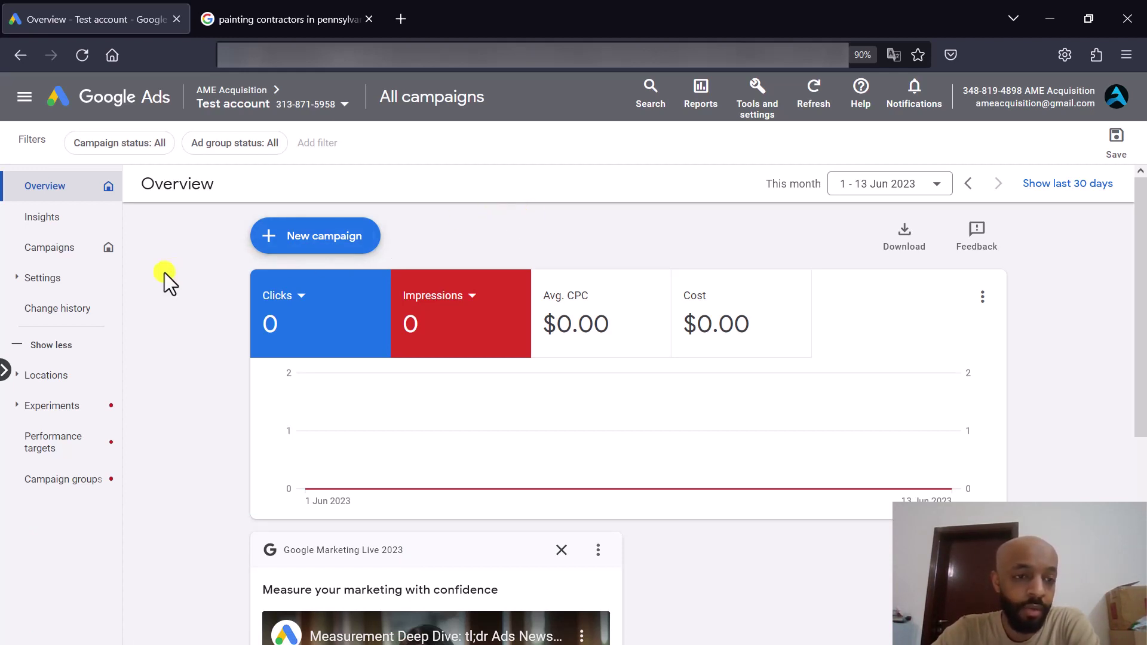
Start a new campaign from the Campaigns page and choose Leads as its objective
left_click(69, 245)
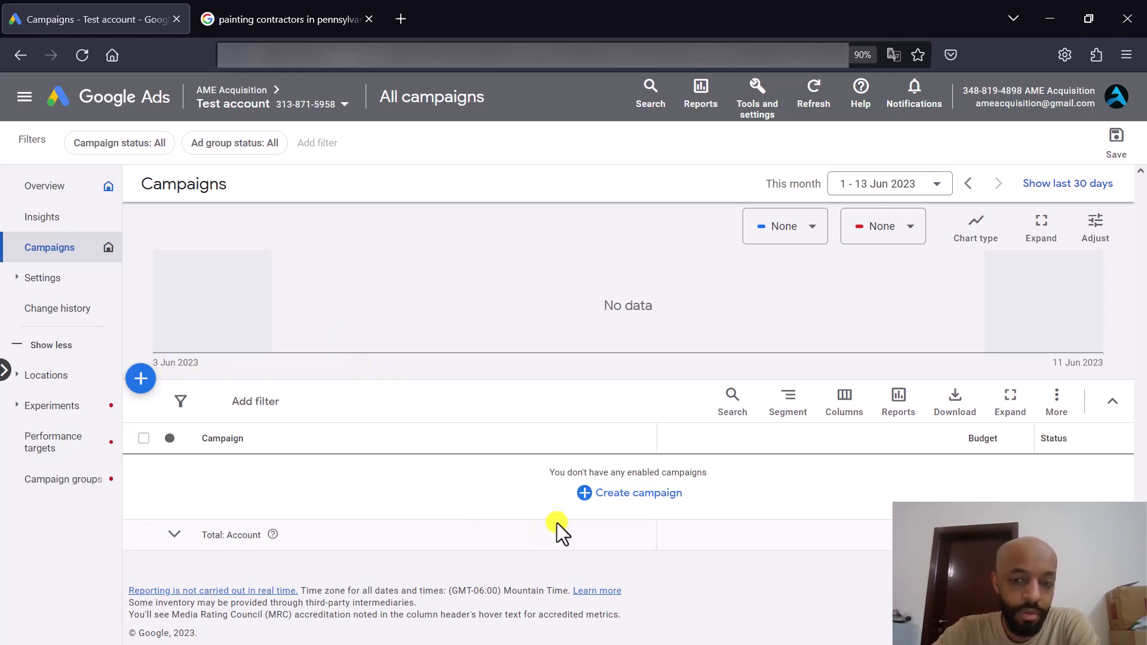
left_click(593, 501)
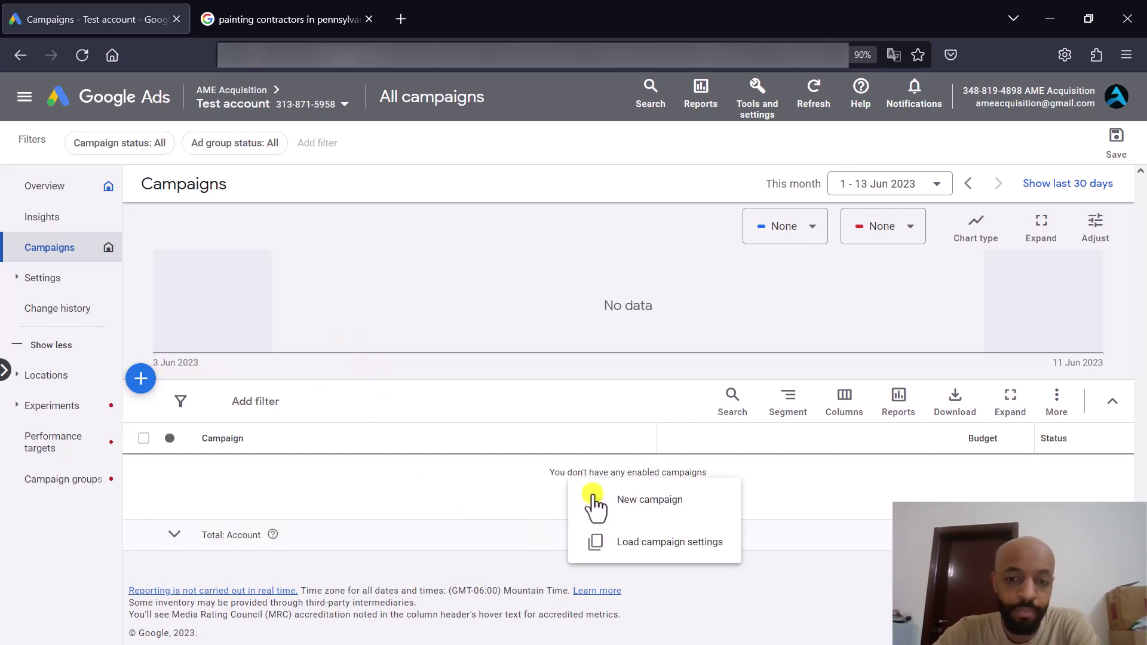
left_click(646, 498)
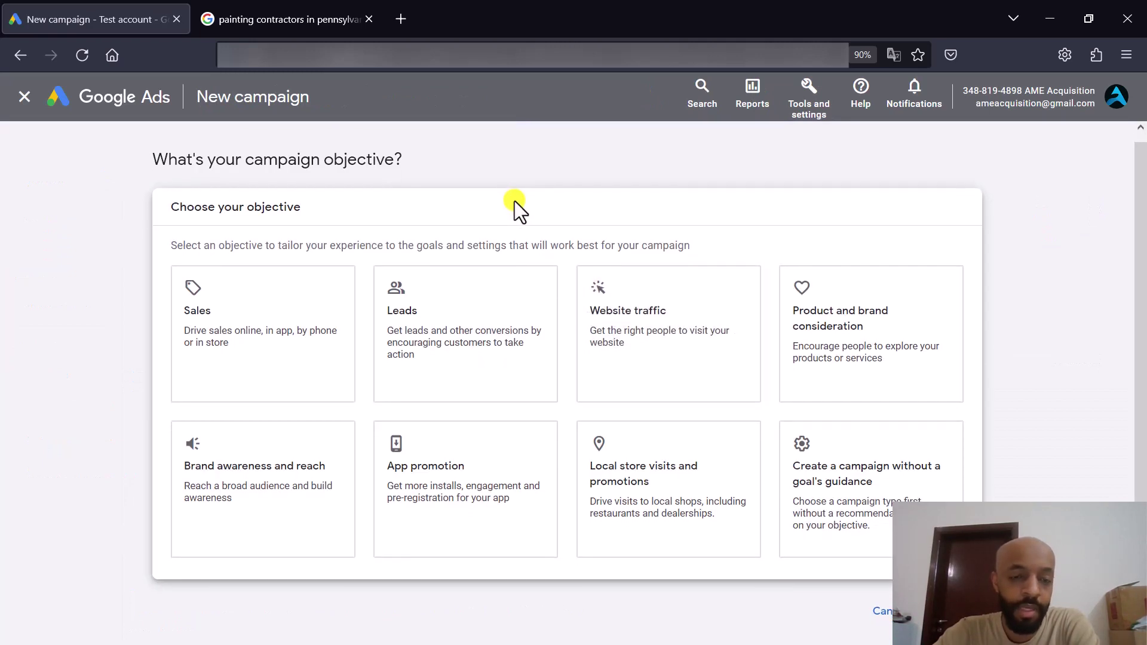
left_click(481, 293)
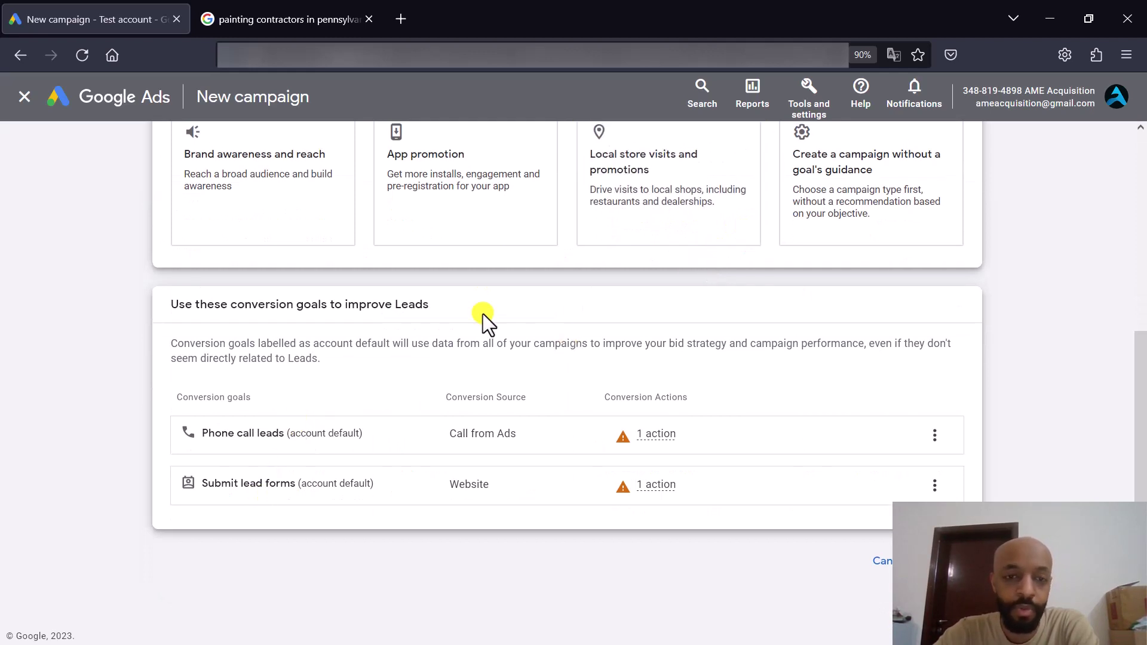
Accept the Phone call leads and Submit lead forms conversion goals and select Search as the campaign type
scroll(483, 311, "up", 5)
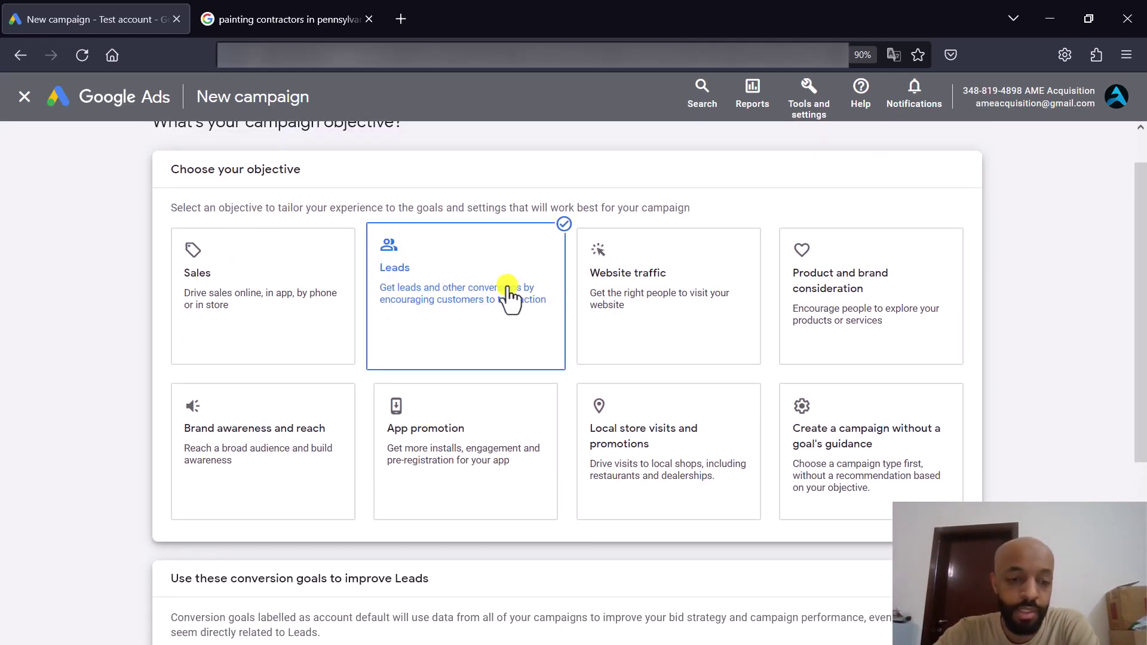
scroll(507, 294, "down", 3)
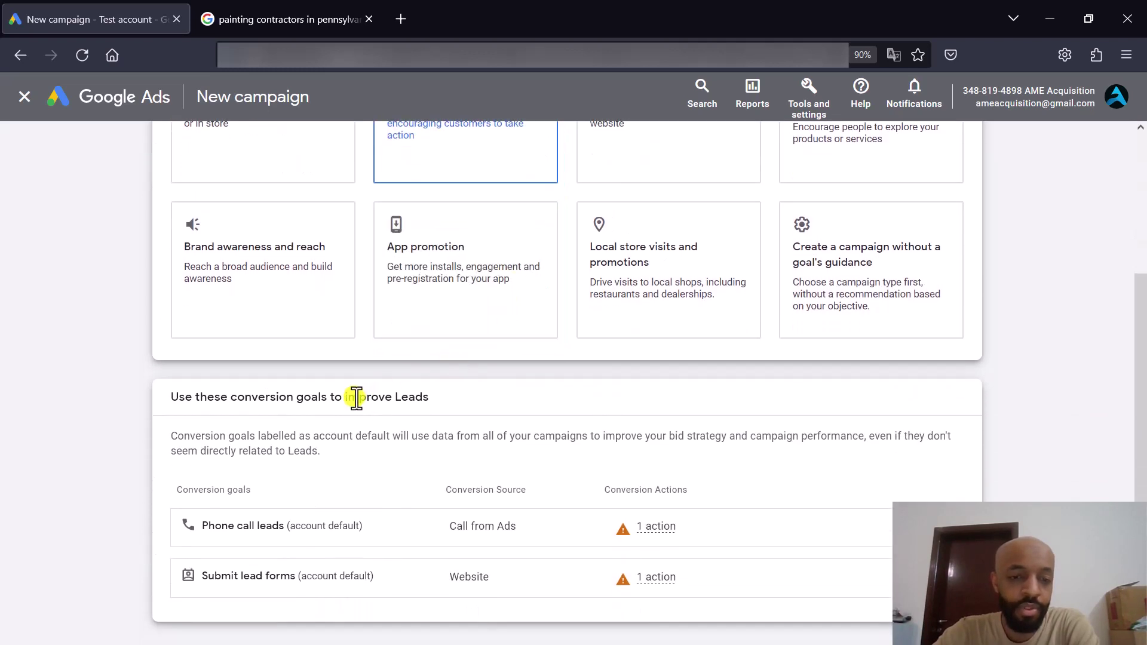
scroll(494, 399, "down", 1)
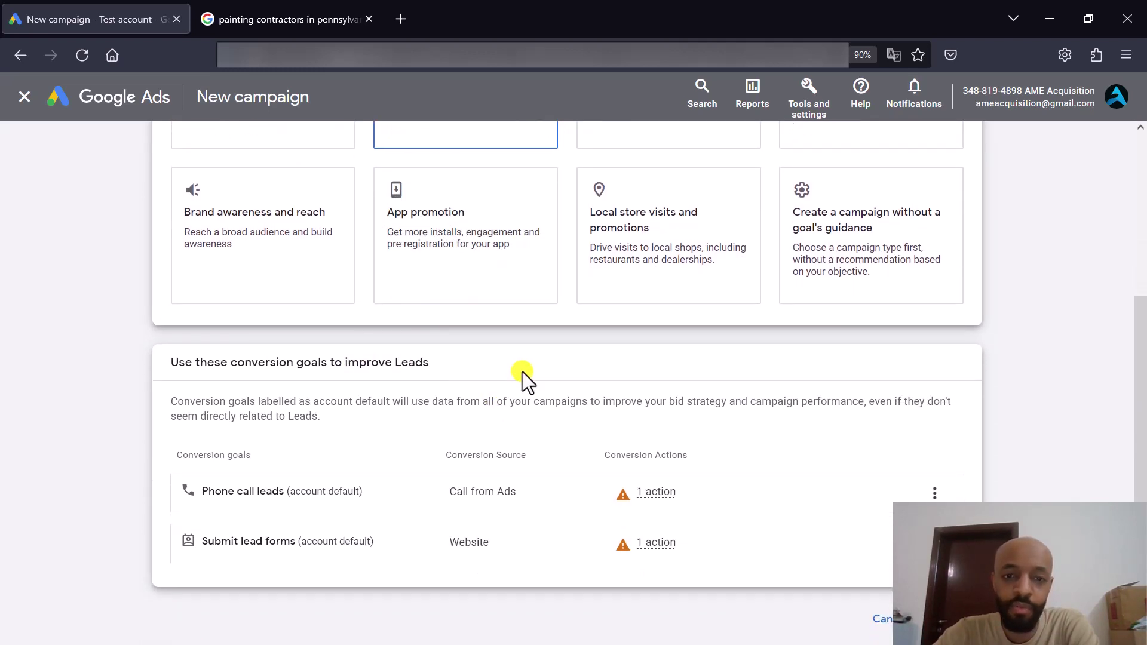
scroll(481, 371, "down", 1)
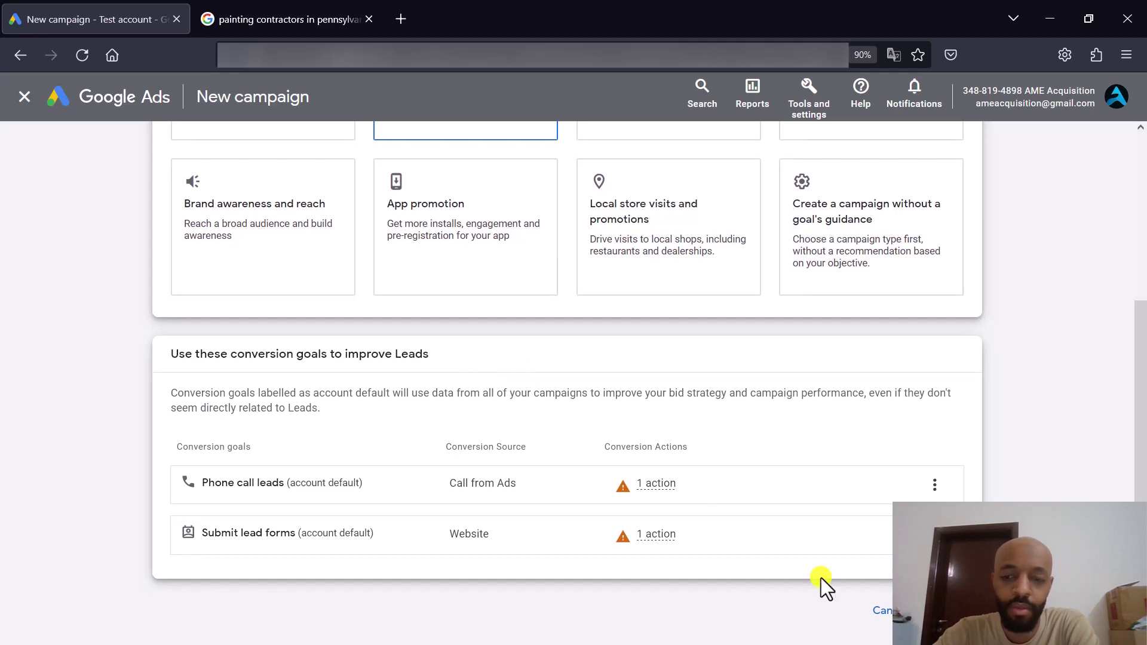
scroll(768, 478, "down", 2)
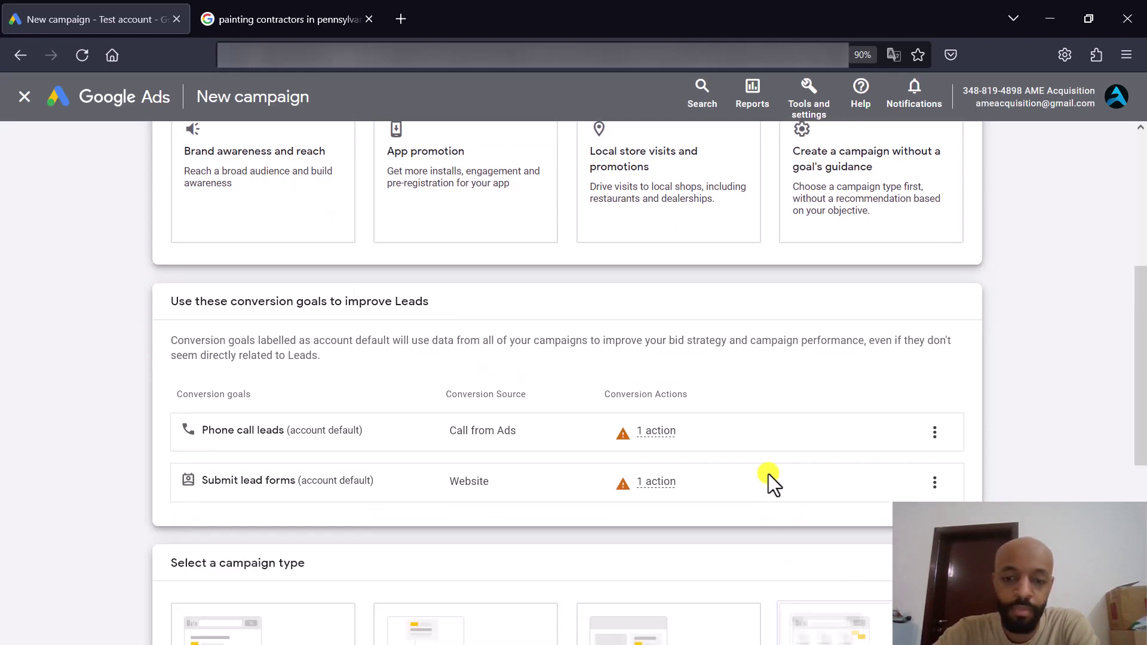
scroll(768, 478, "down", 2)
scroll(768, 474, "down", 4)
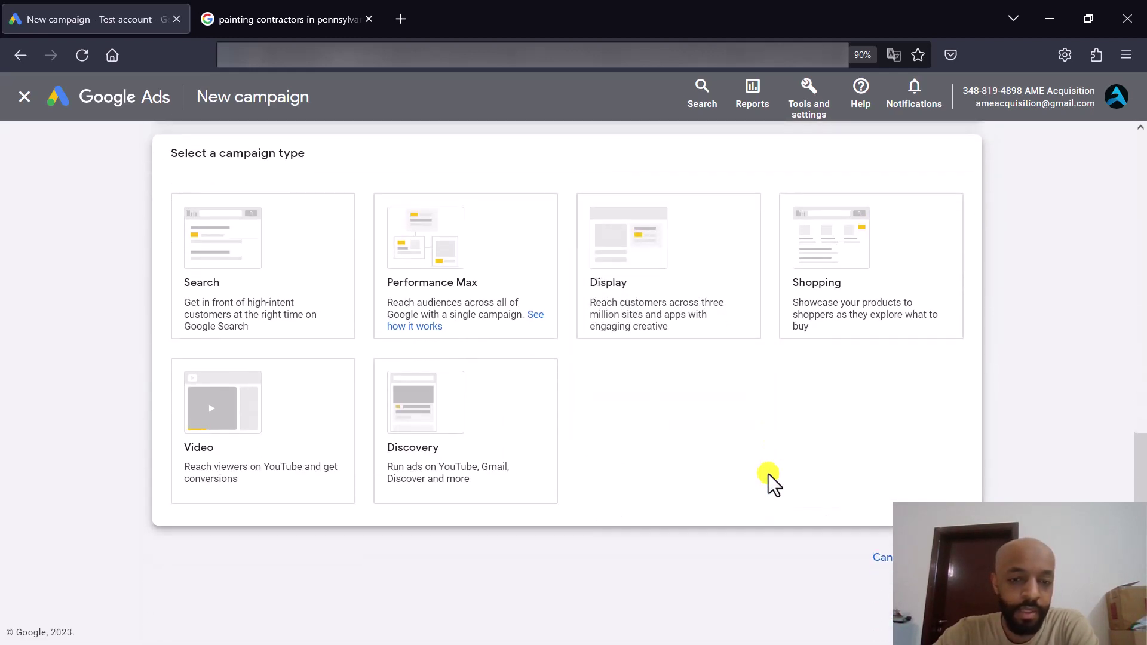
left_click(302, 311)
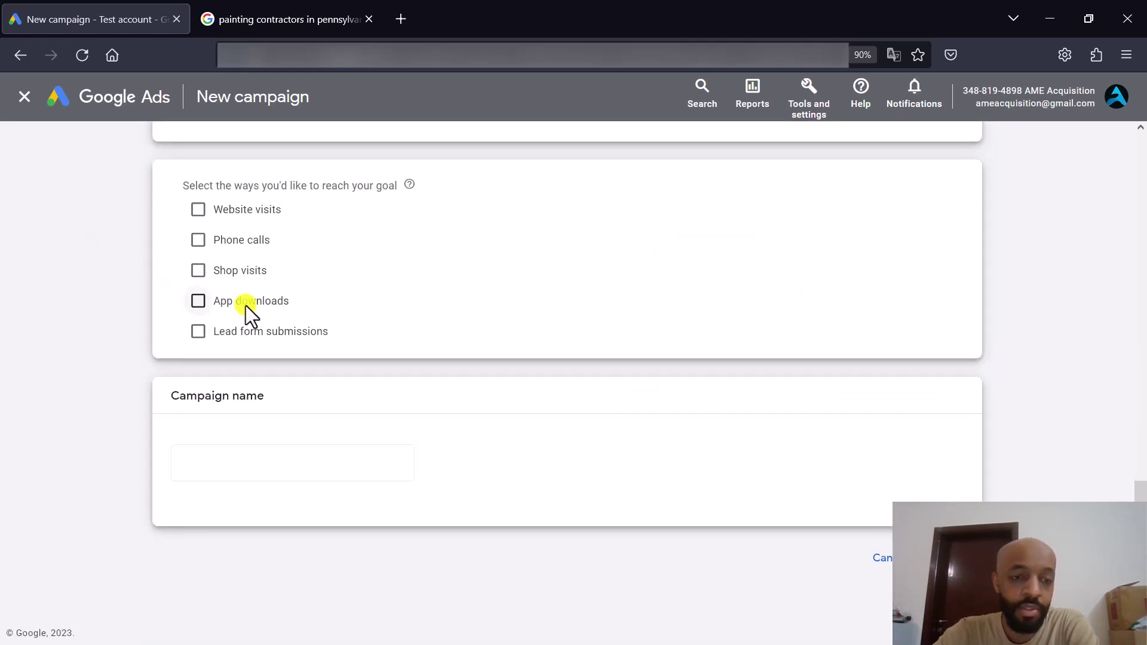
Enable Website visits and Phone calls as the ways to reach the campaign goal
scroll(287, 311, "up", 3)
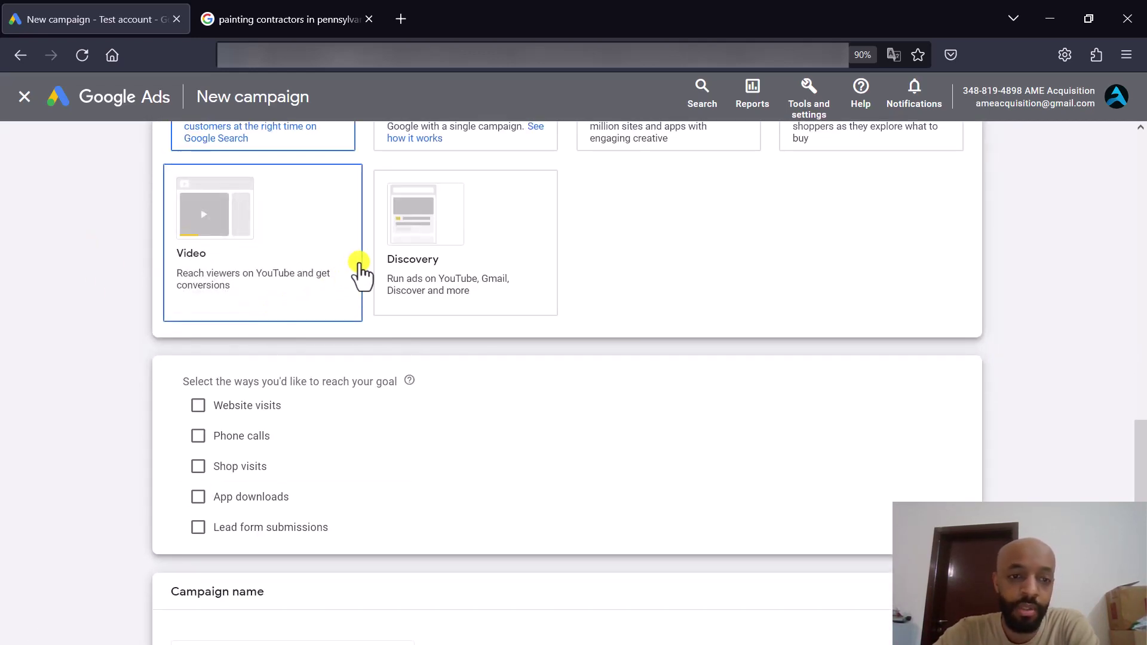
scroll(673, 263, "up", 3)
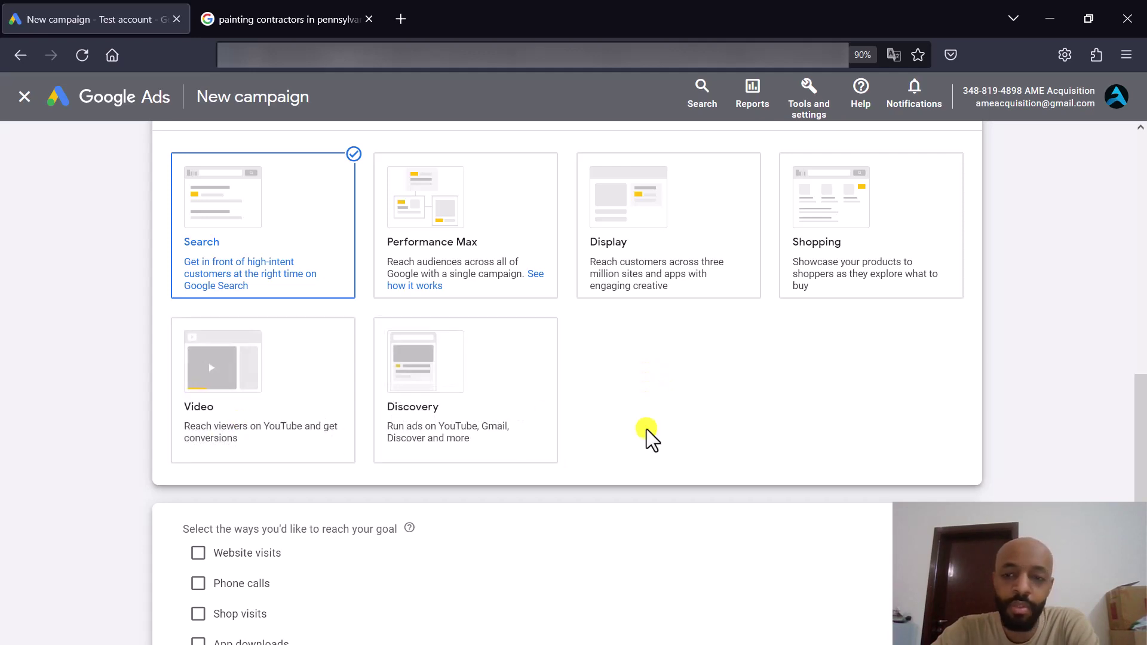
scroll(657, 417, "down", 1)
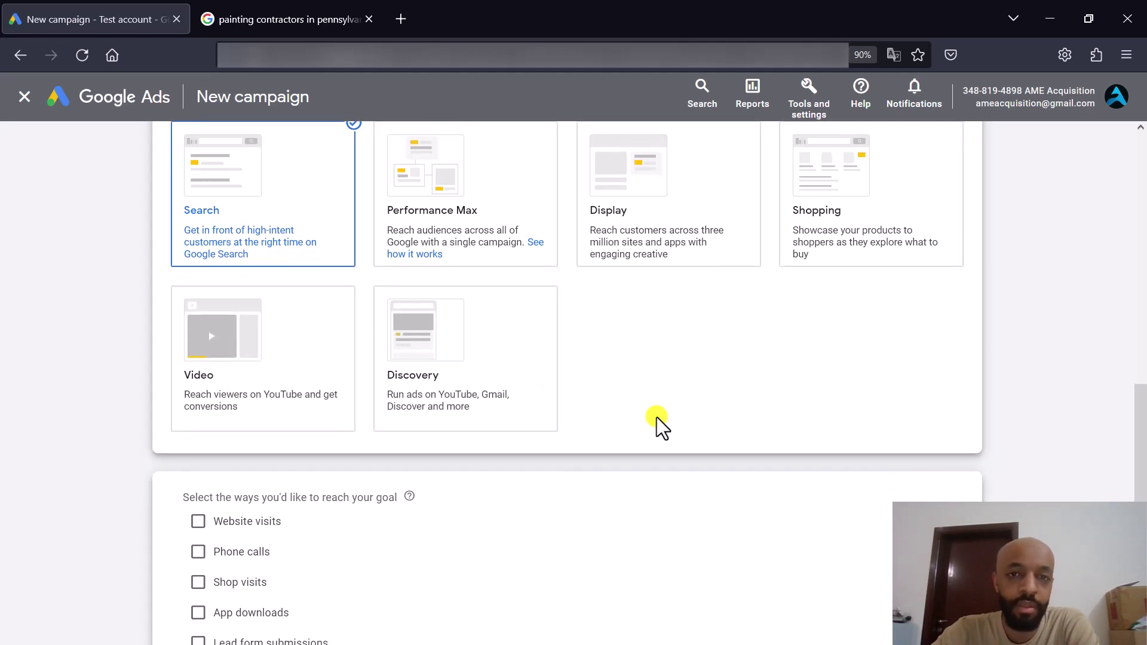
scroll(657, 417, "down", 3)
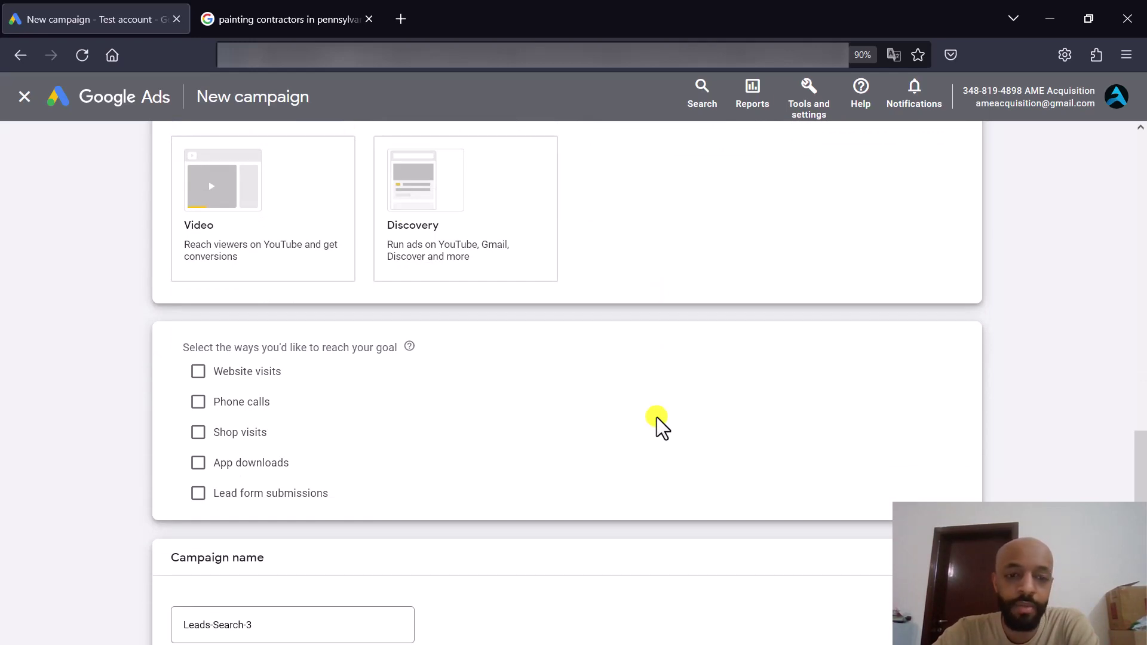
scroll(657, 417, "down", 2)
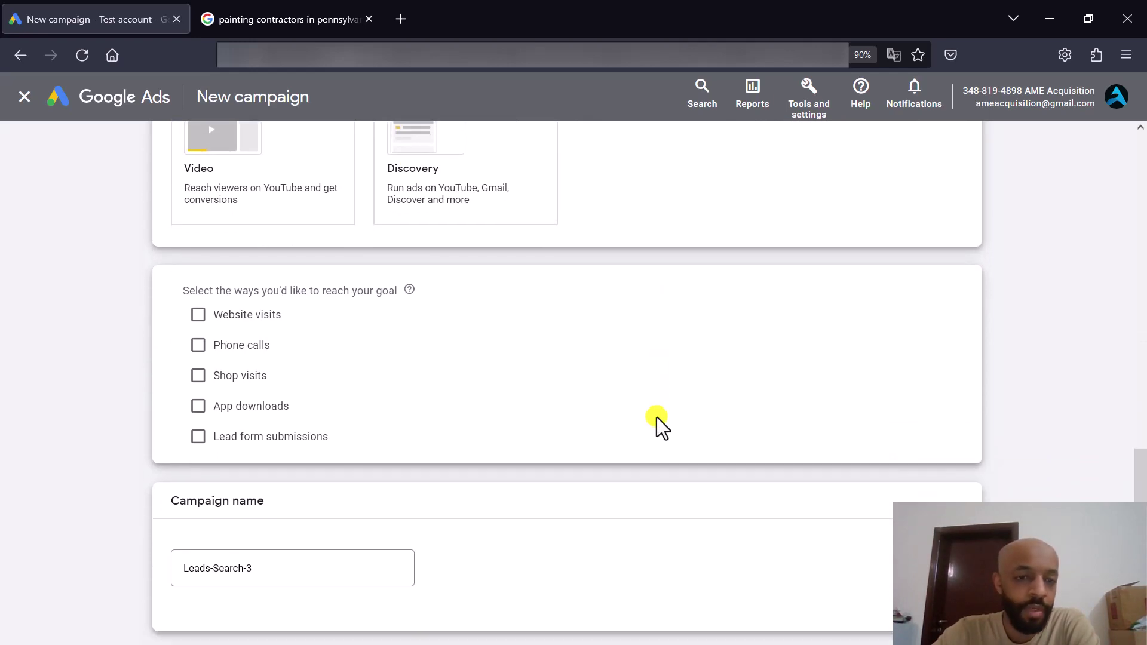
scroll(370, 292, "down", 1)
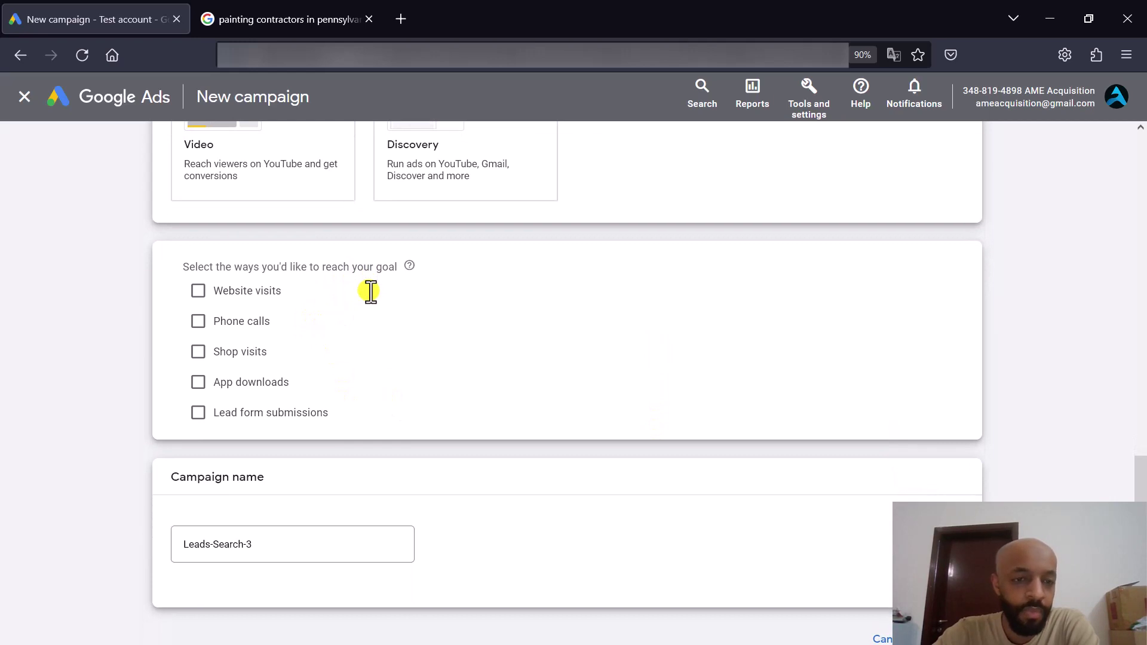
left_click(198, 291)
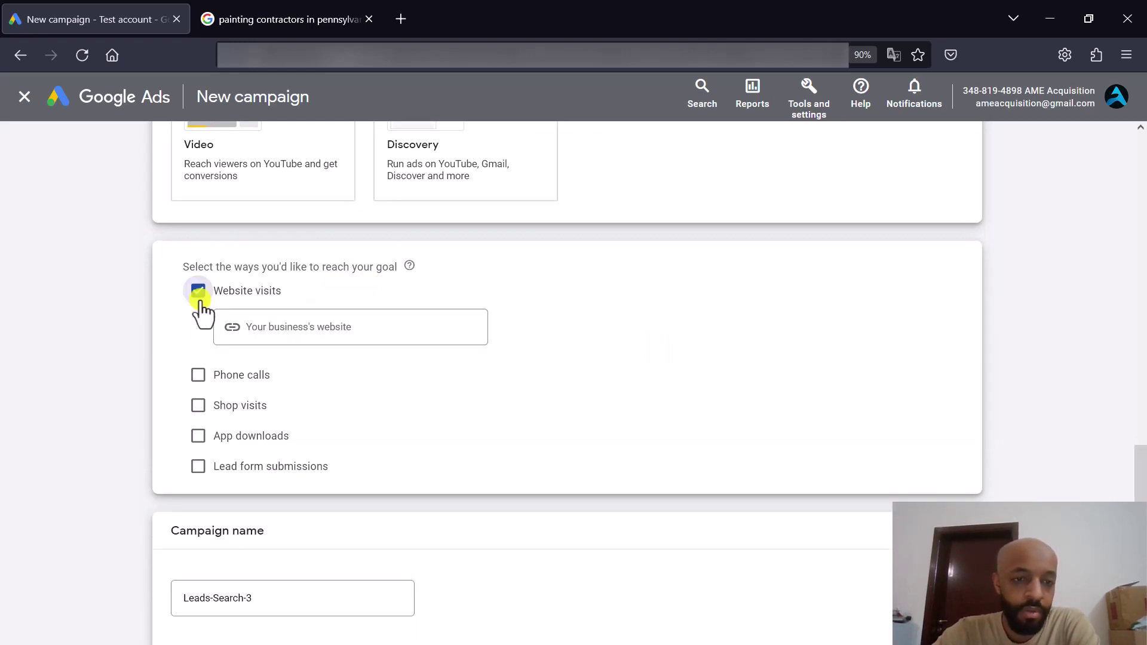
left_click(198, 375)
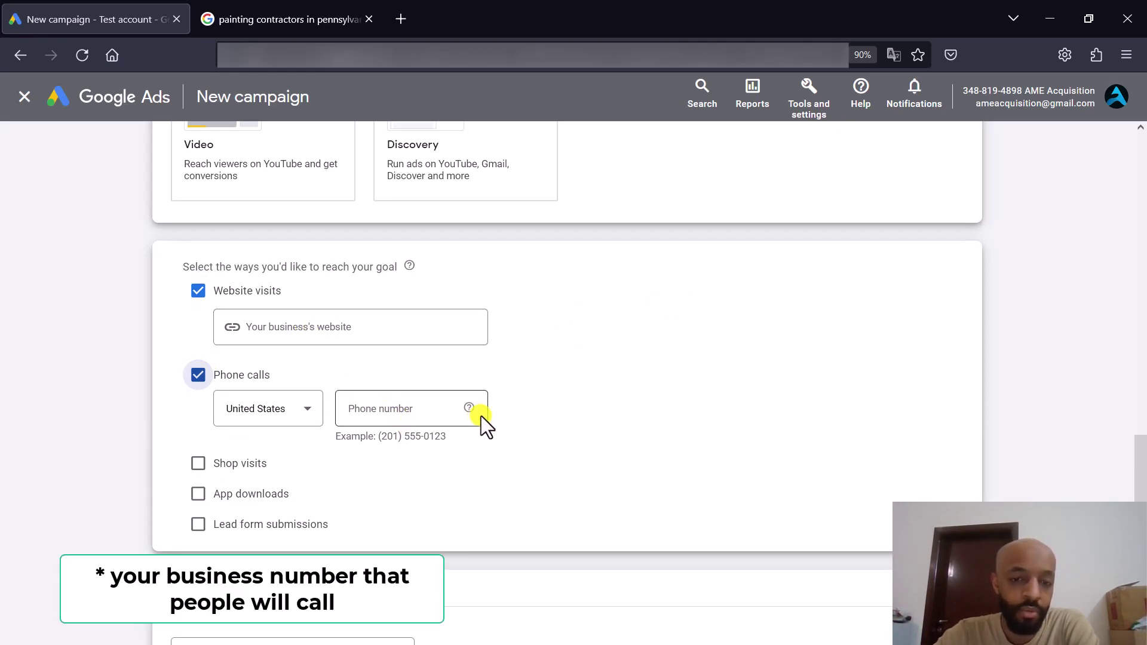
Name the campaign "Painting Leads" and continue to the bidding settings
scroll(770, 269, "down", 3)
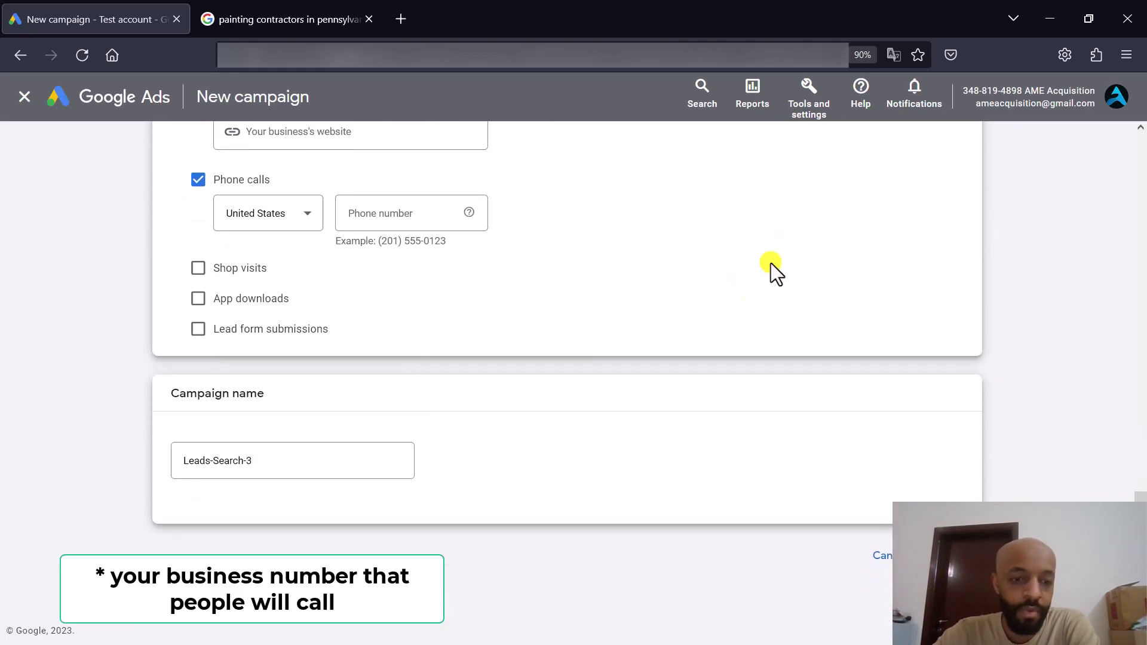
triple_click(279, 463)
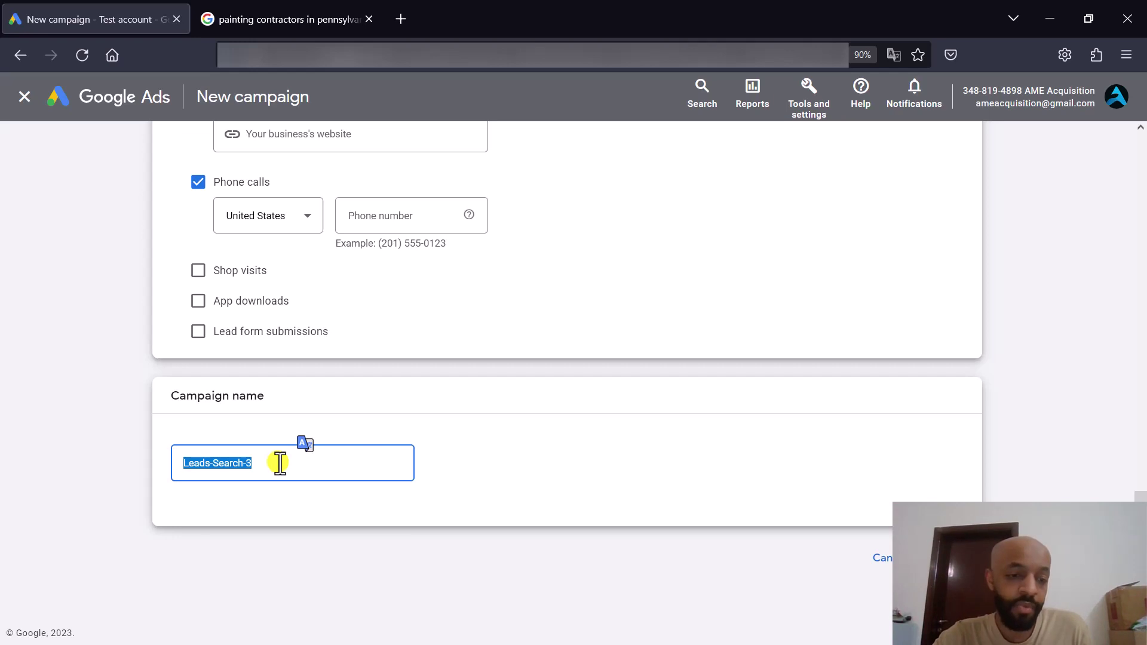
type("P")
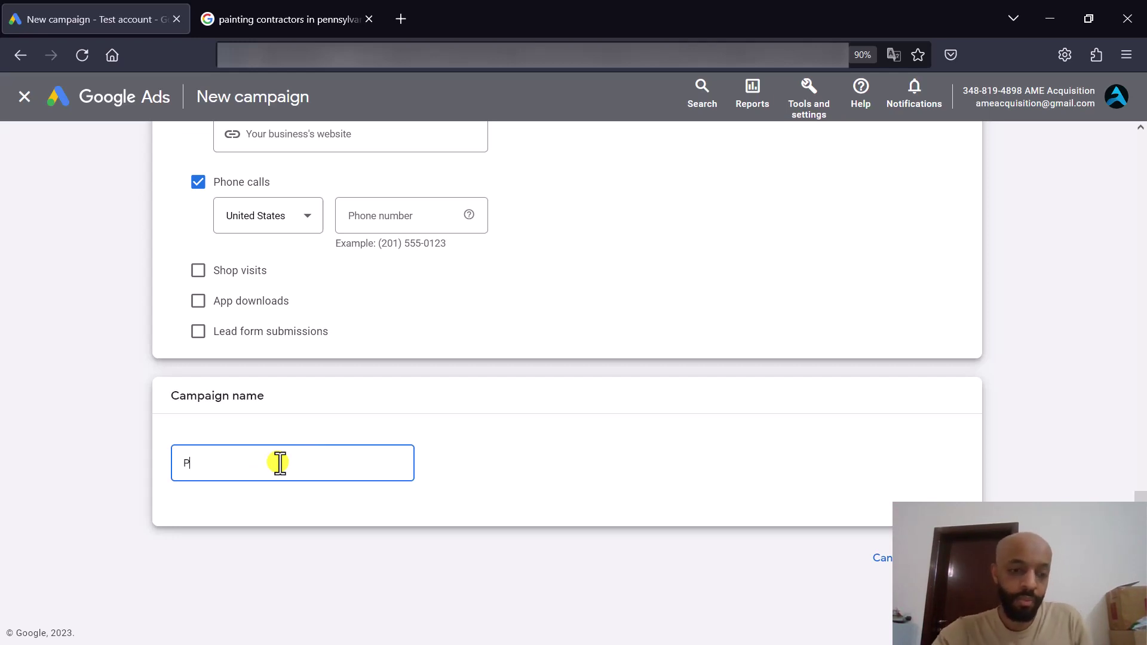
type("ainting Leads")
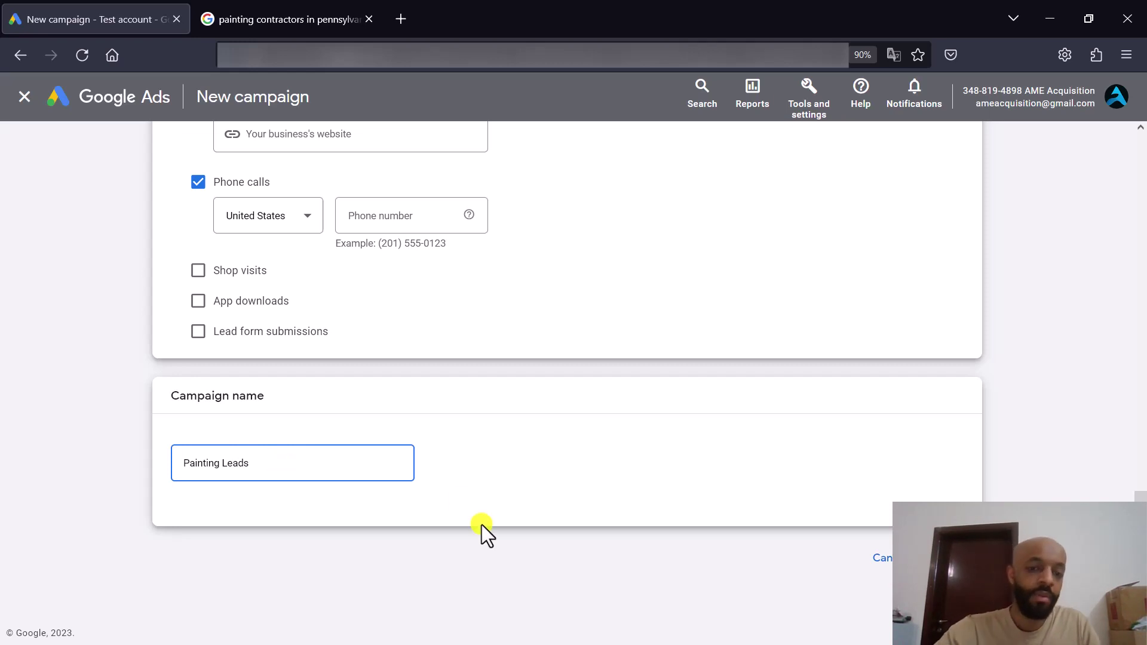
left_click(513, 495)
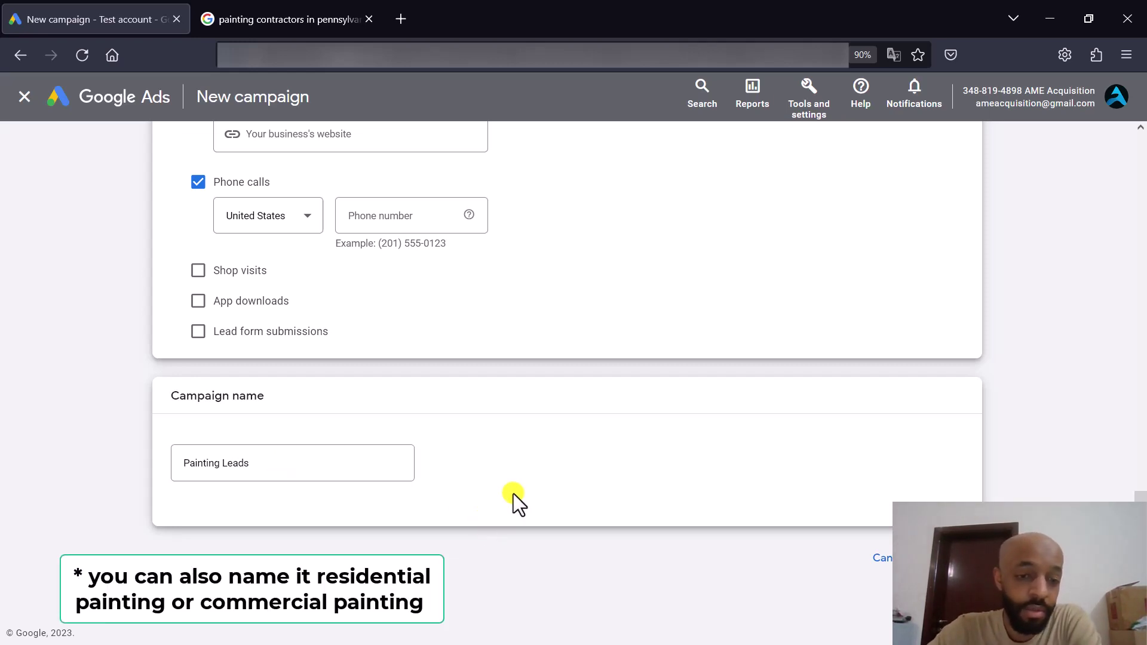
scroll(516, 495, "up", 1)
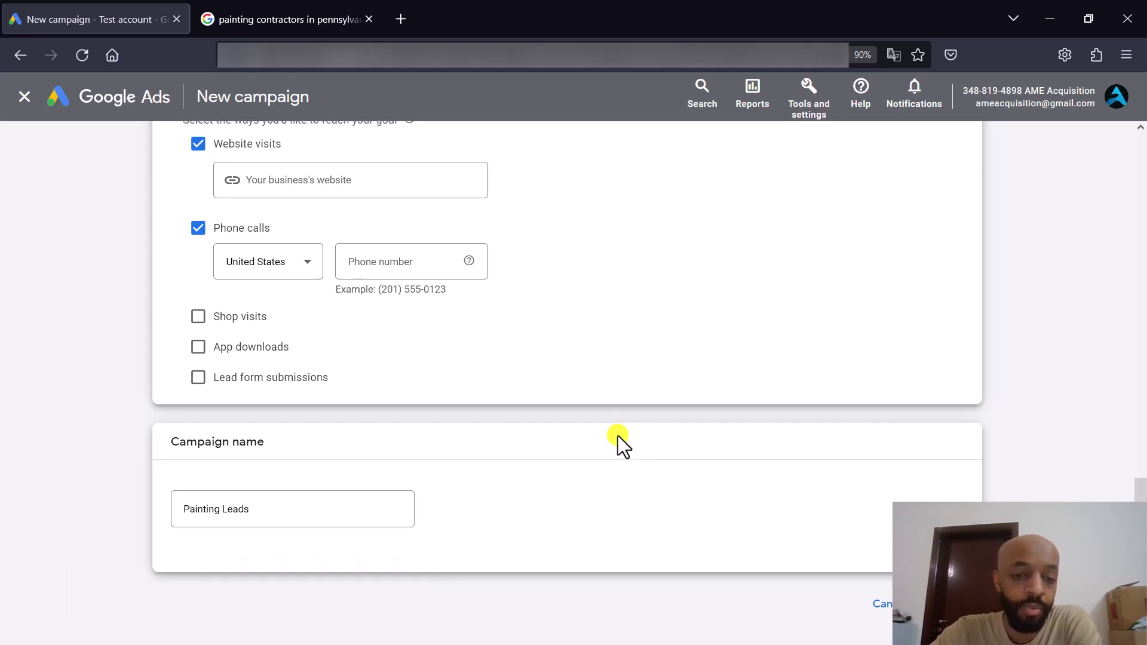
scroll(618, 435, "down", 1)
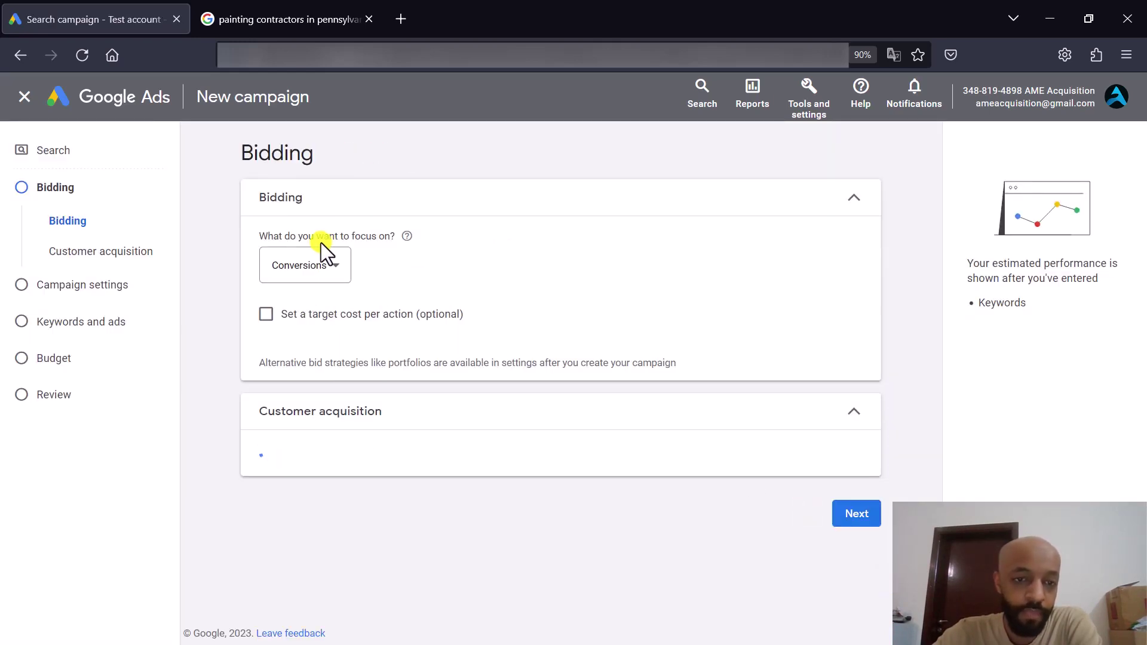
Set the bidding focus to Clicks and enable a maximum cost per click bid limit
left_click(318, 264)
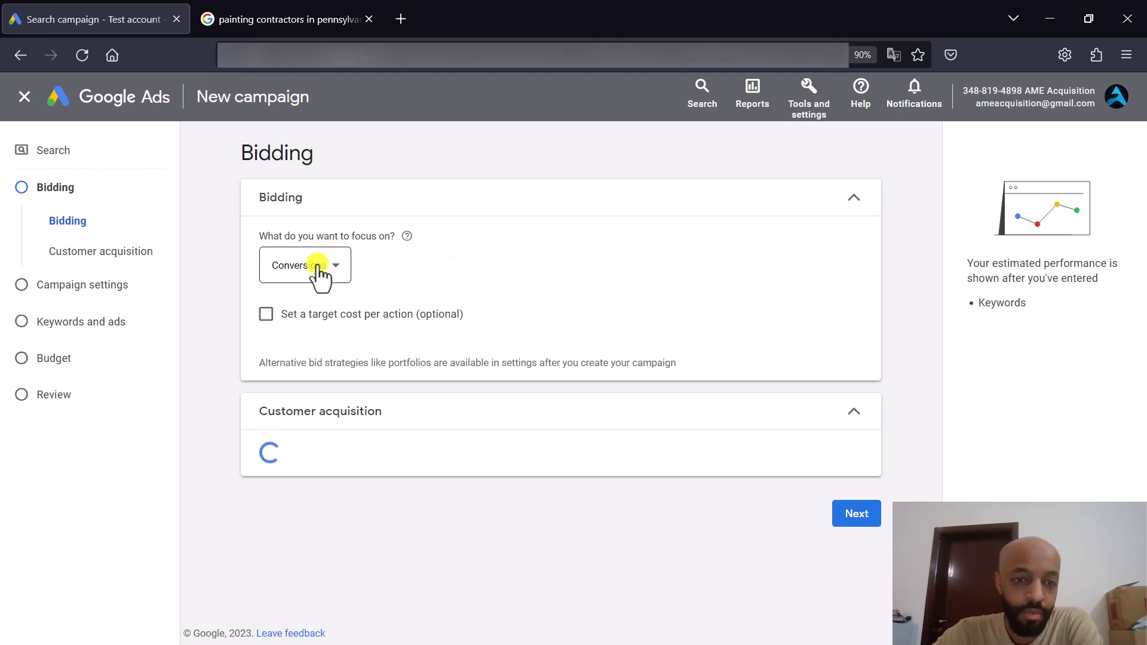
left_click(381, 303)
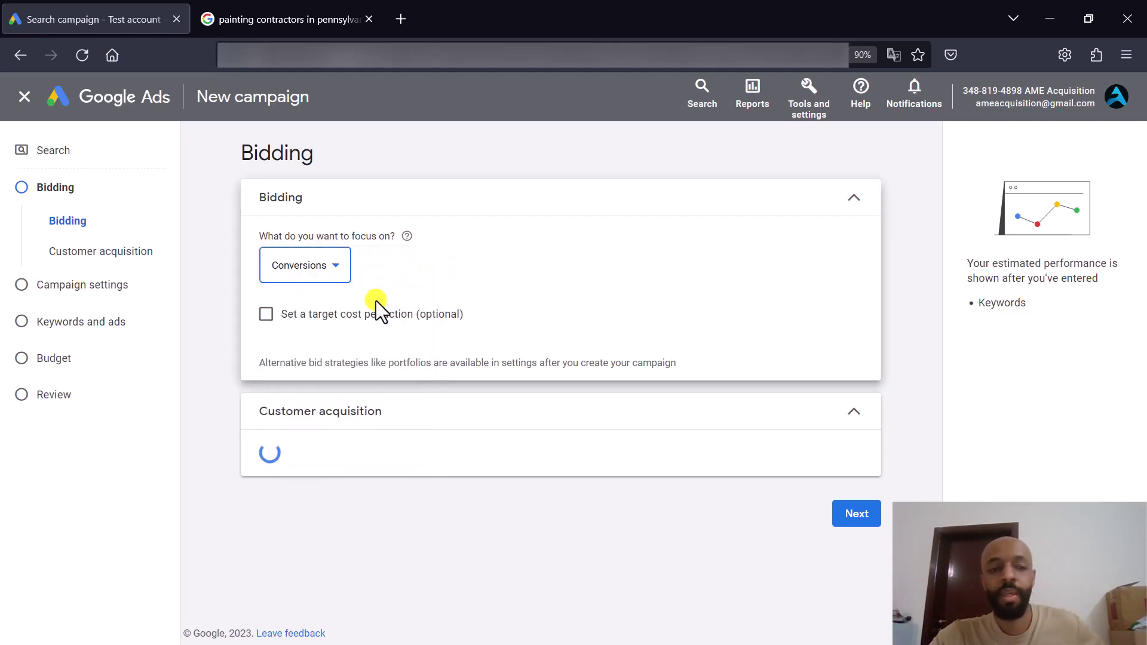
left_click(337, 269)
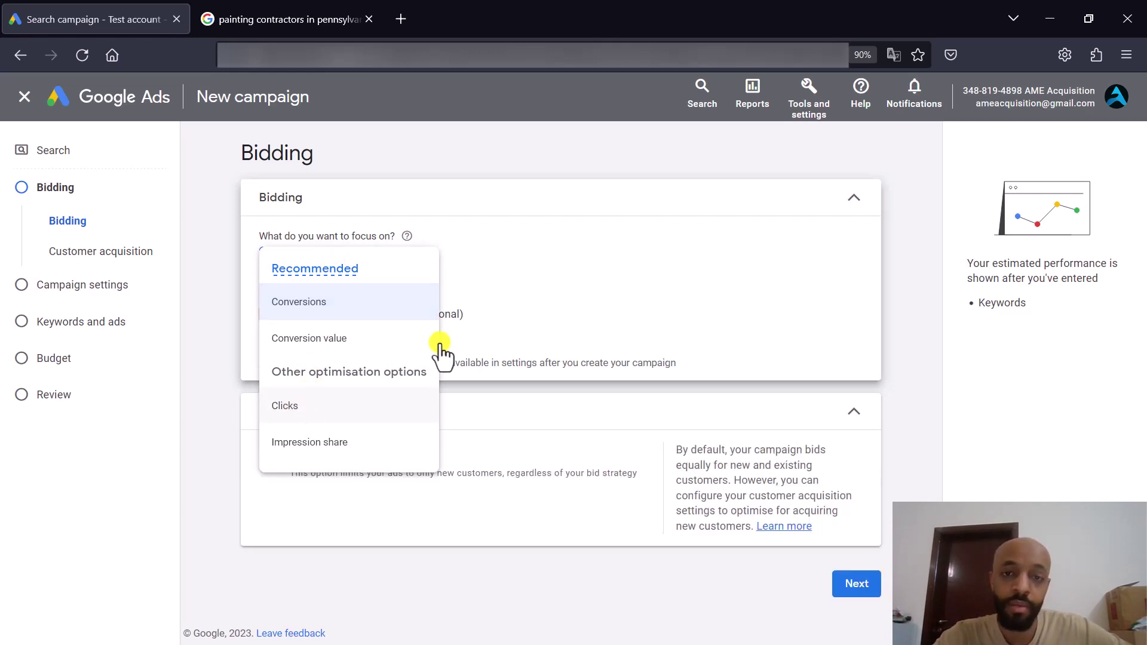
key("Return")
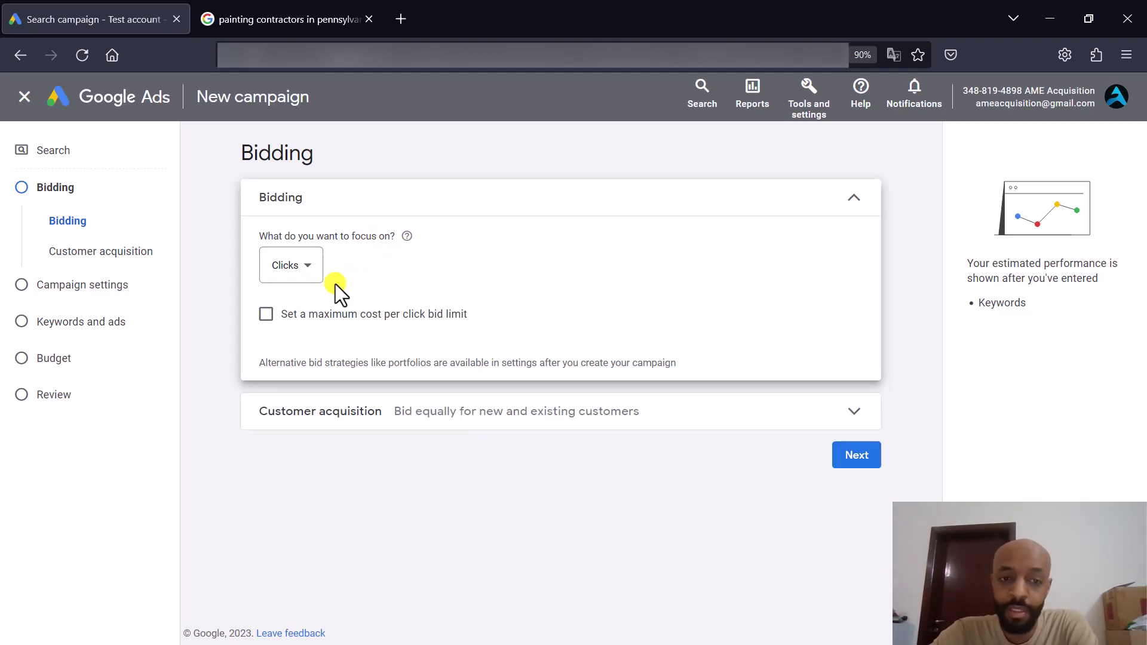
left_click(265, 315)
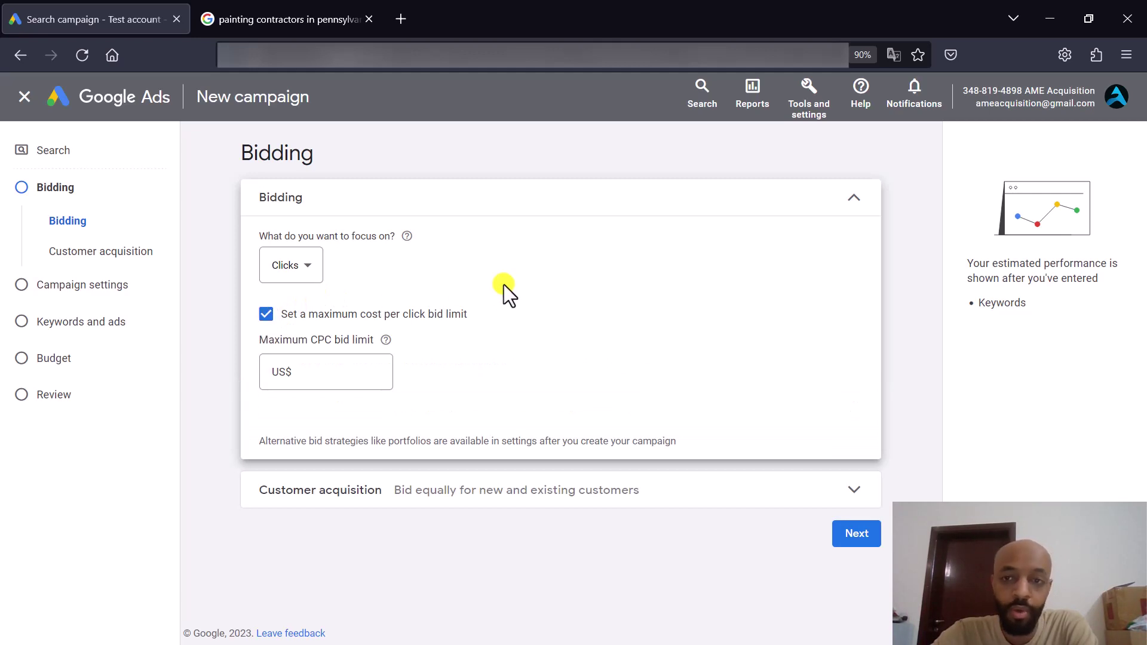
Open Keyword Planner in a separate tab and start Discover new keywords with the keyword entry form
left_click(810, 113)
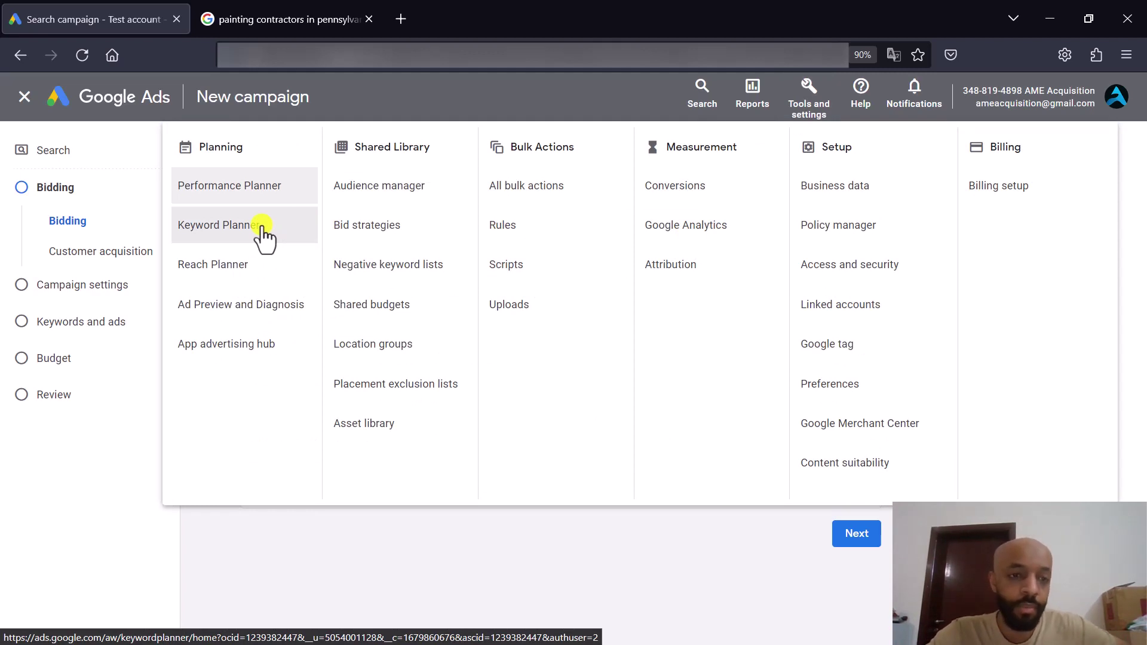
left_click(806, 98)
left_click(806, 99)
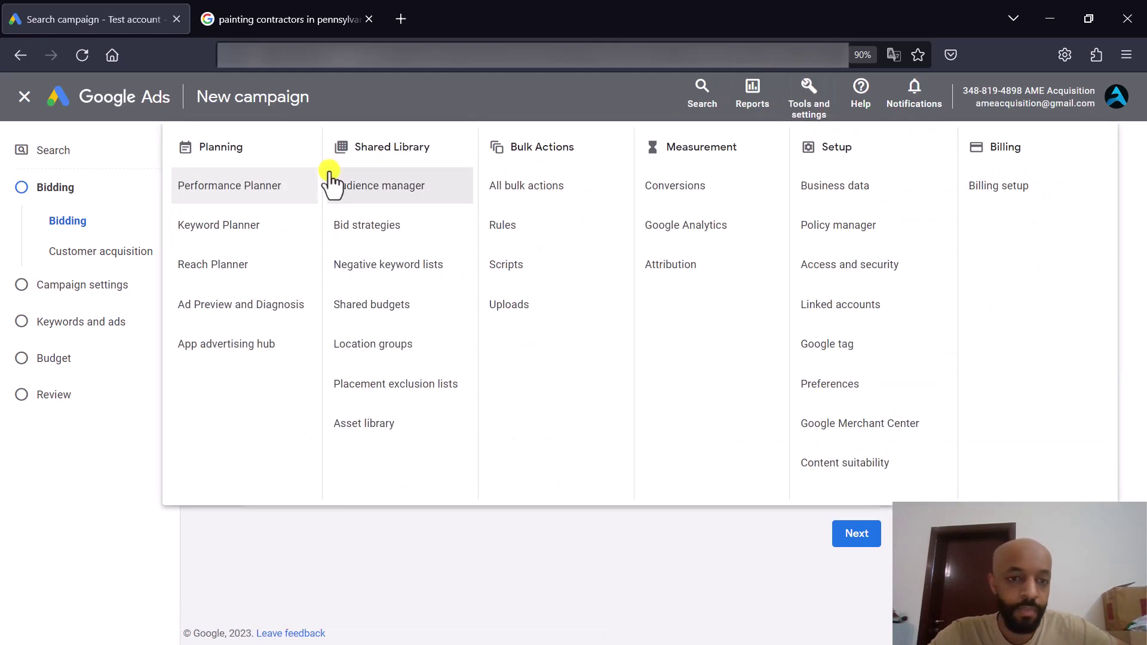
left_click(242, 225)
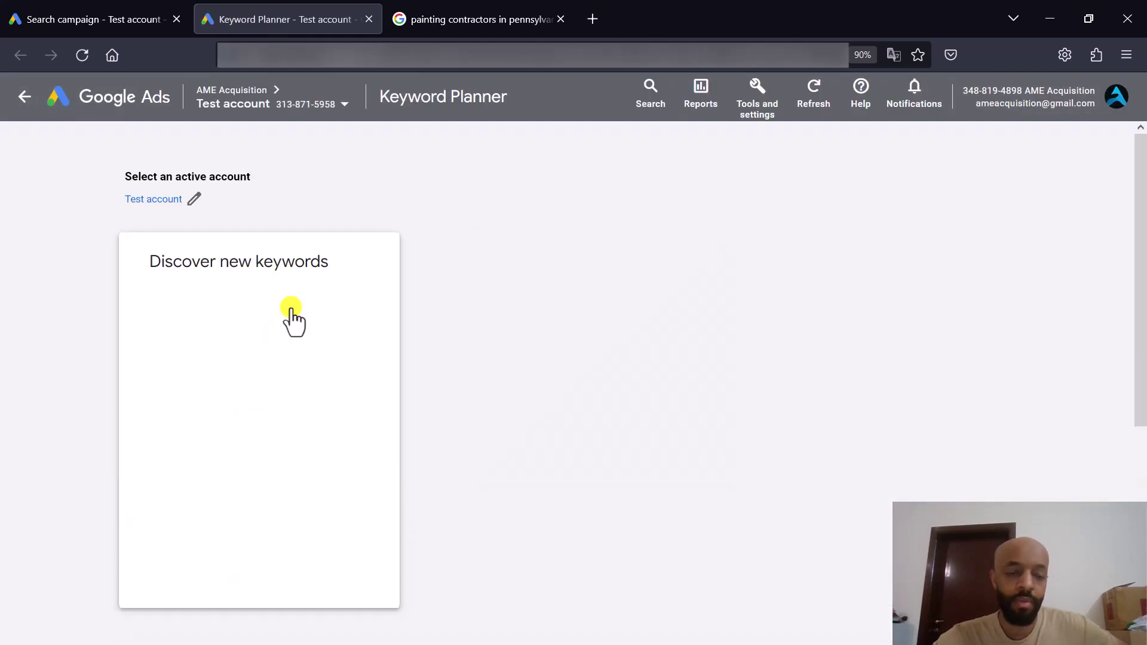
left_click(291, 310)
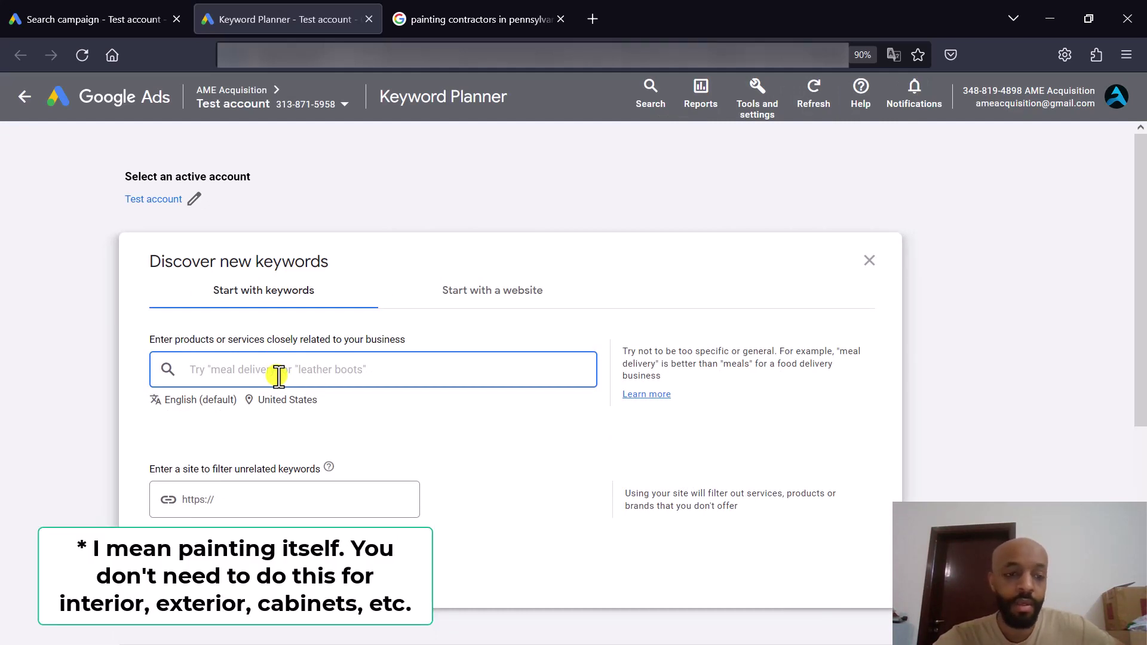
Enter the seed keywords "painter near me", "painting contractors near me" and "painting companies near me"
type("pain")
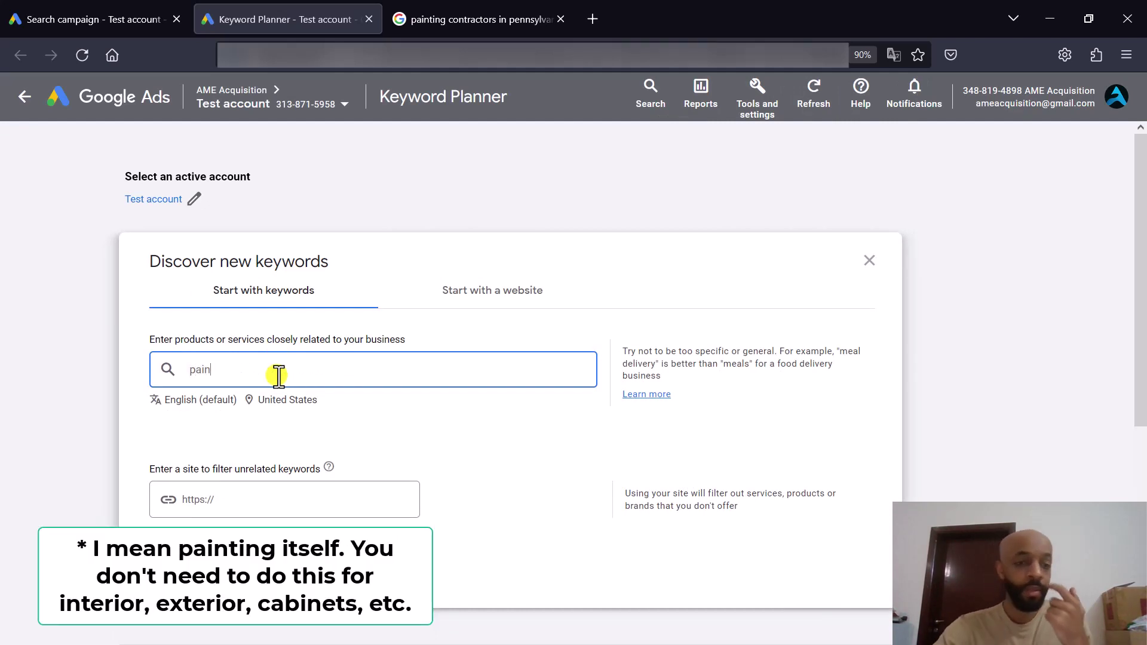
type("ter near me")
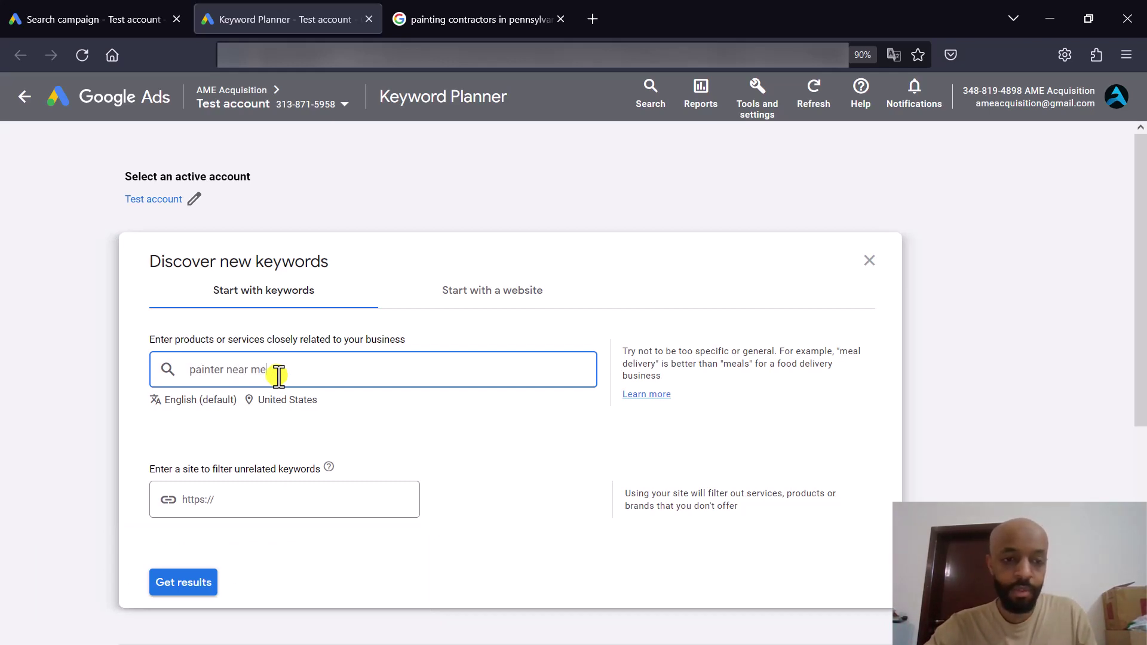
key("Return")
type("pa")
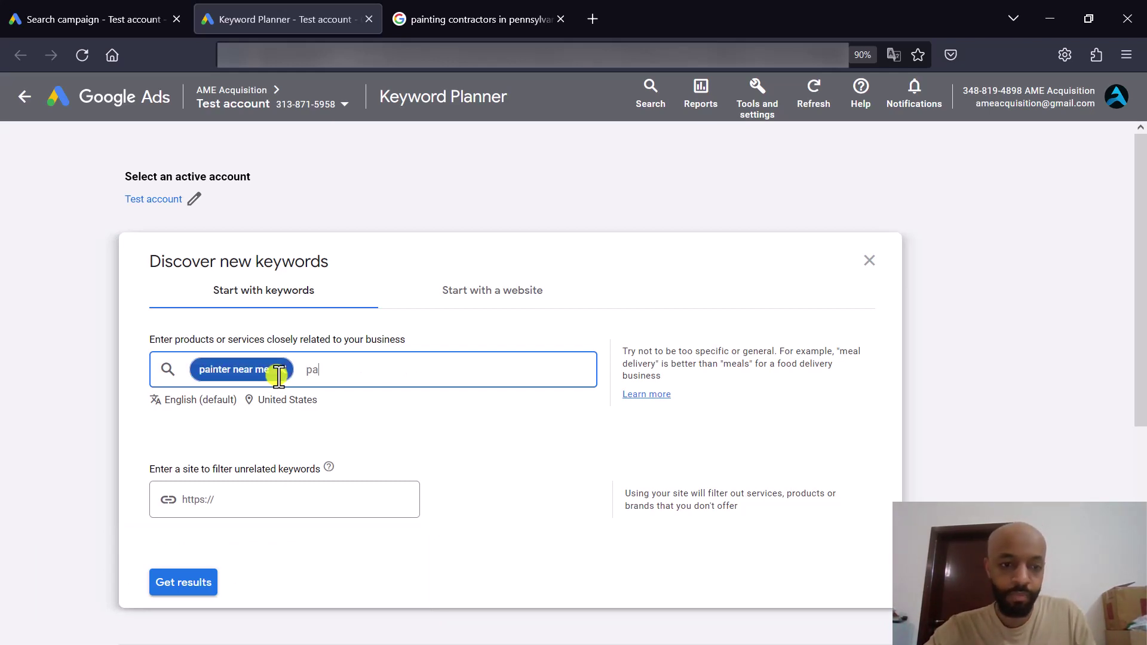
type("inting contract")
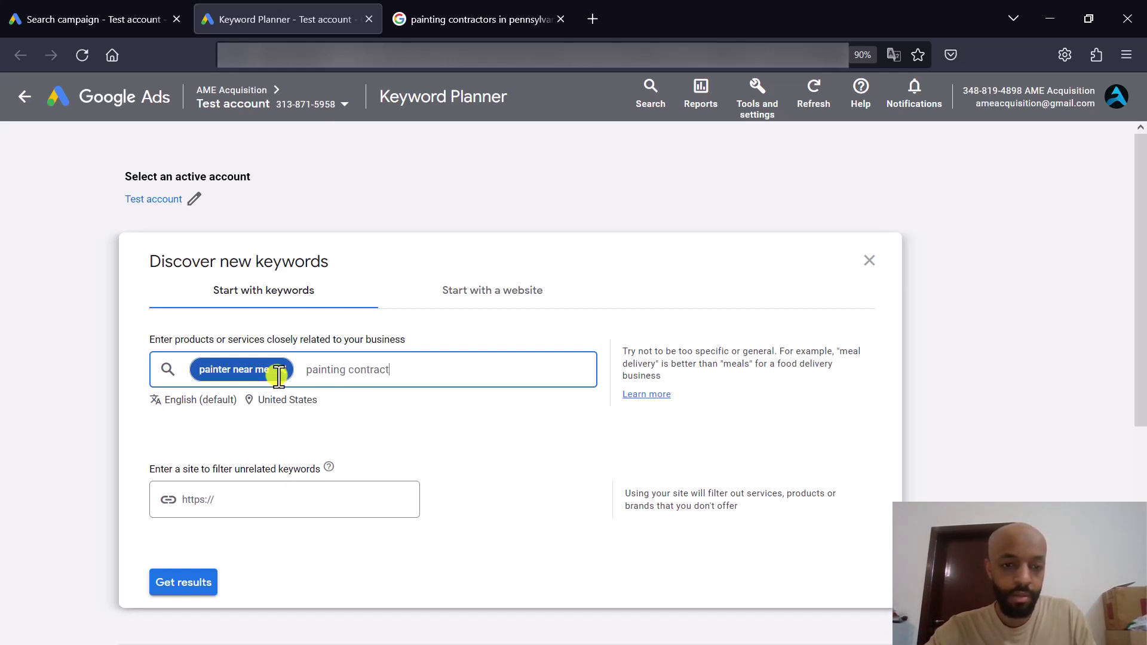
type("ors near me")
key("Return")
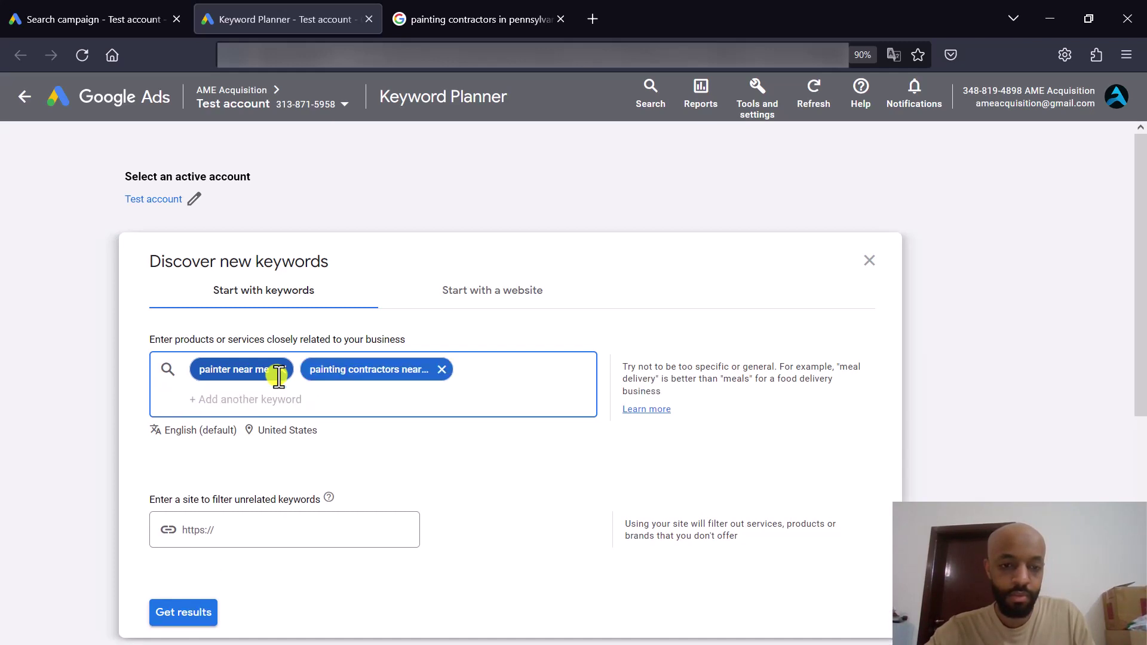
type("painting companie")
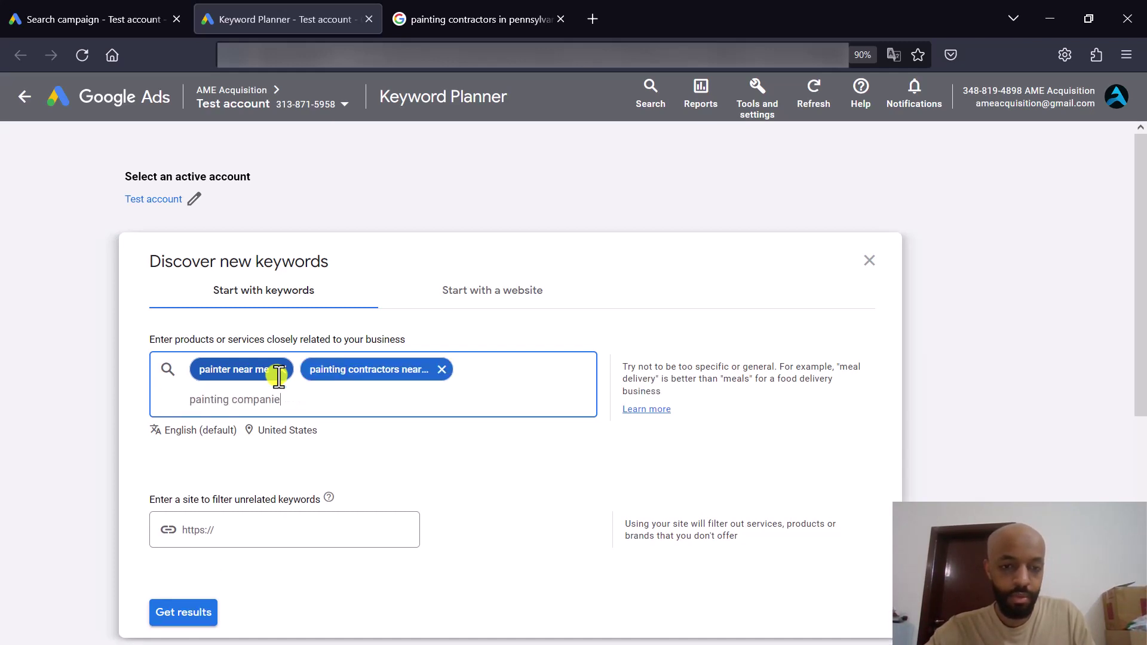
type("s near me")
key("Return")
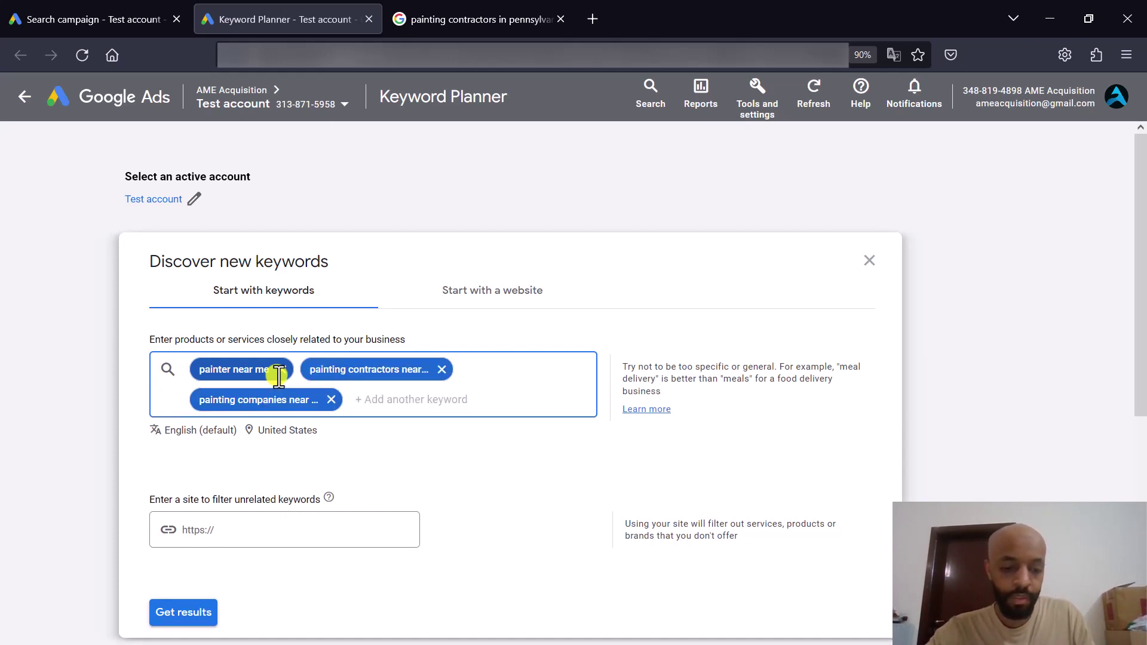
Replace the United States target location with the state of Pennsylvania and get the keyword results
left_click(278, 431)
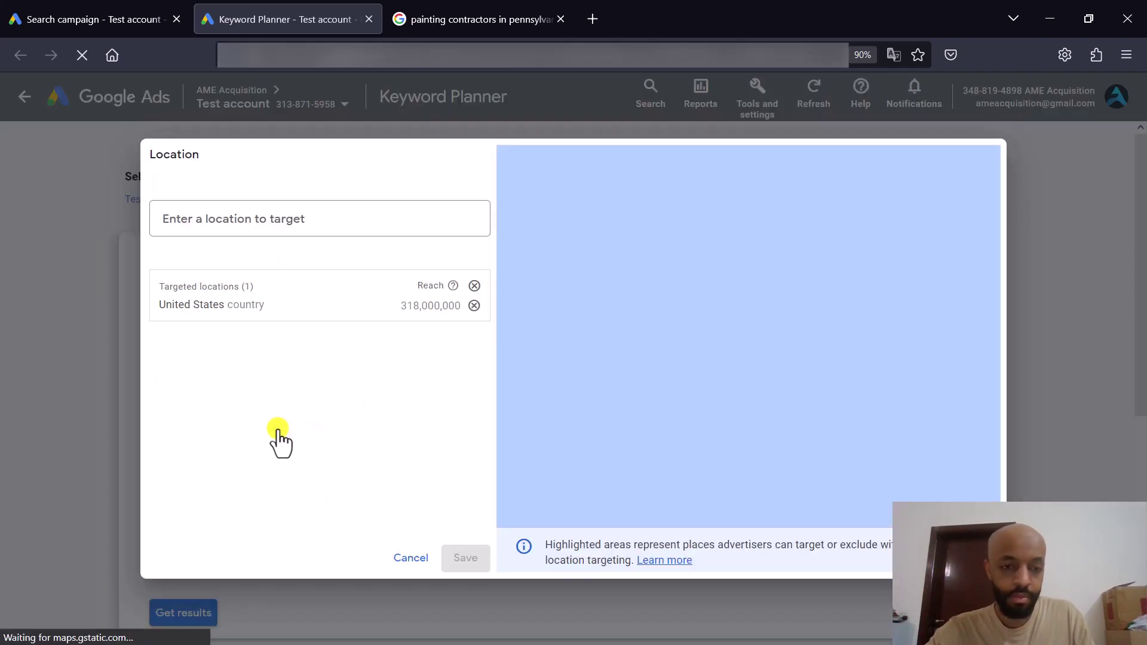
left_click(474, 305)
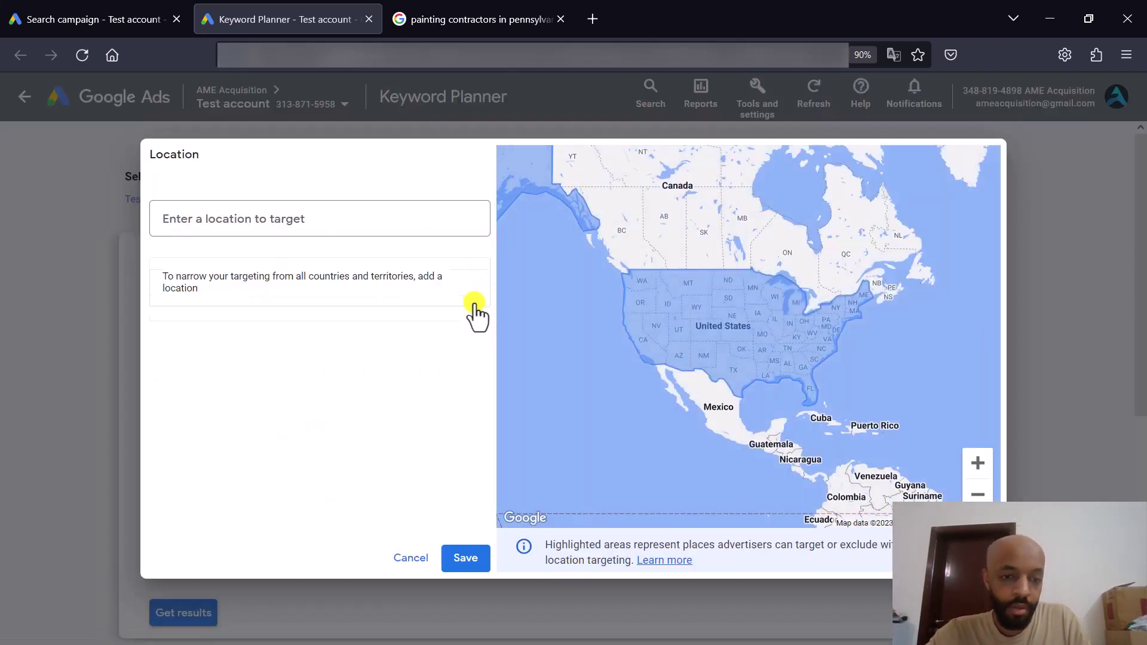
left_click(344, 218)
type("penn")
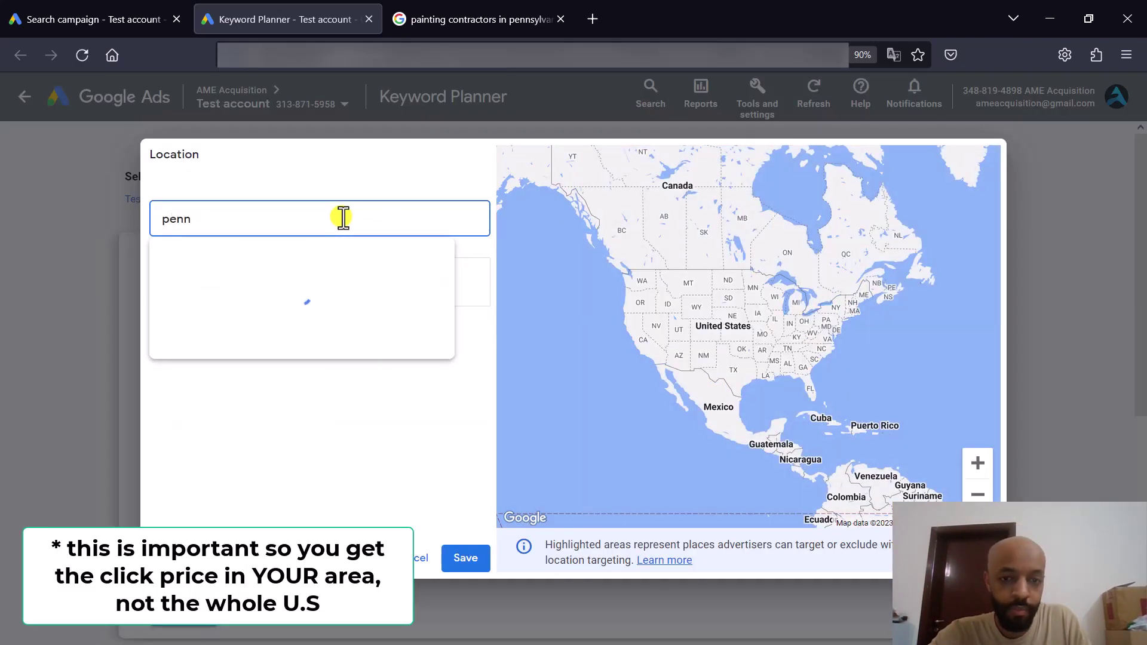
type("s")
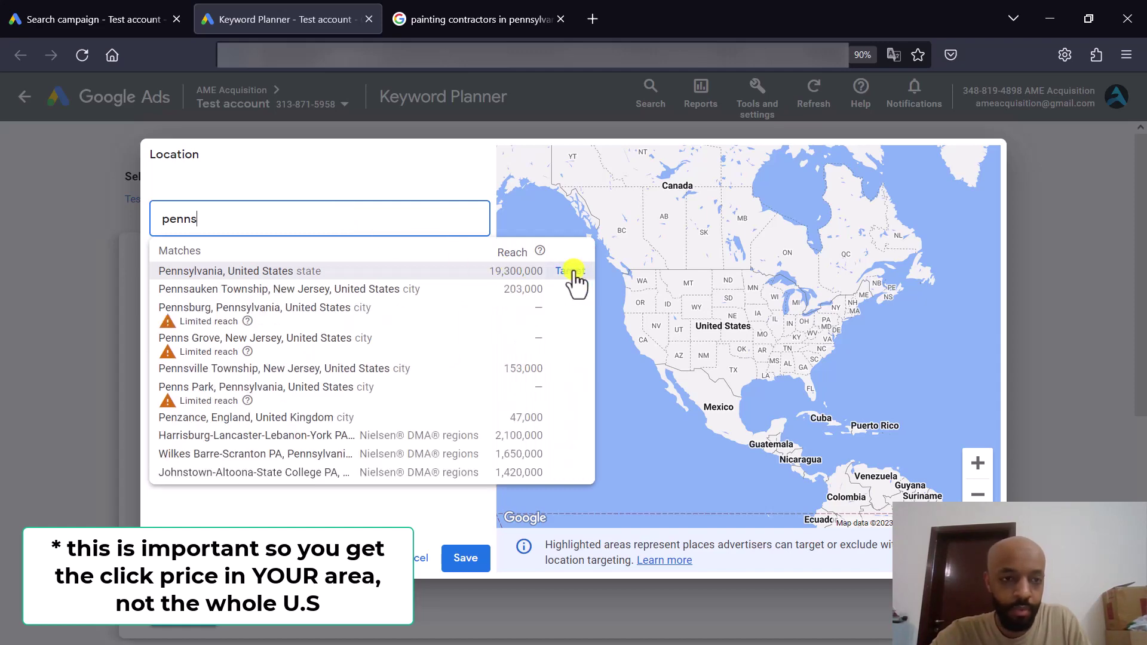
left_click(571, 272)
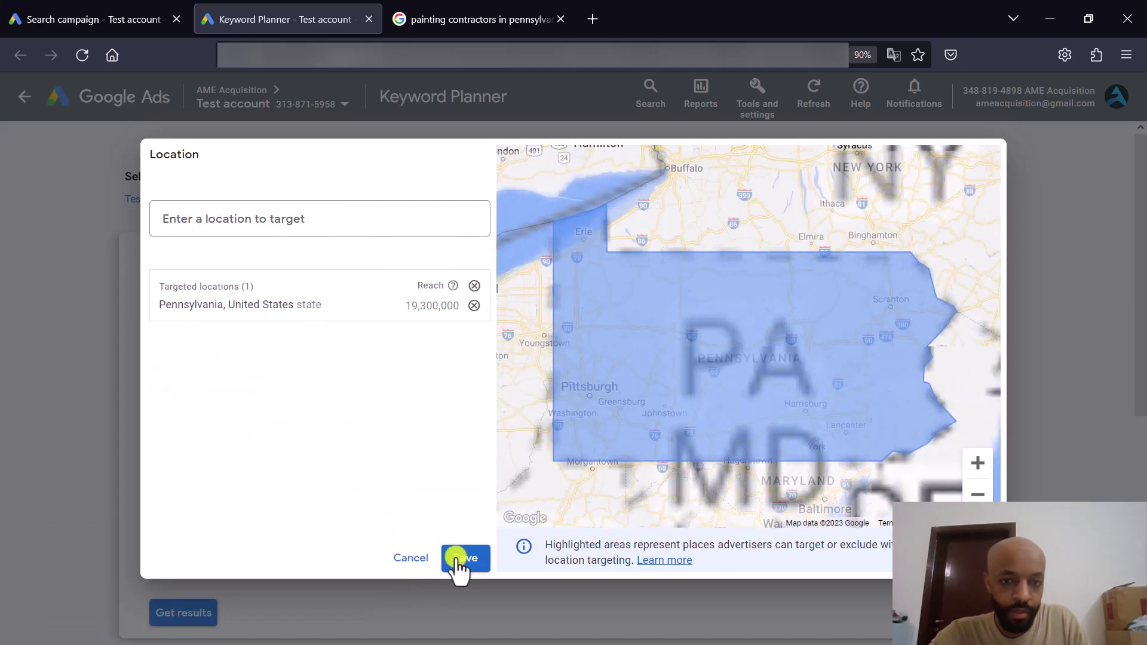
left_click(460, 559)
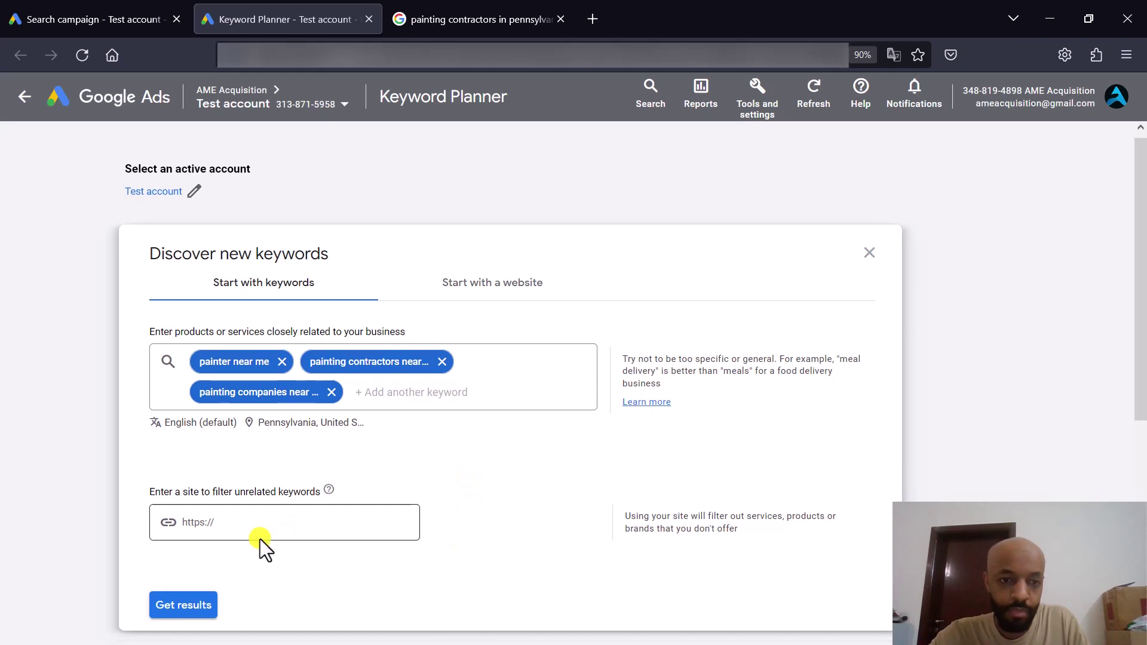
left_click(190, 606)
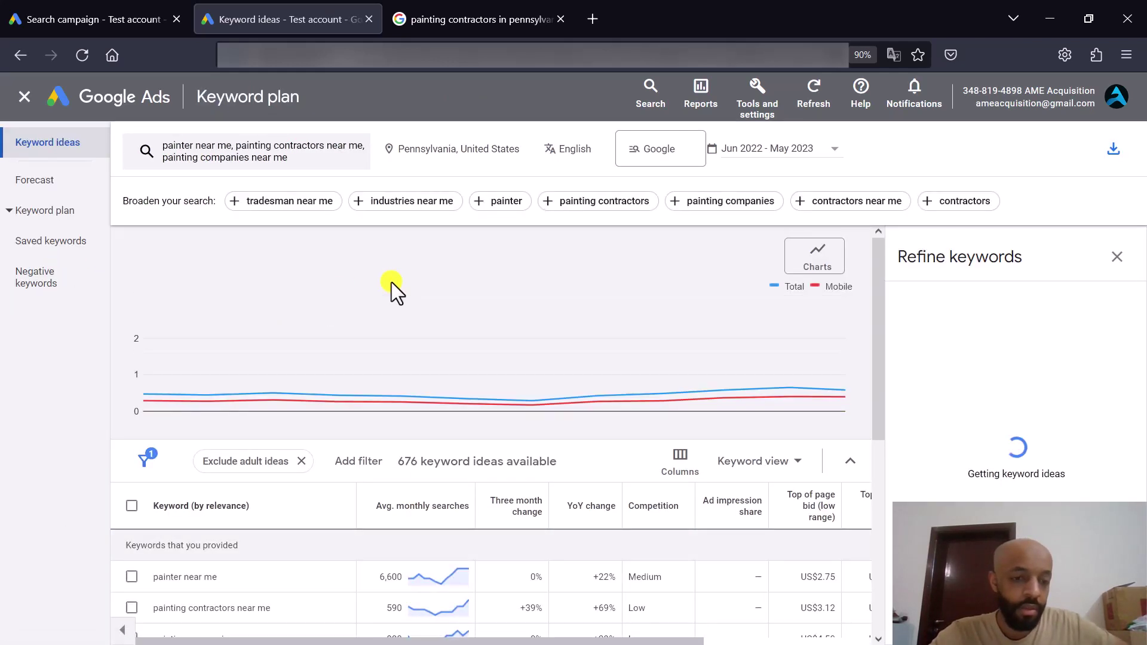
Review the average monthly searches and the low and high top of page bids for the three provided keywords
scroll(535, 320, "down", 1)
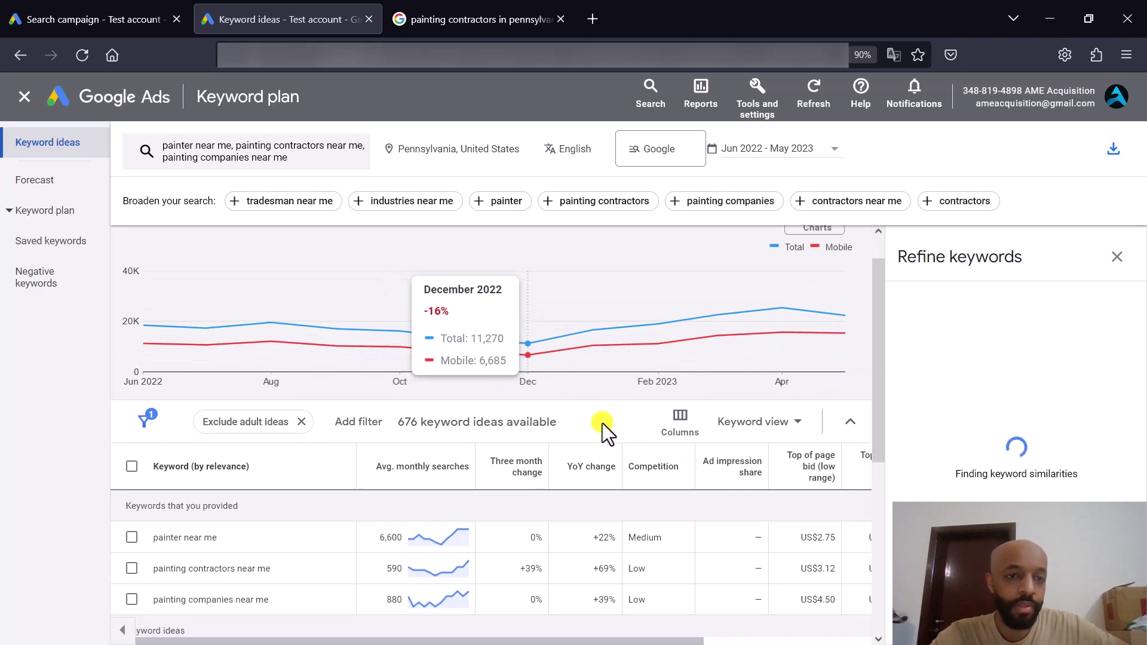
scroll(607, 415, "down", 1)
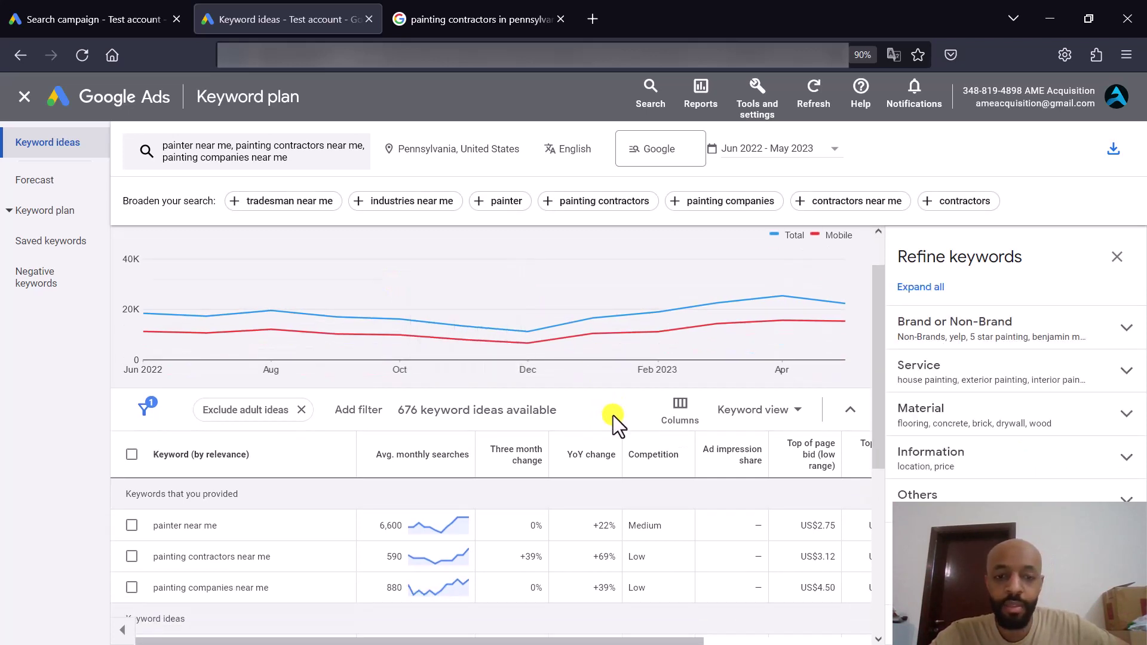
scroll(611, 417, "down", 1)
scroll(612, 417, "down", 1)
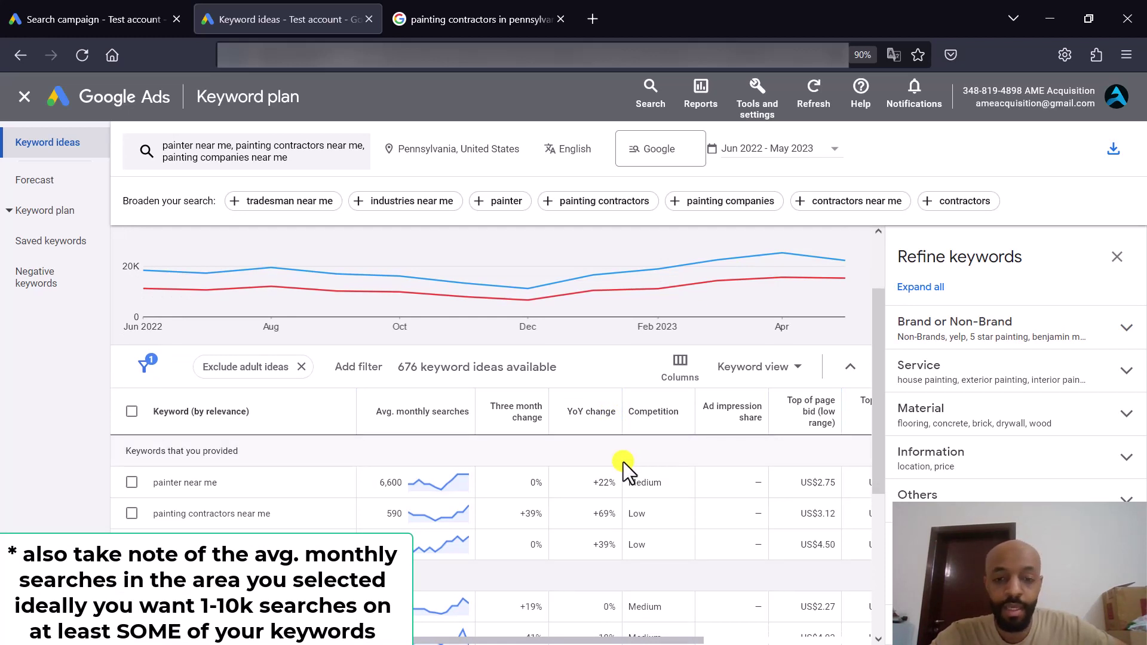
scroll(623, 461, "down", 1)
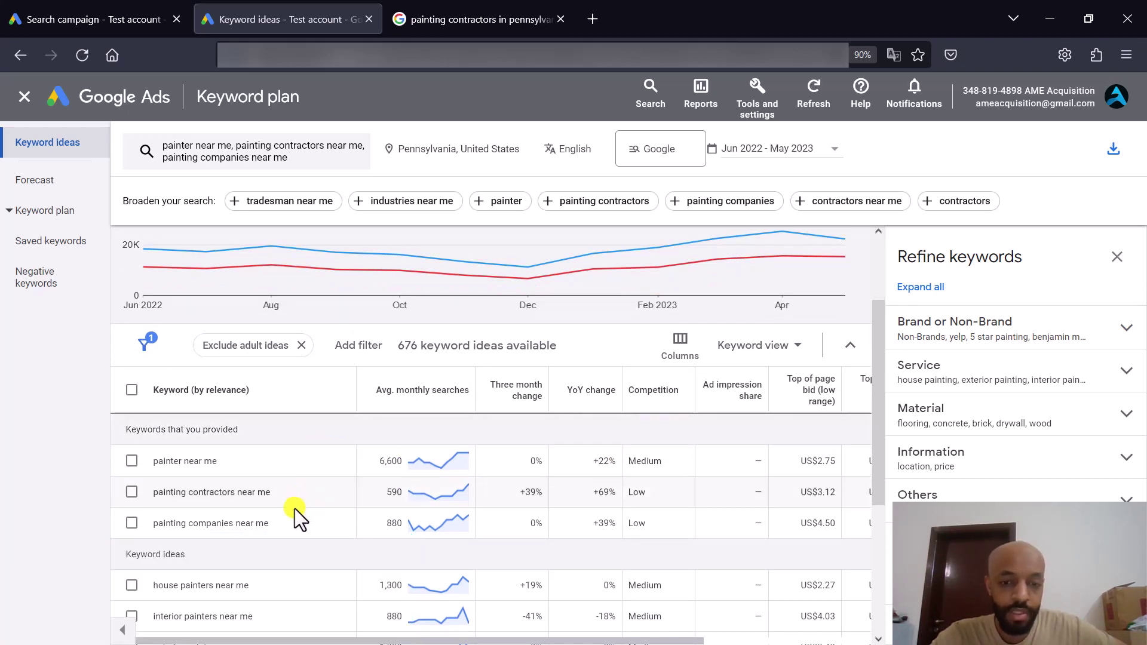
scroll(653, 438, "right", 5)
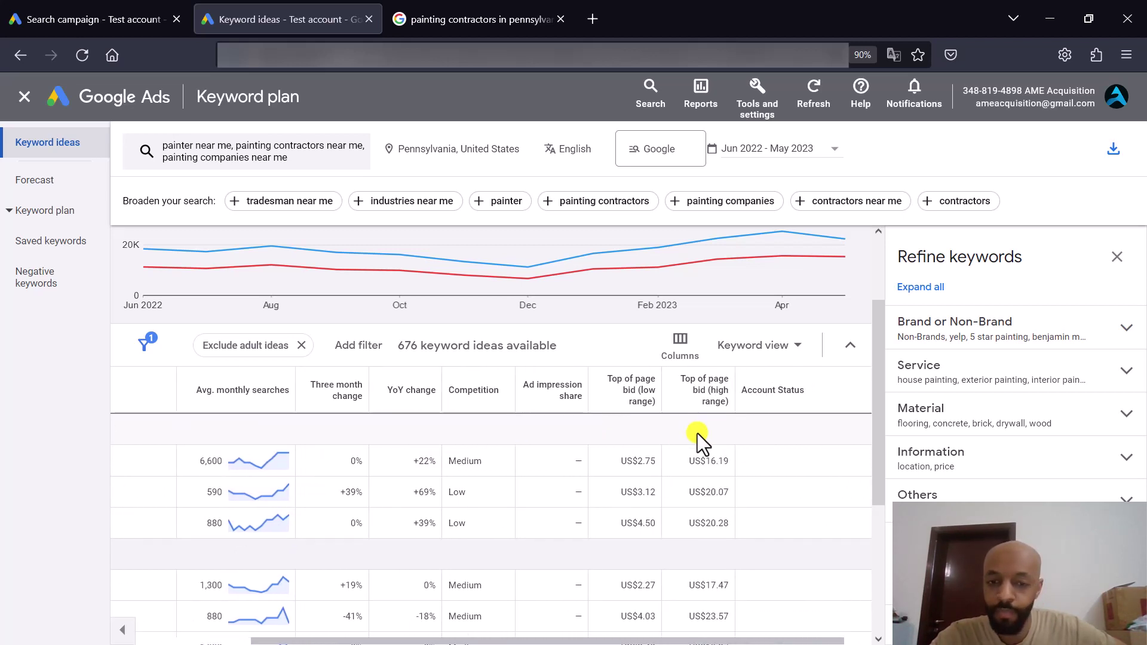
scroll(697, 433, "right", 1)
left_click(687, 394)
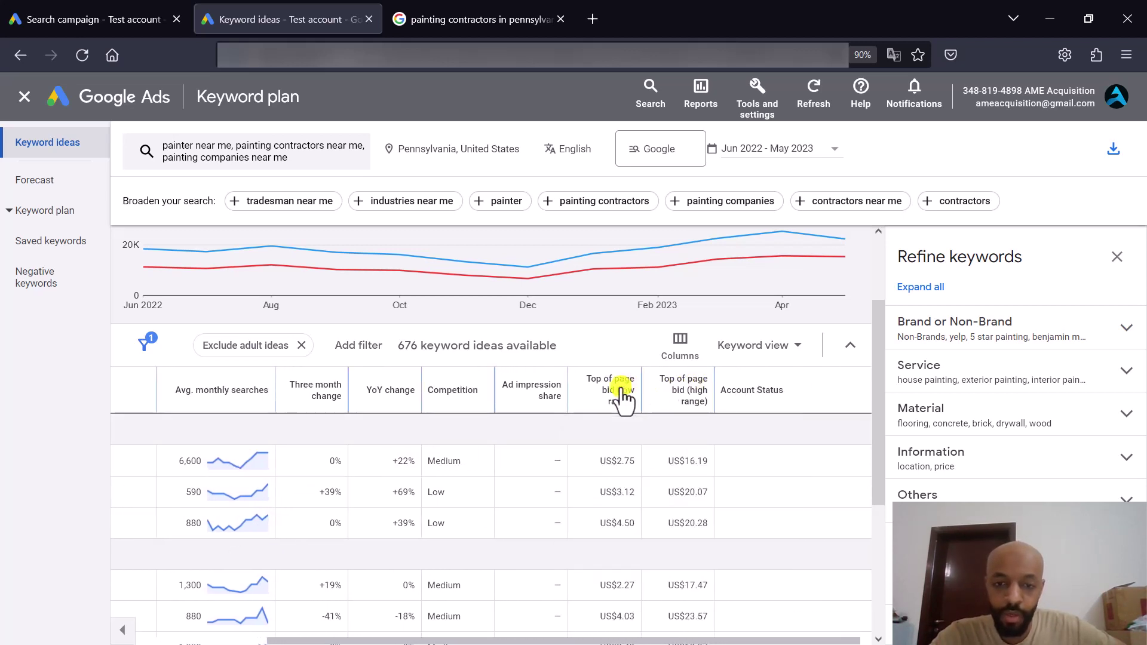
scroll(727, 419, "down", 1)
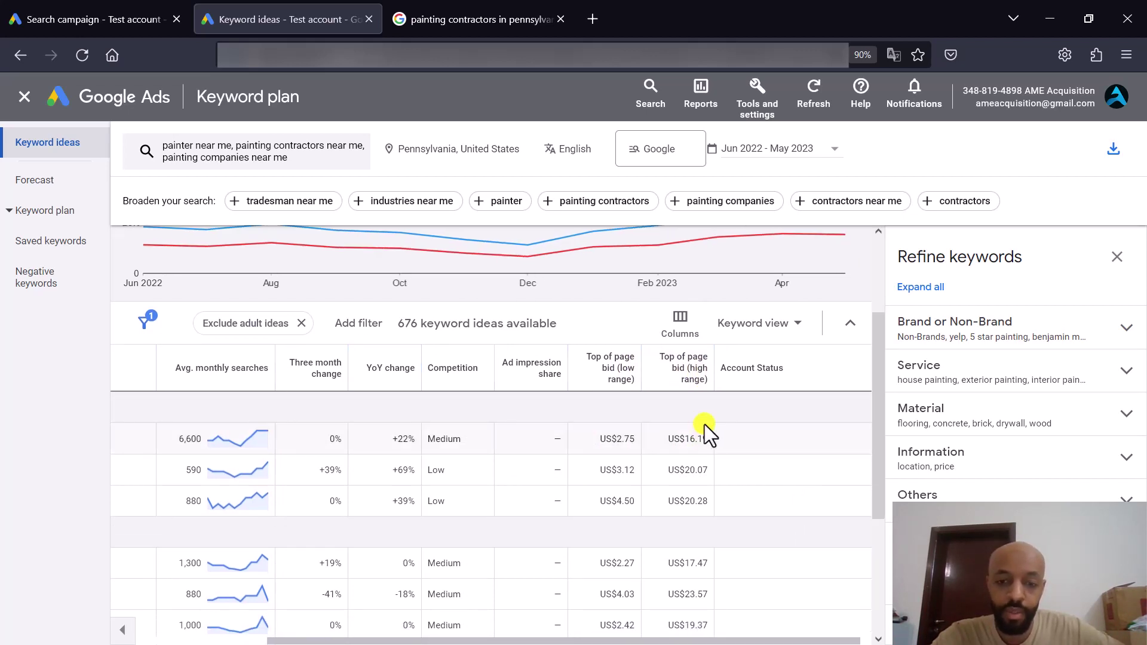
scroll(724, 494, "down", 1)
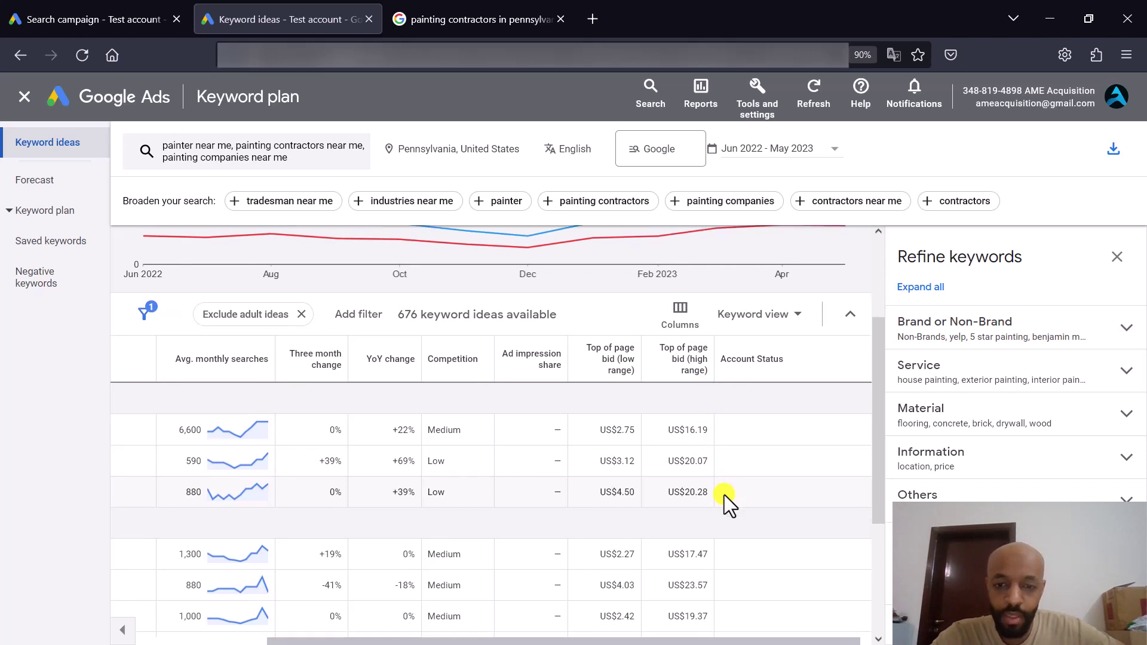
Compare the high-range top of page bids of the provided keywords with those of the suggested keyword ideas
scroll(724, 495, "left", 5)
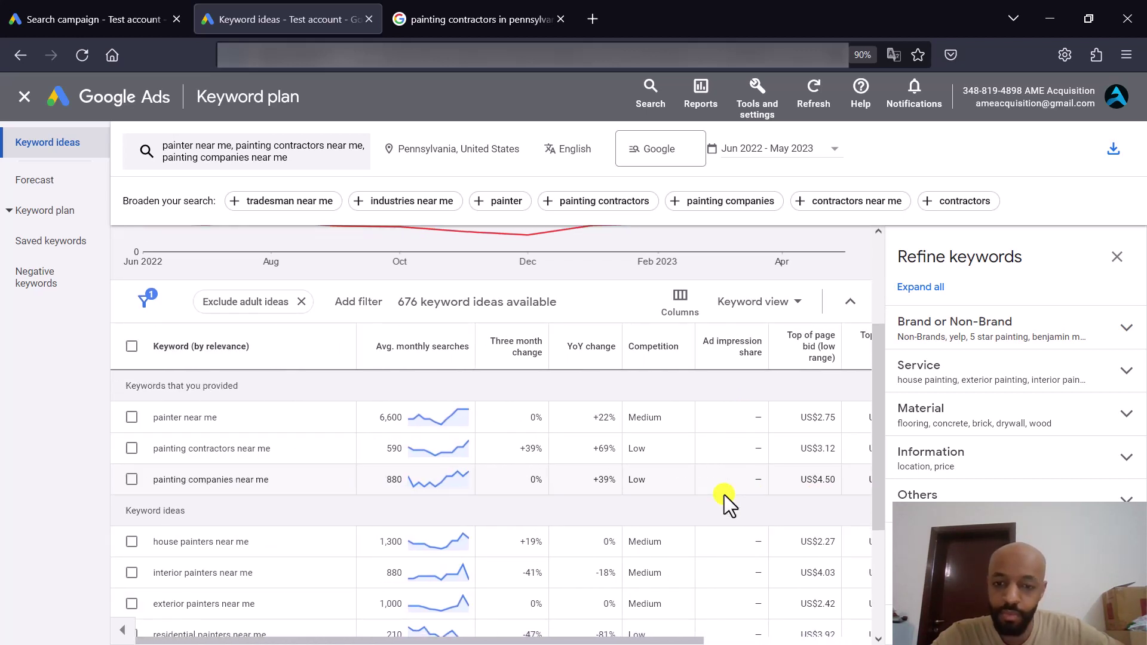
scroll(724, 494, "right", 5)
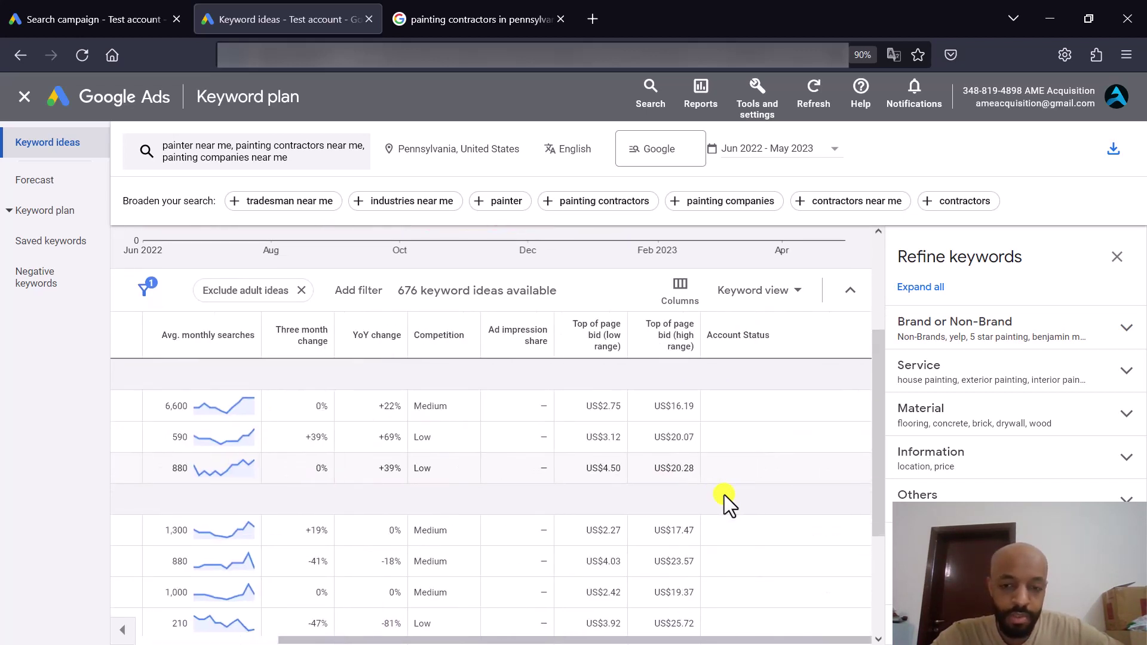
scroll(759, 482, "down", 3)
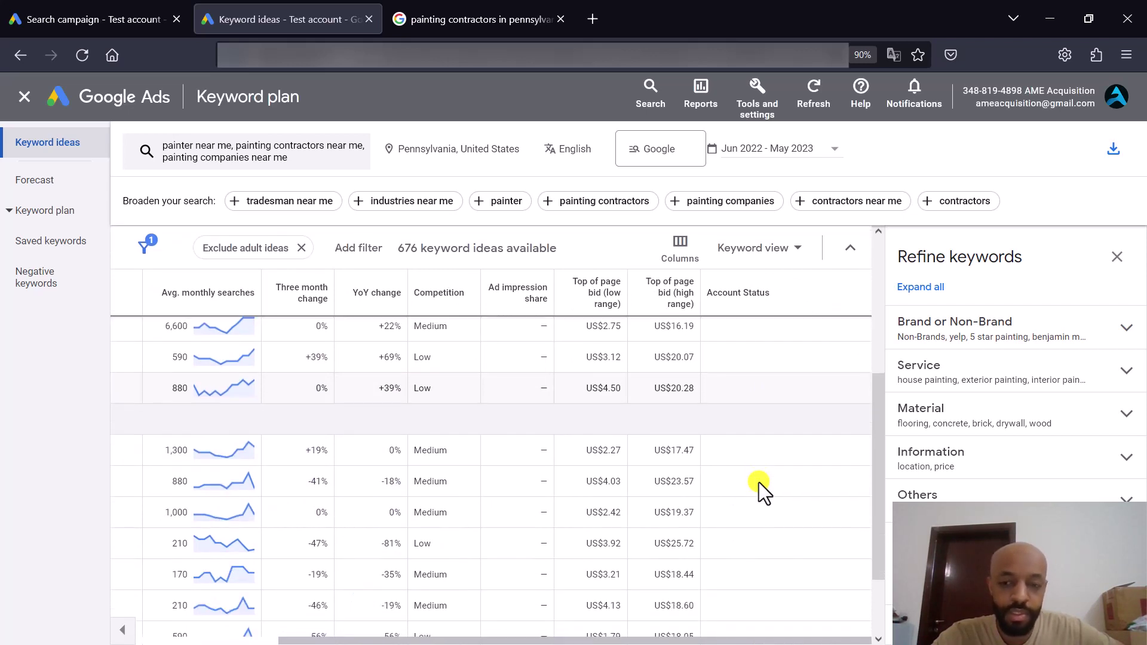
scroll(759, 482, "left", 3)
scroll(758, 482, "left", 2)
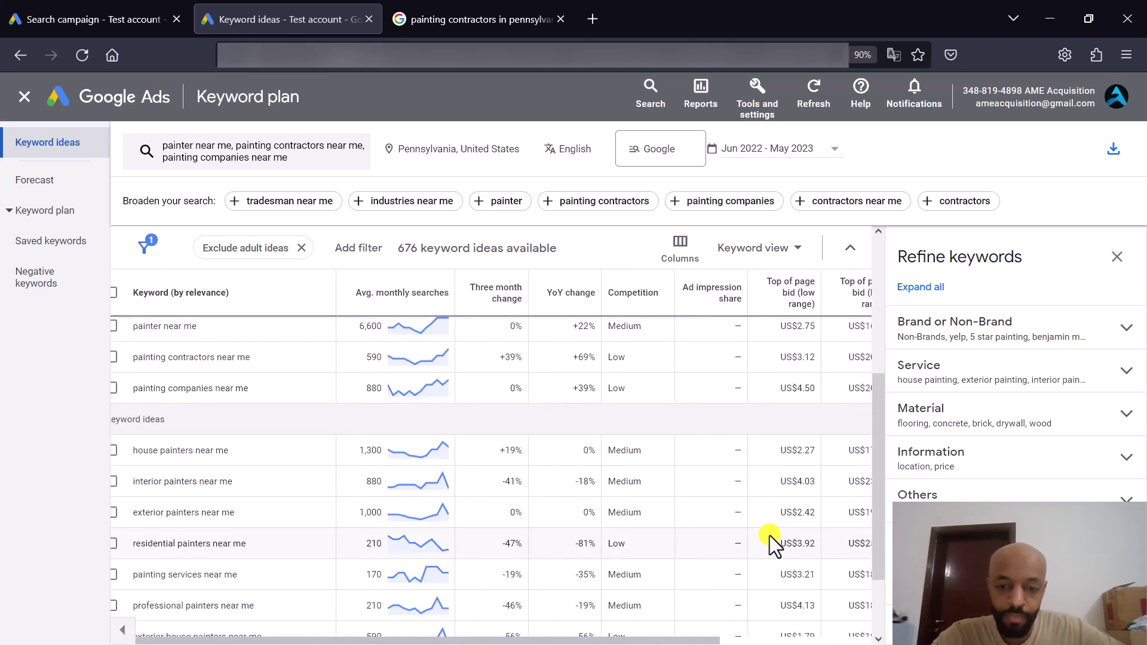
scroll(771, 543, "right", 4)
scroll(718, 536, "left", 4)
scroll(331, 399, "up", 3)
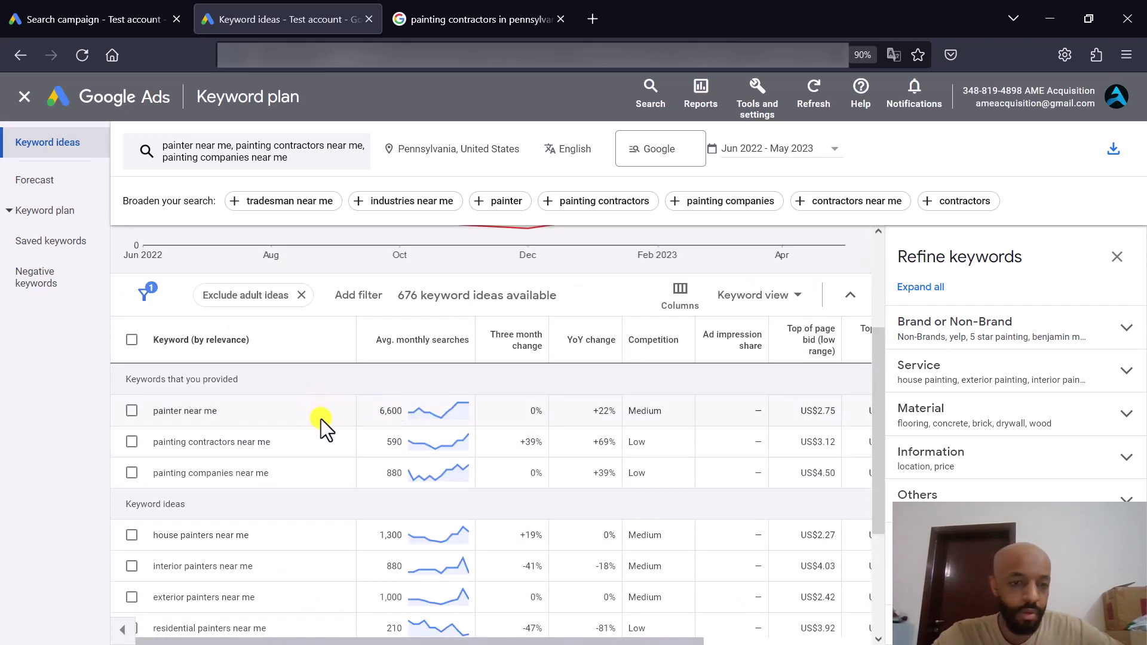
scroll(497, 473, "right", 3)
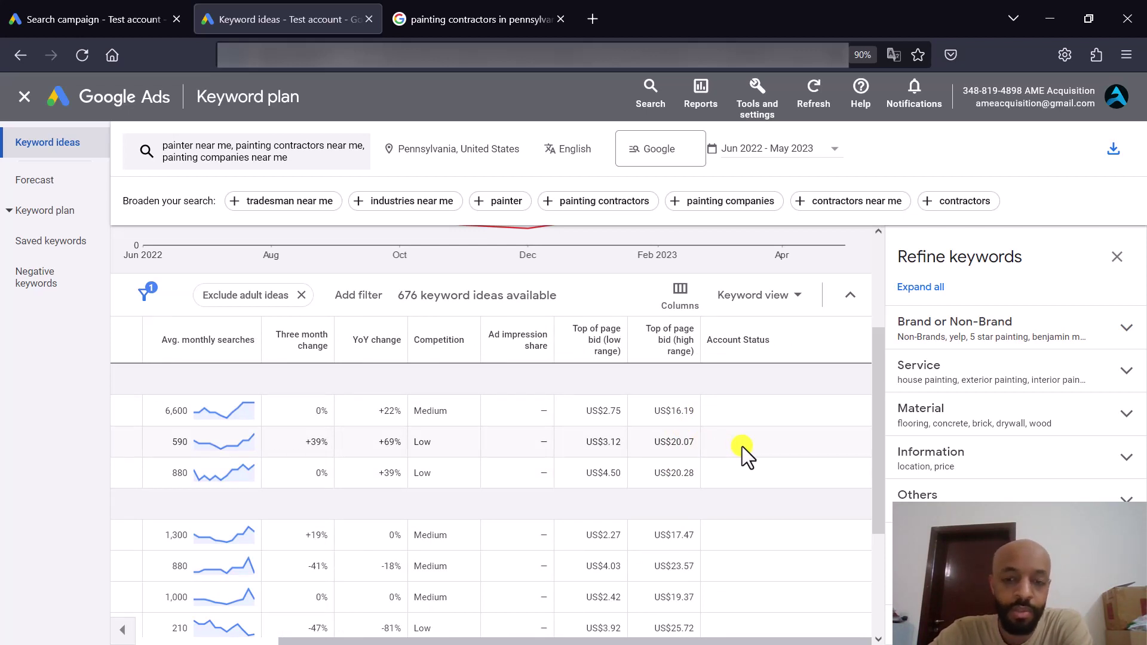
Back in the campaign's bidding settings, set the maximum CPC bid limit to US$20.50 and expand the Customer acquisition section
left_click(119, 8)
left_click(448, 533)
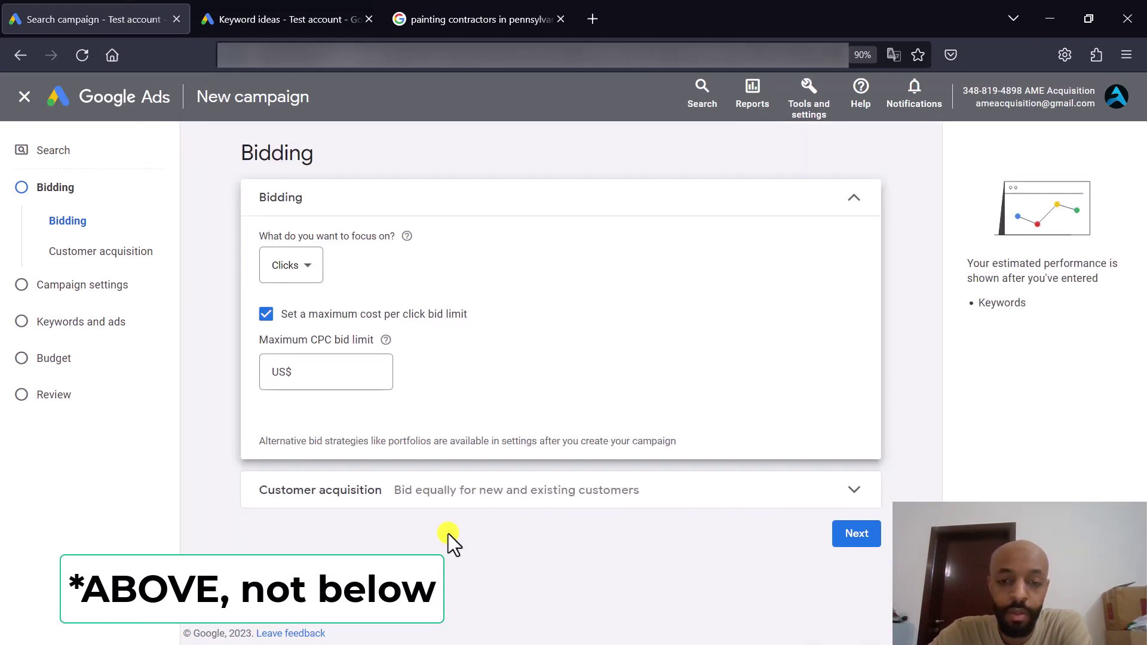
left_click(326, 375)
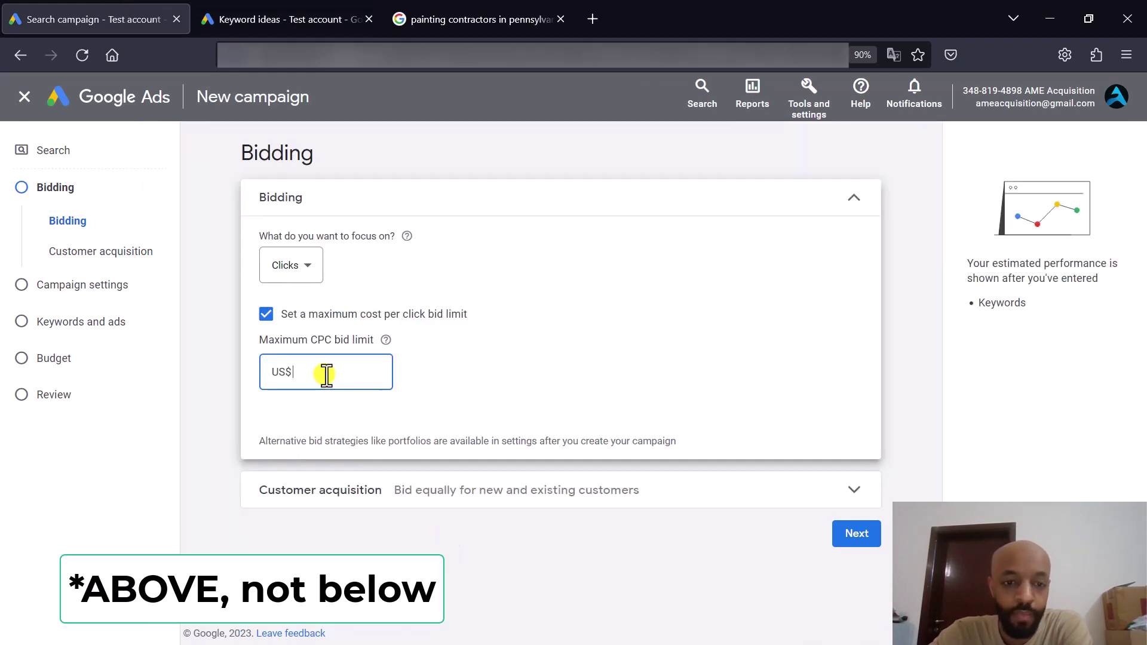
left_click(306, 10)
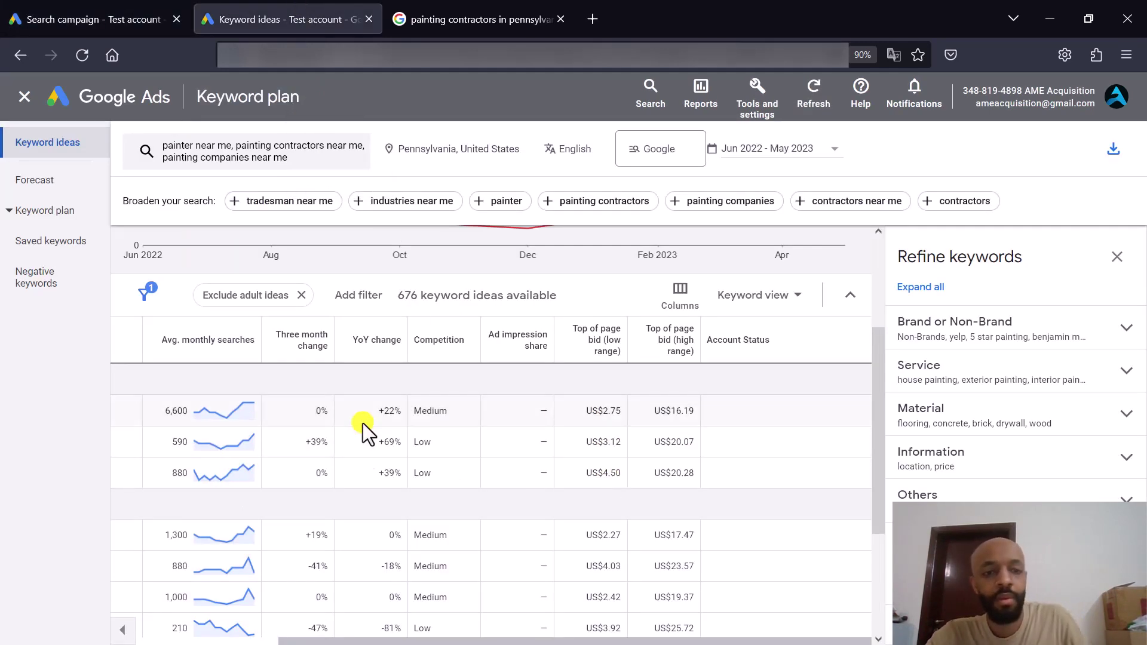
left_click(121, 9)
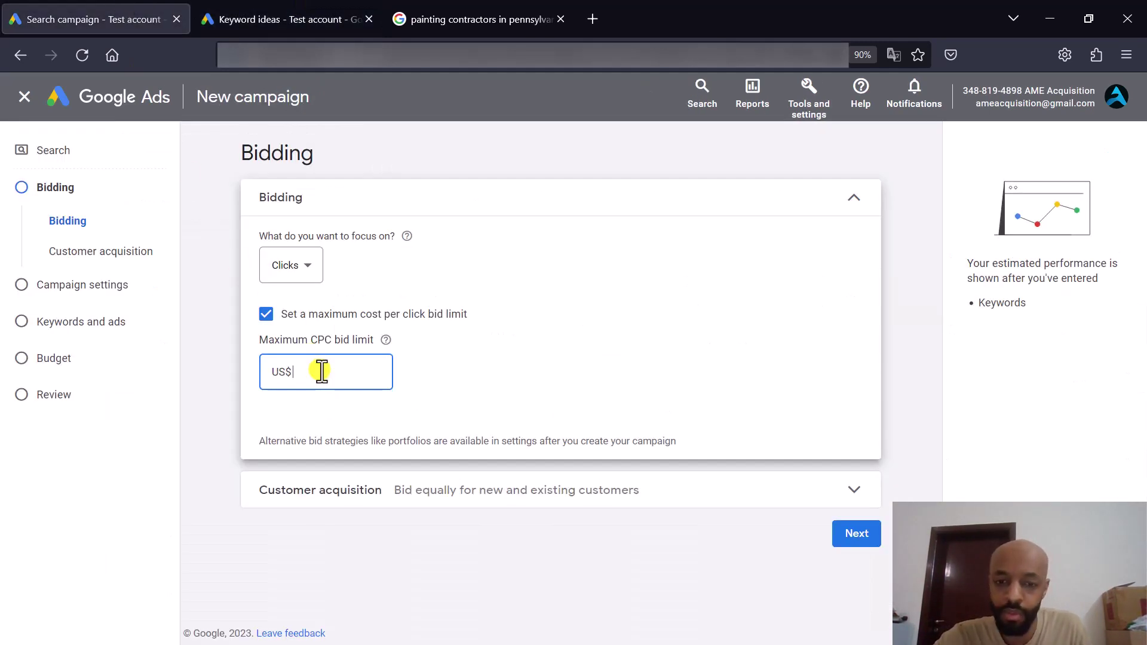
type("20.")
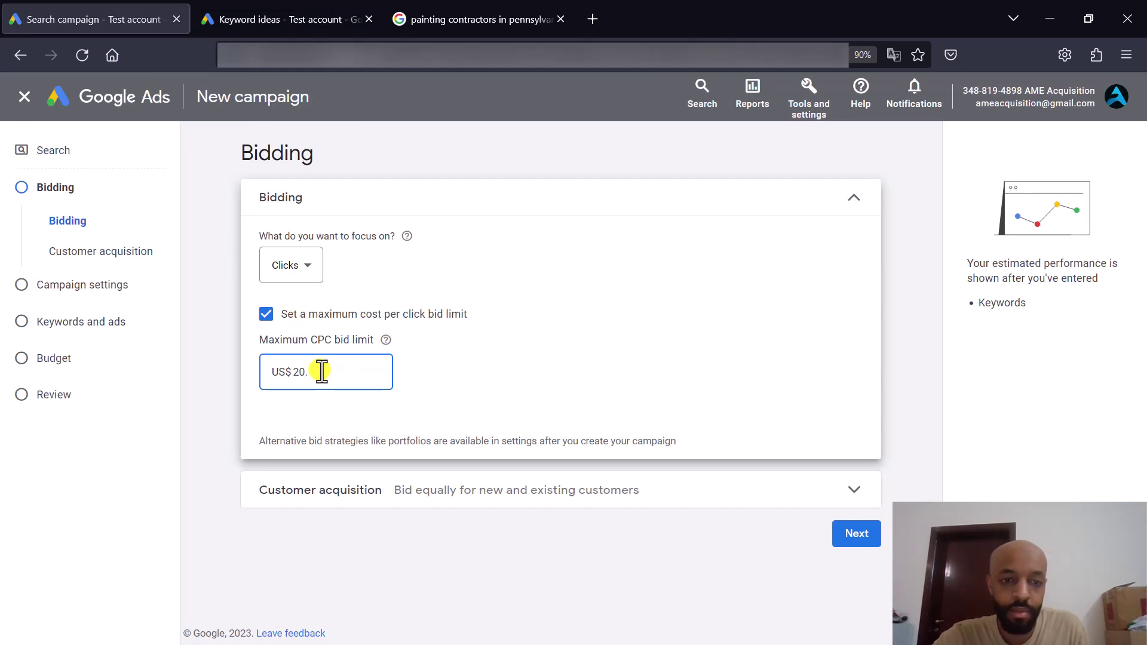
type("50")
left_click(399, 375)
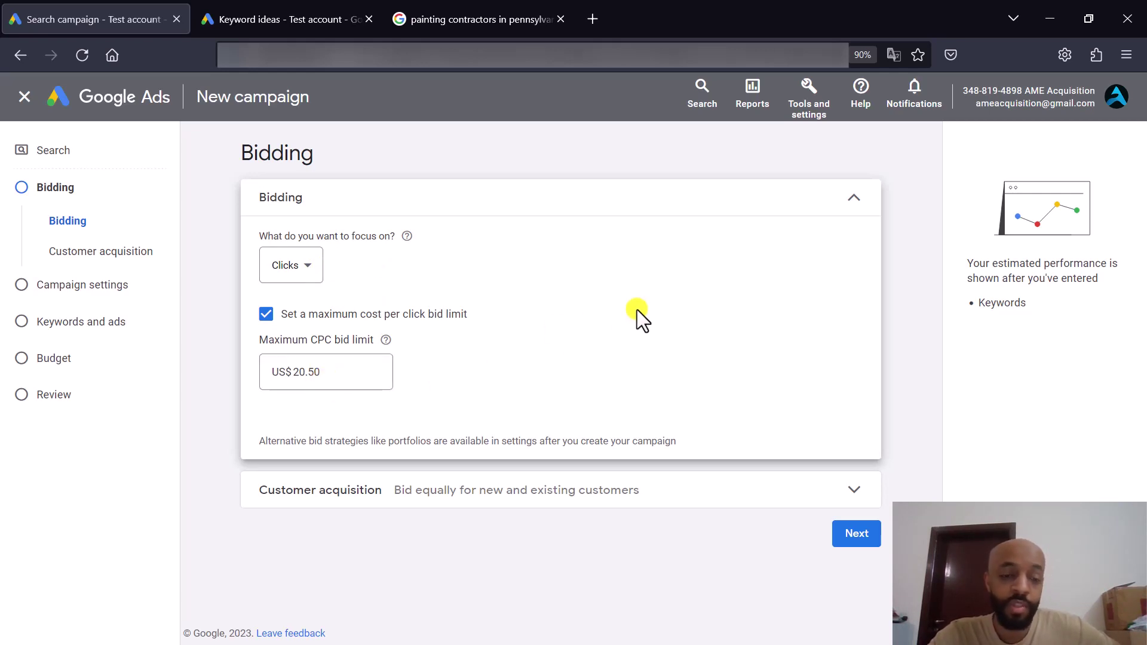
left_click(852, 493)
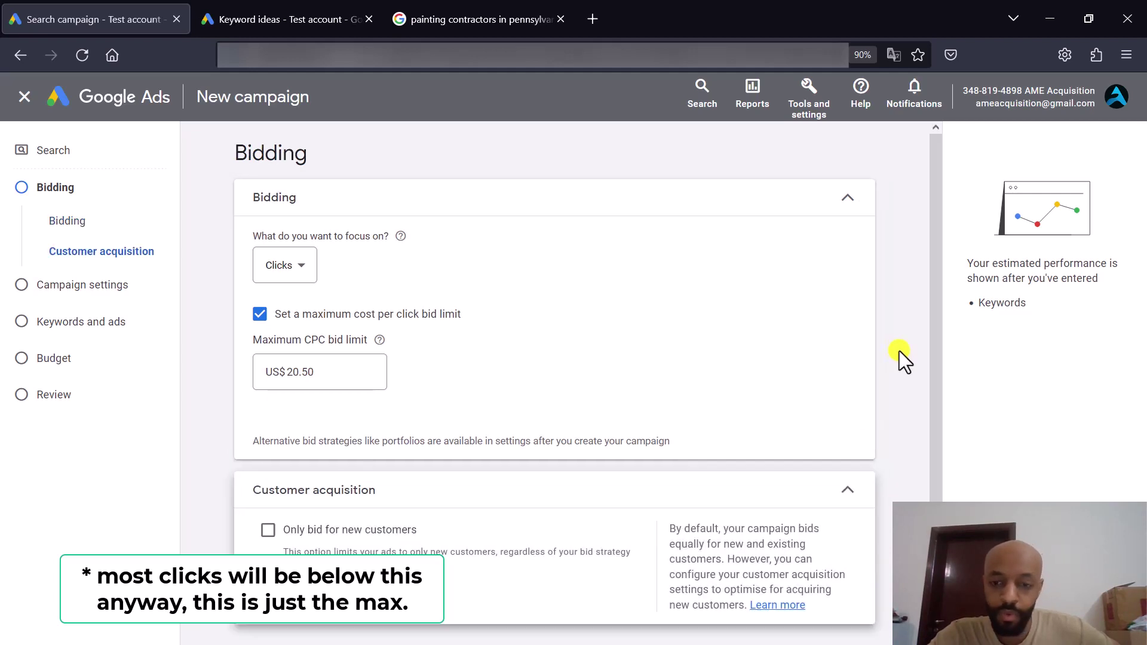
Collapse the Customer acquisition section without restricting bids to new customers and continue to the campaign settings
scroll(780, 428, "down", 2)
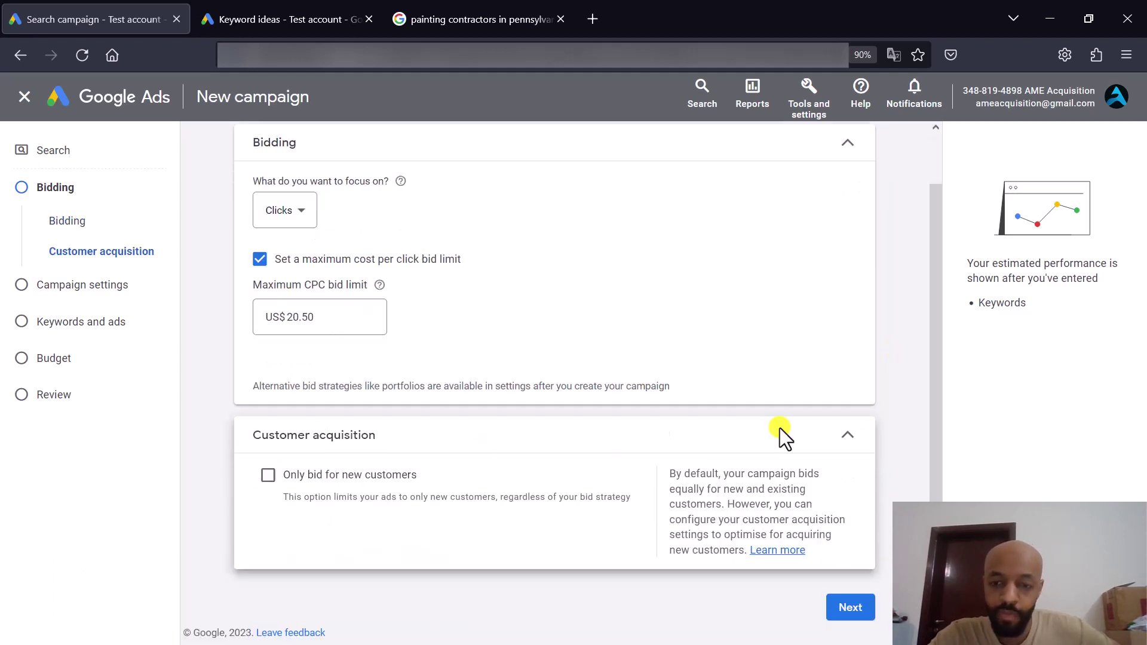
left_click(851, 437)
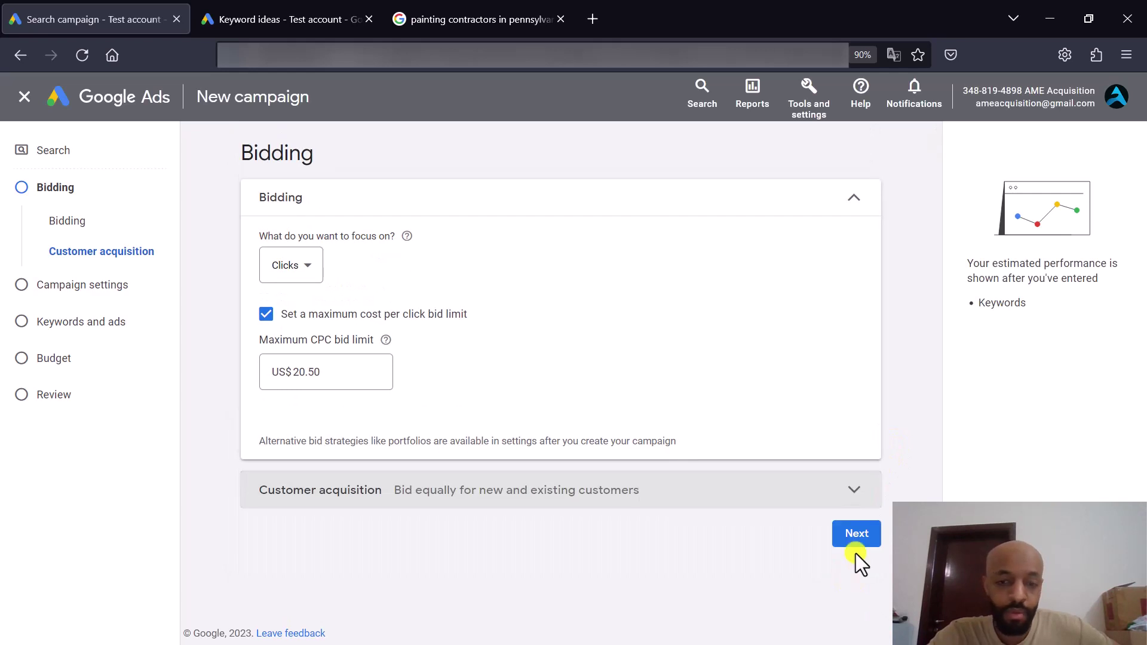
left_click(857, 537)
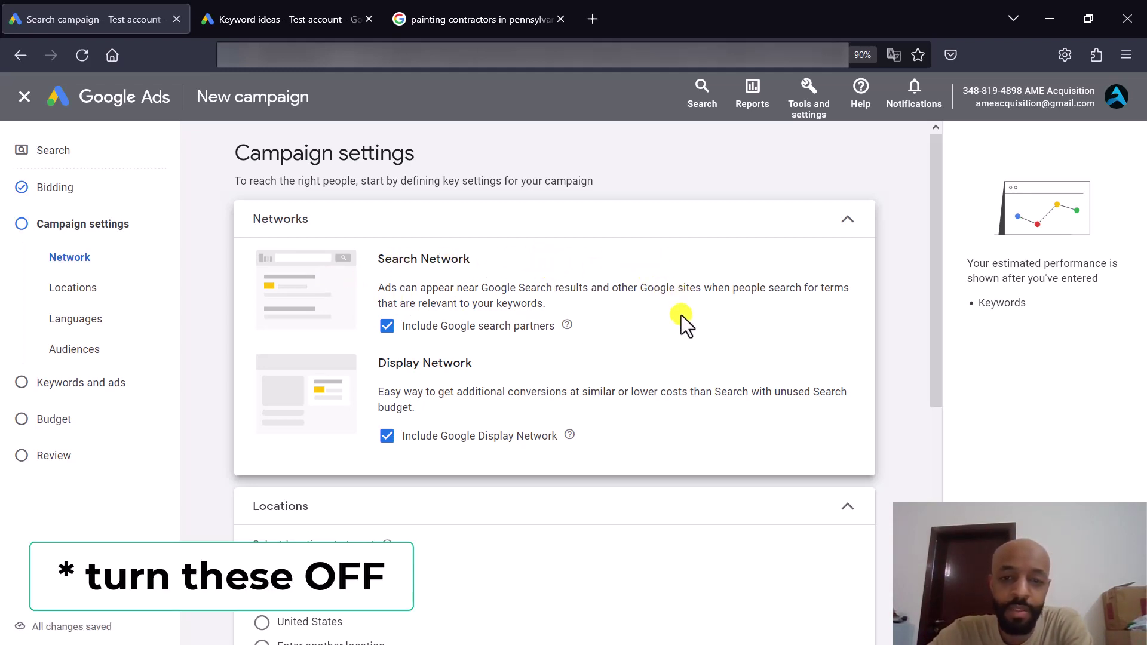
Exclude both Google search partners and the Google Display Network from the campaign's networks
left_click(387, 327)
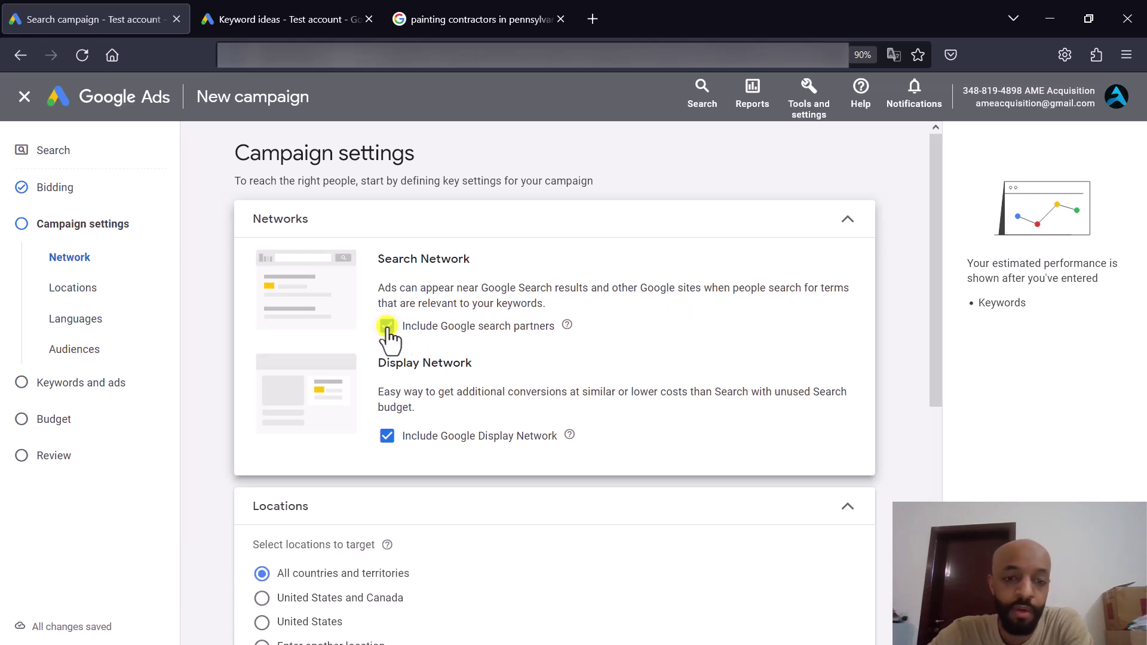
left_click(387, 326)
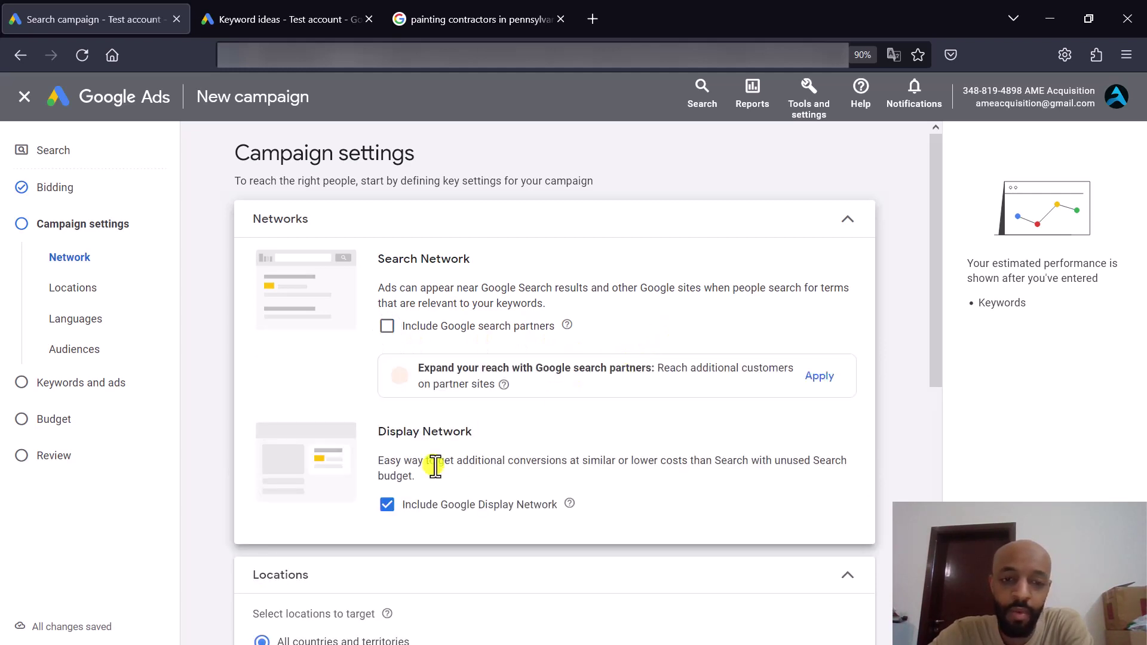
left_click(395, 503)
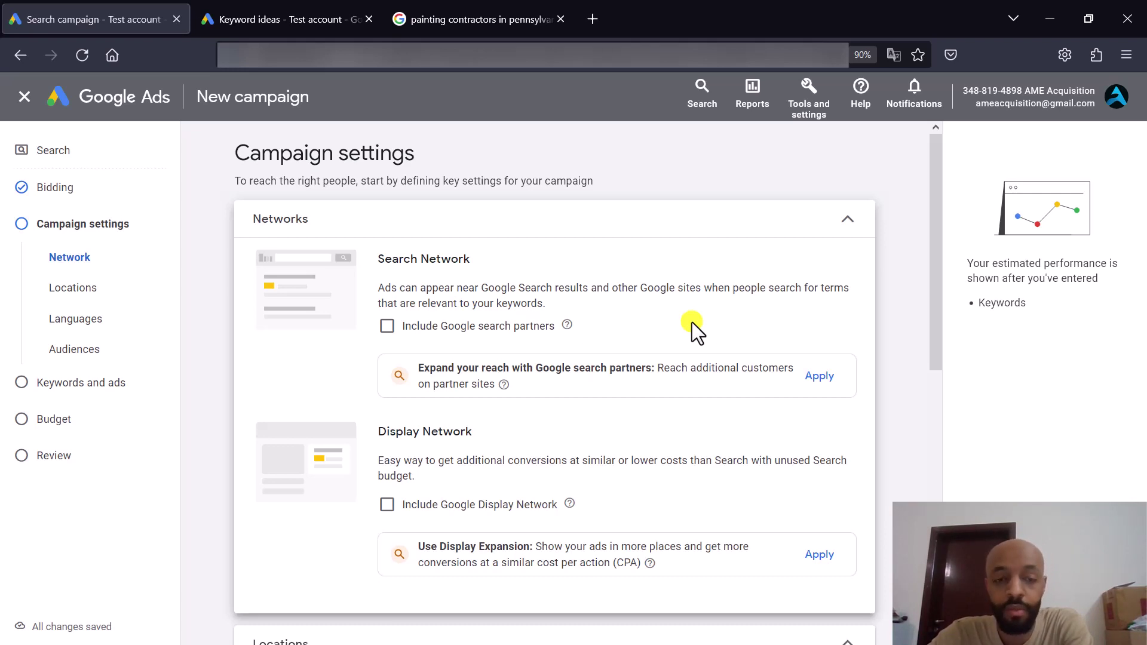
scroll(692, 322, "down", 1)
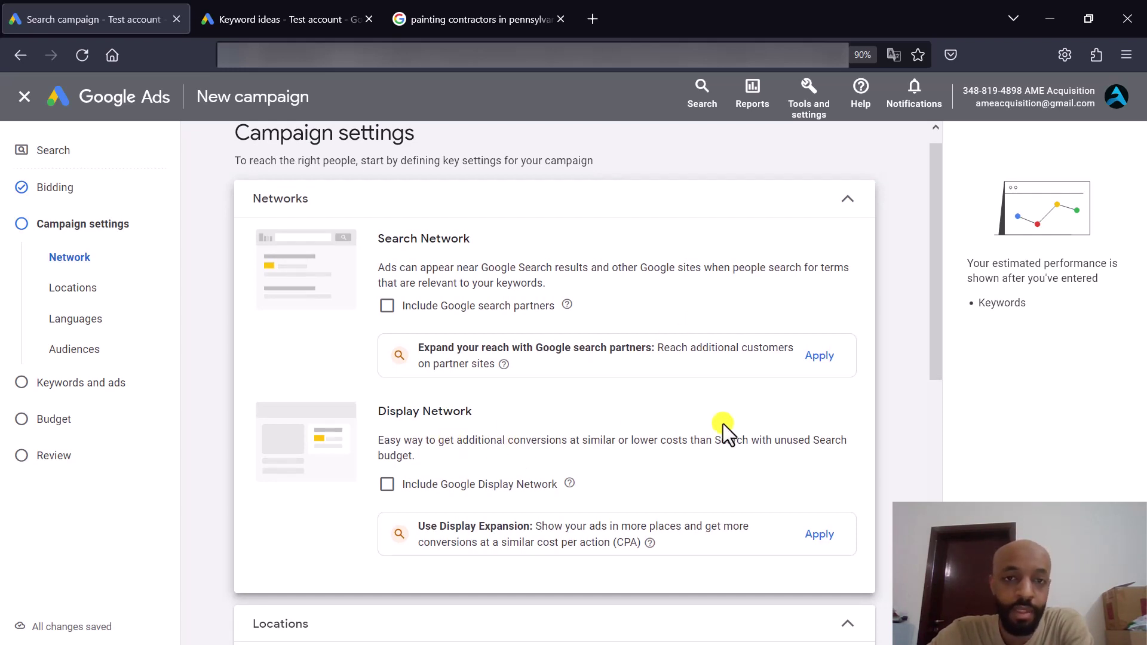
scroll(723, 426, "down", 2)
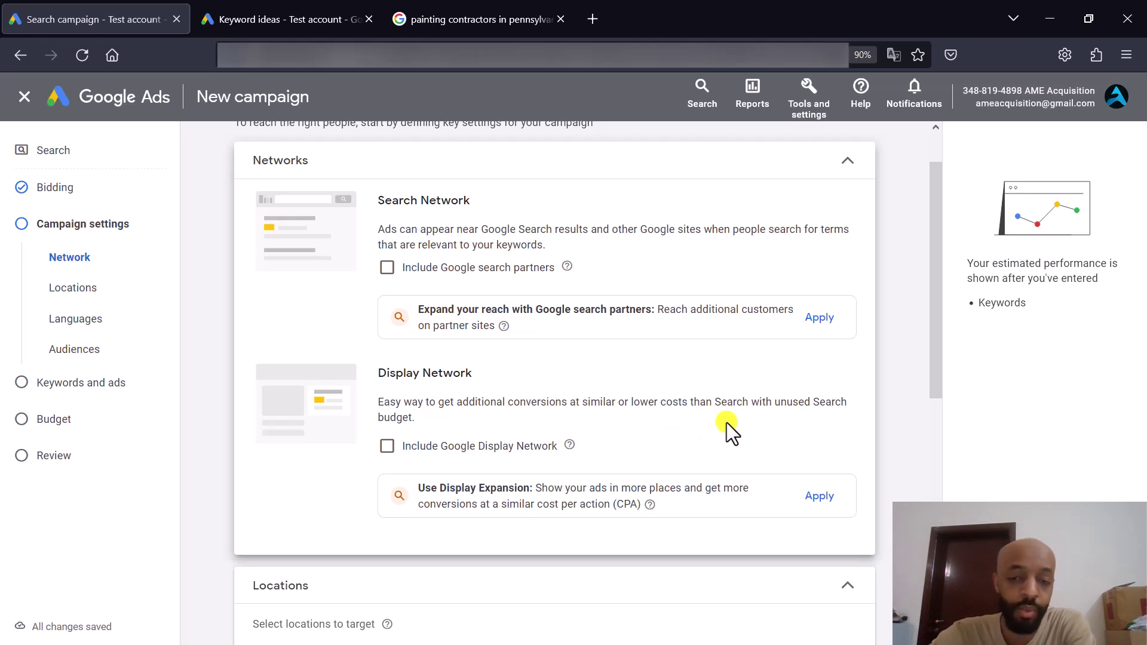
scroll(726, 422, "up", 1)
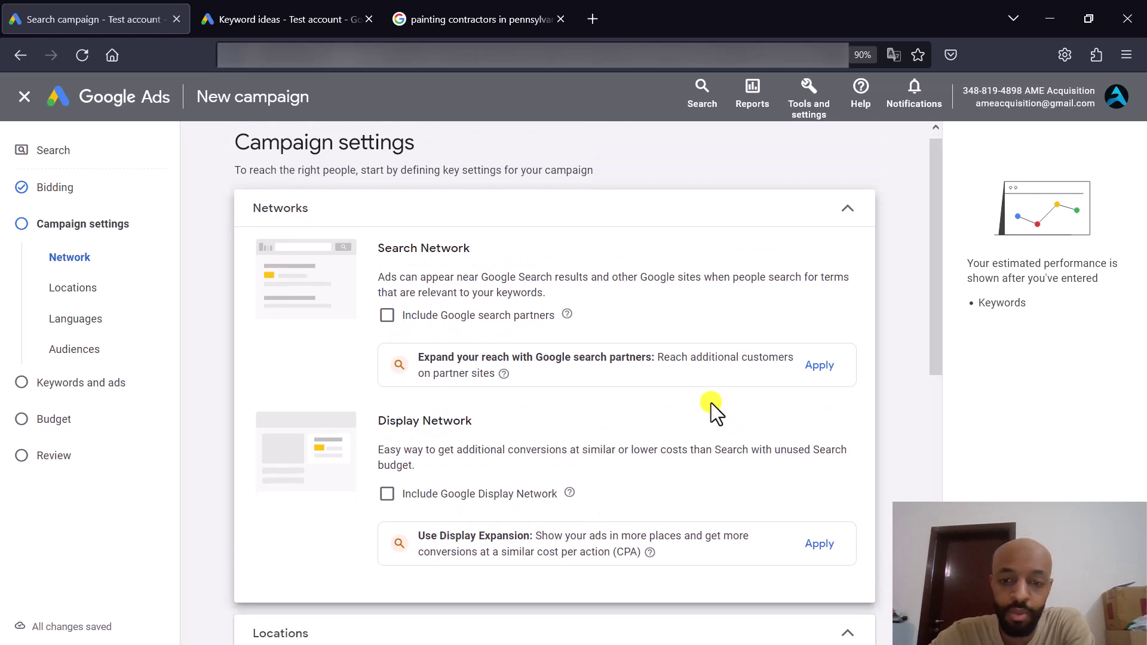
Choose to enter another location and use the advanced search to target the state of Pennsylvania, United States
scroll(710, 403, "down", 5)
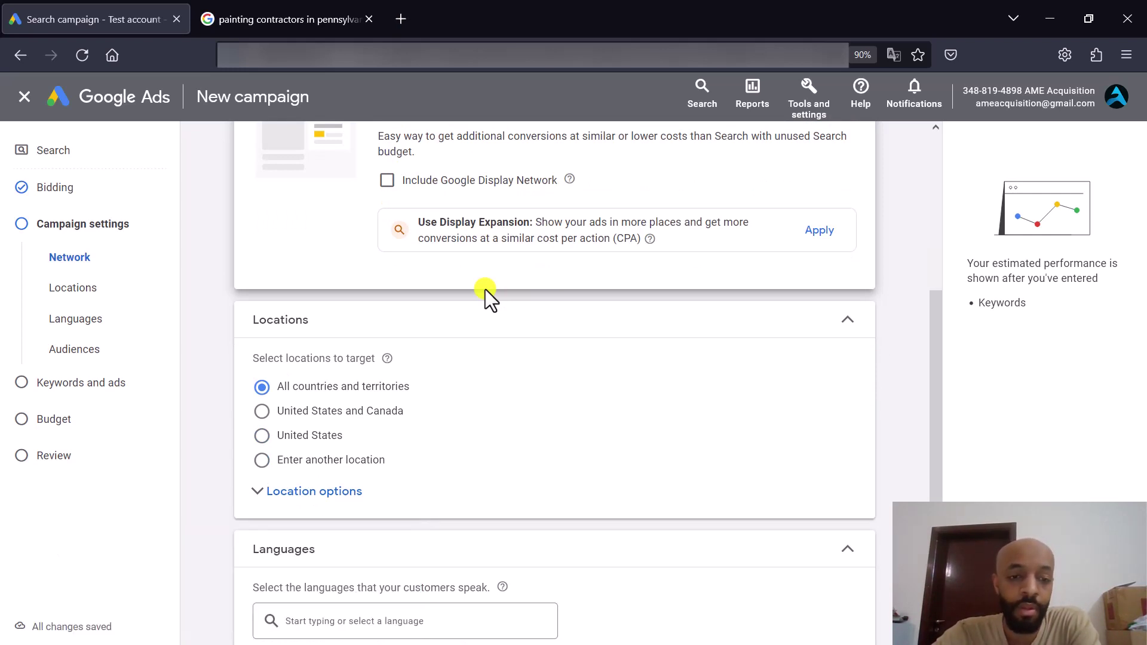
left_click(261, 461)
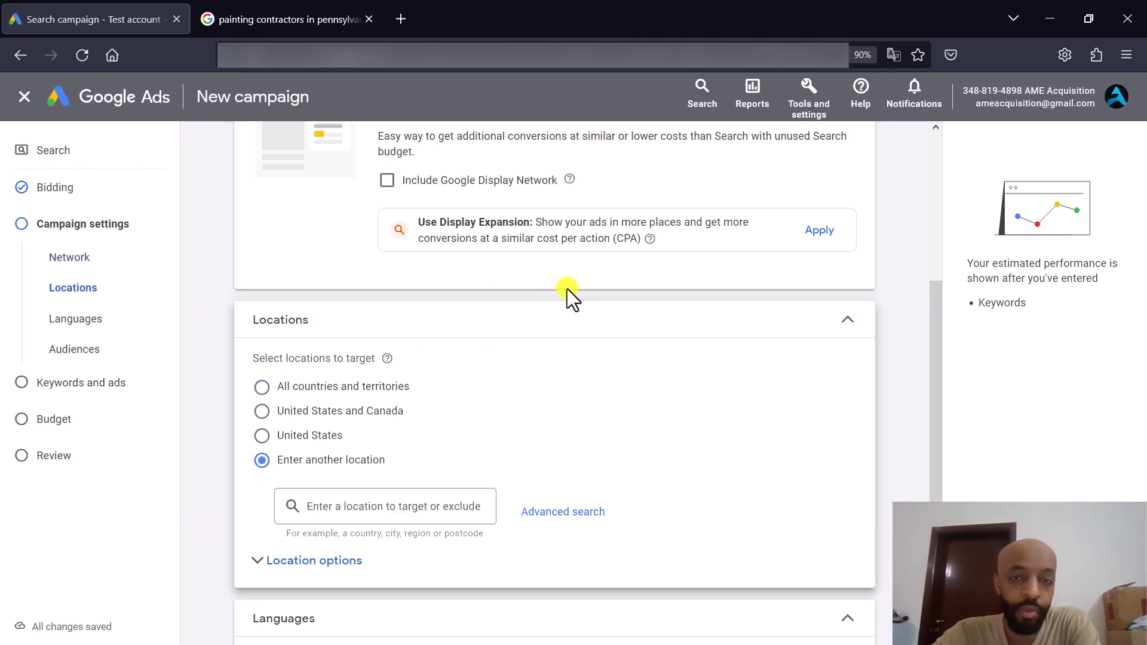
left_click(579, 512)
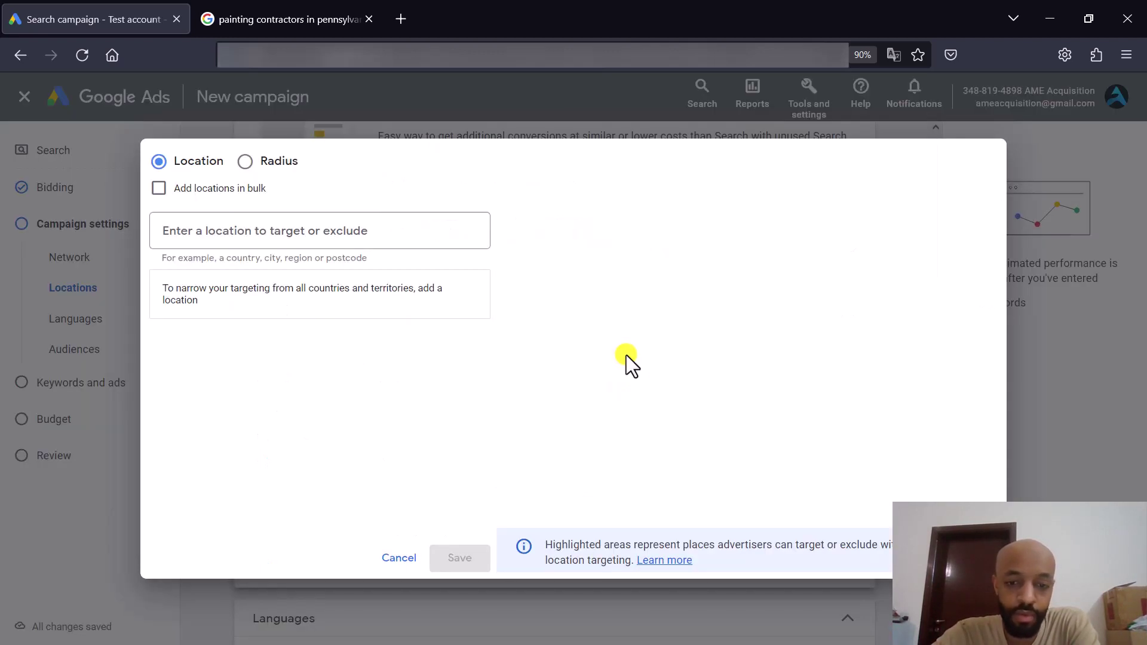
left_click(244, 230)
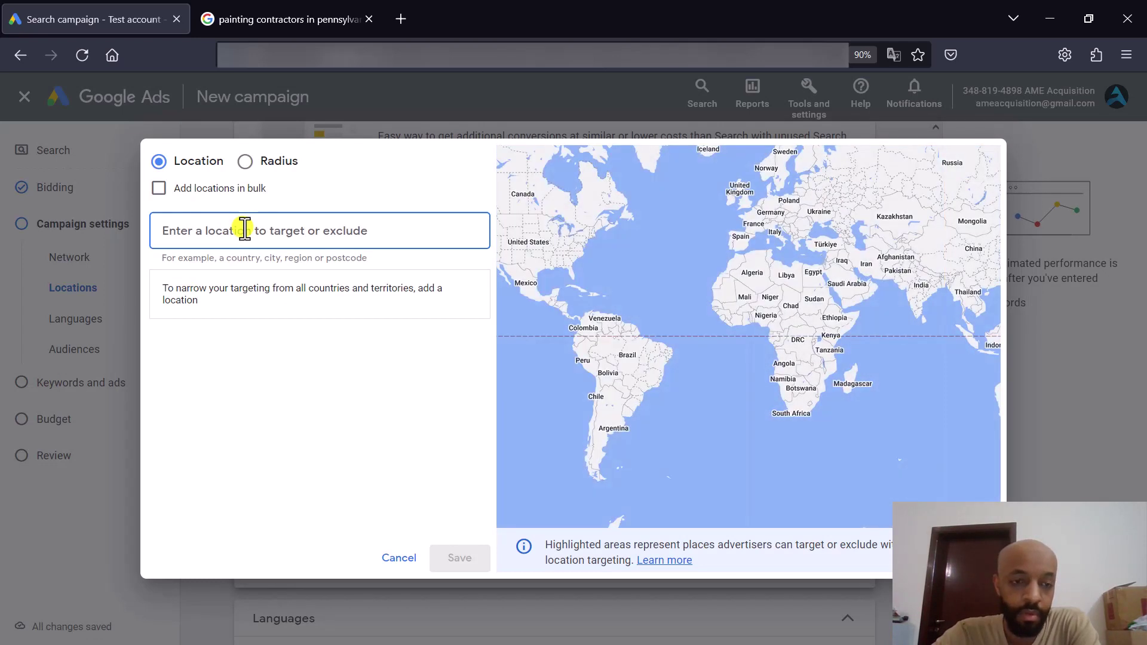
type("pe")
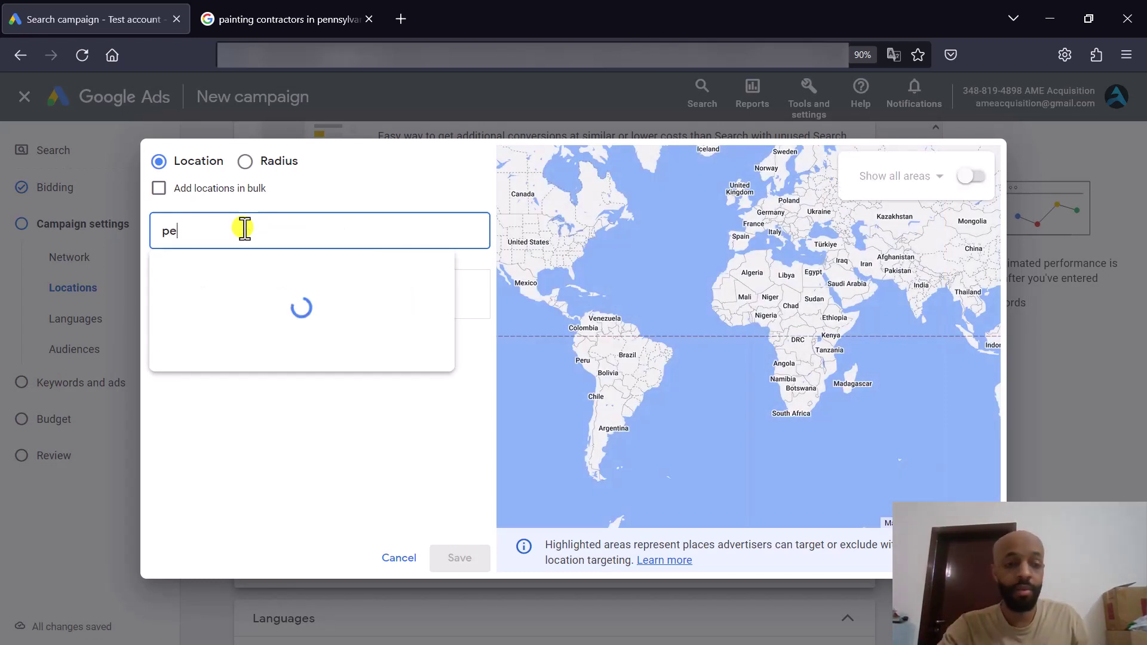
type("nn")
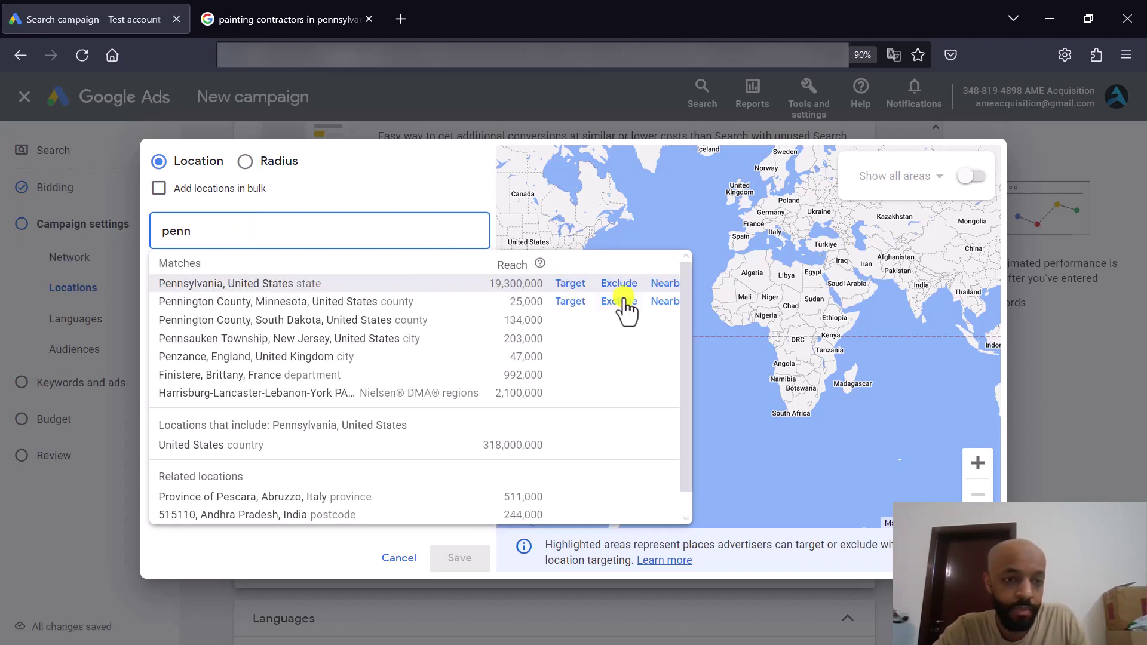
left_click(570, 284)
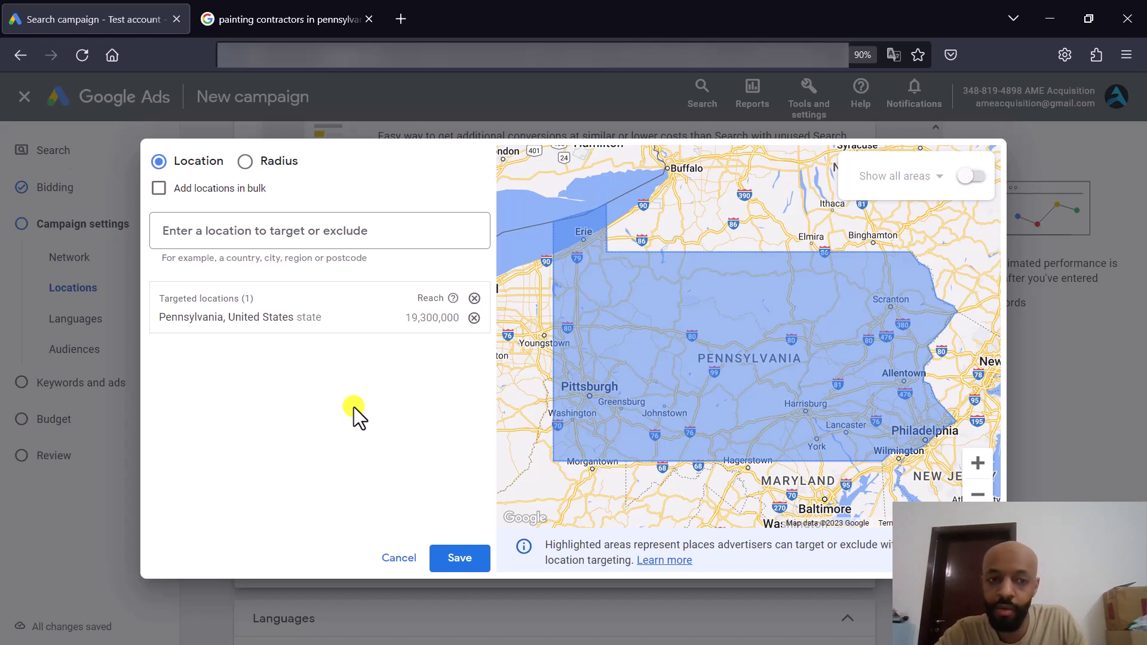
Show all available areas on the location map and add Clinton County, Pennsylvania as a targeted location
left_click(976, 180)
scroll(975, 200, "up", 5)
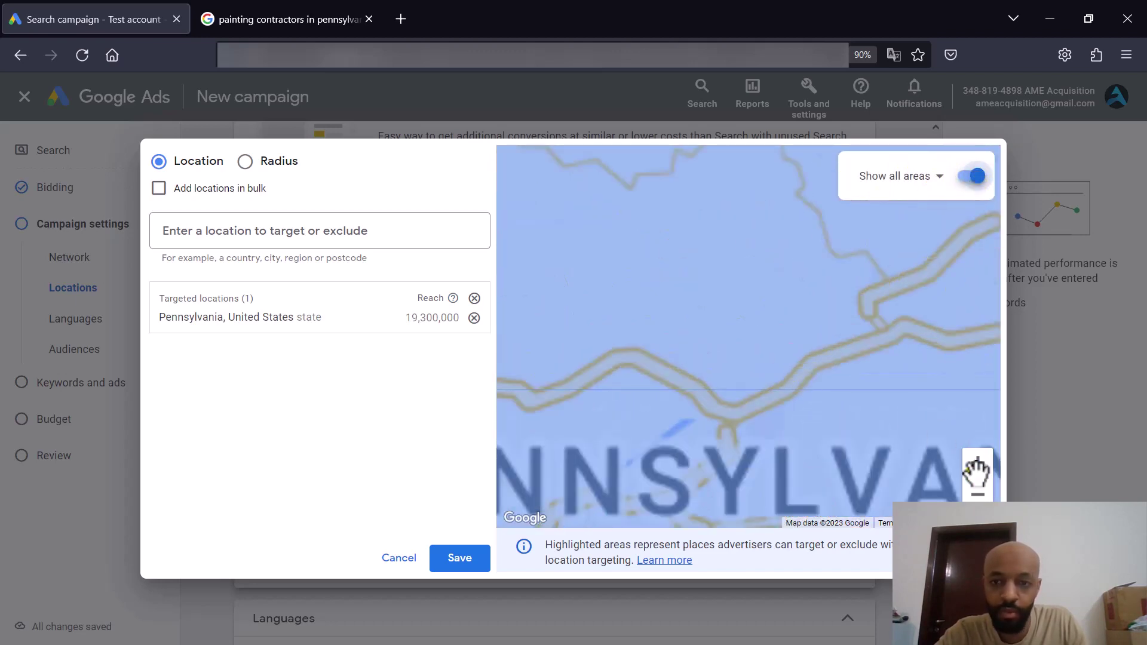
left_click(978, 495)
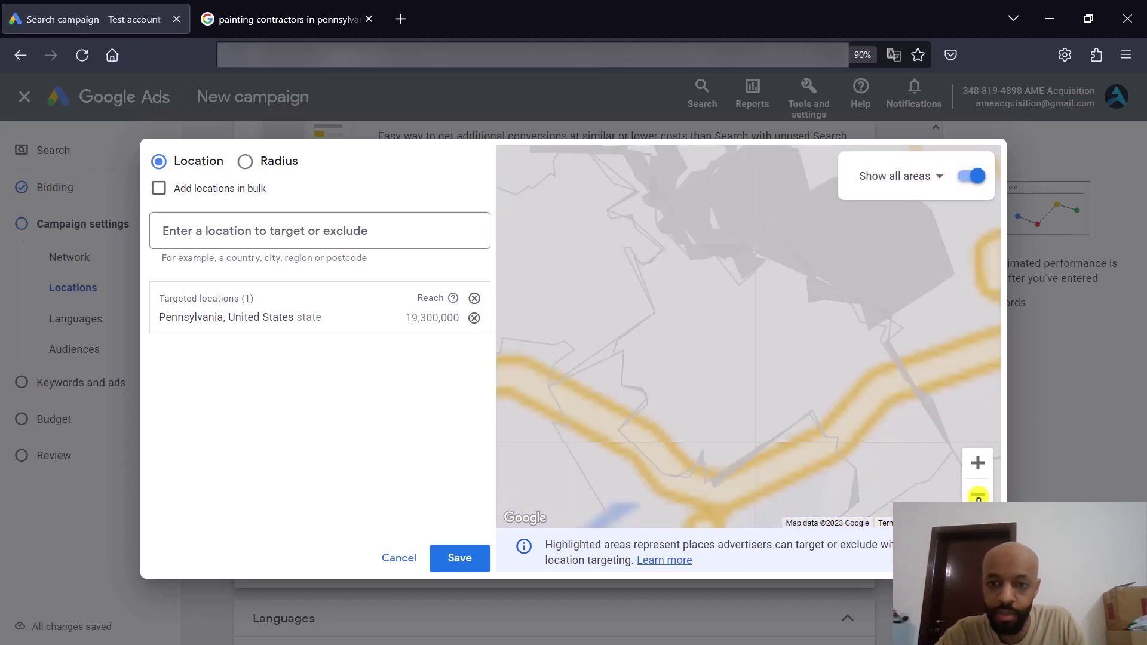
left_click(977, 496)
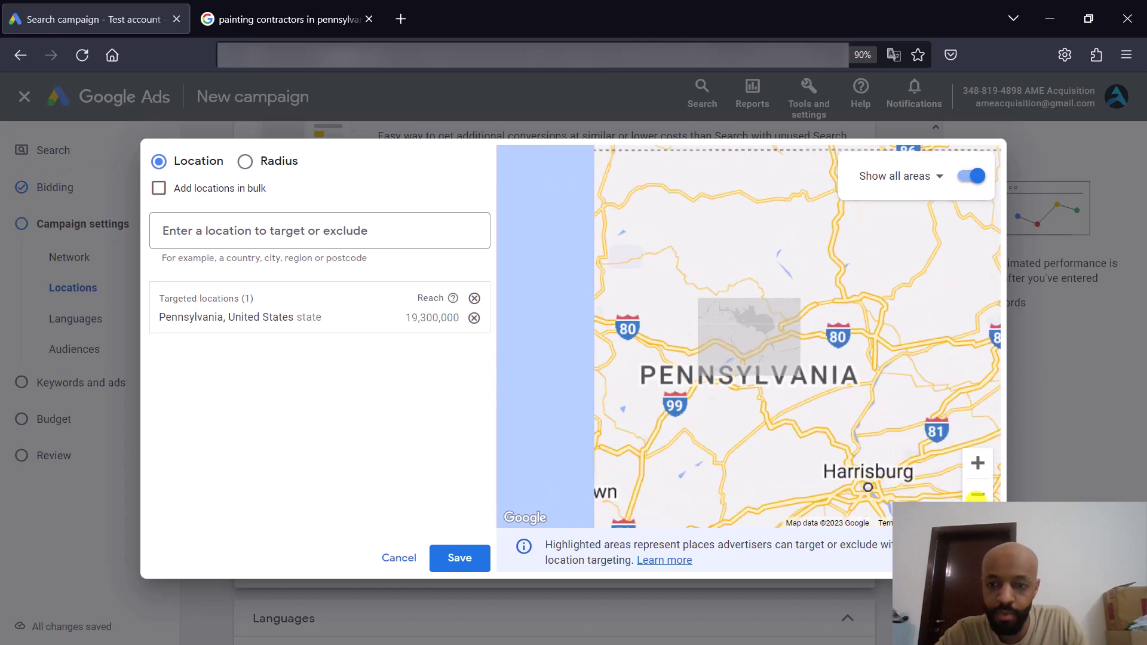
left_click(978, 496)
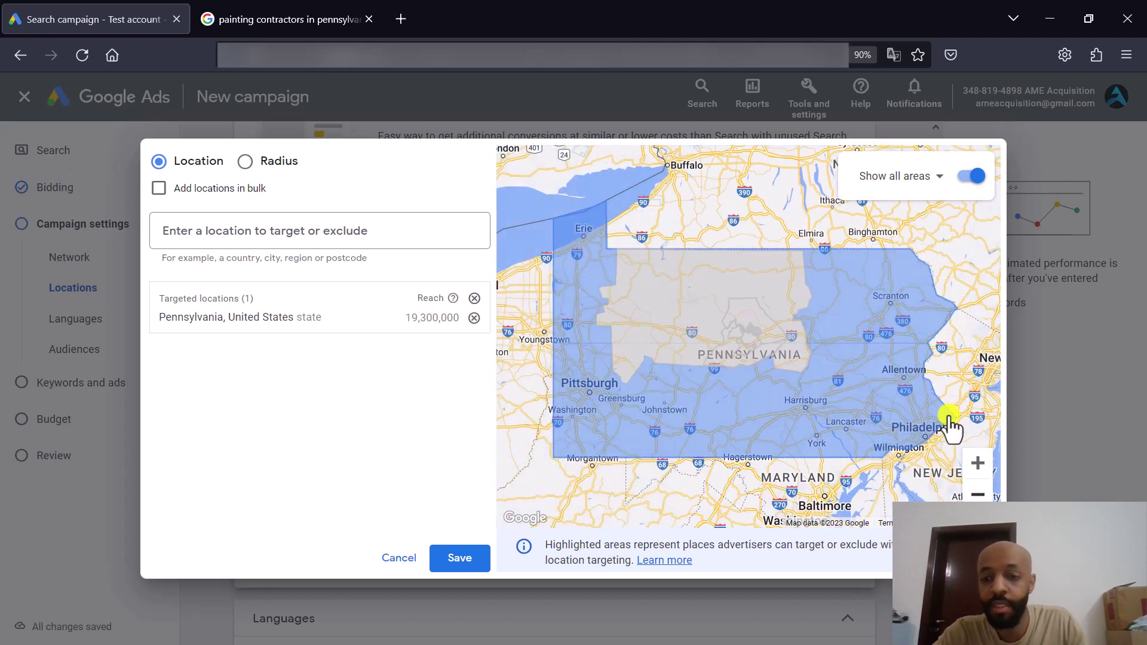
left_click(977, 462)
left_click(755, 332)
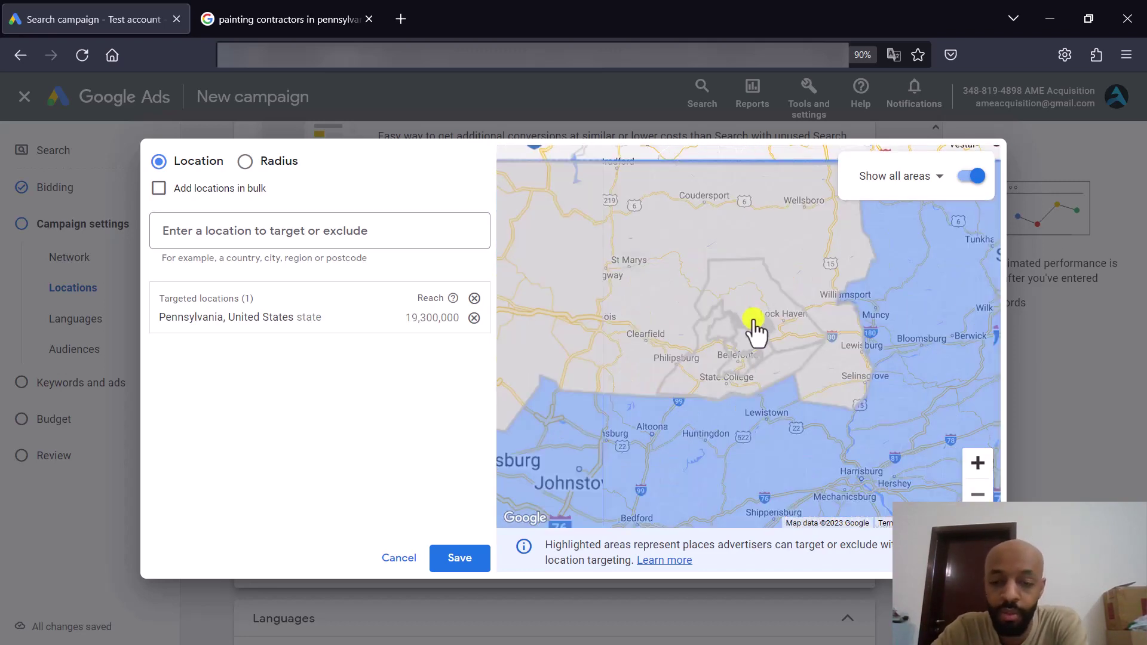
left_click(740, 296)
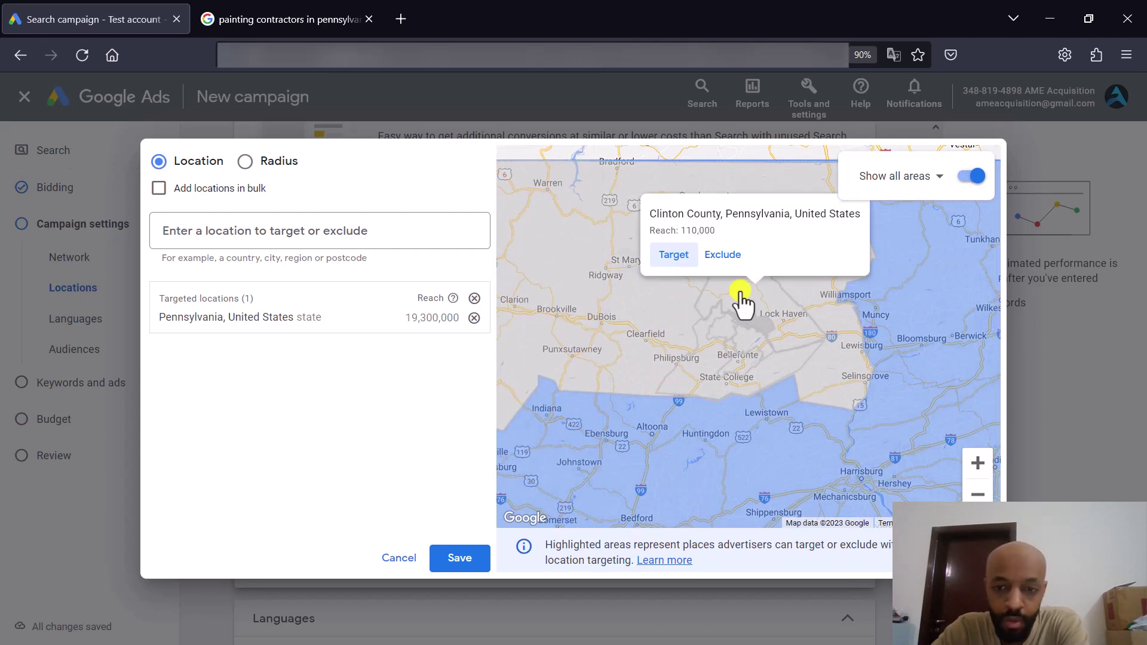
left_click(673, 255)
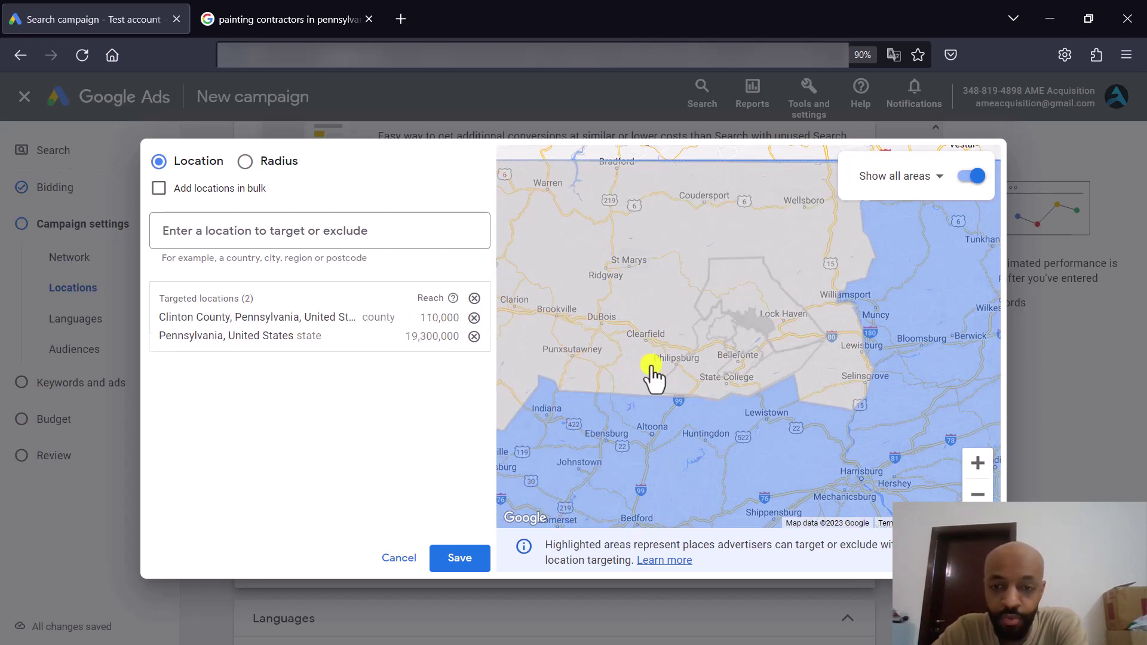
Target Pennsylvania's 15th congressional district from the map and save the targeted locations
left_click(608, 302)
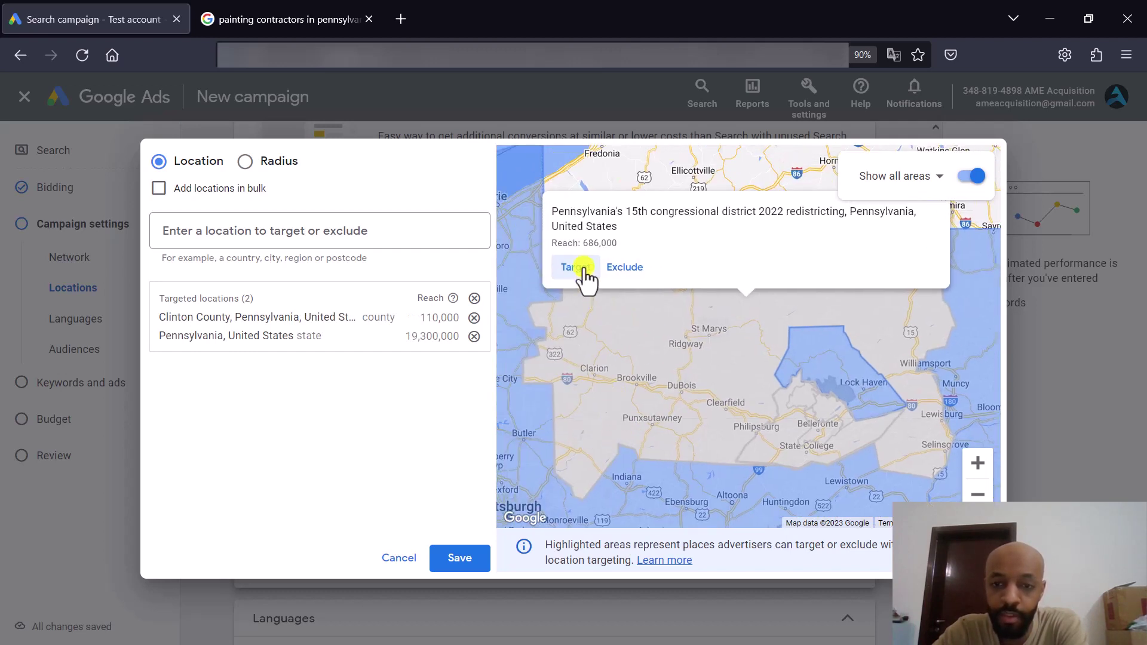
left_click(570, 267)
left_click(362, 241)
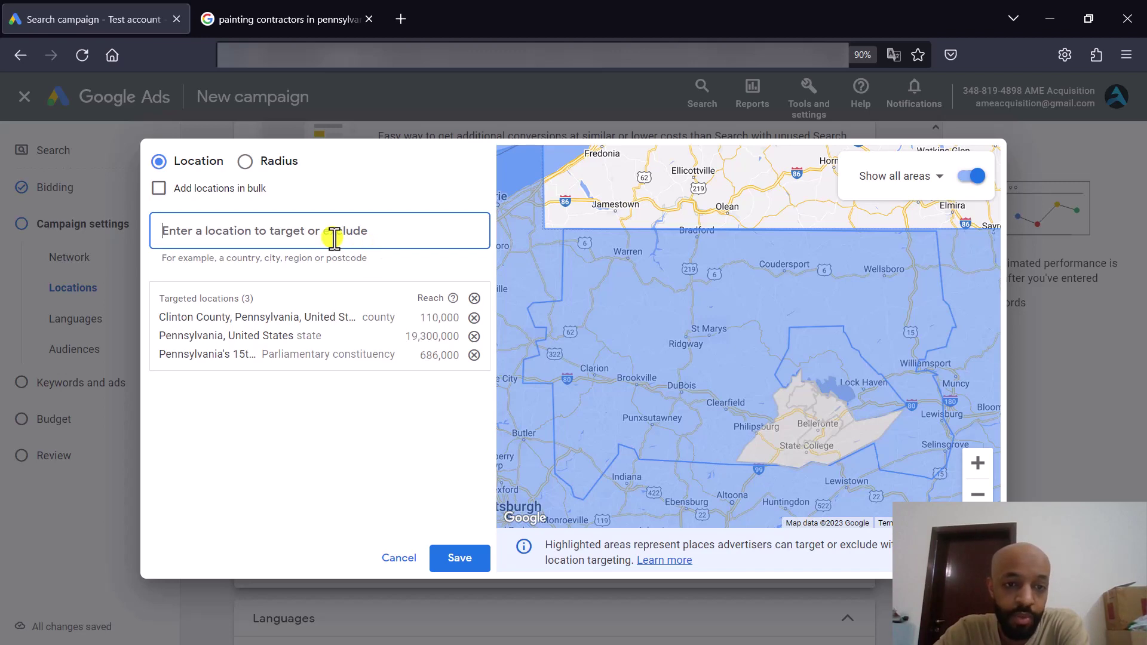
left_click(452, 557)
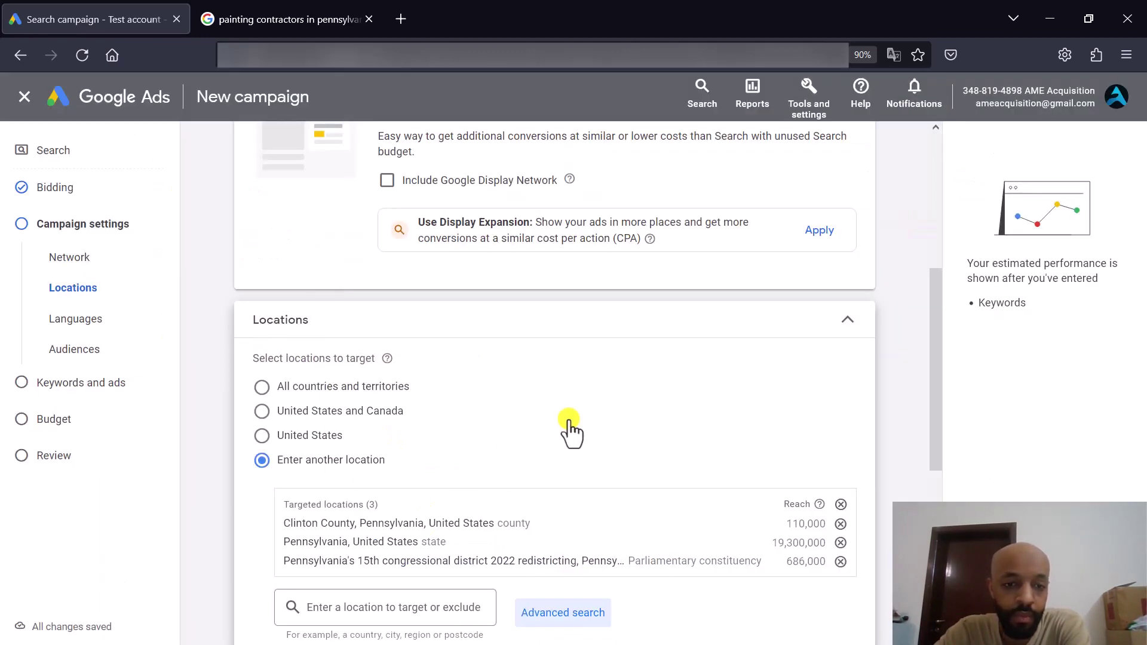
Examine the radius targeting option in the advanced location search and close it without saving
scroll(613, 412, "down", 3)
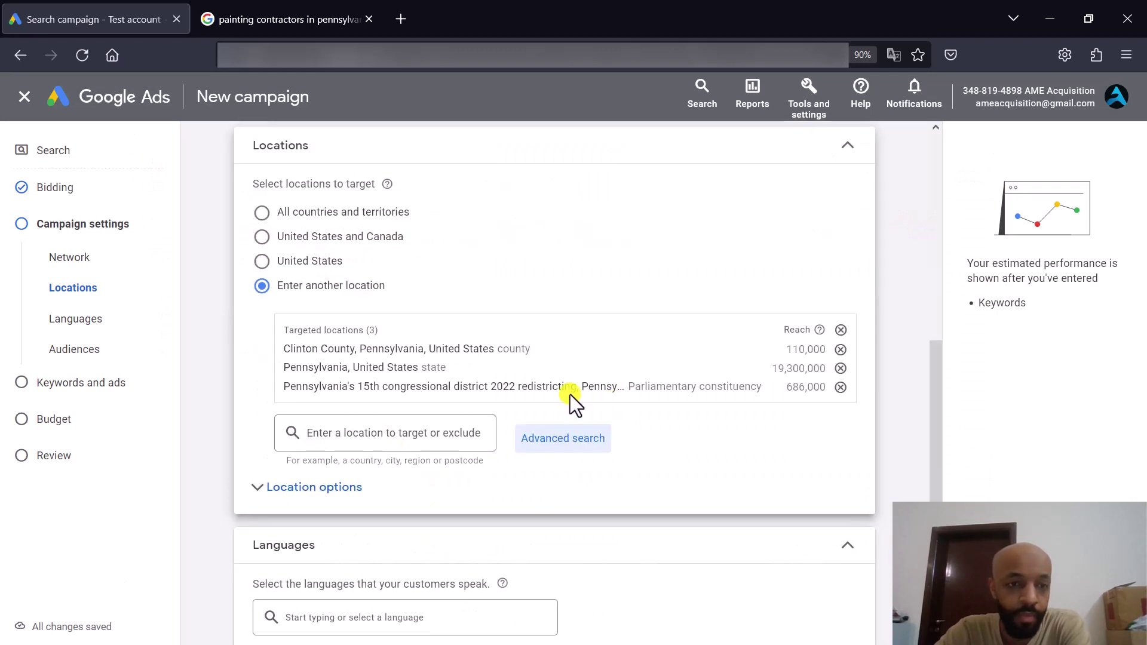
left_click(563, 427)
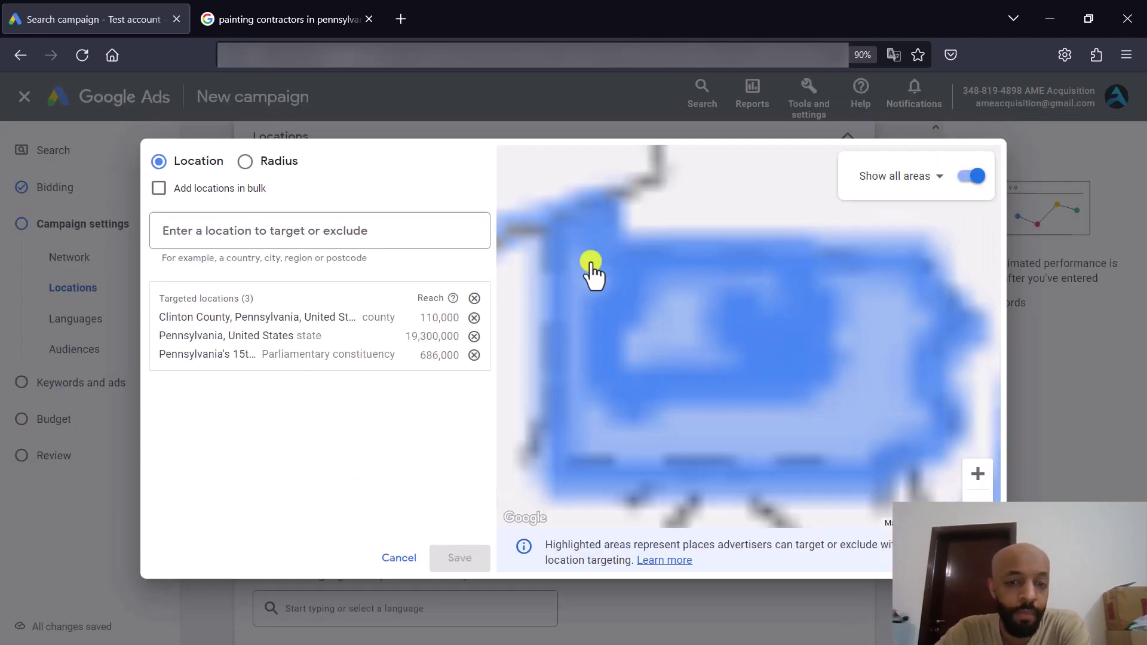
left_click(251, 163)
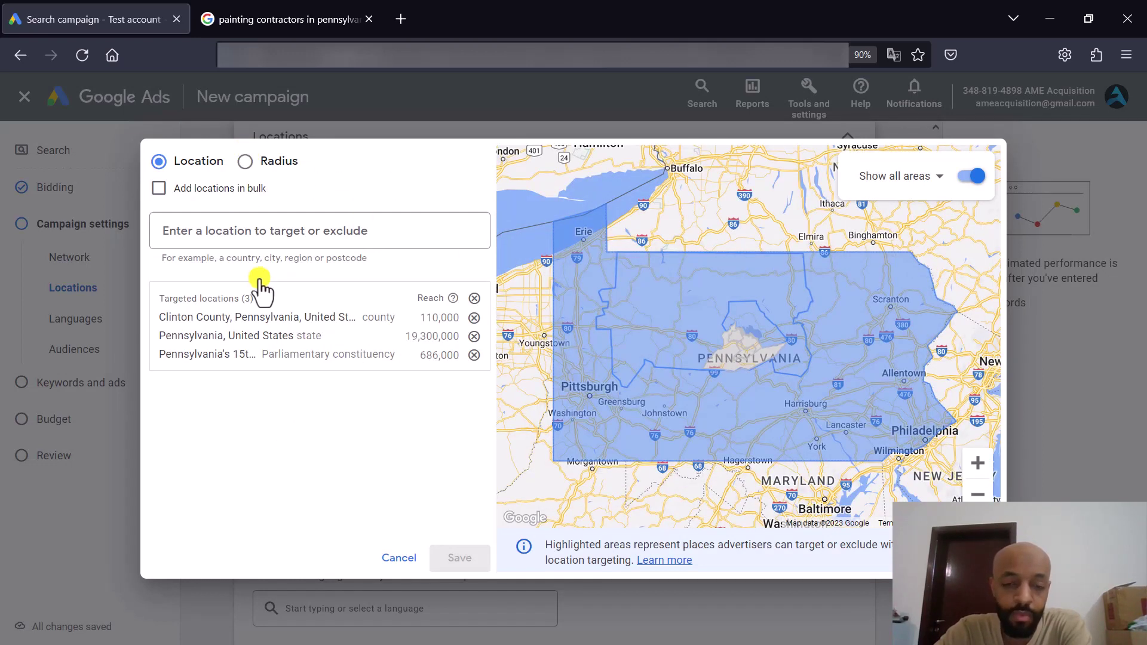
left_click(253, 222)
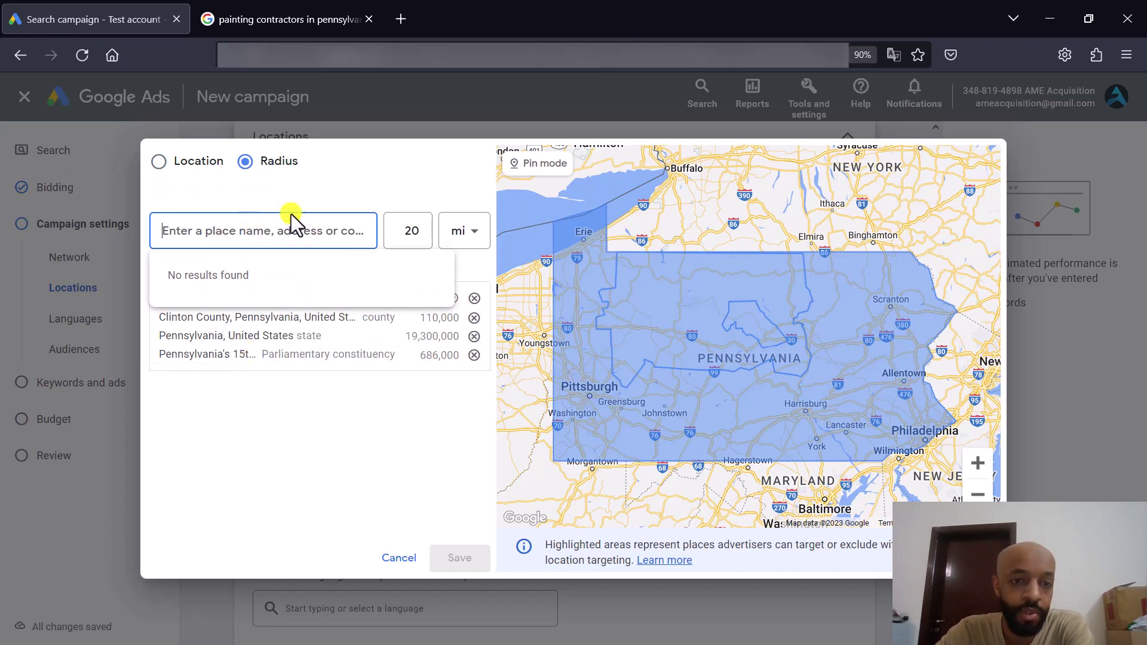
left_click(279, 231)
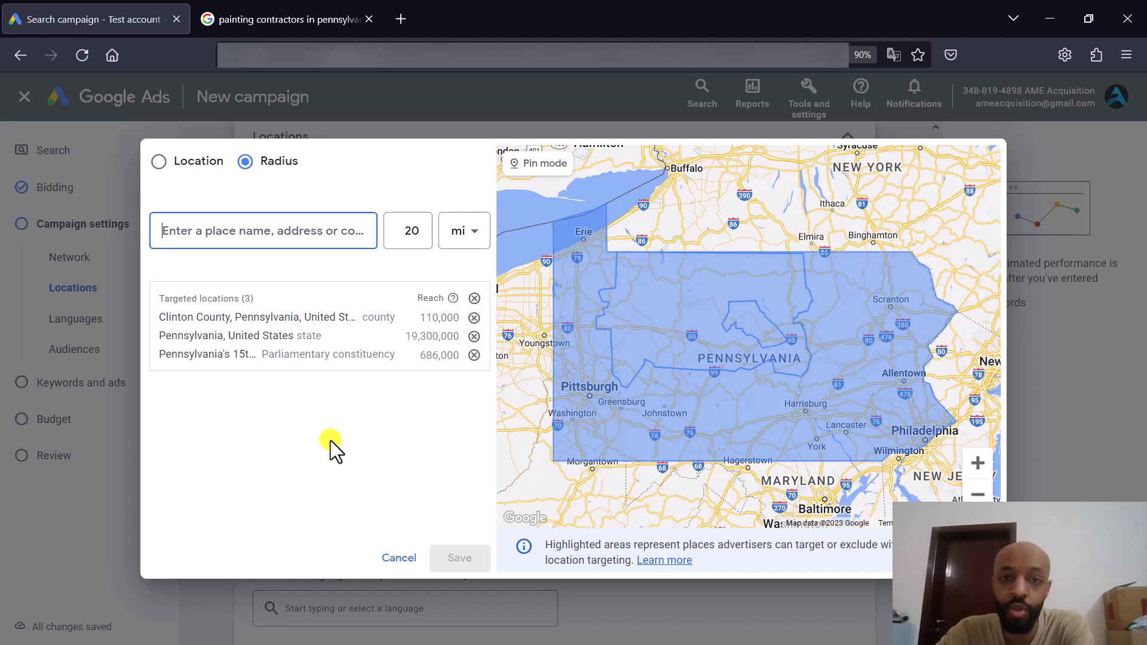
left_click(335, 458)
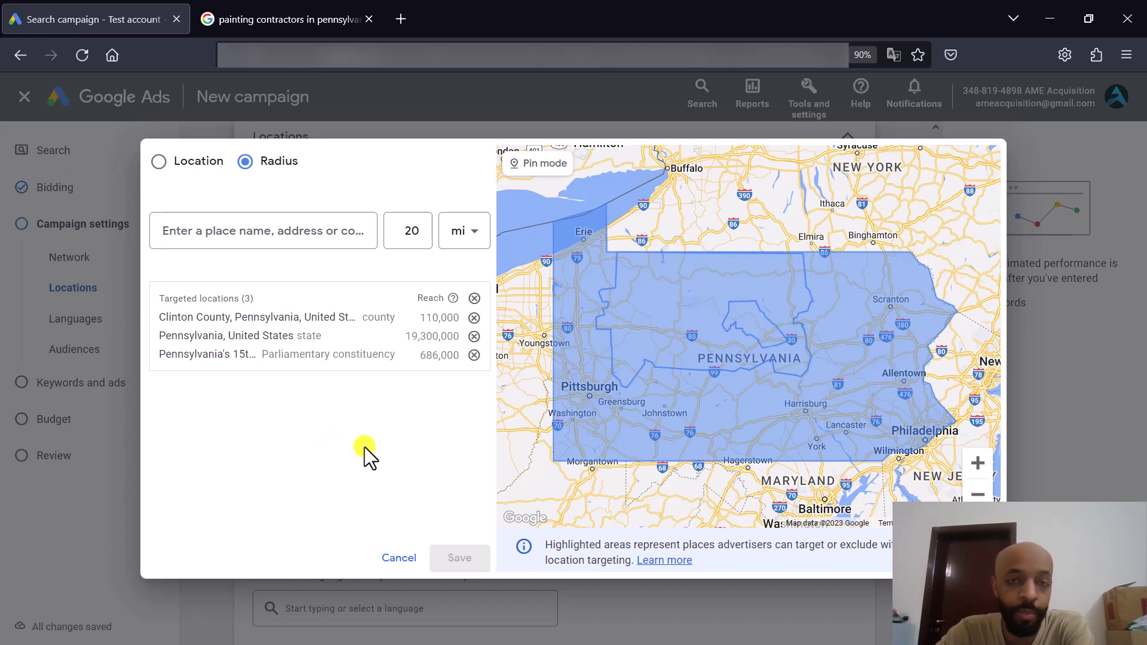
left_click(396, 559)
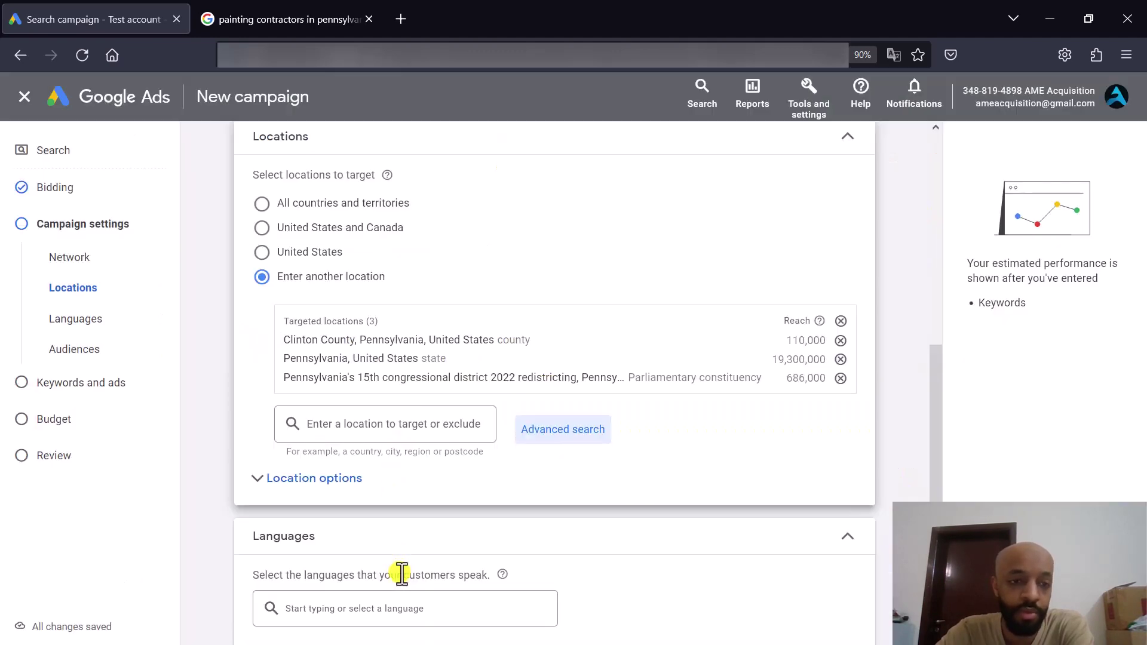
Set the location target option to "Presence: People in or regularly in your targeted locations" and collapse the location options
left_click(285, 476)
scroll(217, 324, "down", 2)
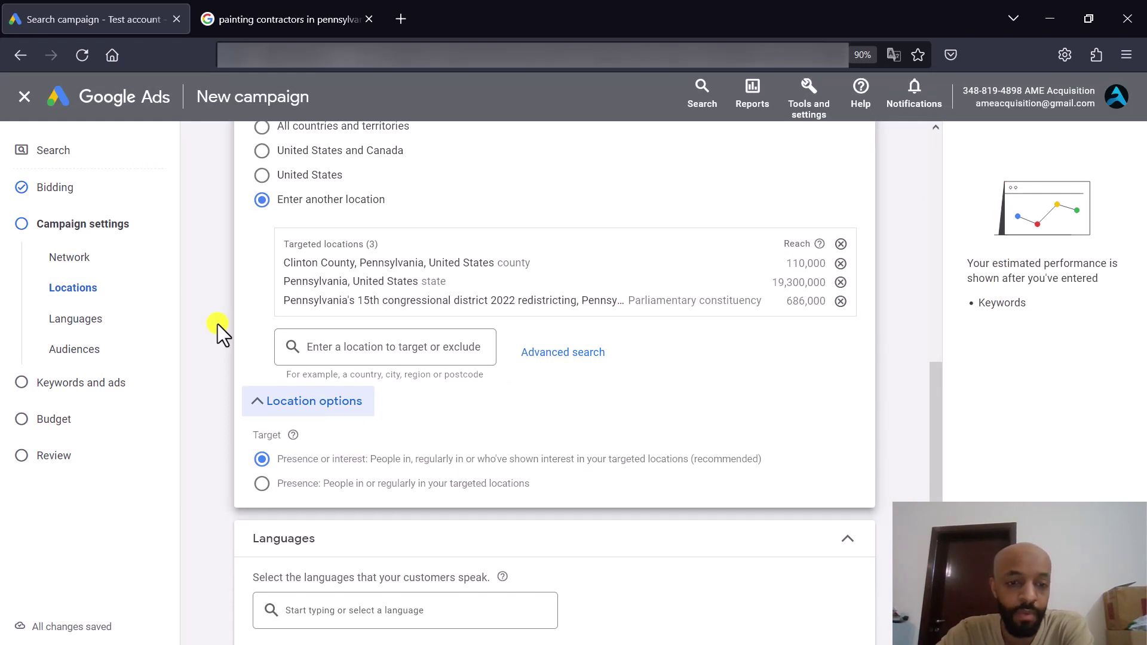
scroll(217, 324, "down", 1)
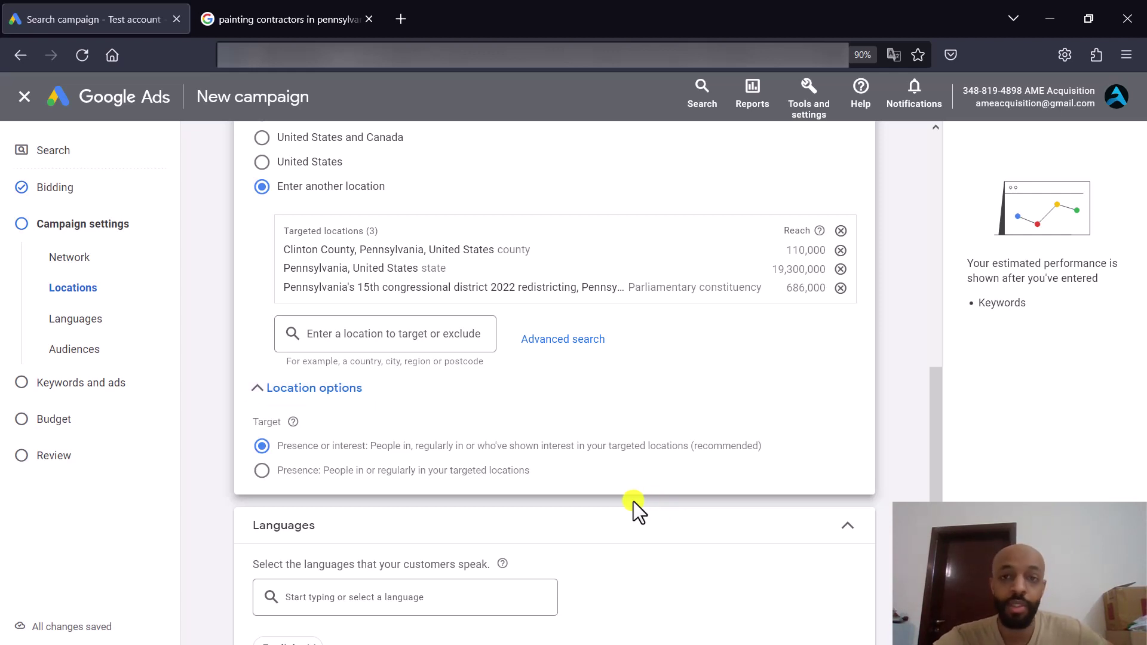
left_click(251, 476)
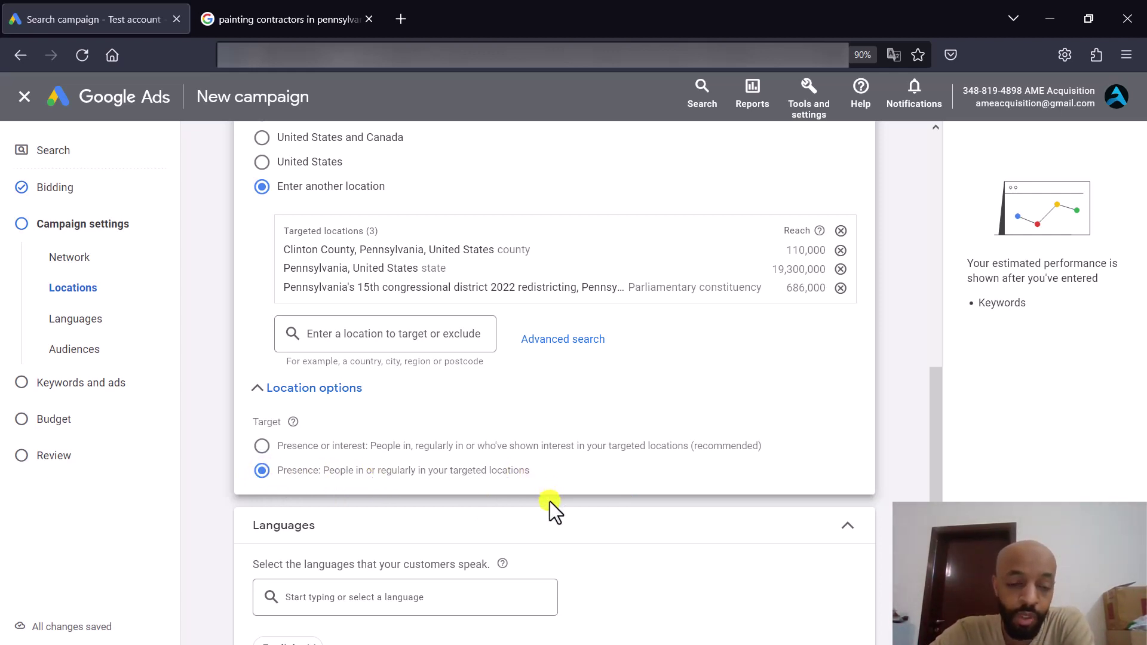
left_click(257, 391)
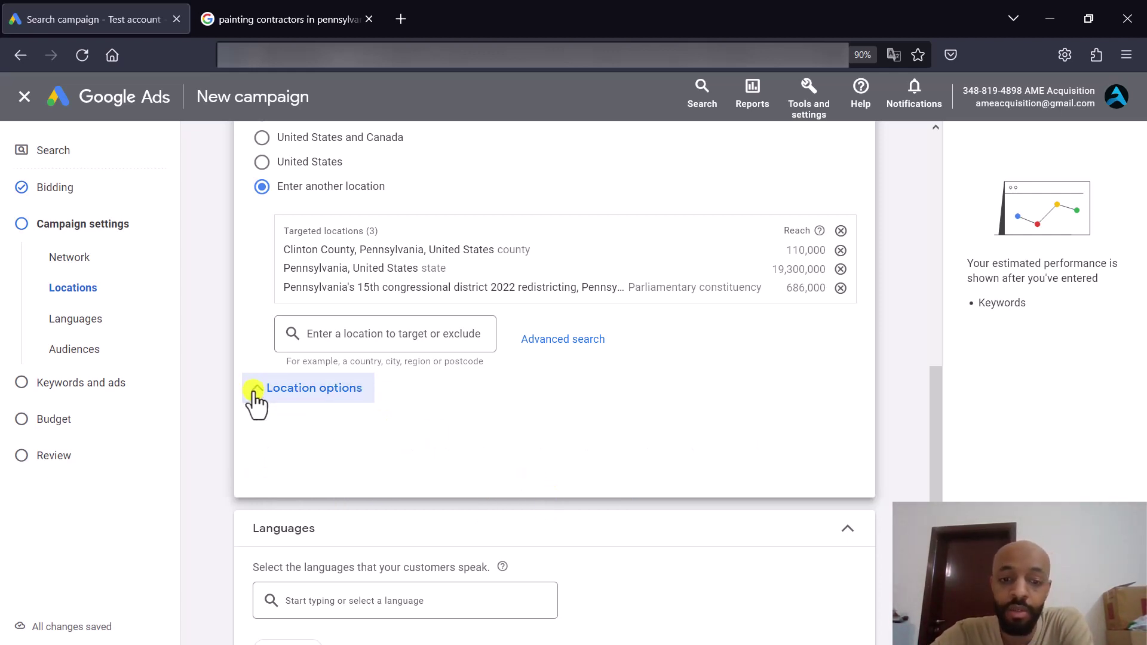
Expand the additional campaign settings and set the ad schedule days to Mondays - Fridays
scroll(206, 330, "down", 2)
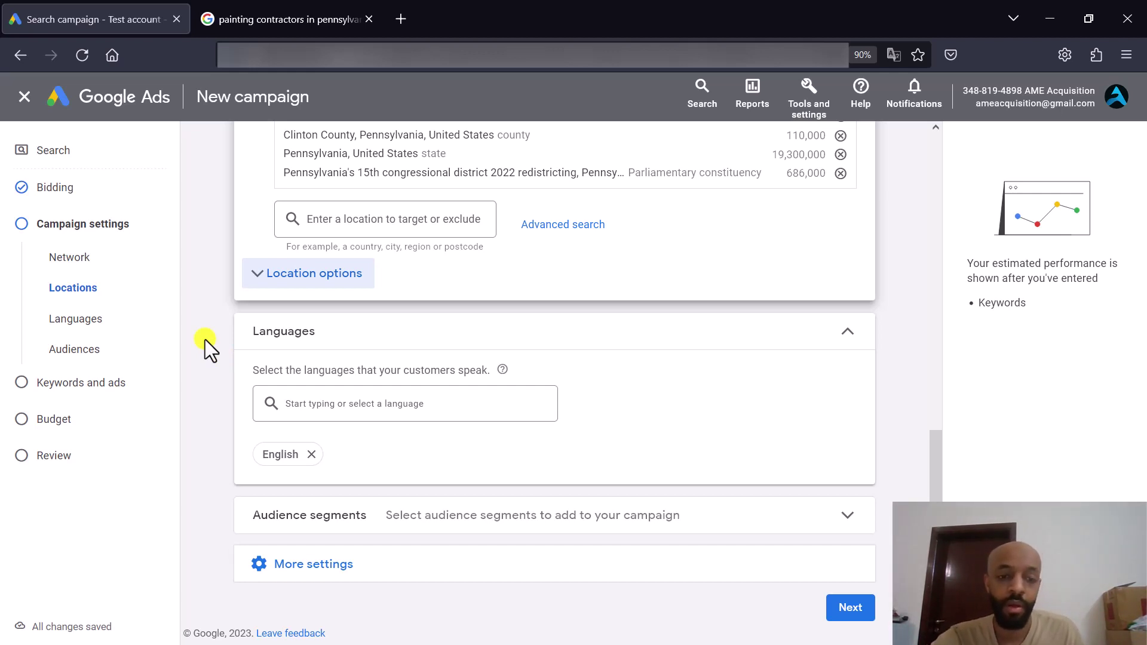
left_click(422, 569)
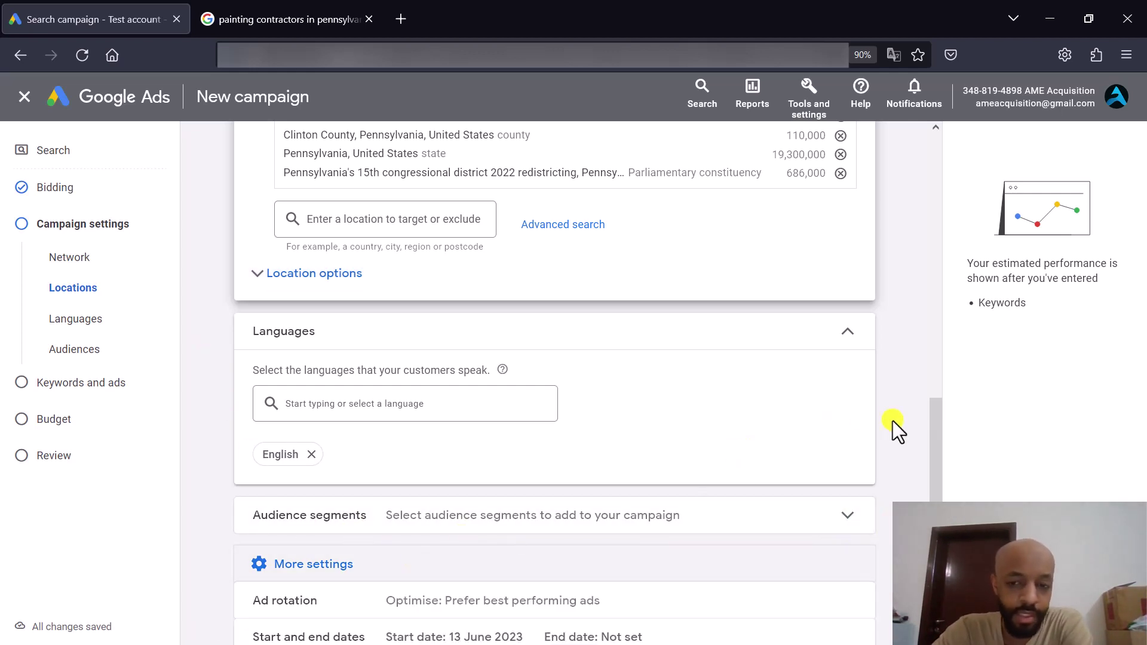
scroll(893, 420, "down", 1)
scroll(893, 420, "down", 1)
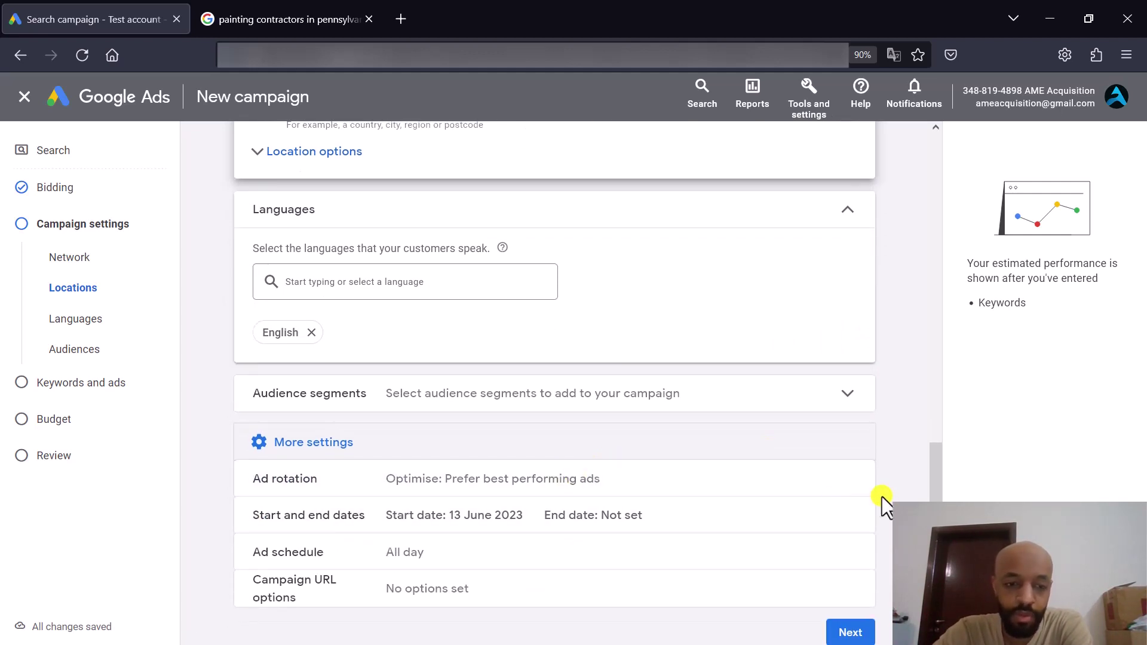
scroll(882, 496, "down", 1)
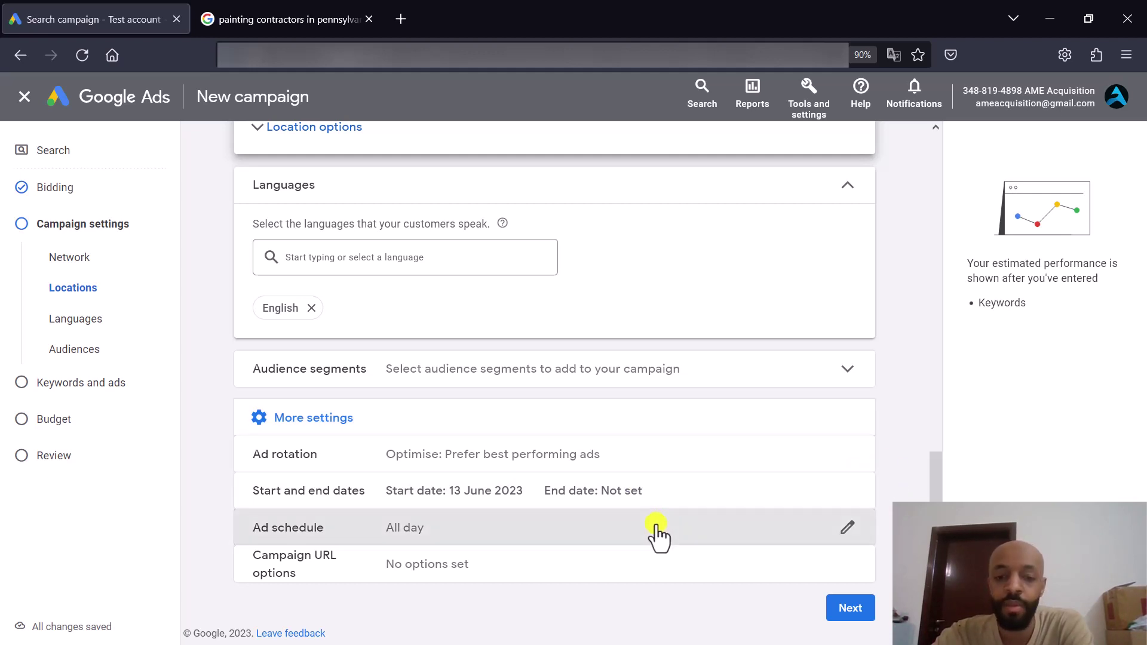
left_click(847, 516)
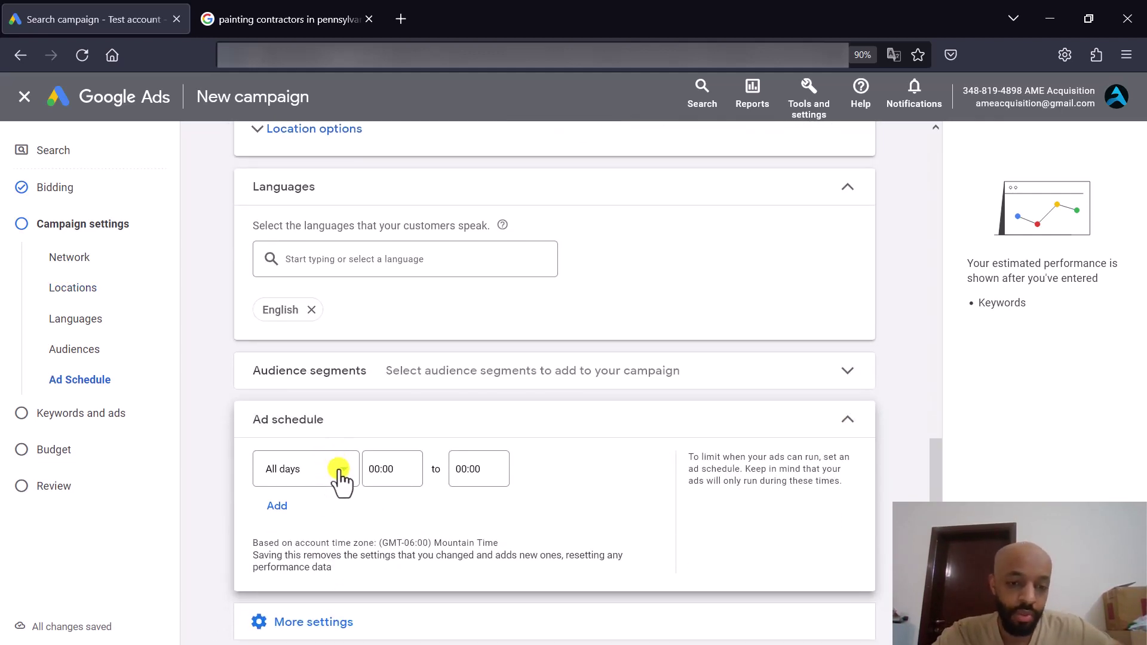
left_click(341, 476)
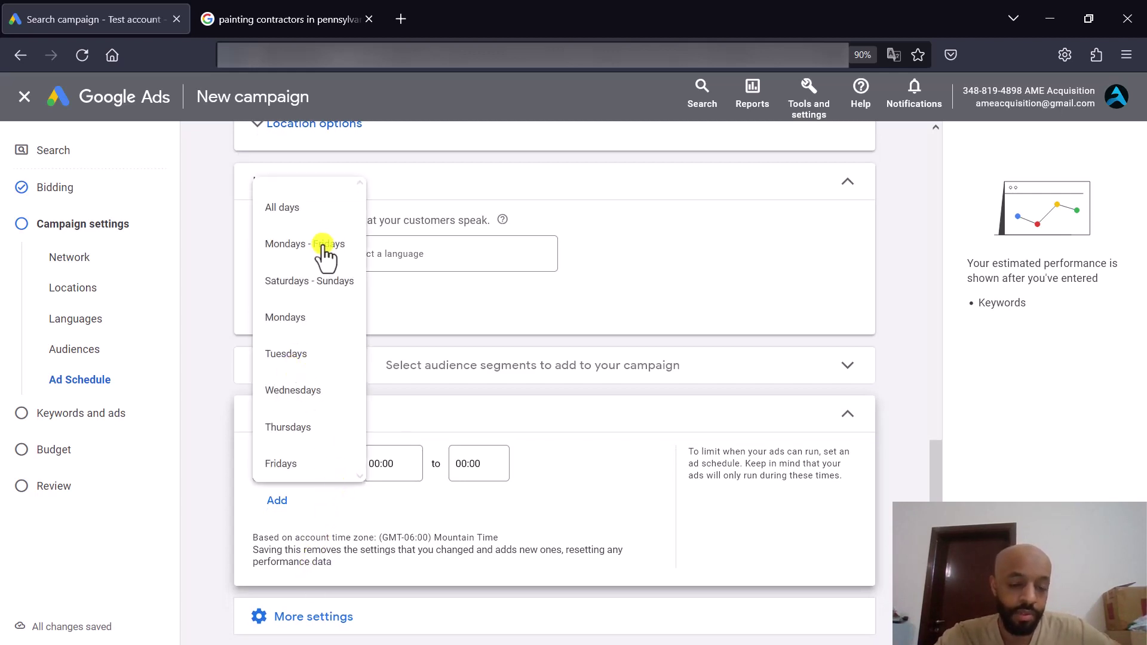
left_click(321, 245)
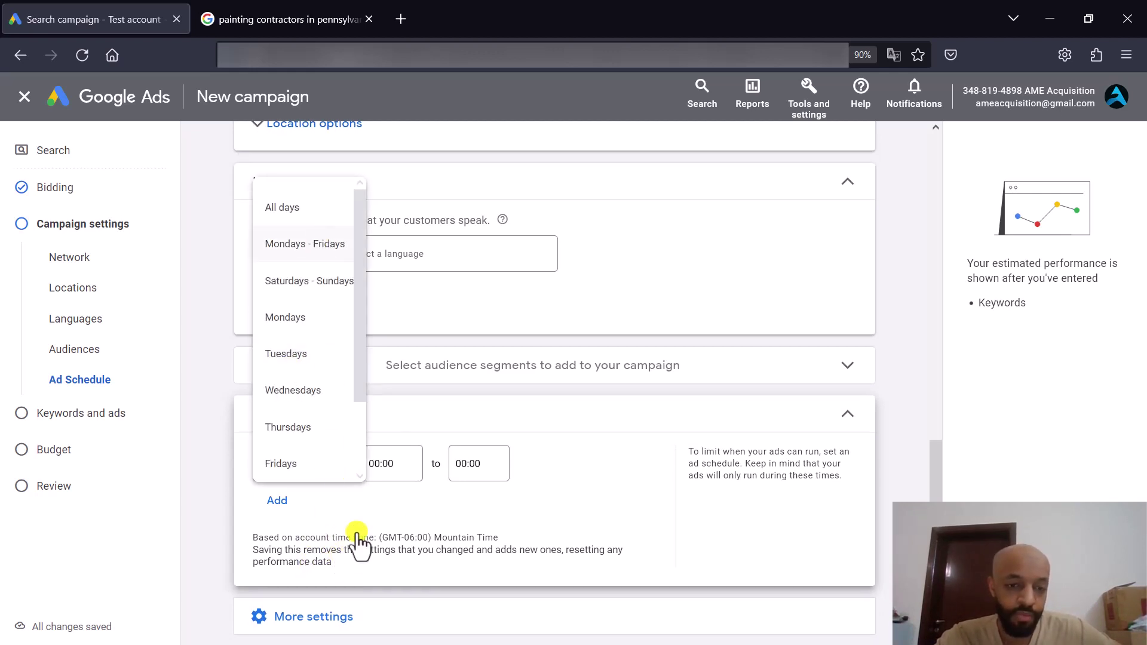
Set the Mondays - Fridays ad schedule to run from 08:00 to 17:00
left_click(398, 465)
scroll(398, 280, "down", 10)
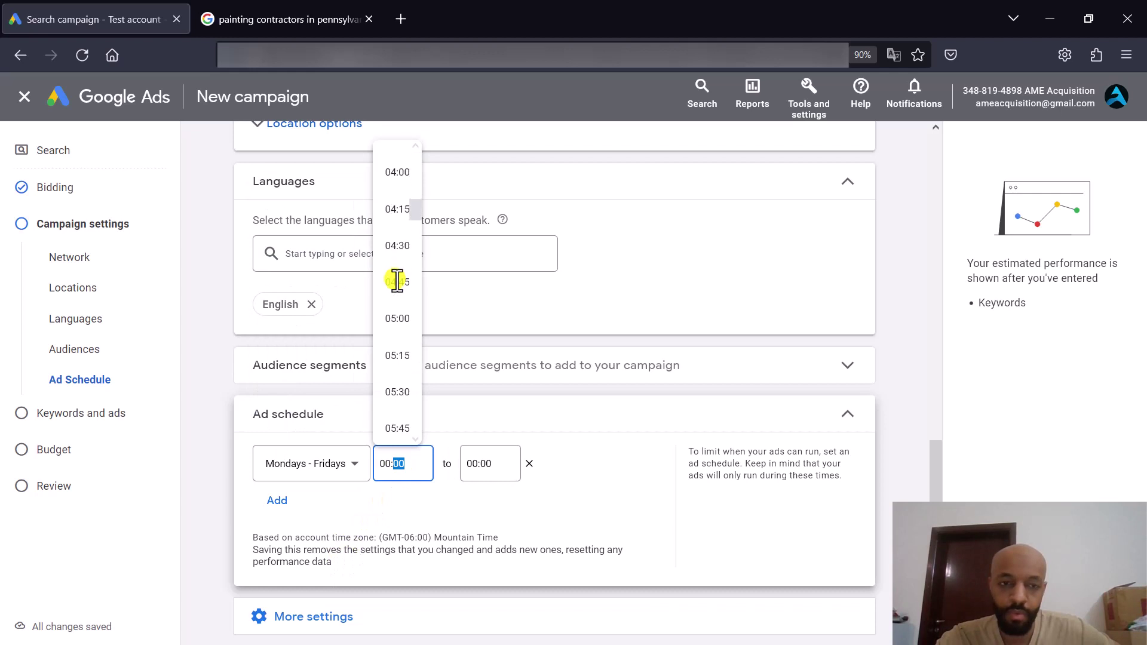
scroll(398, 280, "down", 3)
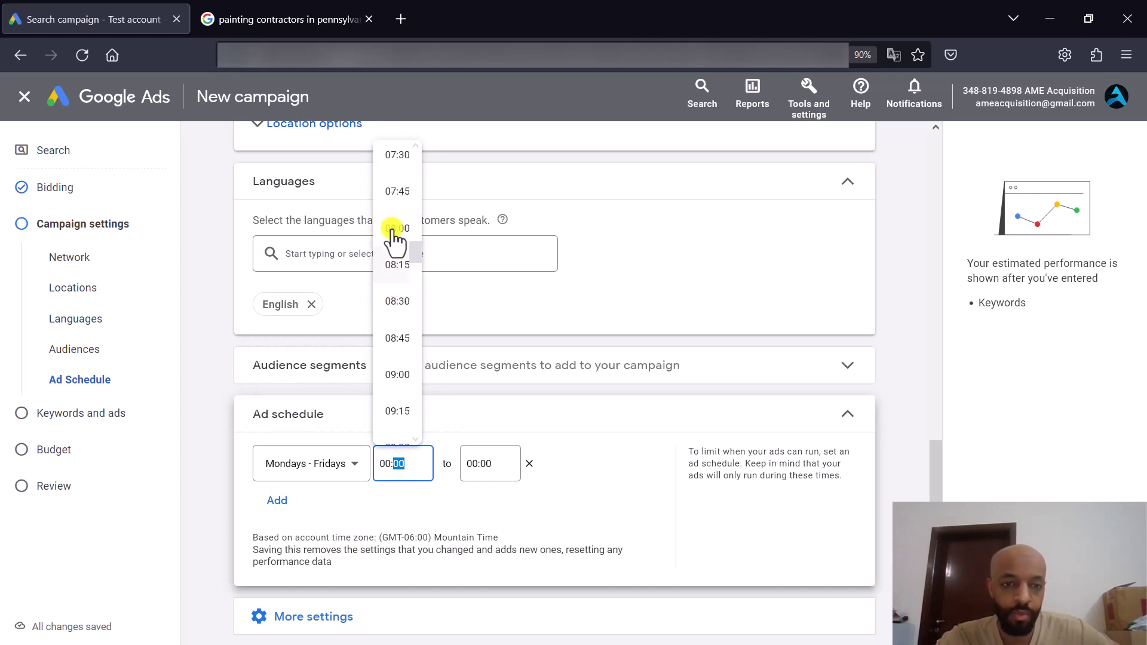
key("Return")
left_click(482, 466)
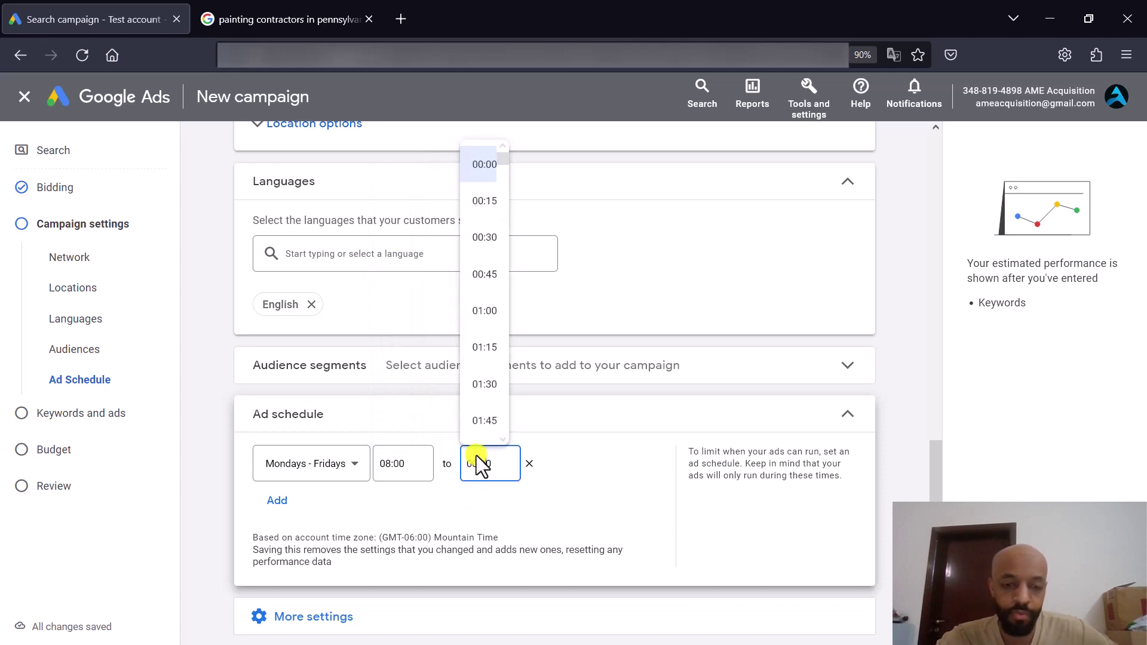
scroll(481, 362, "down", 10)
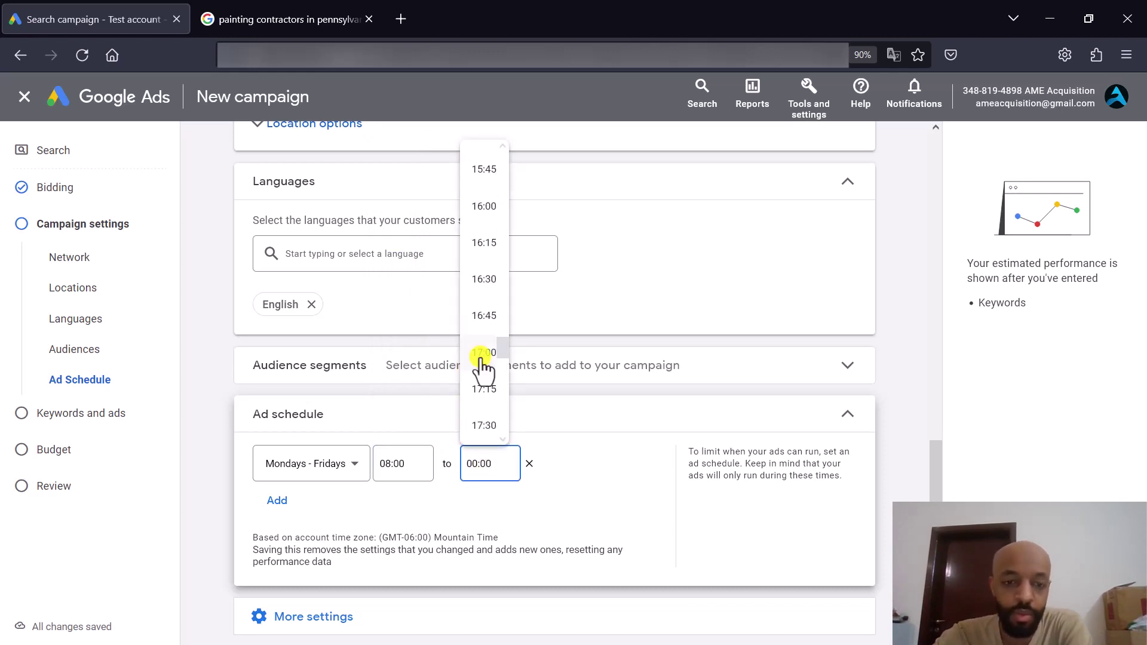
key("Return")
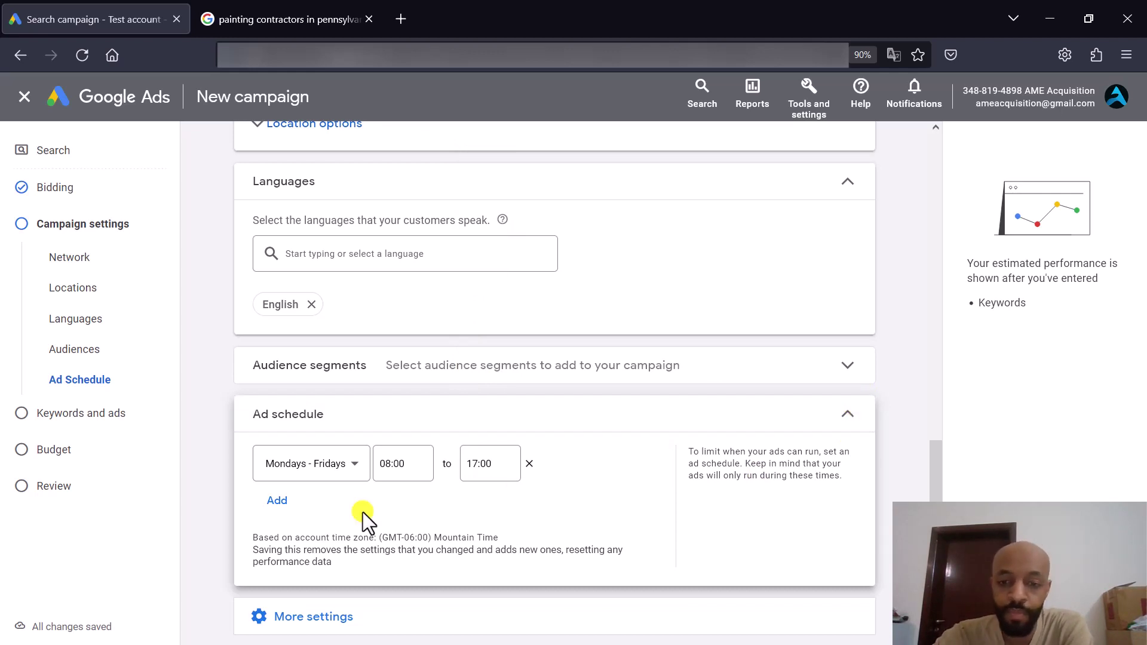
Collapse the ad schedule, check the remaining additional settings and continue to Keywords and ads
left_click(882, 421)
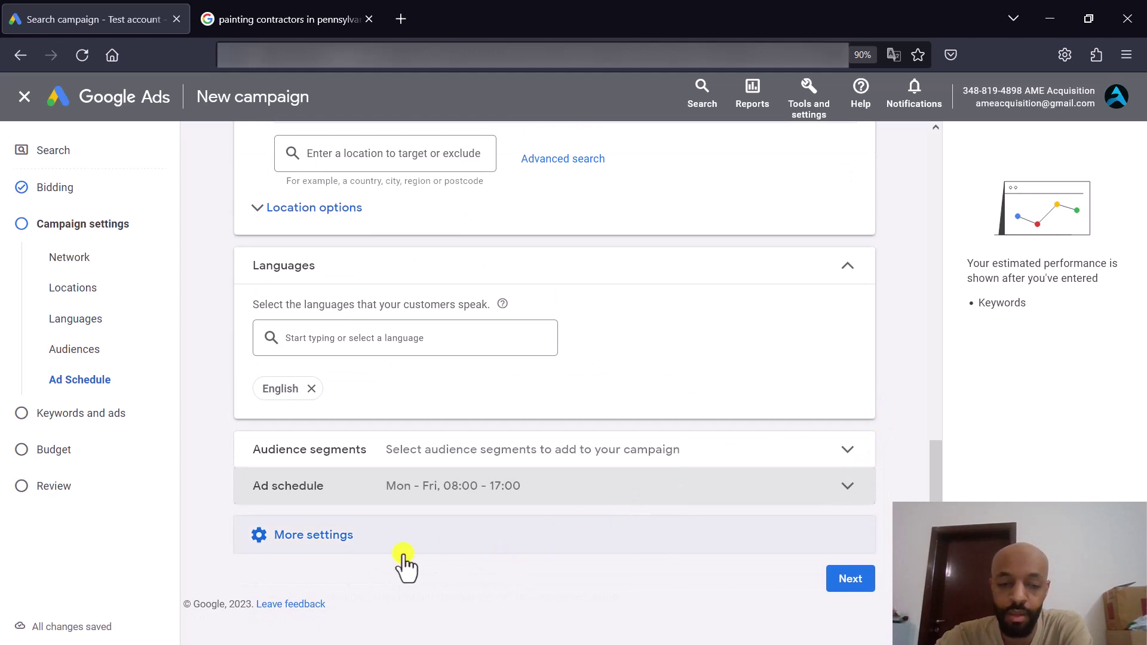
left_click(668, 520)
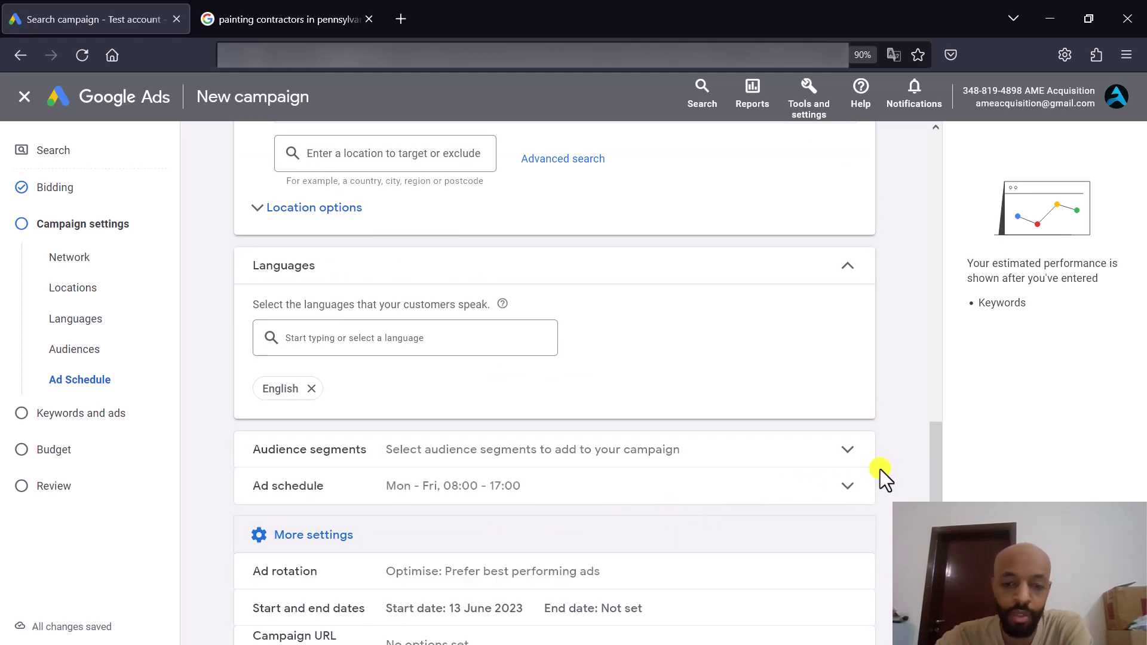
scroll(879, 470, "down", 2)
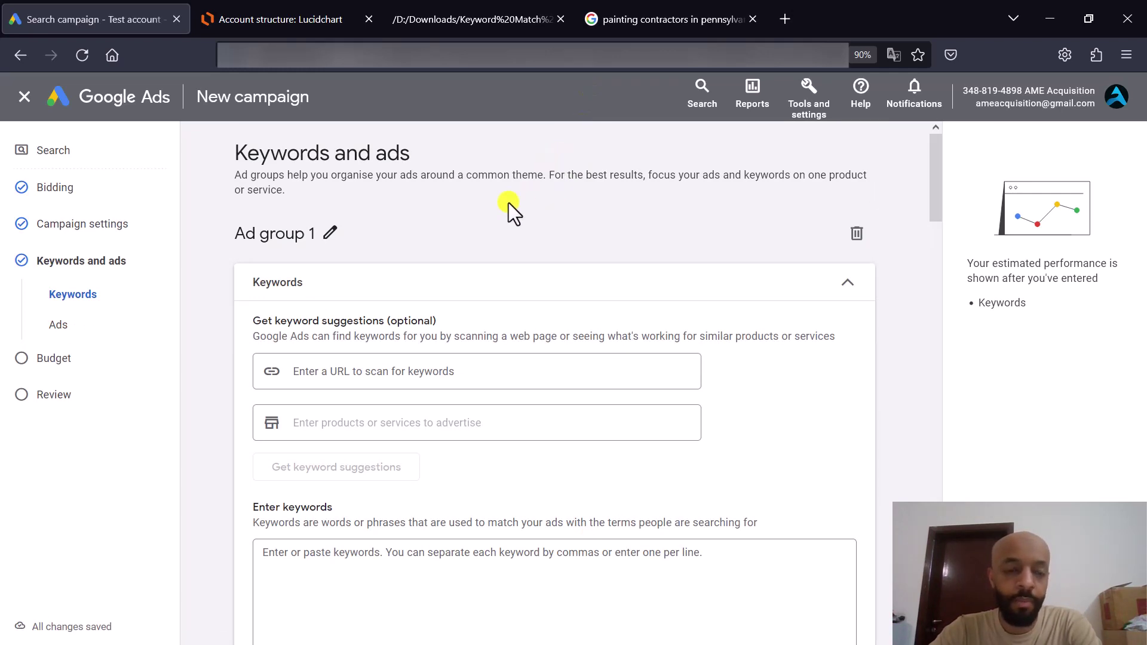
Review the account structure diagram in Lucidchart, dismissing the free trial banner, and return to the Google Ads campaign
left_click(303, 23)
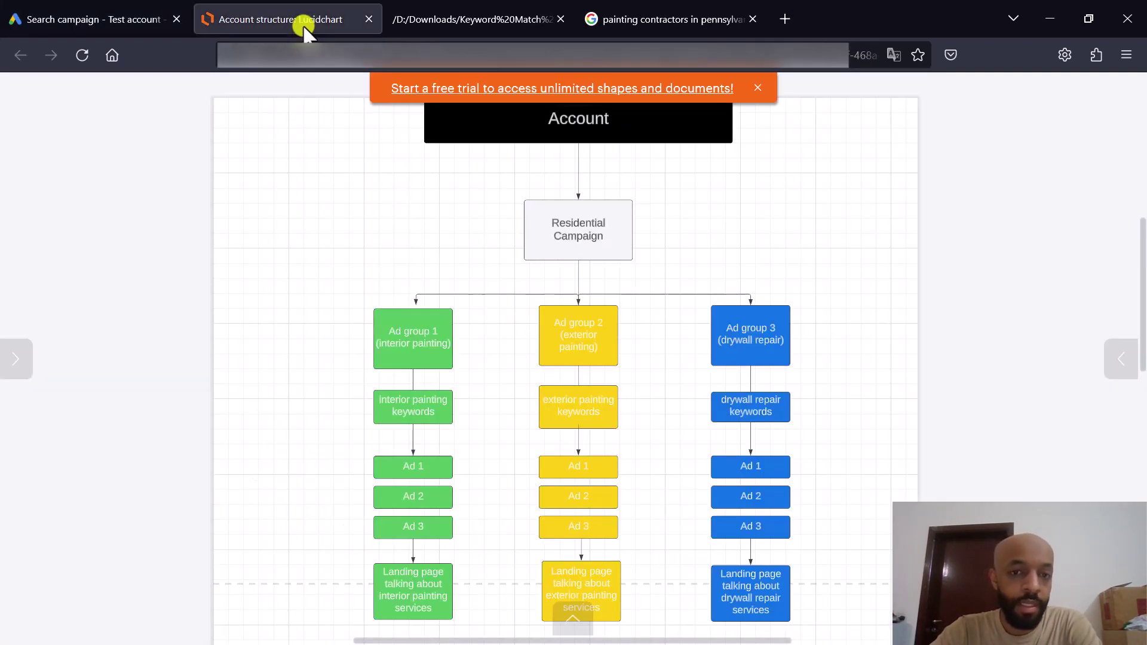
left_click(757, 88)
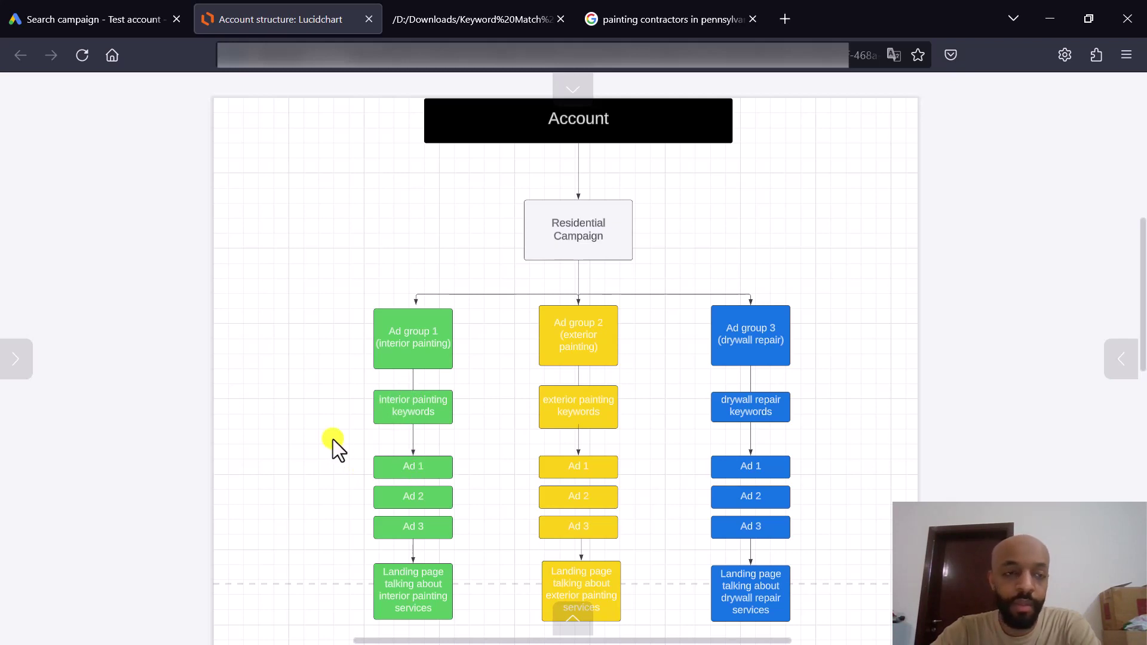
left_click(112, 11)
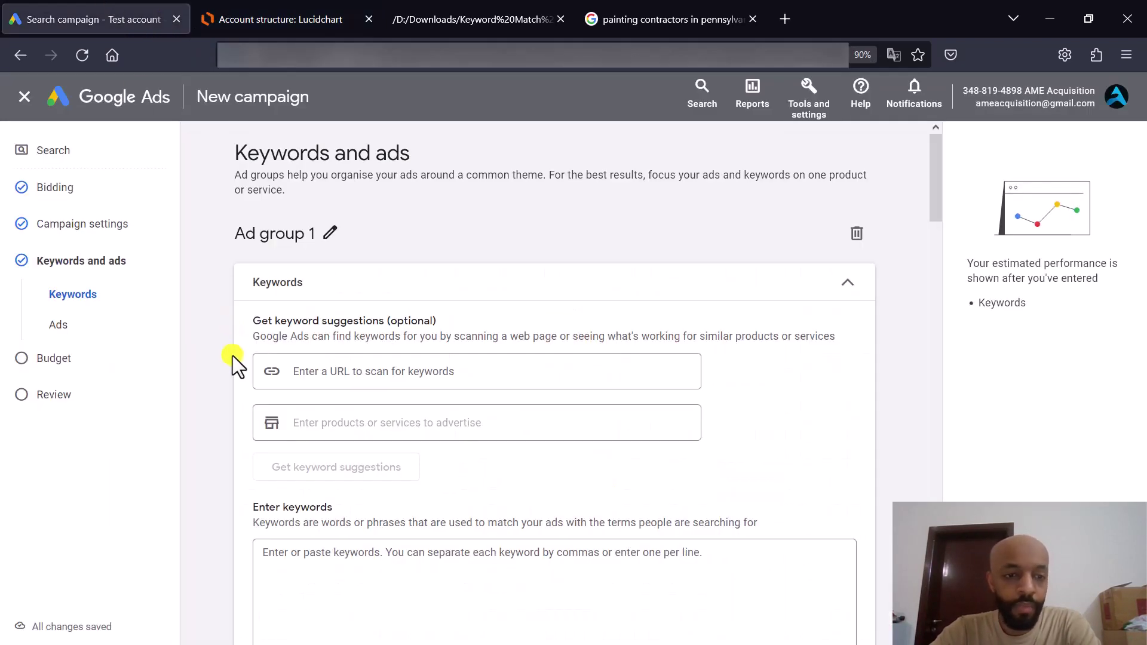
Examine the Keywords section of Ad group 1, including keyword suggestions, the keyword entry area and the match type notation
scroll(231, 356, "down", 1)
scroll(232, 356, "down", 1)
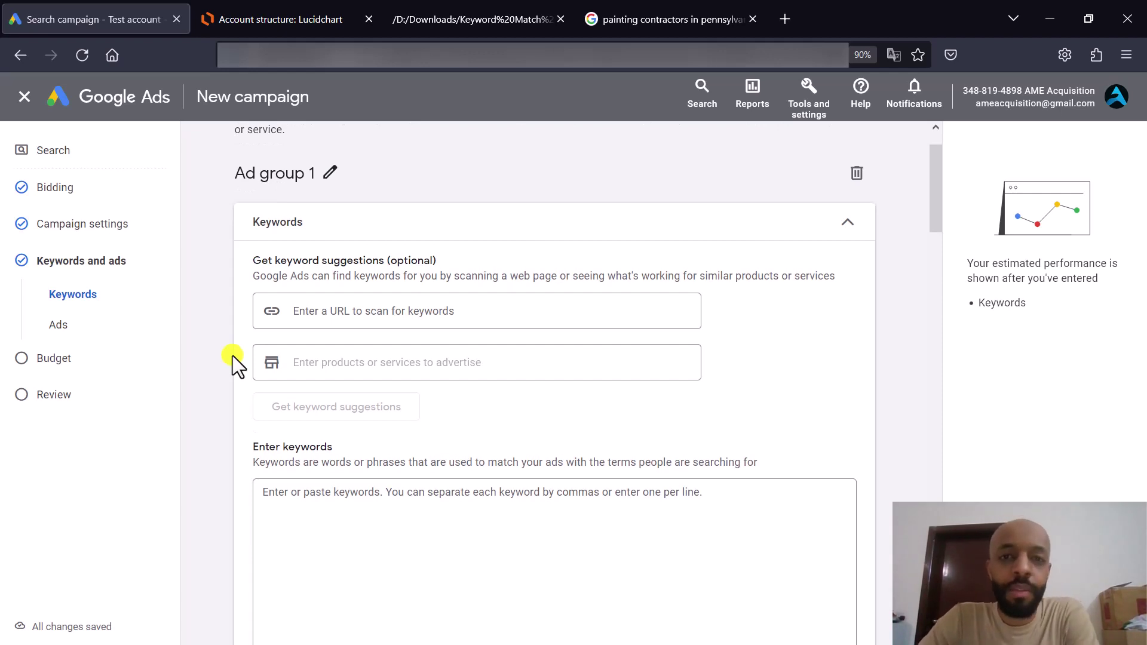
scroll(231, 356, "down", 1)
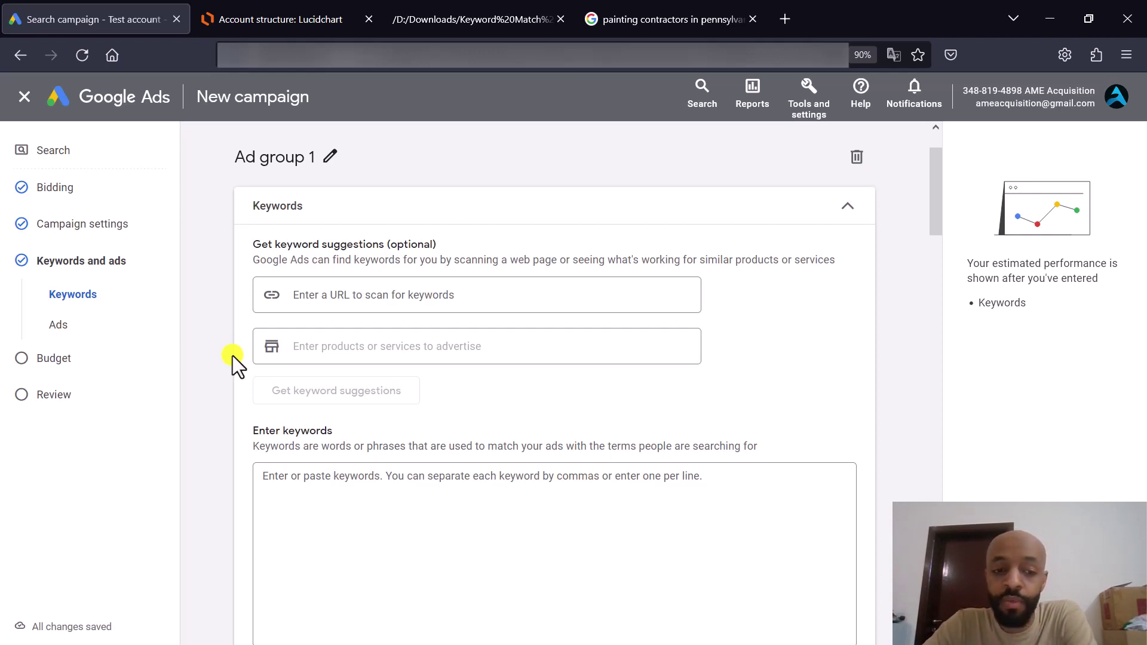
scroll(232, 356, "down", 2)
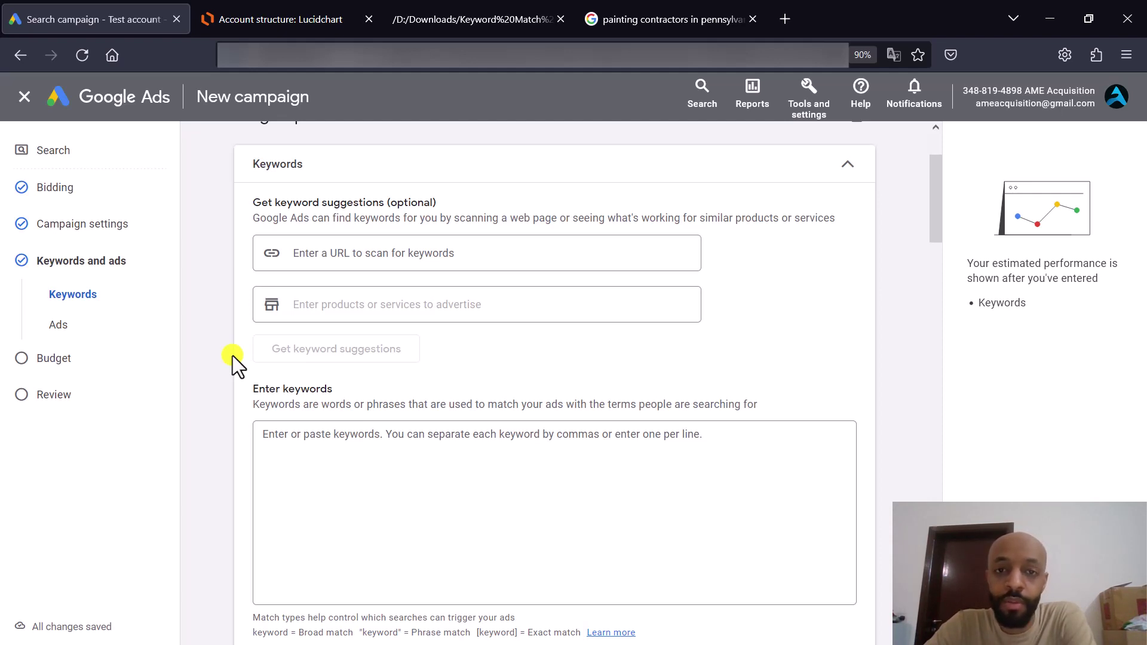
left_click(308, 448)
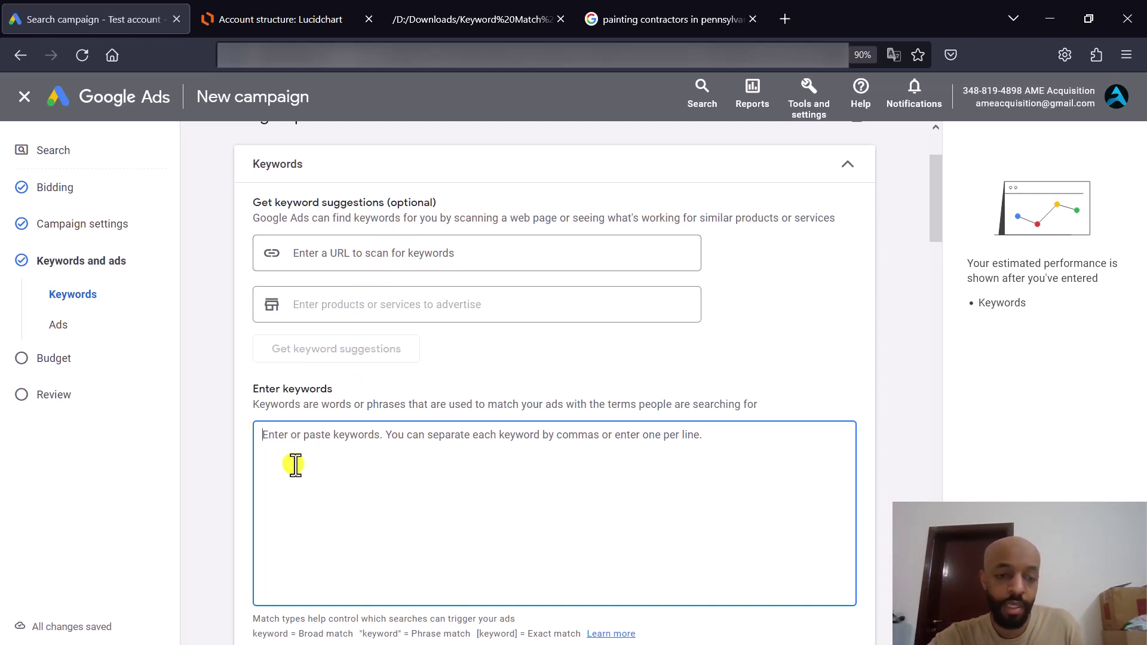
left_click(242, 443)
scroll(241, 443, "down", 1)
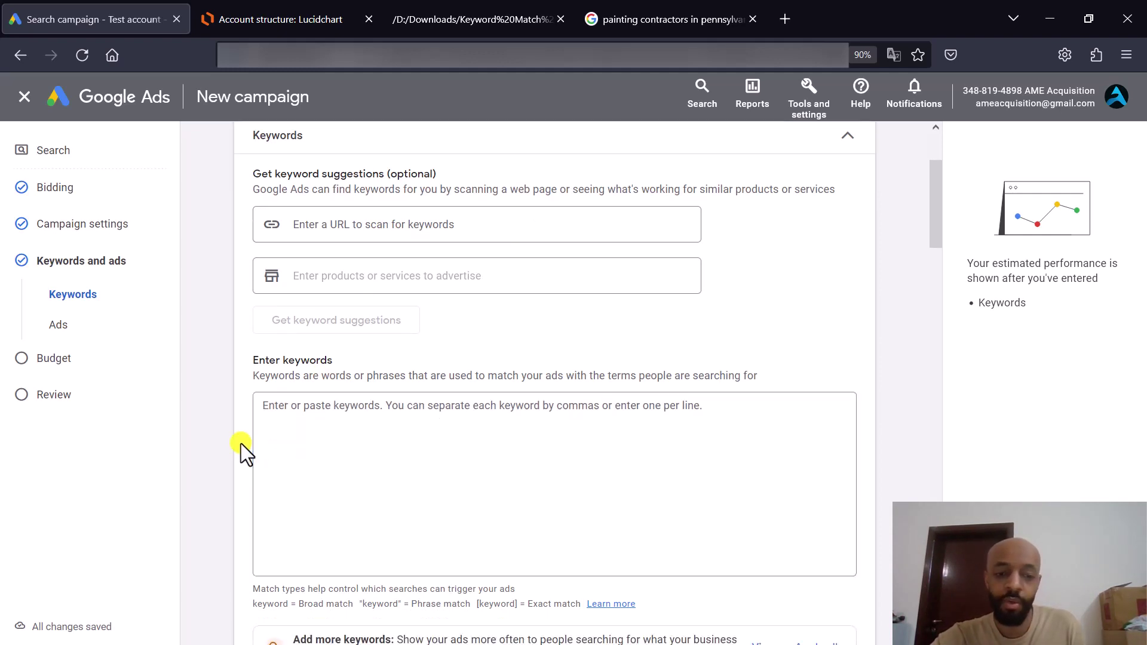
scroll(256, 579, "down", 2)
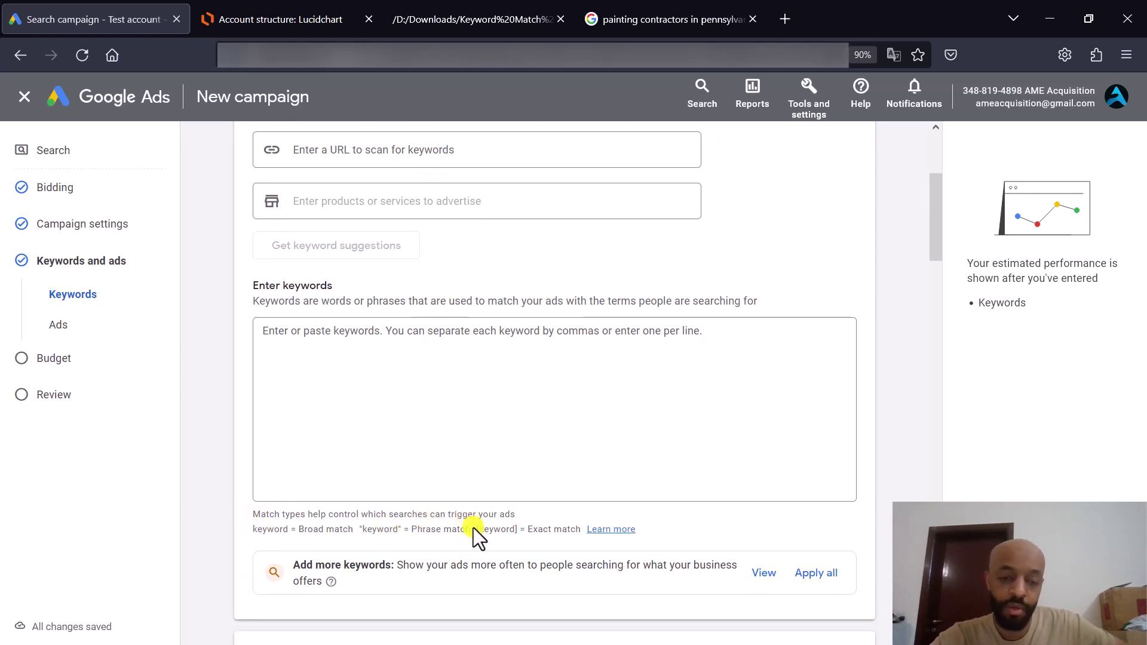
Review the broad, phrase and exact notations in the Keyword Match Types chart, comparing them with the campaign's keyword section
left_click(479, 2)
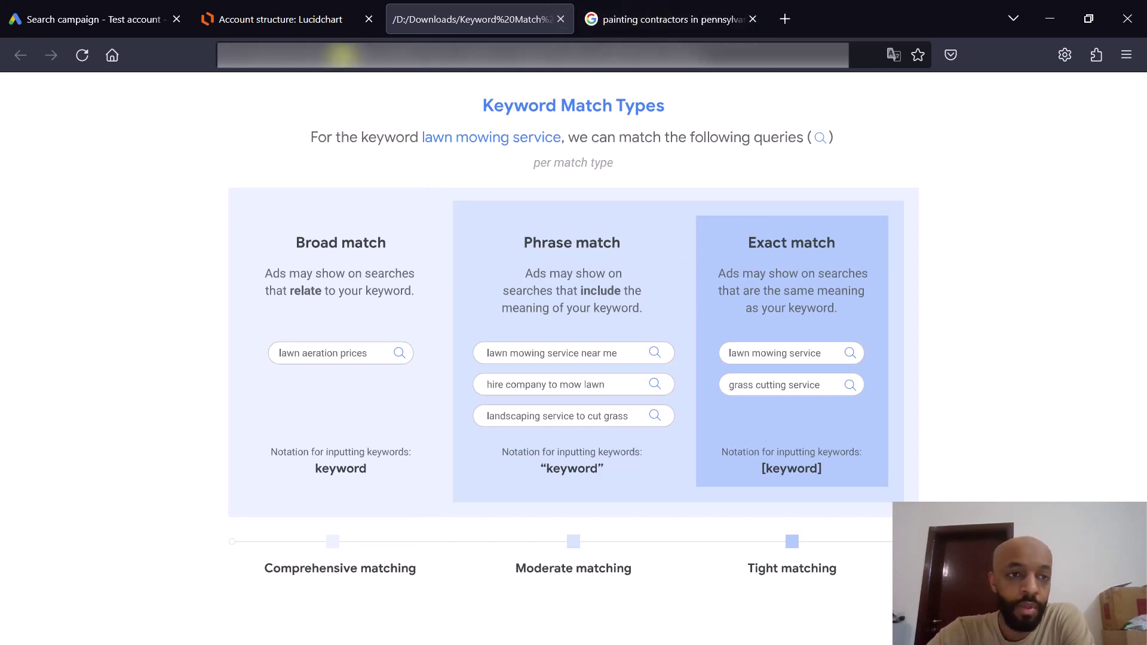
left_click(154, 10)
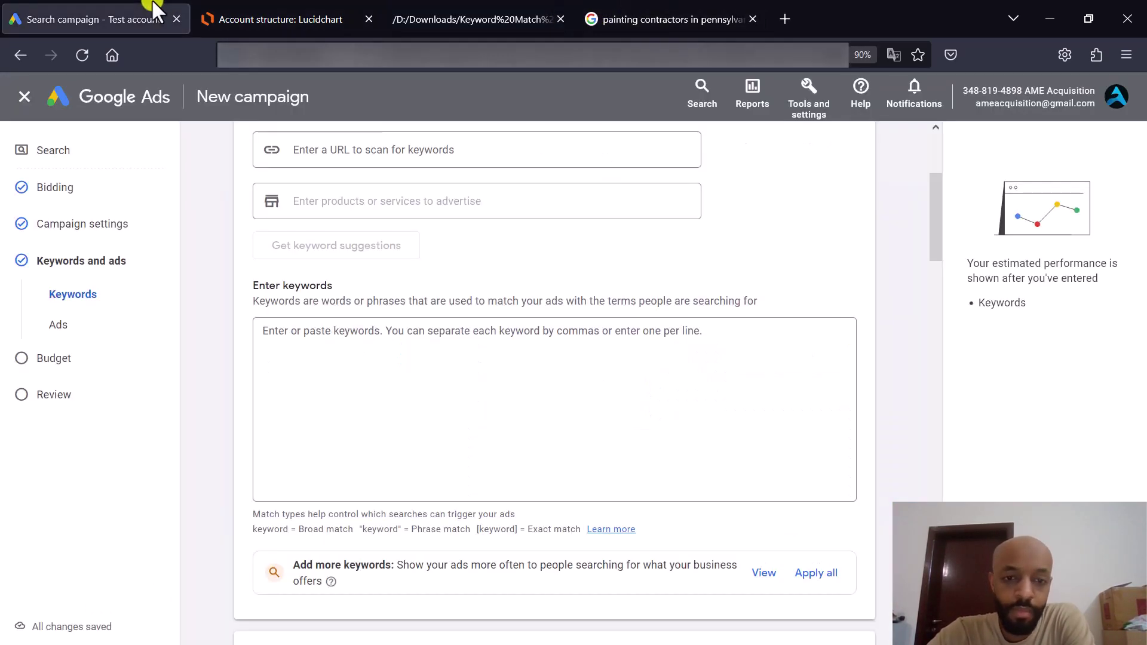
left_click(441, 13)
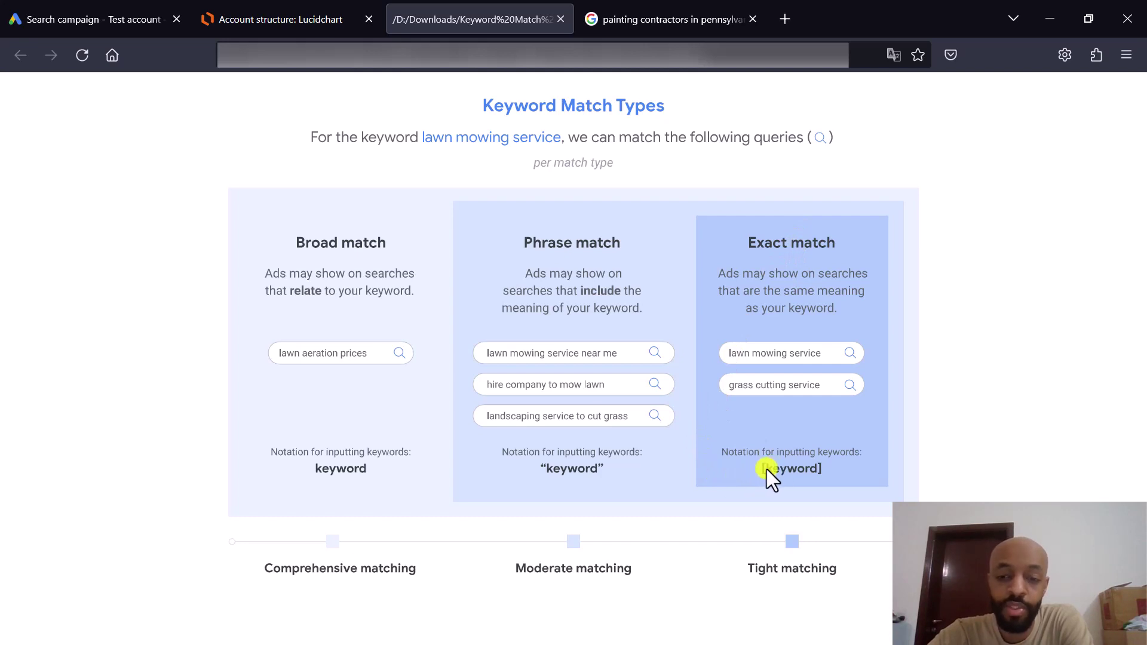
left_click(95, 9)
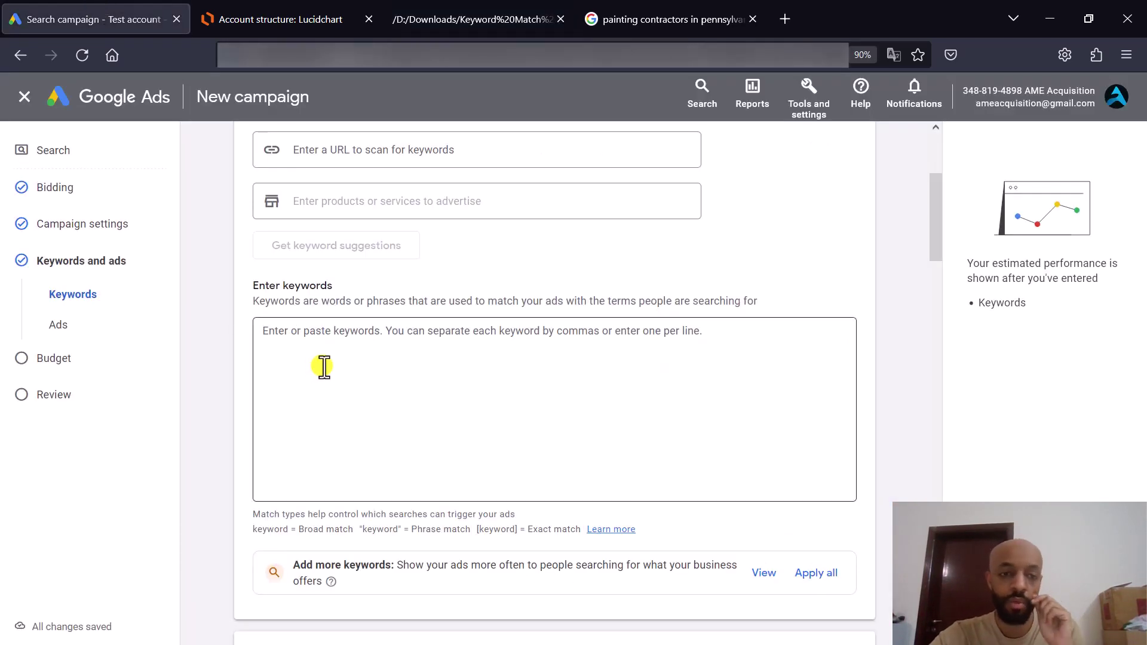
Rename Ad group 1 as Interior Painting
scroll(324, 367, "up", 3)
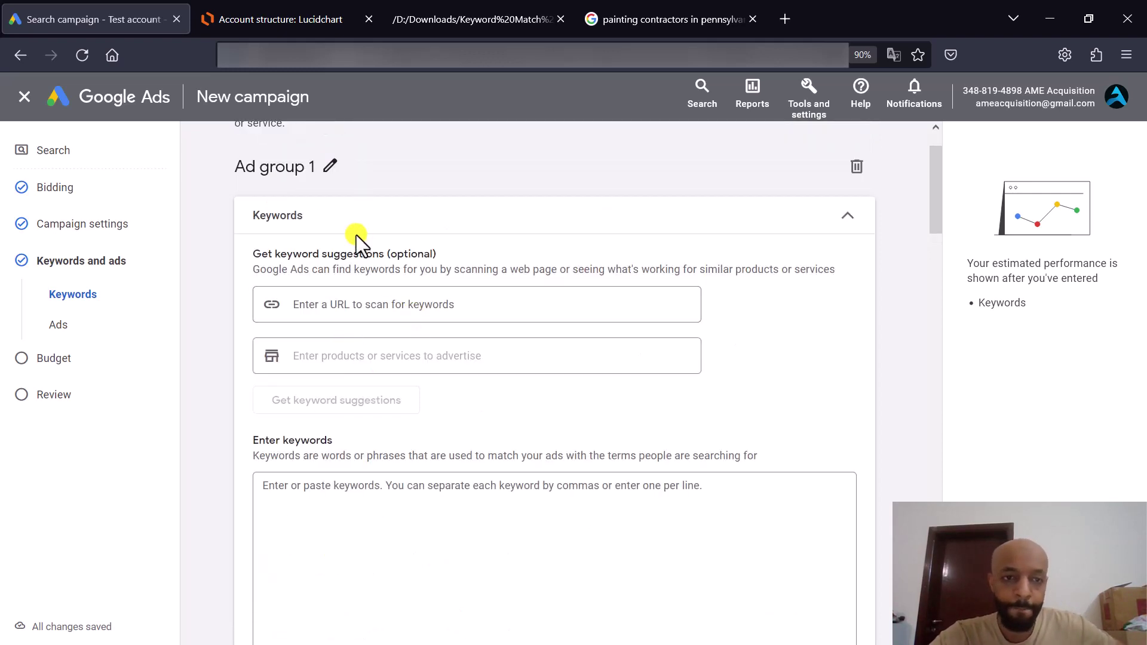
scroll(356, 235, "up", 1)
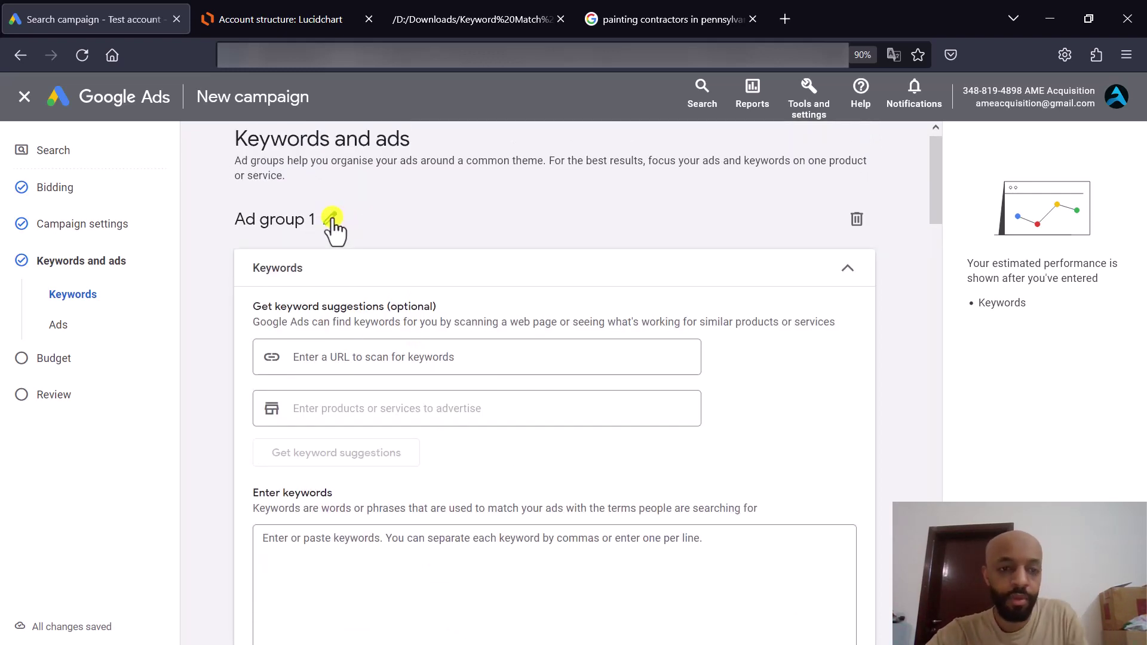
left_click(332, 220)
key("ctrl+a")
type("IN")
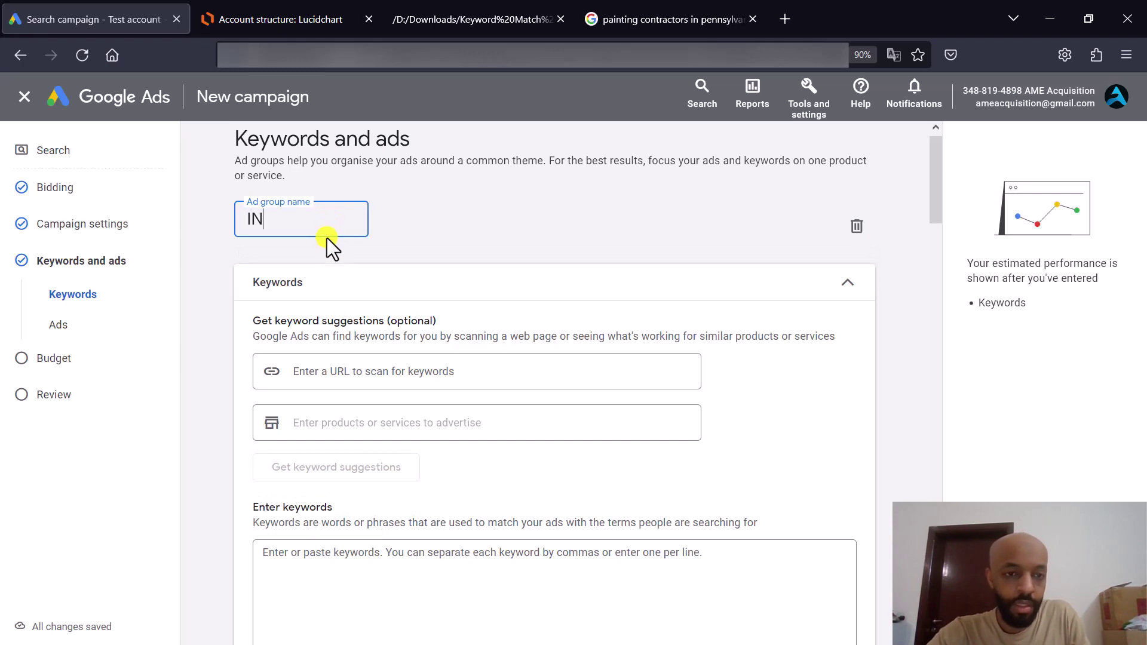
type("ter")
key("BackSpace")
key("BackSpace")
key("BackSpace")
key("BackSpace")
key("BackSpace")
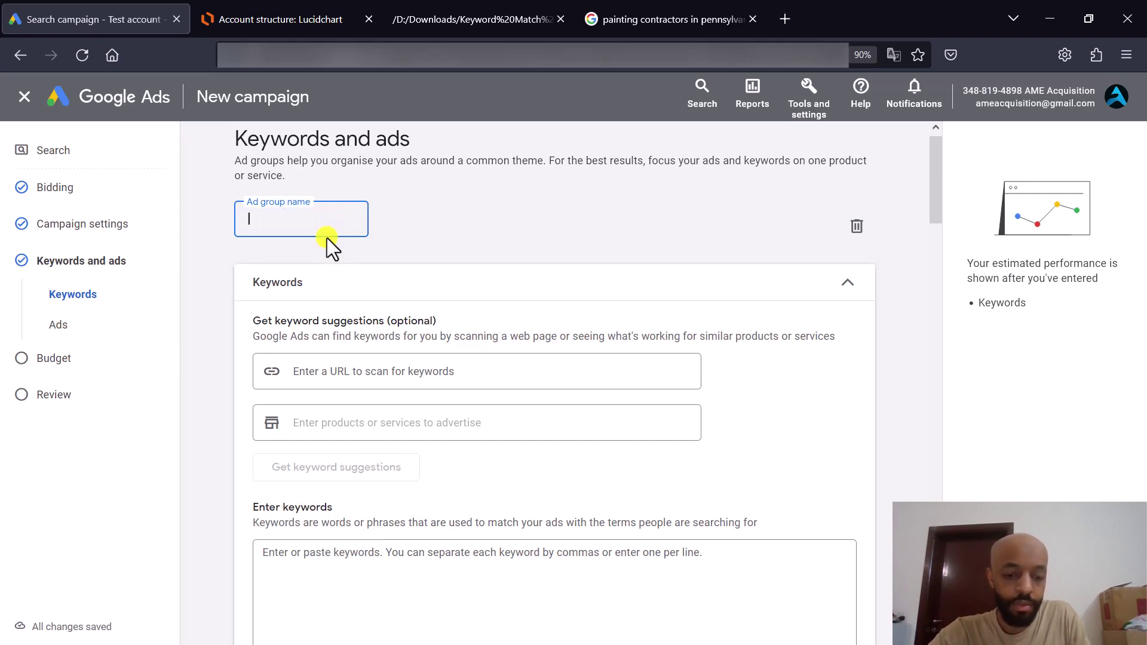
type("Interior ")
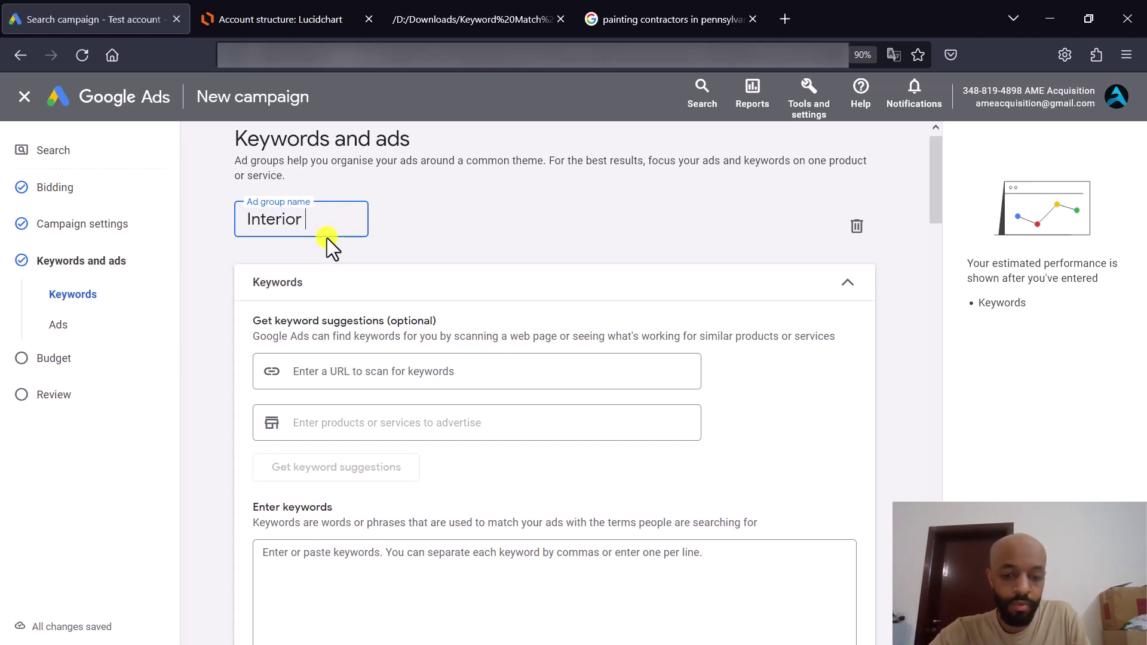
type("Painting")
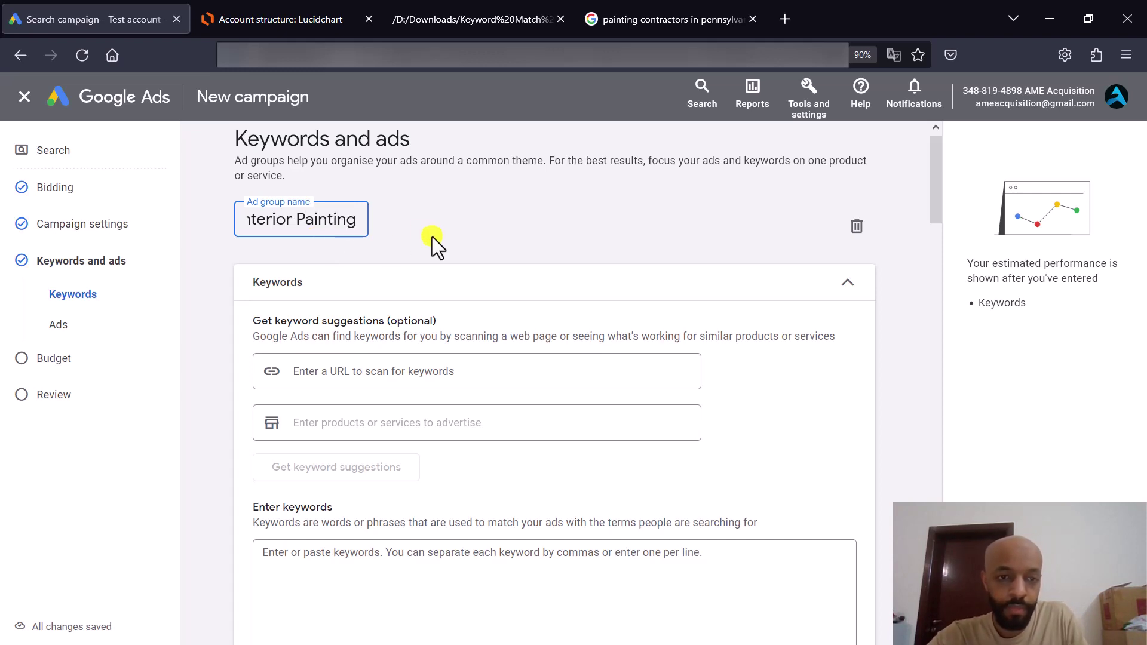
Enter bracketed exact-match keywords: interior house painters near me; interior painters Pennslyvania, in my area, near me; interior painting company, contractors, services; local interior painters
scroll(432, 236, "down", 1)
scroll(432, 237, "down", 5)
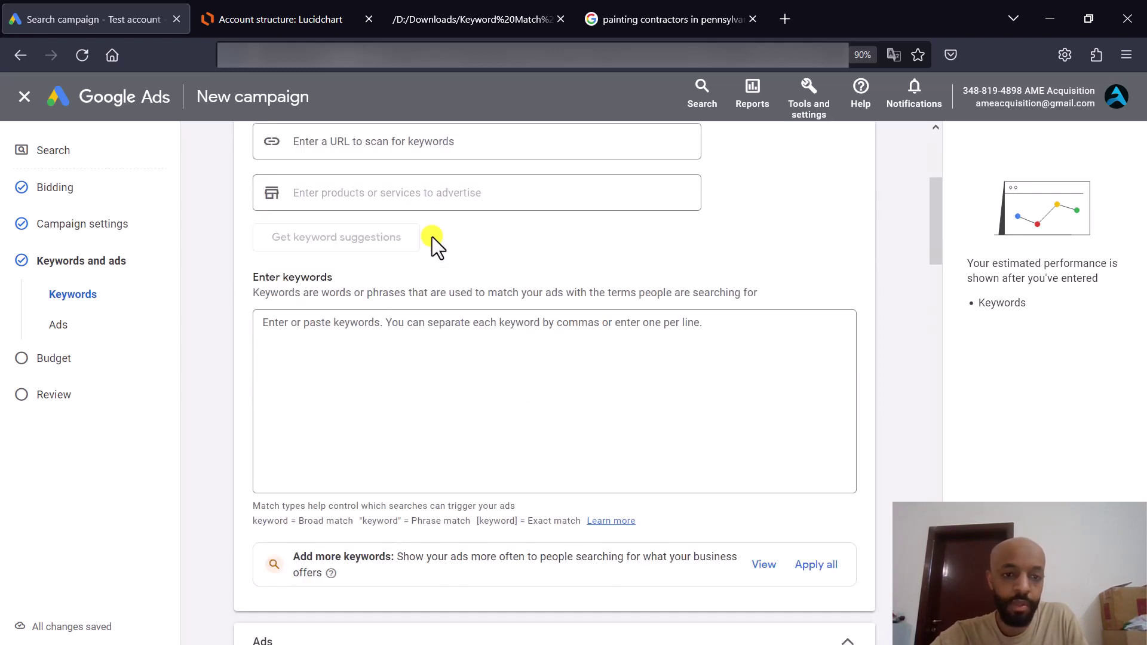
left_click(381, 307)
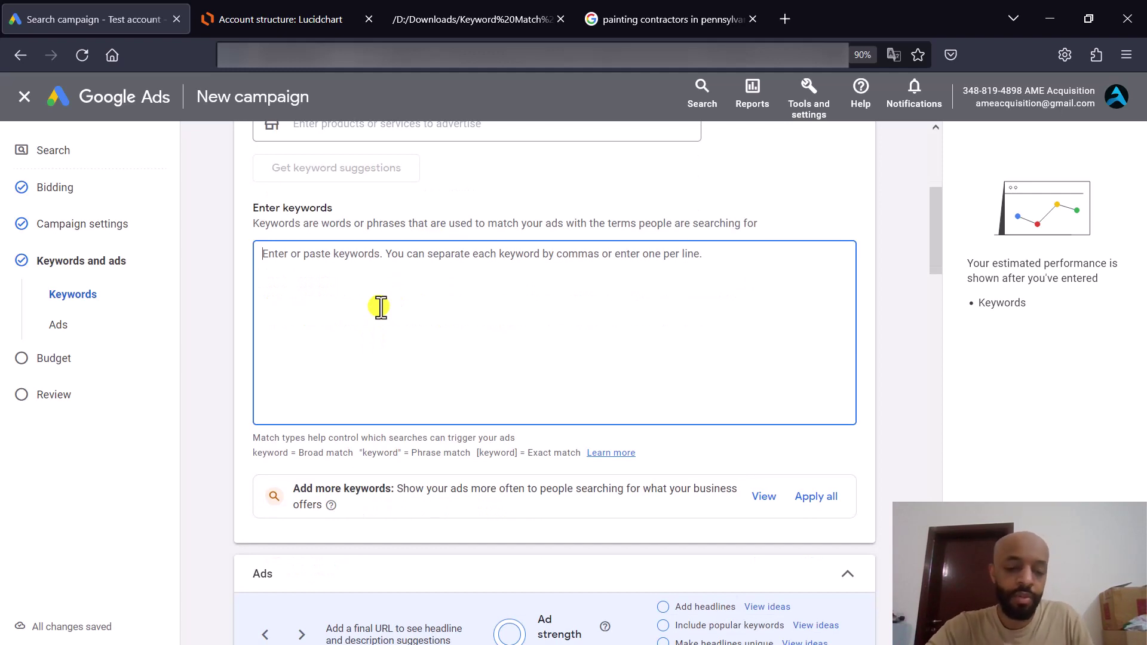
type("[interior painters near me] [interior house painting in my area")
scroll(313, 426, "up", 2)
type("]")
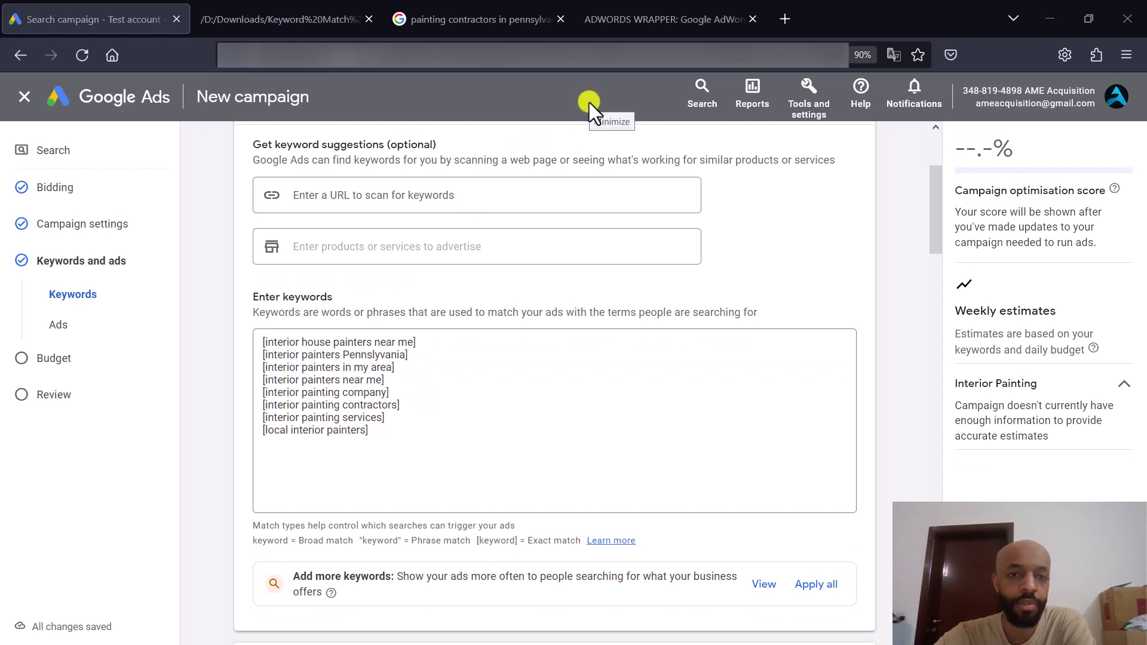
left_click(478, 353)
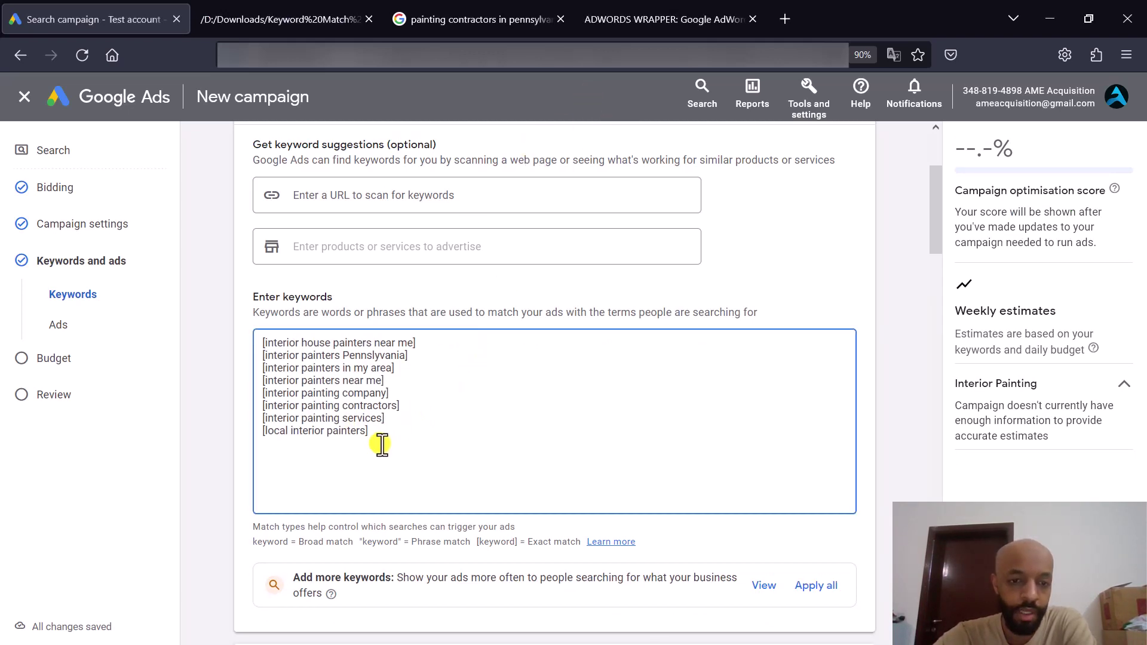
left_click_drag(374, 435, 267, 341)
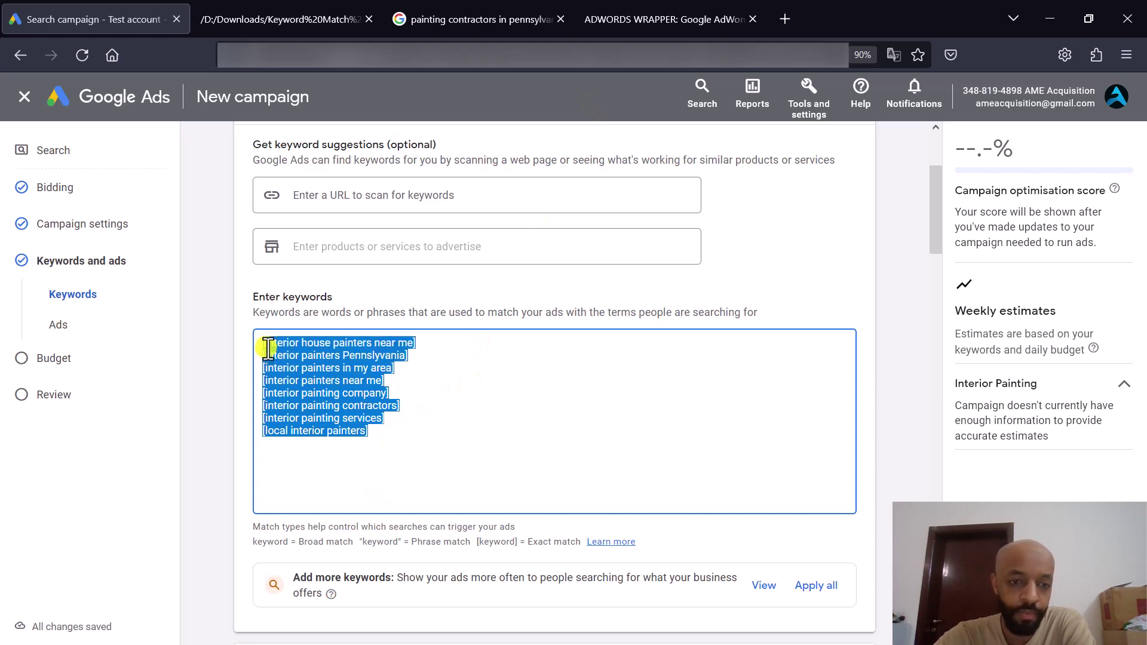
left_click(512, 357)
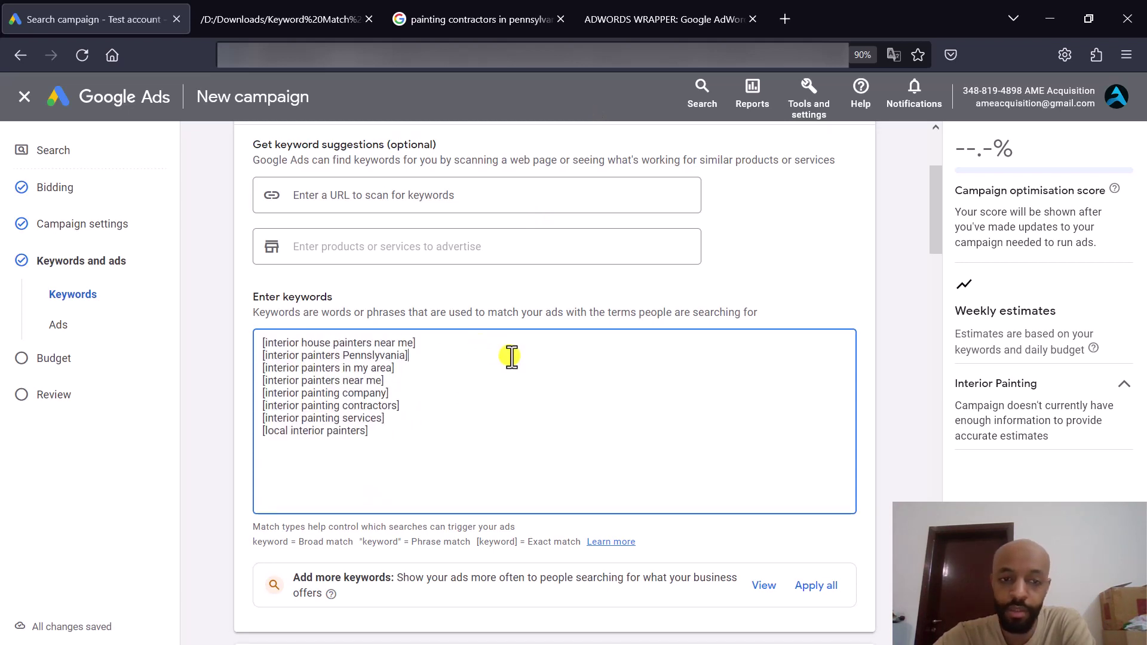
left_click(422, 344)
scroll(558, 329, "down", 4)
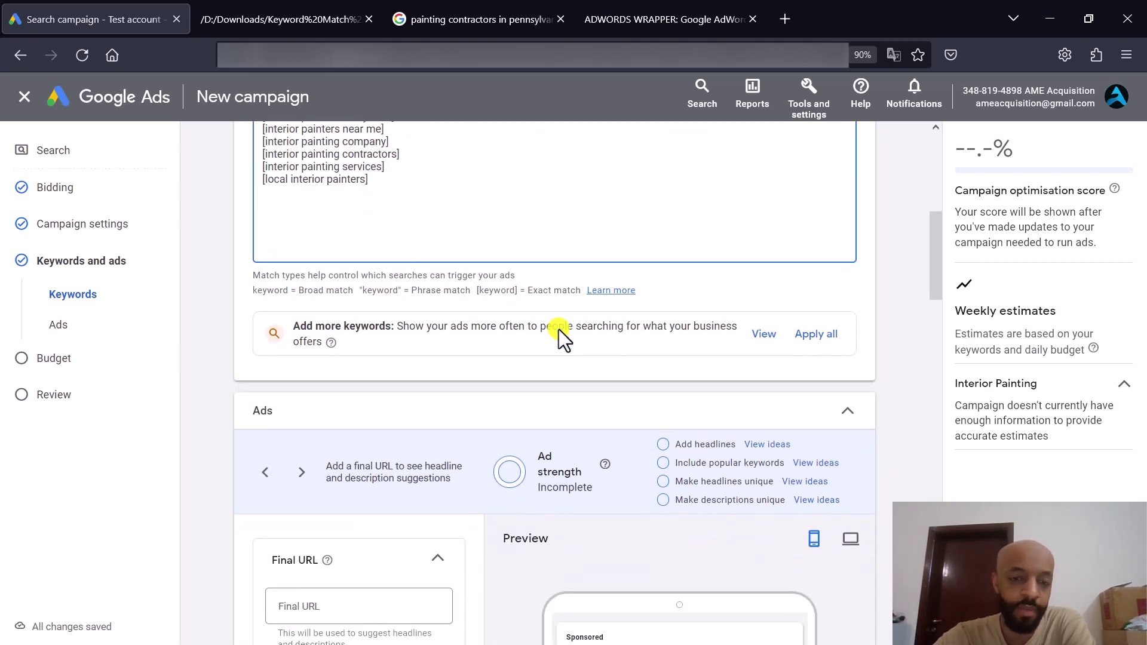
scroll(558, 329, "down", 2)
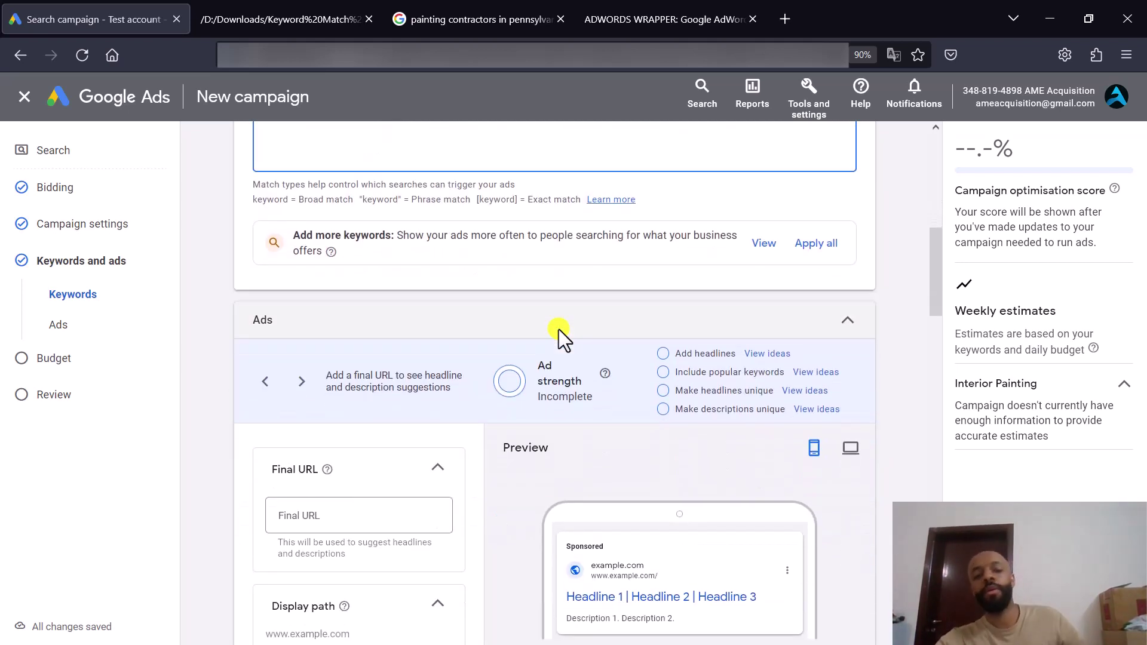
scroll(558, 328, "down", 1)
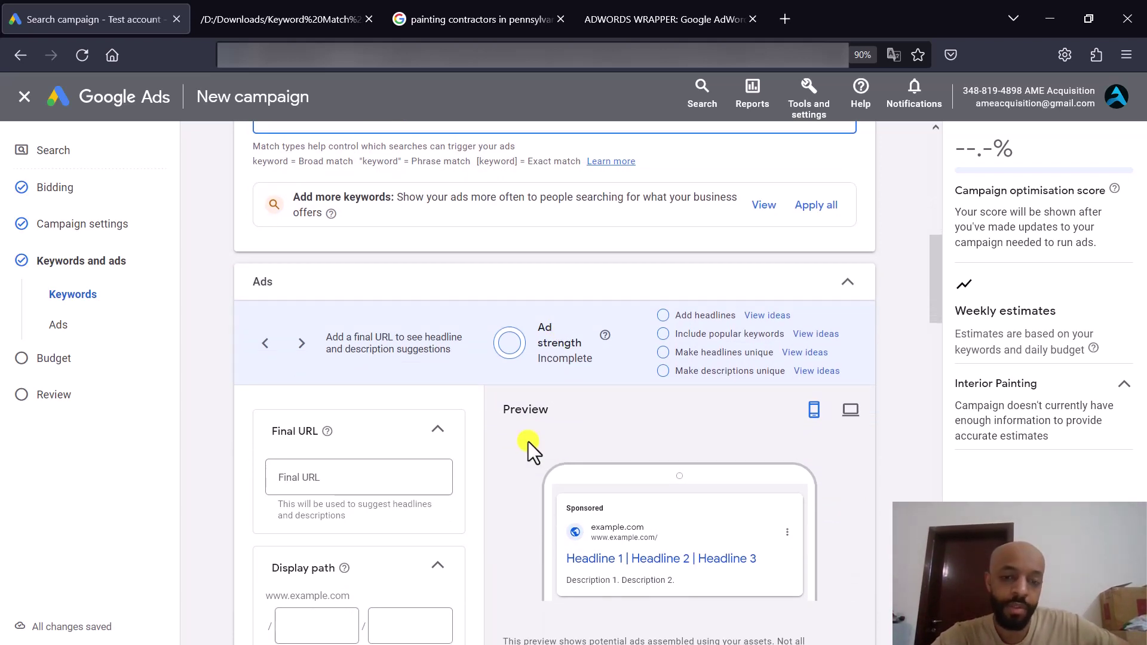
scroll(529, 445, "down", 2)
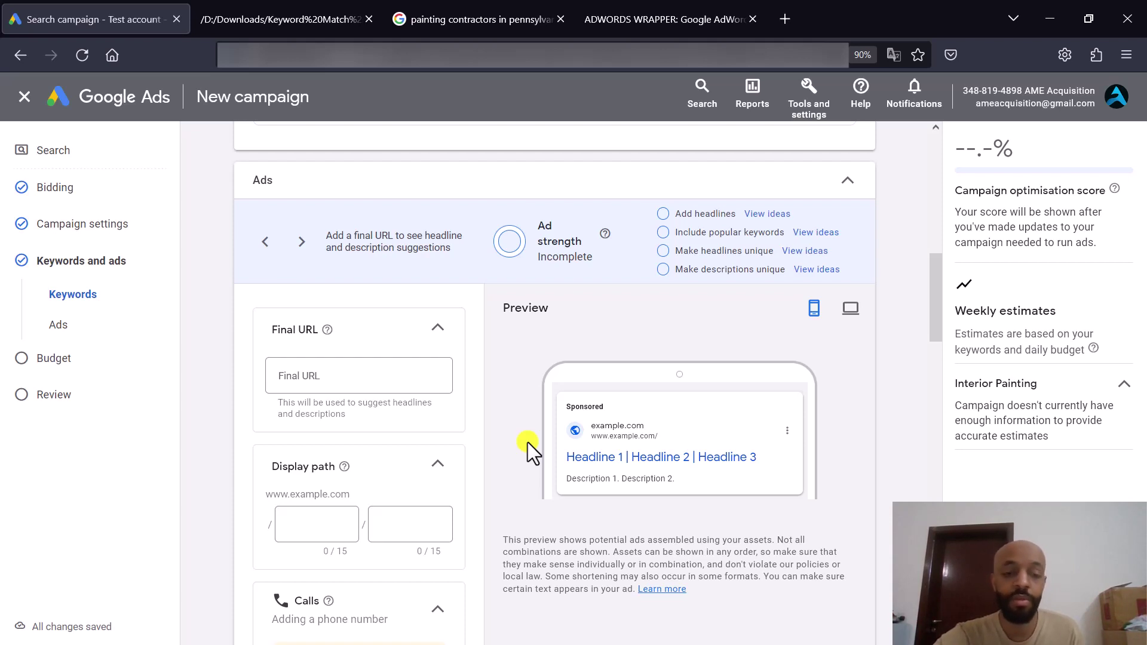
left_click(381, 375)
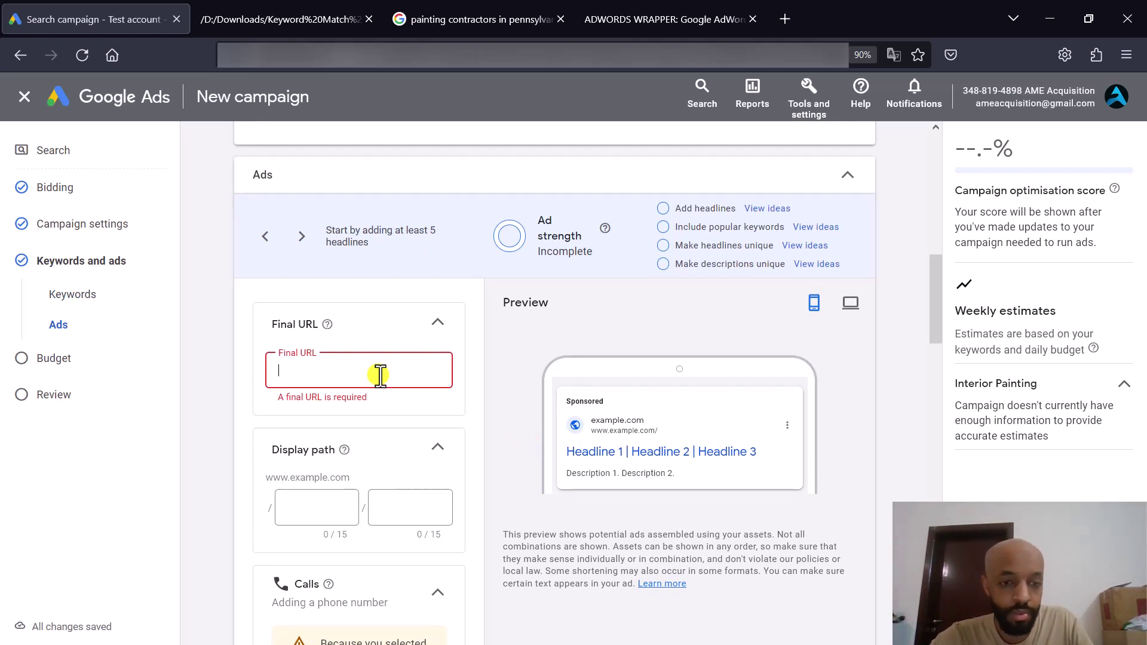
type("www.")
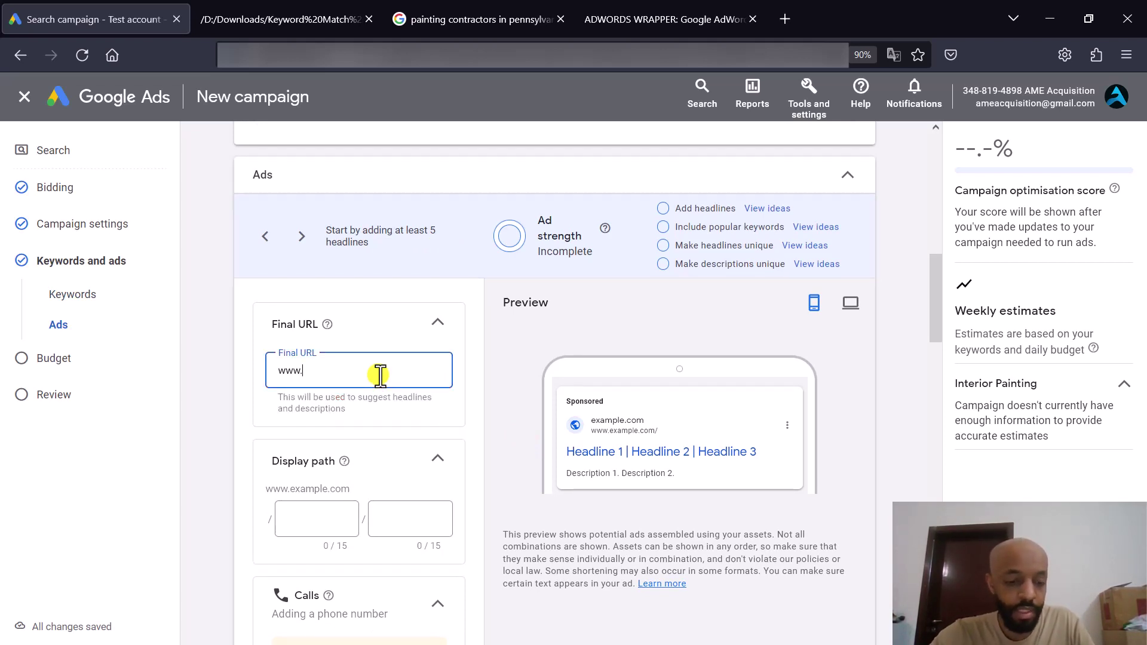
type("certa")
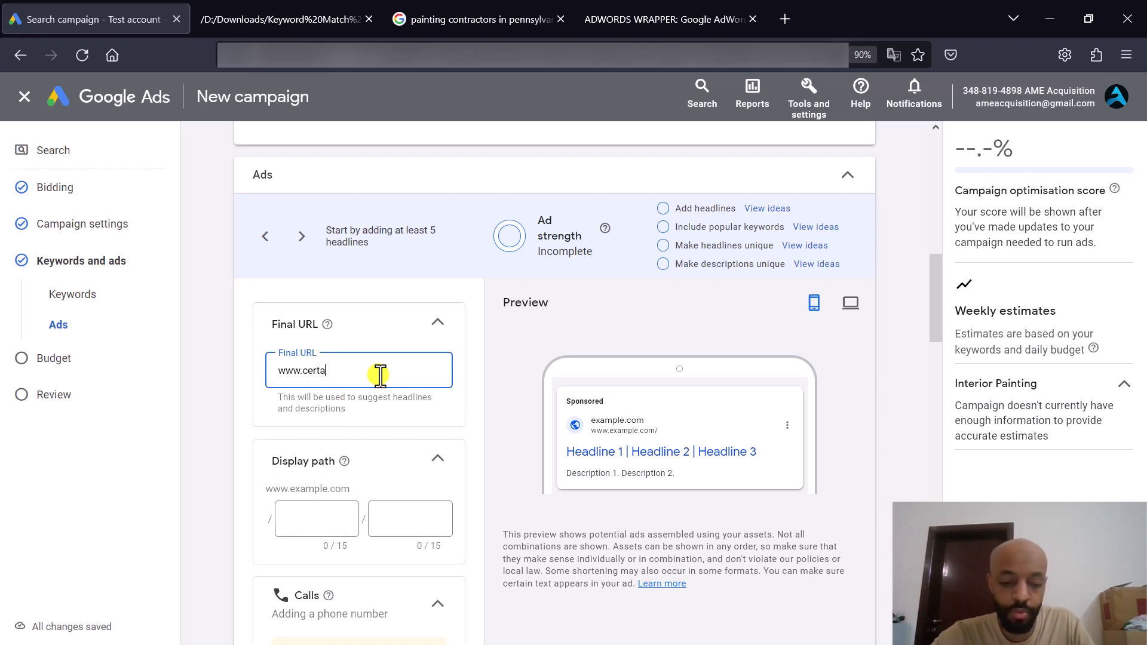
type("pro.")
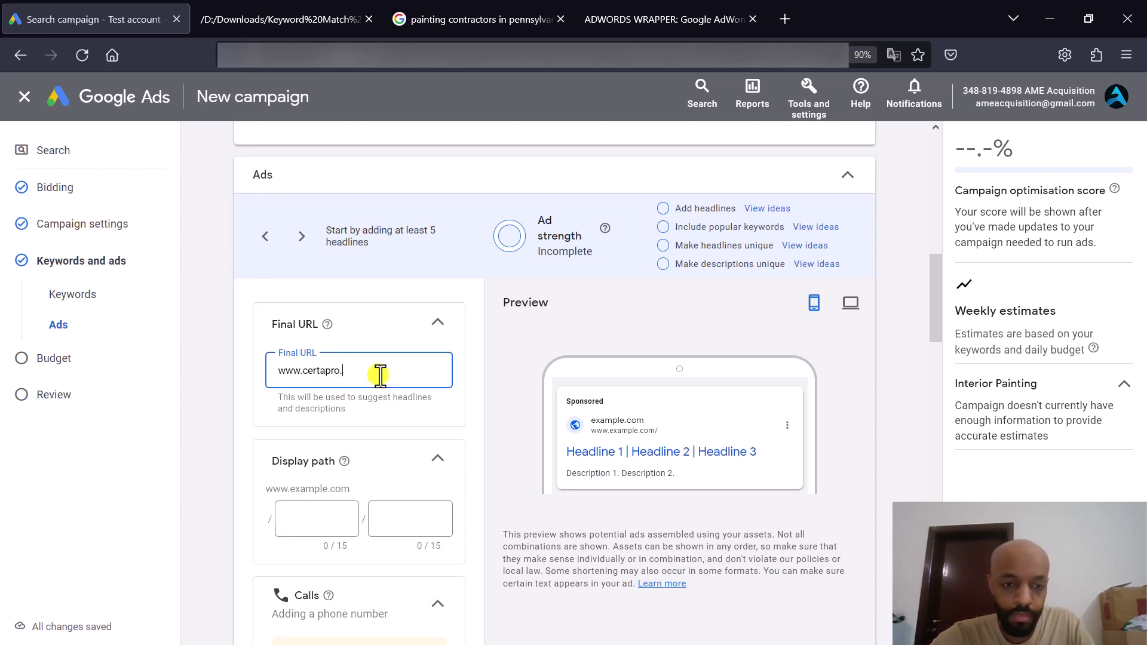
type("com")
left_click(479, 385)
scroll(479, 386, "down", 1)
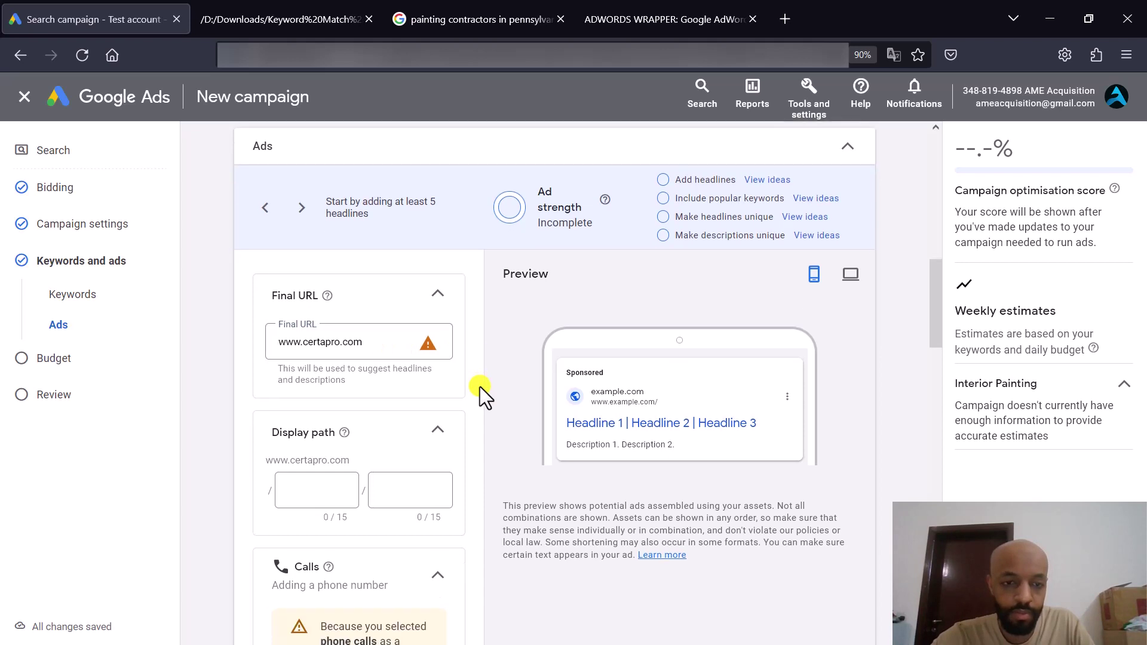
Set the ad's display path to interior in the first part and painting in the second
scroll(479, 386, "down", 2)
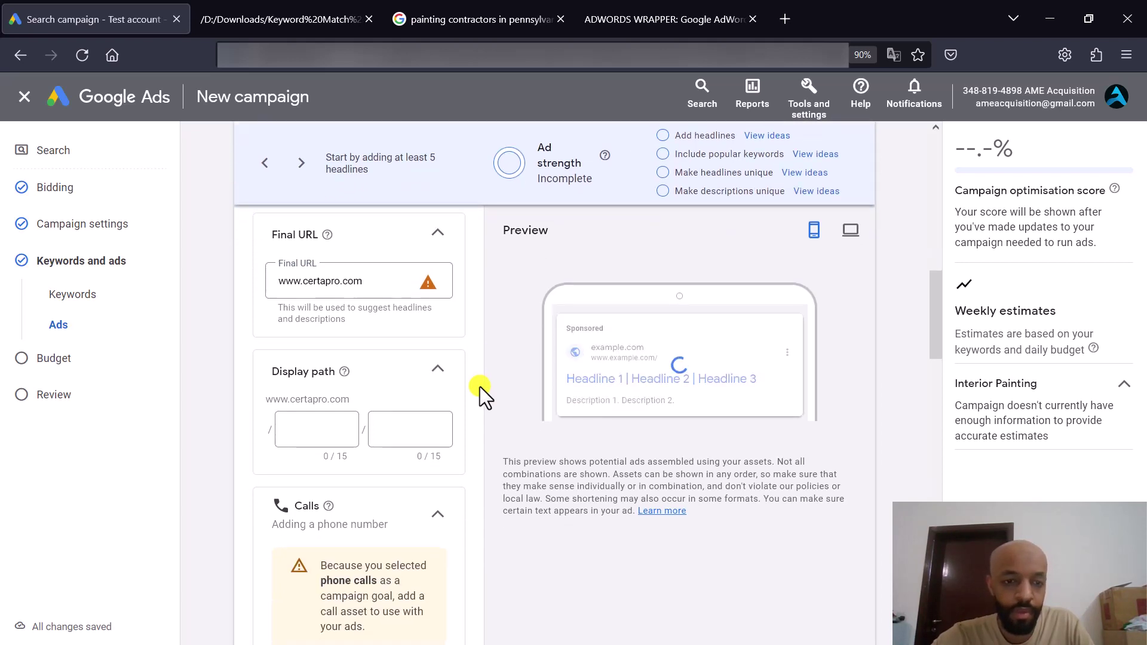
left_click(322, 401)
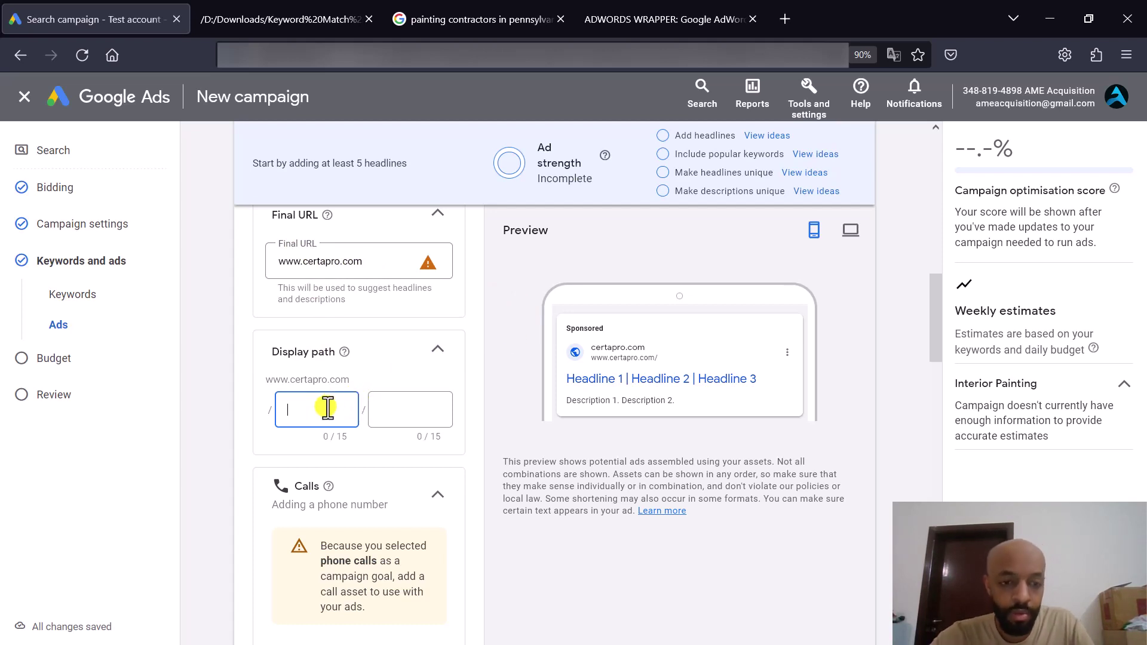
type("inte")
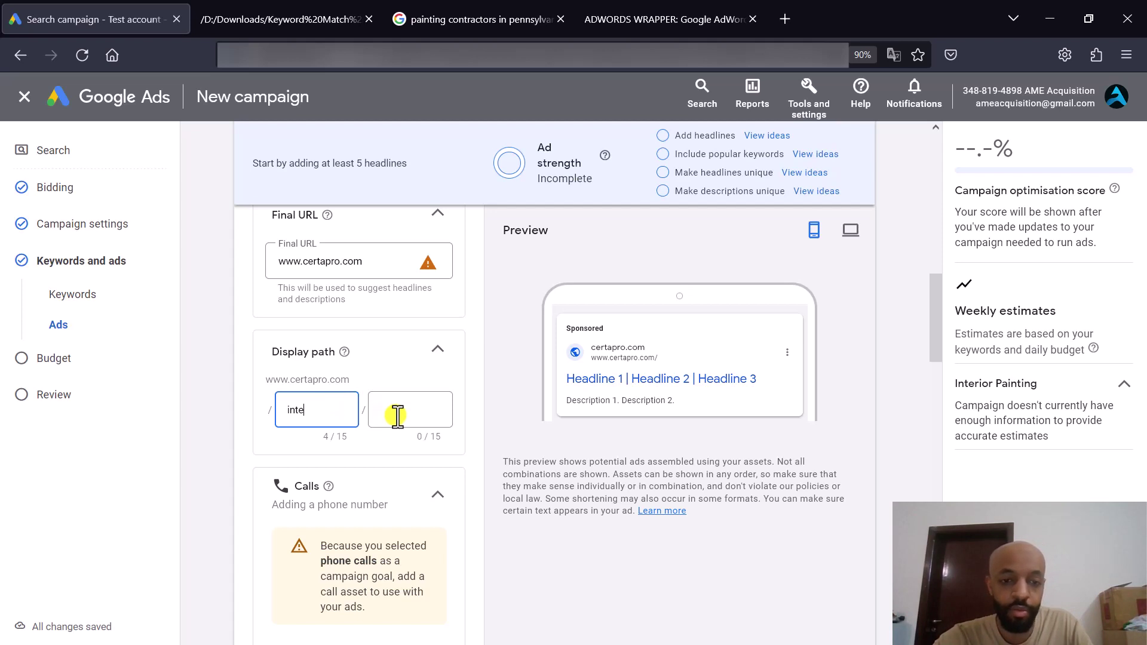
type("rior")
left_click(398, 416)
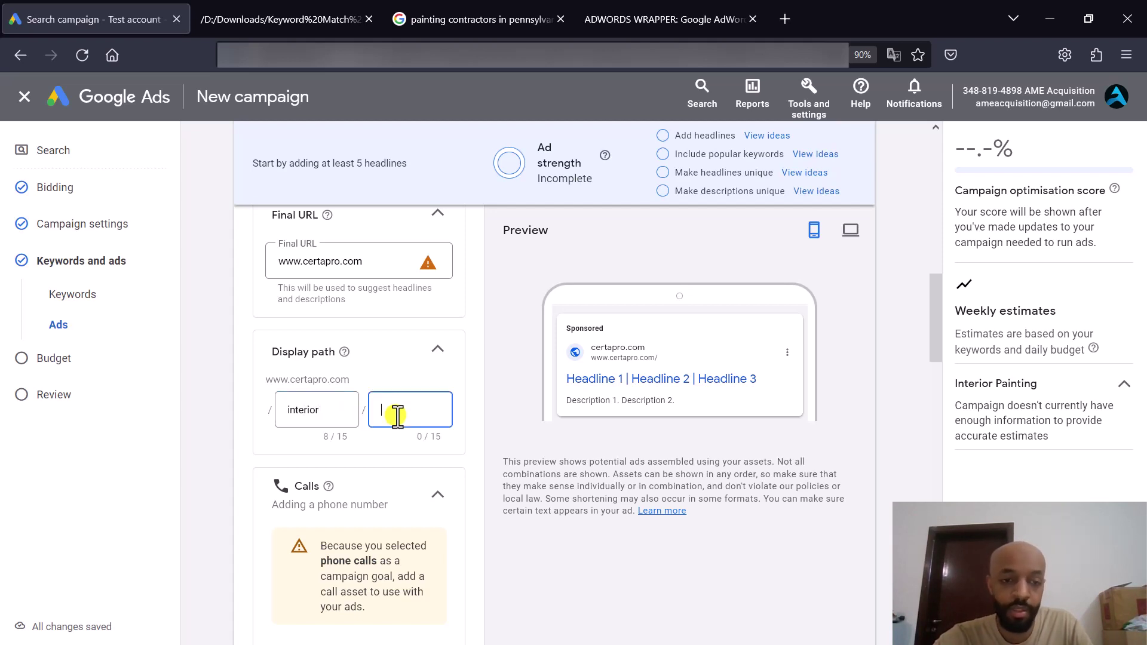
type("paint")
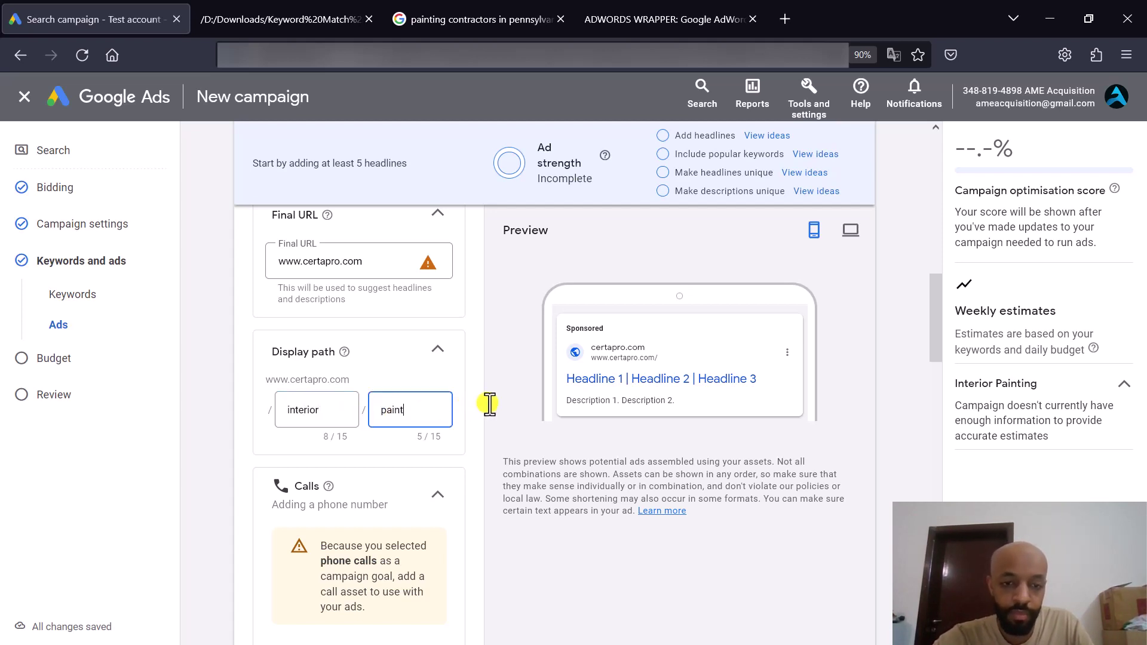
type("ing")
left_click(511, 404)
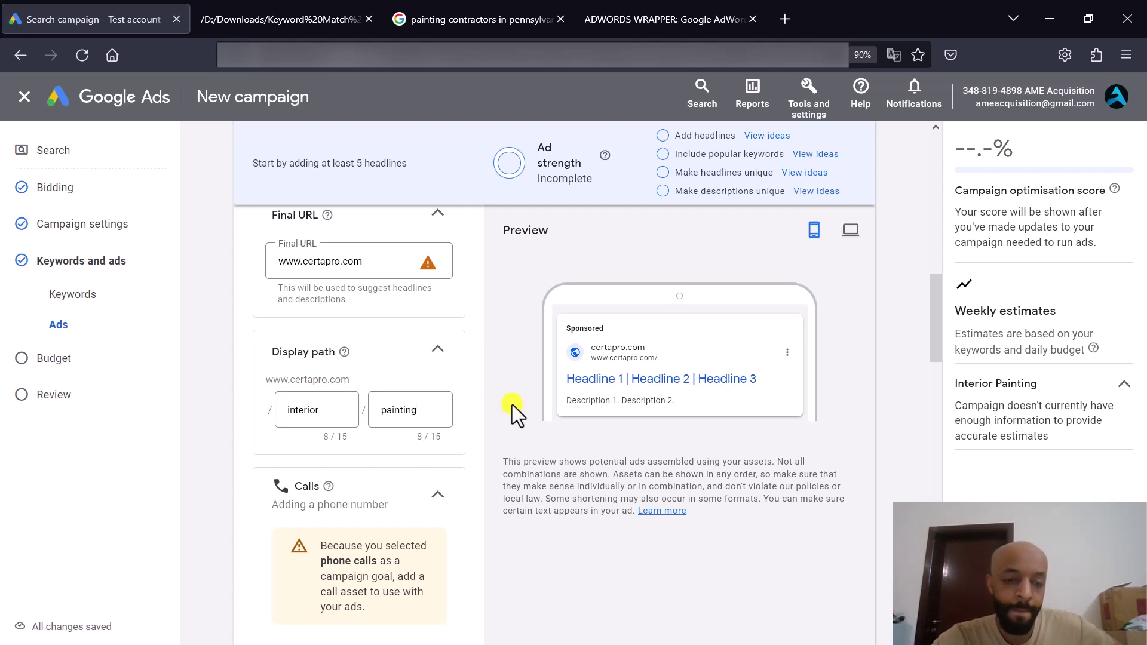
Collapse the ad's Calls section without adding a phone number and look over the empty headline fields
scroll(511, 404, "down", 1)
scroll(511, 404, "down", 3)
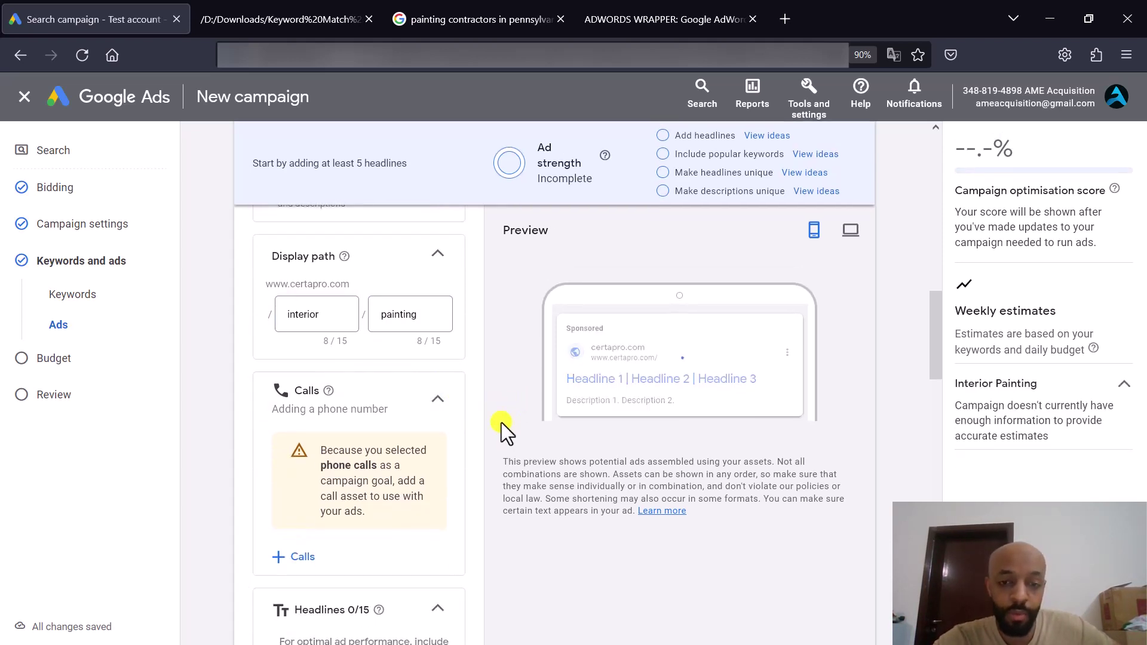
scroll(469, 375, "down", 1)
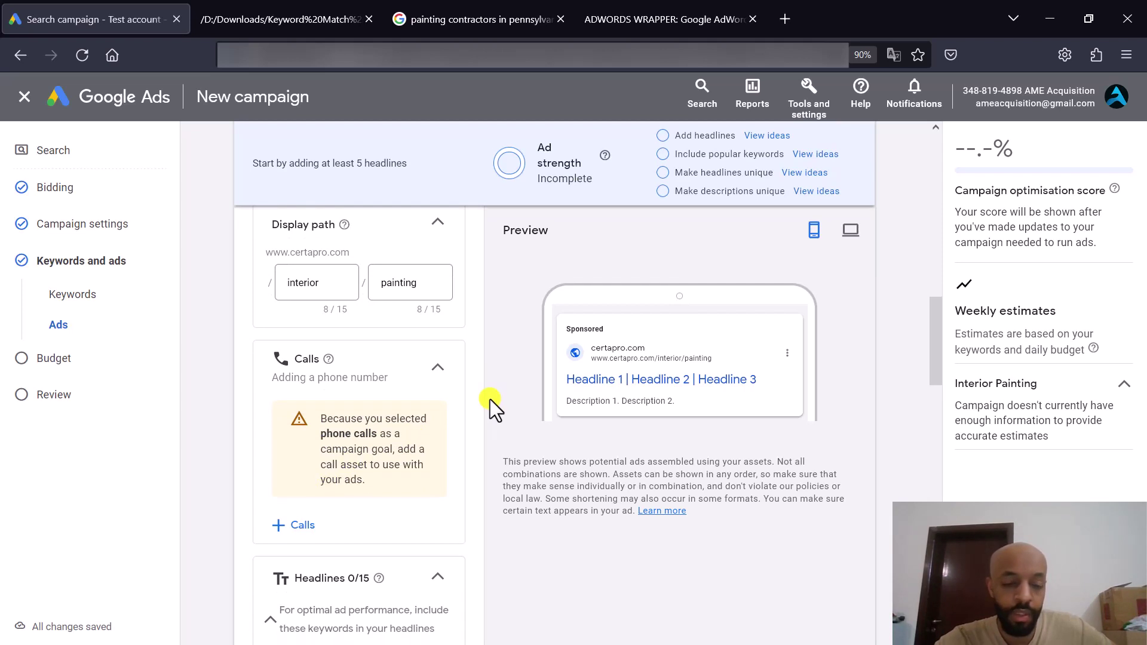
left_click(437, 369)
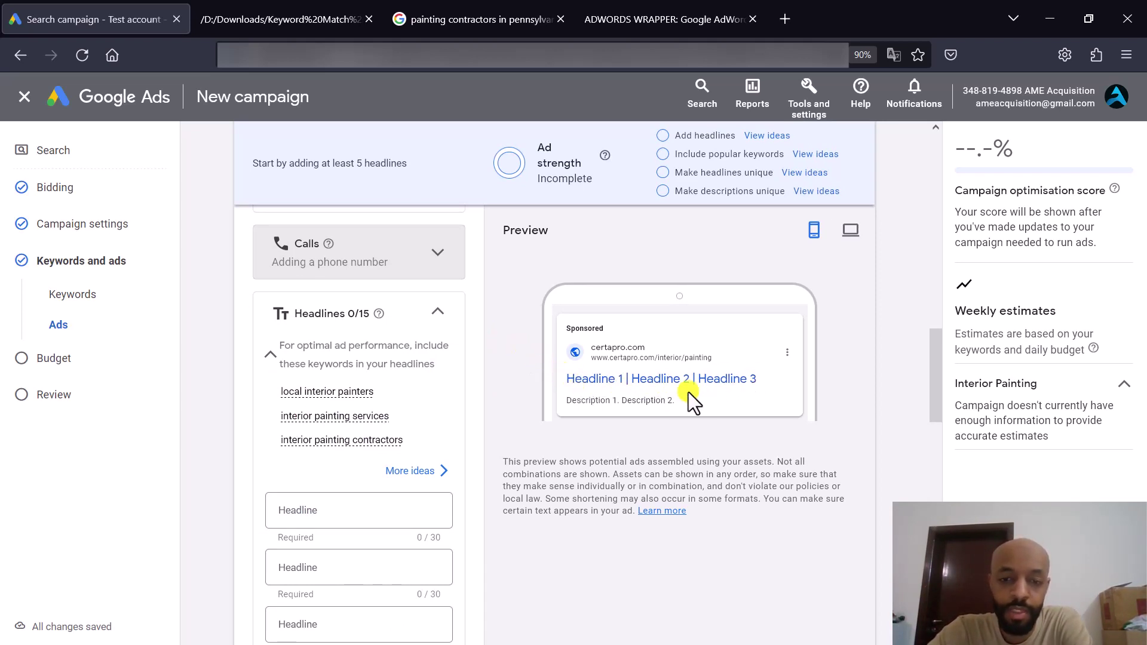
scroll(489, 341, "down", 4)
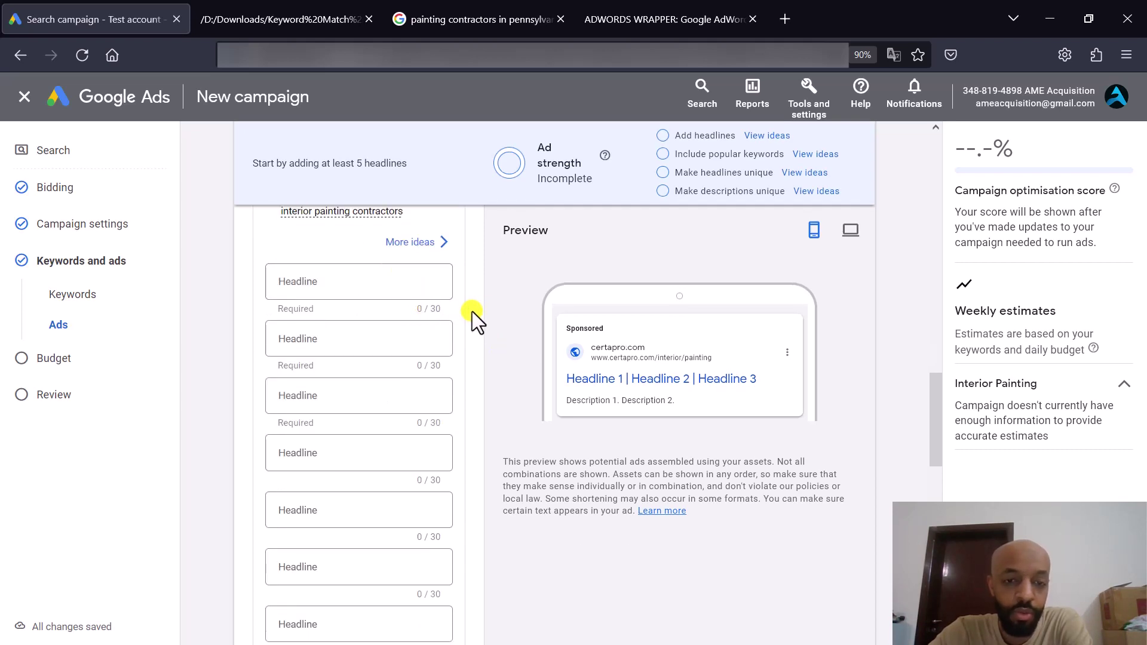
scroll(483, 310, "down", 1)
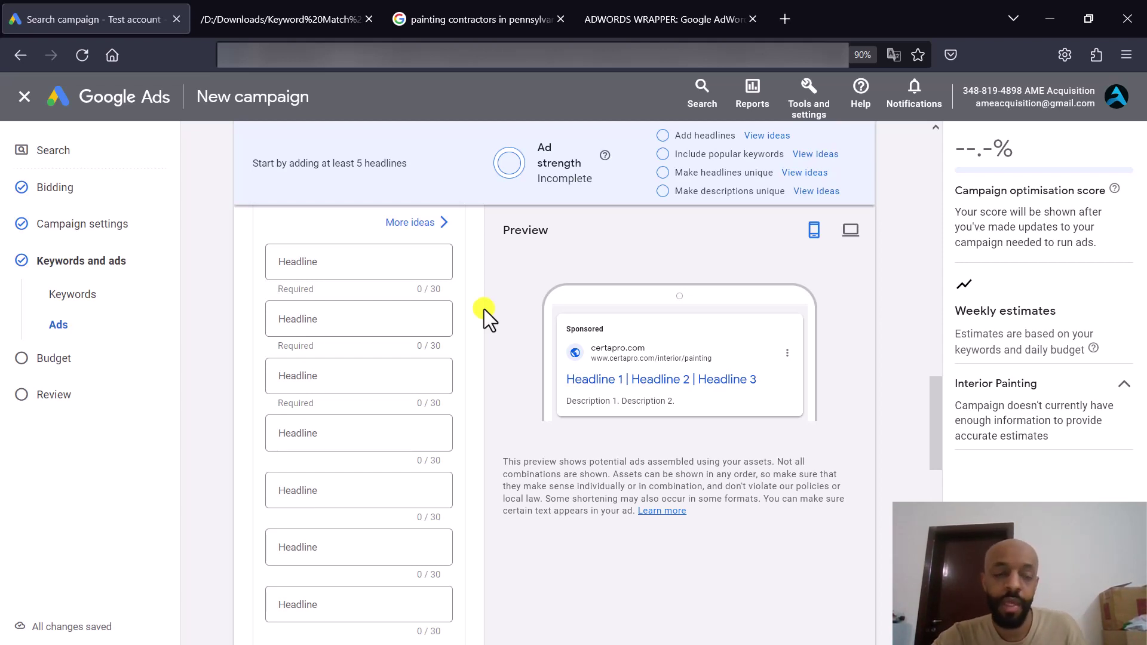
Switch to the Google results for painting contractors in pennsylvania, examine the sponsored ads' headlines and descriptions, and close the reference pages
left_click(365, 20)
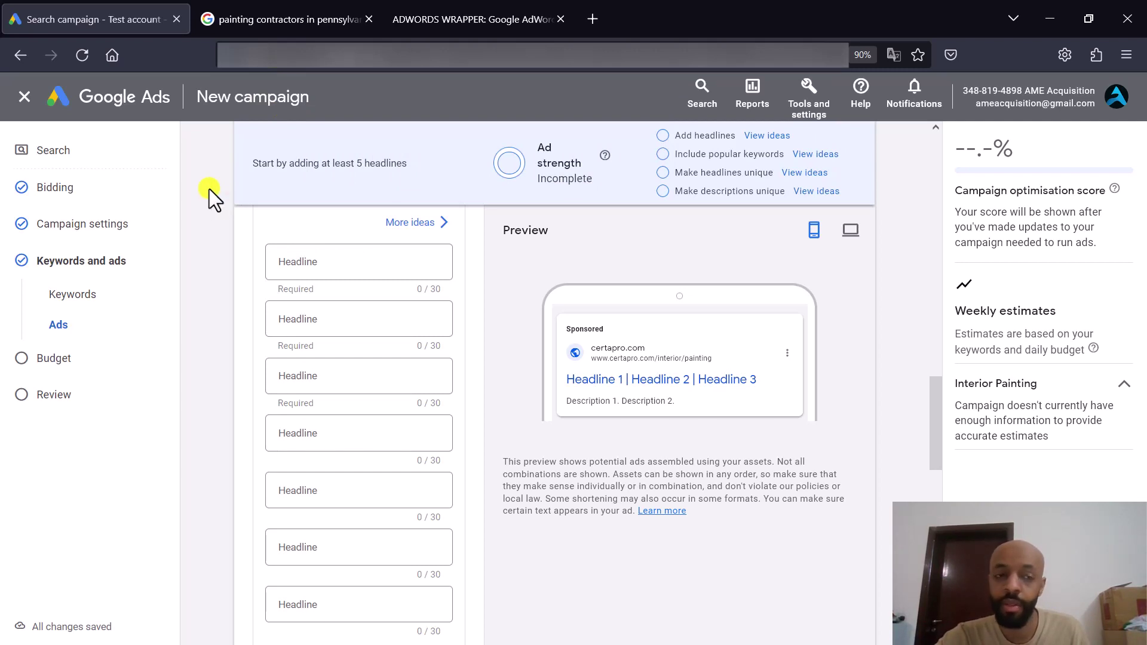
key("ctrl+Tab")
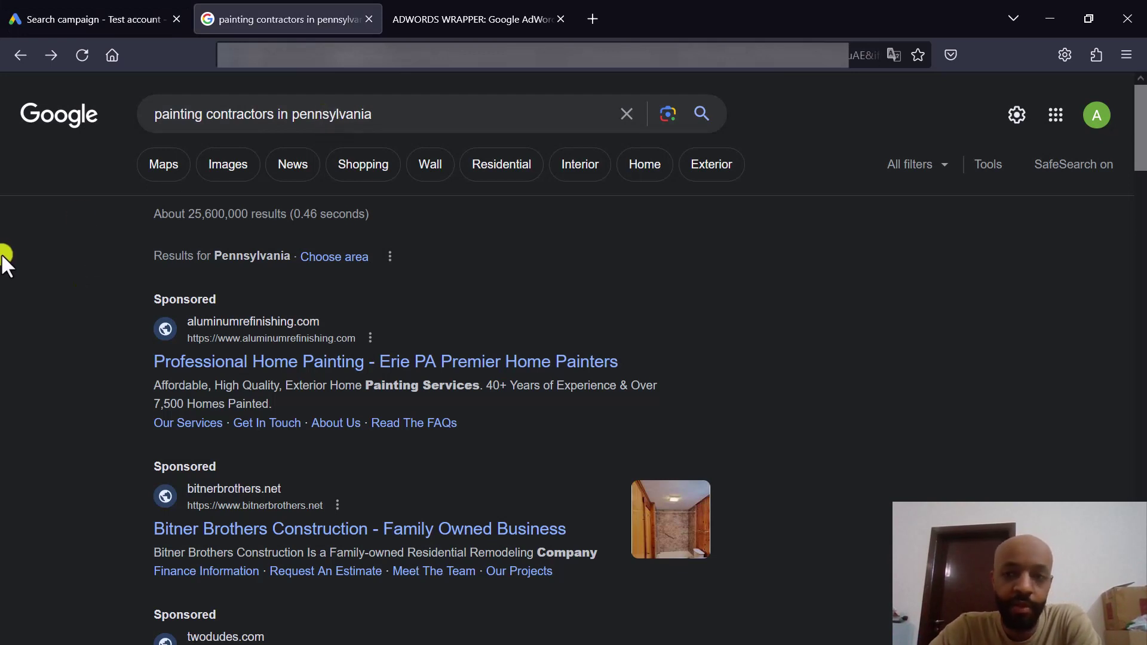
scroll(91, 303, "down", 3)
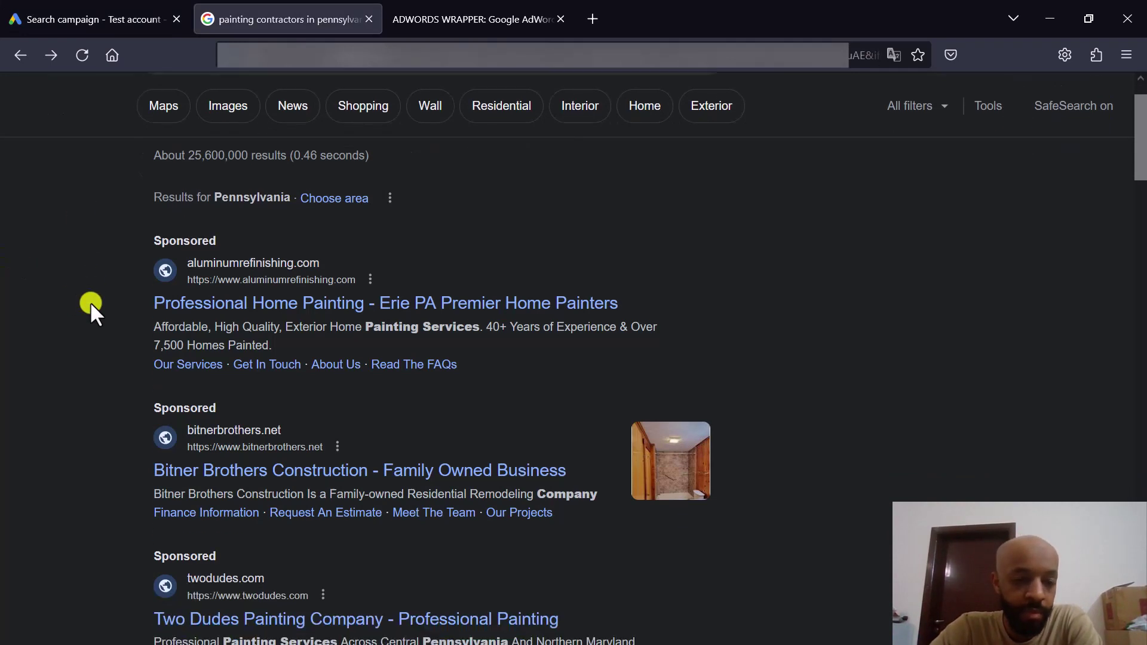
scroll(97, 391, "down", 2)
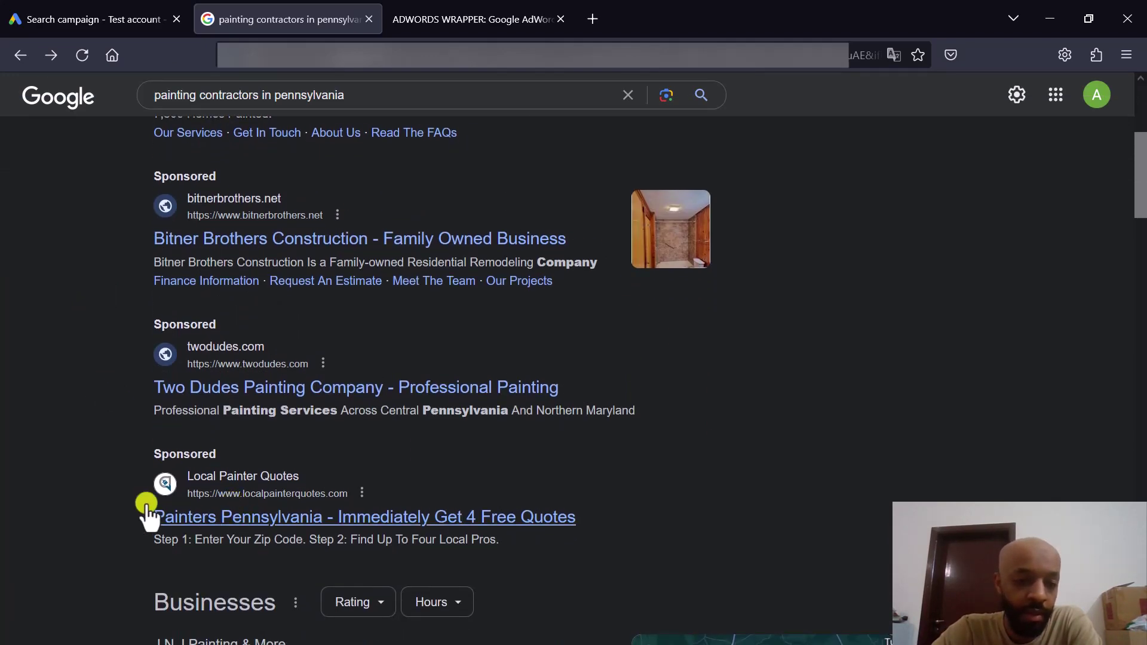
scroll(62, 460, "up", 3)
scroll(62, 460, "up", 1)
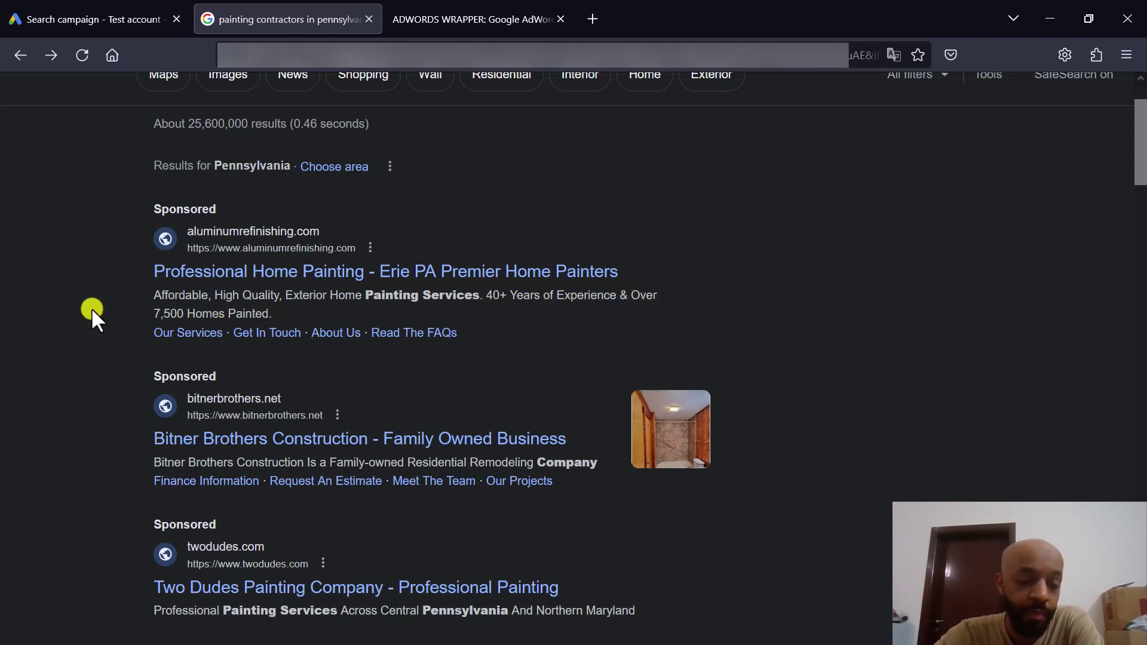
scroll(91, 307, "down", 1)
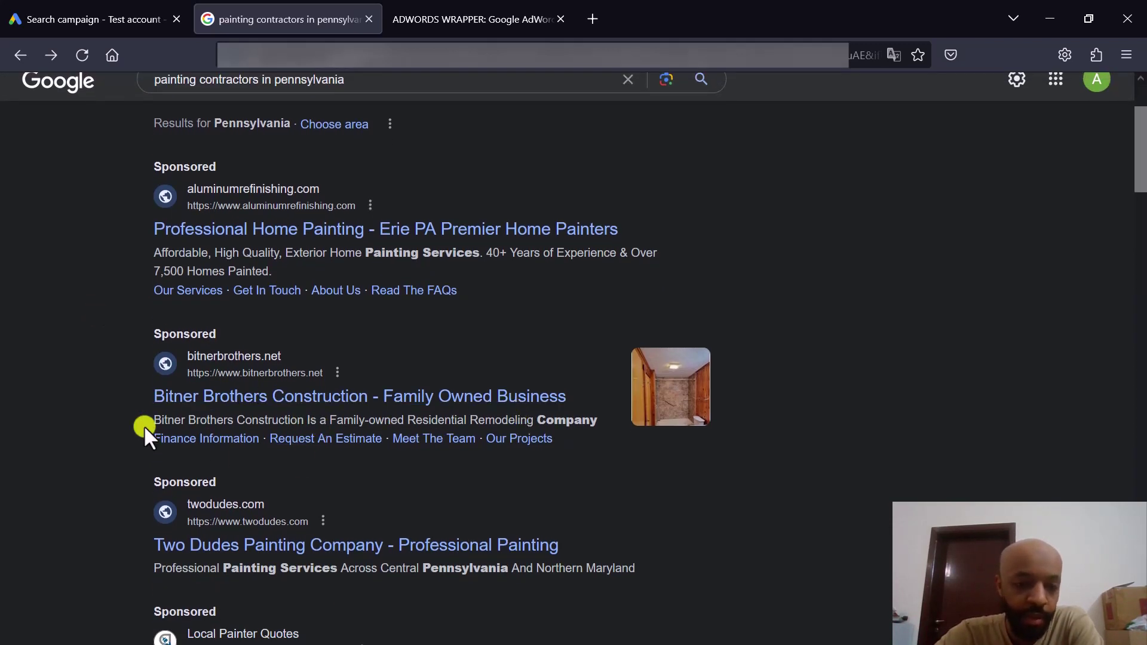
scroll(52, 389, "up", 1)
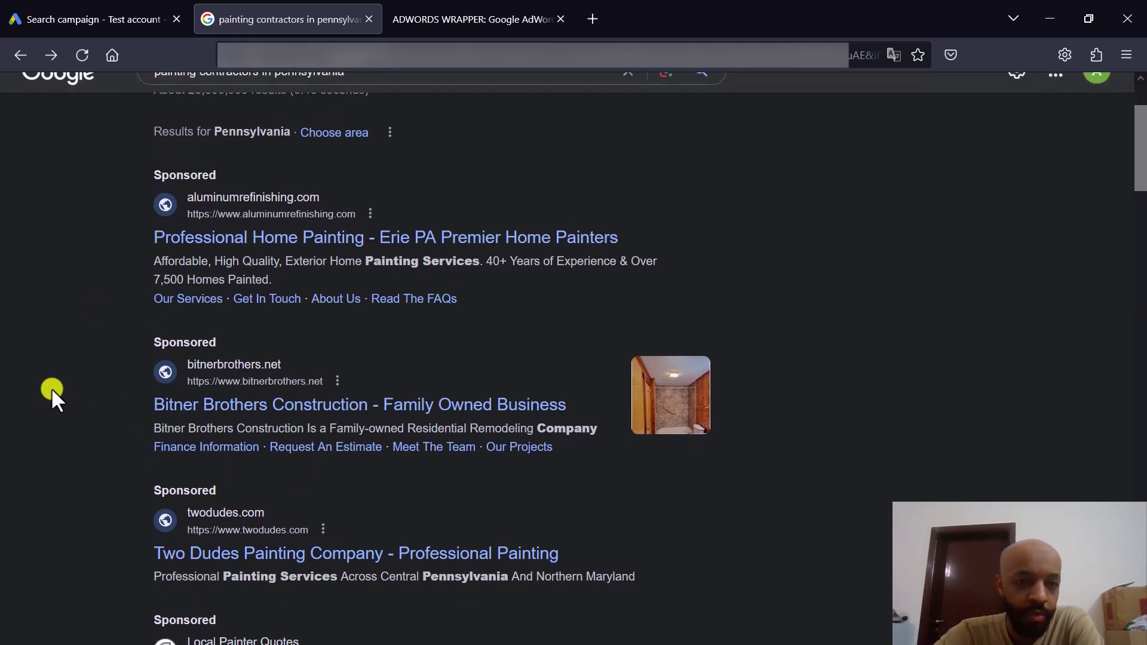
scroll(88, 271, "down", 1)
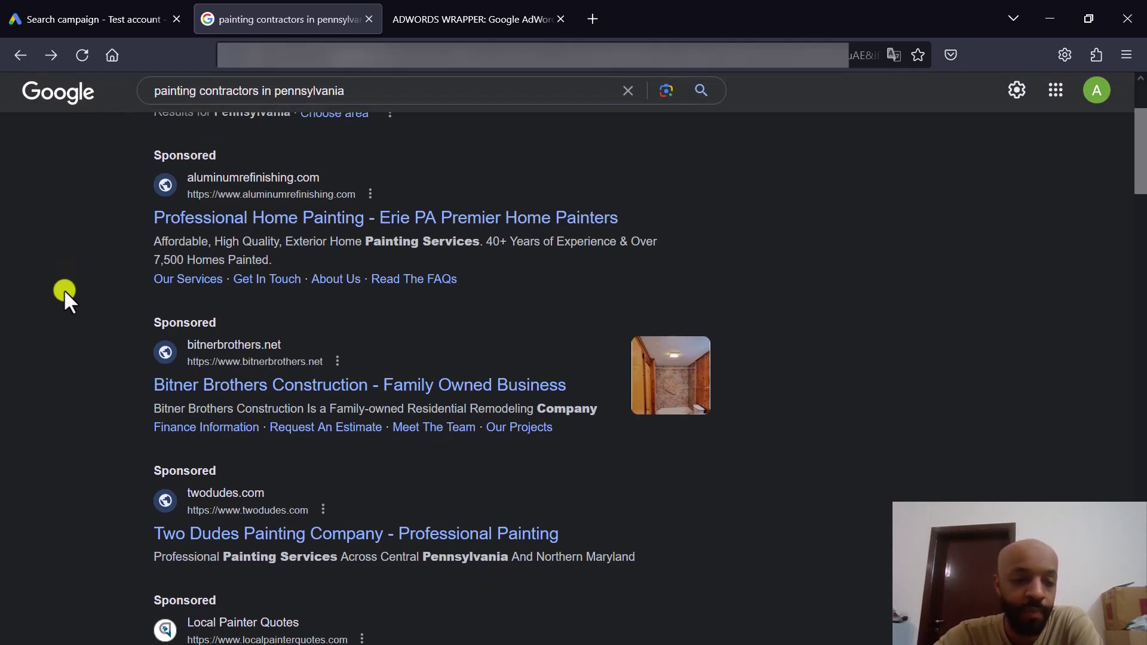
scroll(63, 289, "down", 1)
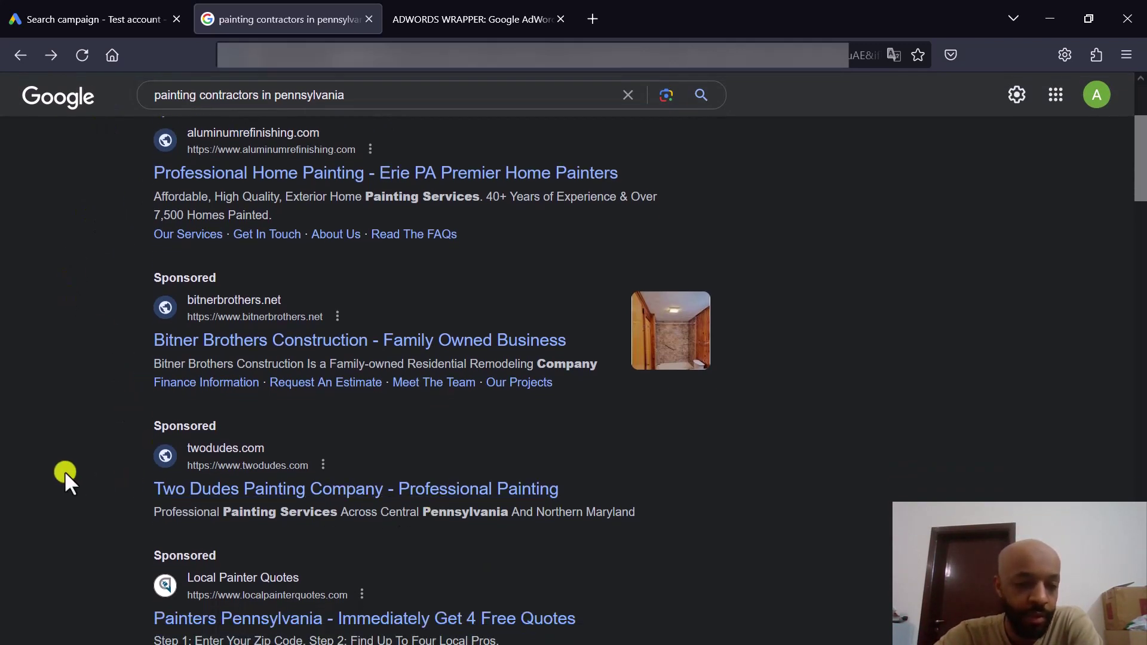
scroll(65, 470, "up", 4)
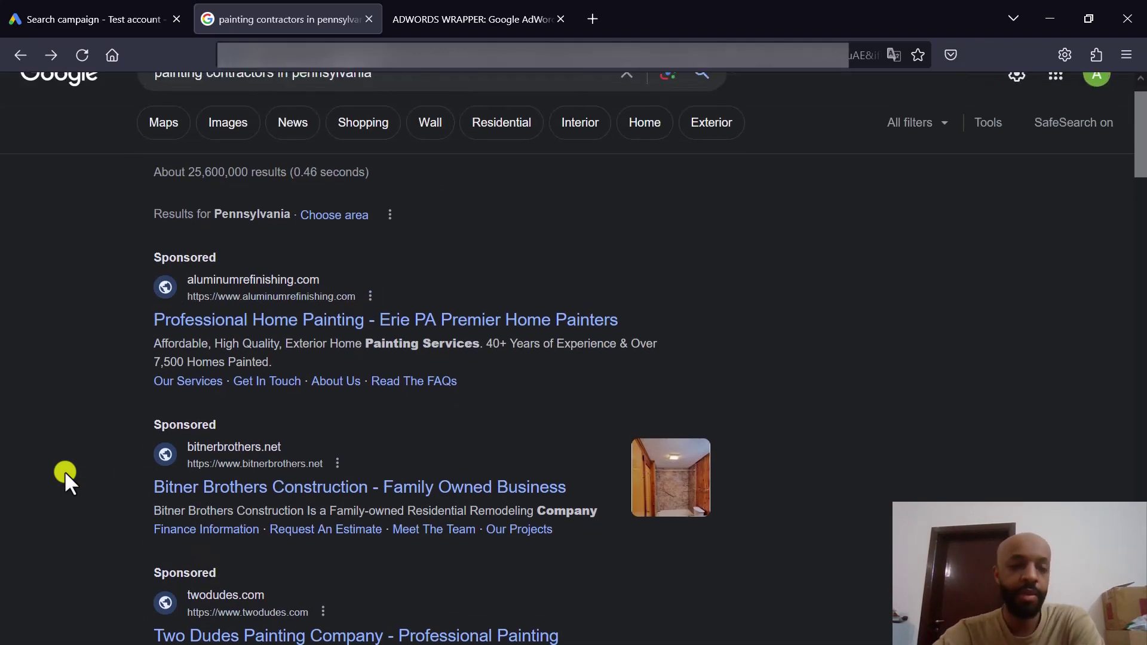
key("ctrl+w")
key("ctrl+w")
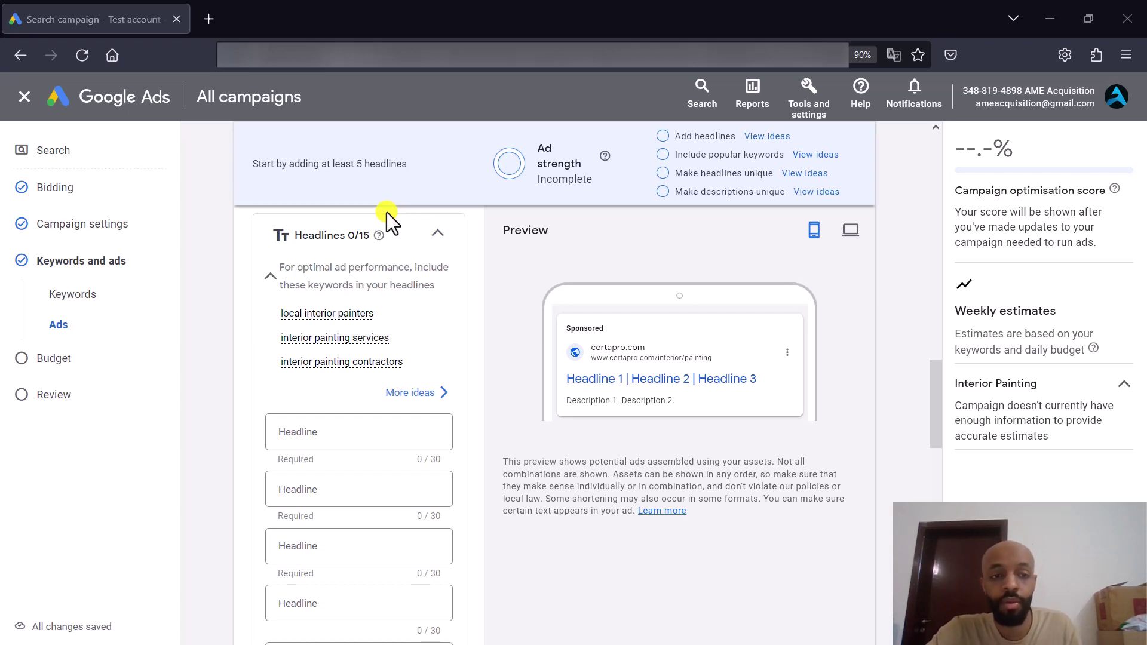
Enter Pennsylvania CertaPro Painters as the ad's first headline, building on the suggested CertaPro Painters idea
left_click(310, 429)
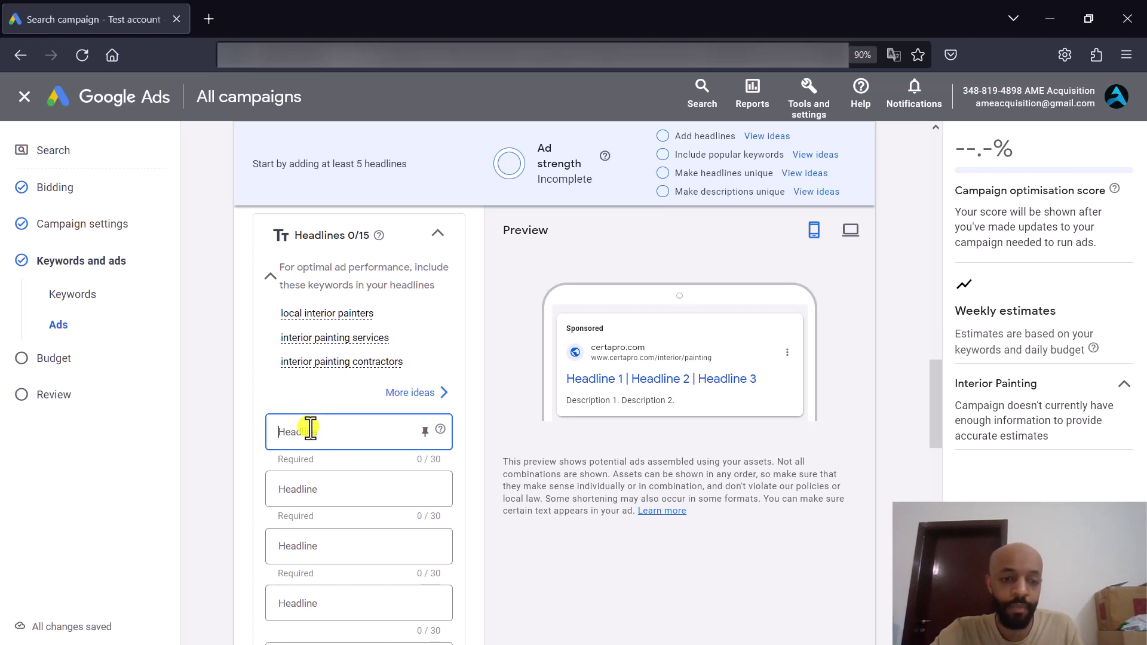
left_click(333, 96)
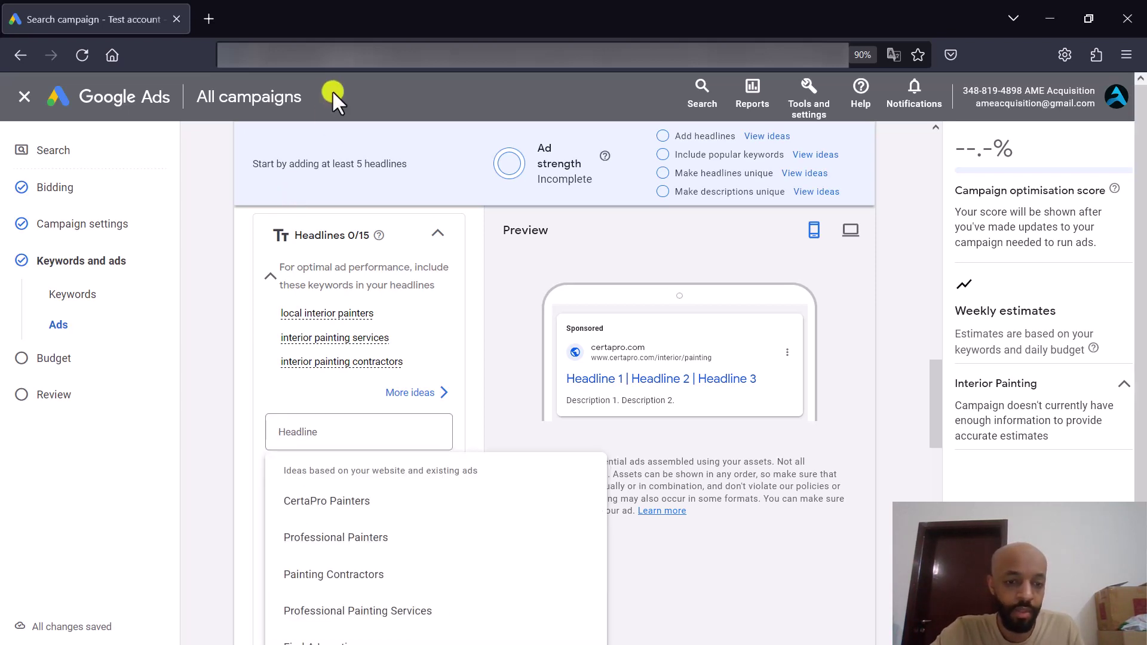
left_click(293, 432)
left_click(299, 432)
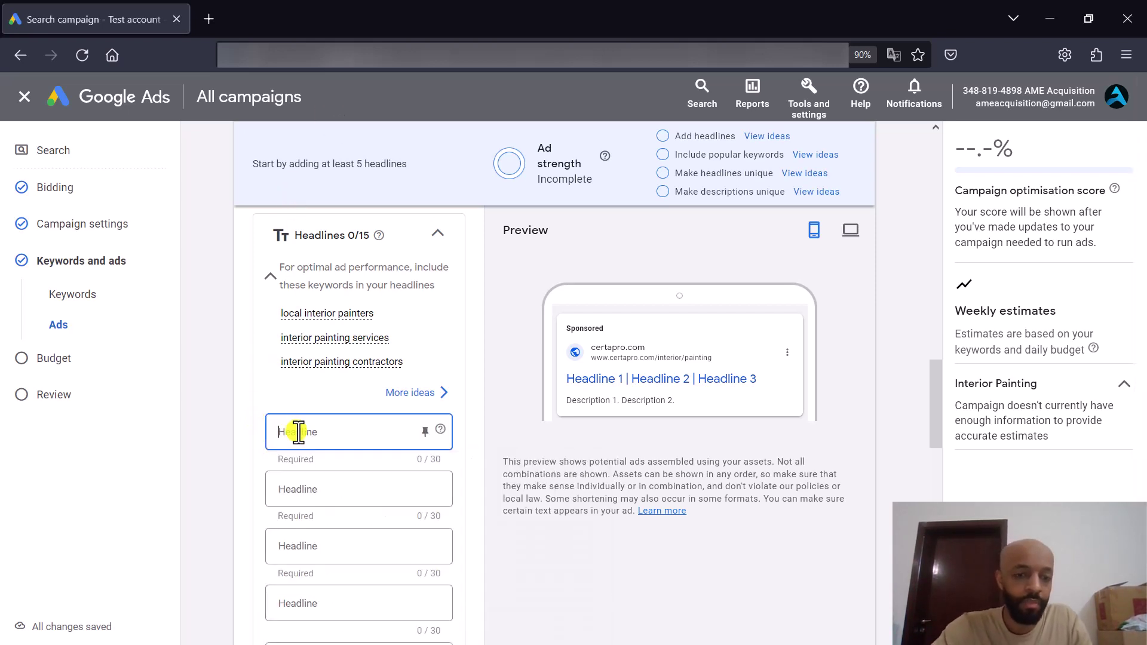
type("Cer")
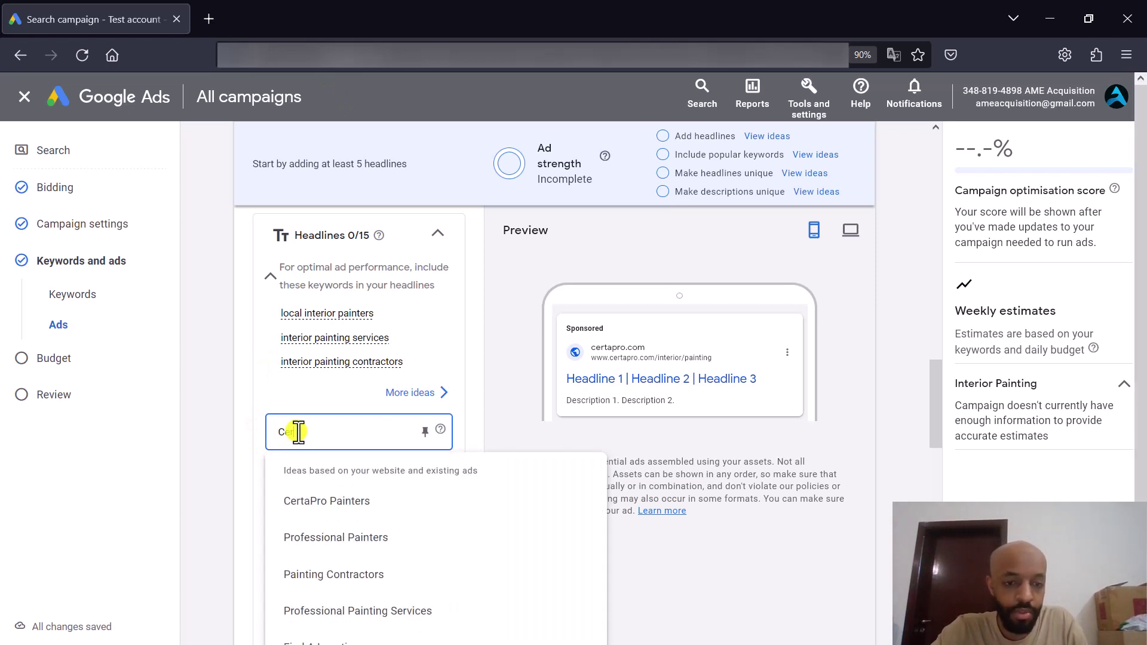
left_click(310, 502)
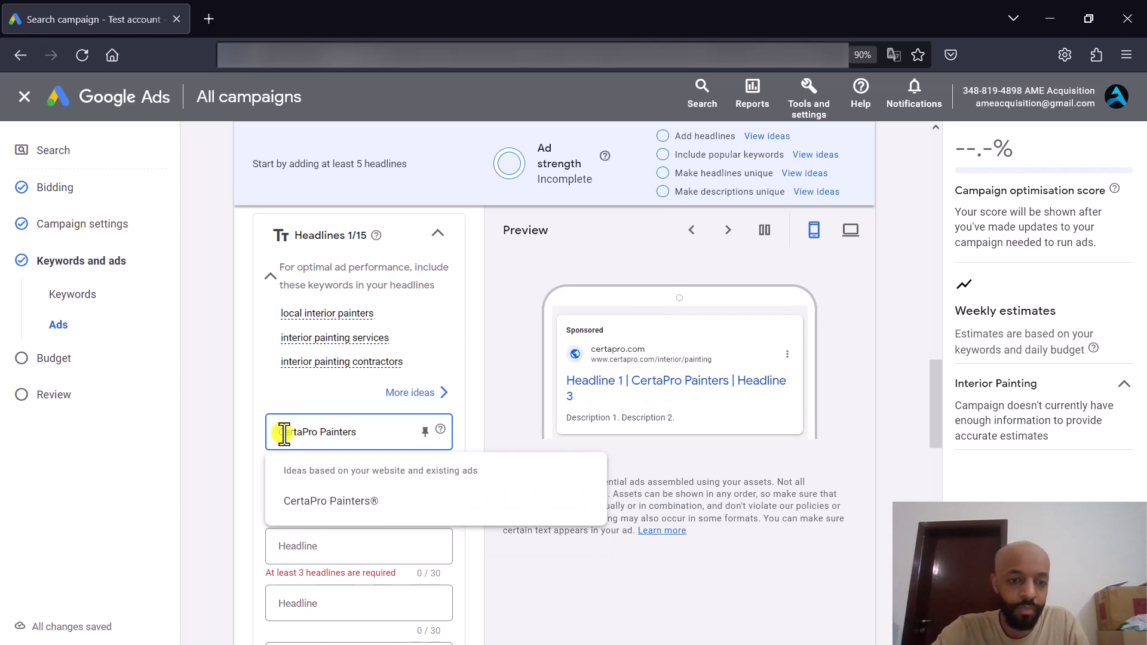
type("Penns")
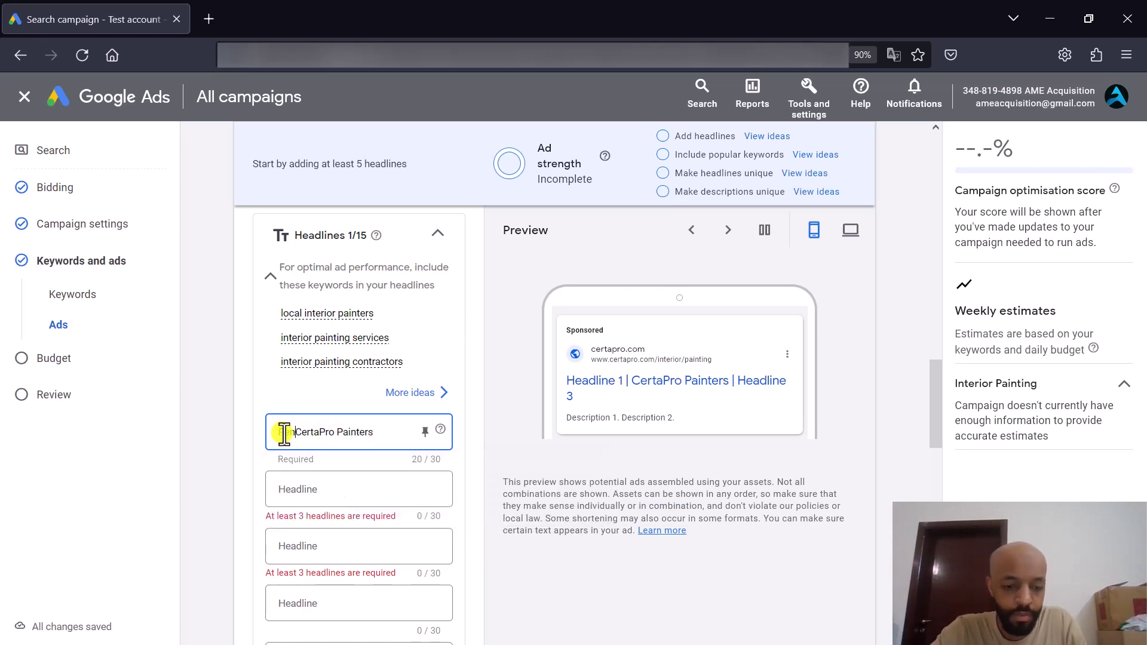
type("ylvania")
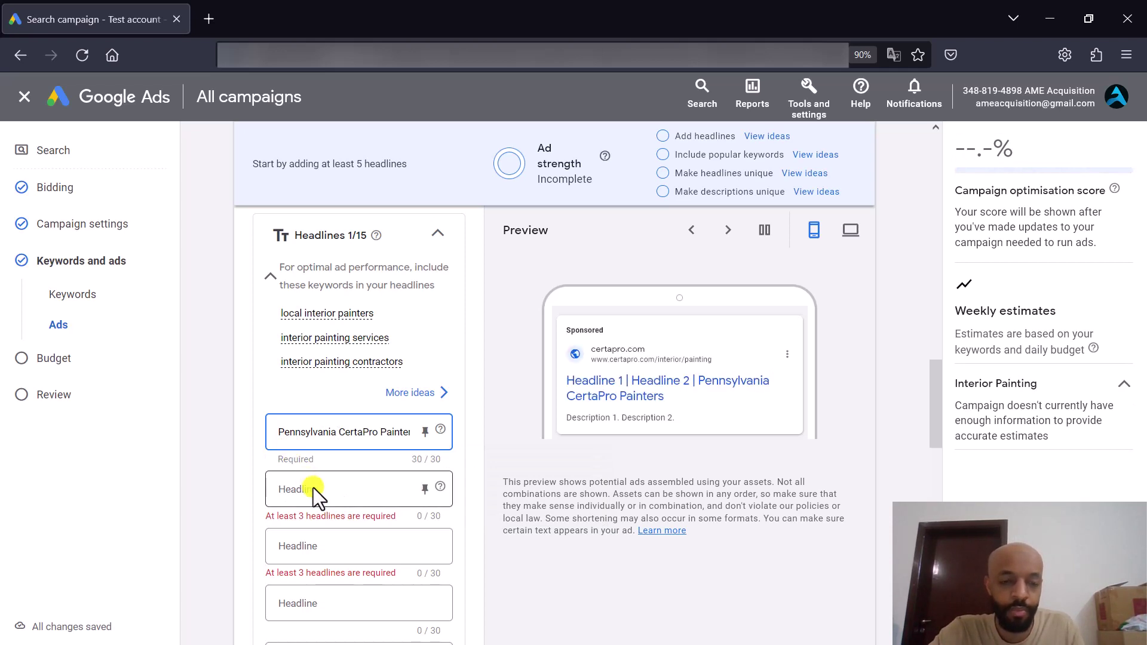
Enter #1 Interior Painters as the ad's second headline
left_click(340, 485)
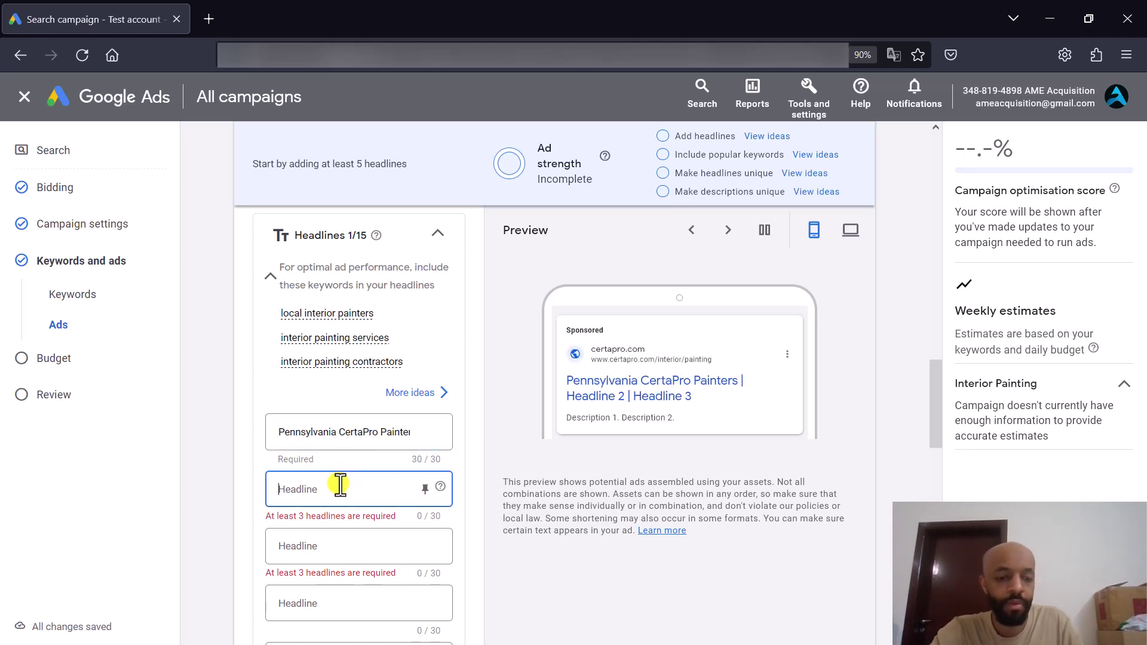
type("Inte")
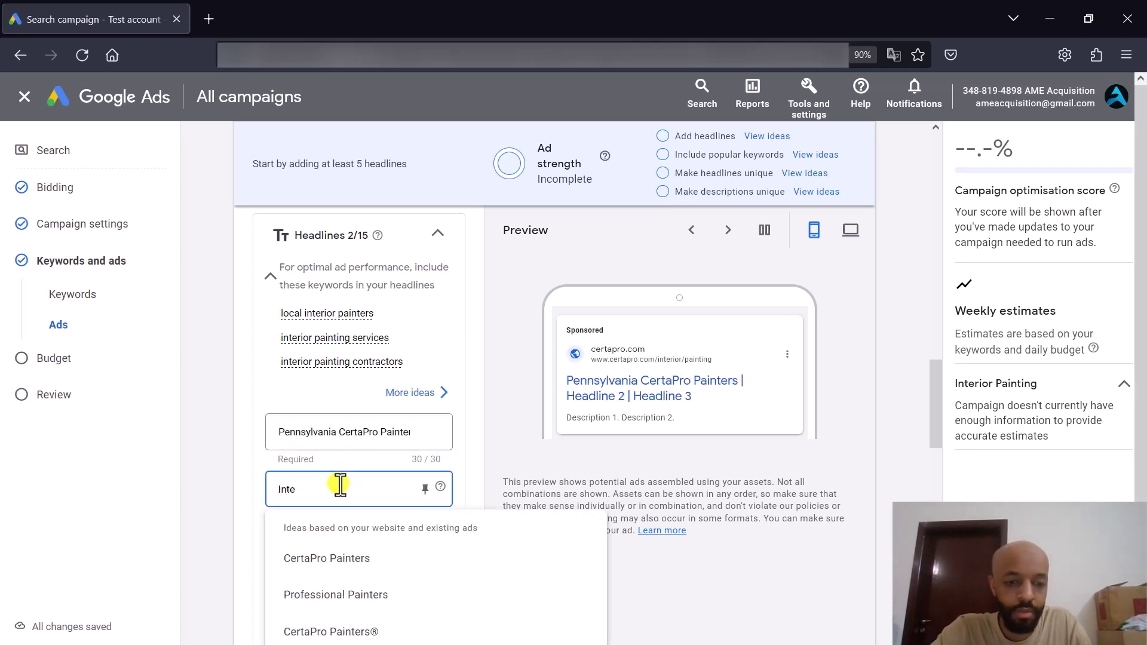
type("rior P")
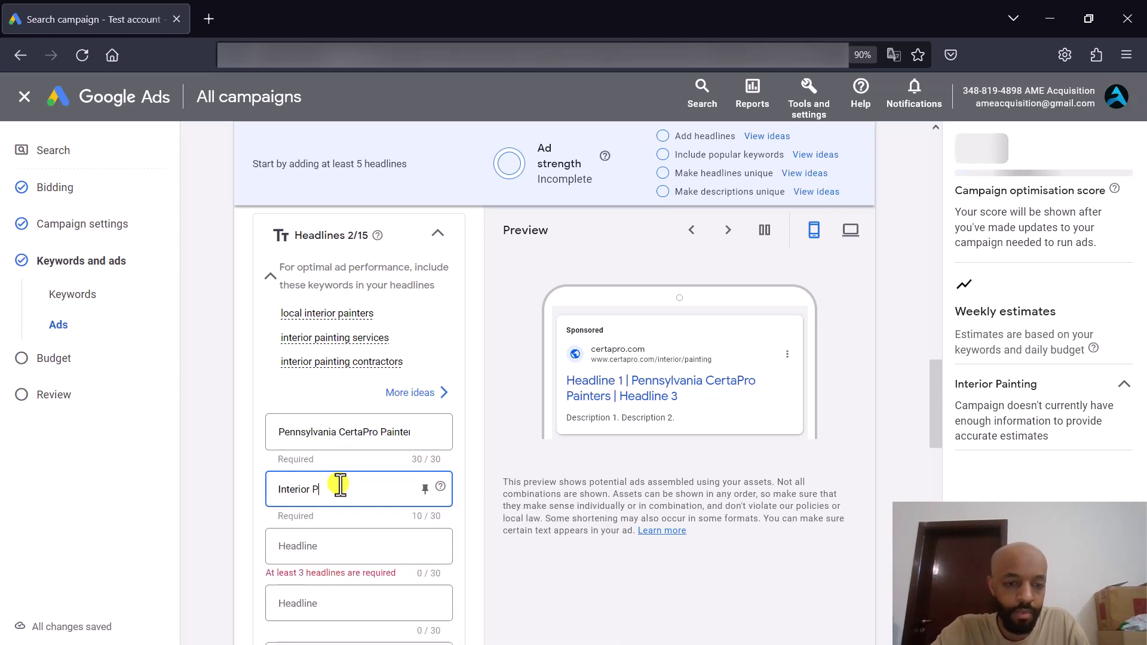
type("ainter")
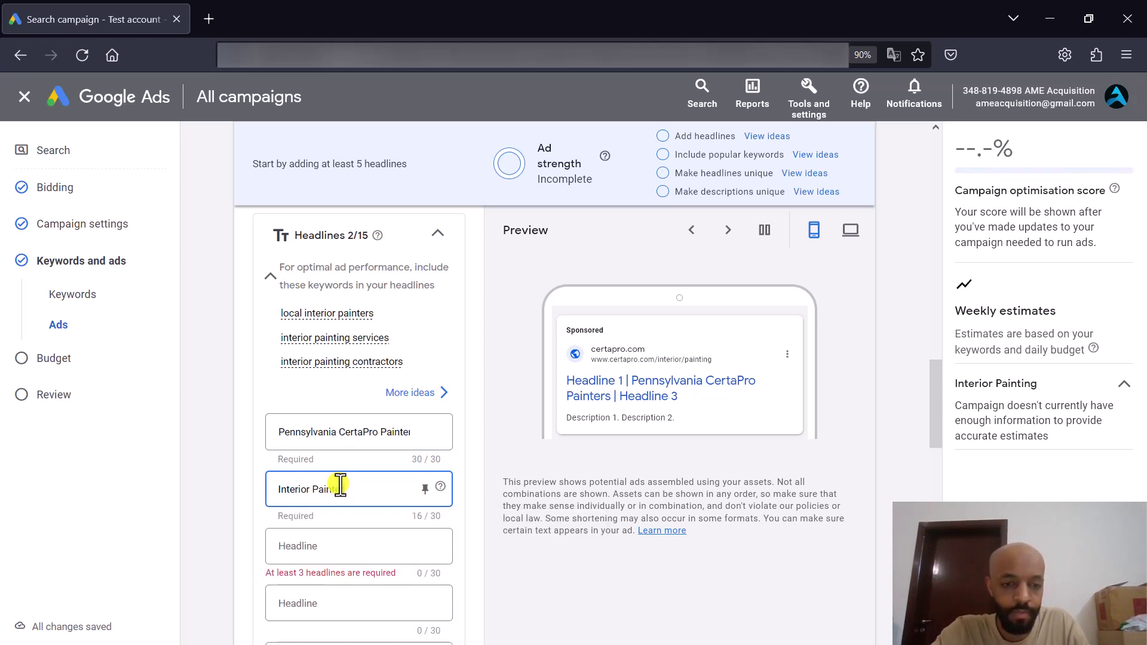
type("s")
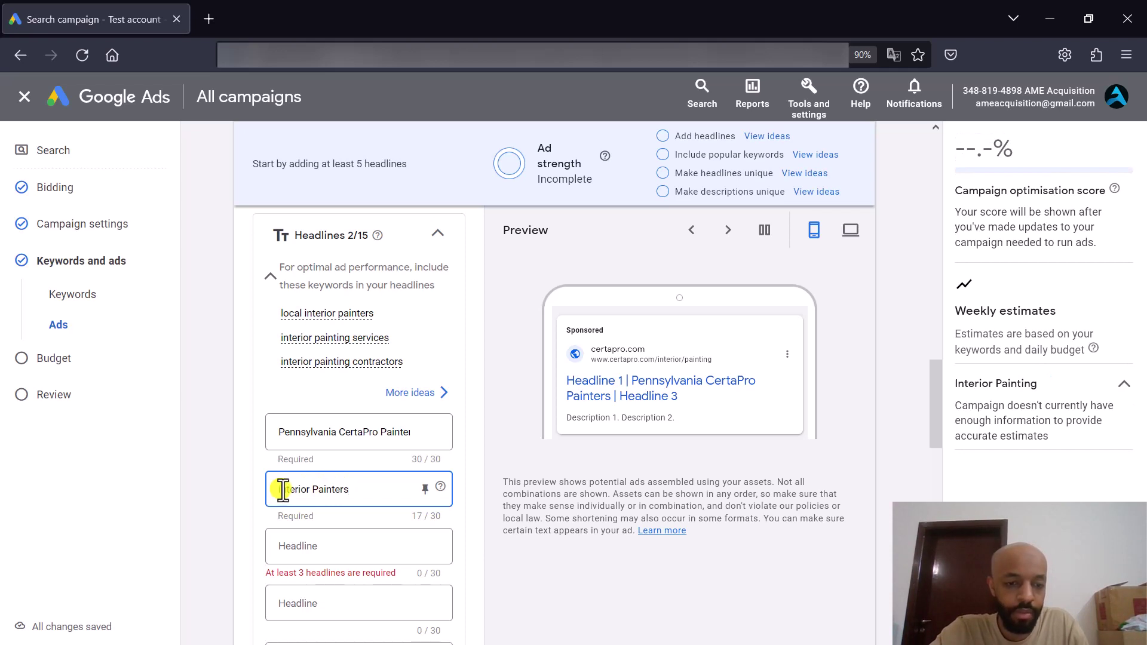
type("#")
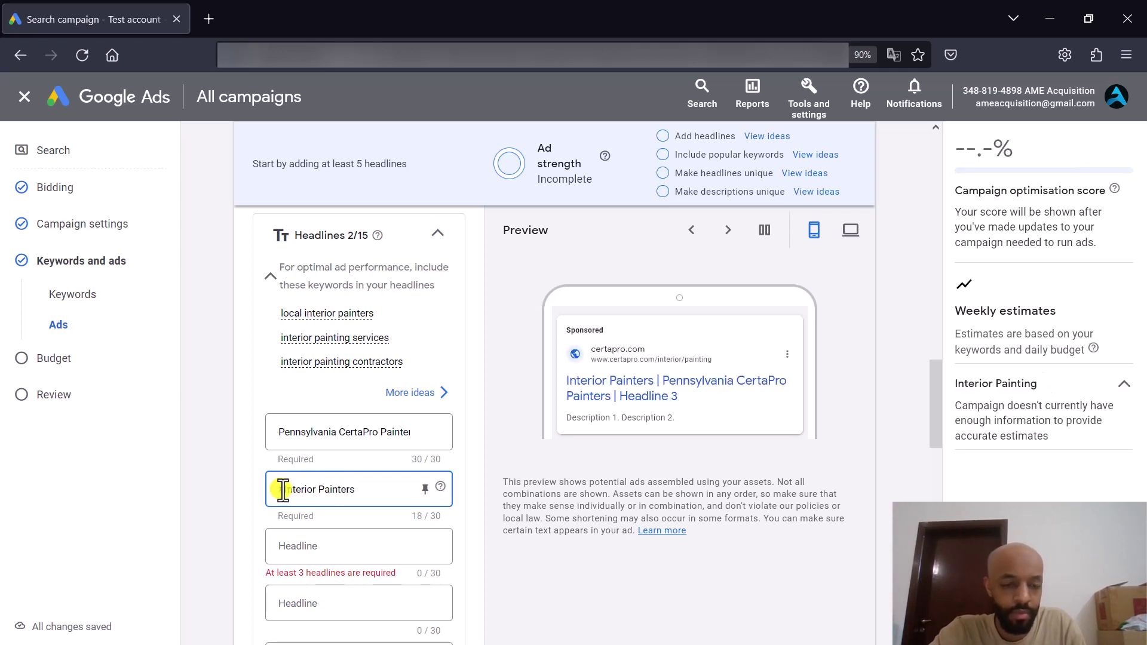
type("1")
Enter Professional Painting as the ad's third headline
left_click(308, 548)
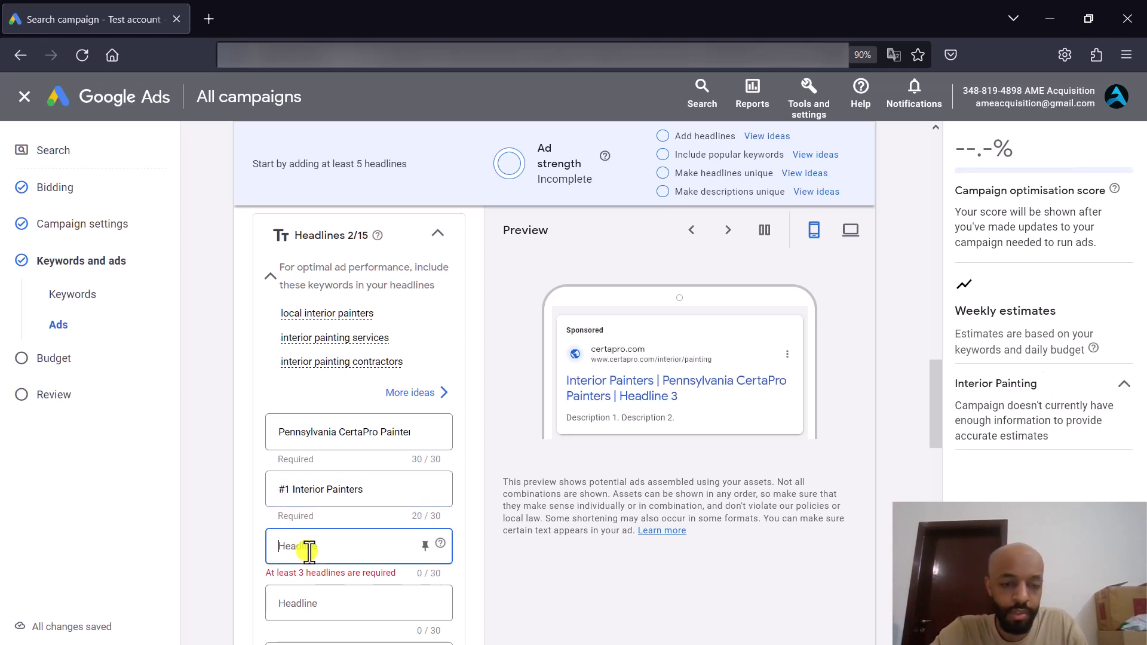
type("Prof")
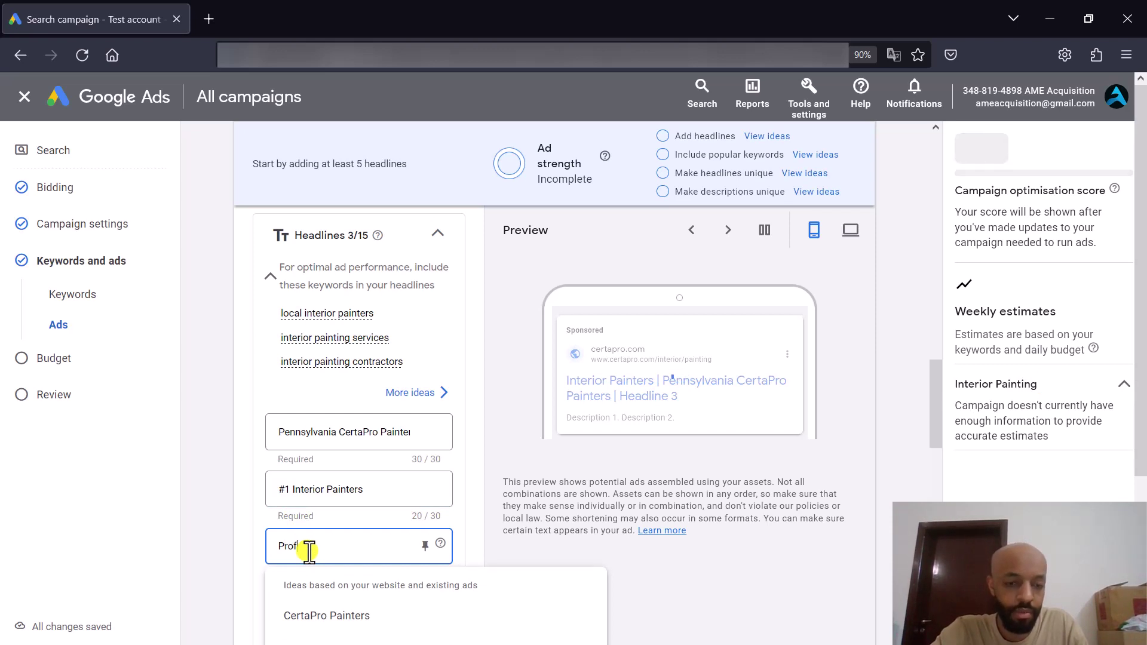
type("essional ")
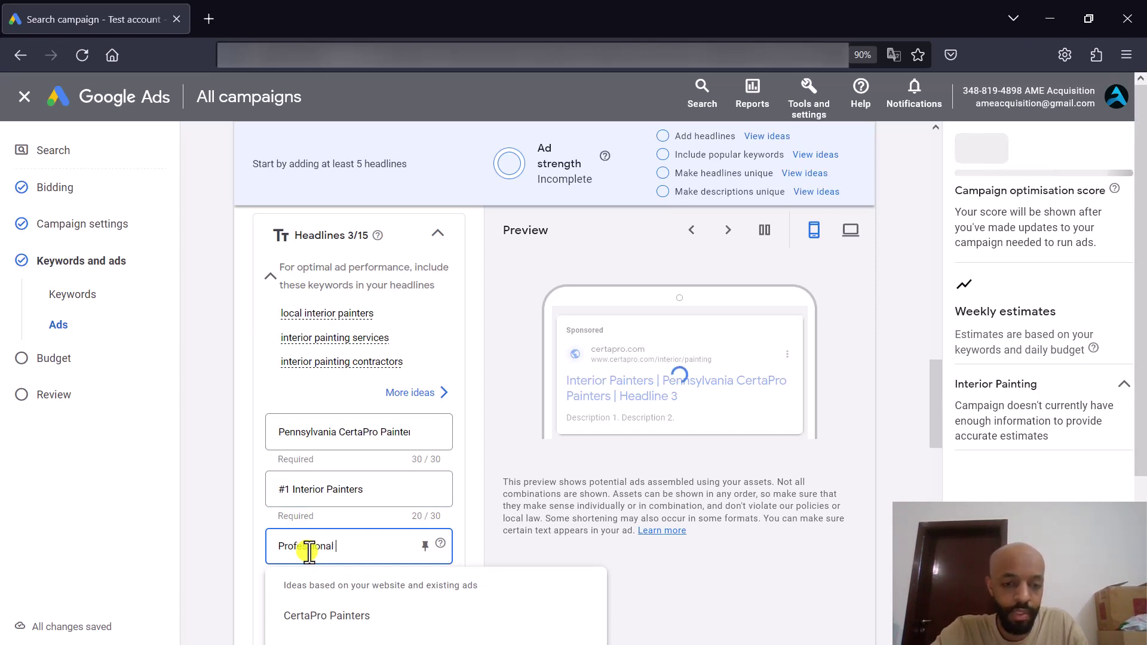
type("Pain")
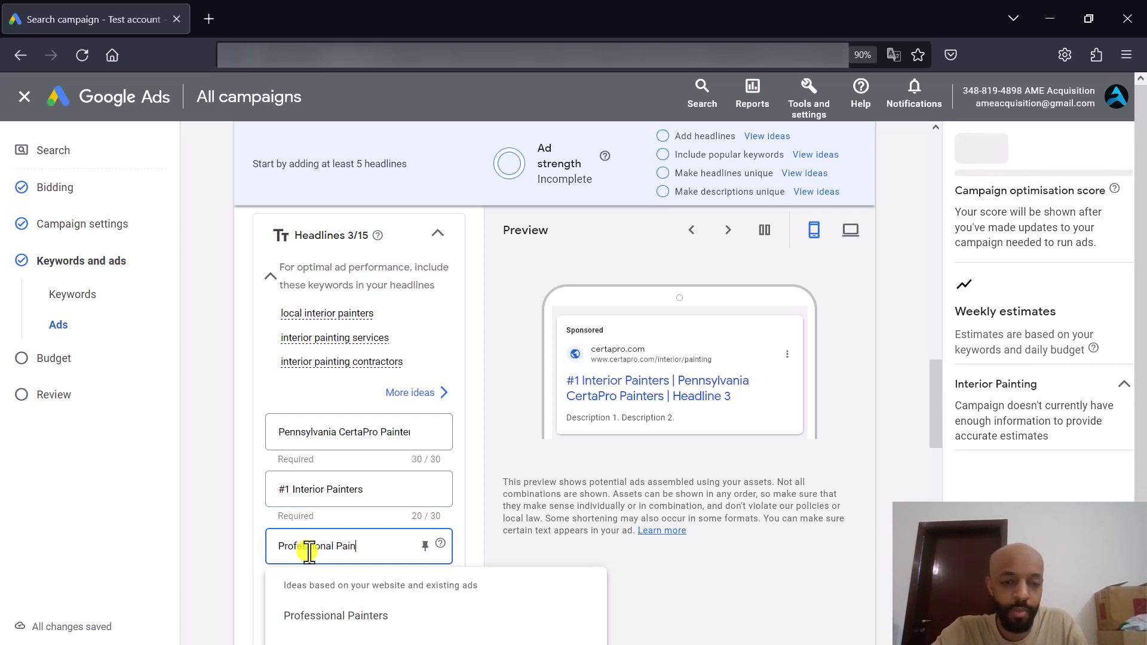
type("ting")
left_click(239, 513)
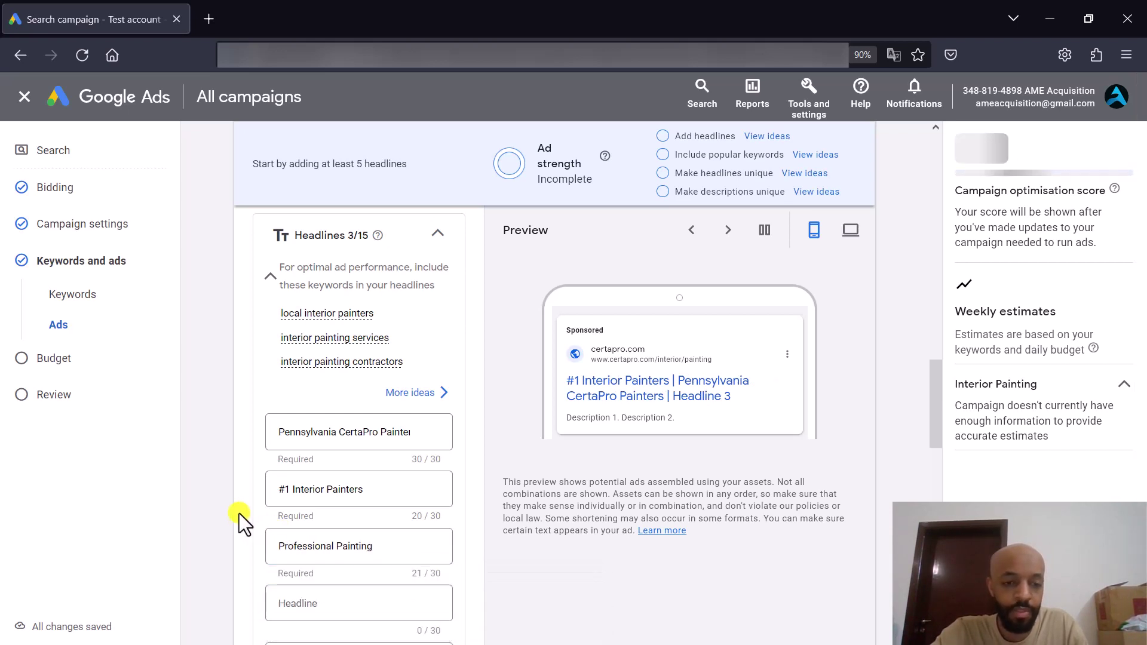
Enter Licensed & Insured as the ad's fourth headline
scroll(239, 513, "down", 3)
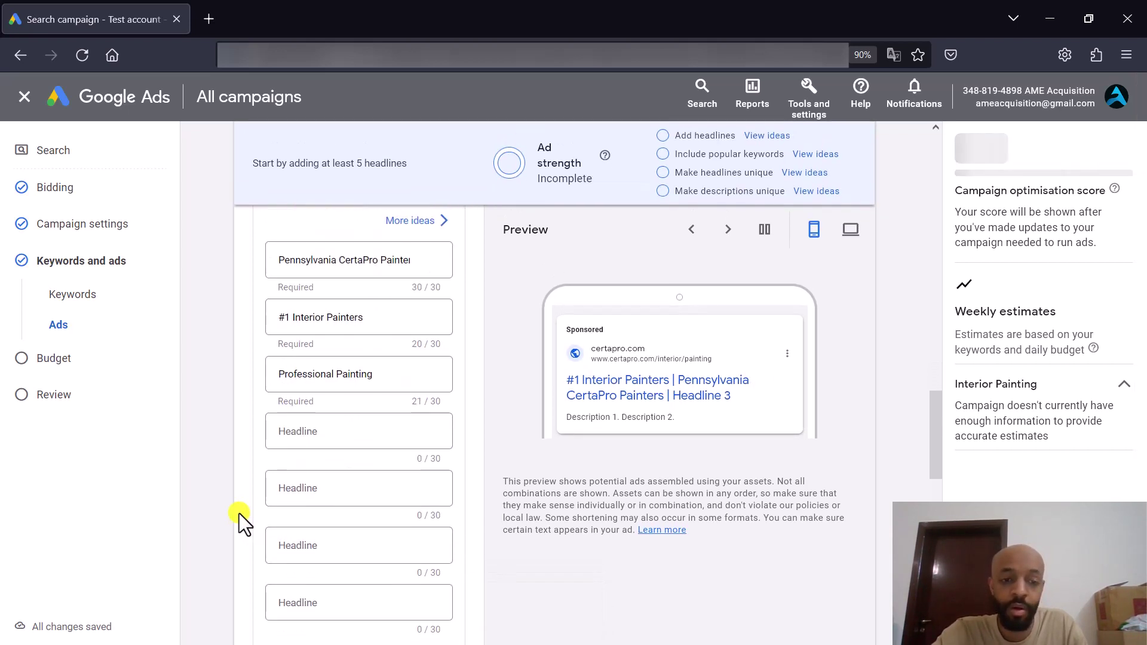
left_click(304, 429)
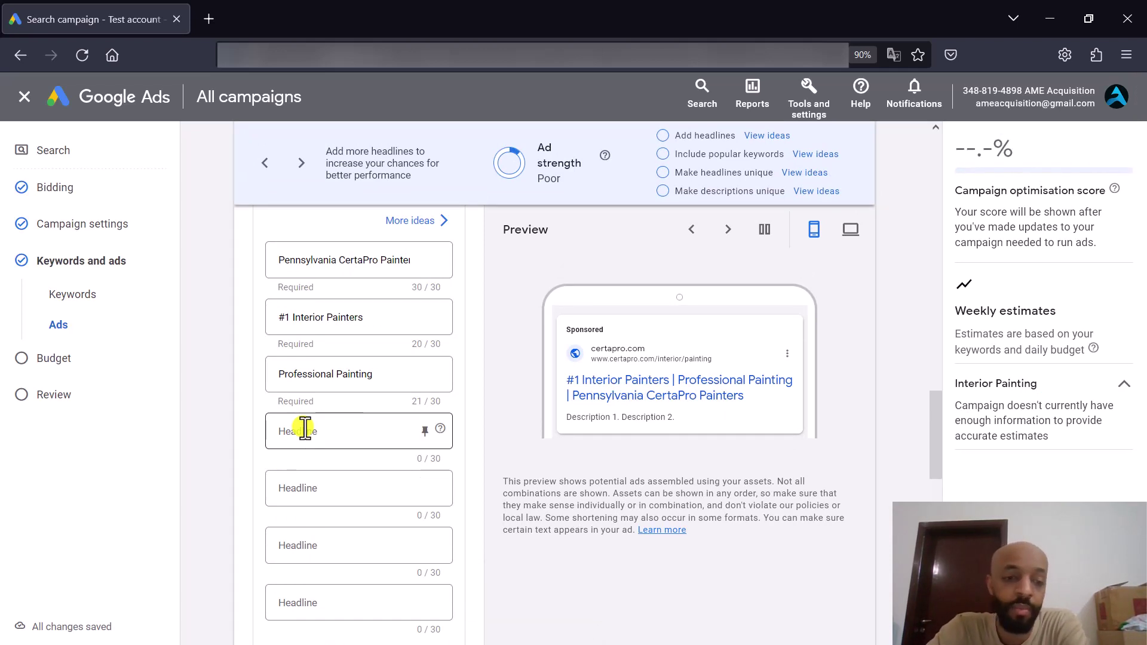
left_click(300, 430)
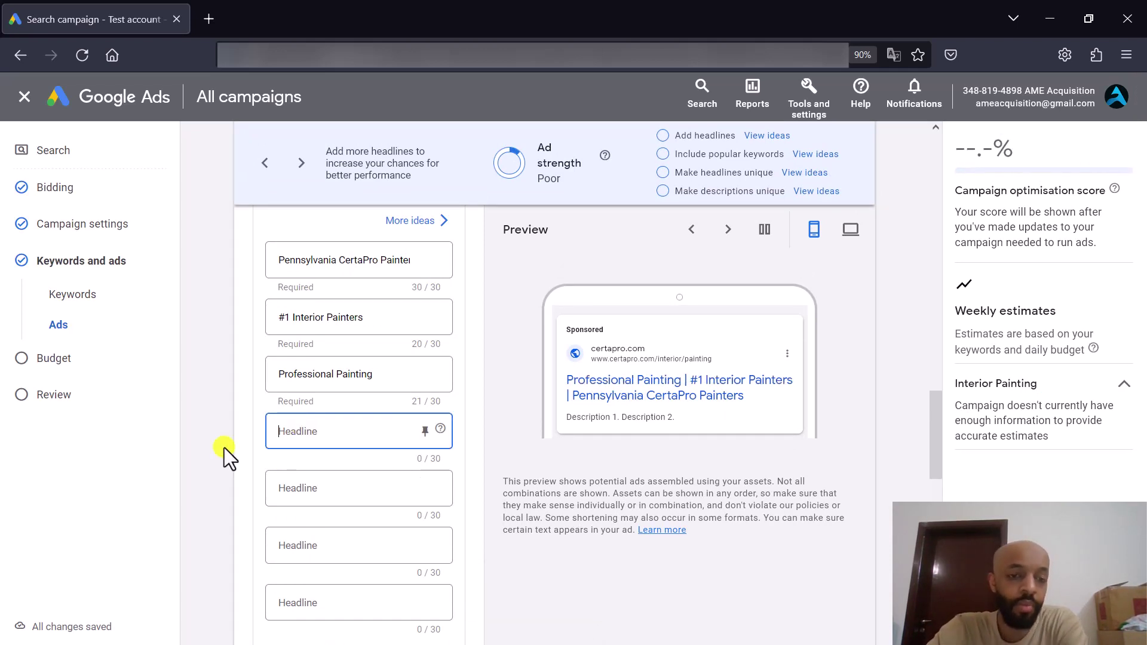
type("Licen")
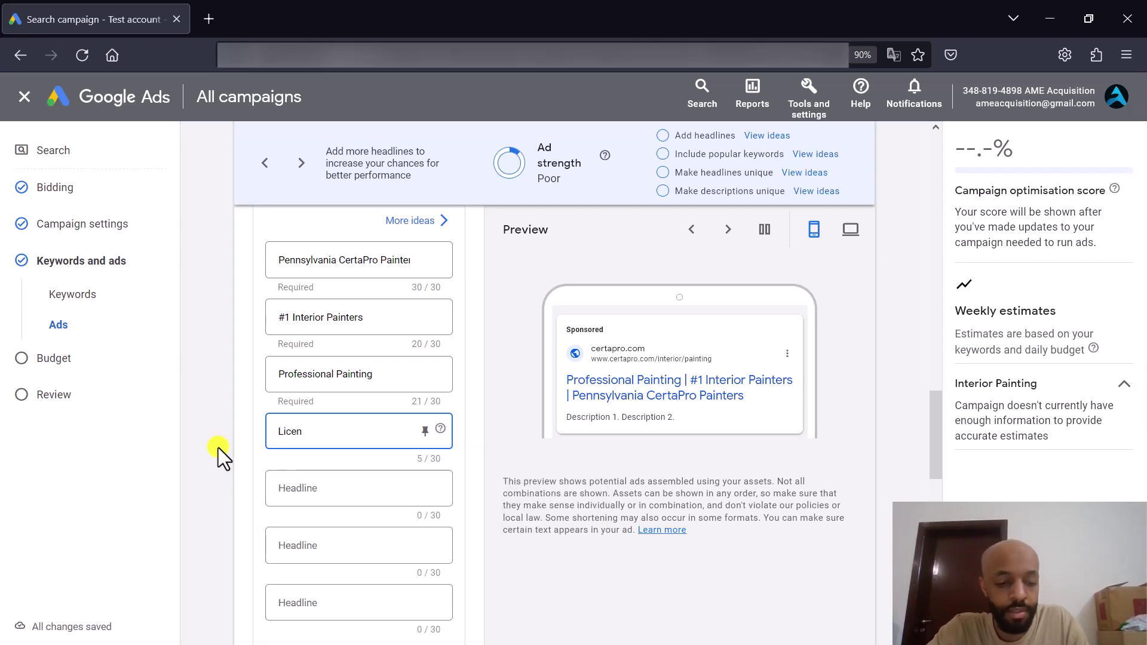
type("sed & IN")
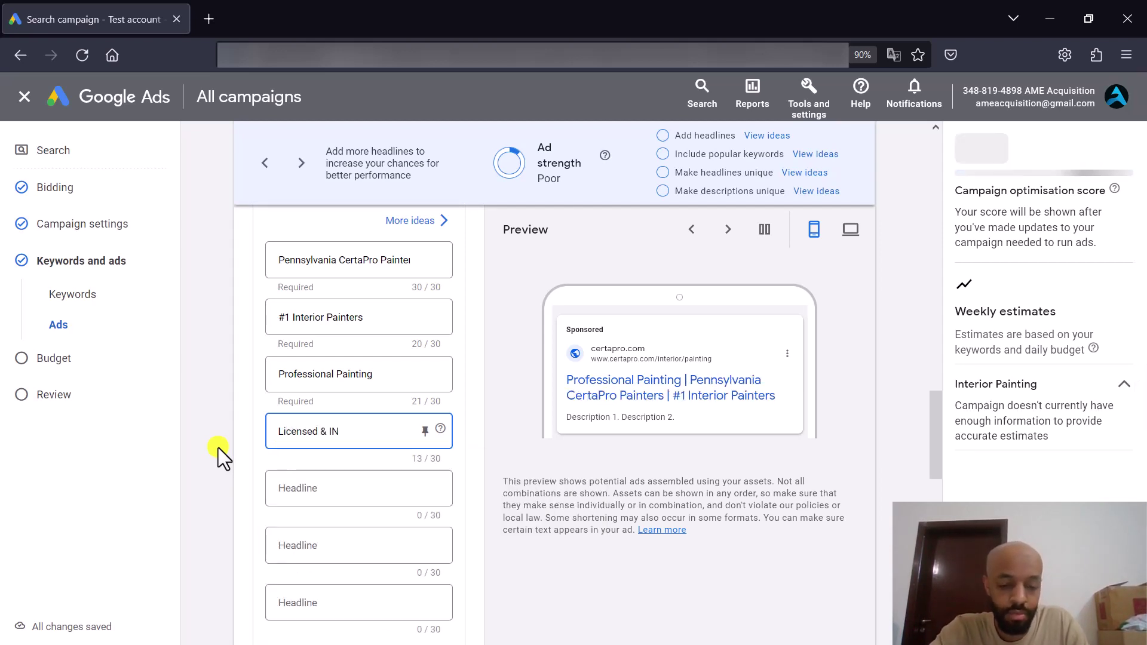
key("BackSpace")
type("nsured")
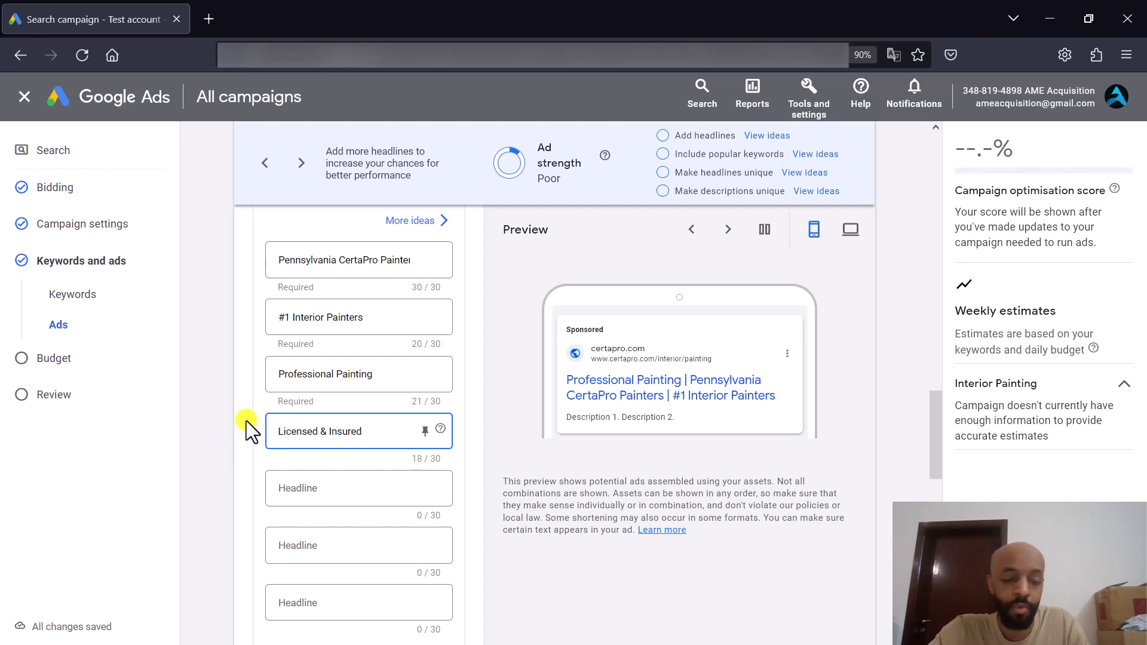
Enter Financing Up to 6 Months as the ad's fifth headline
left_click(297, 445)
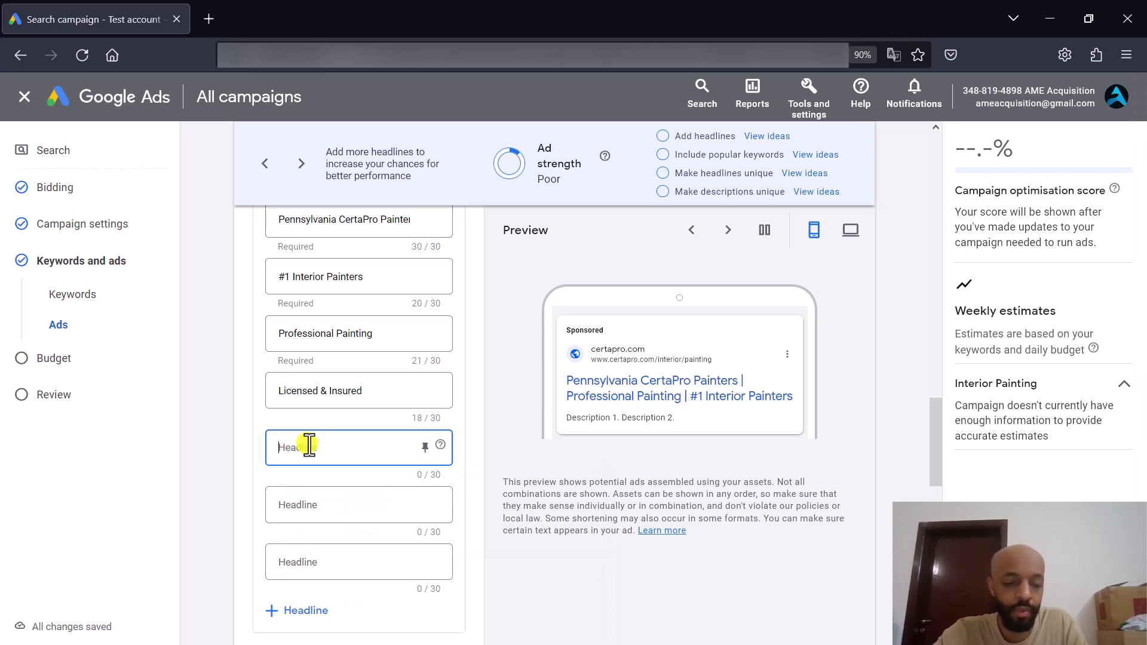
type("F")
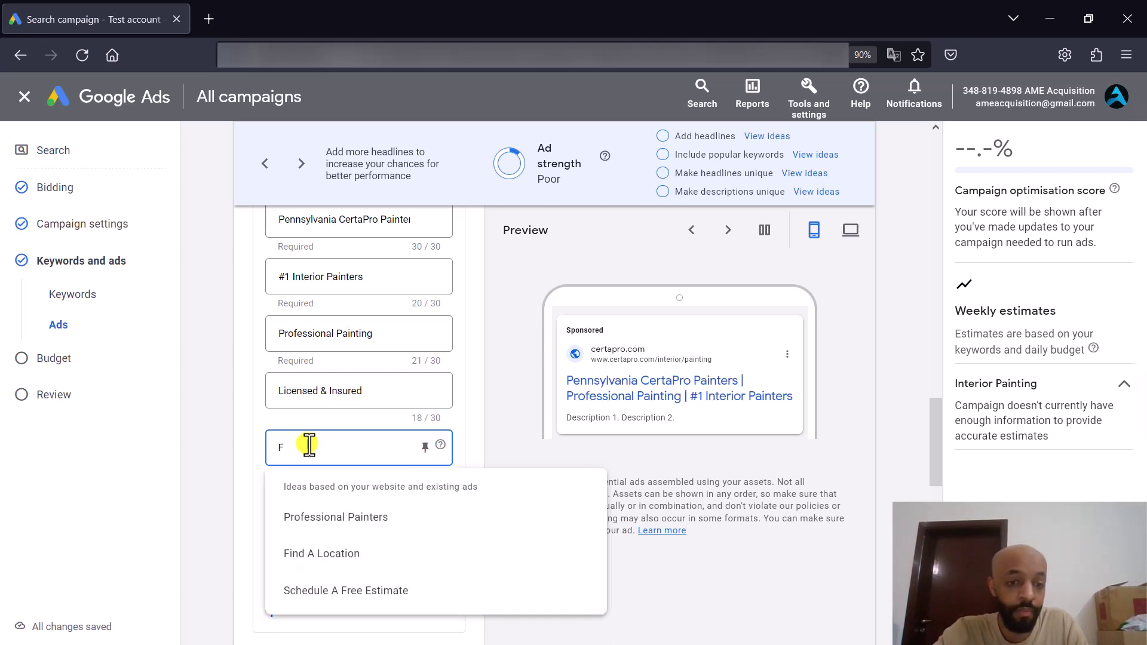
type("inancing")
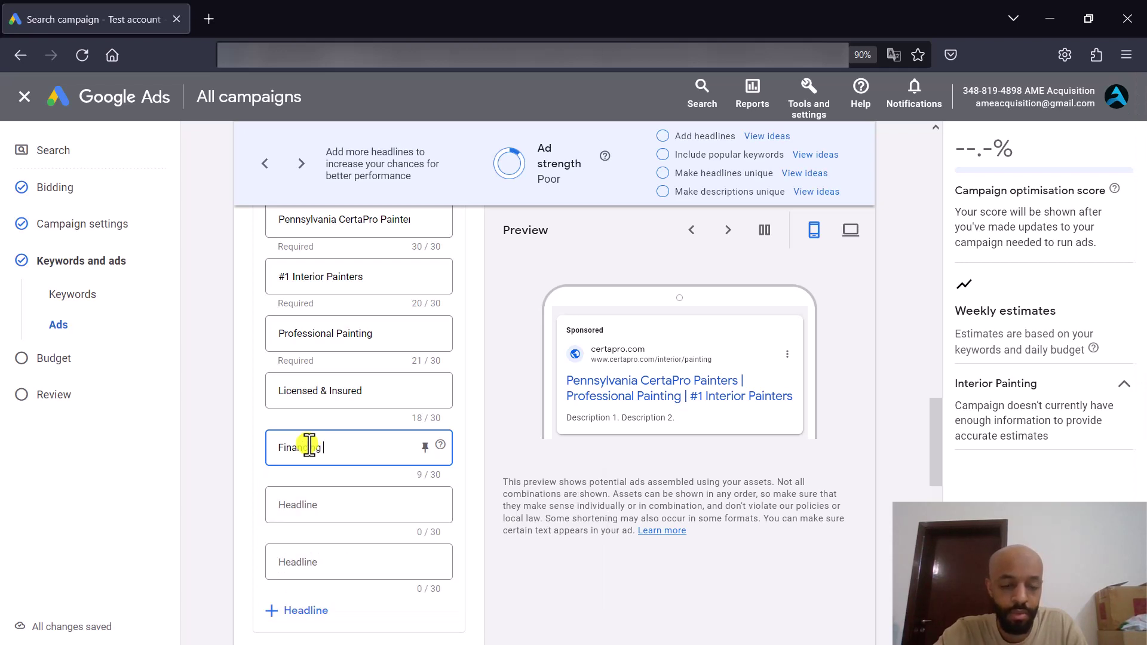
type(" up")
key("BackSpace")
key("BackSpace")
type("Up To 6 Month")
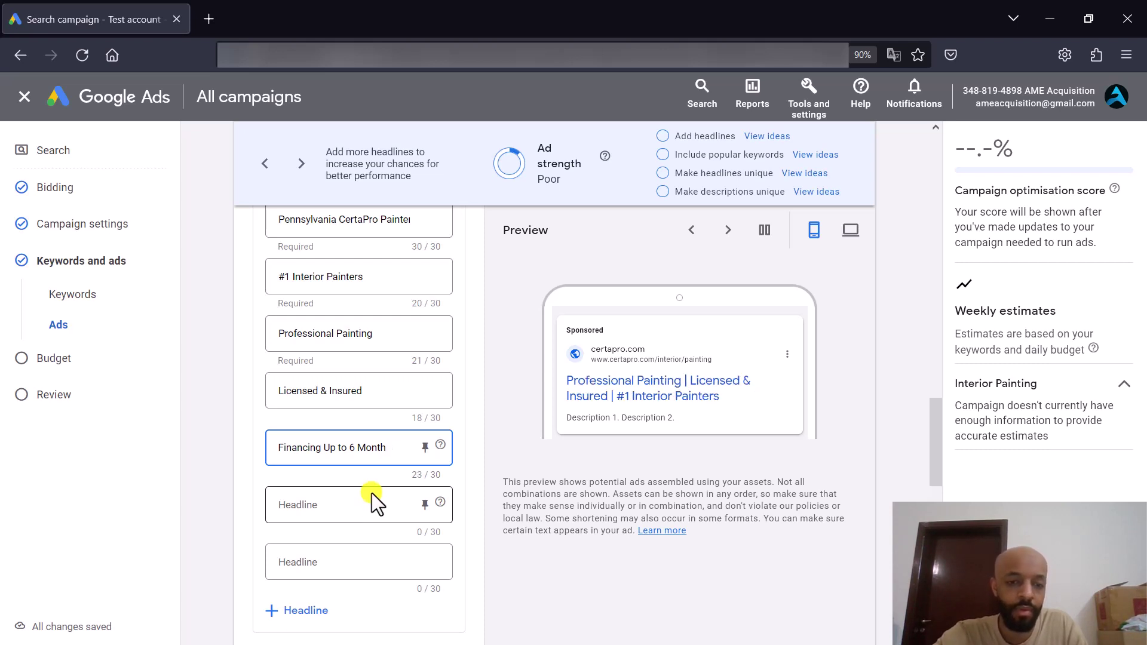
type("s")
left_click(345, 501)
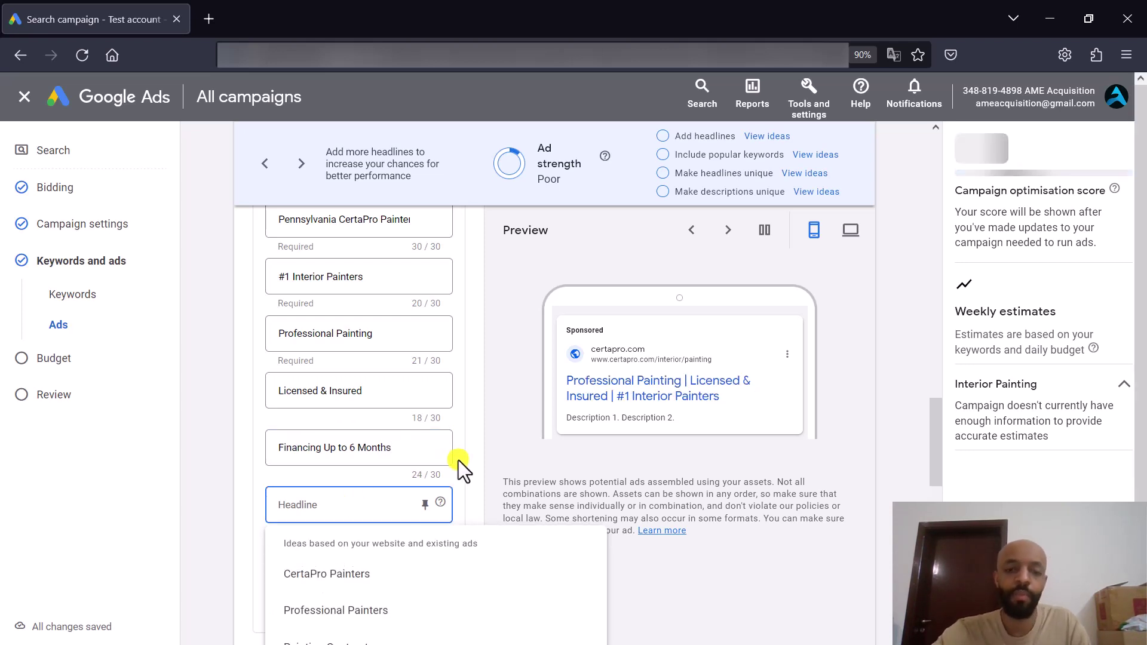
left_click(507, 421)
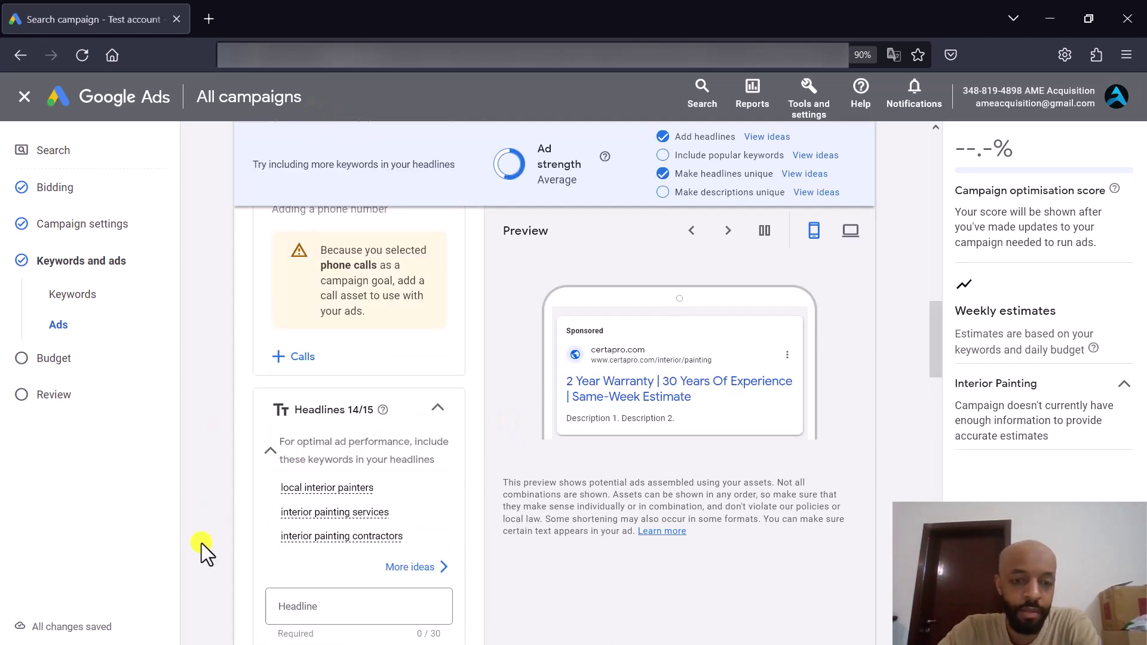
Add a location insertion to the empty first headline, using the Town/City format with Pennsylvania as default text
left_click(311, 609)
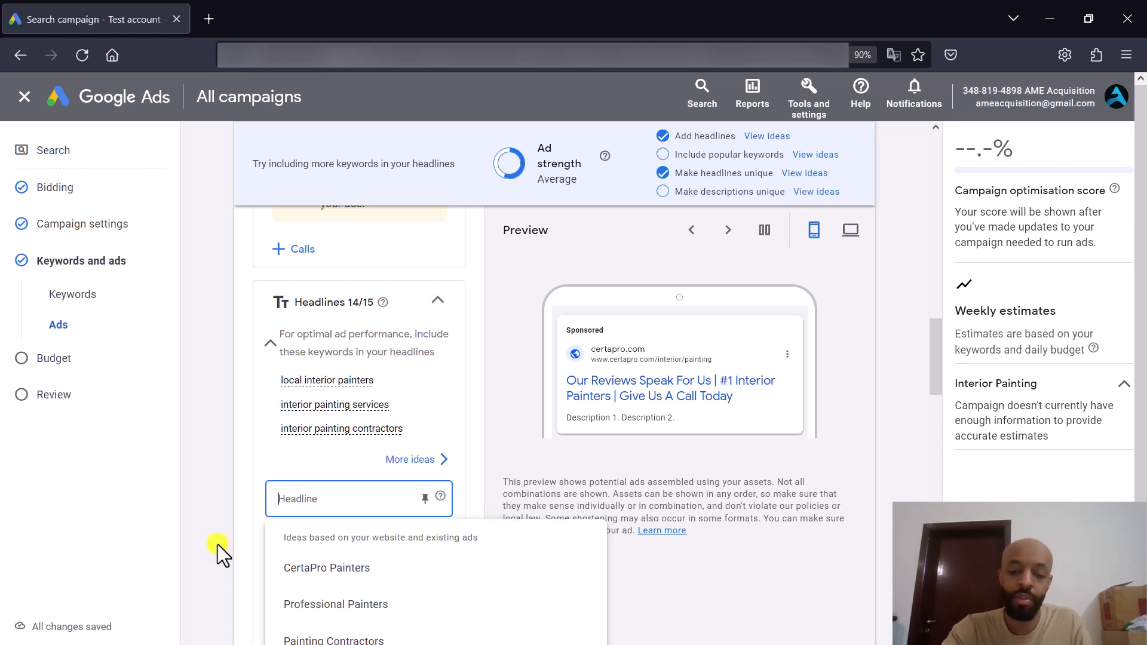
type("{")
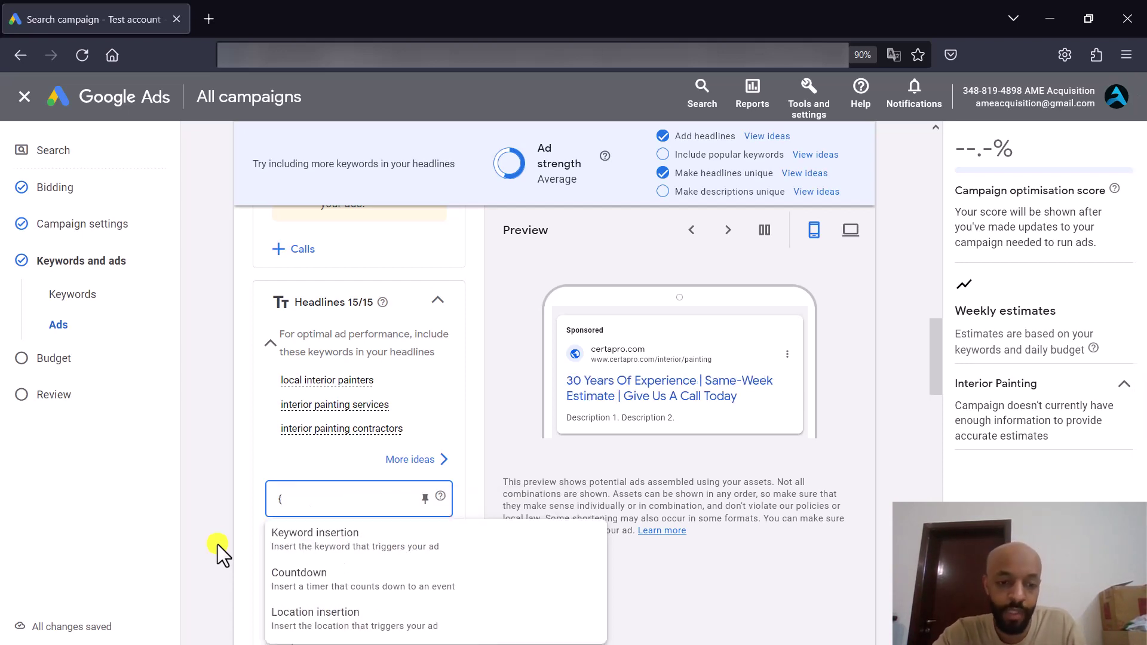
left_click(321, 615)
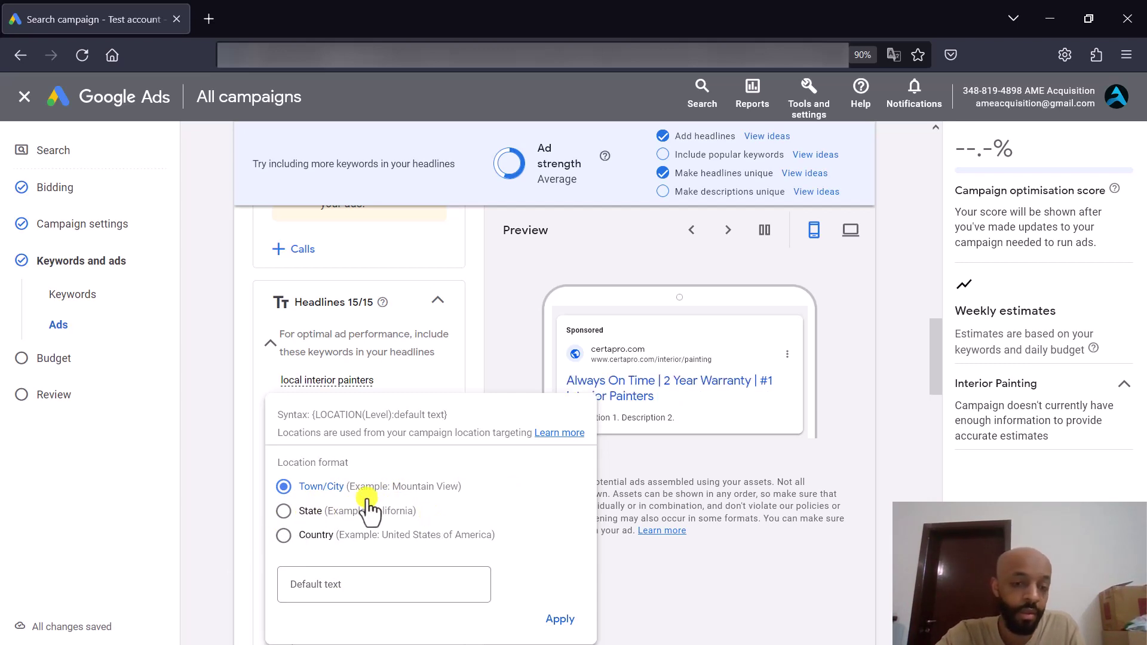
left_click(326, 585)
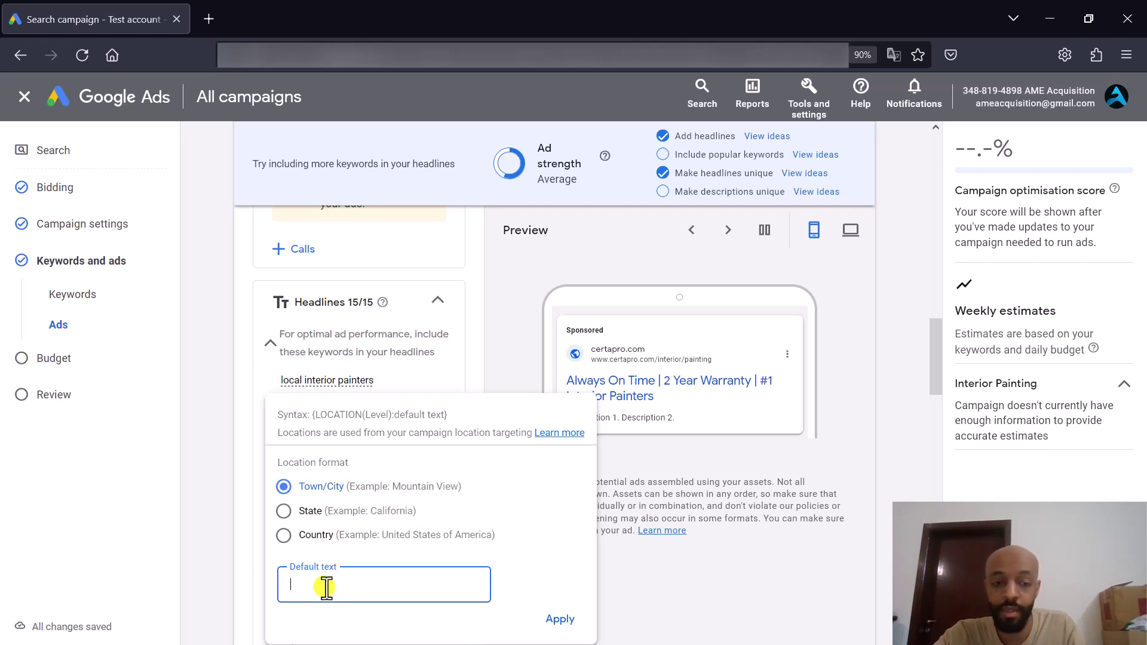
type("Pennsylvania")
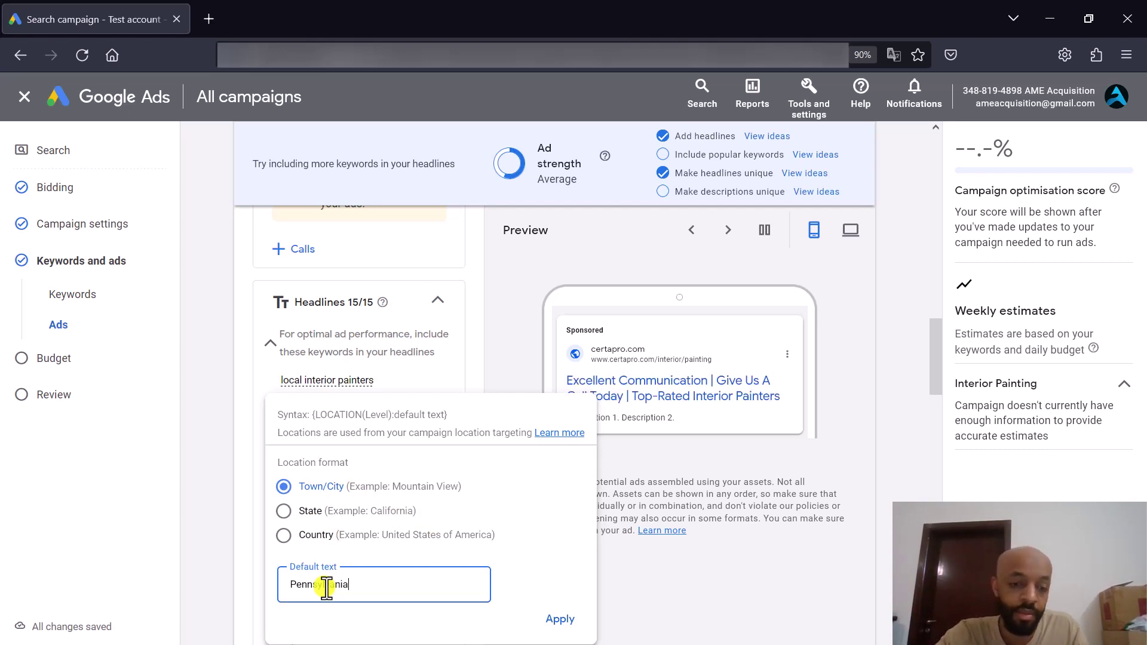
left_click(435, 551)
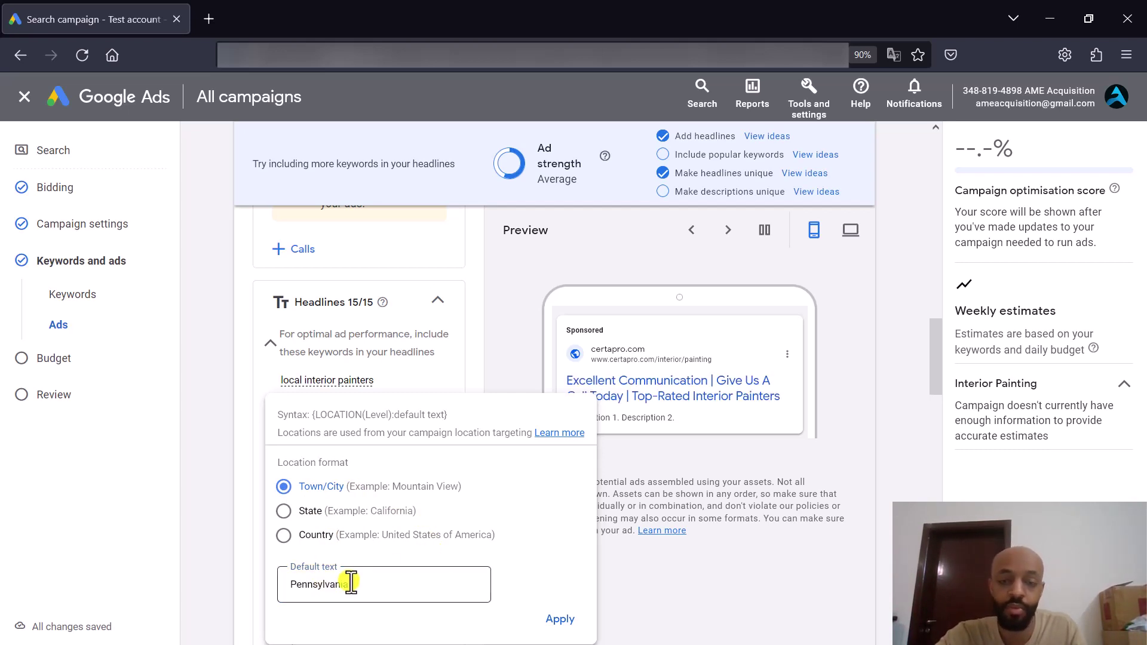
left_click(563, 618)
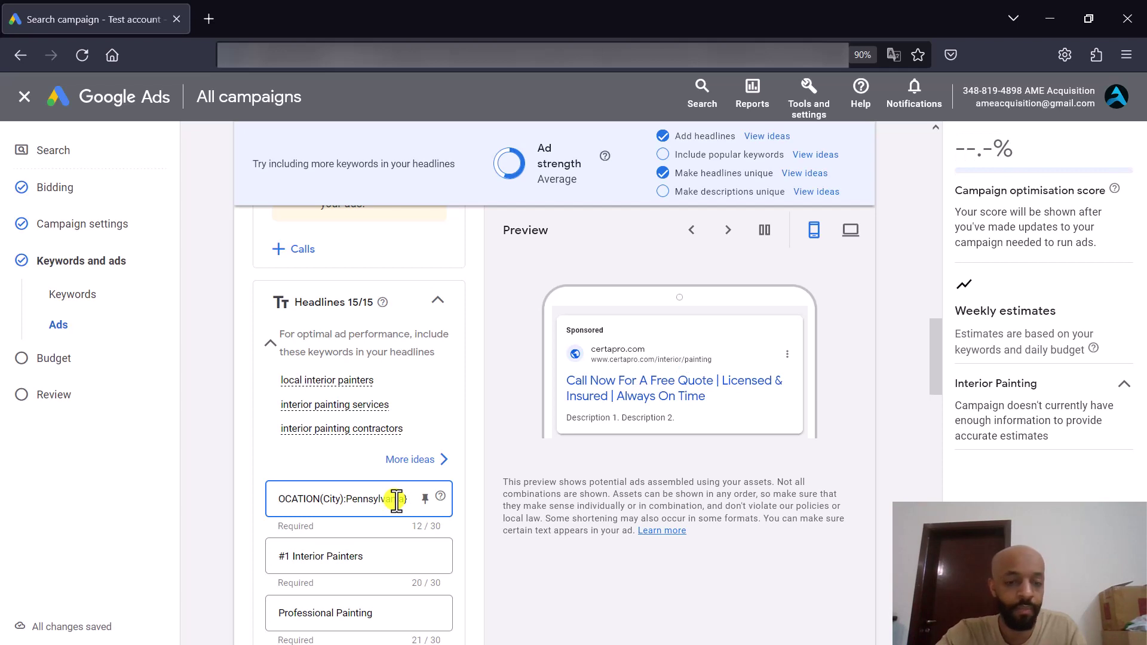
Add #1 before and Painters after the location insertion so the first headline reads #1 {LOCATION(City):Pennsylvania} Painters
type("P")
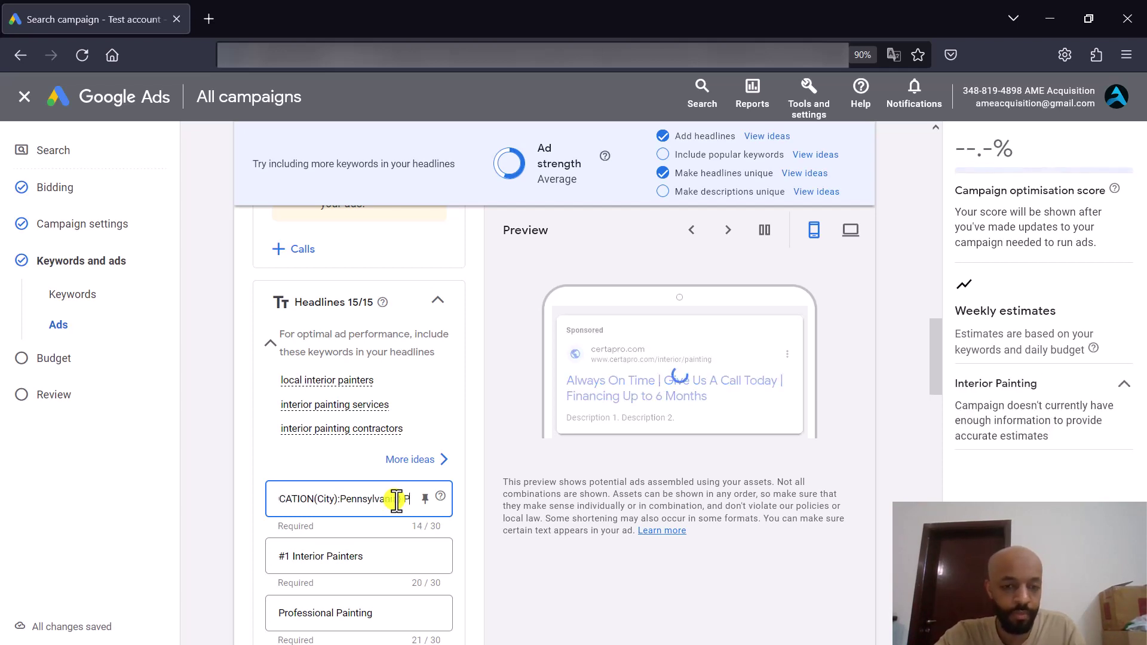
type("ainters")
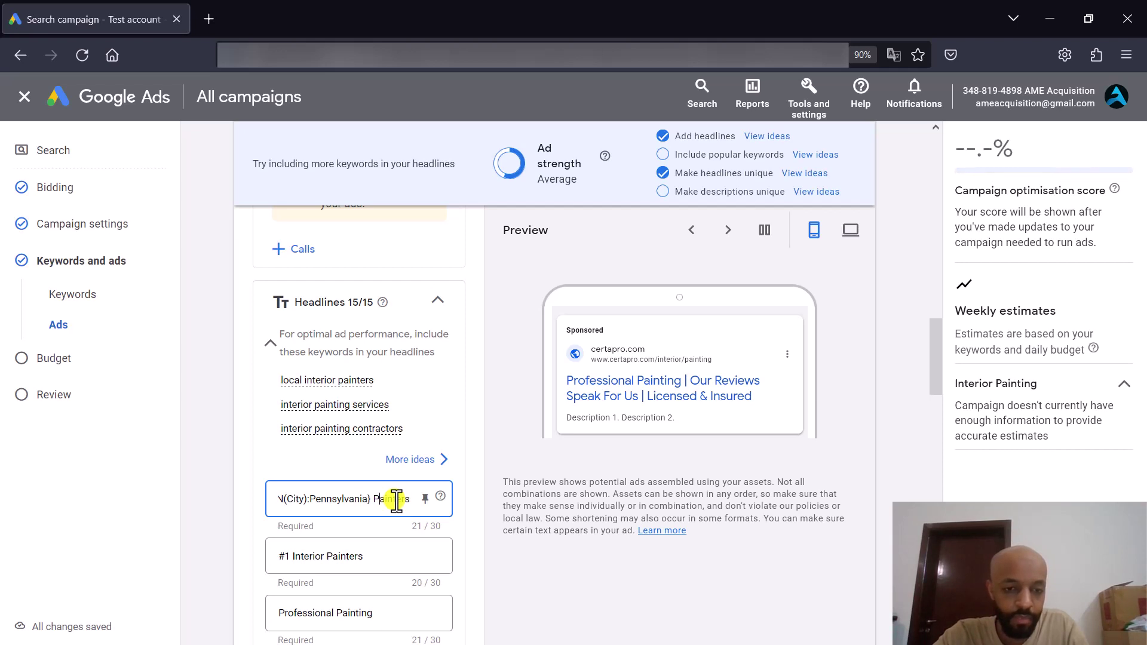
left_click(396, 500)
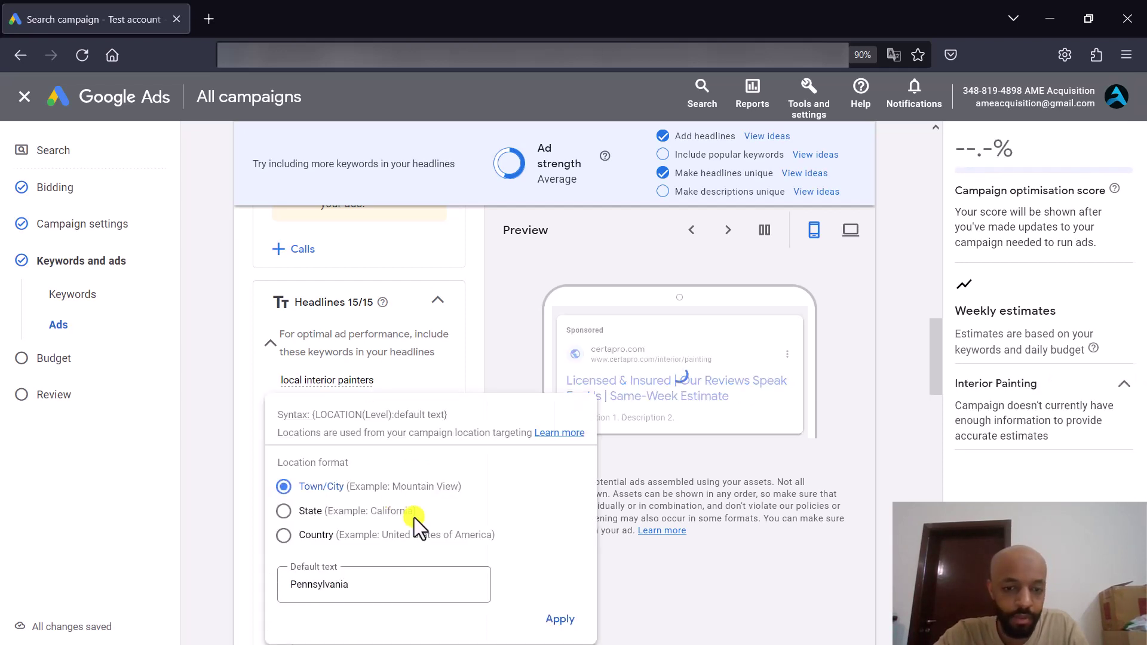
left_click(557, 619)
type("#1 {LOCATION(City):Pennsylva")
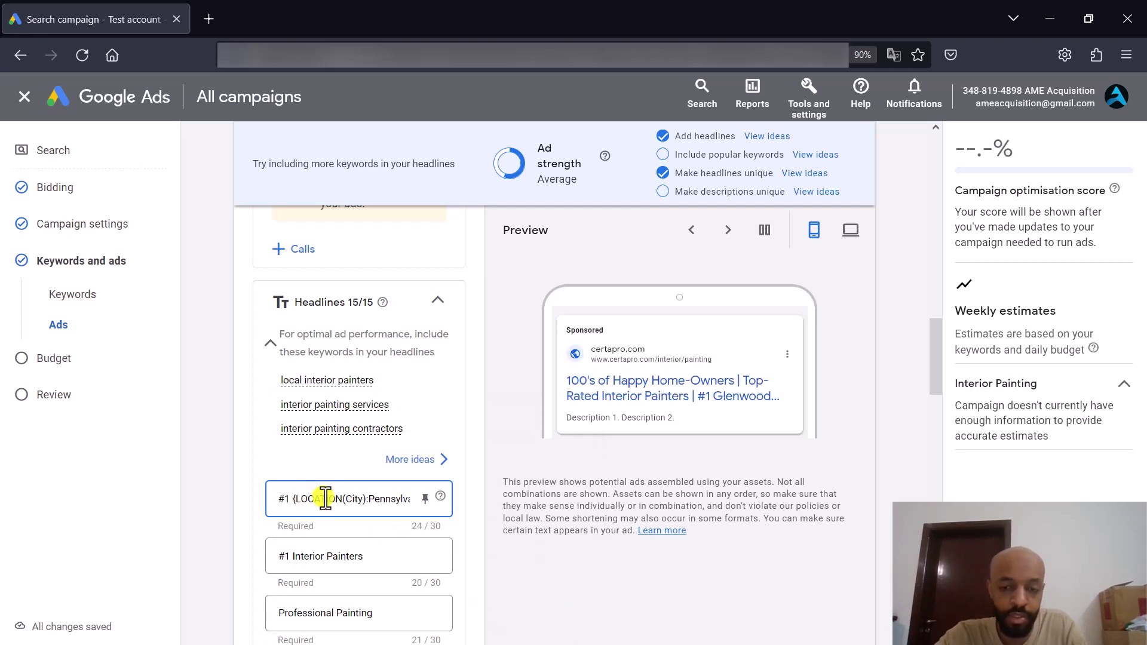
Pause the rotating ad preview and pin the location headline to show only in position 1
left_click(762, 230)
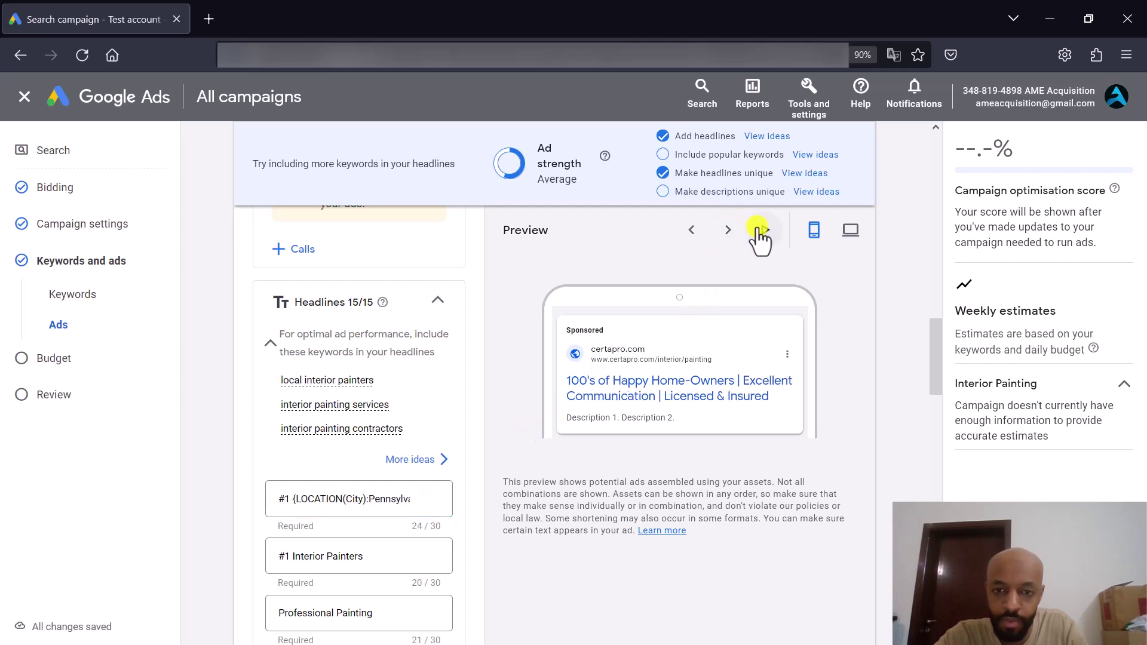
left_click(425, 498)
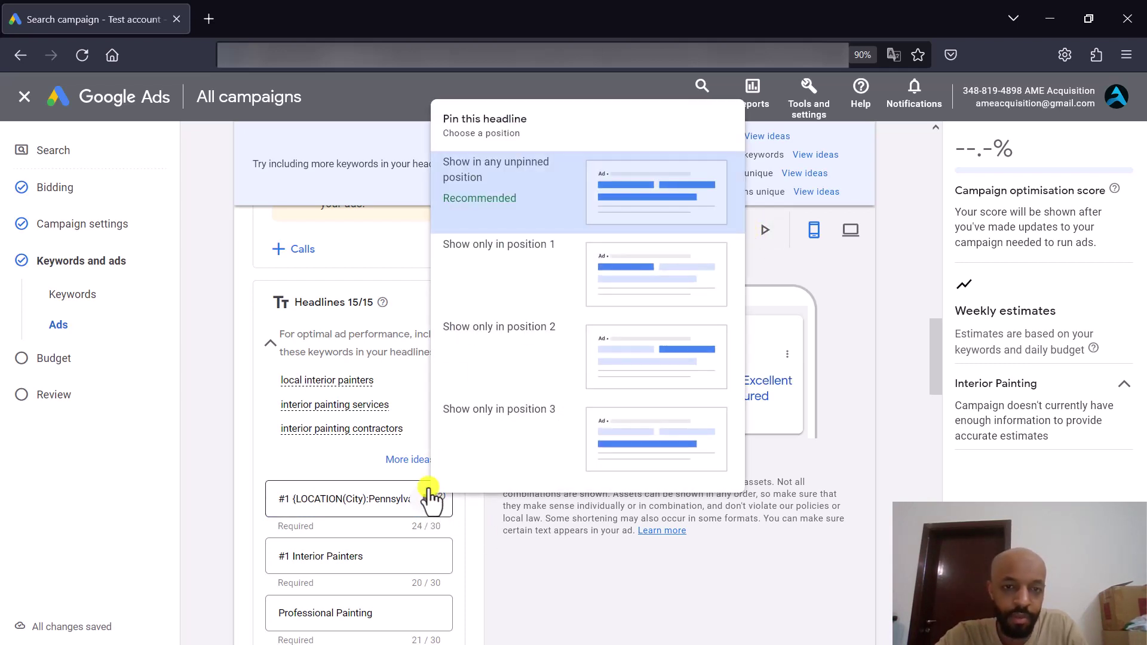
left_click(533, 261)
Review all of the ad's headlines down to the Descriptions section and read the help note on descriptions
scroll(483, 433, "down", 3)
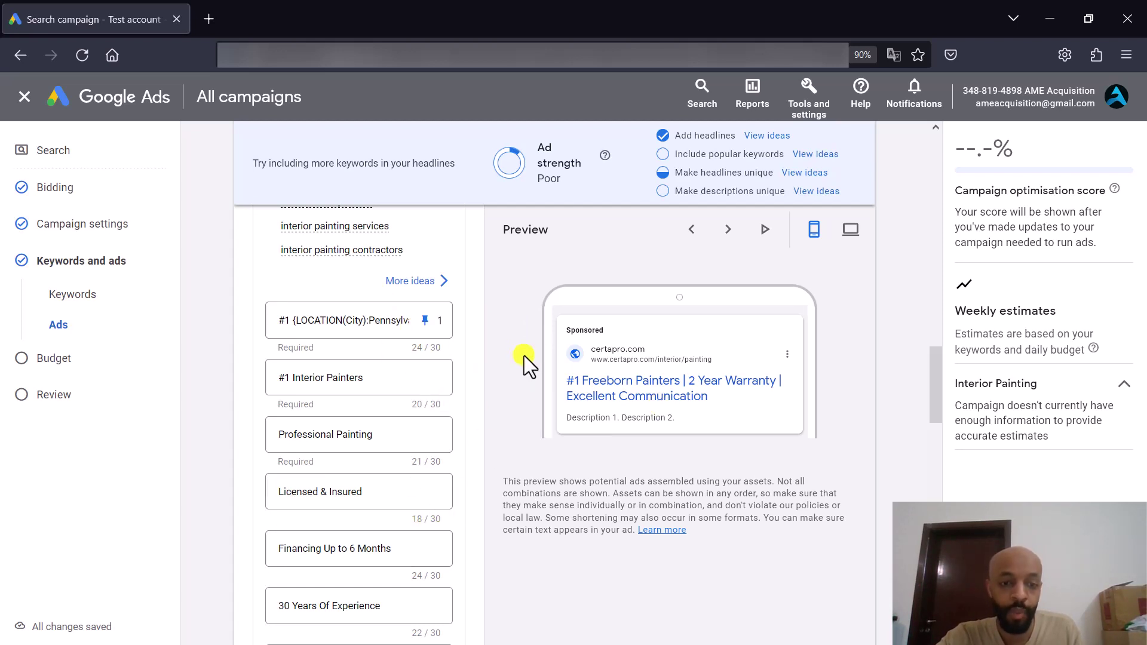
scroll(525, 356, "down", 1)
scroll(524, 356, "down", 2)
scroll(524, 356, "up", 2)
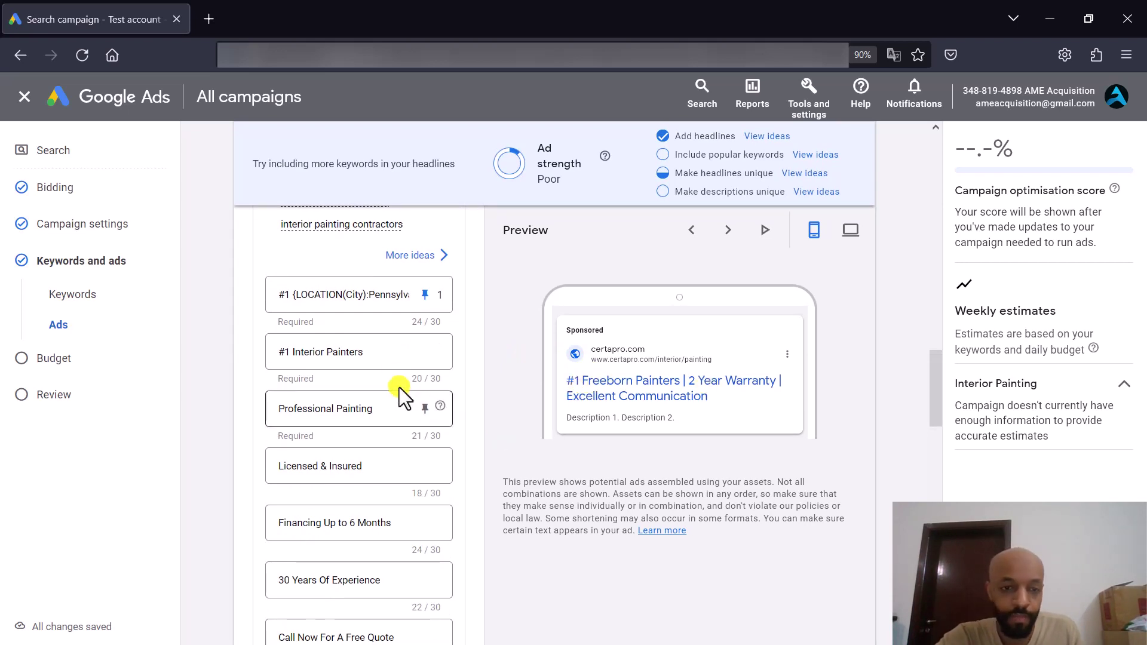
scroll(490, 344, "down", 1)
scroll(489, 344, "down", 2)
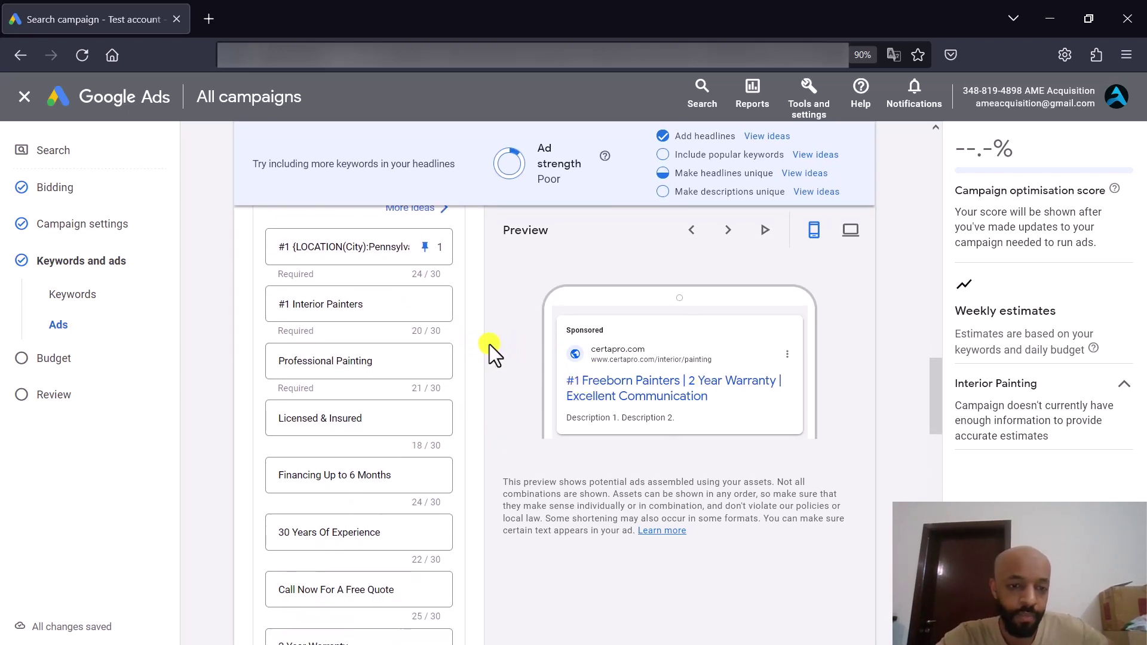
scroll(482, 325, "down", 1)
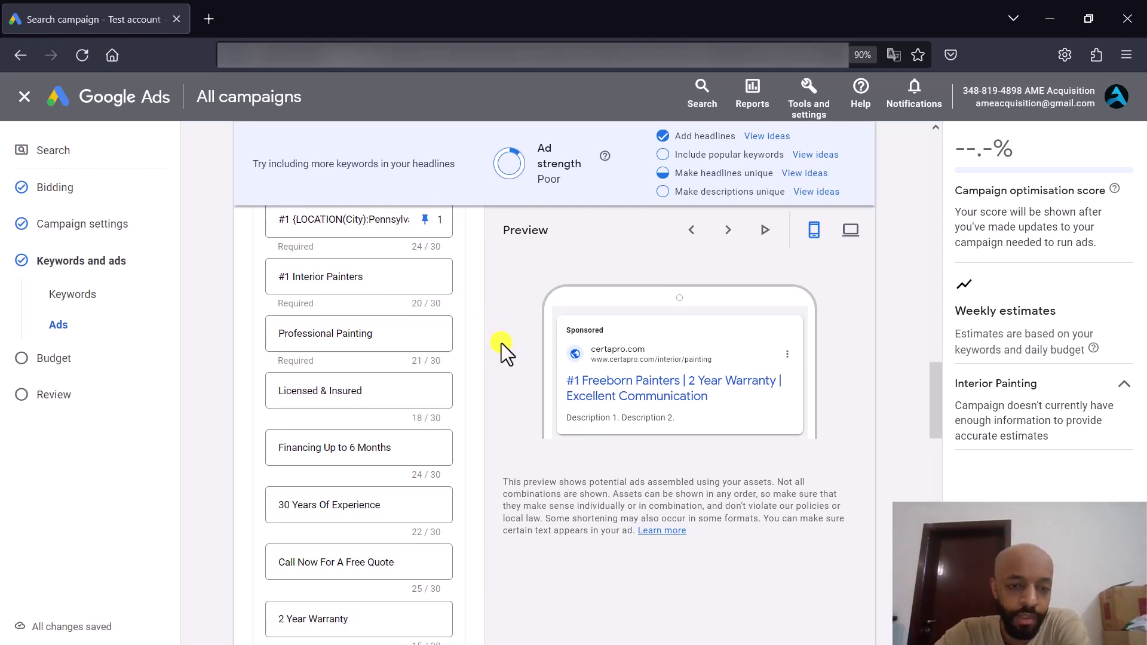
scroll(500, 343, "down", 2)
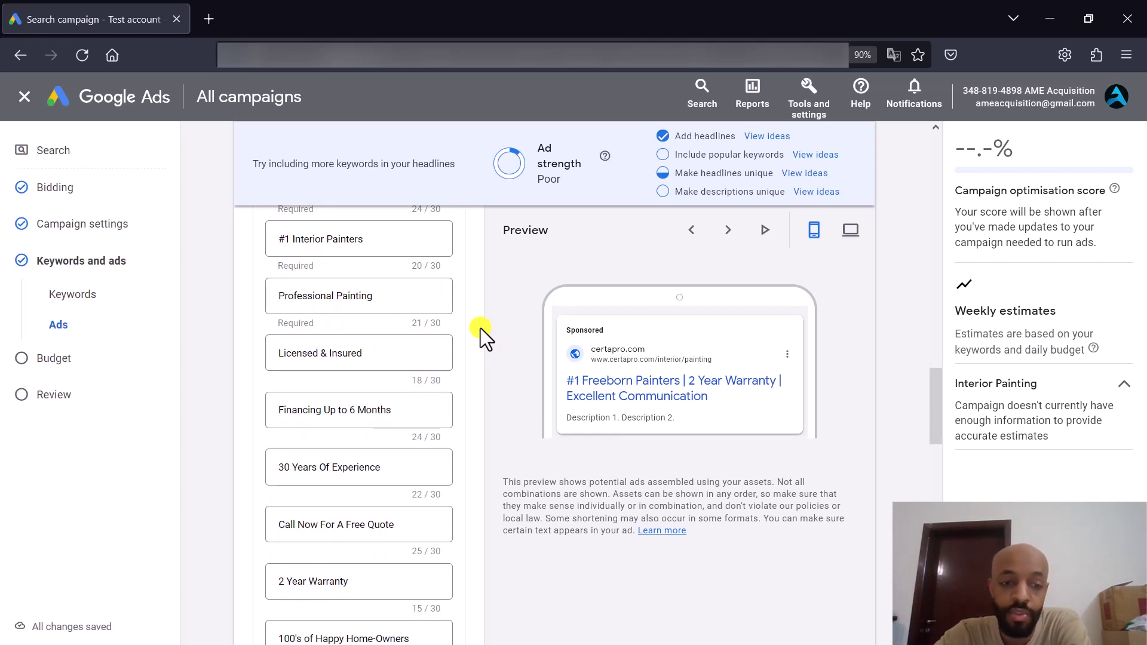
scroll(480, 328, "down", 3)
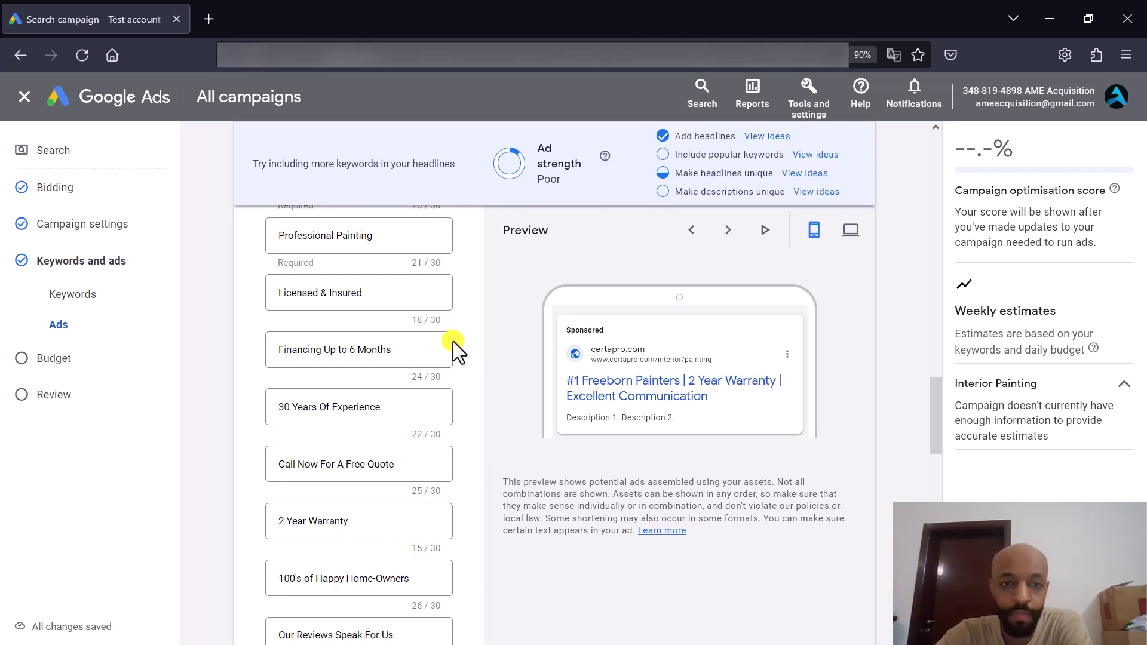
scroll(514, 318, "up", 2)
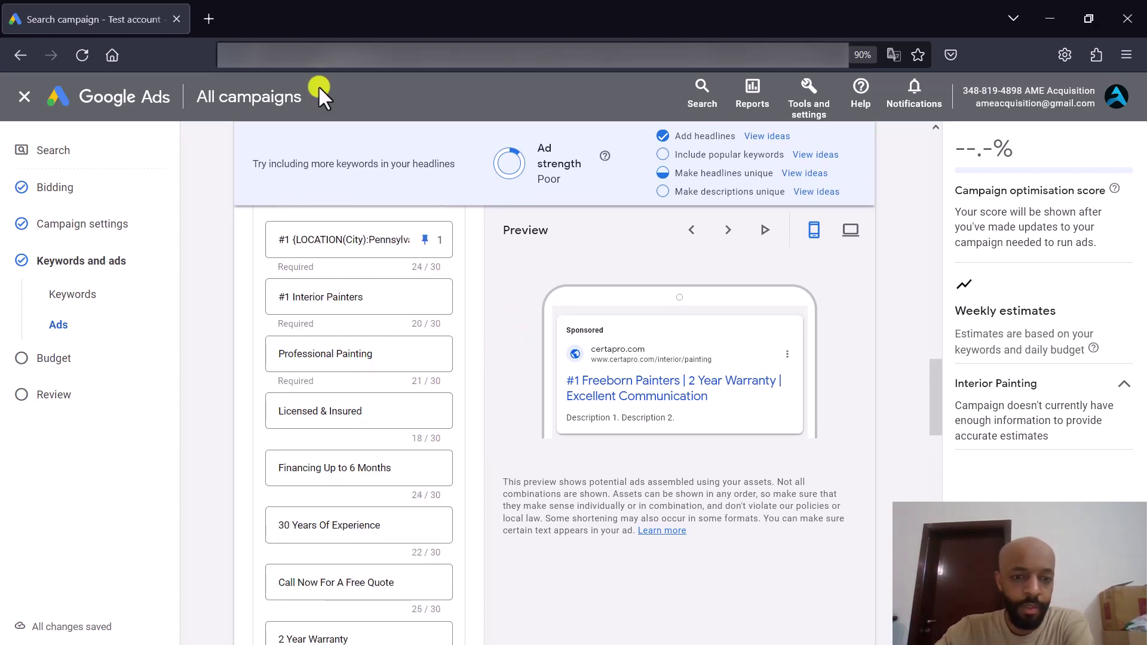
scroll(491, 400, "down", 1)
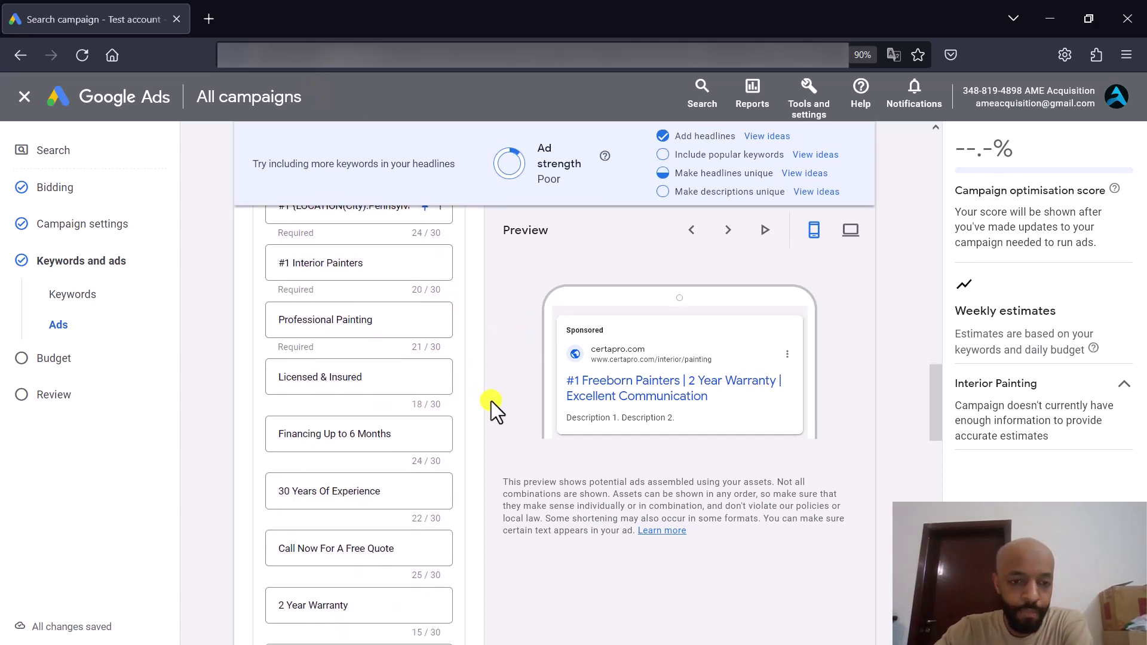
scroll(514, 392, "down", 2)
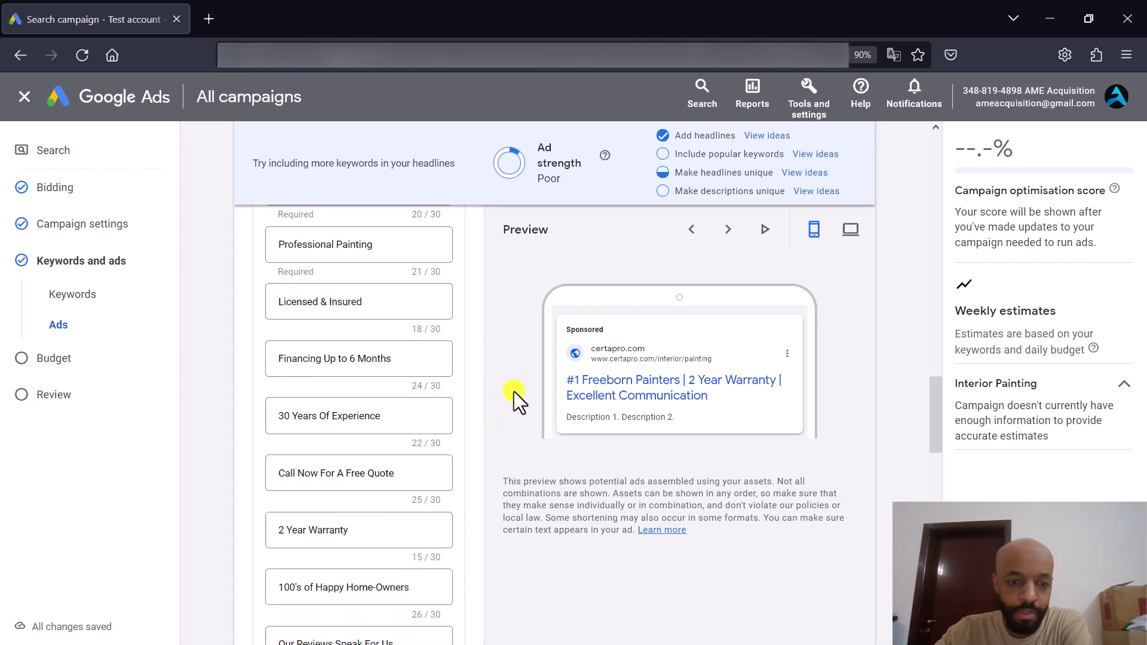
scroll(517, 412, "down", 1)
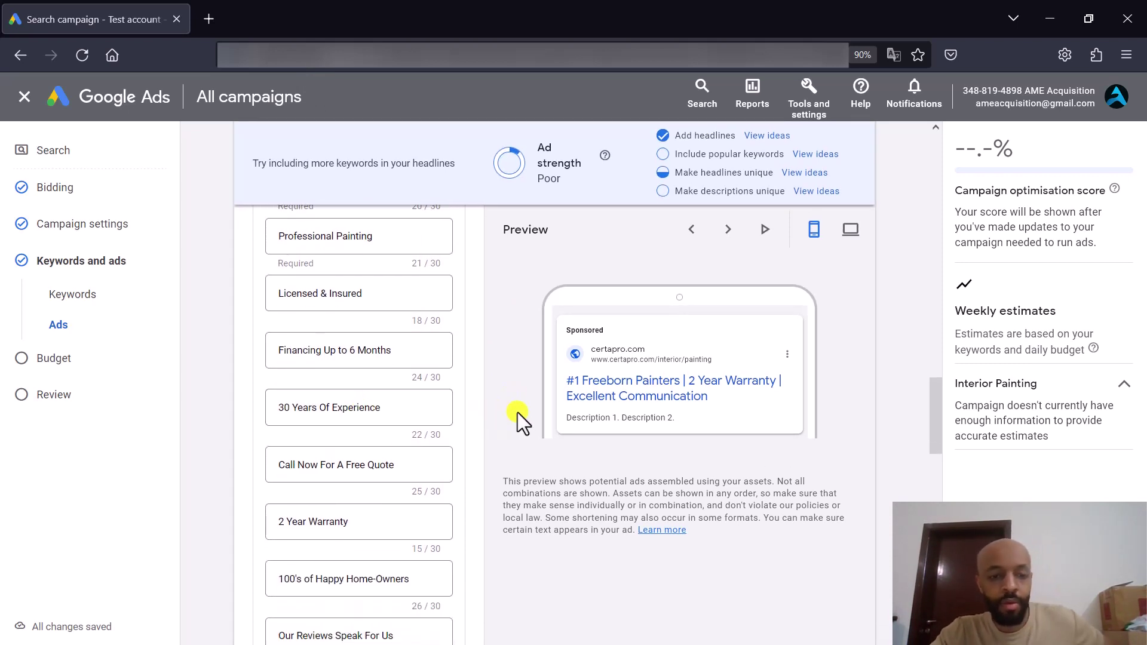
scroll(488, 425, "down", 2)
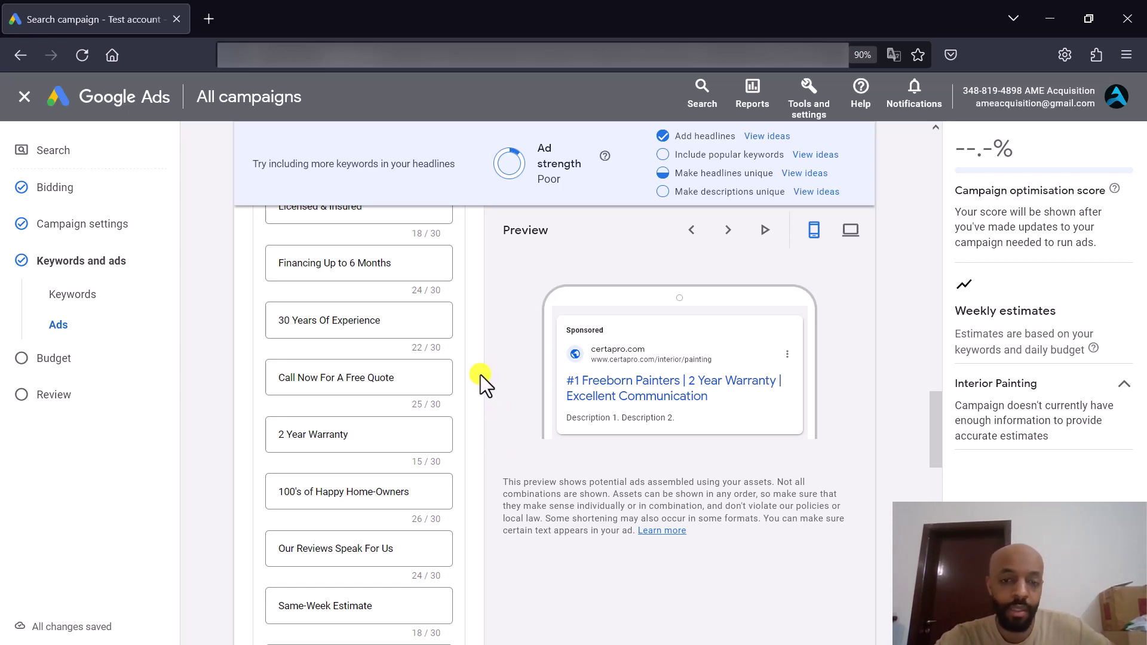
scroll(480, 375, "down", 3)
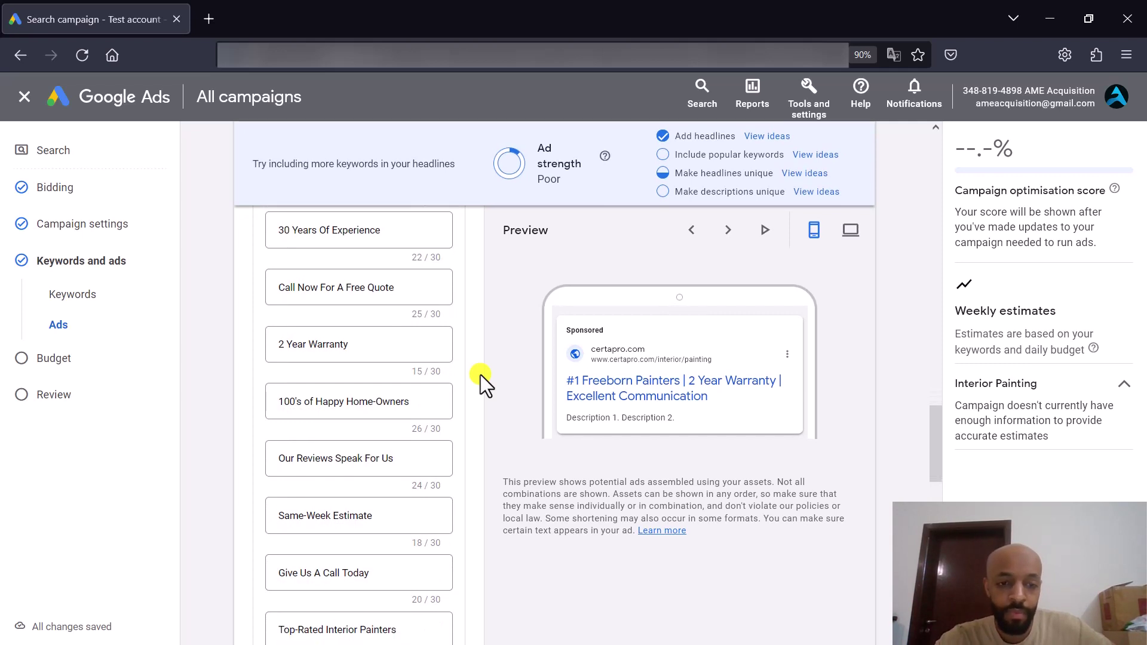
scroll(477, 393, "down", 3)
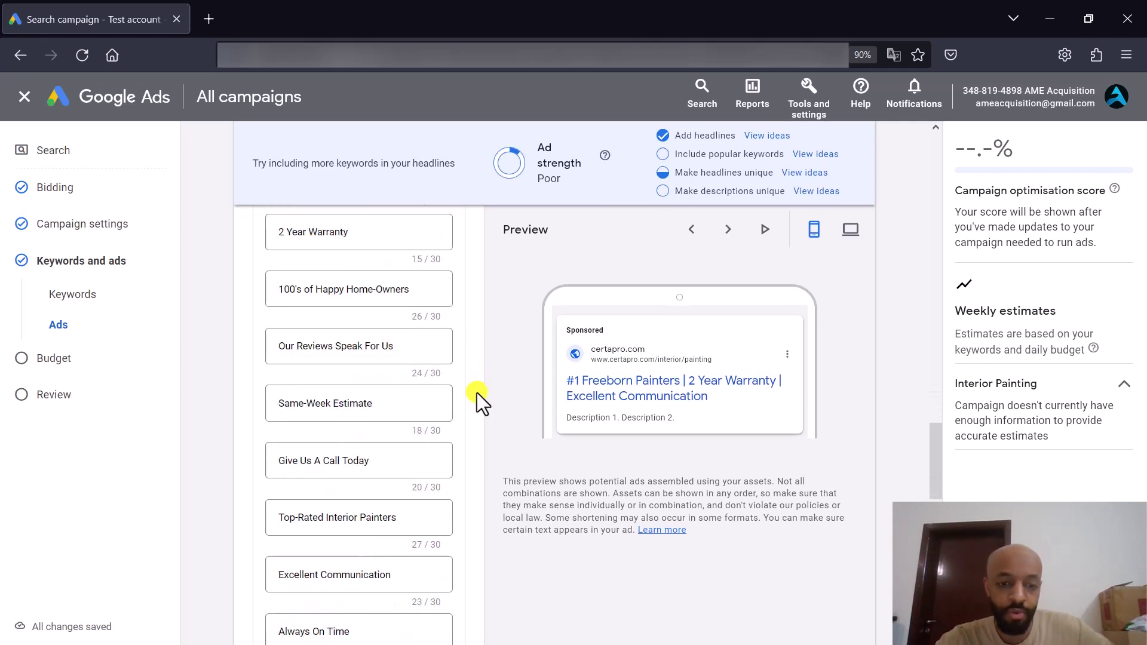
scroll(477, 393, "down", 5)
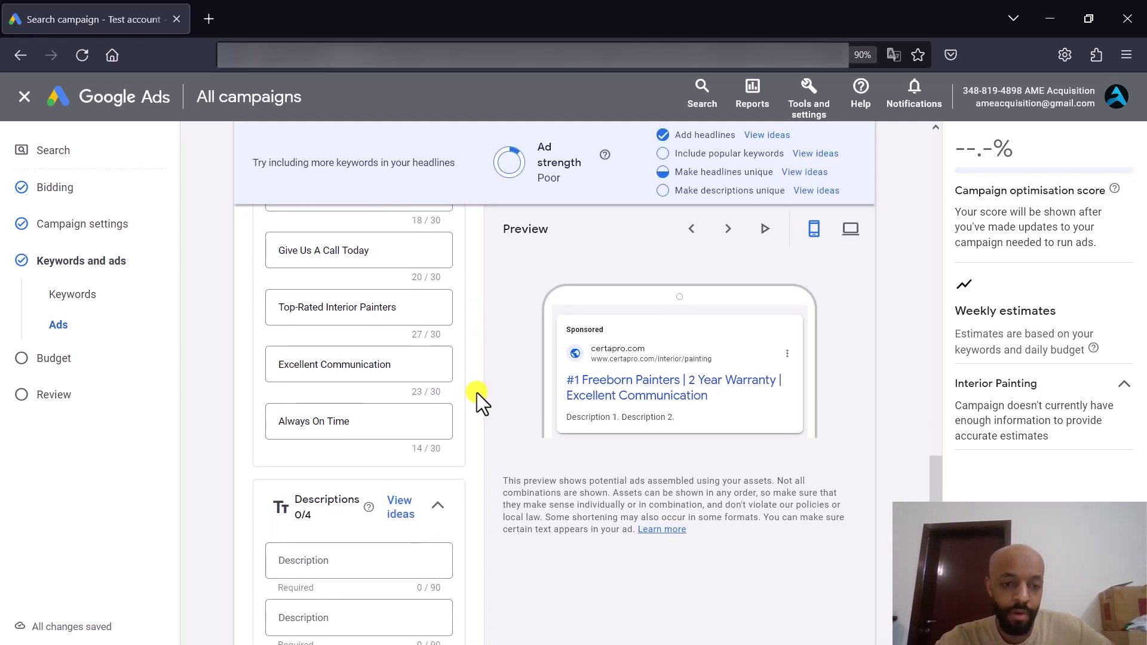
scroll(477, 393, "down", 3)
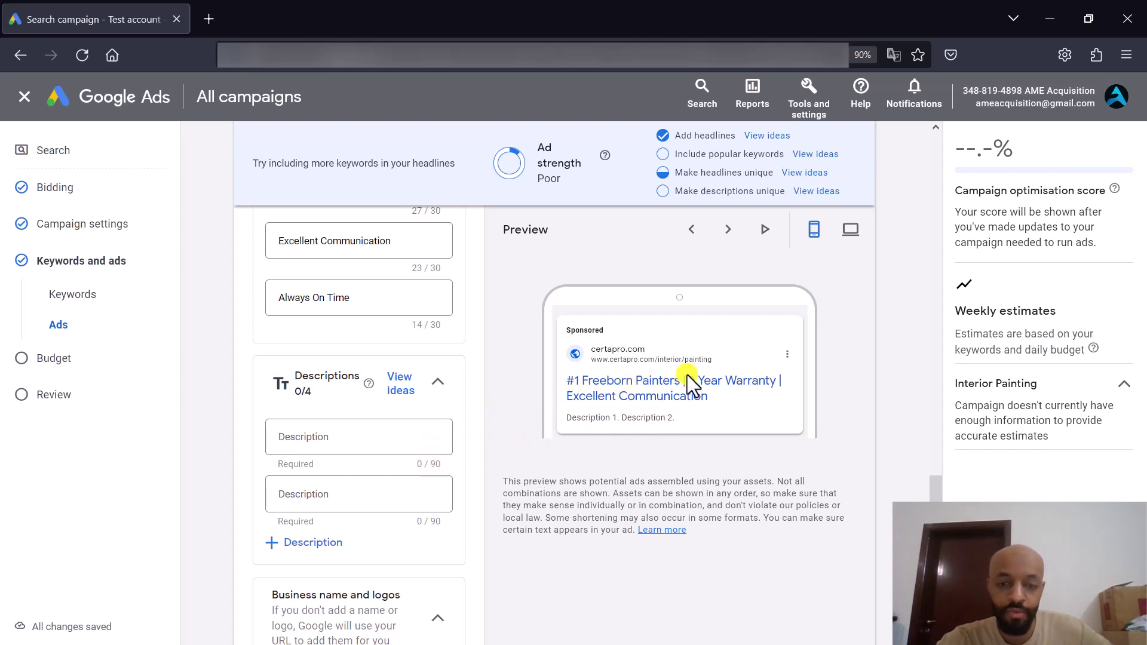
mouse_move(368, 384)
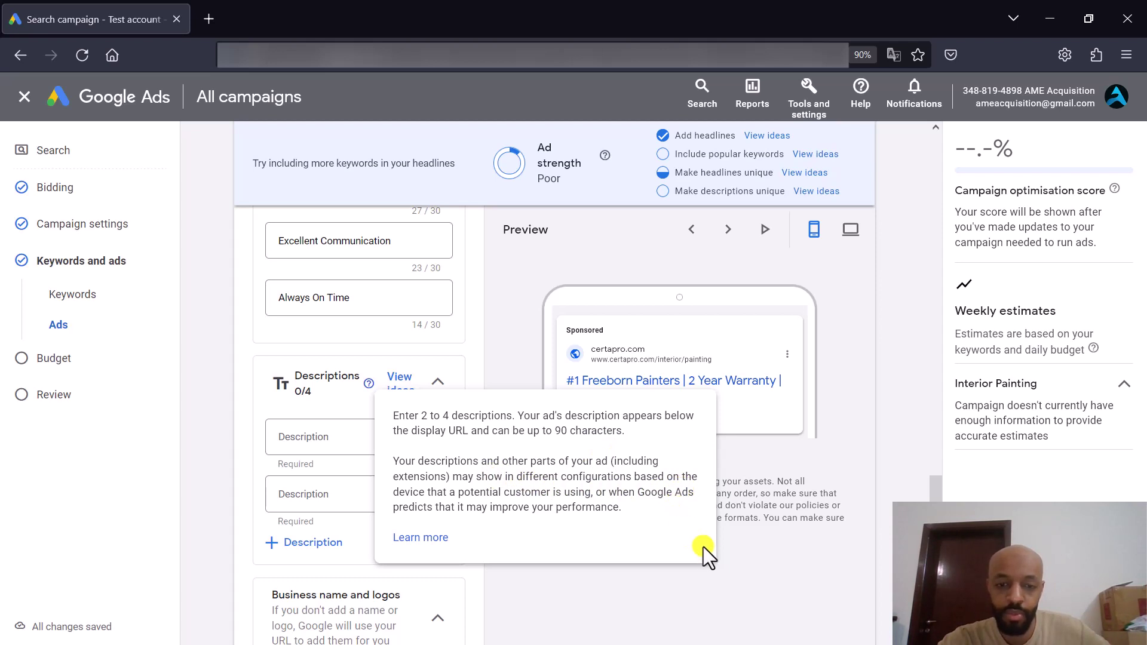
Close the help note and add two more description fields so the ad has four
left_click(734, 561)
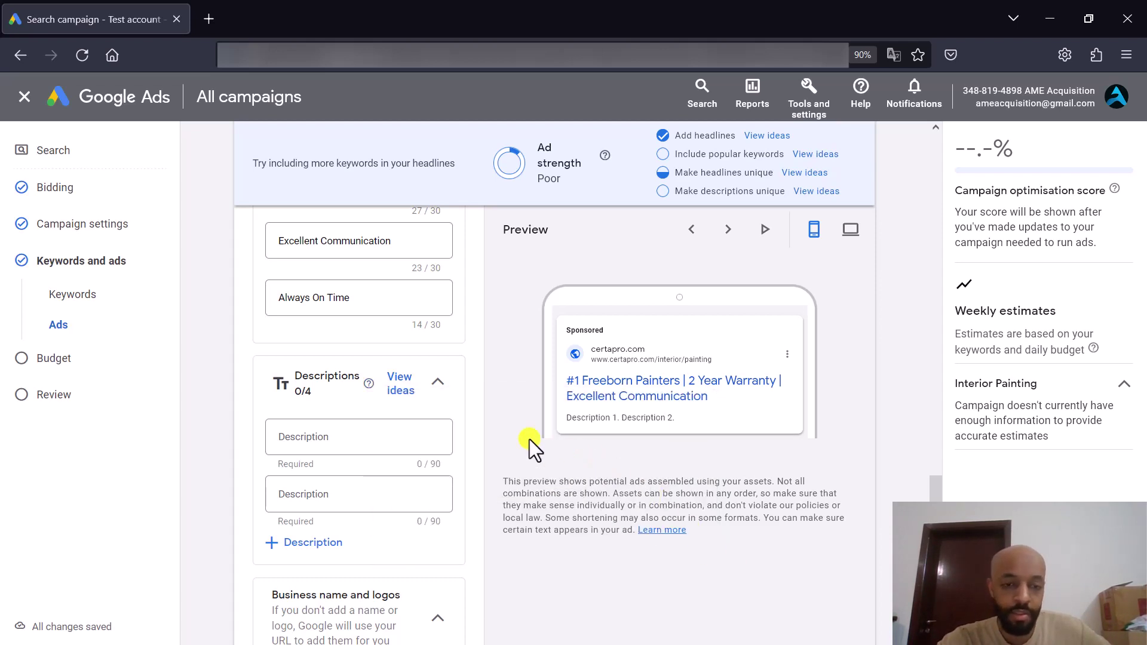
scroll(529, 439, "down", 1)
left_click(316, 504)
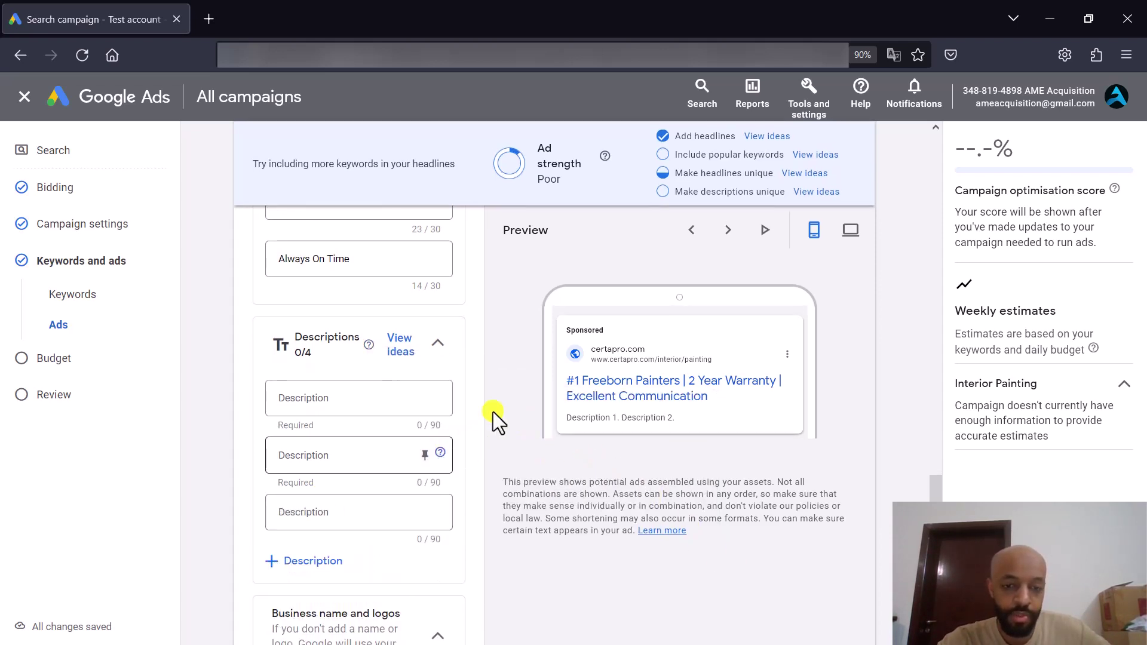
scroll(502, 409, "down", 1)
scroll(508, 404, "down", 1)
left_click(311, 497)
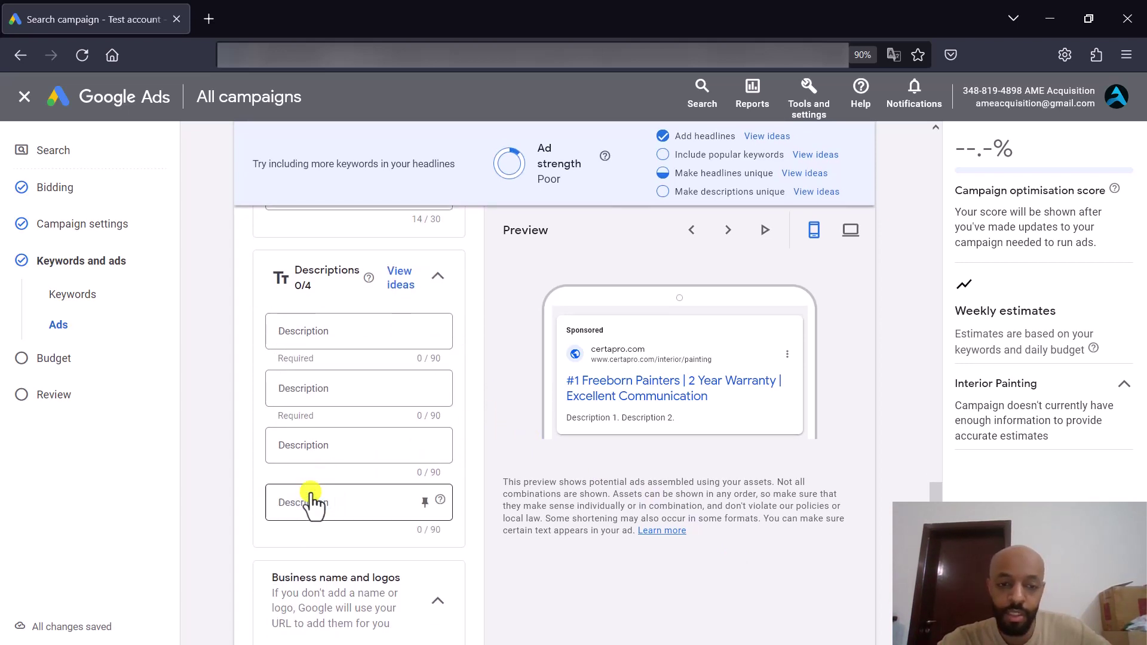
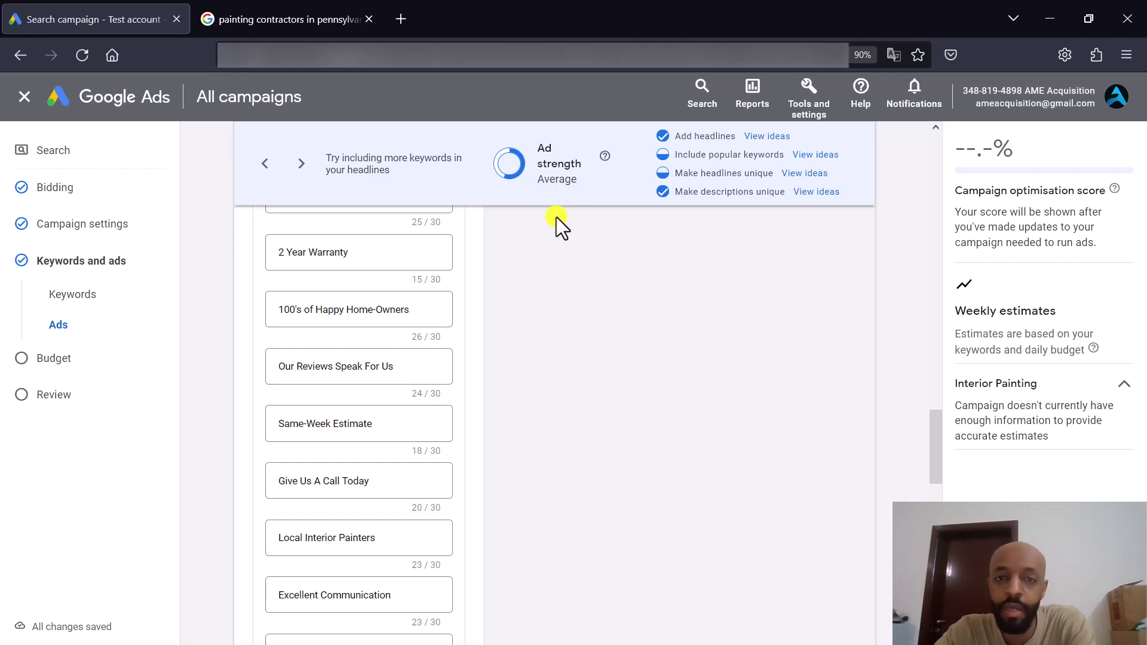
Review the ad's headlines and its four filled-in descriptions, continuing down to the business name, Sitelinks and Callouts sections
scroll(556, 218, "down", 1)
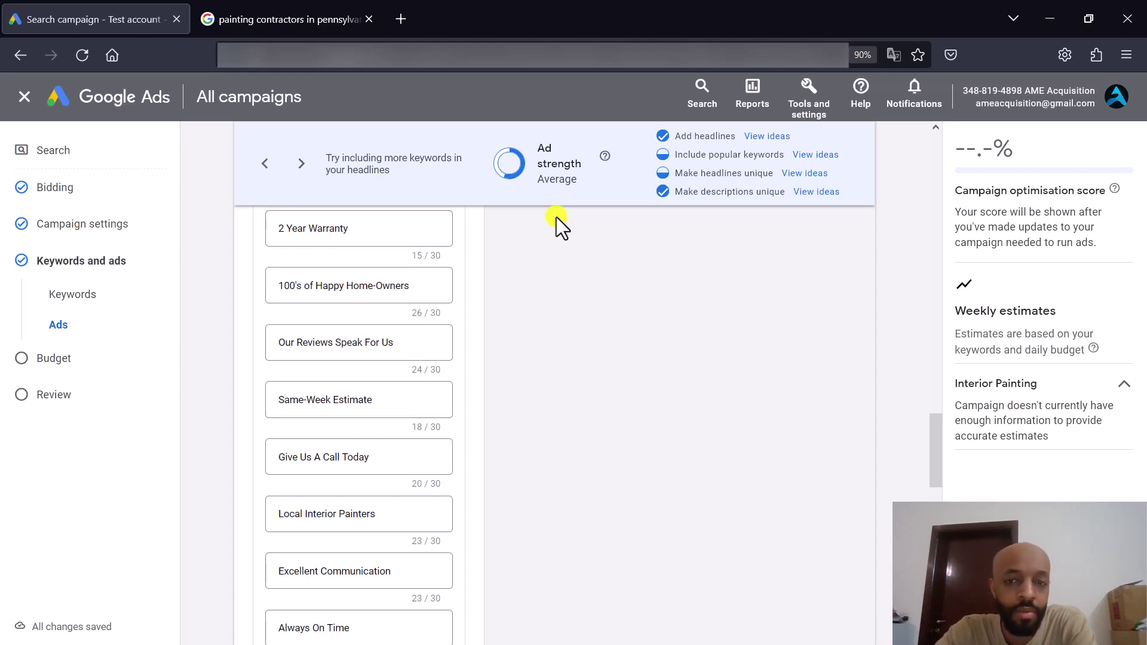
scroll(557, 216, "down", 1)
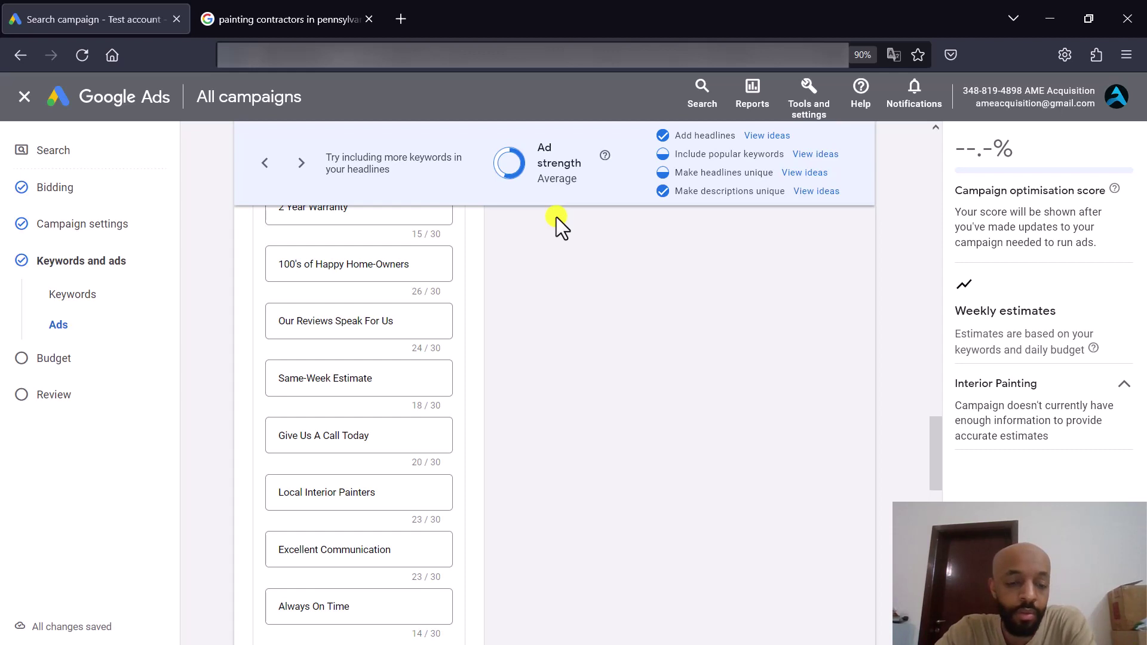
scroll(557, 217, "down", 1)
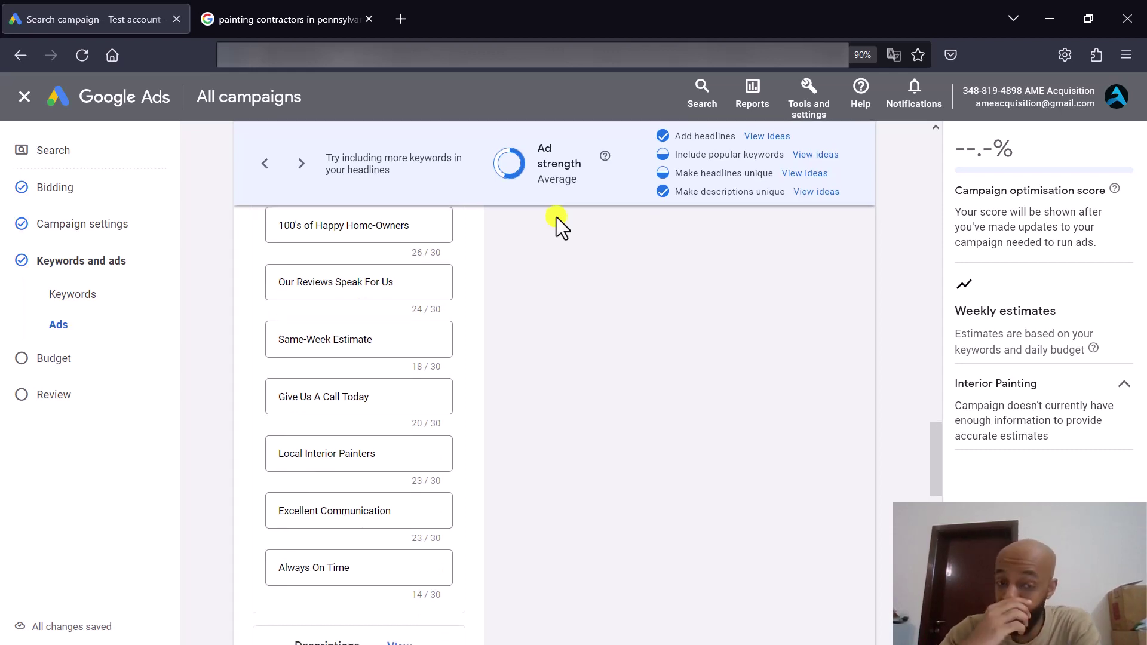
scroll(557, 216, "down", 3)
scroll(556, 216, "down", 3)
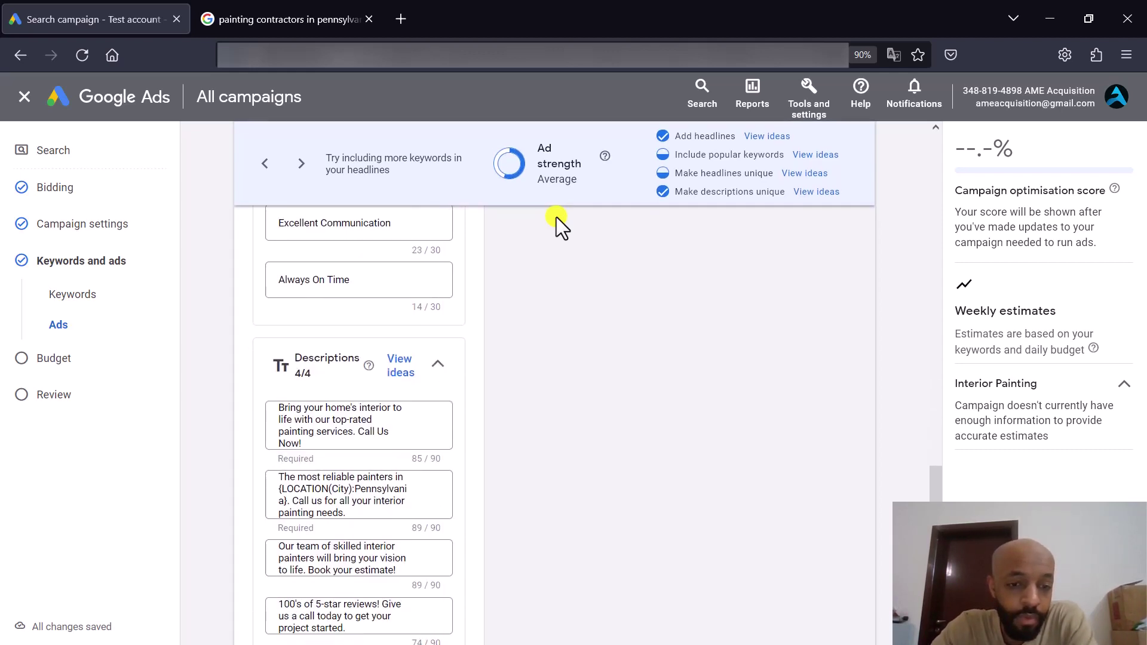
scroll(557, 216, "down", 1)
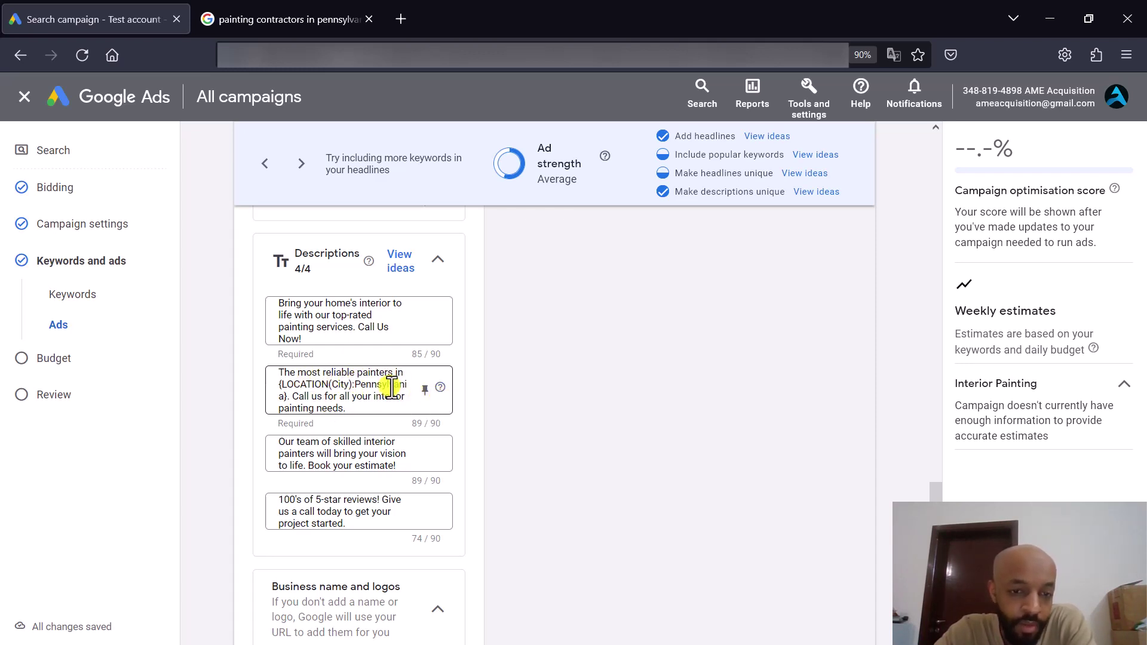
scroll(389, 386, "down", 1)
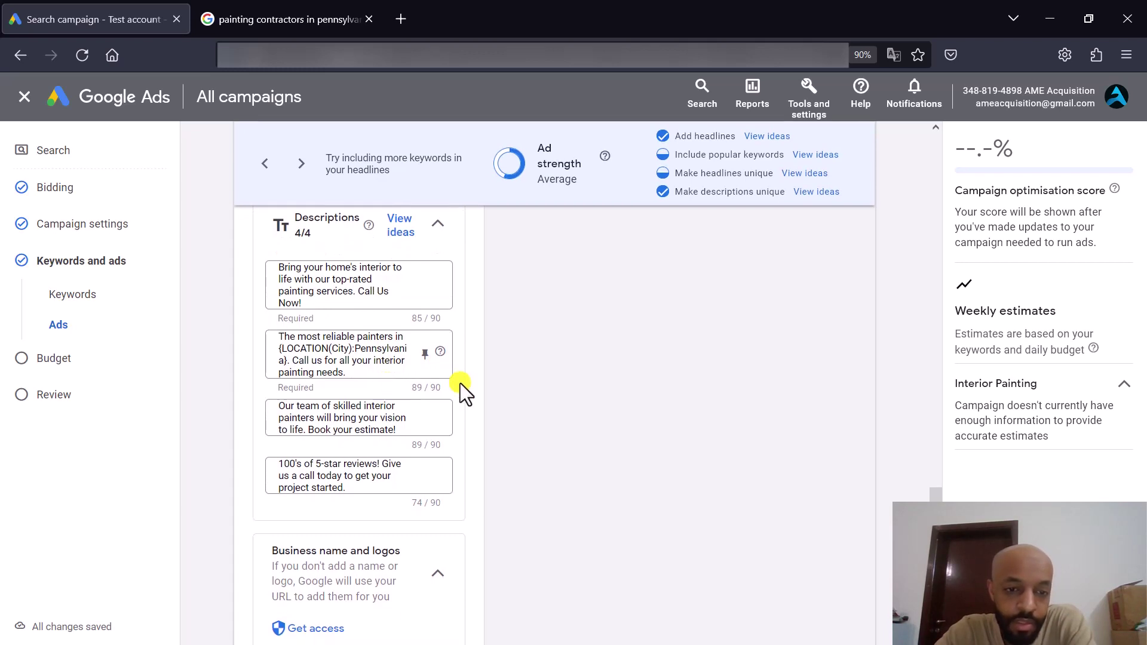
scroll(460, 385, "down", 3)
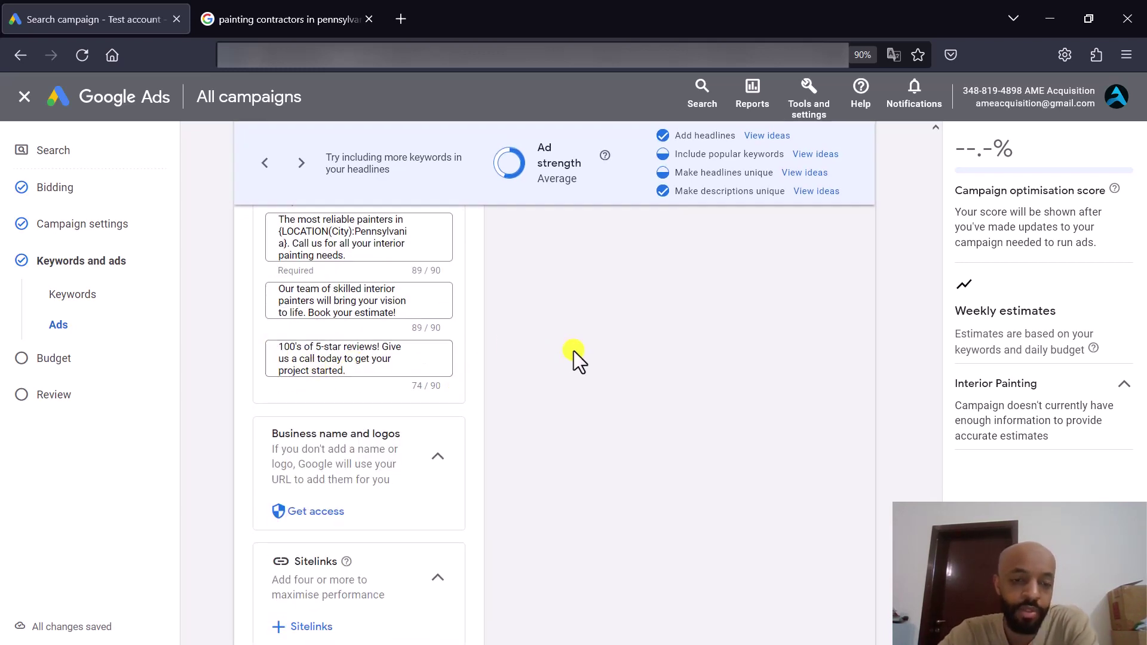
scroll(573, 351, "down", 3)
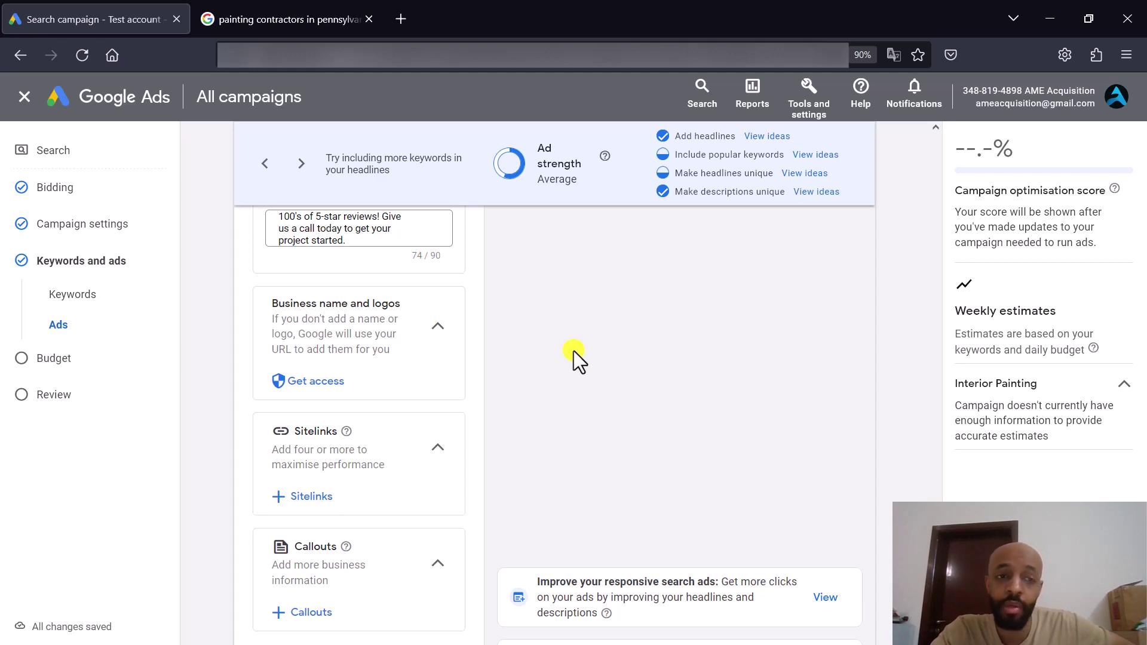
Switch to the Google results for painting contractors in pennsylvania and compare the sponsored ads with the organic listings
left_click(257, 12)
scroll(77, 300, "down", 1)
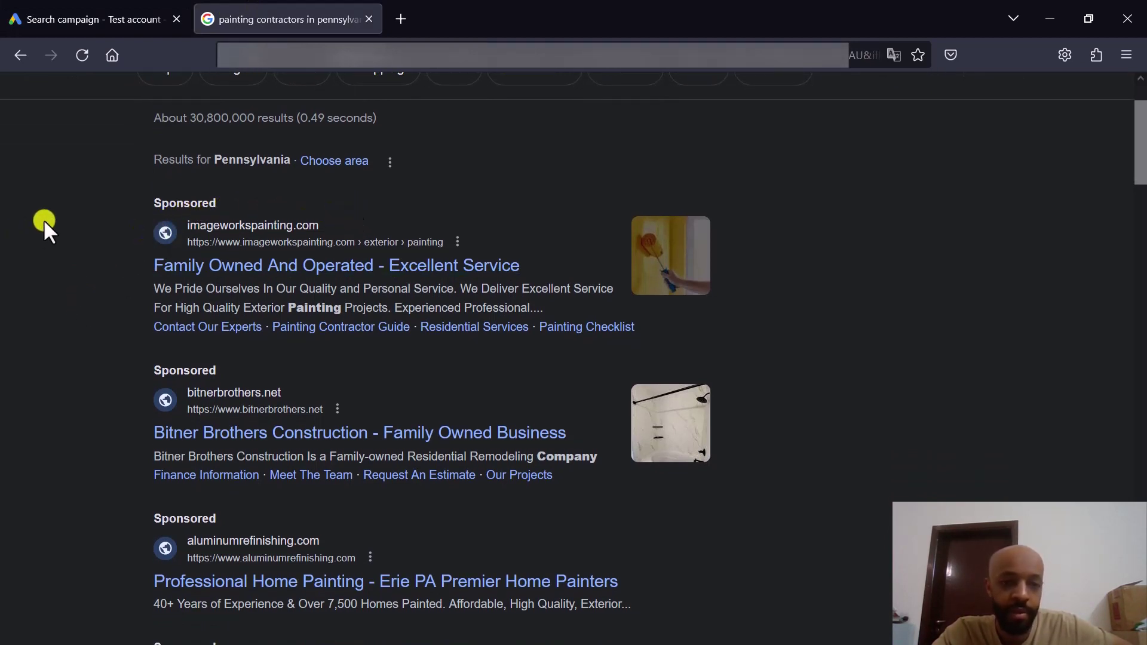
scroll(44, 220, "down", 1)
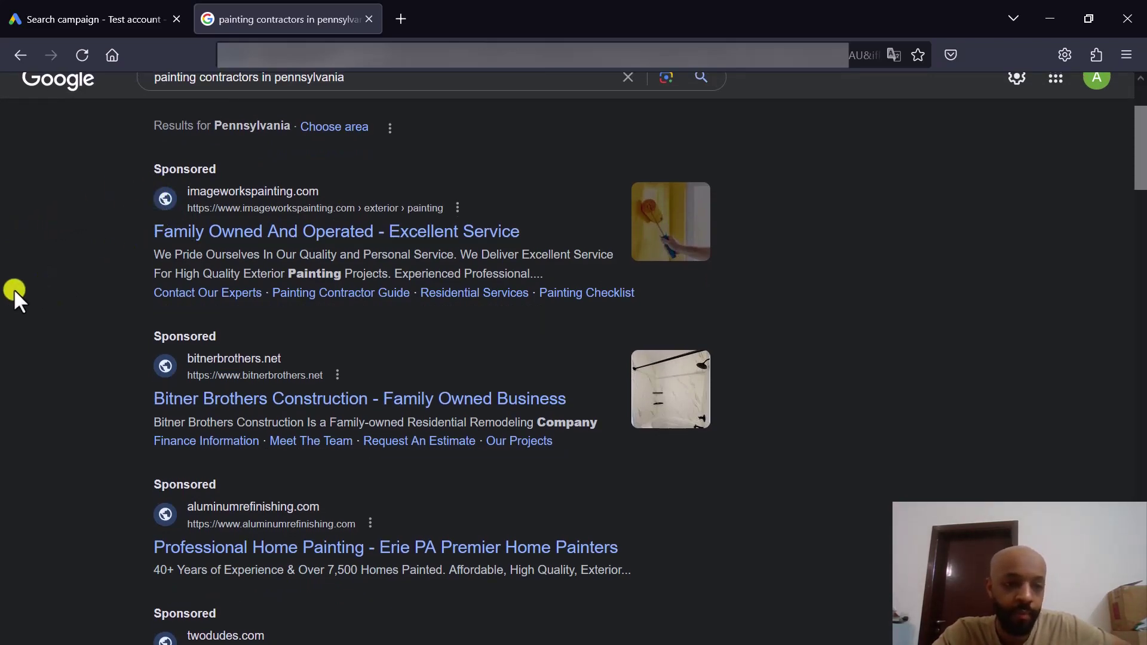
scroll(13, 288, "down", 9)
scroll(13, 288, "down", 9)
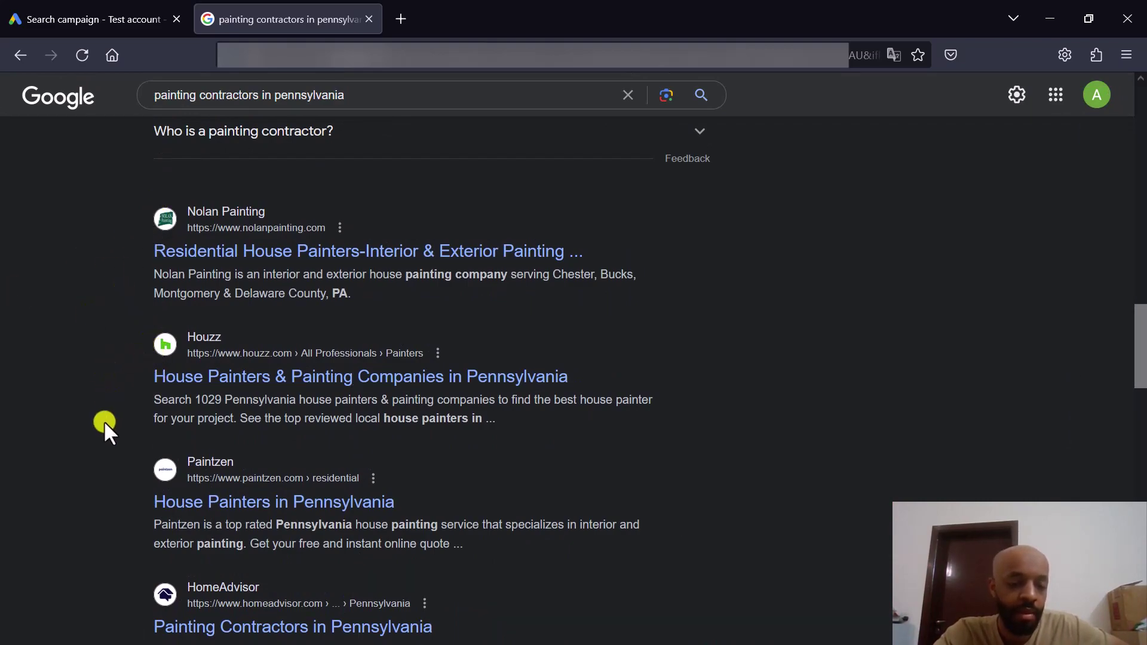
scroll(104, 421, "up", 18)
scroll(104, 420, "down", 2)
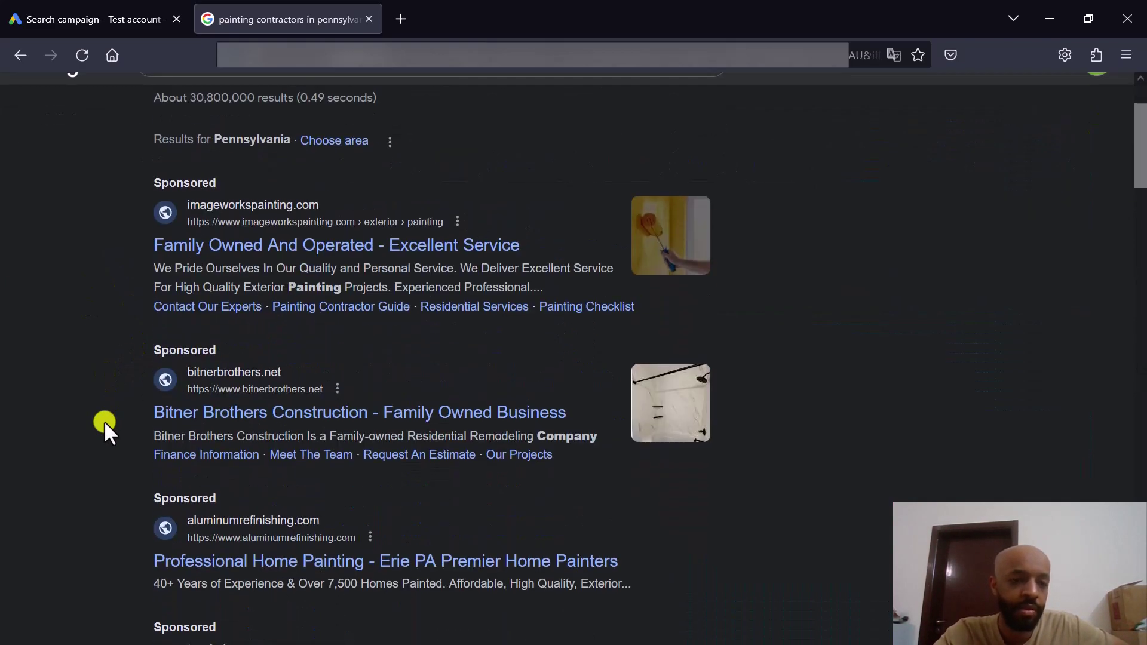
Return to Google Ads and examine the Sitelinks and Callouts sections of the ad
left_click(95, 20)
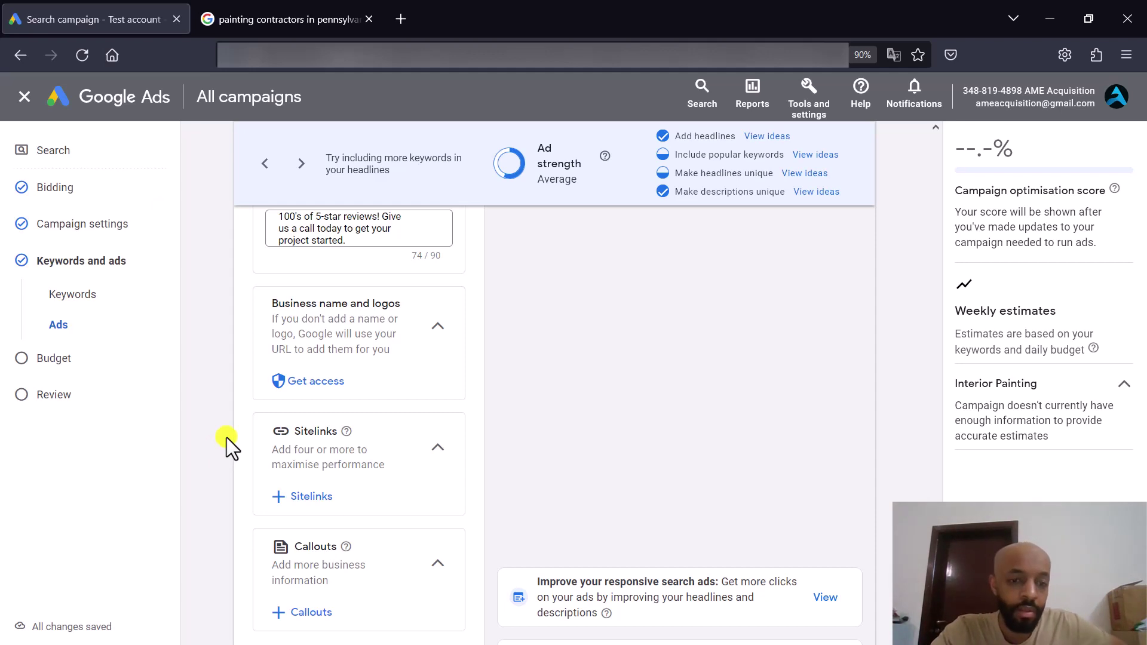
scroll(227, 437, "down", 2)
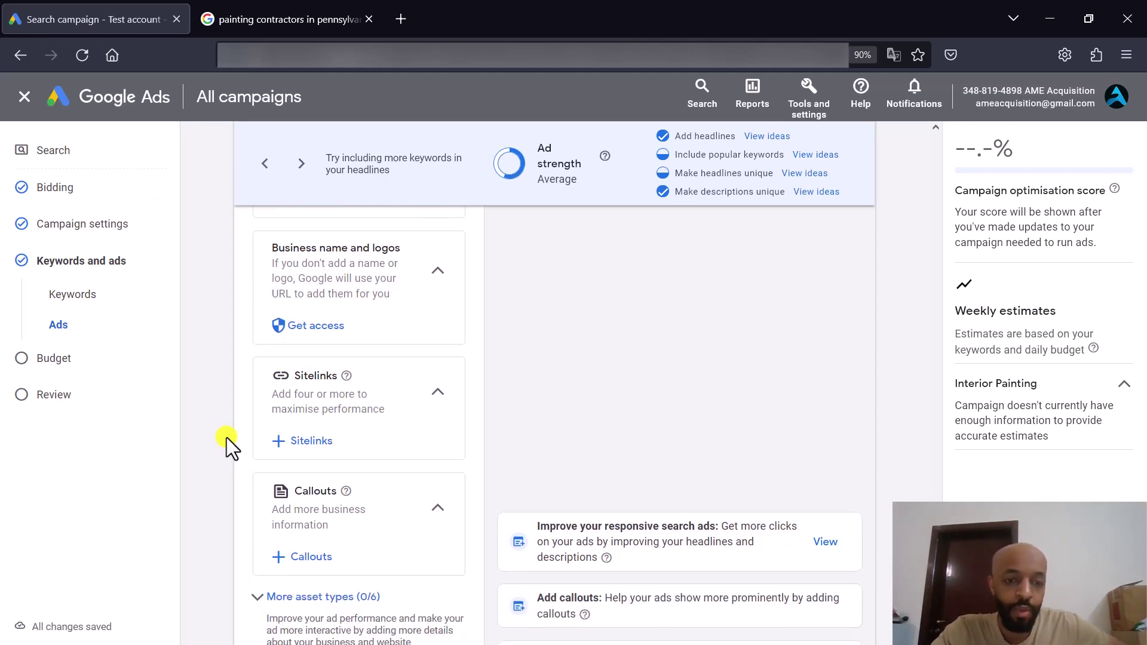
scroll(236, 392, "down", 1)
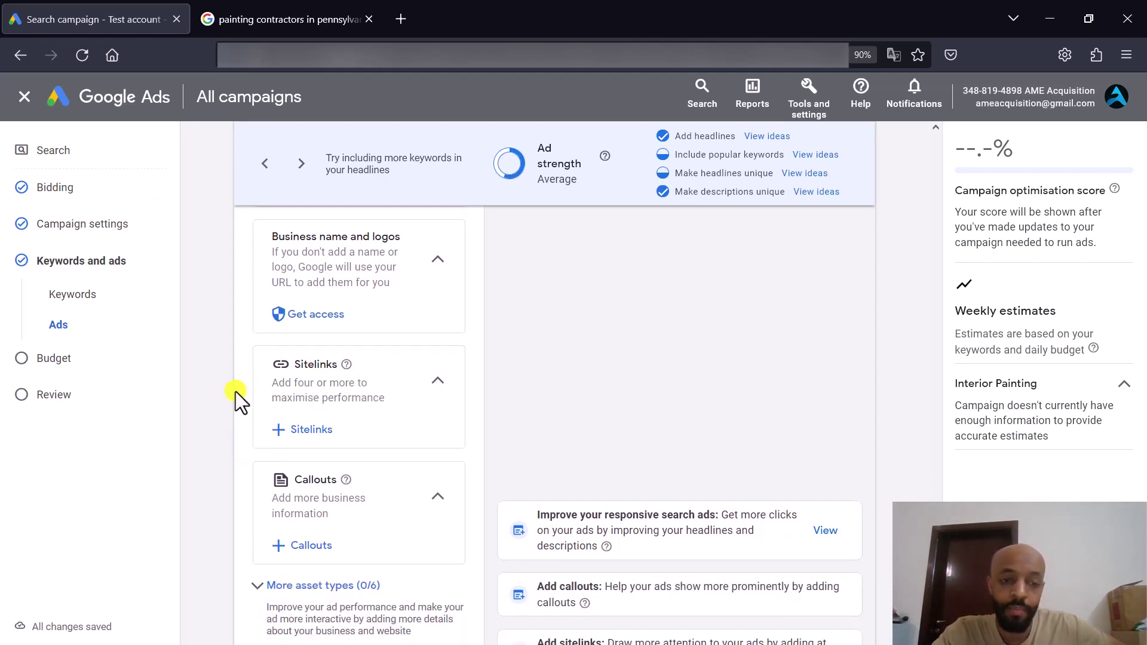
Switch to the Google results to examine the sitelinks under the first sponsored ads, and return to Google Ads
left_click(307, 14)
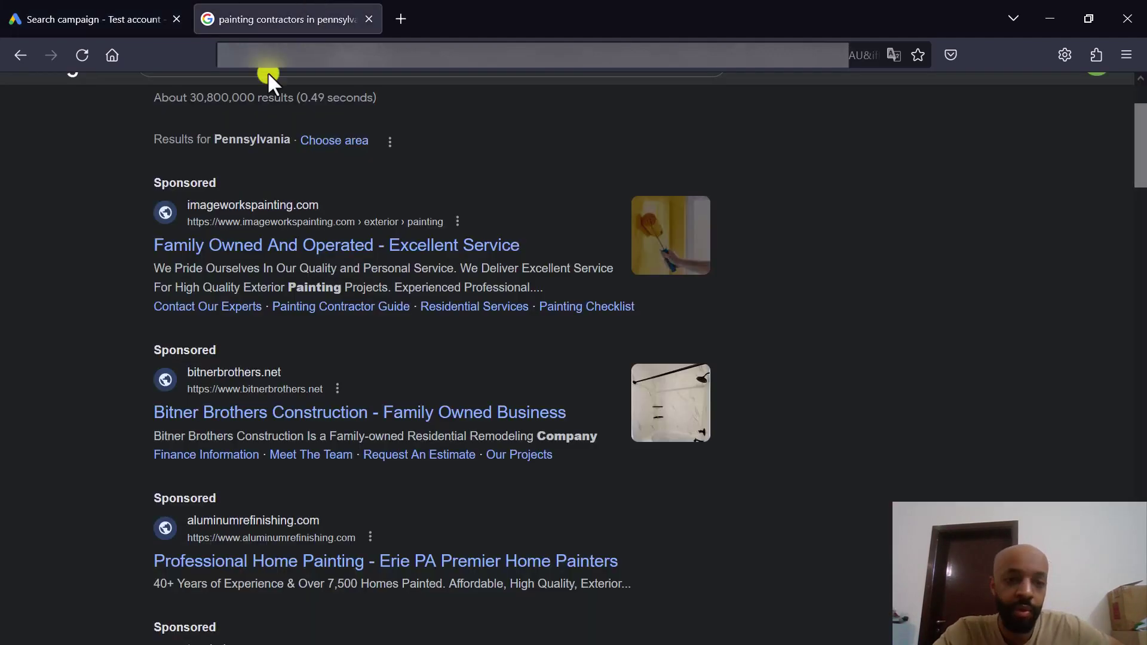
scroll(62, 332, "up", 1)
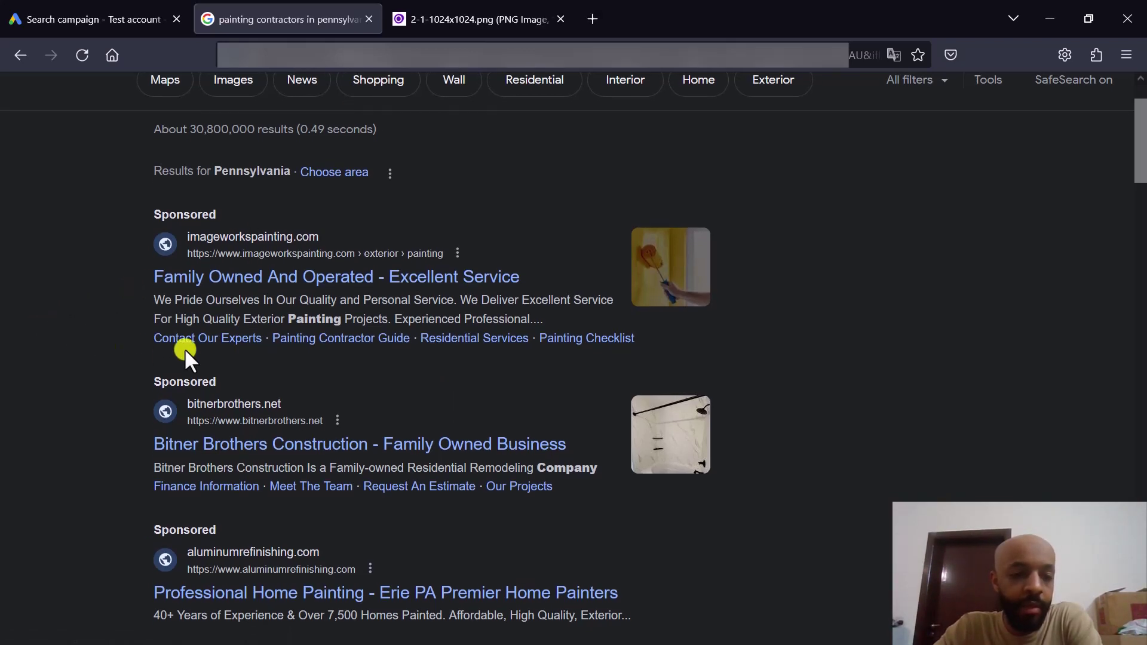
scroll(51, 325, "down", 1)
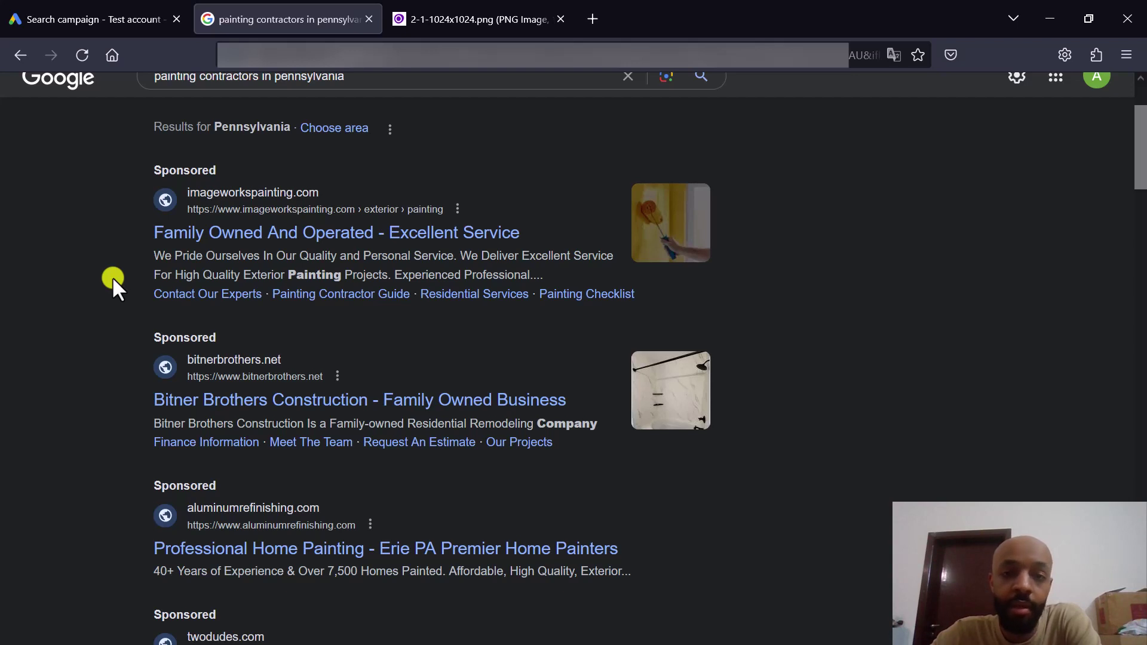
left_click(94, 23)
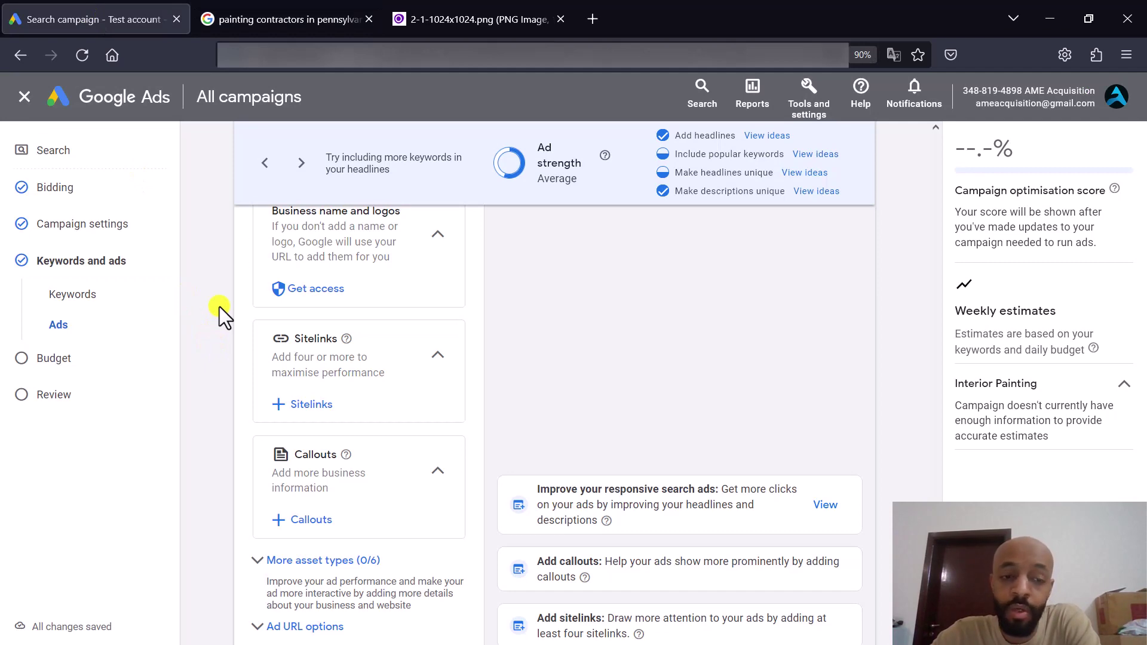
Switch to the Google results again, compare sponsored ads with sitelinks to those without, and return to Google Ads
left_click(287, 19)
scroll(62, 371, "down", 3)
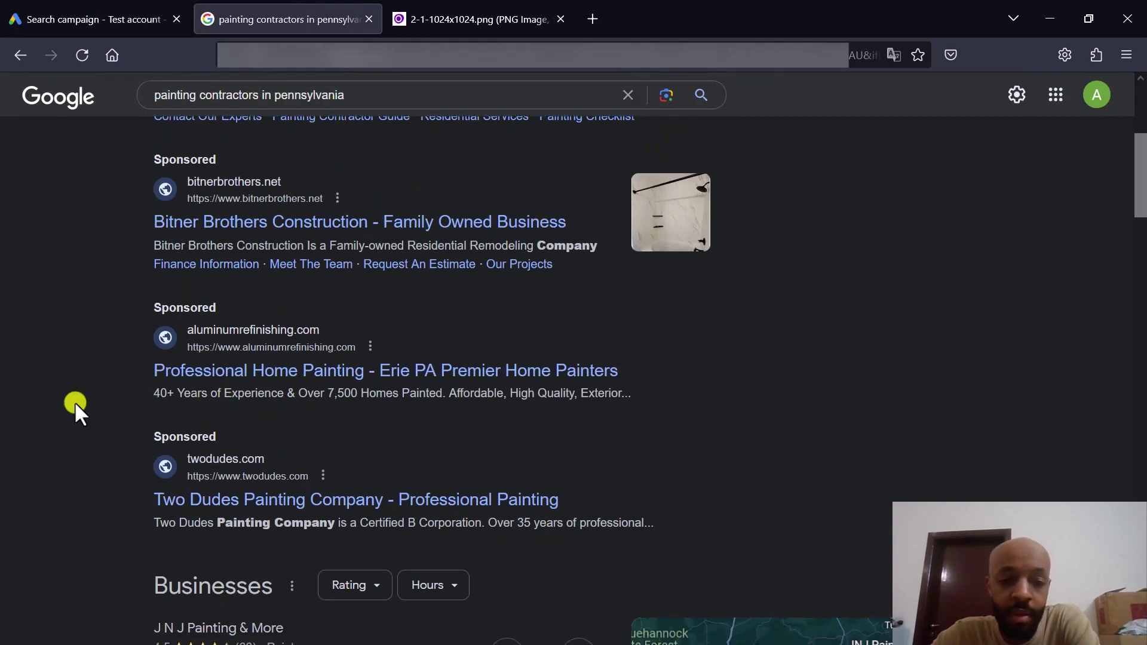
scroll(74, 402, "up", 1)
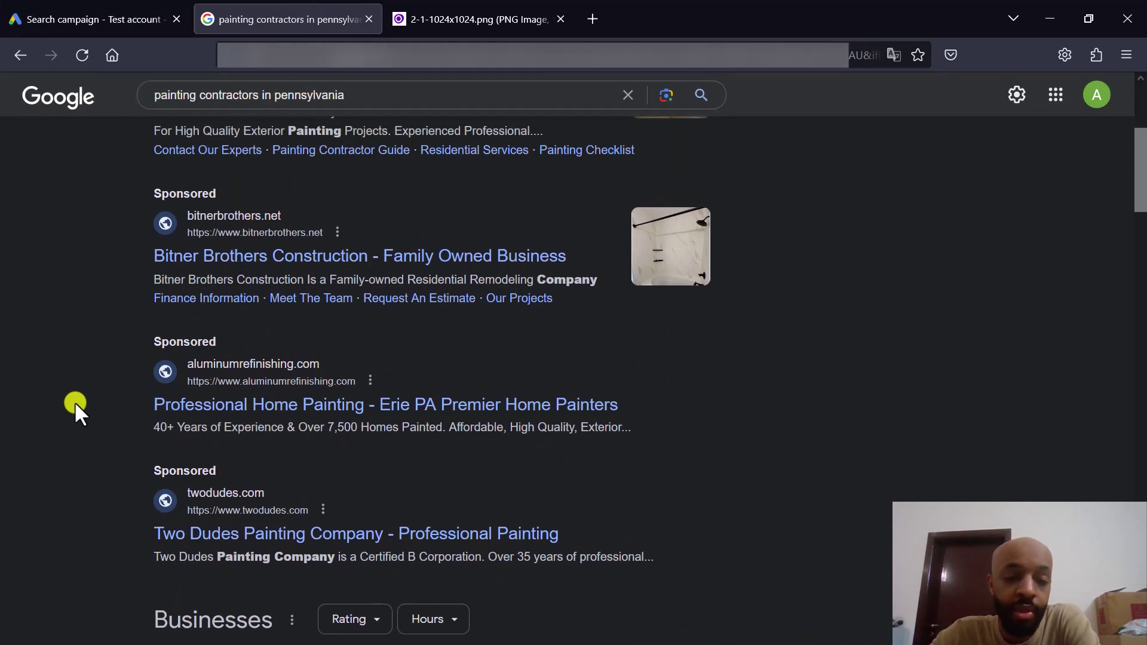
scroll(74, 401, "up", 2)
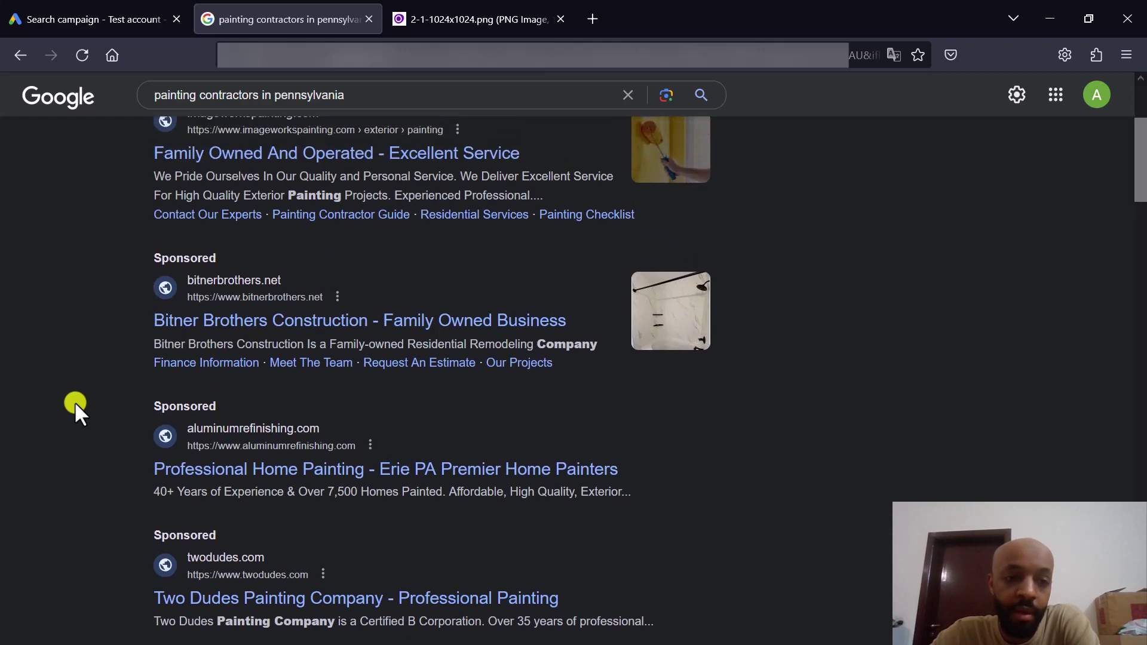
scroll(143, 310, "up", 3)
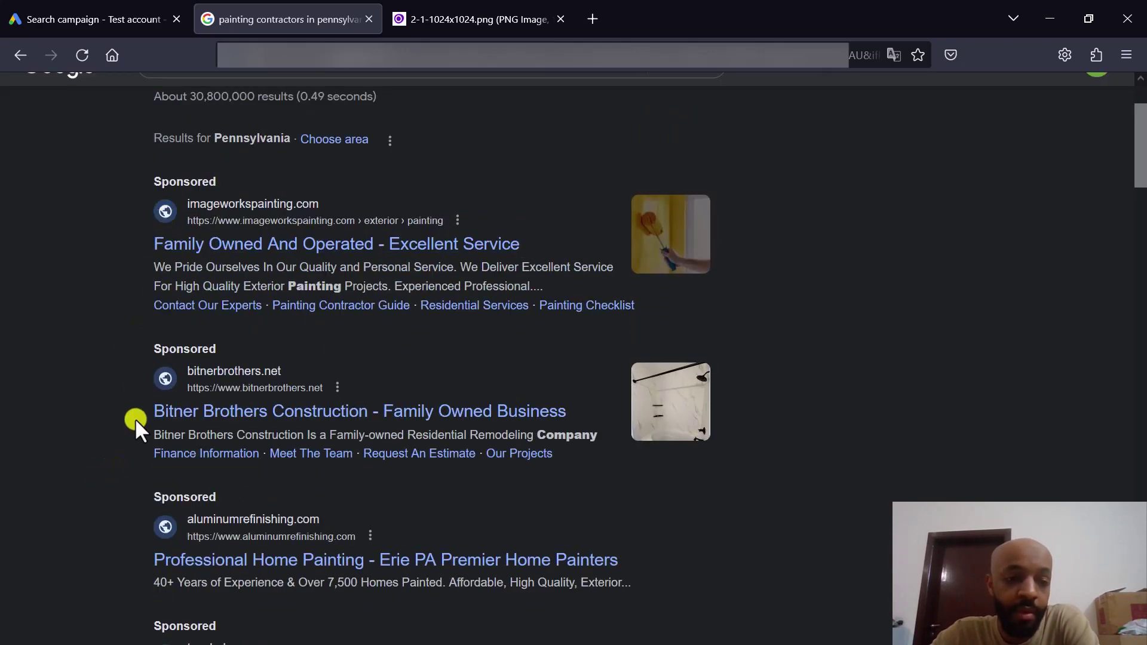
scroll(60, 355, "down", 1)
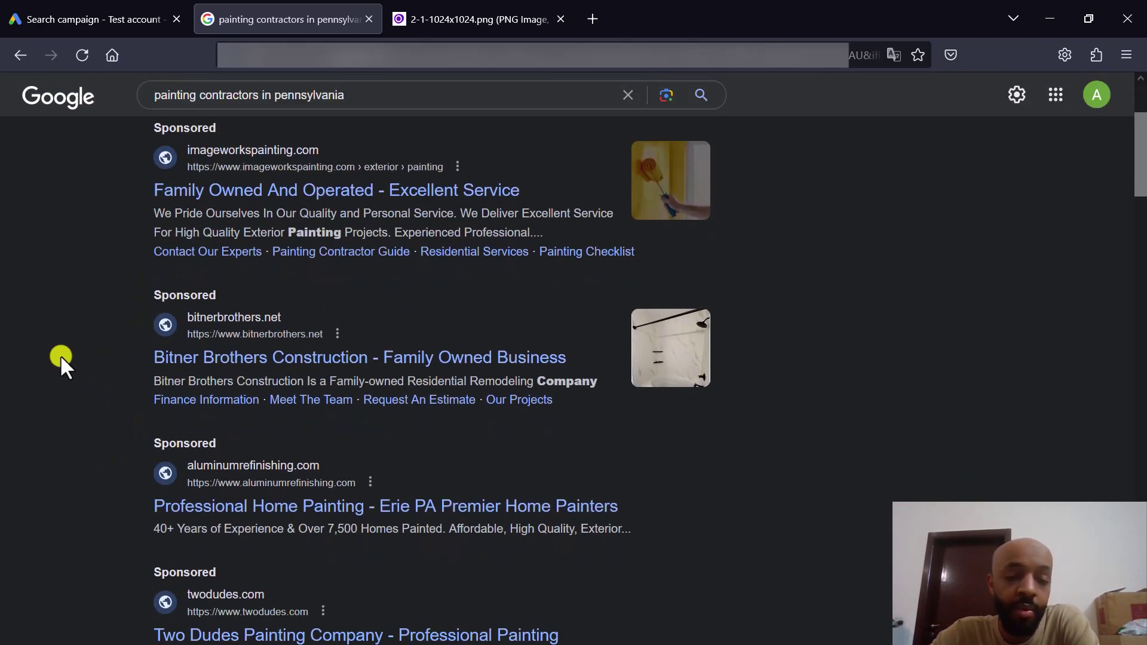
scroll(61, 359, "down", 1)
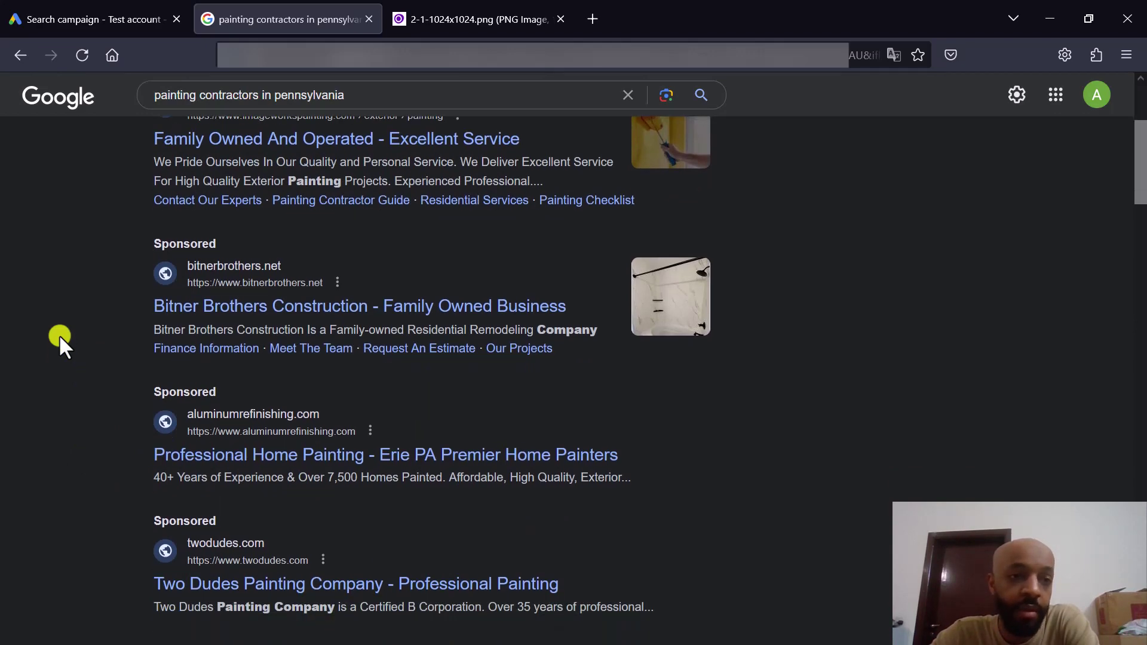
left_click(77, 17)
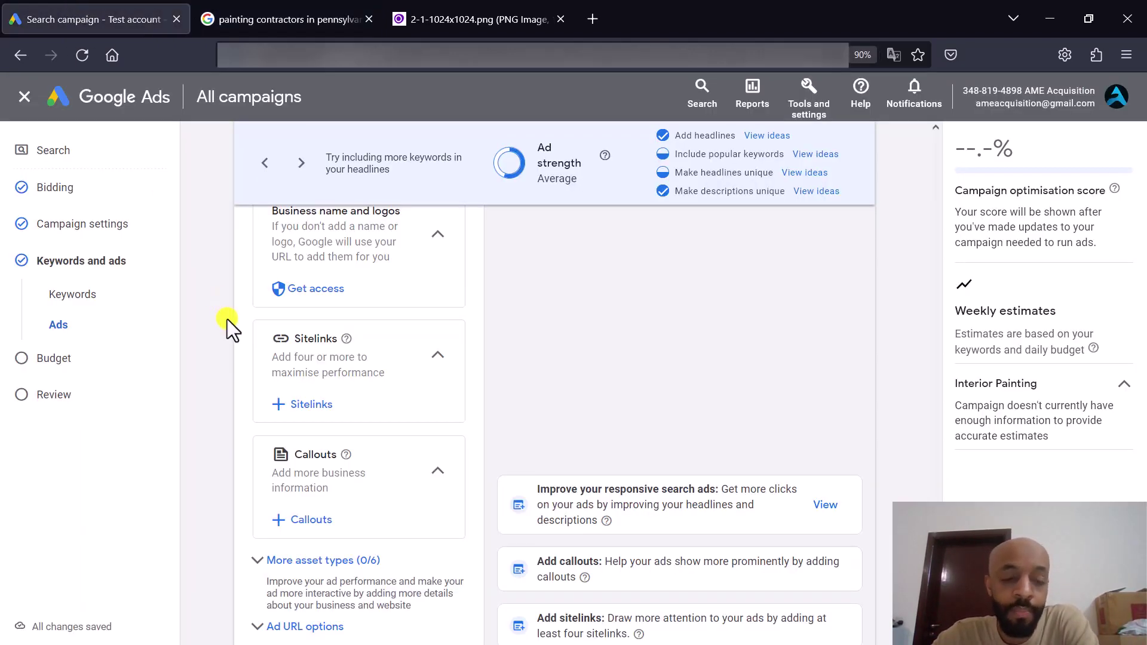
Study the ad layout diagram in 2-1-1024x1024.png to see where callouts, structured snippets and sitelinks appear, and return to Google Ads
scroll(227, 319, "down", 2)
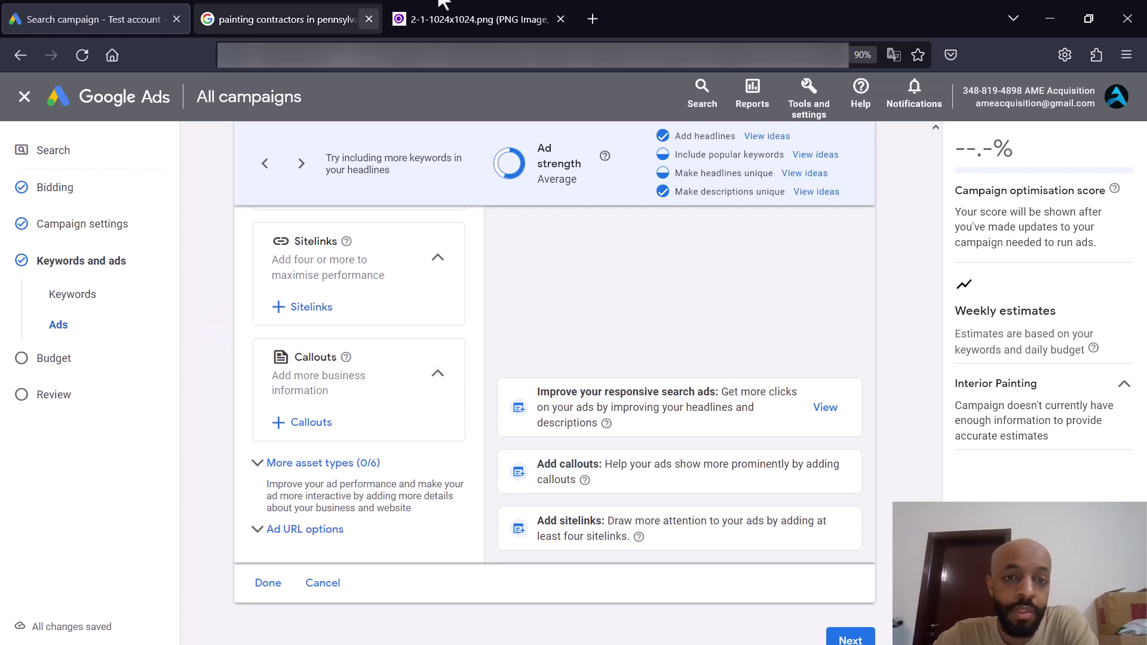
left_click(463, 9)
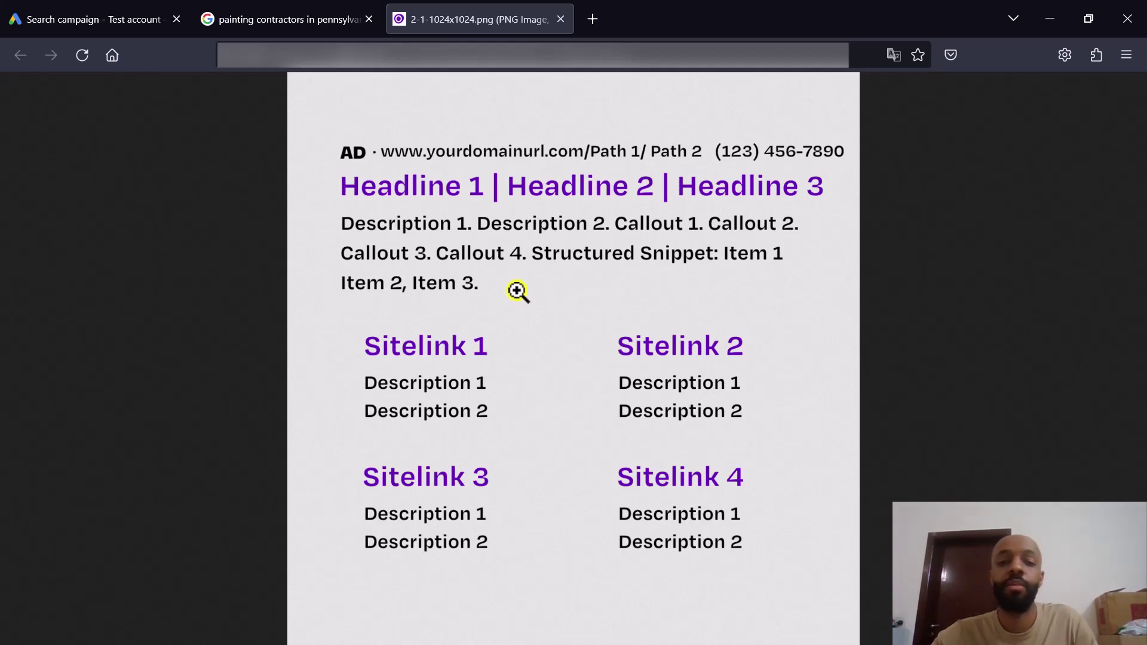
left_click(130, 23)
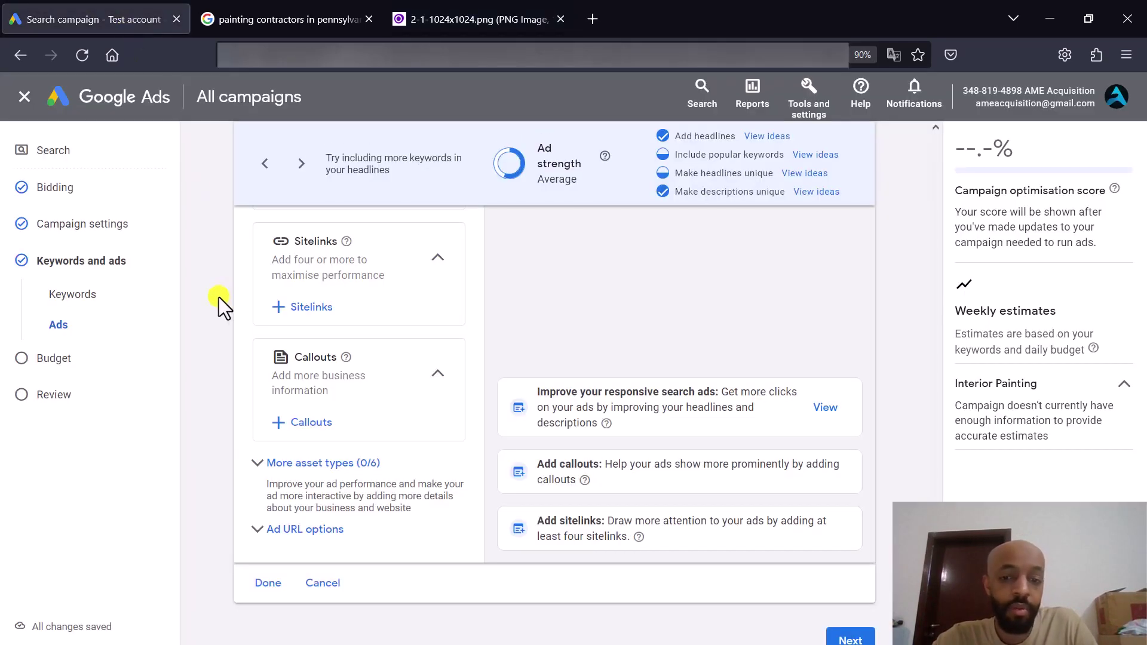
Expand the ad's additional asset types and review the options from Promotions to Apps
scroll(219, 296, "down", 1)
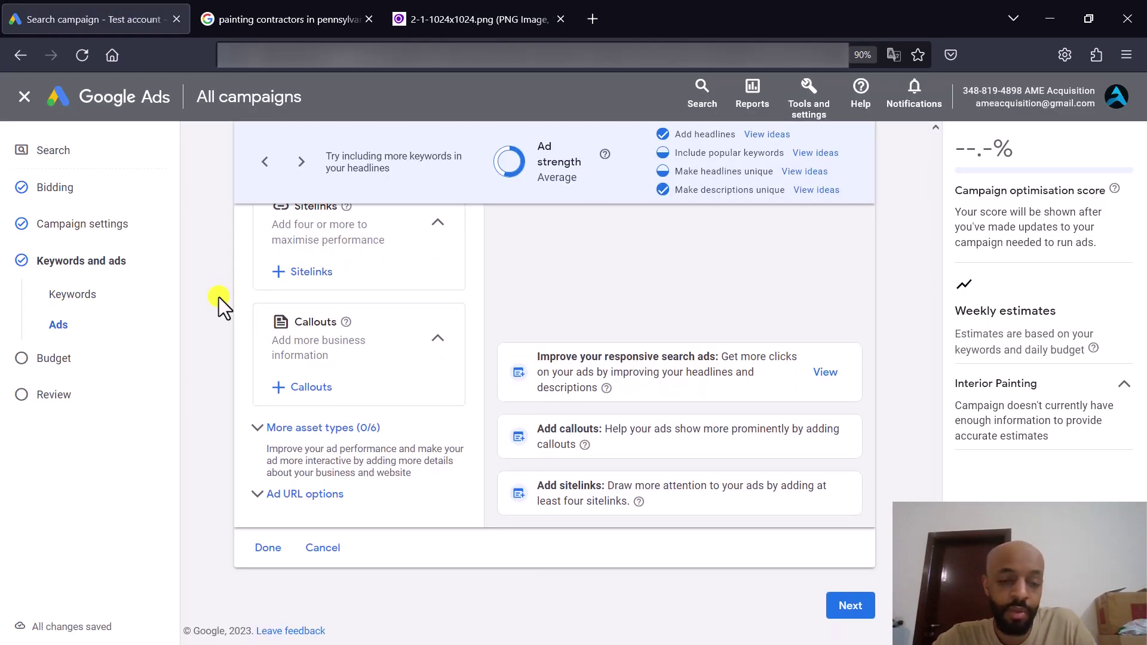
left_click(258, 430)
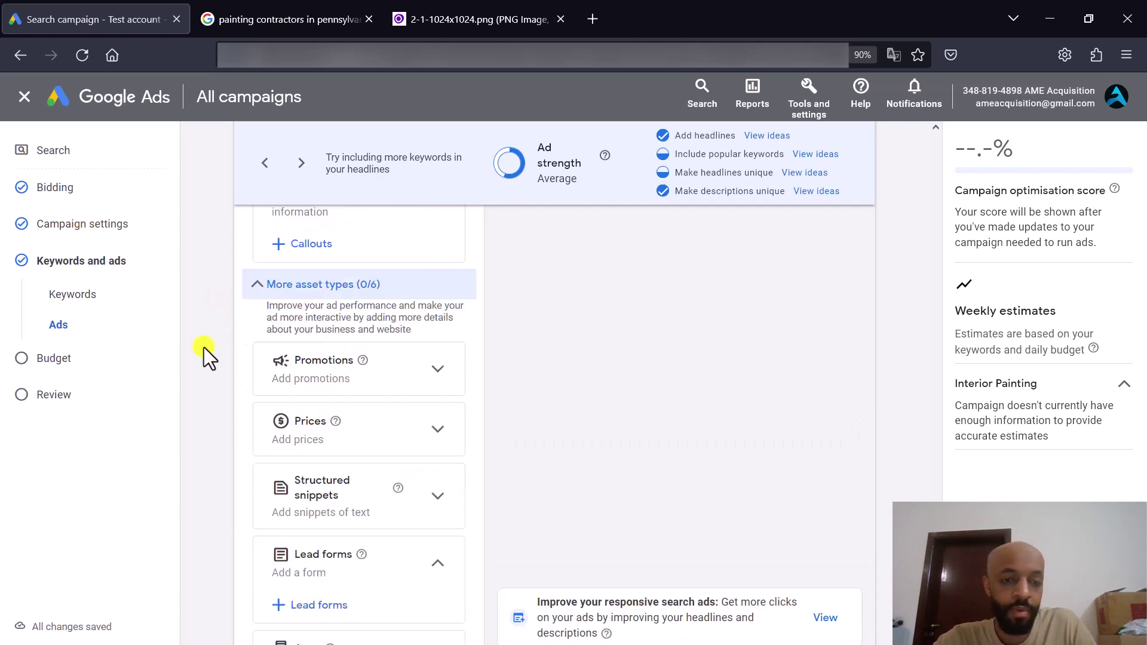
scroll(220, 346, "down", 2)
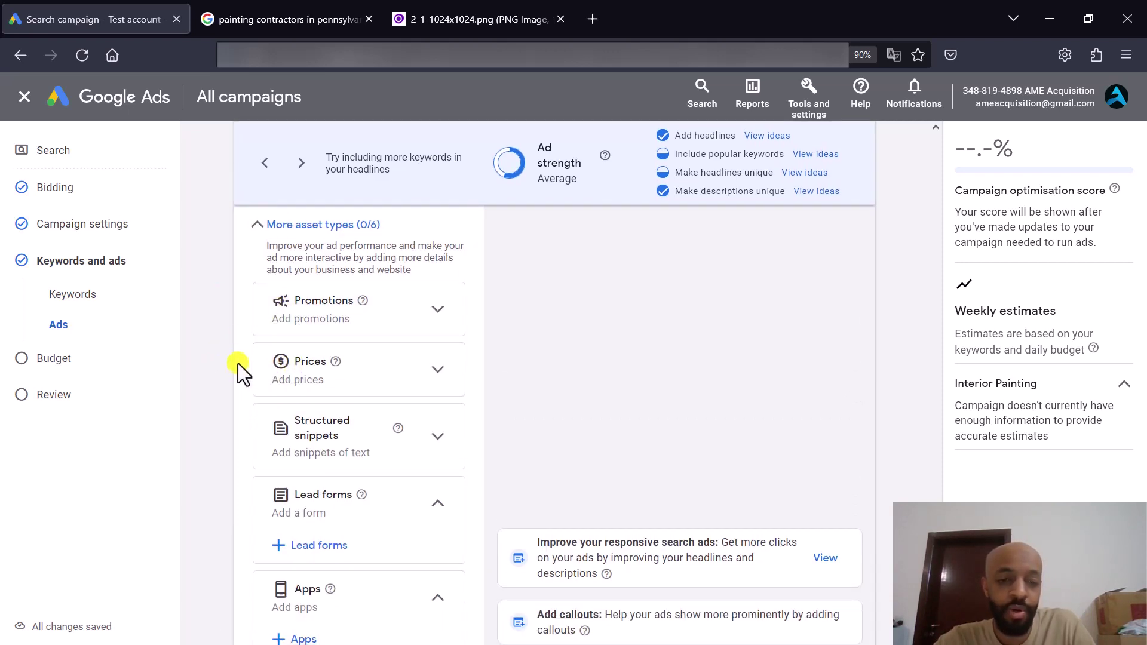
scroll(238, 364, "down", 3)
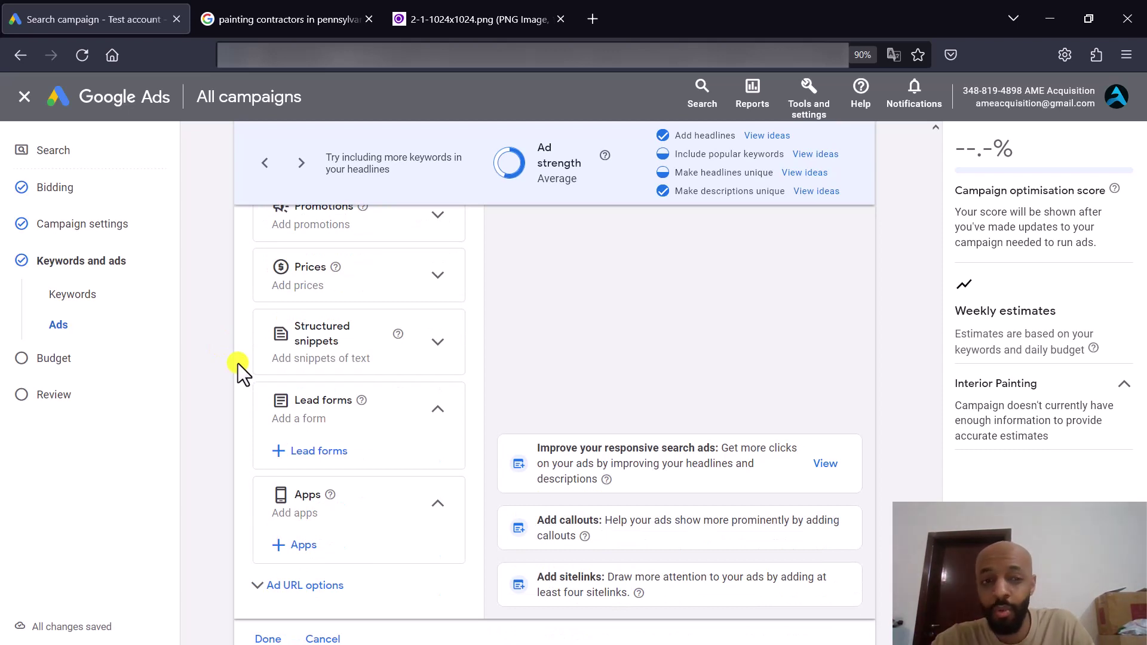
Check where structured snippets appear in the sample ad layout image, and return to the campaign's ad assets
scroll(238, 363, "up", 1)
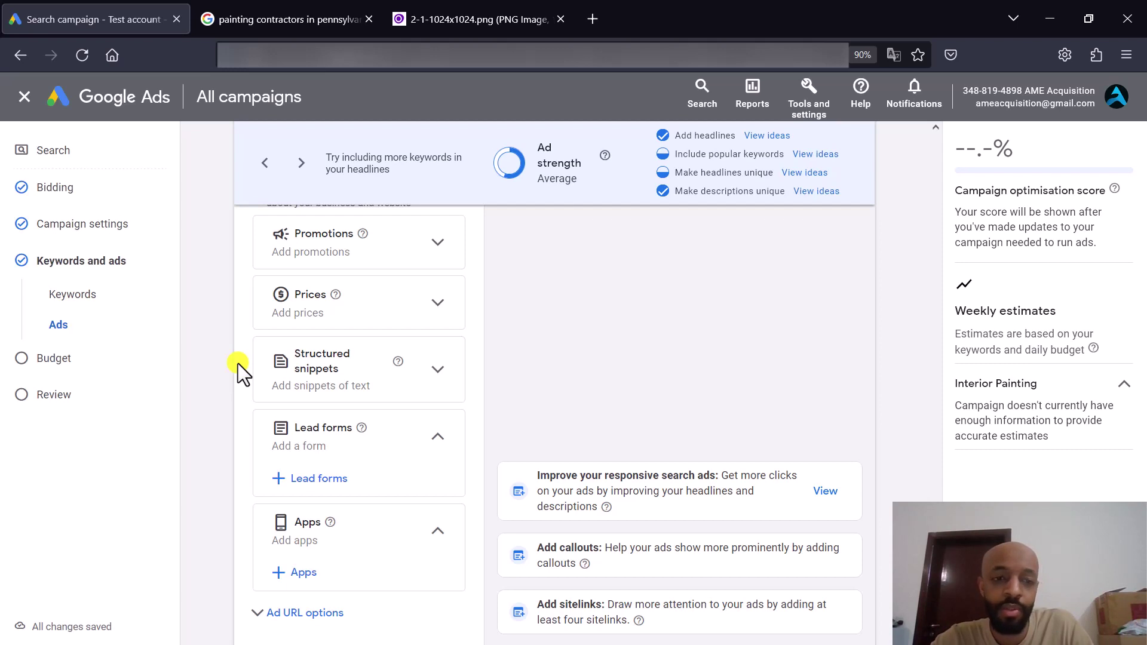
scroll(237, 363, "up", 1)
scroll(237, 363, "up", 2)
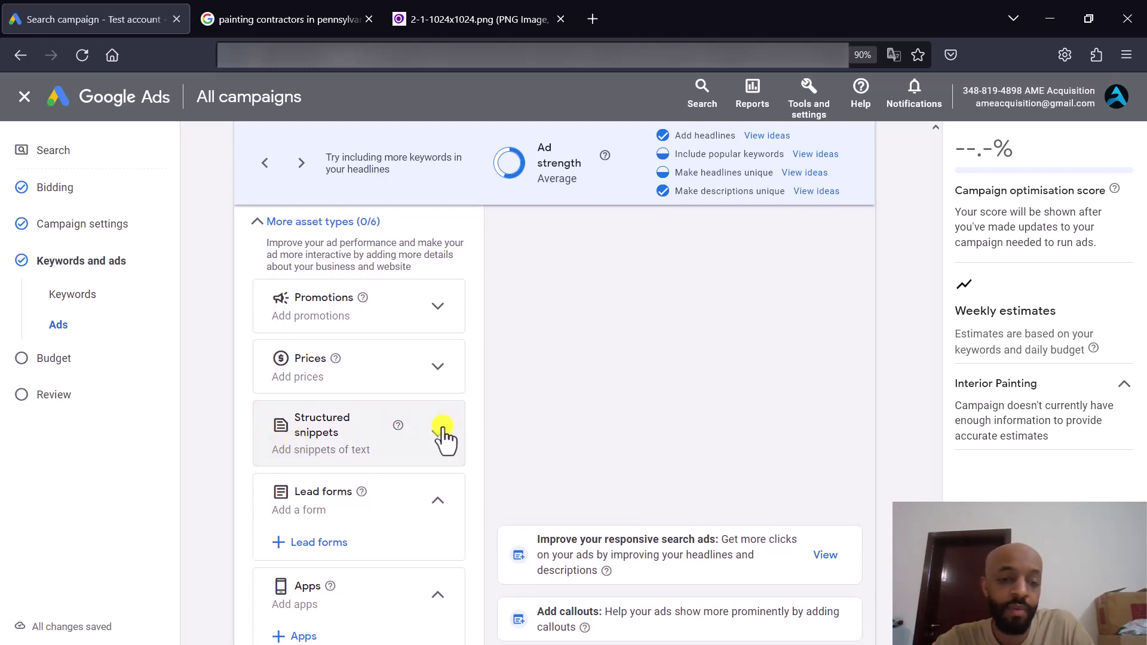
left_click(468, 18)
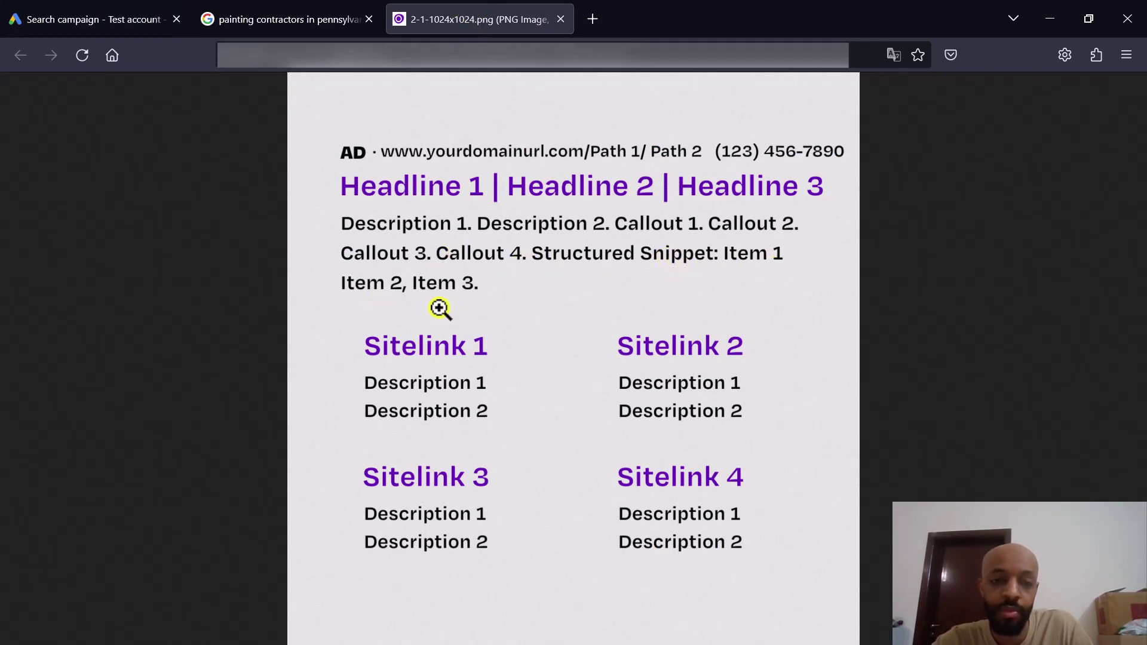
left_click(95, 9)
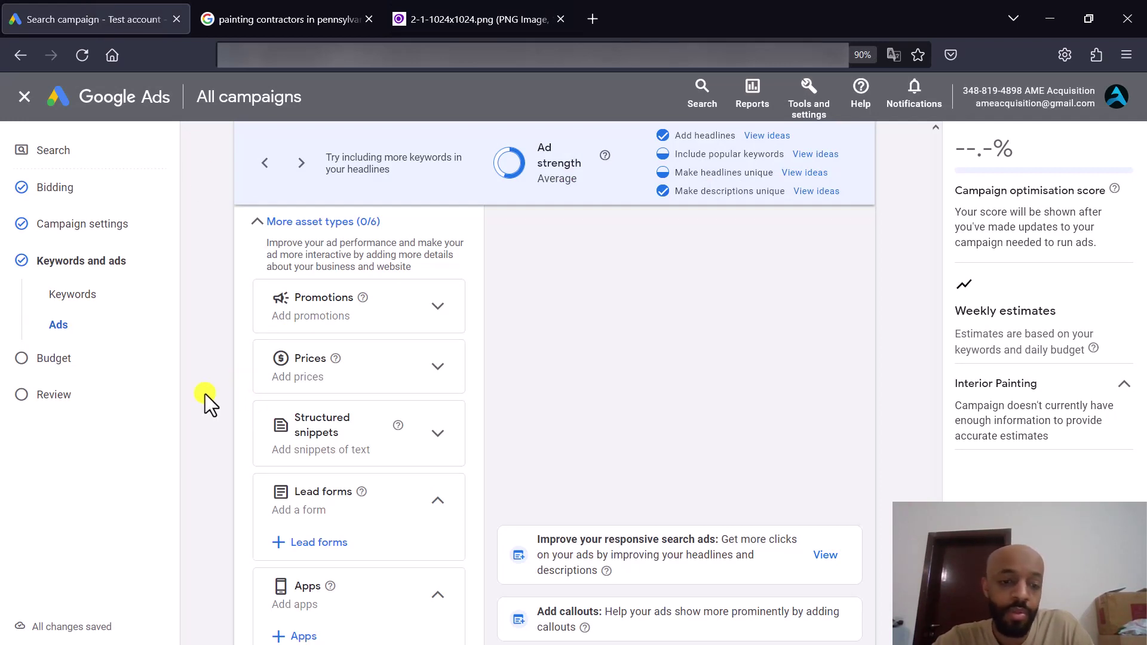
Review the Callouts and additional asset types, and expand the Structured snippets section
scroll(205, 393, "up", 3)
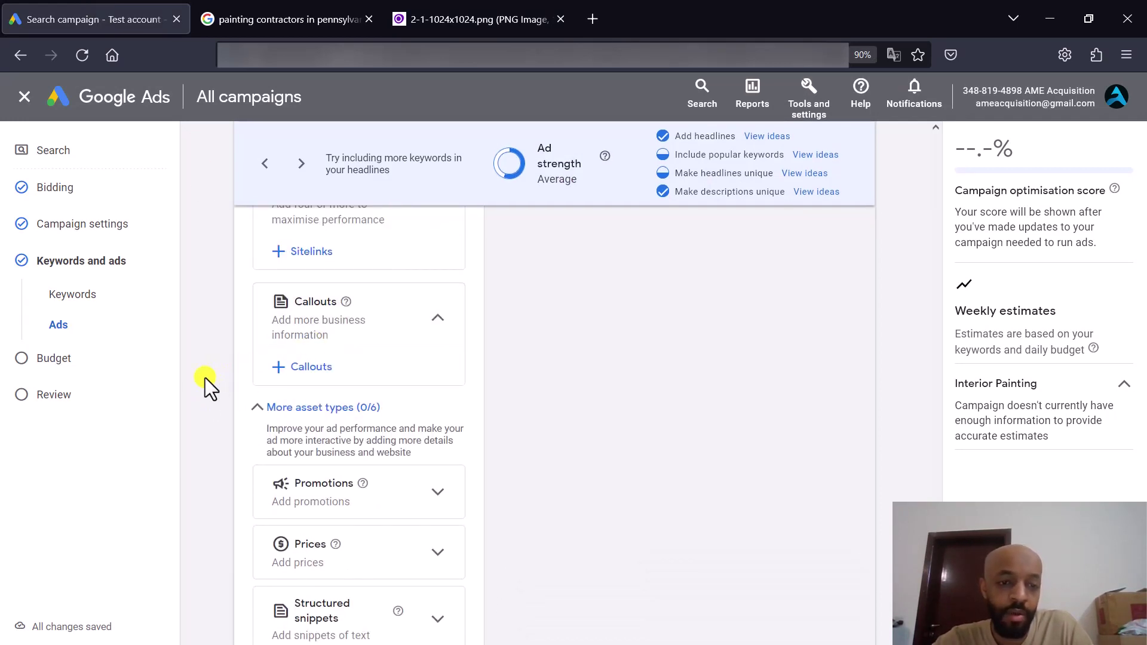
scroll(199, 380, "down", 1)
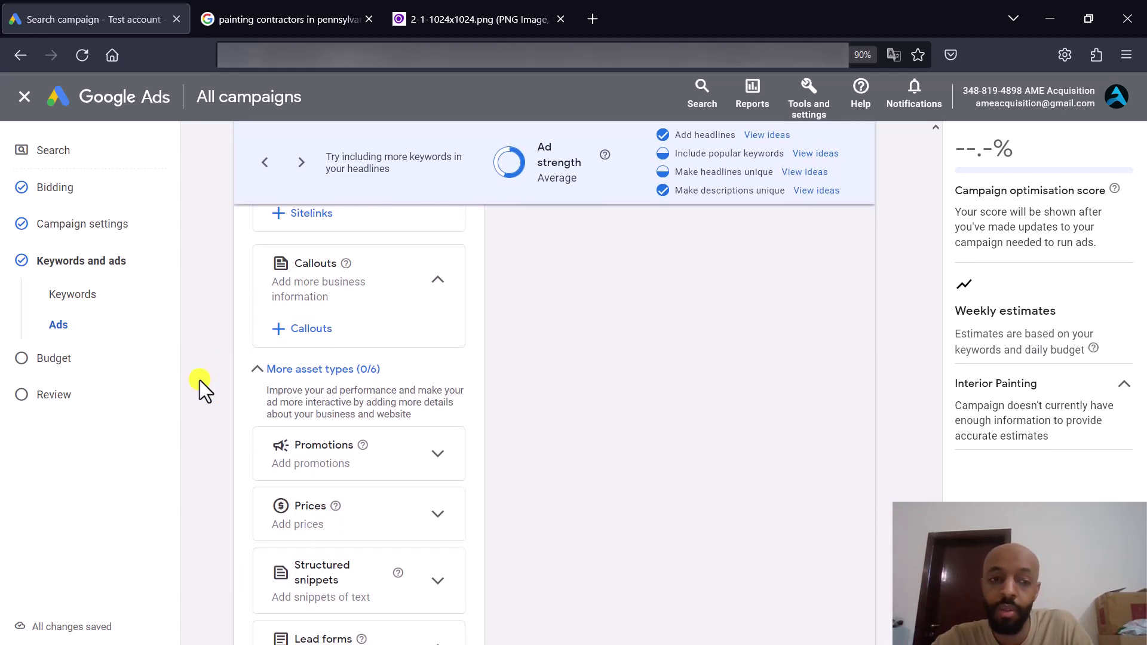
scroll(199, 380, "down", 1)
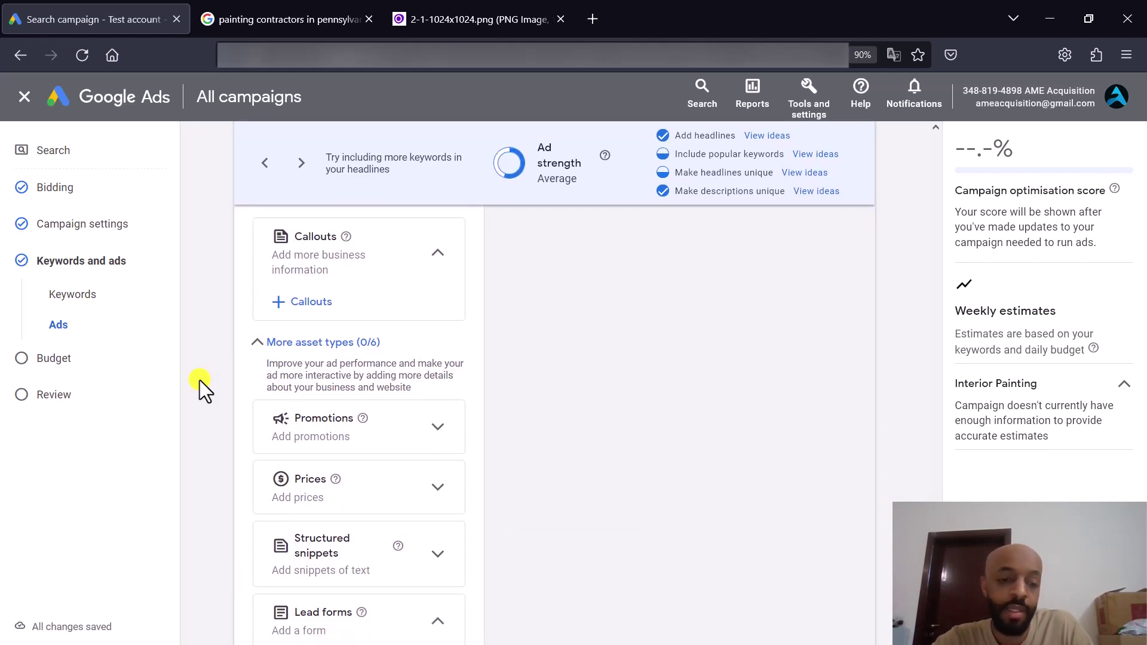
scroll(199, 380, "down", 3)
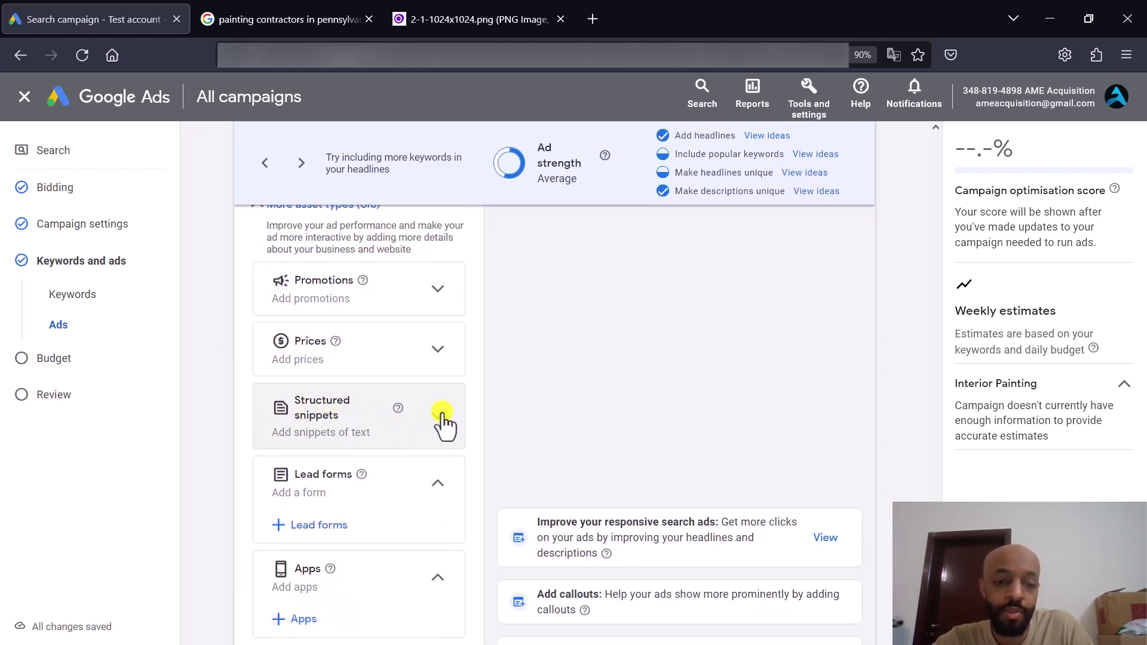
left_click(438, 415)
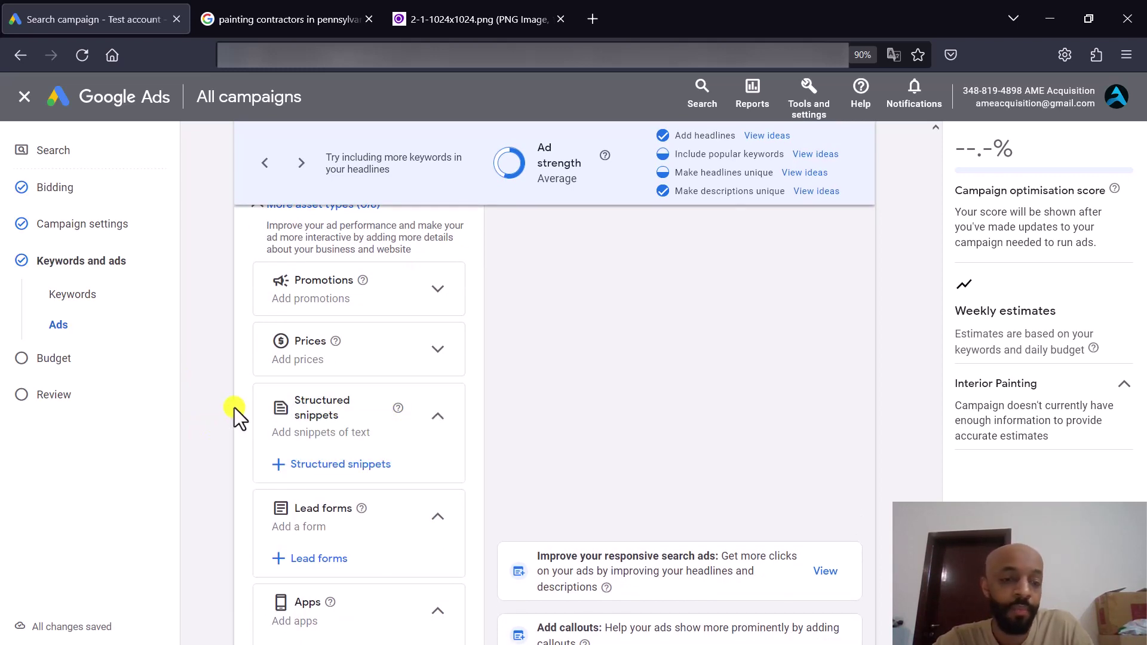
scroll(221, 403, "down", 1)
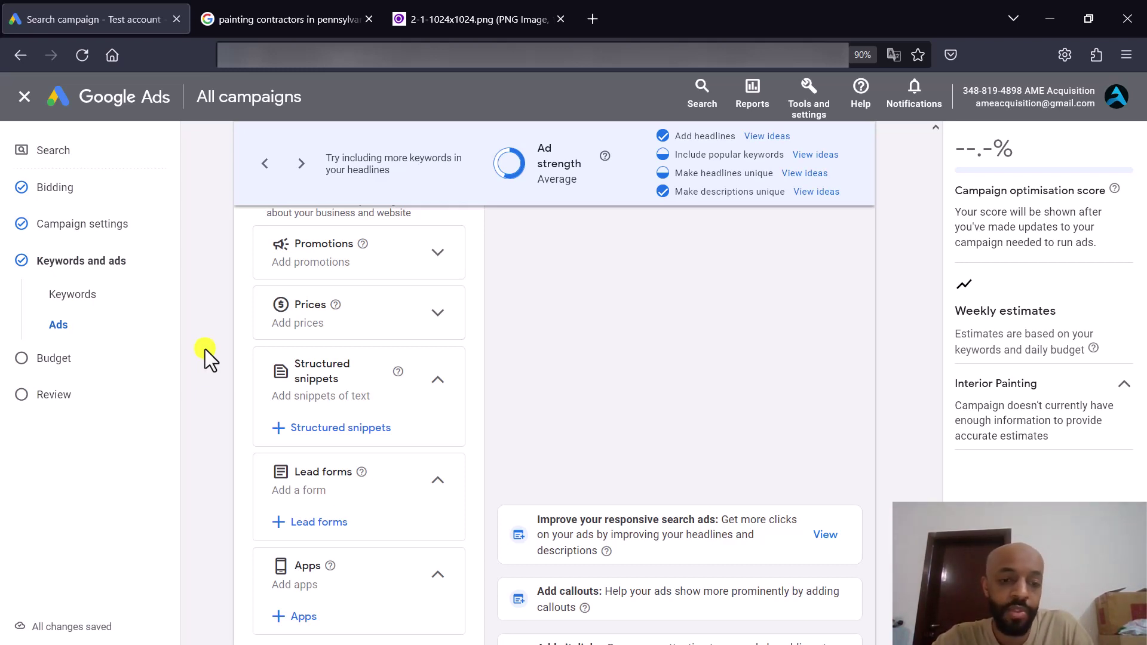
Collapse the Lead forms section, inspect the Ad URL options and fold them away again
left_click(434, 481)
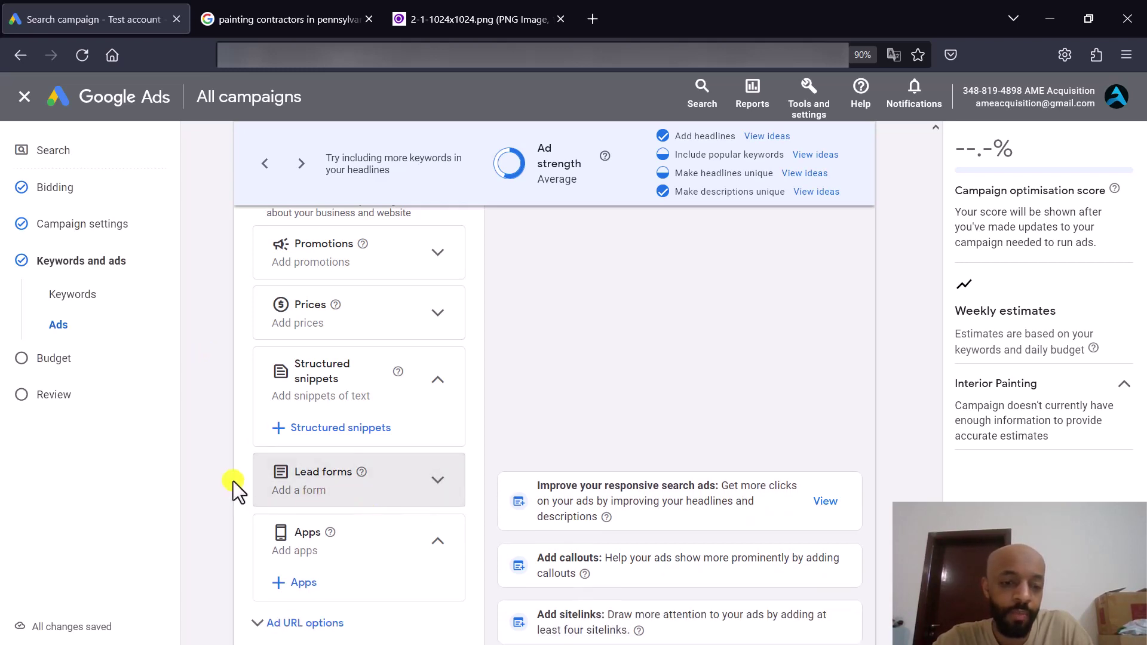
scroll(217, 468, "down", 1)
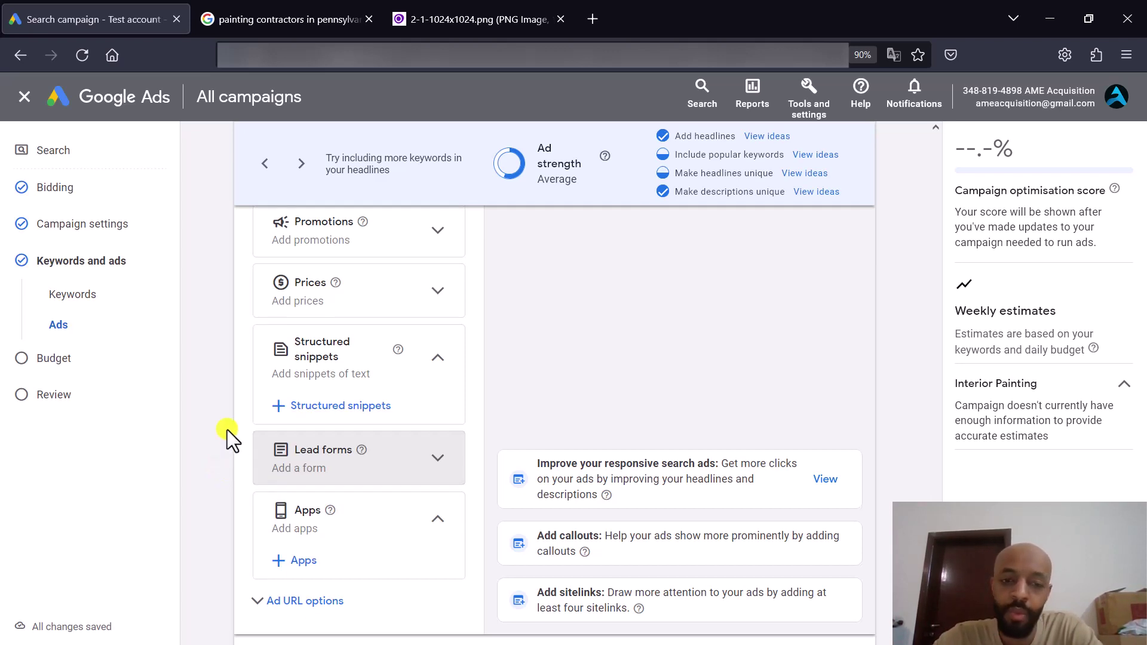
scroll(227, 429, "down", 3)
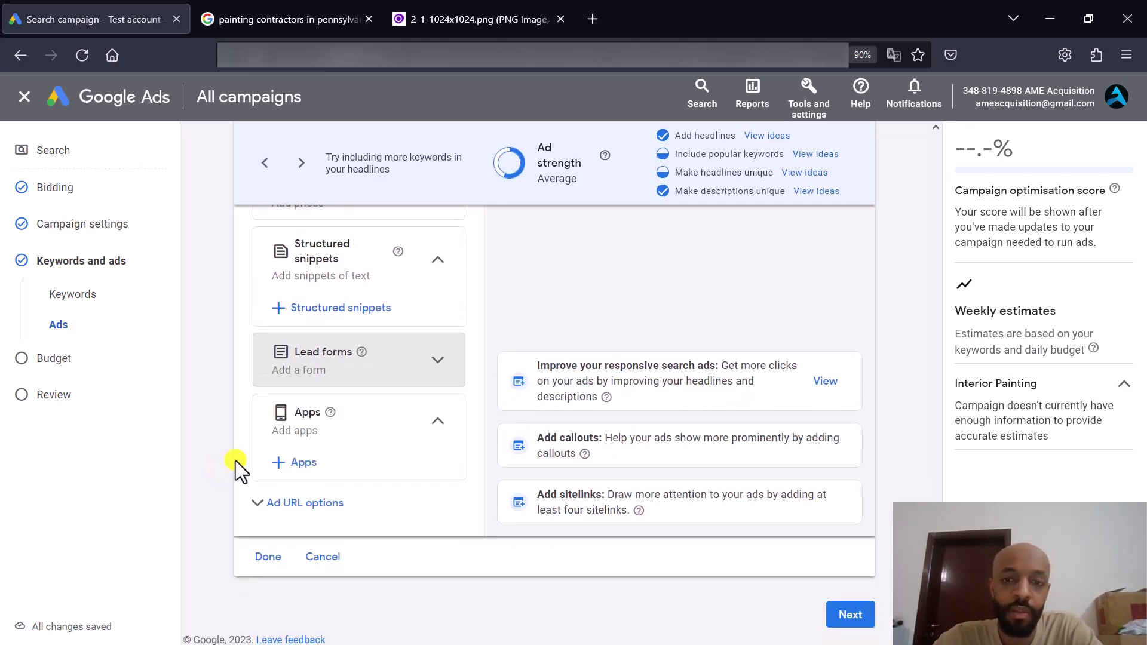
left_click(257, 503)
scroll(227, 419, "down", 4)
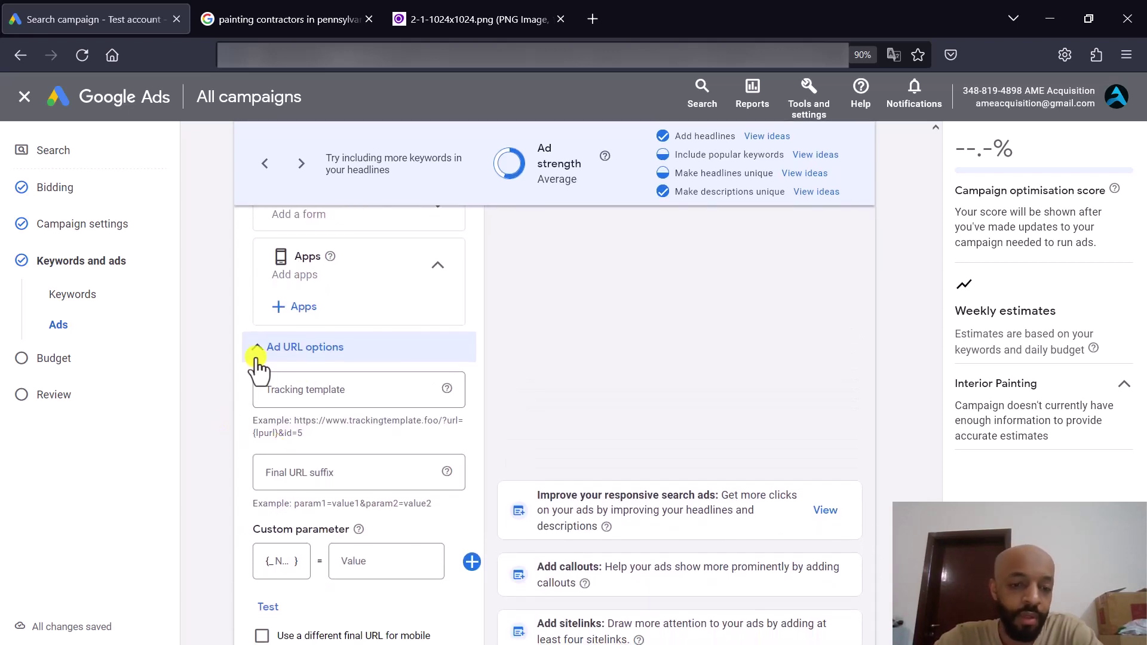
scroll(257, 370, "down", 3)
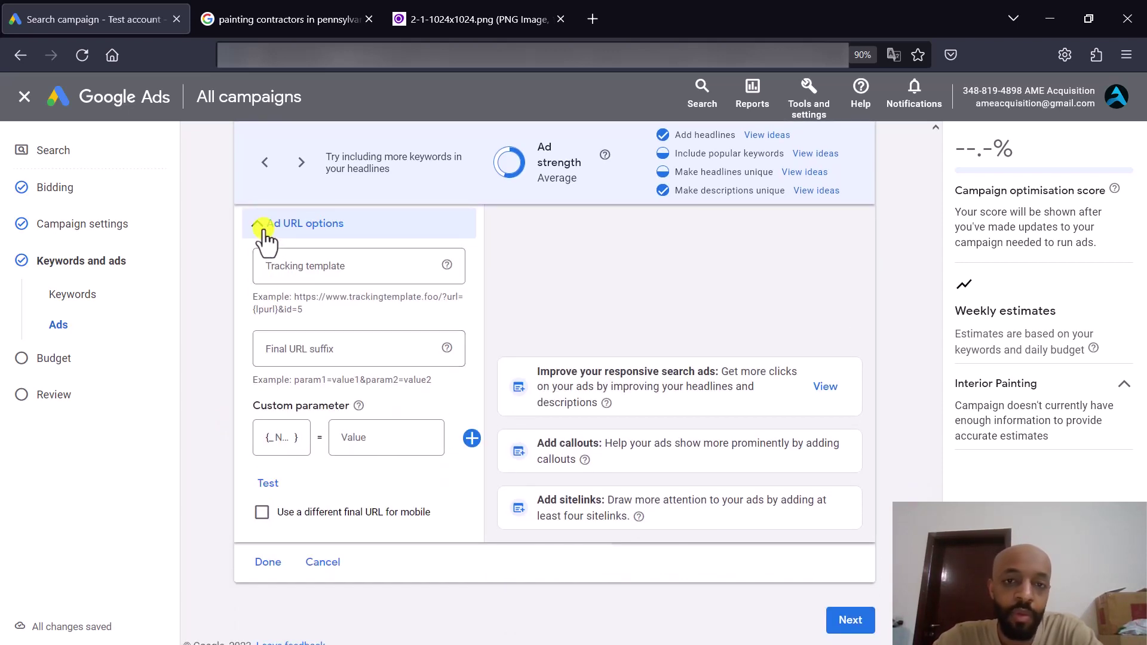
left_click(264, 232)
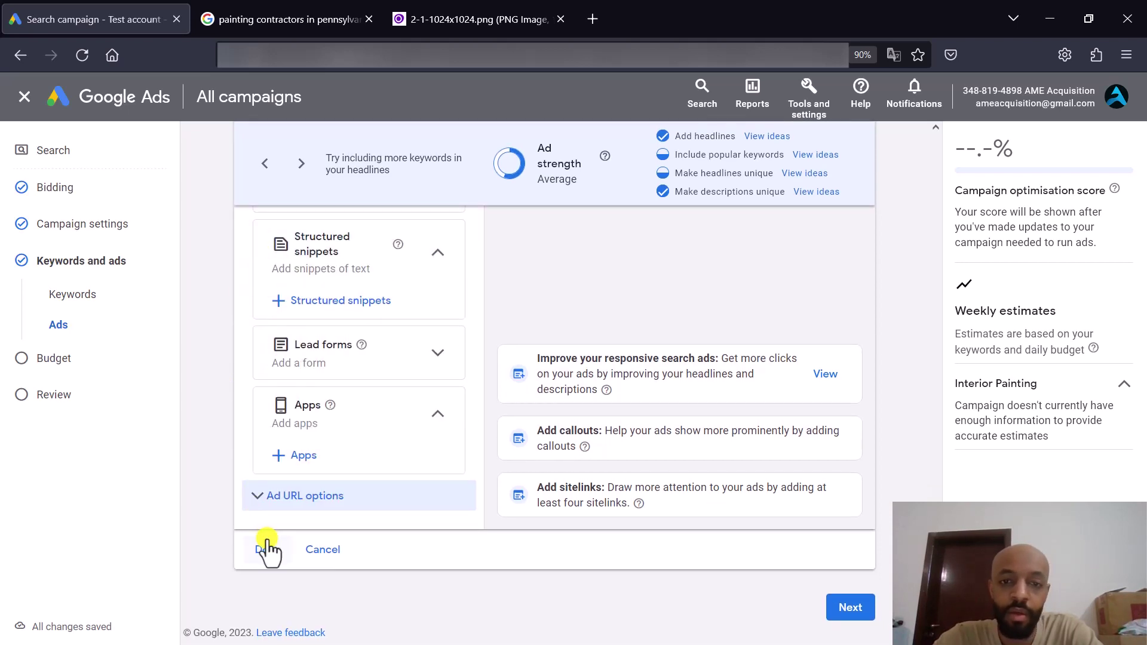
Review the ad's descriptions, headlines, final URL and preview, and the ad group's exact-match keyword list
scroll(289, 409, "up", 5)
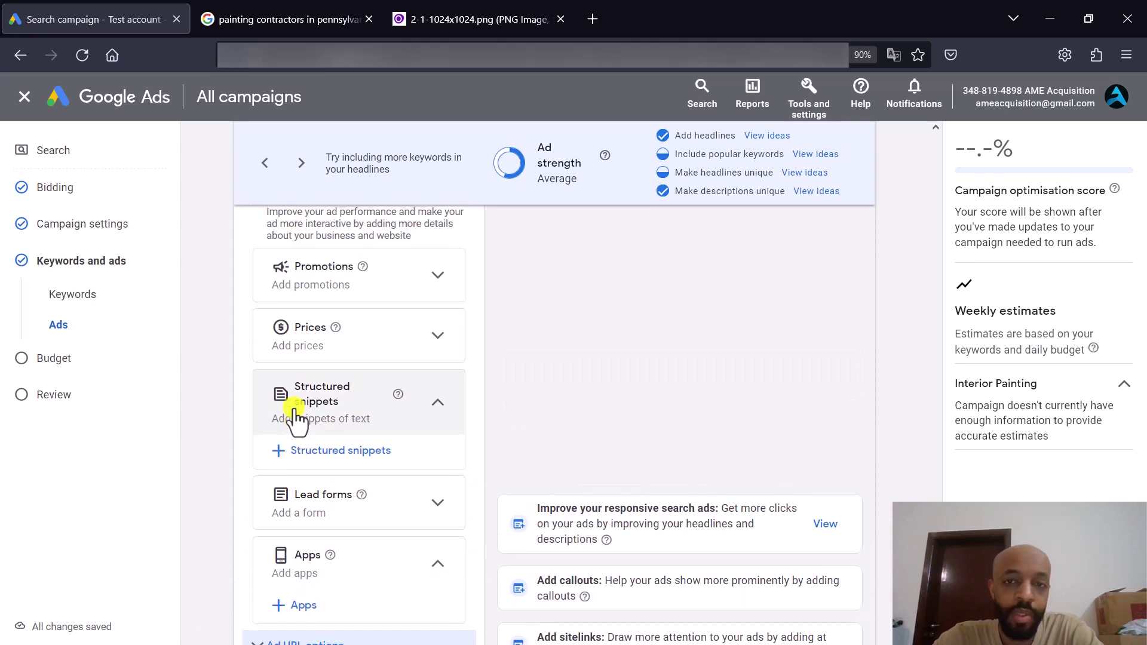
scroll(293, 418, "up", 12)
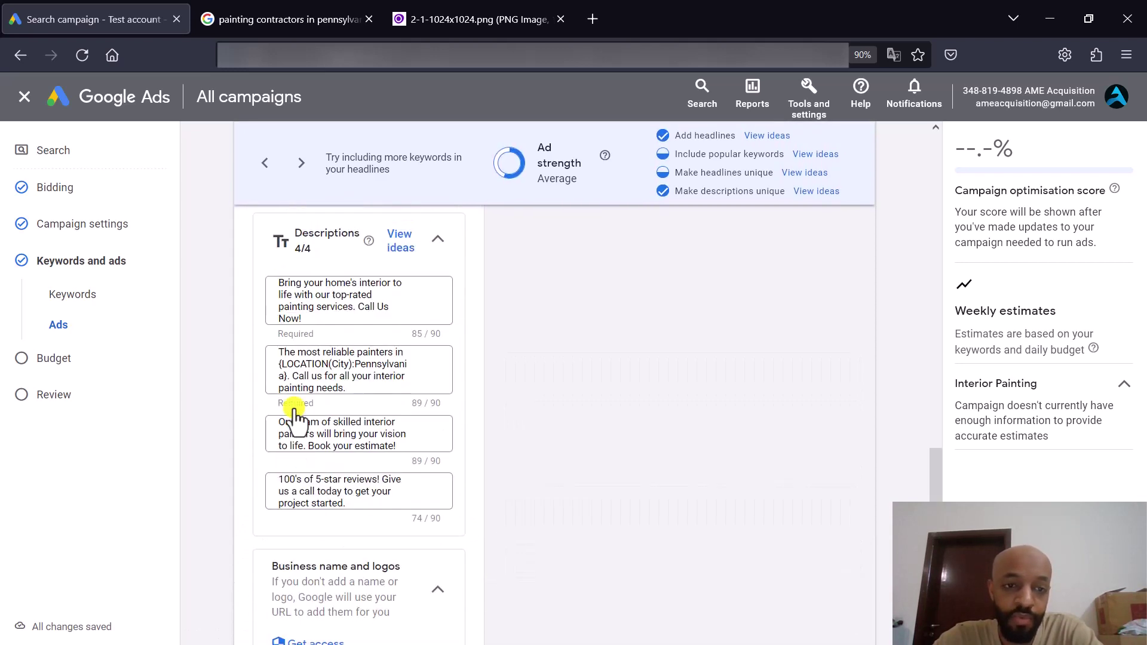
scroll(294, 417, "down", 1)
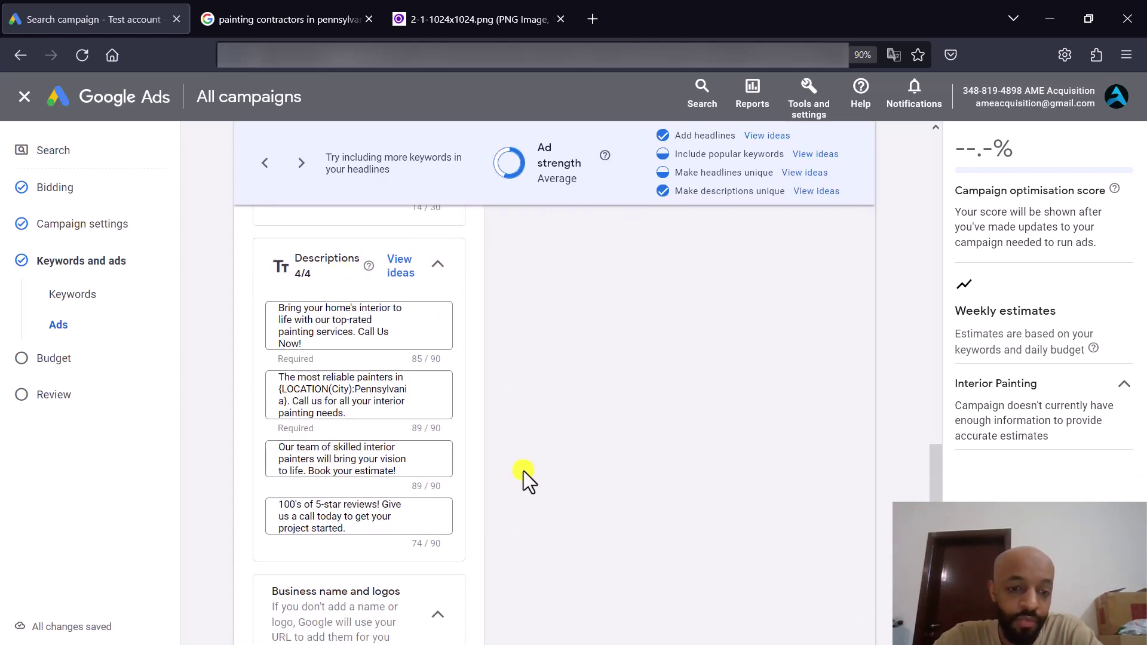
scroll(601, 465, "up", 1)
scroll(601, 465, "up", 3)
scroll(481, 399, "up", 4)
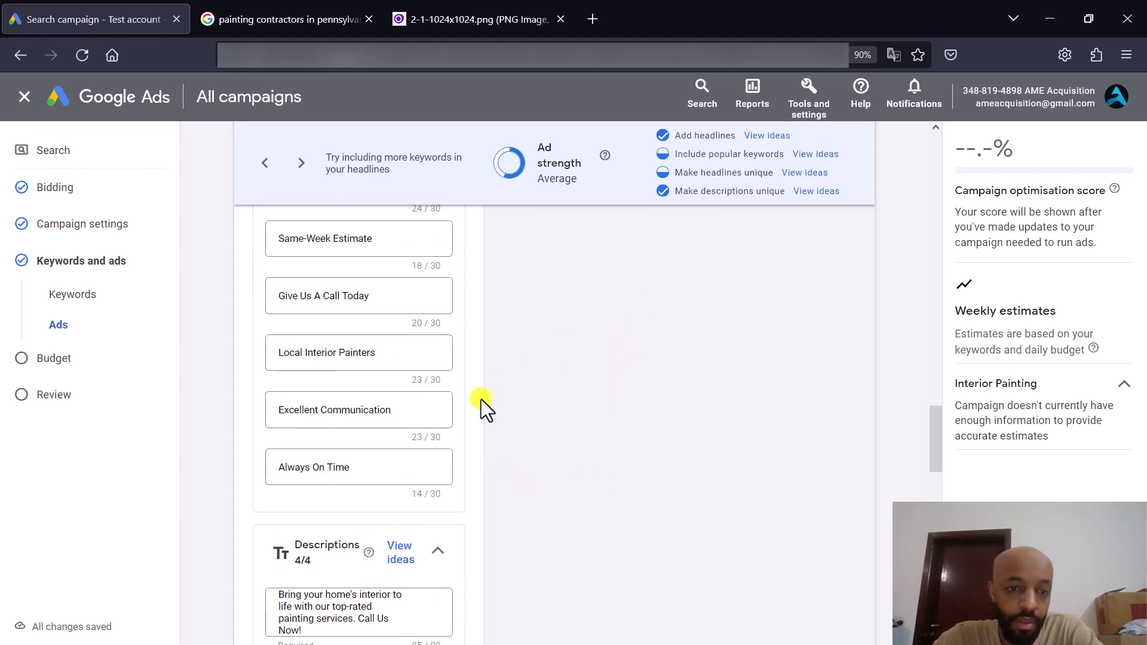
scroll(405, 504, "up", 18)
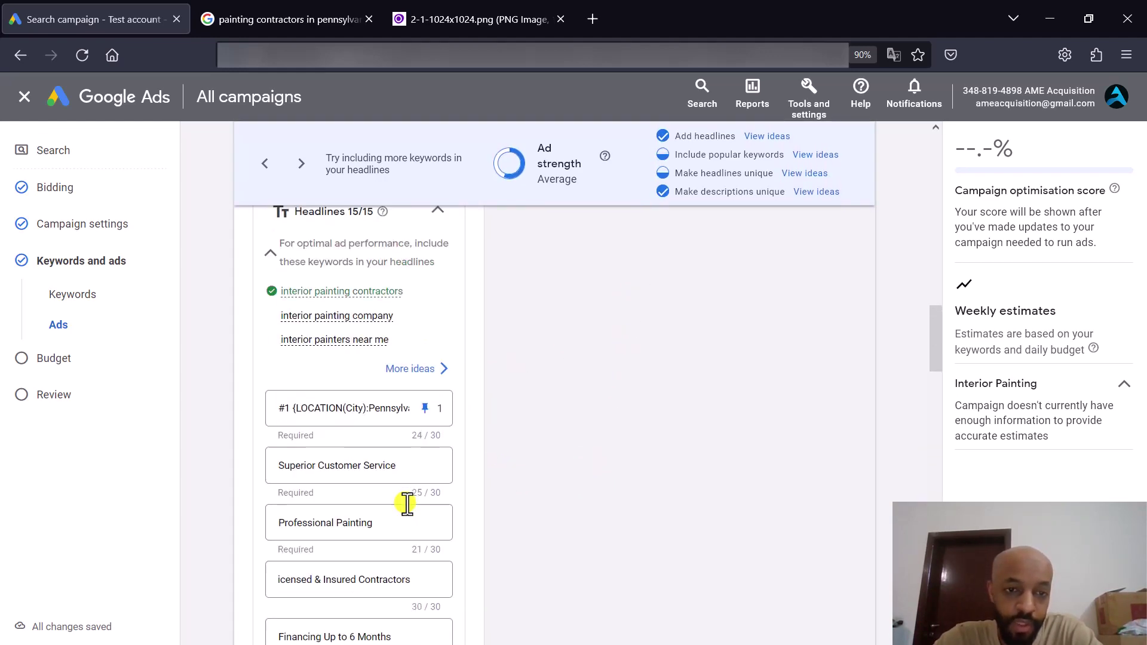
scroll(594, 460, "up", 10)
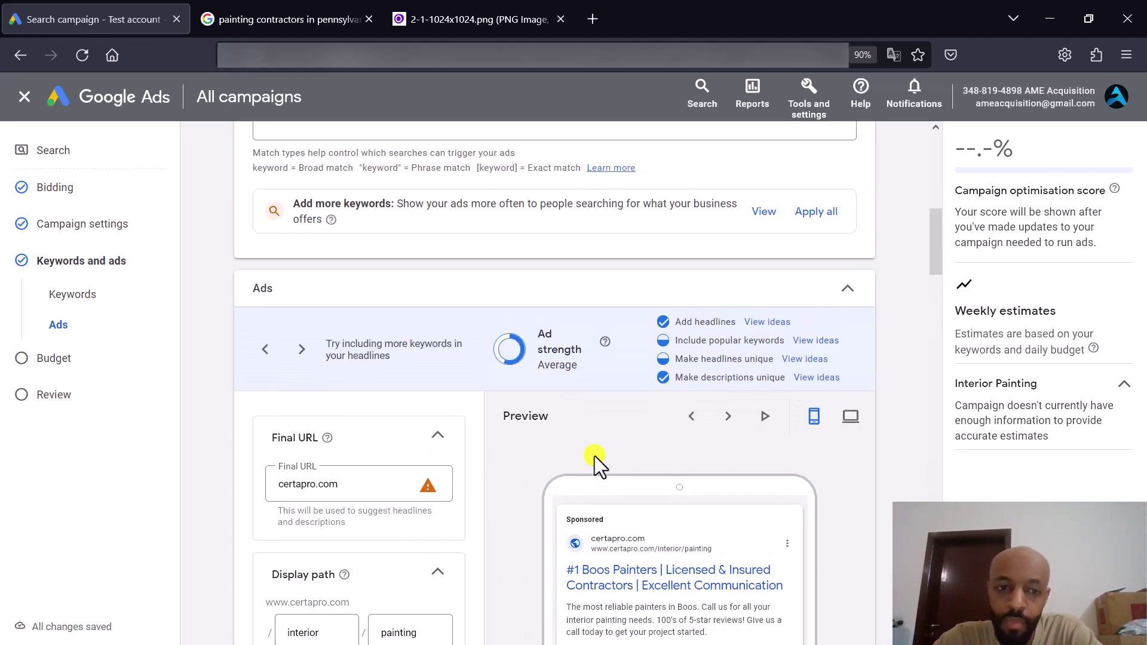
scroll(594, 457, "up", 3)
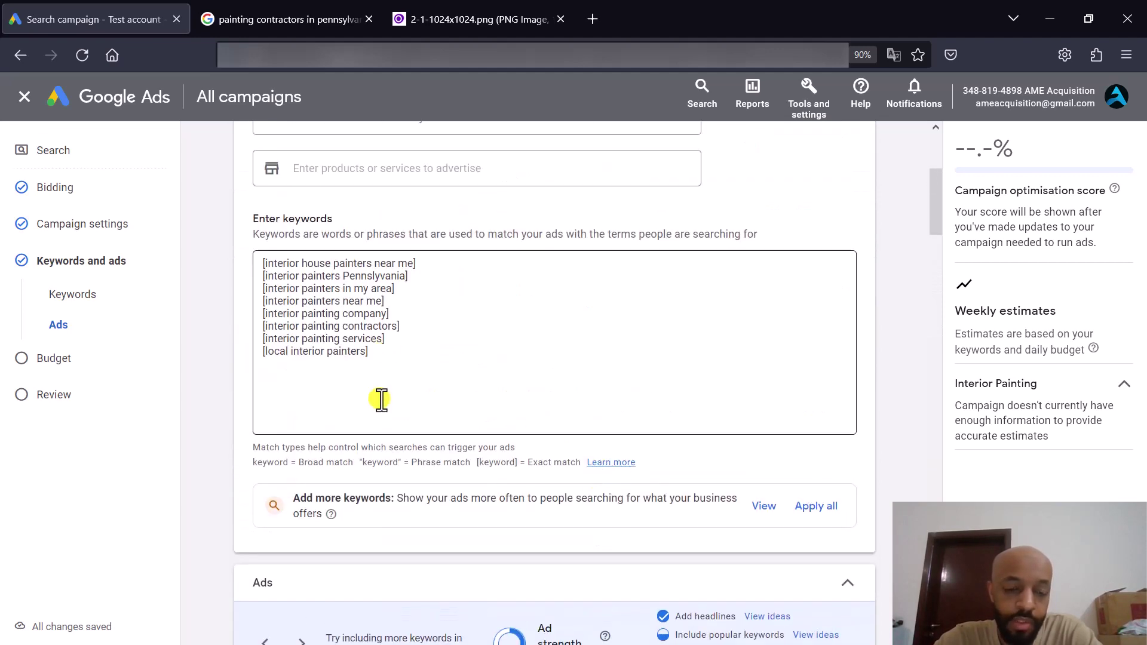
left_click(407, 393)
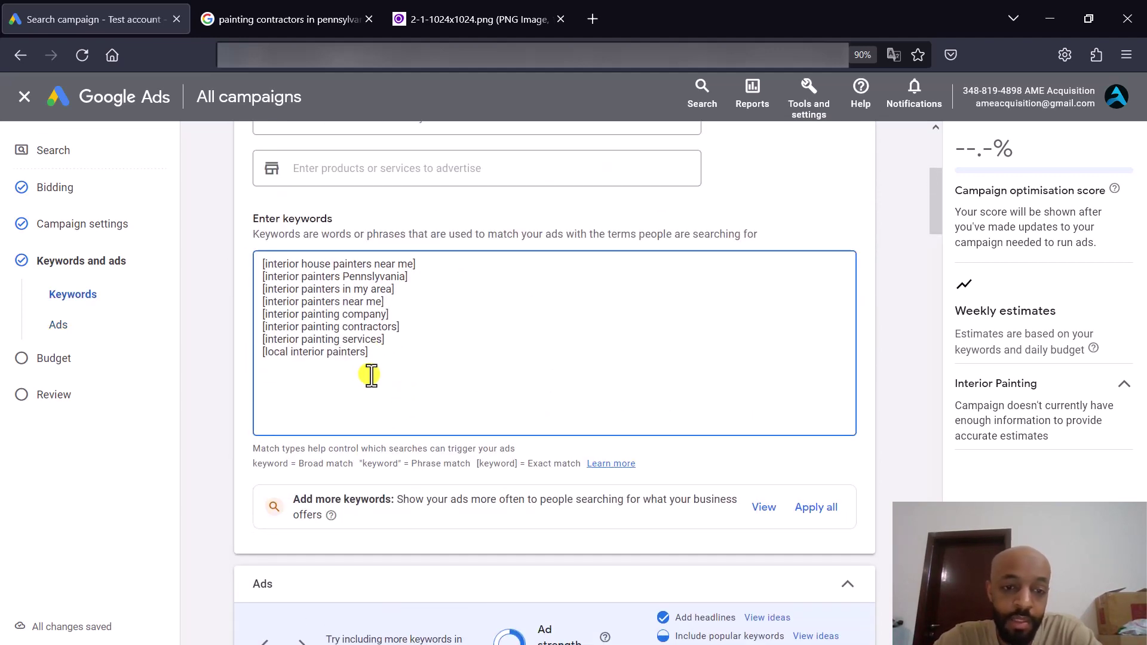
left_click(238, 412)
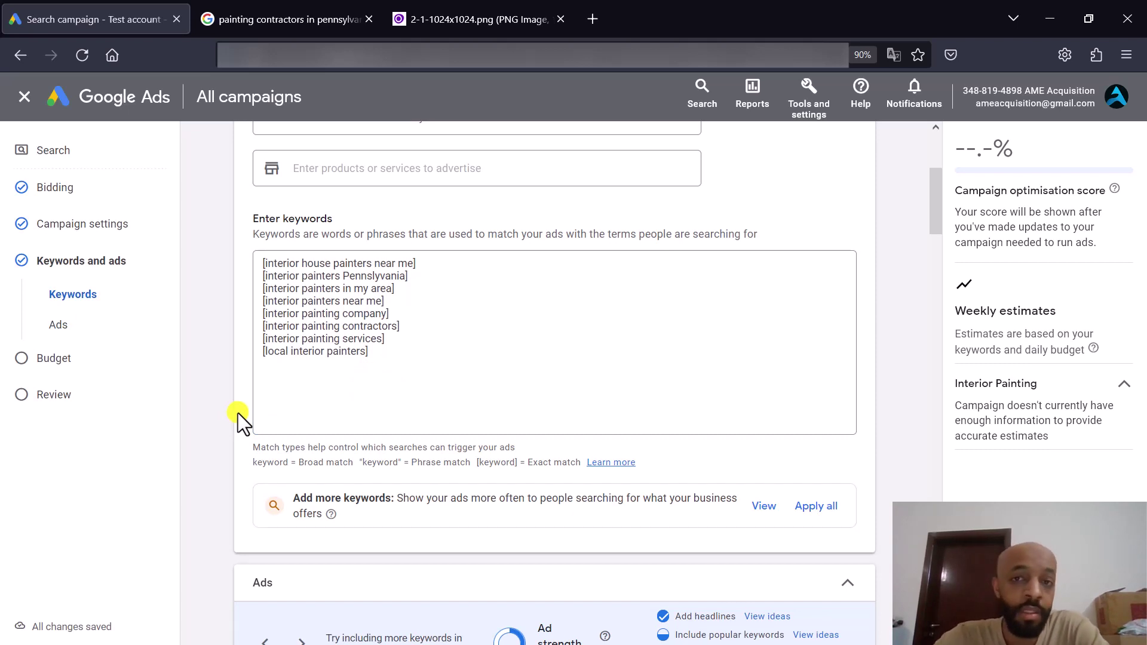
Look through the ad form from the keywords and headlines to the Sitelinks, Callouts and additional asset sections
scroll(238, 413, "down", 1)
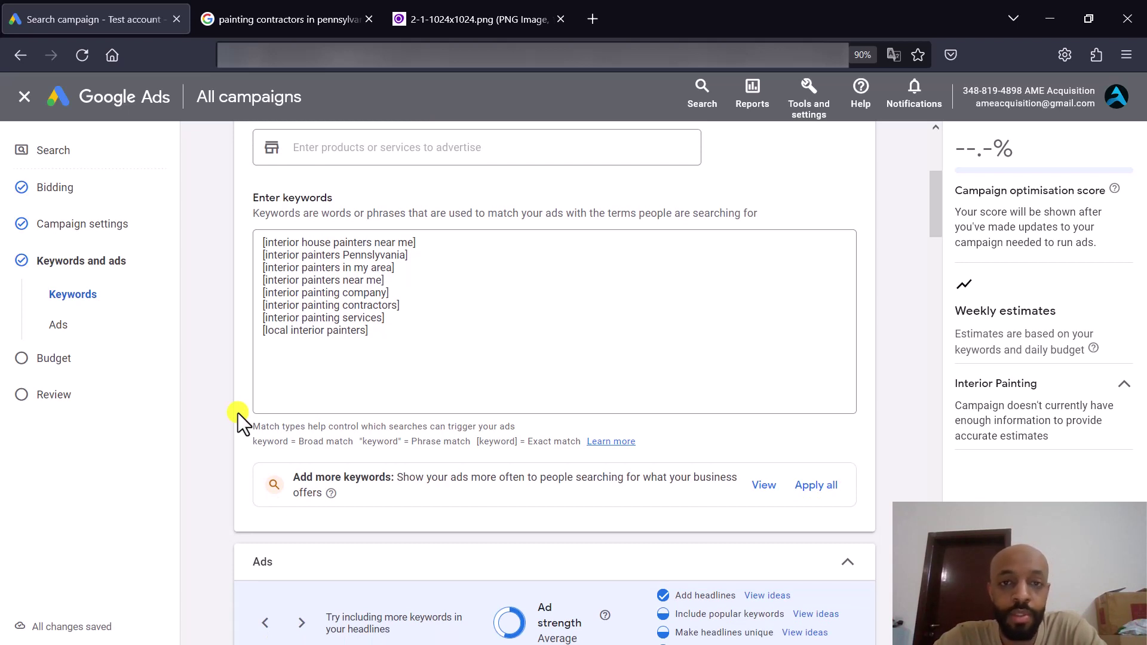
scroll(238, 414, "down", 1)
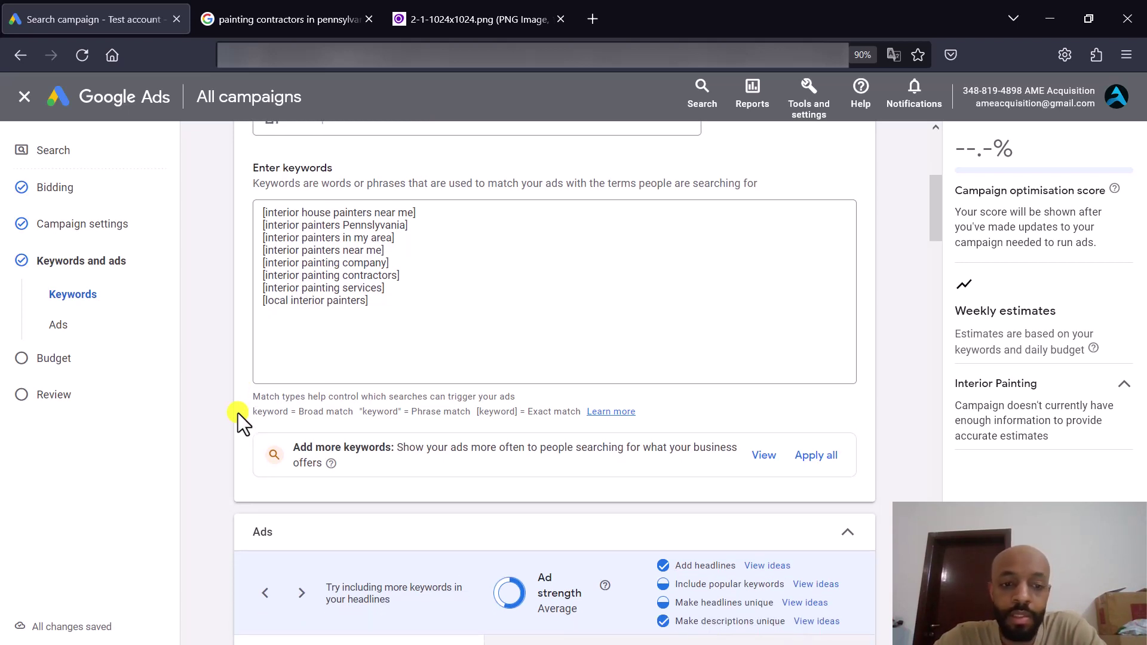
scroll(238, 413, "down", 2)
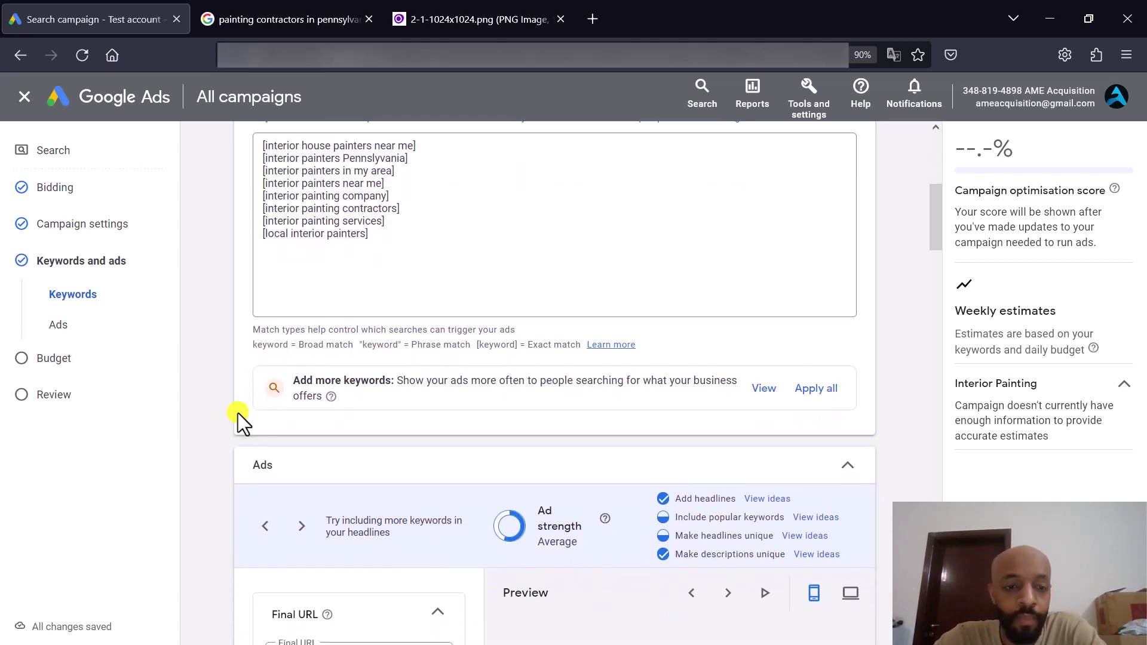
scroll(237, 413, "down", 15)
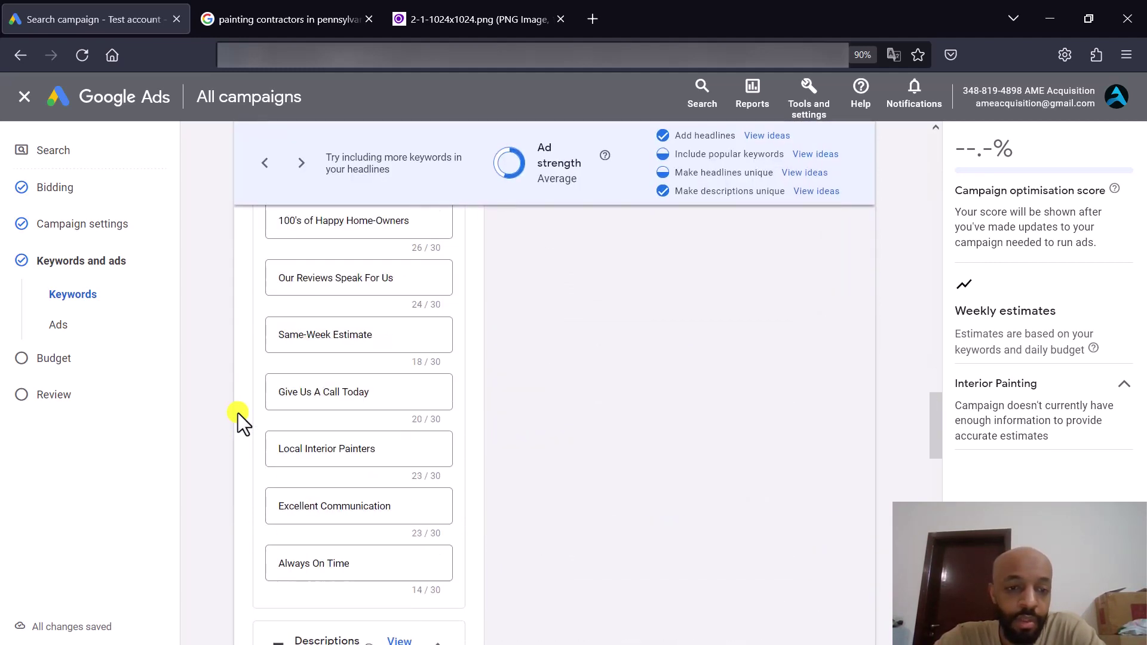
scroll(237, 413, "down", 15)
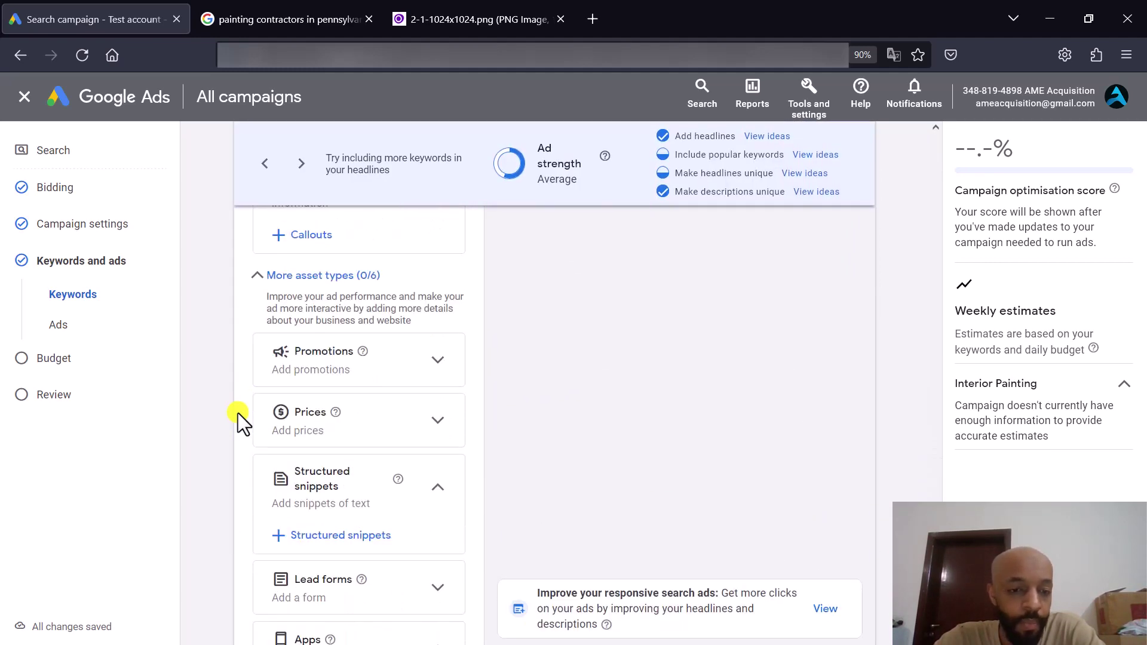
scroll(238, 413, "down", 7)
scroll(238, 413, "up", 5)
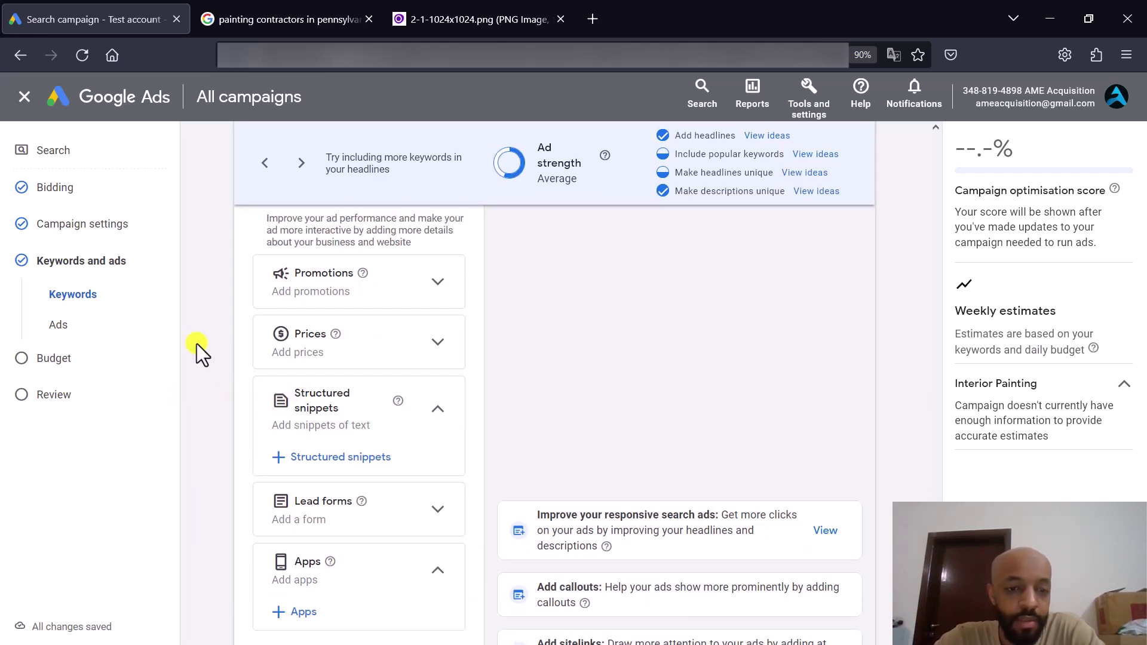
scroll(193, 342, "up", 5)
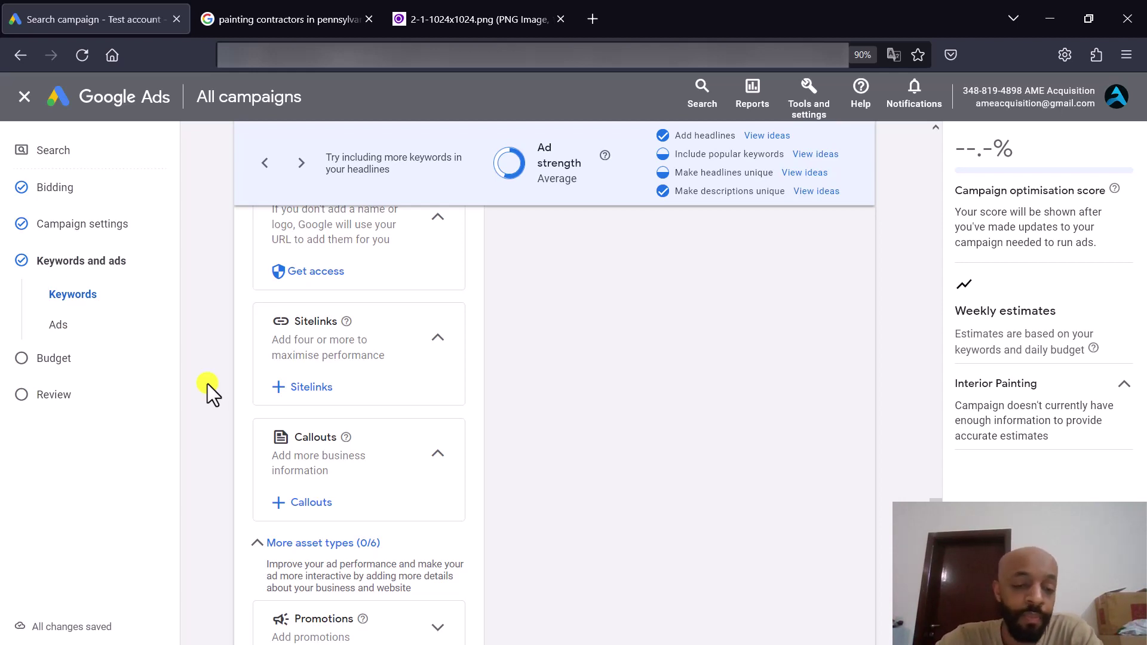
Finish editing the interior painting search ad and check its summary beneath the keyword list
scroll(206, 383, "down", 5)
scroll(207, 383, "down", 3)
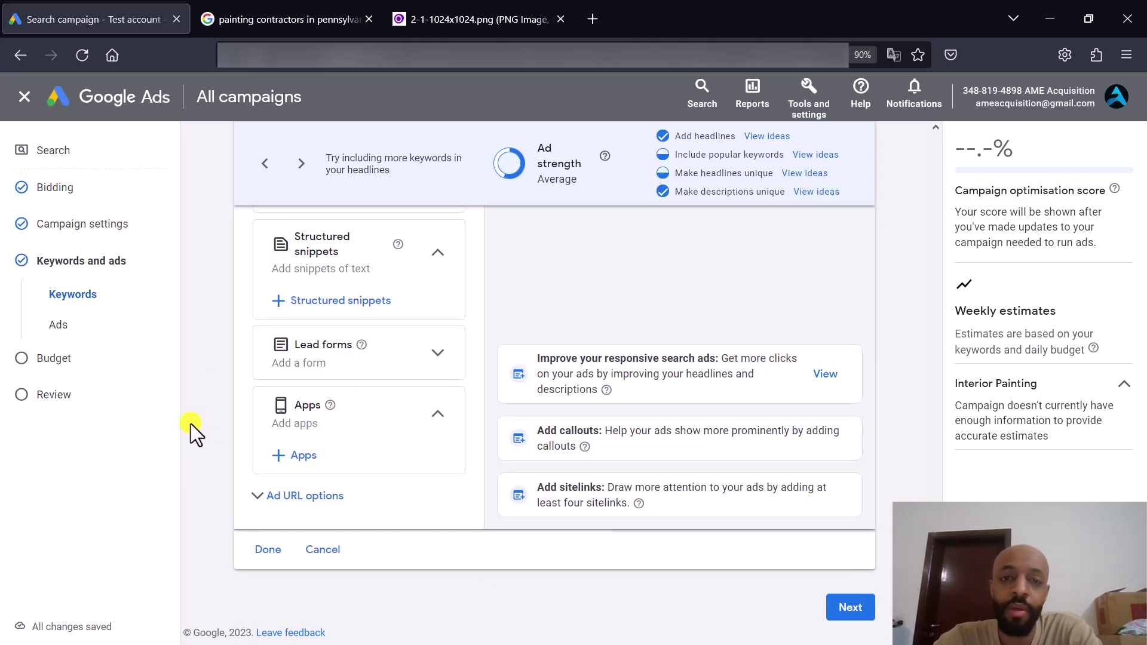
left_click(269, 553)
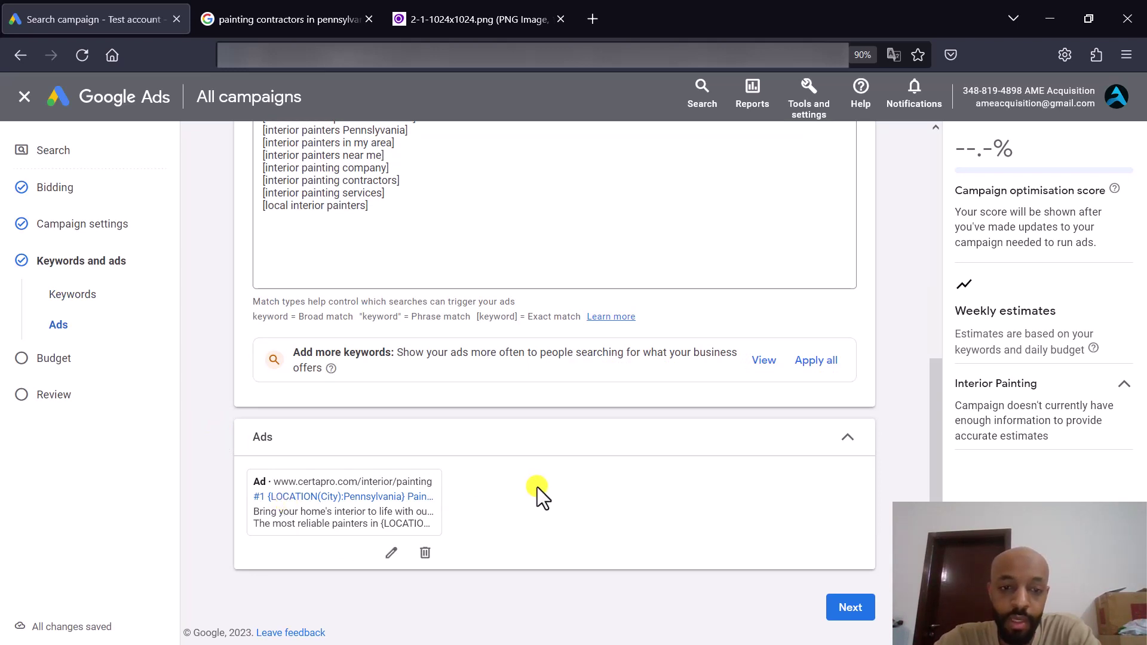
scroll(536, 486, "up", 3)
scroll(537, 486, "down", 3)
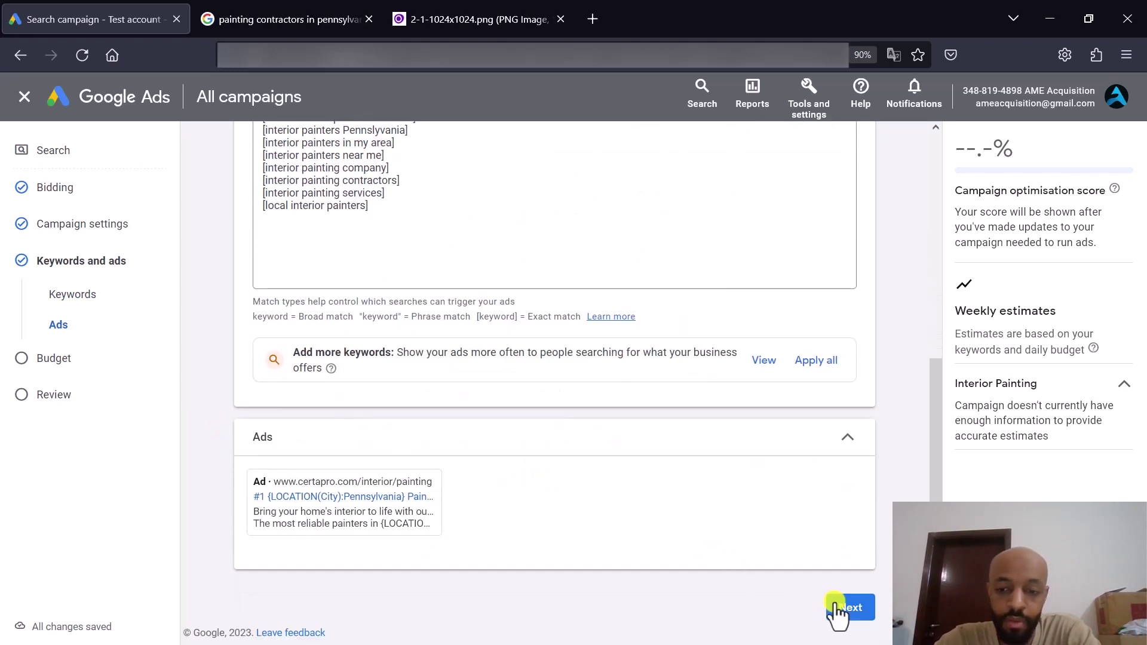
Proceed to the campaign's budget and set the average daily budget to US$80
left_click(836, 609)
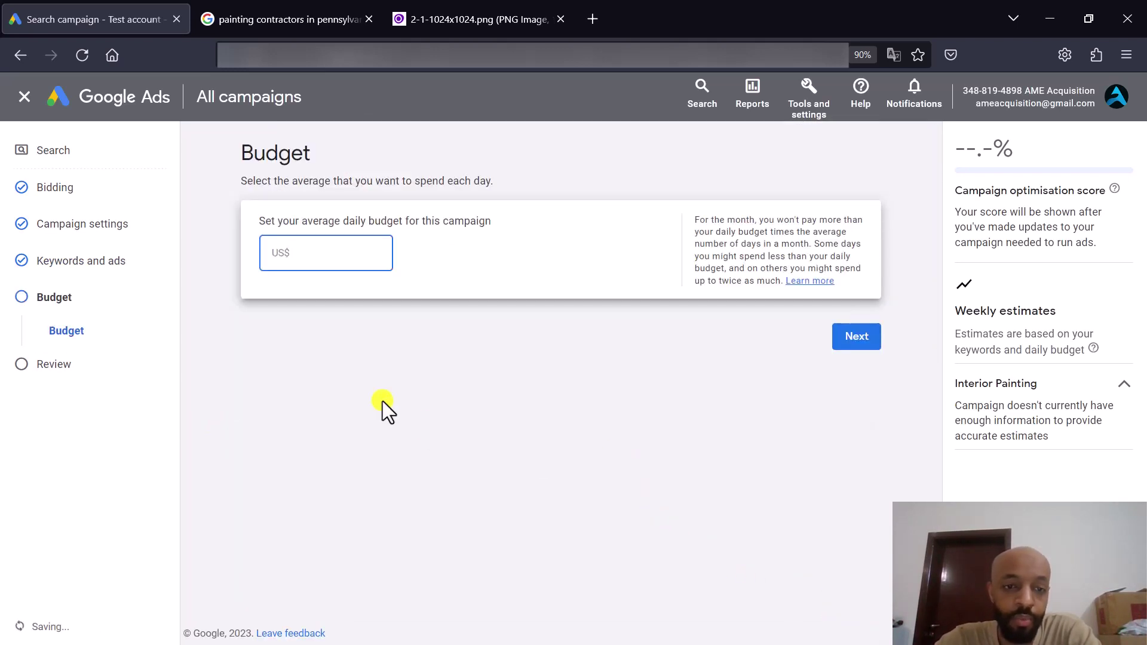
left_click(355, 258)
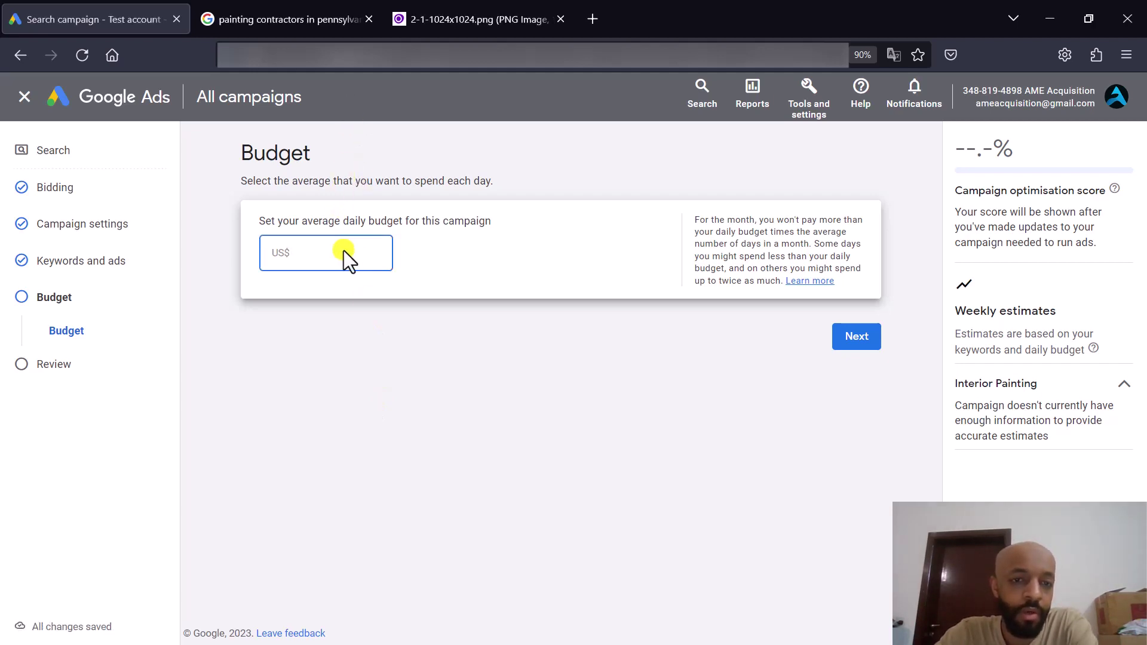
left_click(358, 298)
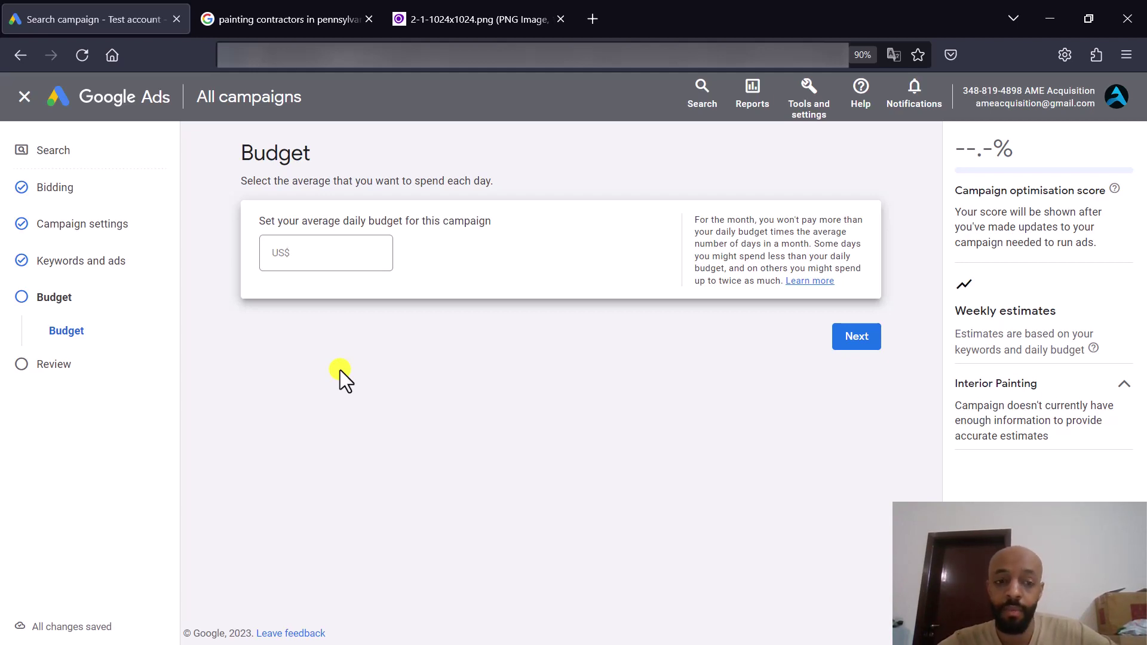
left_click(350, 255)
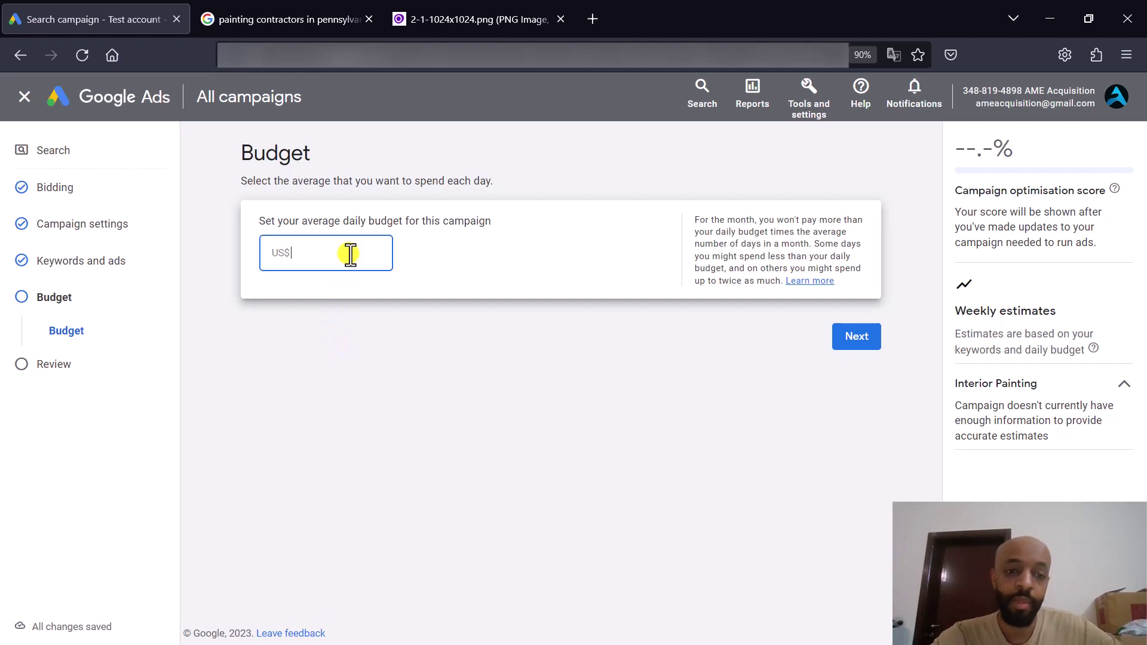
type("80")
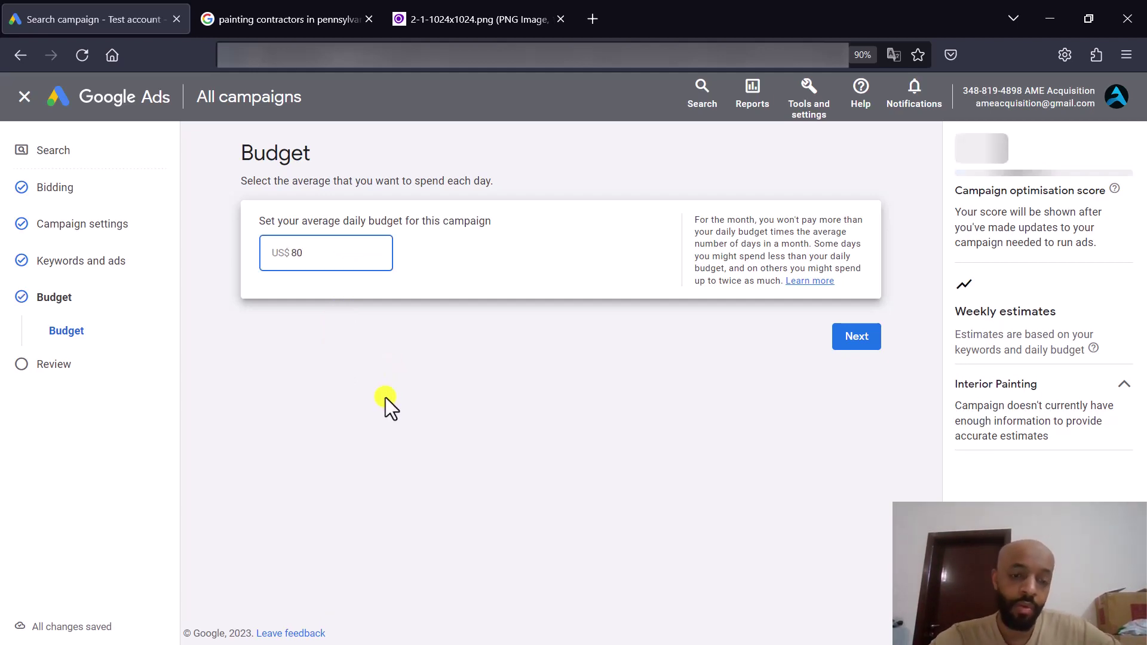
left_click(385, 397)
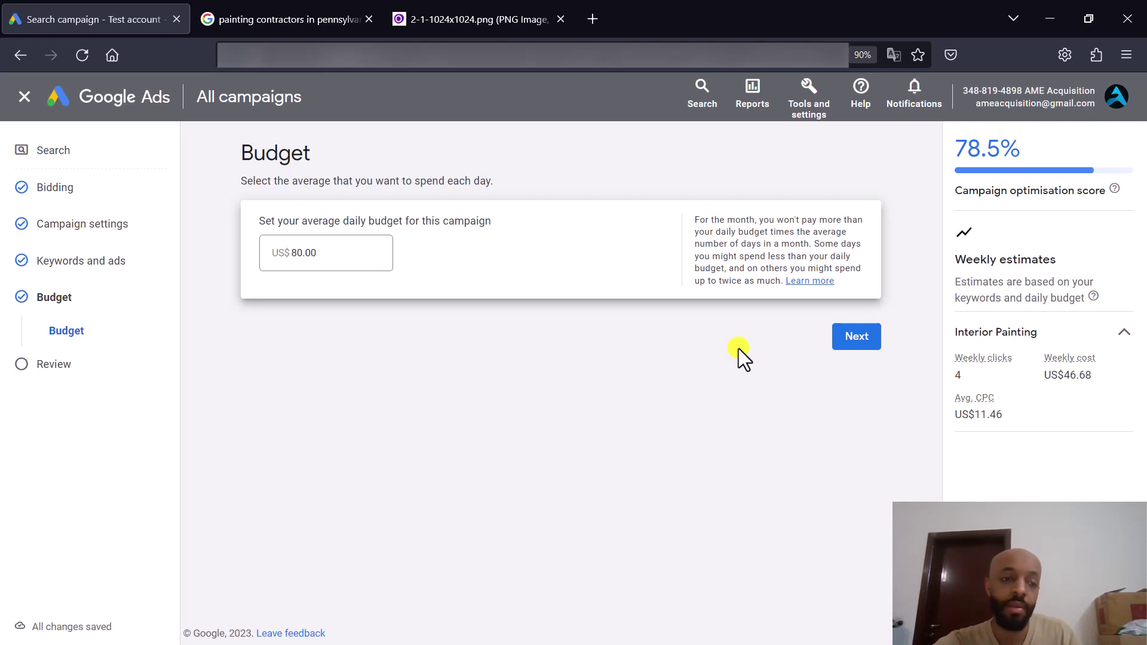
Go to the campaign review and check its overview, bidding, campaign settings, keywords and ads, and budget
left_click(847, 346)
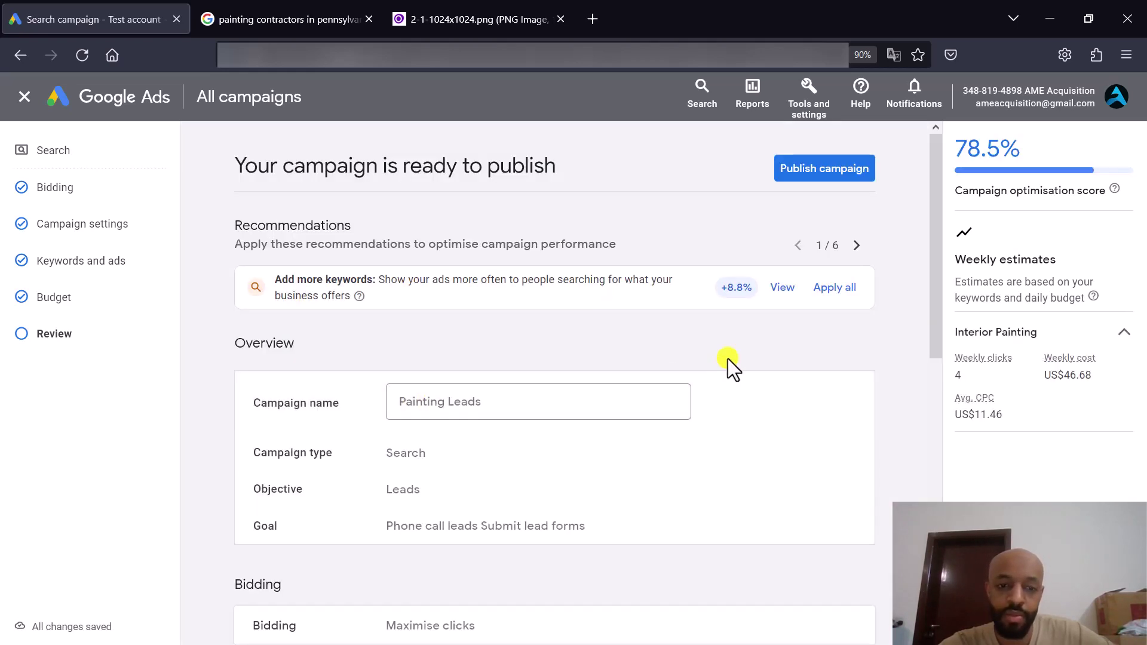
scroll(740, 351, "down", 4)
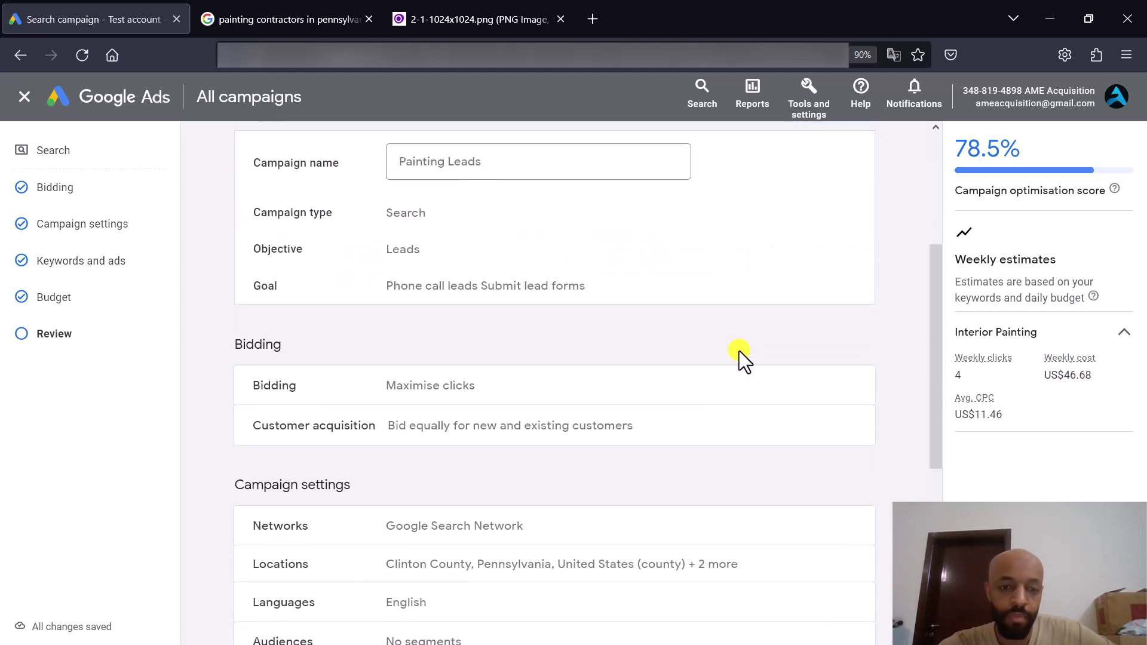
scroll(740, 356, "up", 2)
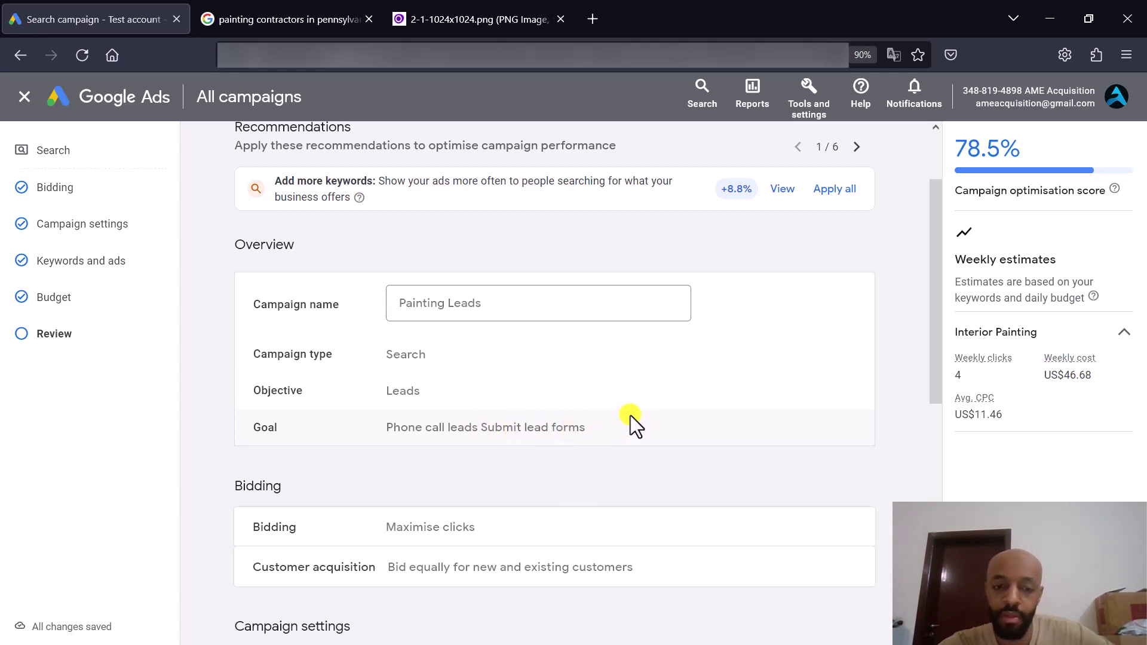
scroll(630, 415, "down", 3)
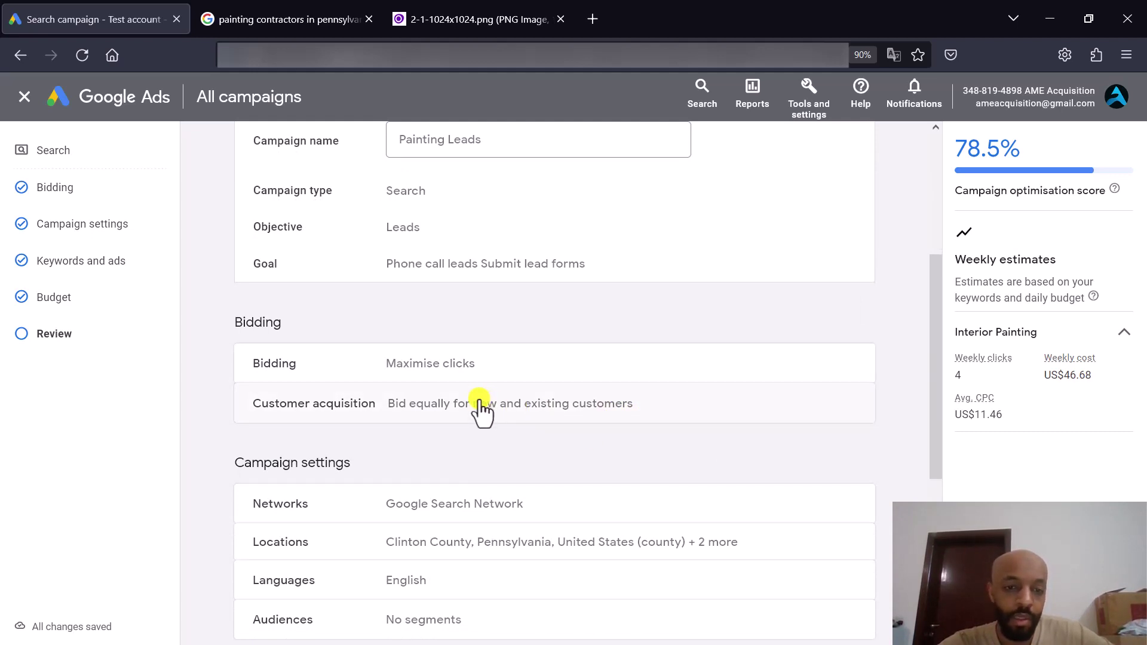
scroll(686, 395, "down", 1)
scroll(686, 394, "down", 1)
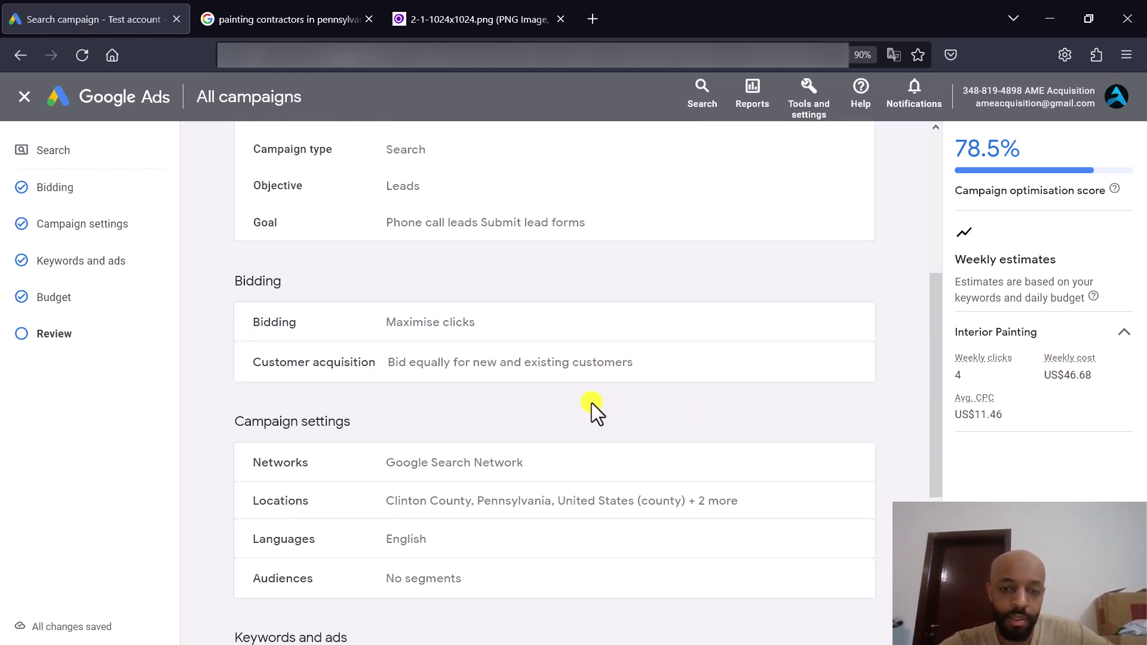
scroll(706, 380, "down", 2)
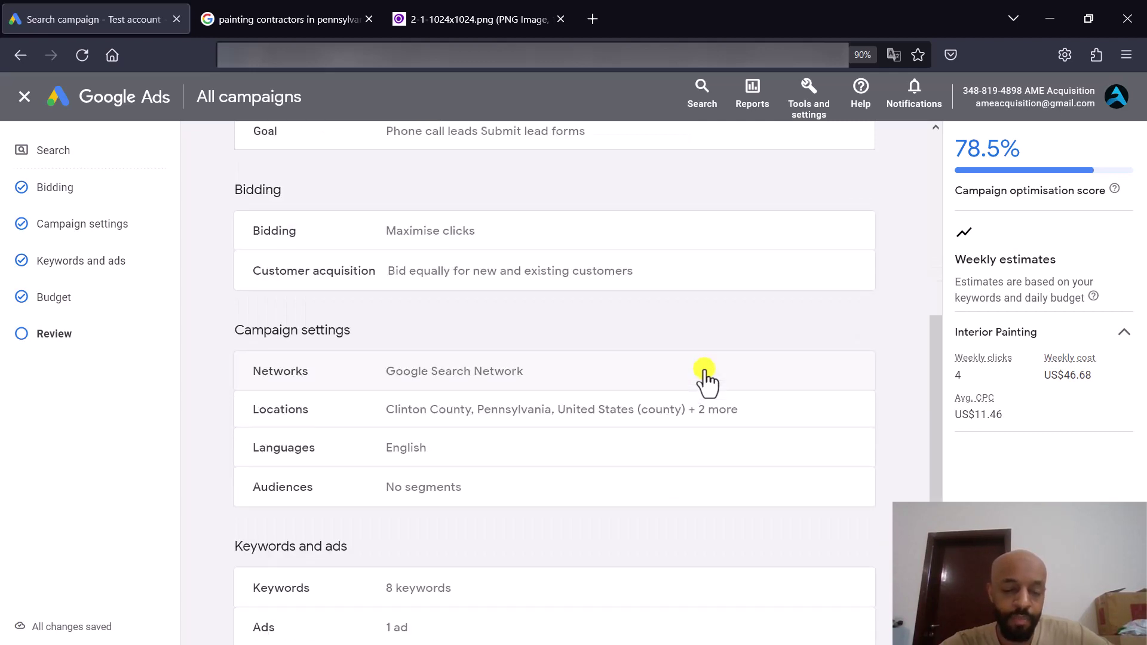
scroll(709, 346, "down", 2)
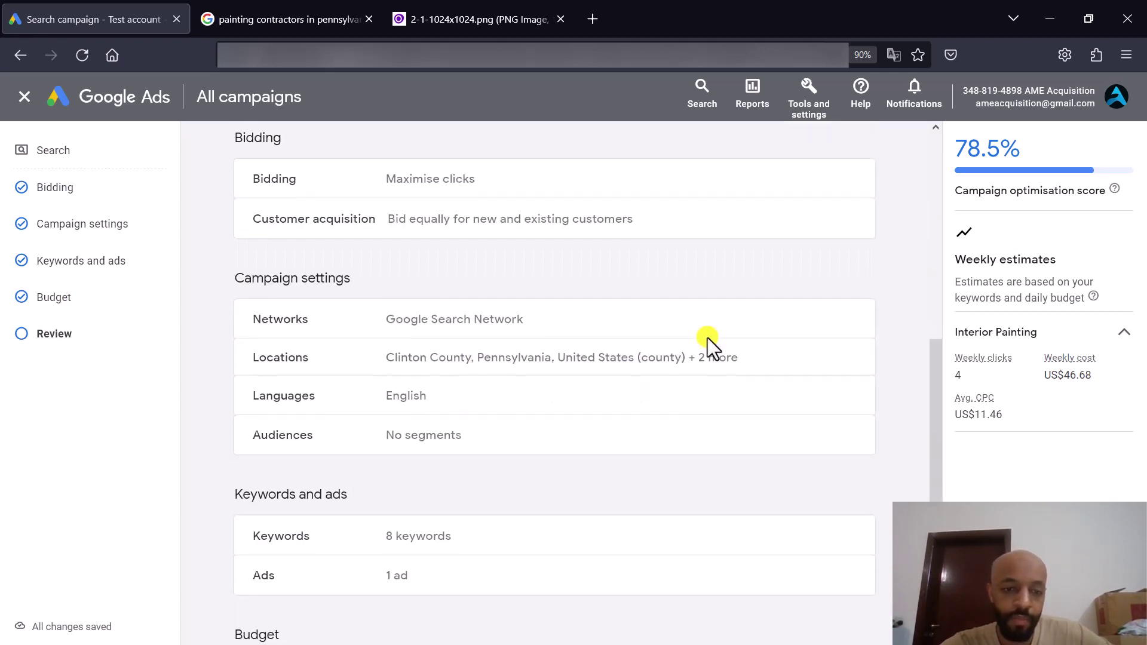
scroll(623, 418, "down", 3)
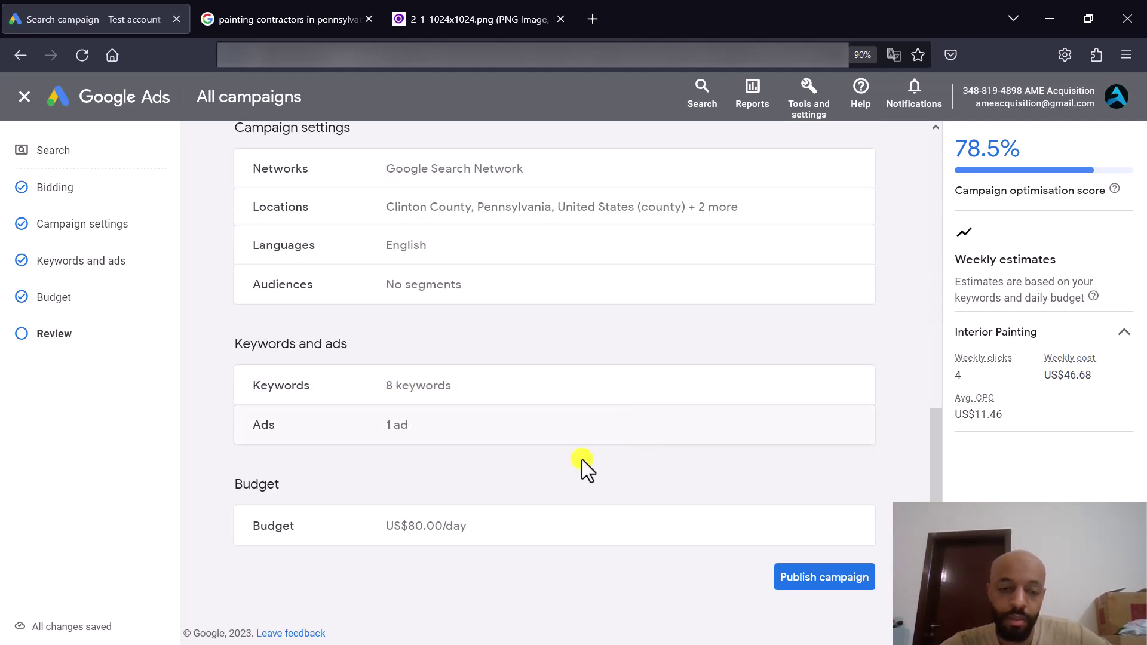
Publish the Painting Leads campaign and set its status to Paused
left_click(830, 583)
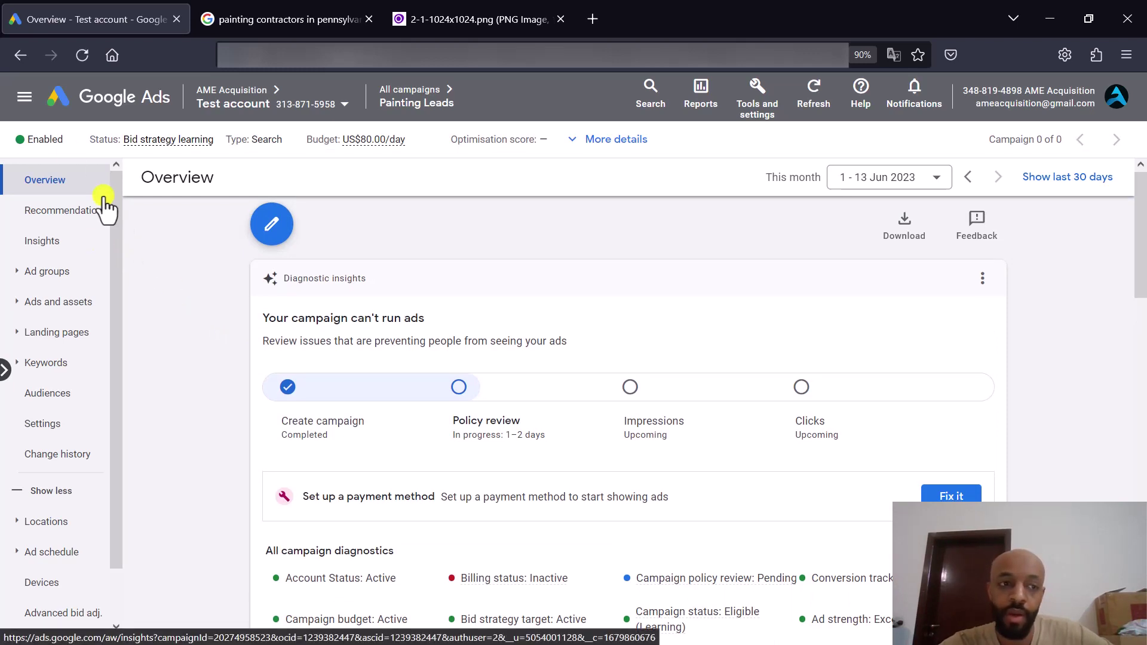
left_click(43, 141)
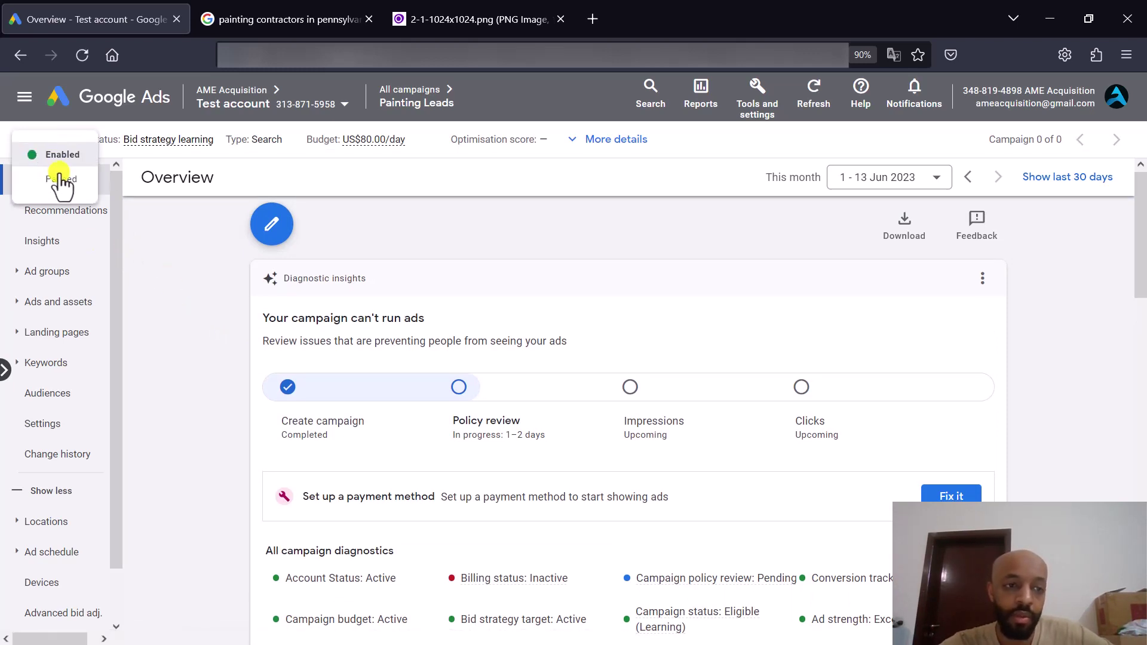
left_click(60, 179)
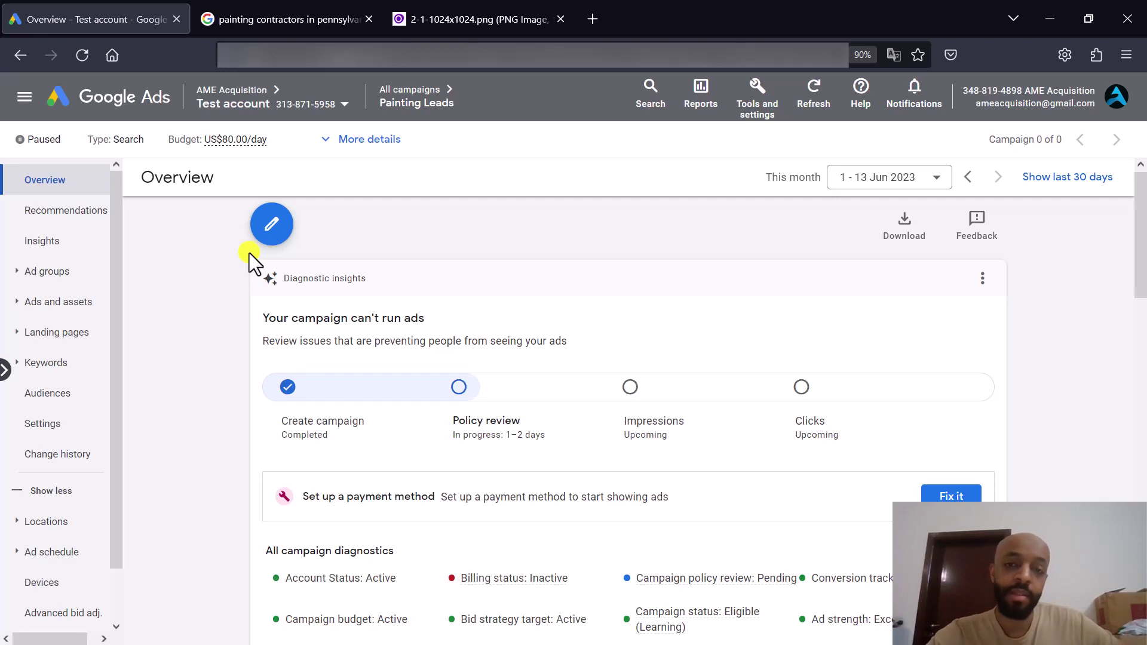
Open the Interior Painting ad group from the campaign's ad groups and look through its search keywords
left_click(73, 272)
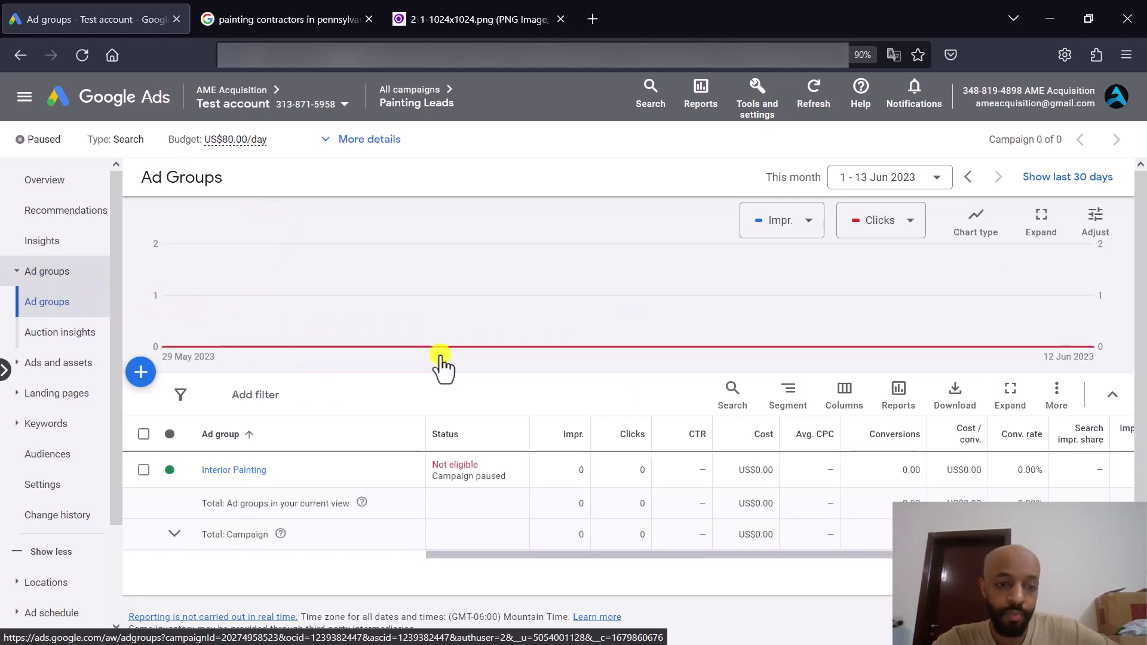
scroll(442, 364, "down", 1)
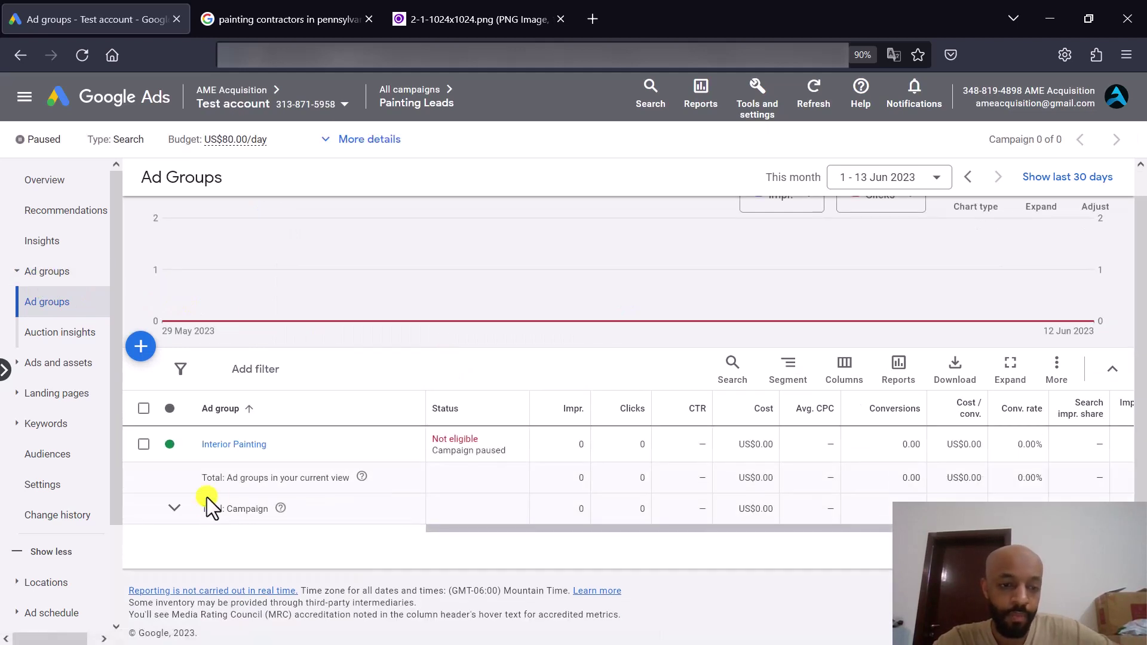
left_click(234, 449)
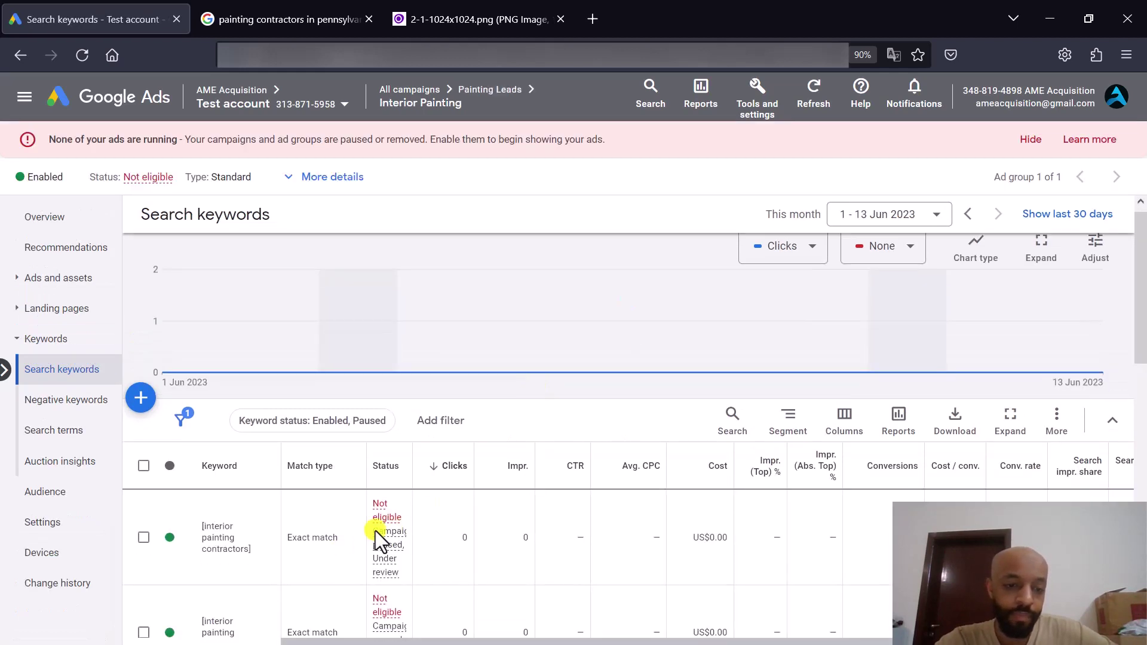
scroll(275, 526, "down", 3)
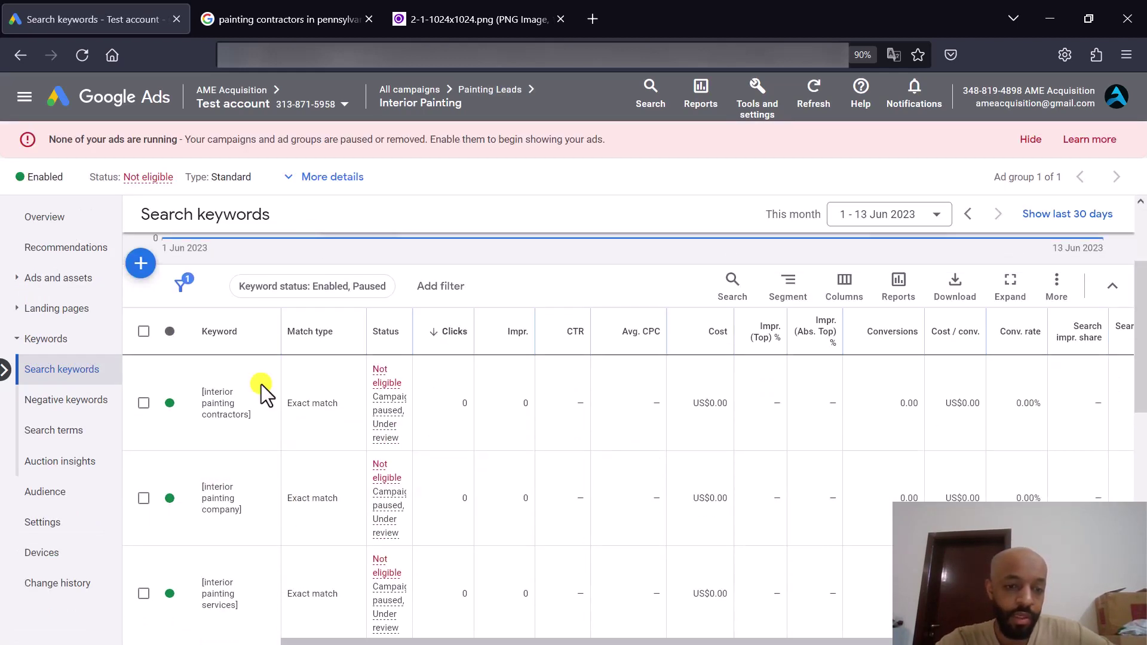
Show the Interior Painting ad group's ads and hide the notice about ads not running
left_click(43, 281)
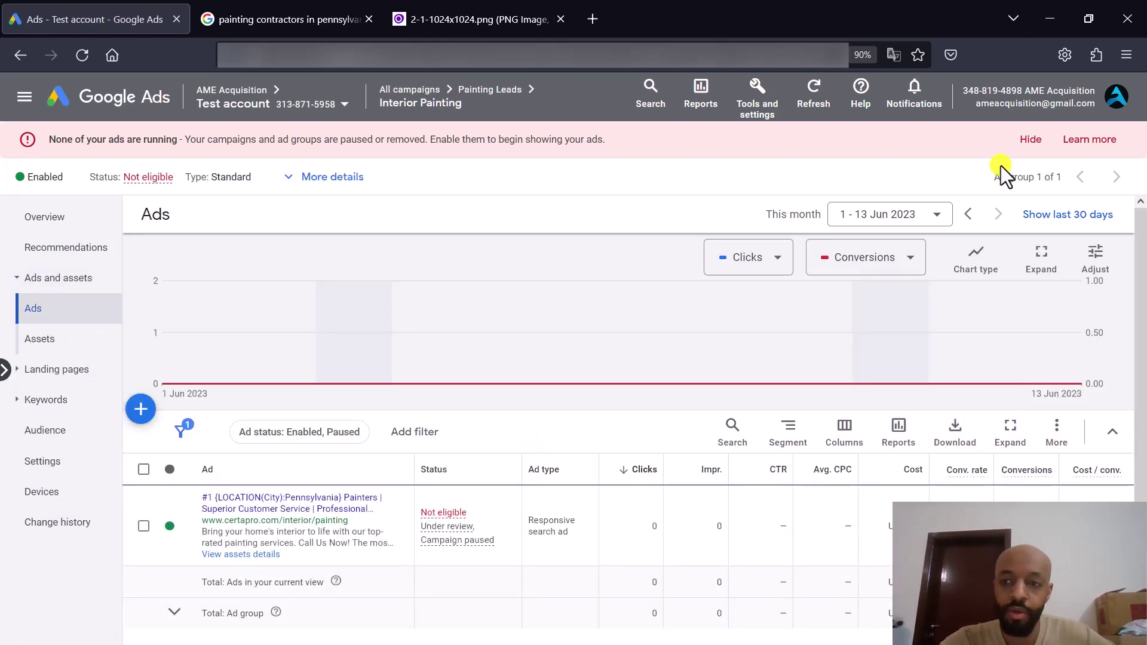
left_click(1030, 139)
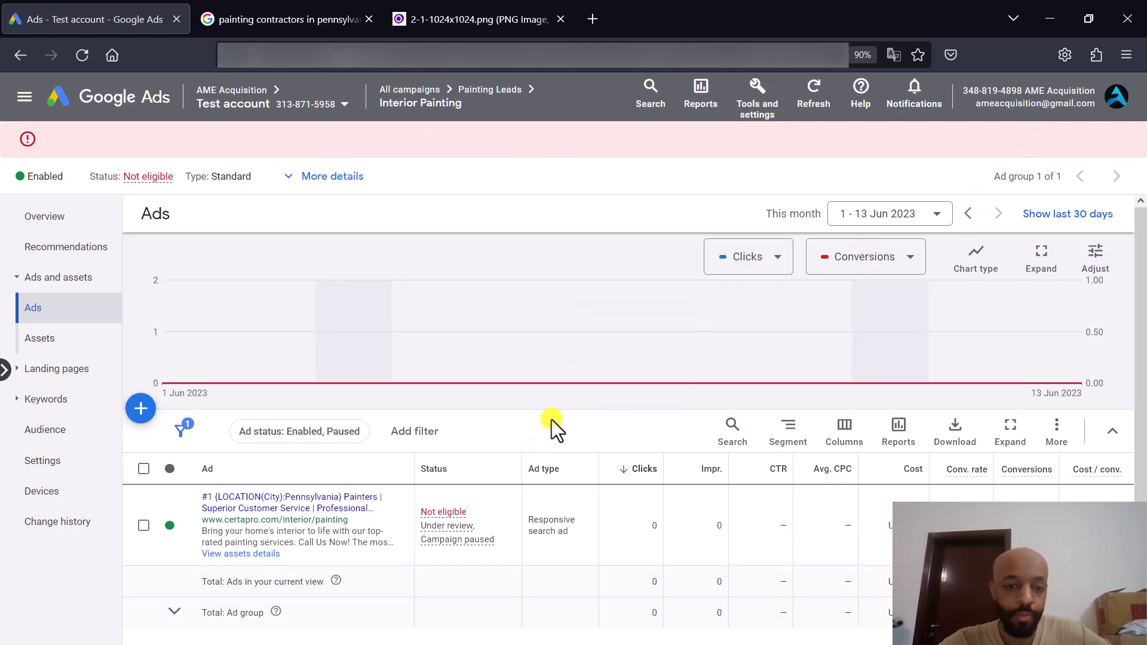
scroll(551, 419, "down", 1)
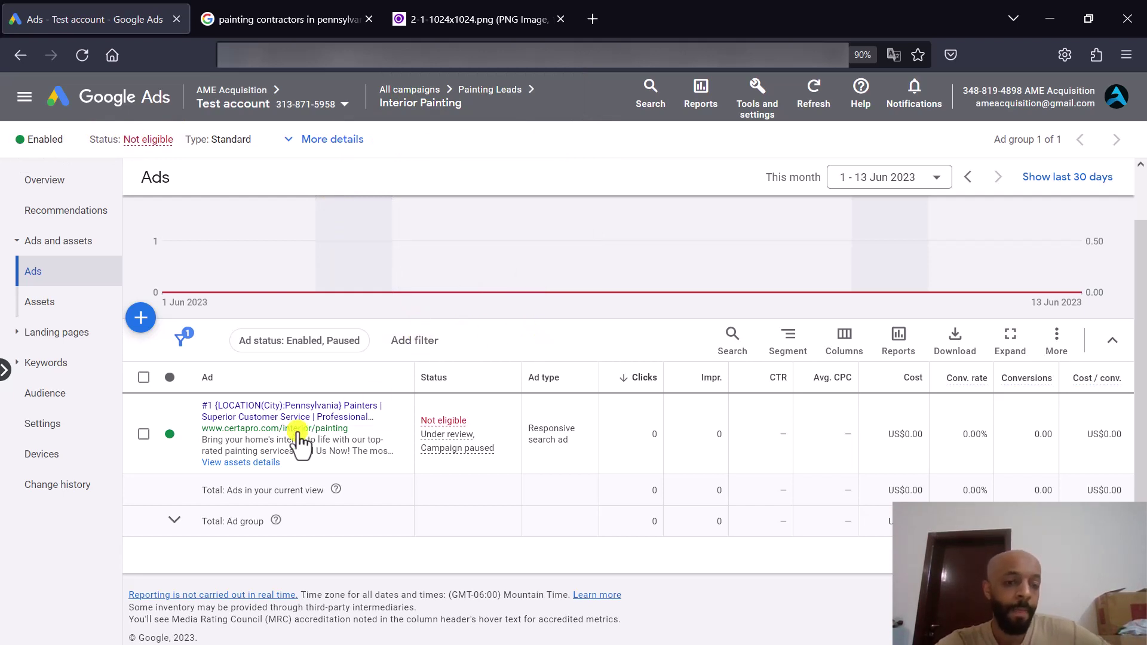
Copy the ad group's responsive search ad and clear the selection
left_click(143, 435)
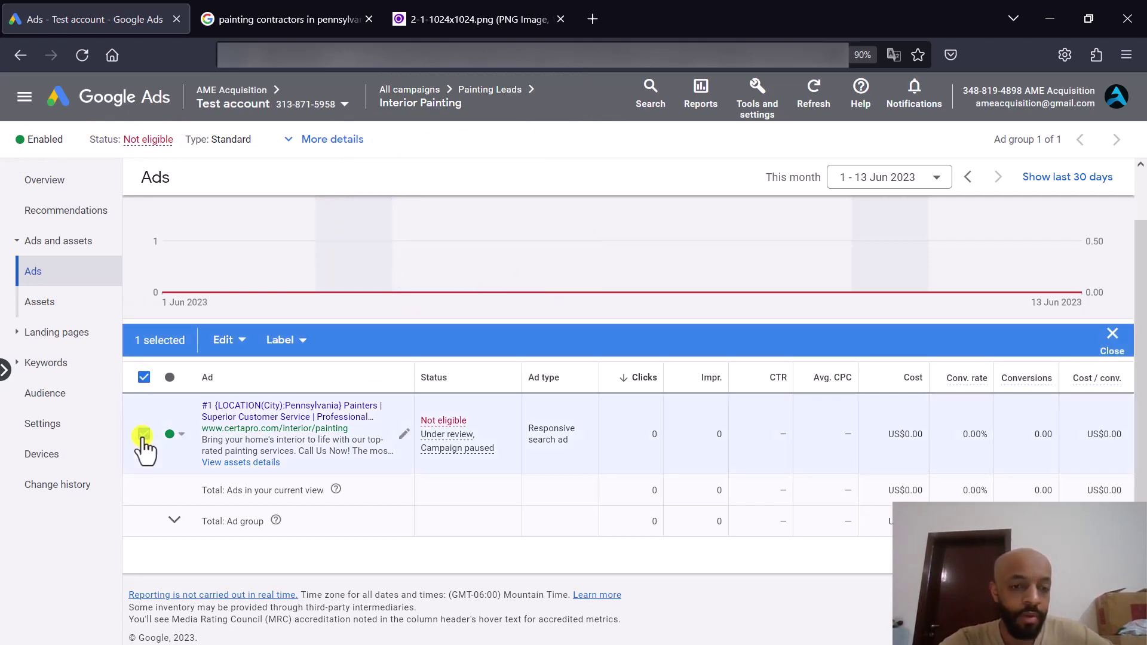
left_click(229, 339)
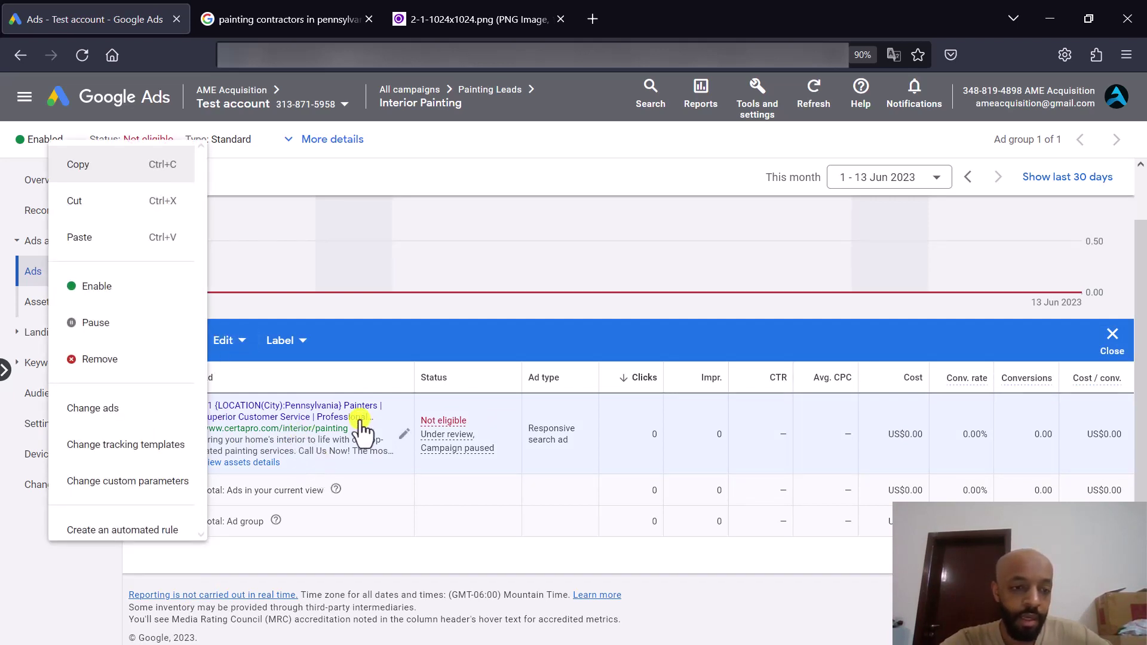
scroll(96, 281, "down", 1)
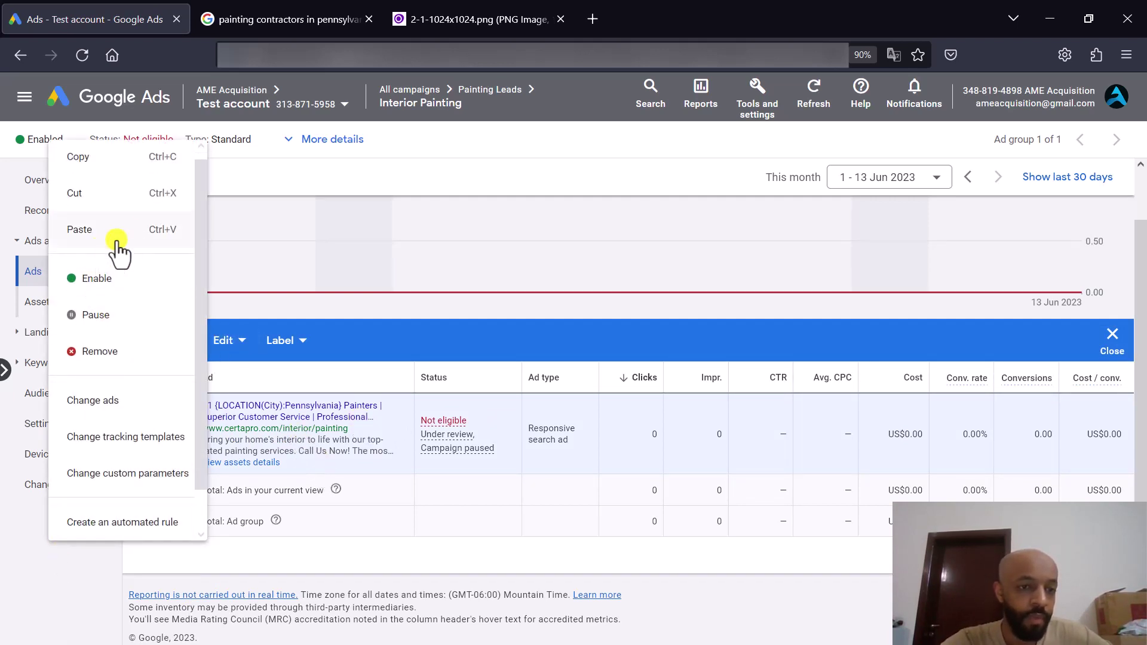
left_click(160, 171)
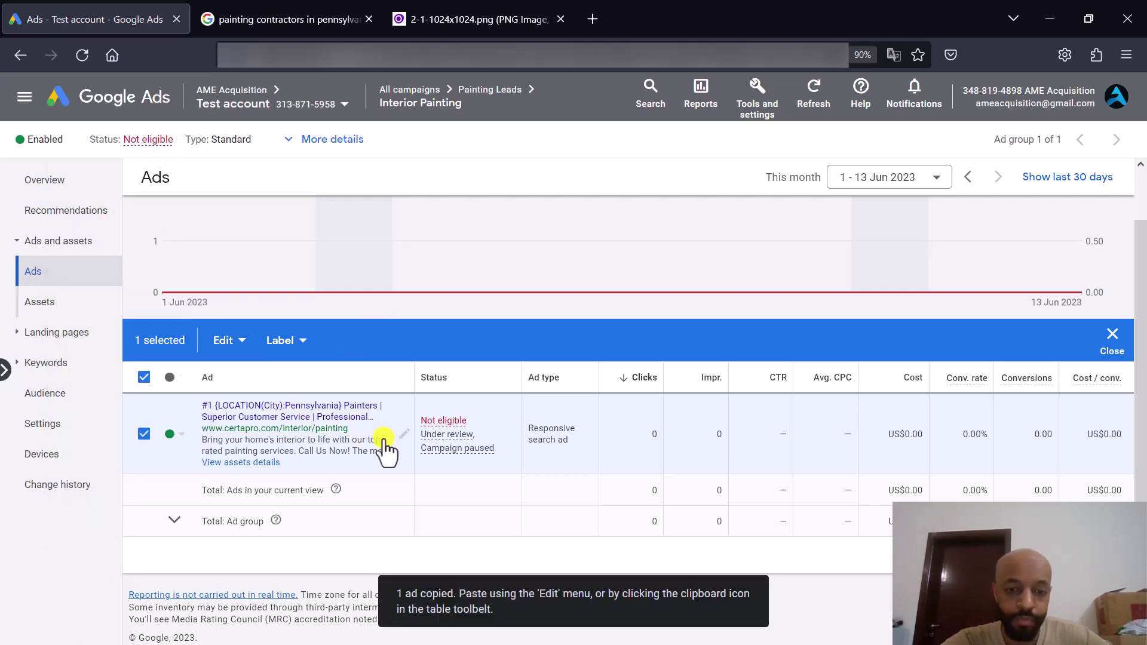
left_click(146, 377)
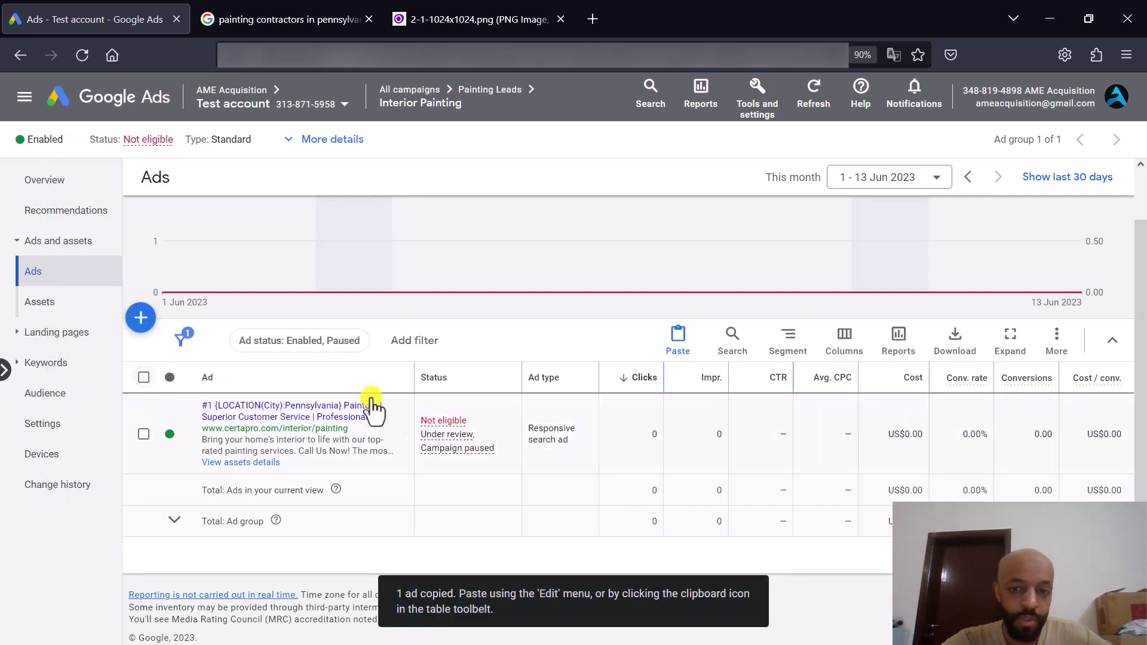
Paste the copied ad into the Interior Painting ad group of Painting Leads, with new ads paused after pasting
left_click(670, 344)
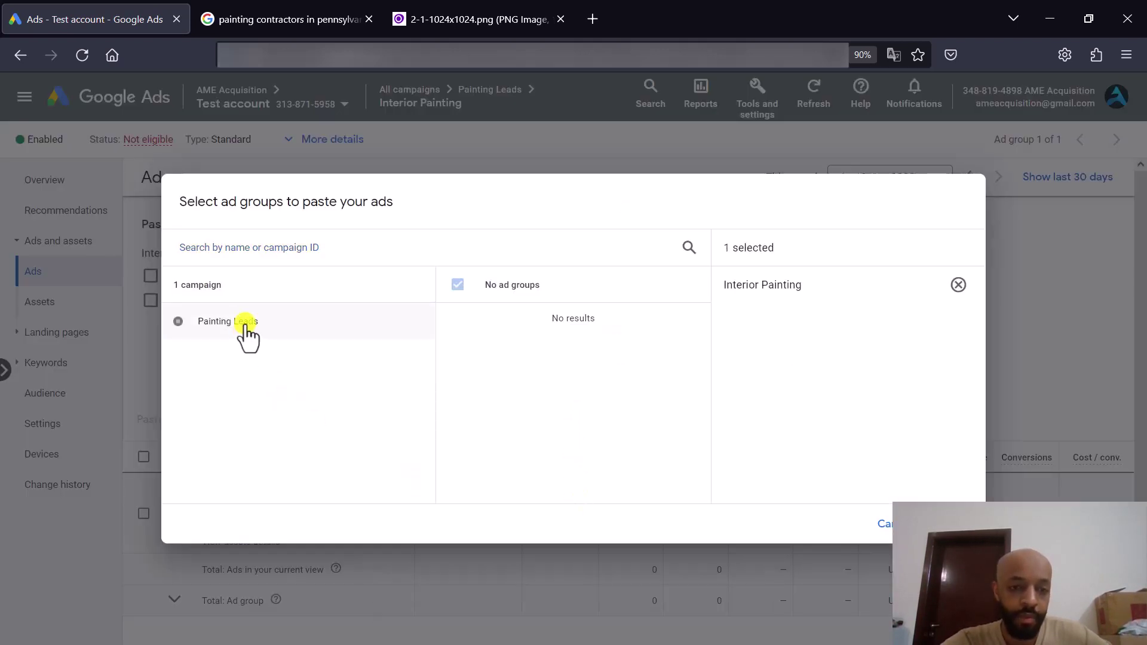
left_click(245, 323)
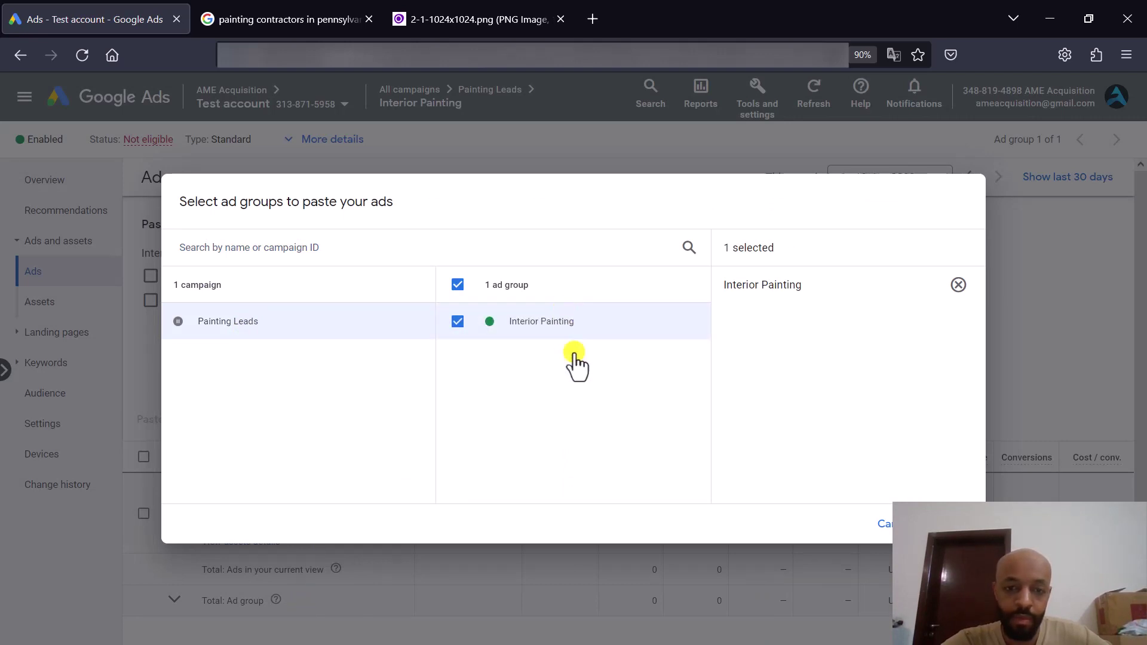
left_click(943, 524)
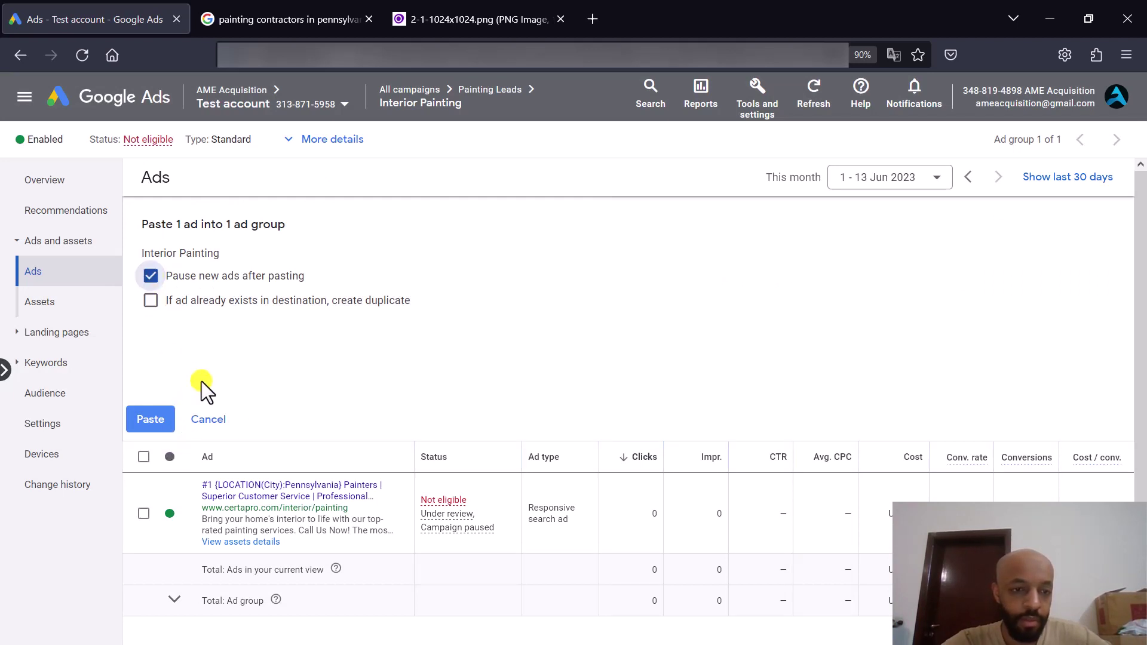
left_click(158, 413)
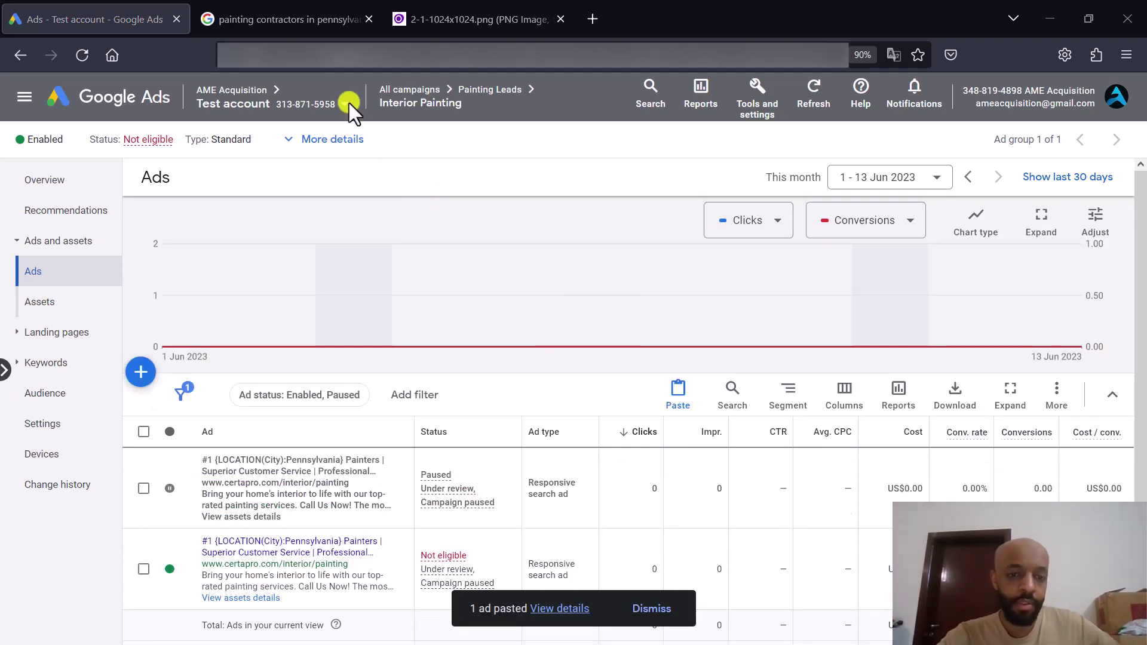
Open the paused copy of the responsive search ad for editing and review its final URL and display path
scroll(575, 454, "down", 1)
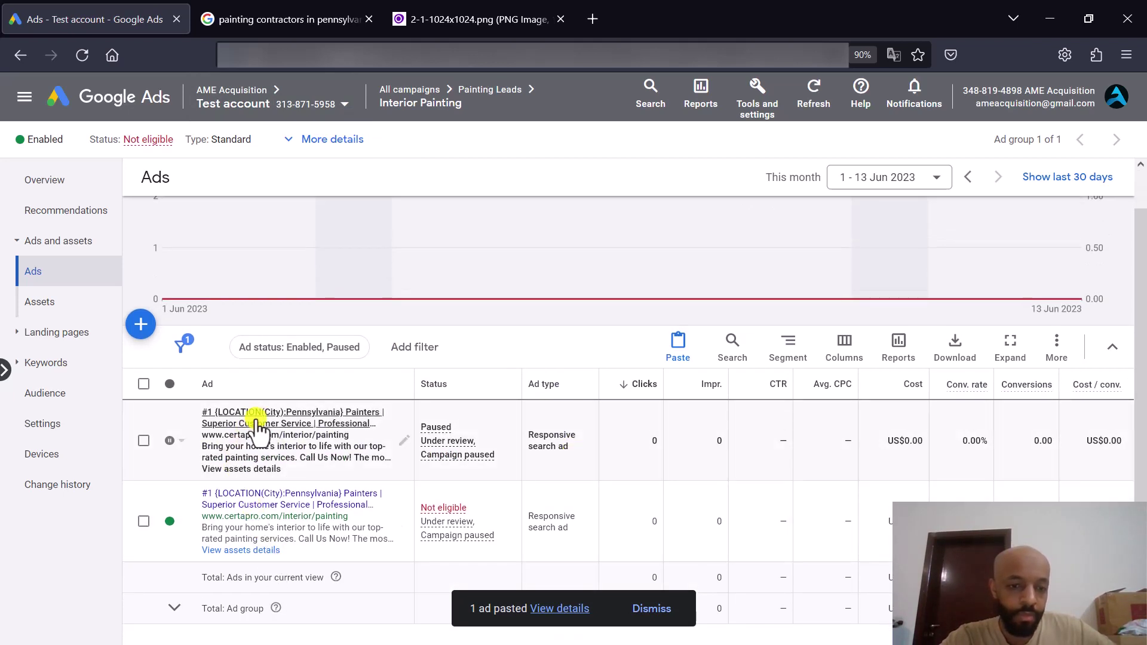
left_click(401, 443)
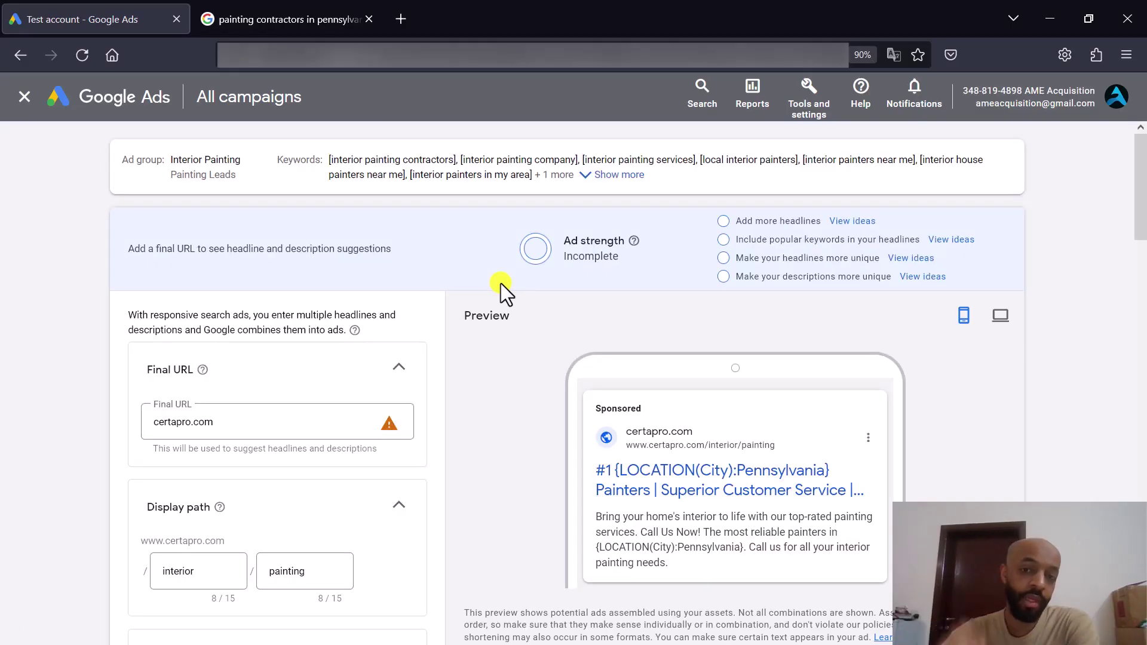
scroll(111, 262, "down", 1)
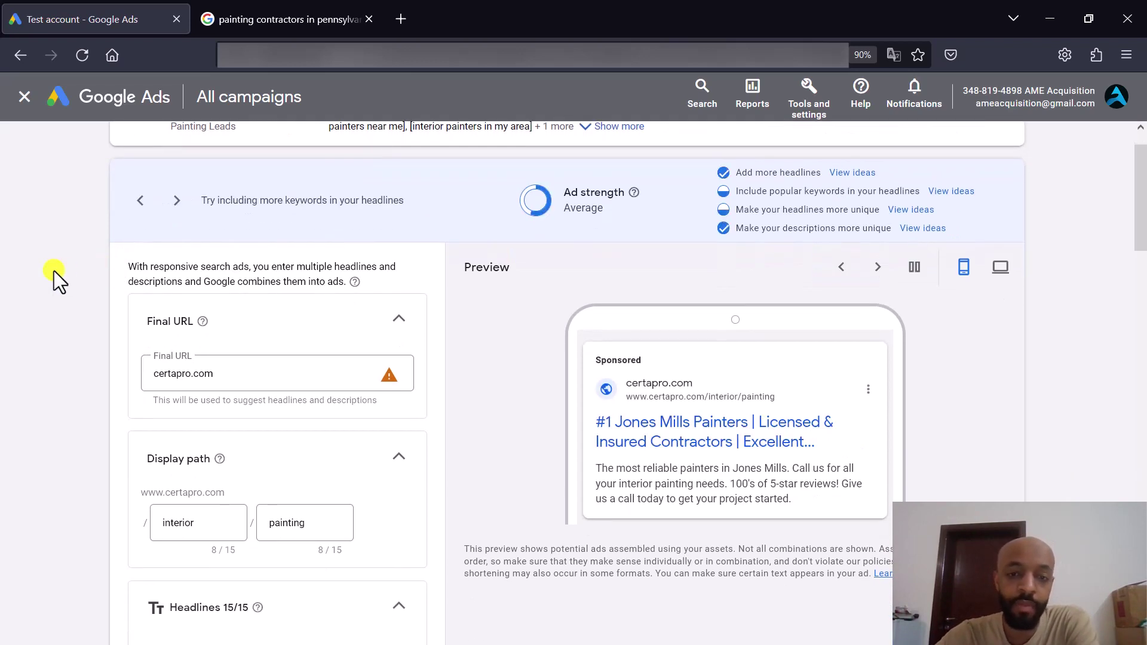
scroll(54, 271, "down", 2)
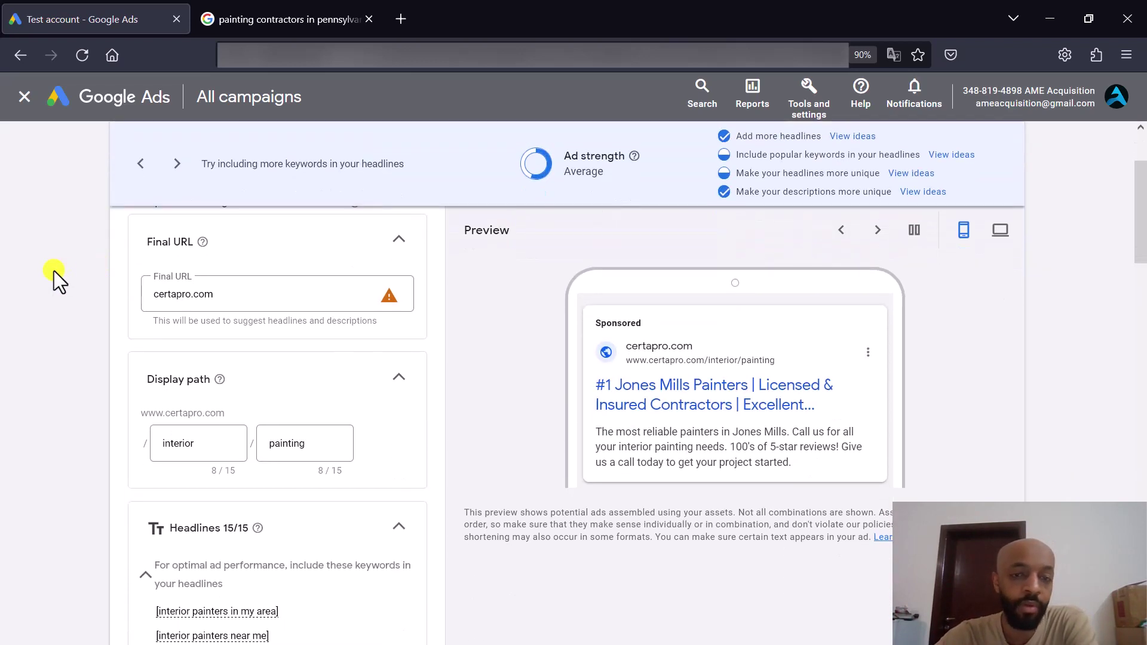
scroll(54, 270, "down", 3)
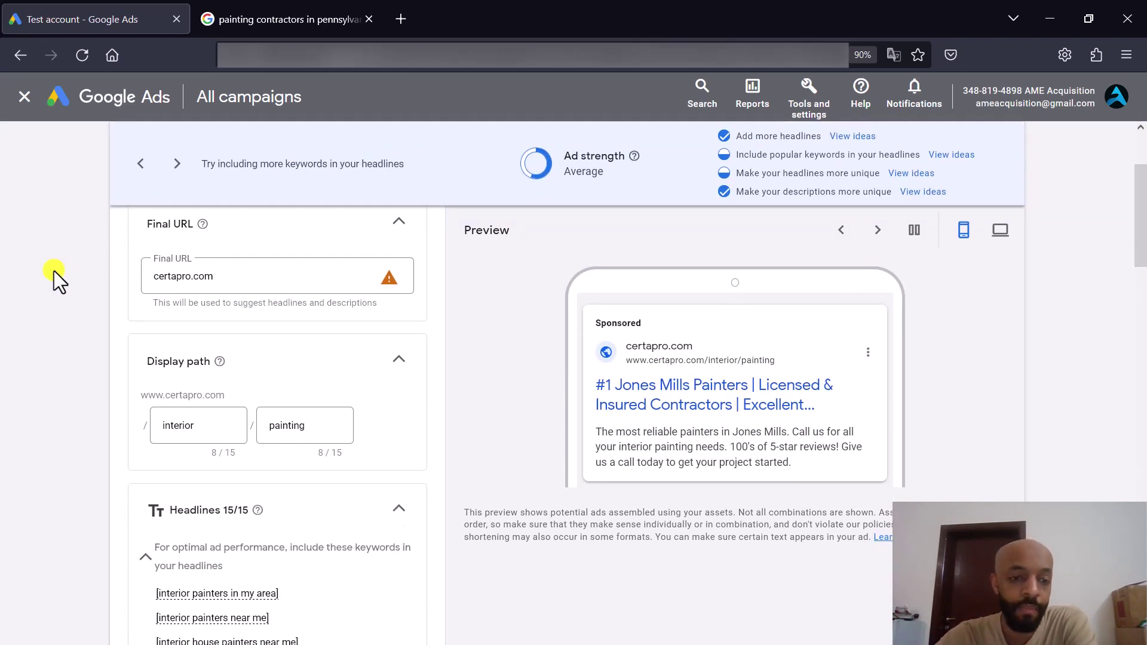
scroll(52, 301, "down", 2)
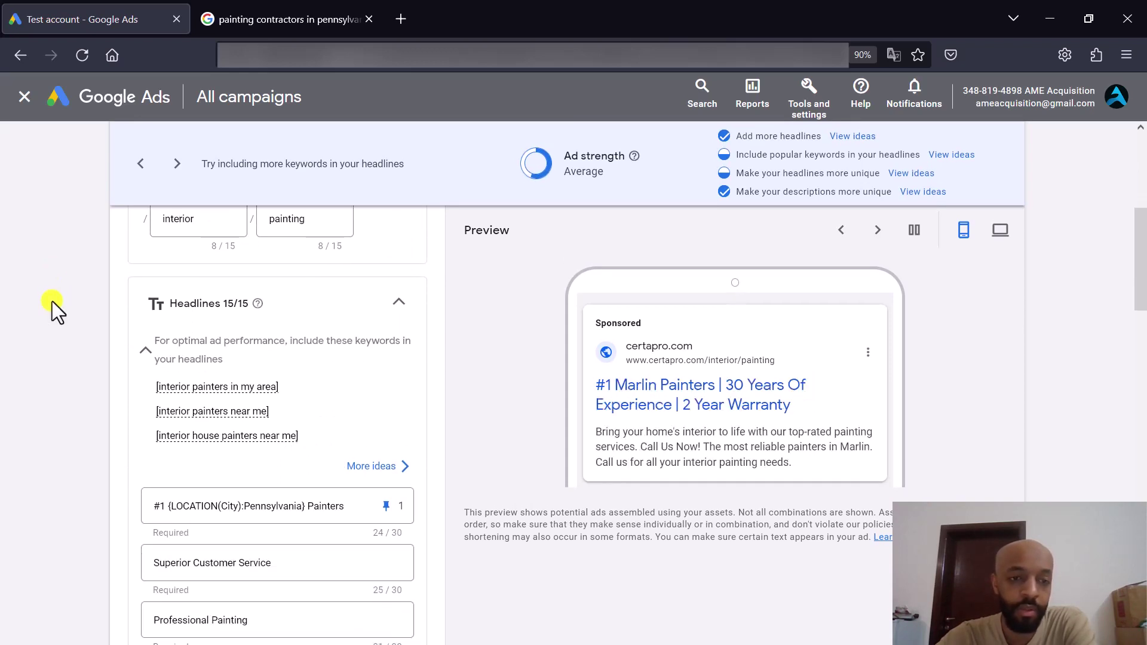
scroll(52, 302, "down", 3)
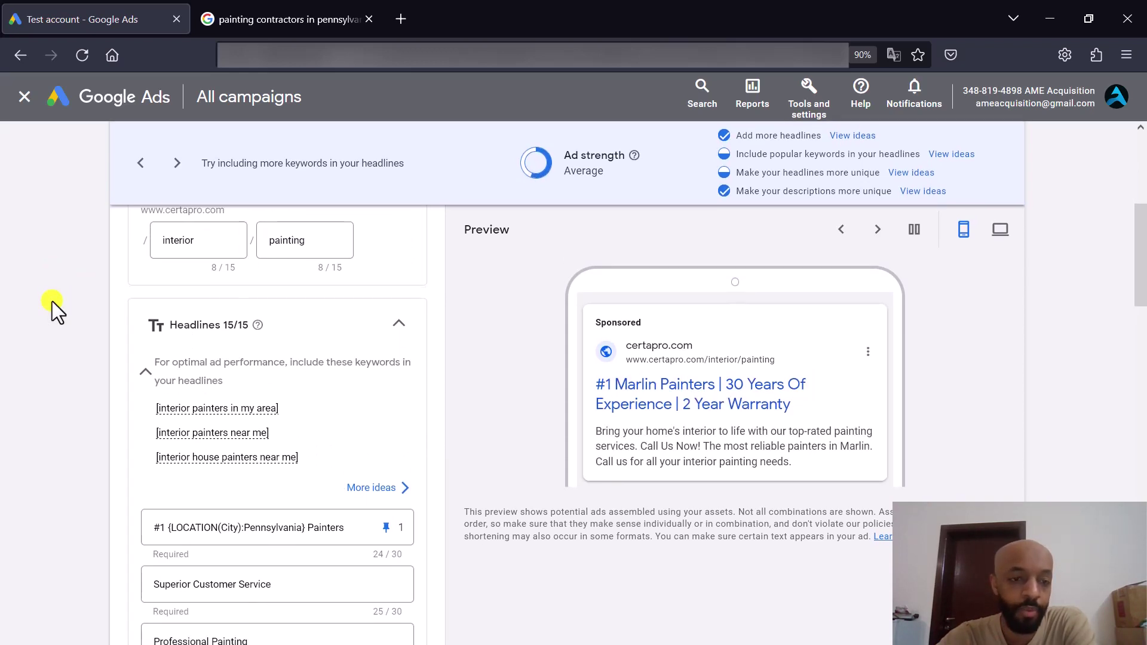
Look through the copied ad's existing headlines, descriptions and sitelinks section to see what to vary
scroll(92, 327, "down", 3)
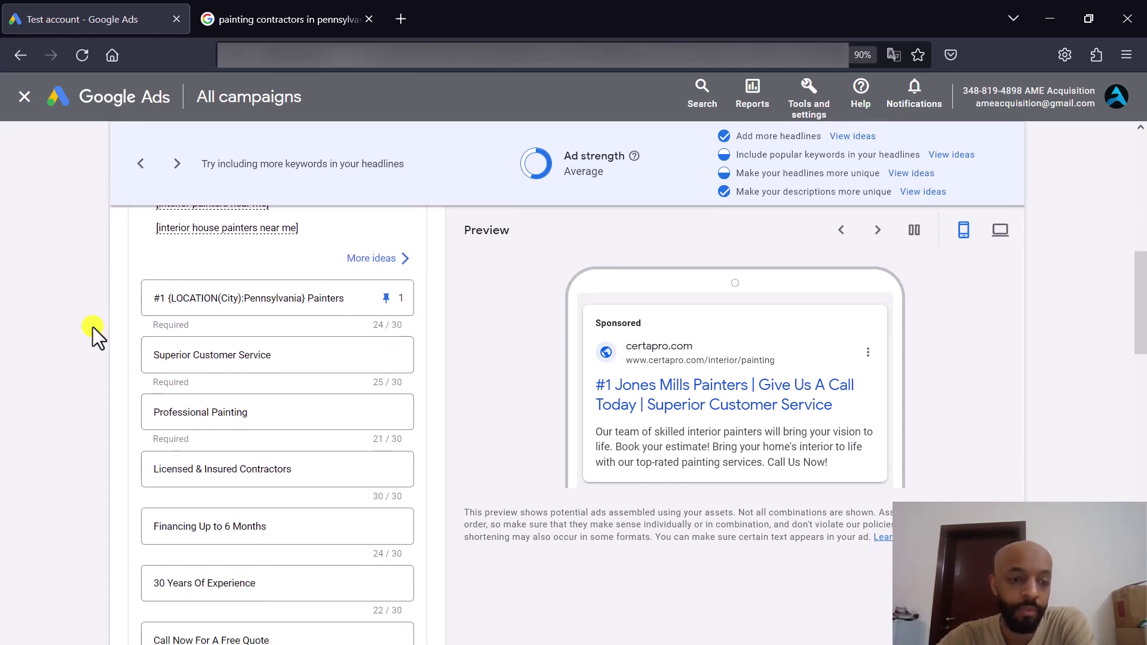
scroll(92, 327, "down", 1)
scroll(92, 328, "down", 3)
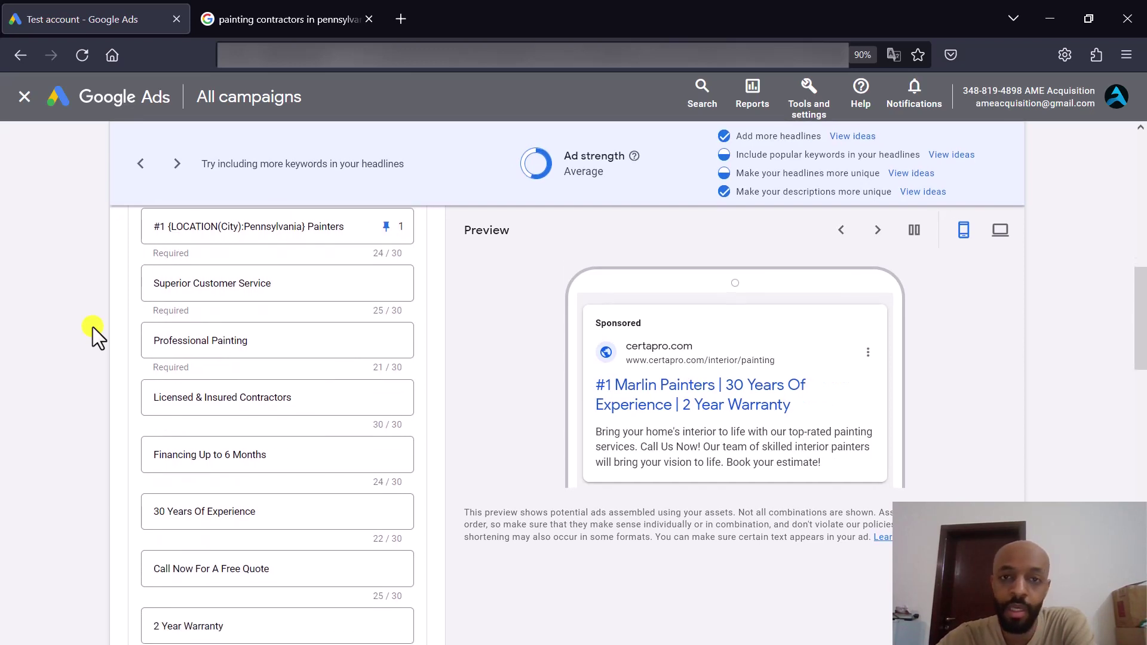
scroll(92, 327, "down", 4)
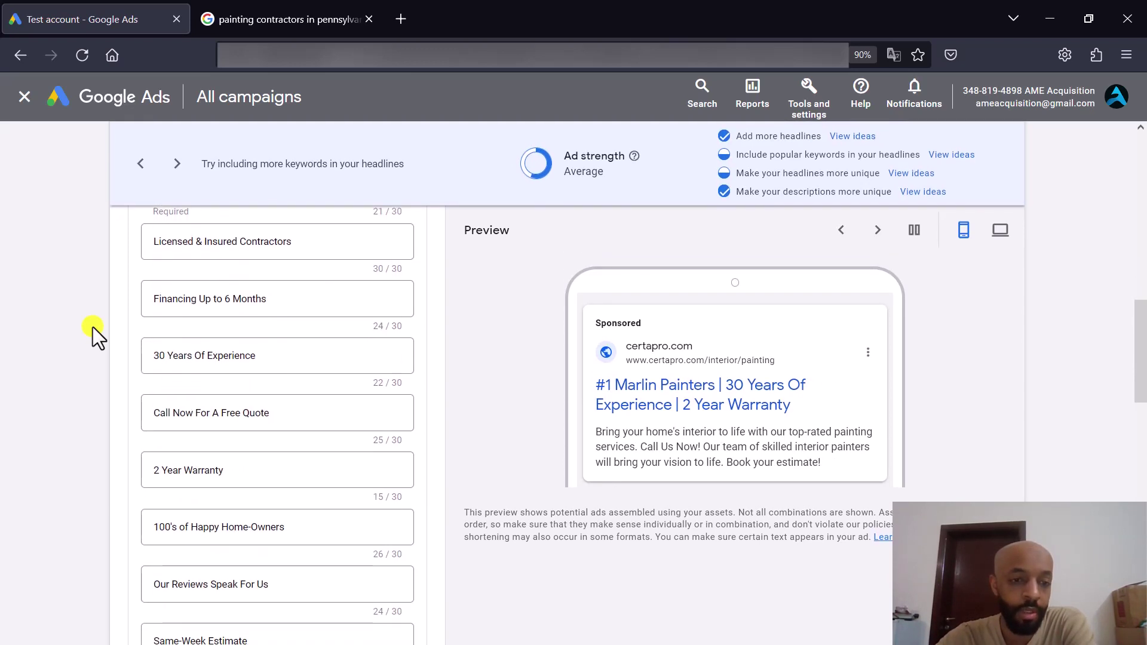
scroll(92, 327, "down", 5)
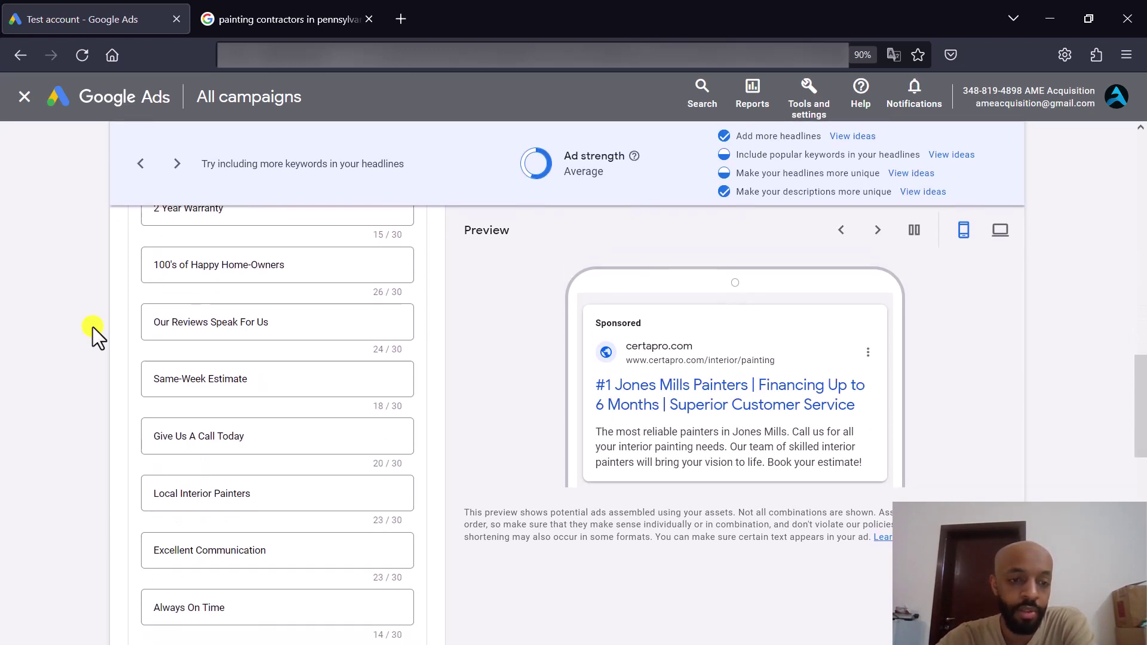
scroll(92, 328, "down", 2)
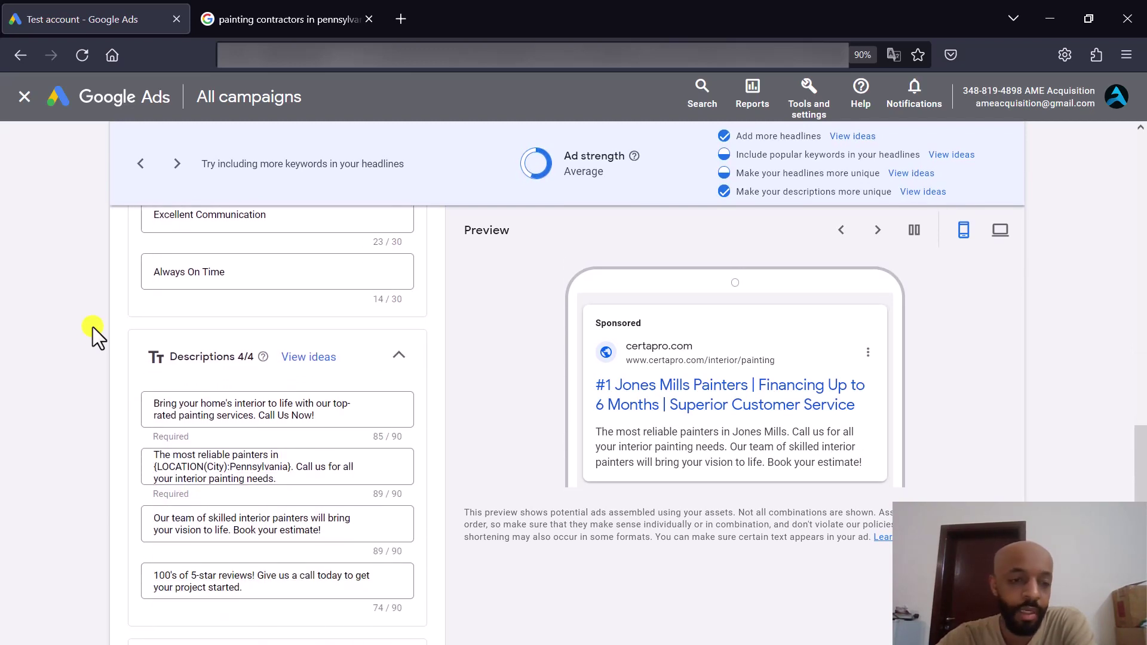
scroll(91, 327, "down", 2)
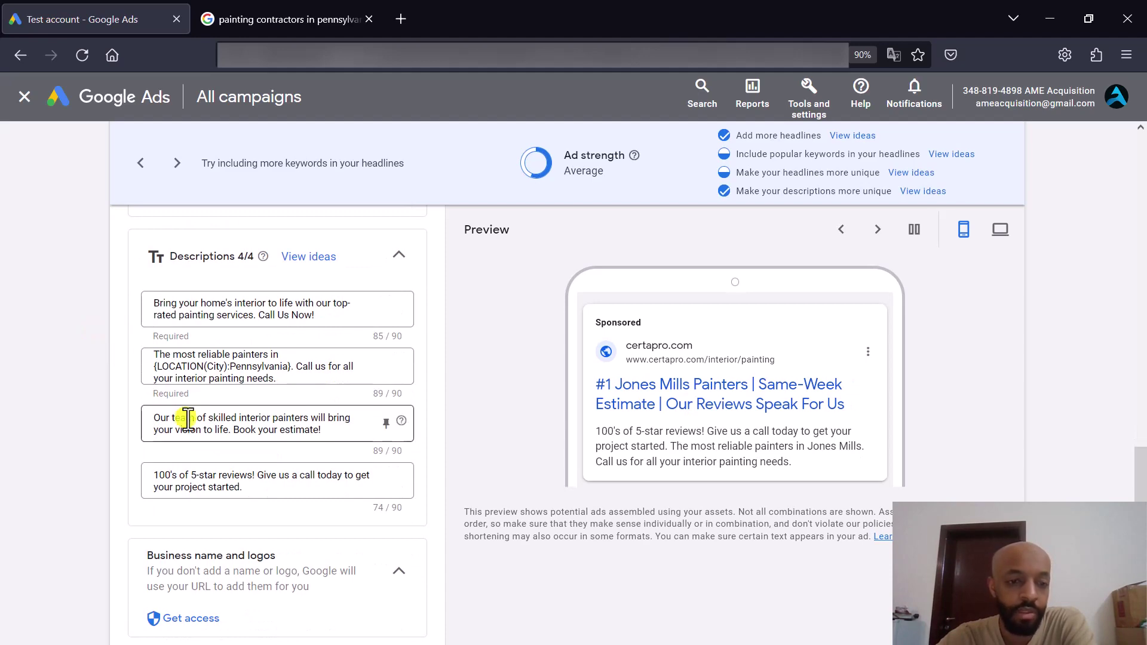
scroll(186, 419, "up", 12)
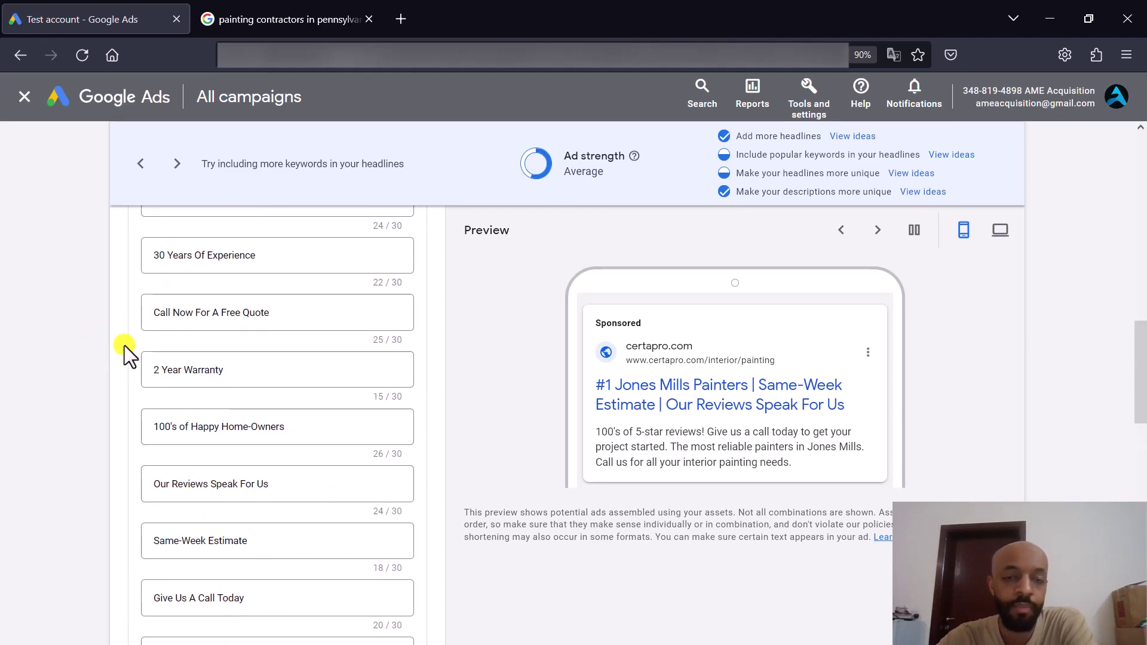
scroll(124, 345, "down", 15)
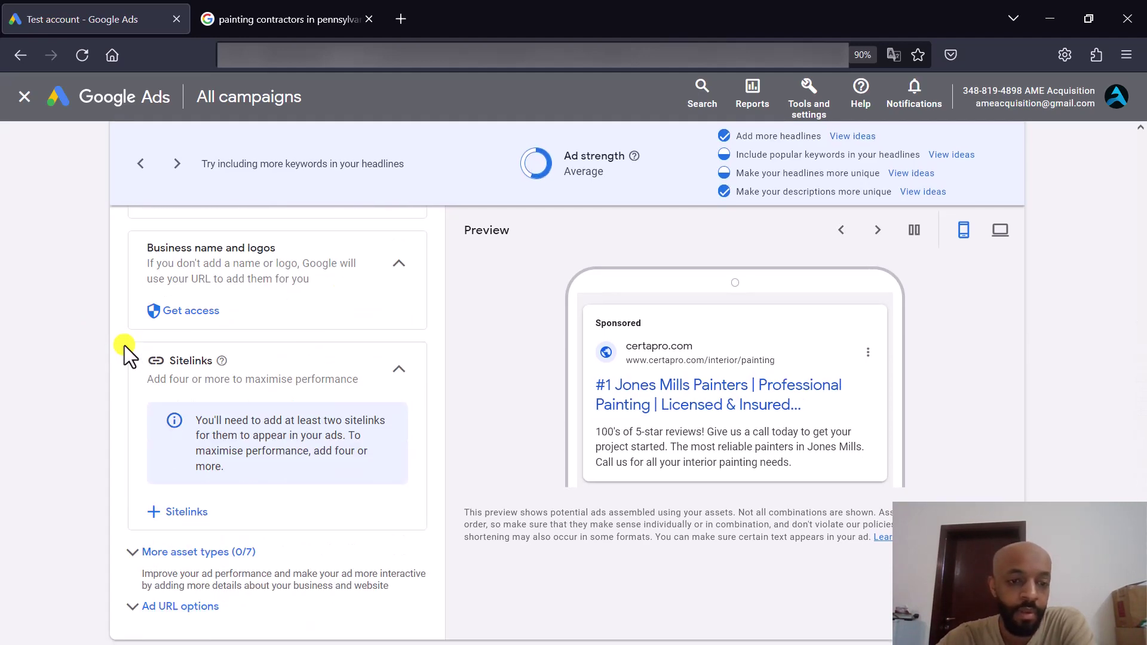
scroll(124, 345, "up", 5)
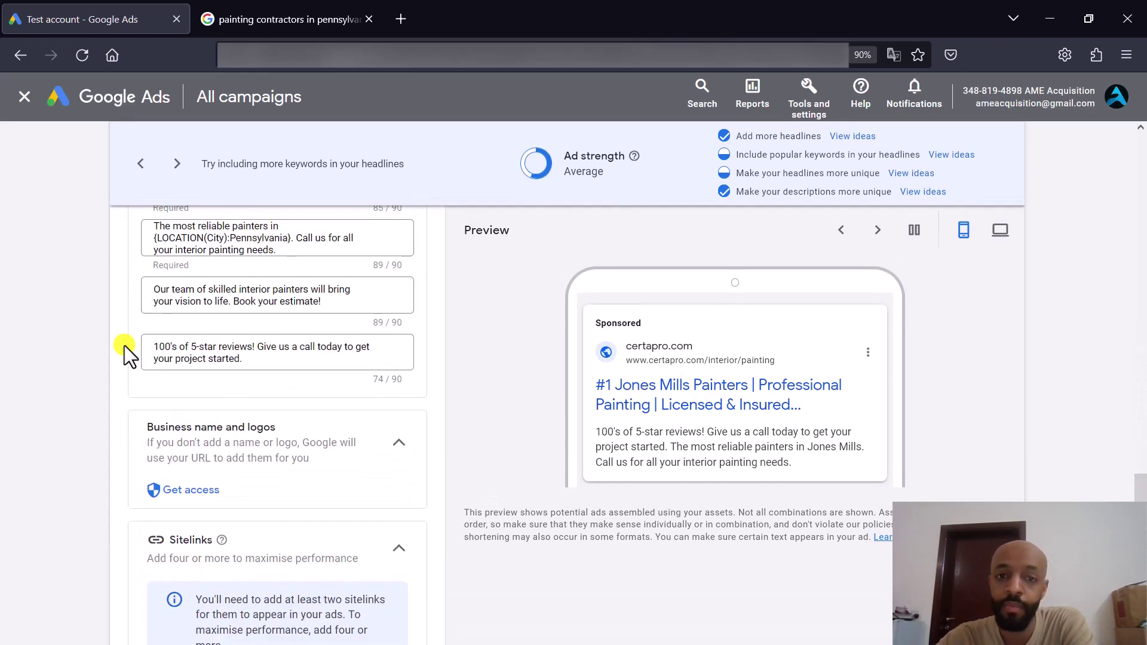
scroll(124, 346, "up", 4)
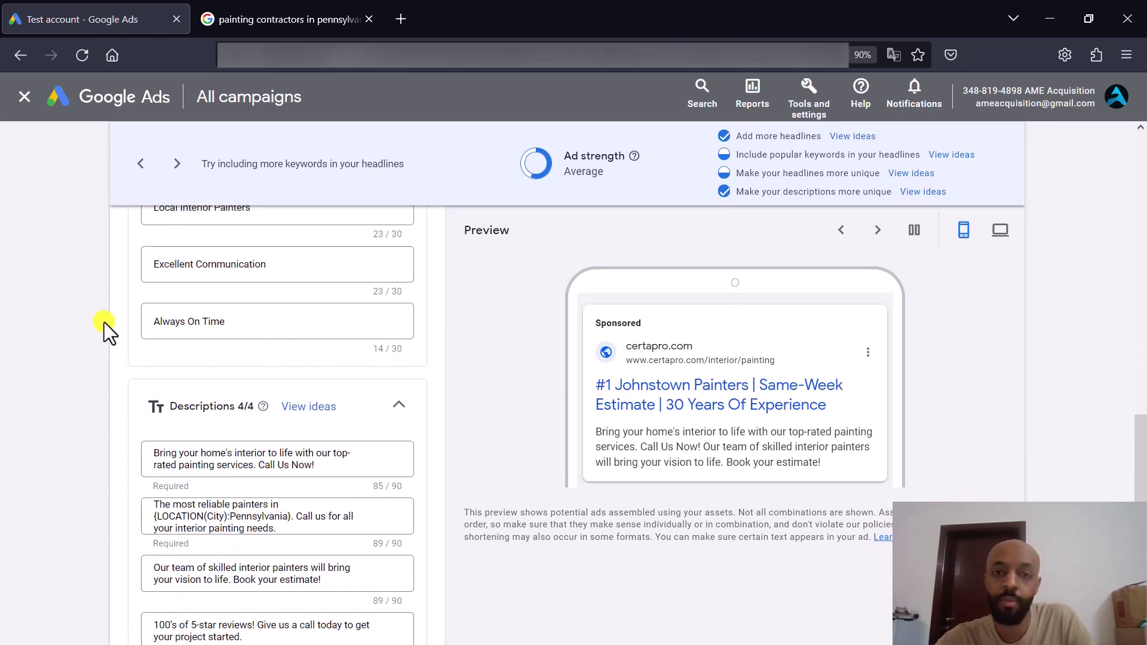
scroll(103, 321, "up", 10)
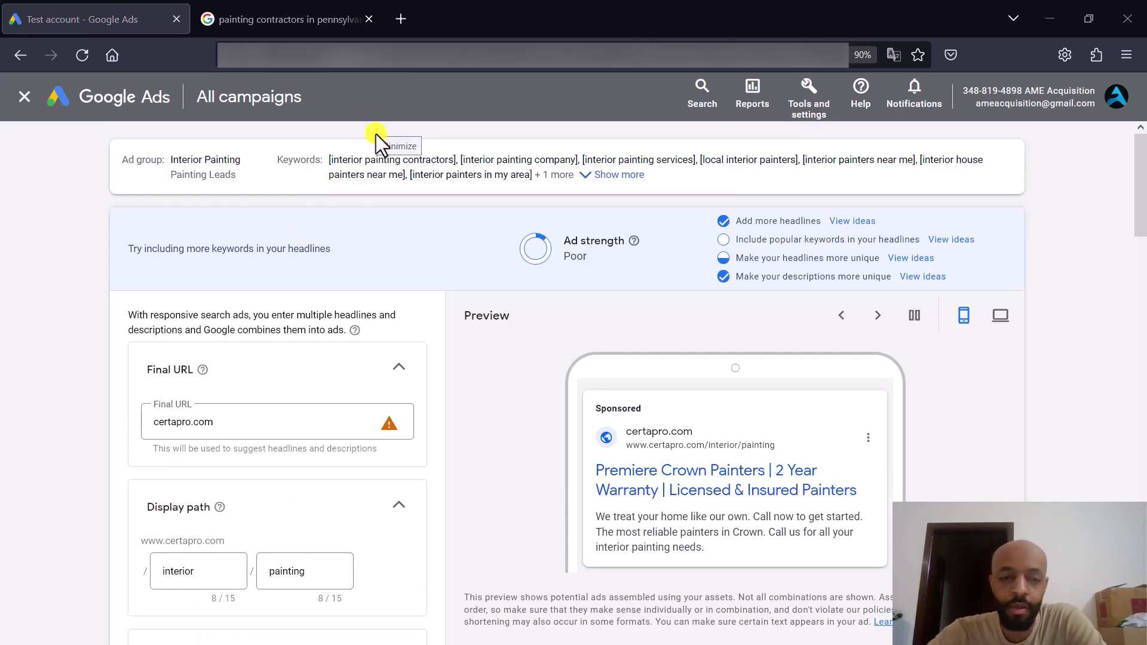
Review the ad strength and the reworded headlines of the second ad variation, starting with "Premiere {LOCATION(City):Pennsylvania} Painters"
scroll(479, 316, "down", 1)
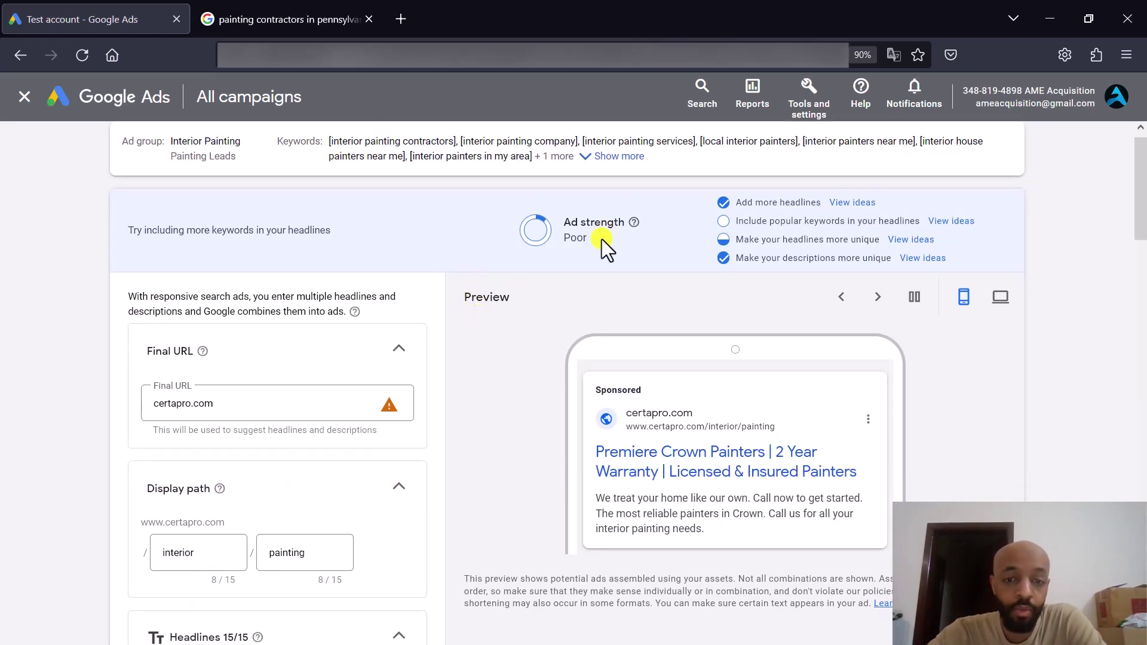
scroll(459, 343, "down", 2)
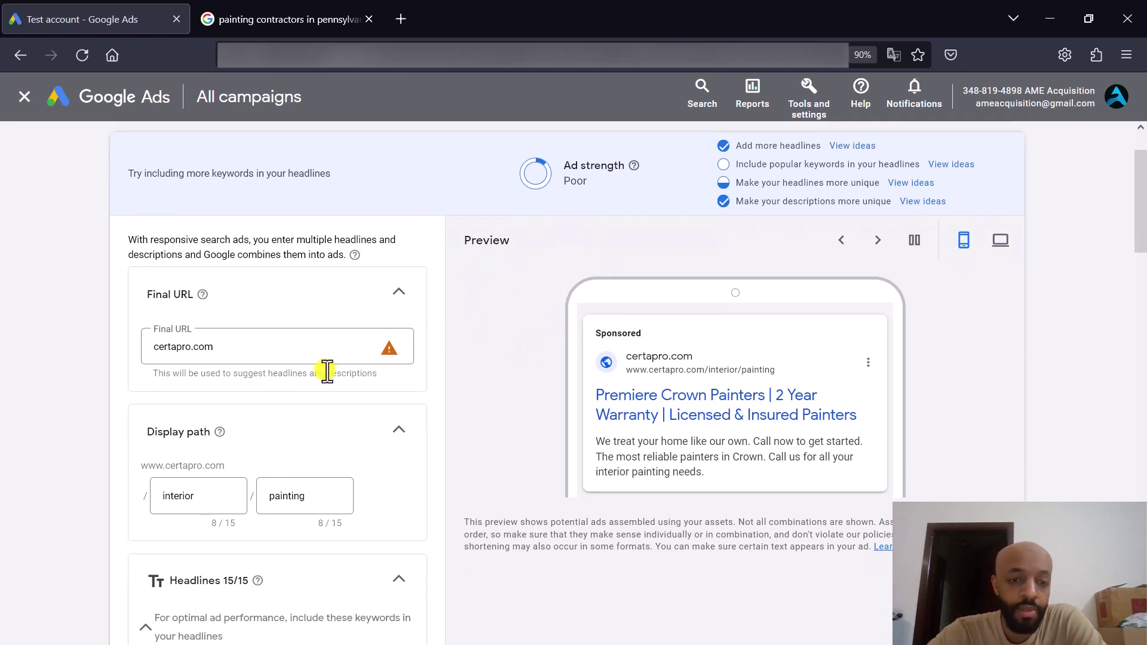
scroll(468, 360, "down", 4)
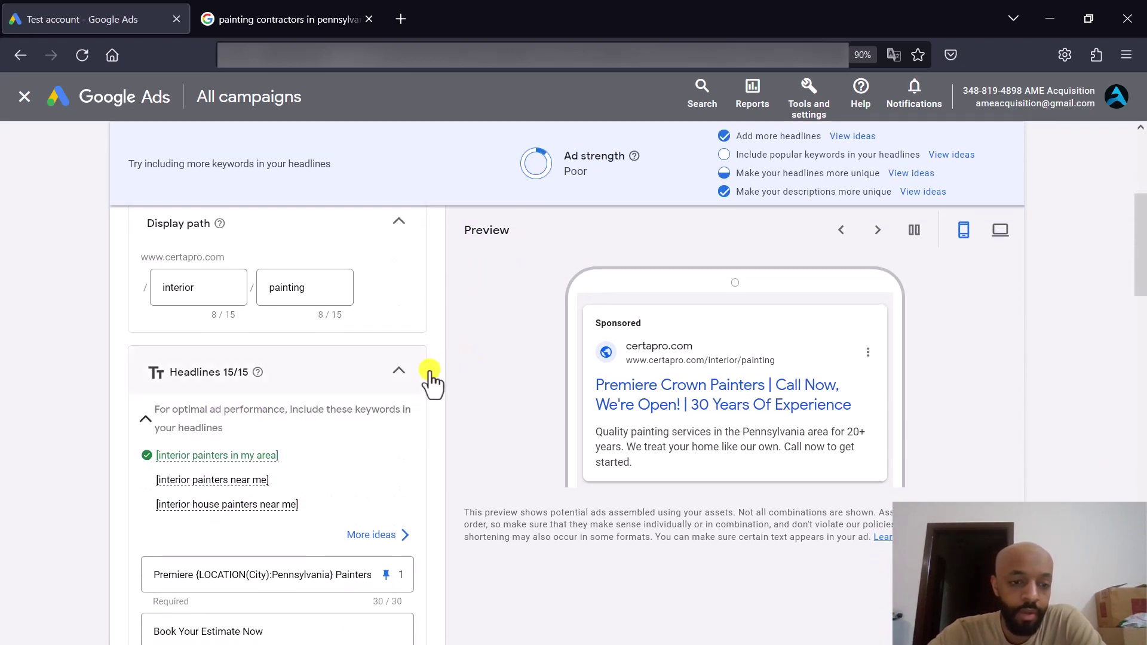
scroll(461, 362, "down", 5)
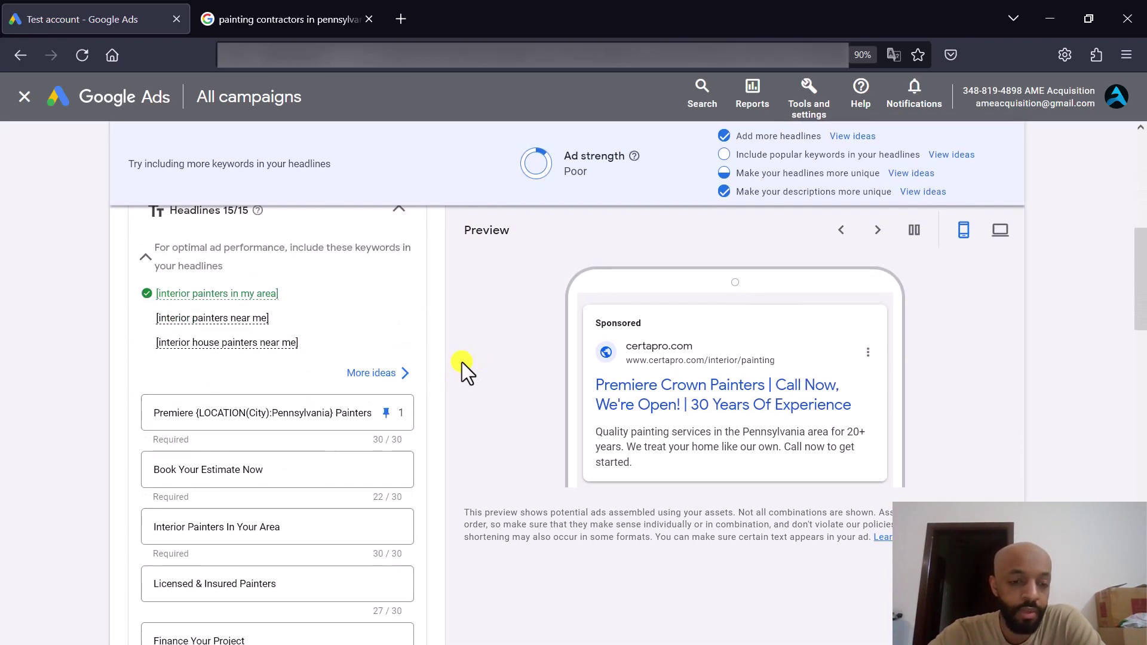
scroll(461, 362, "down", 1)
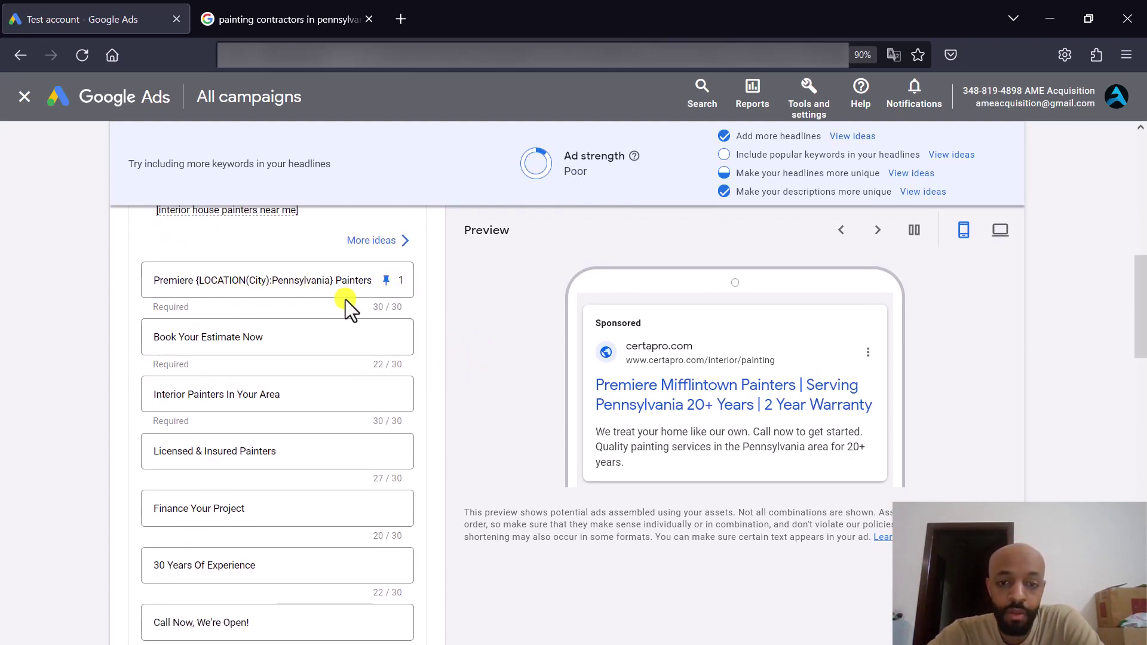
scroll(449, 321, "down", 1)
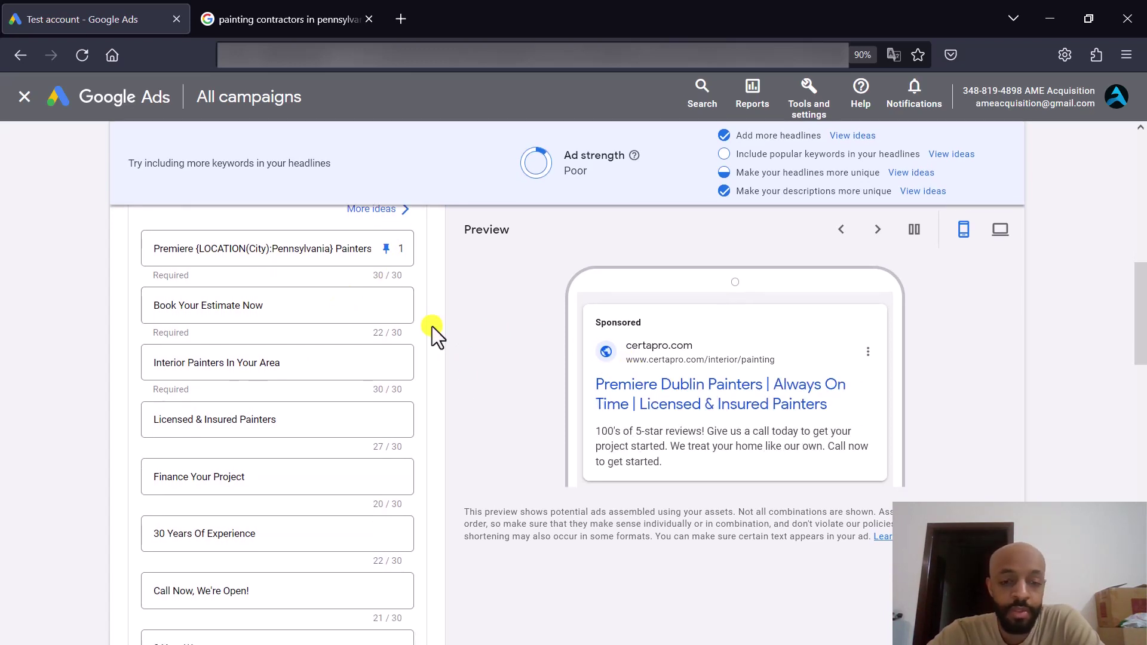
scroll(436, 330, "down", 3)
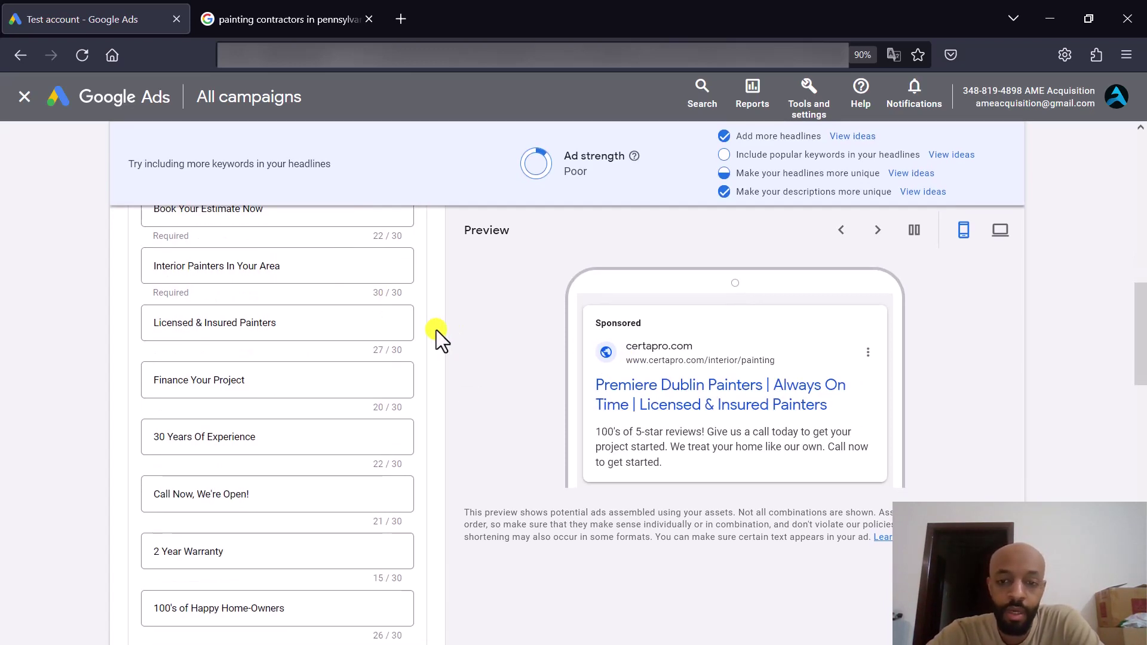
scroll(436, 330, "down", 1)
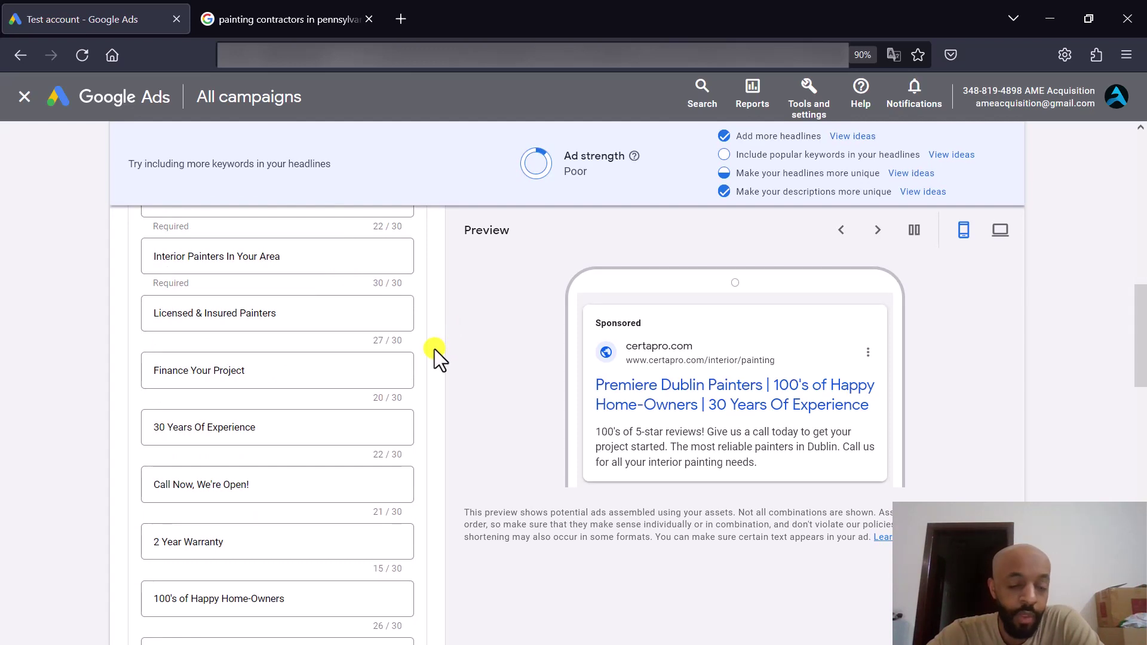
scroll(428, 298, "up", 1)
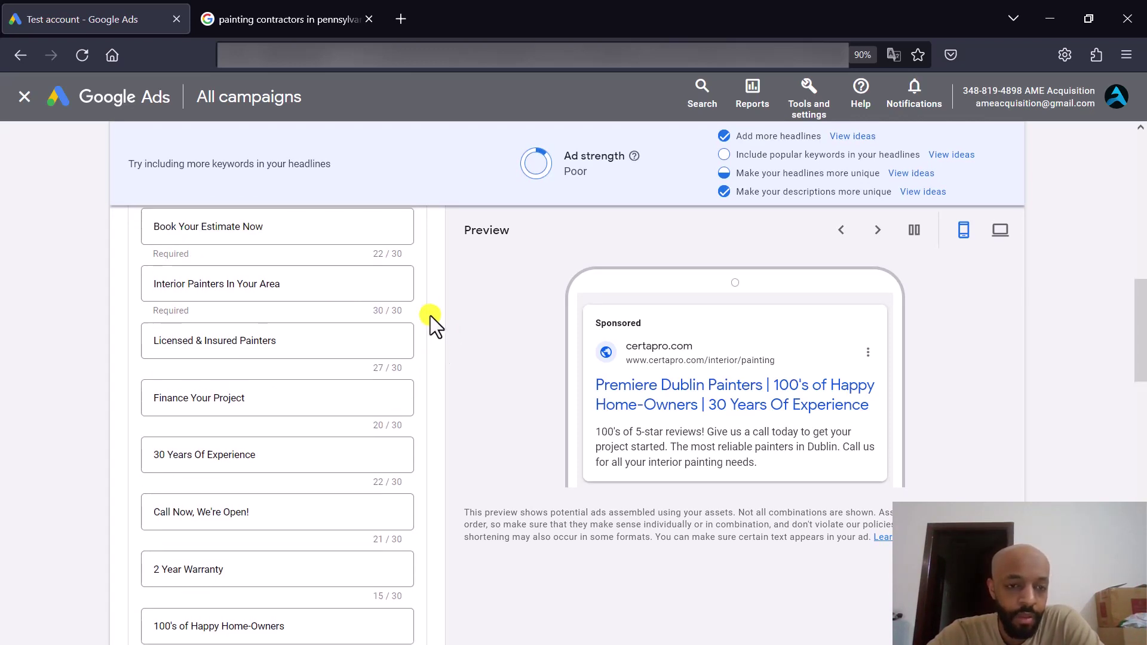
mouse_move(332, 281)
scroll(423, 293, "down", 2)
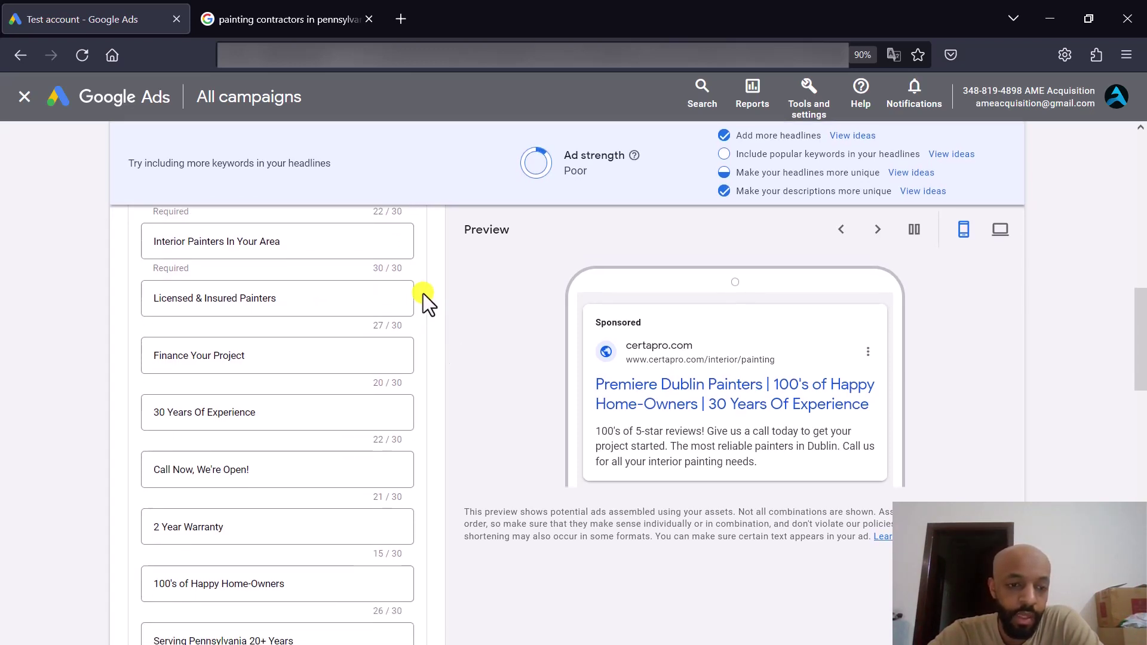
scroll(423, 293, "down", 3)
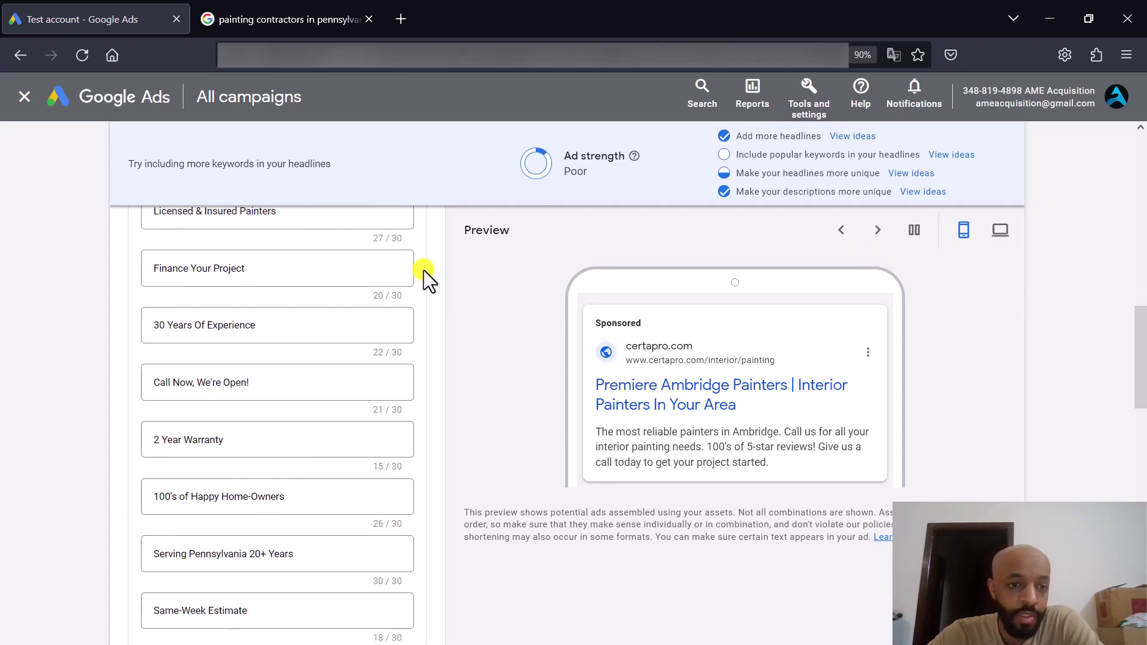
scroll(426, 244, "down", 14)
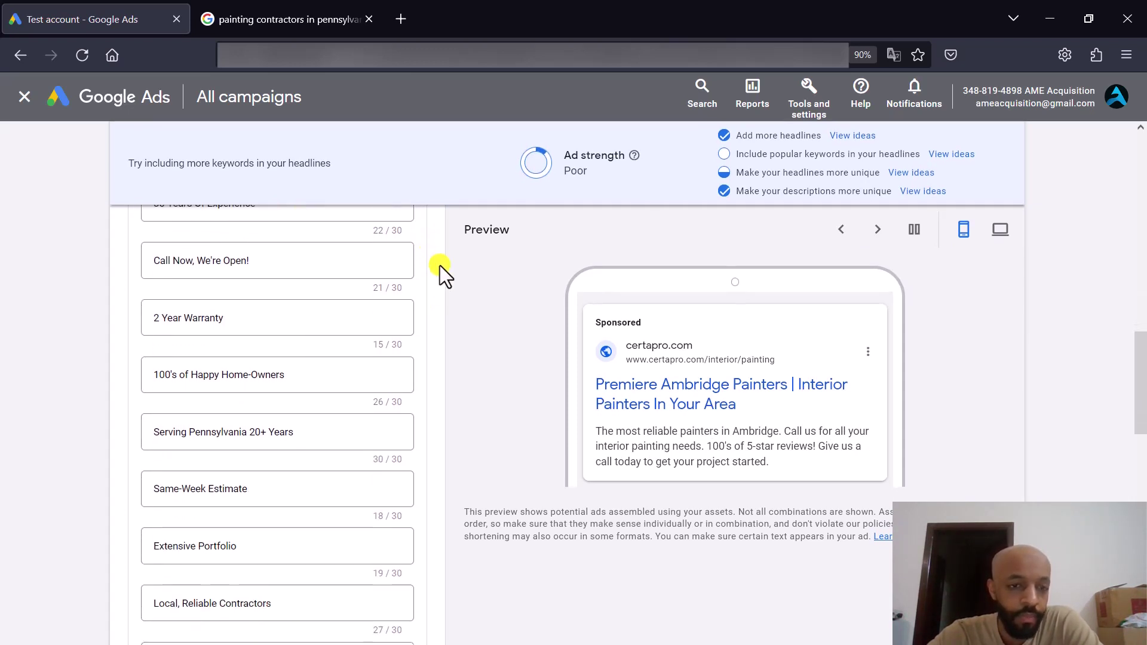
Review the second ad variation's four descriptions, along with its business name, sitelinks and additional asset sections
scroll(445, 282, "down", 9)
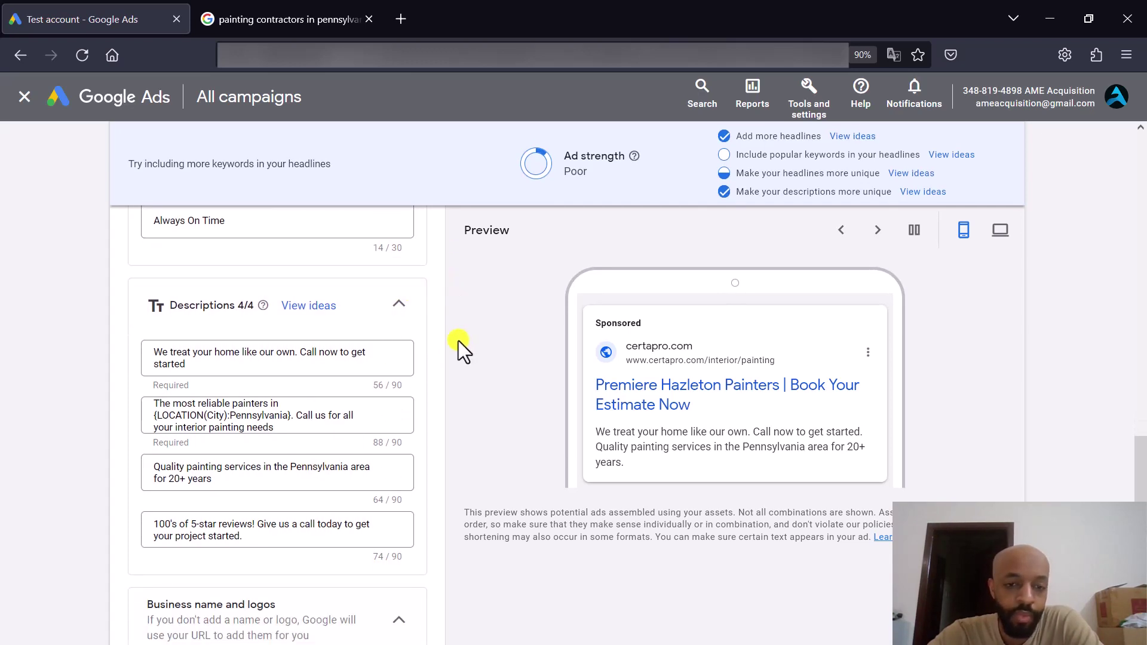
scroll(455, 339, "down", 4)
scroll(460, 352, "down", 1)
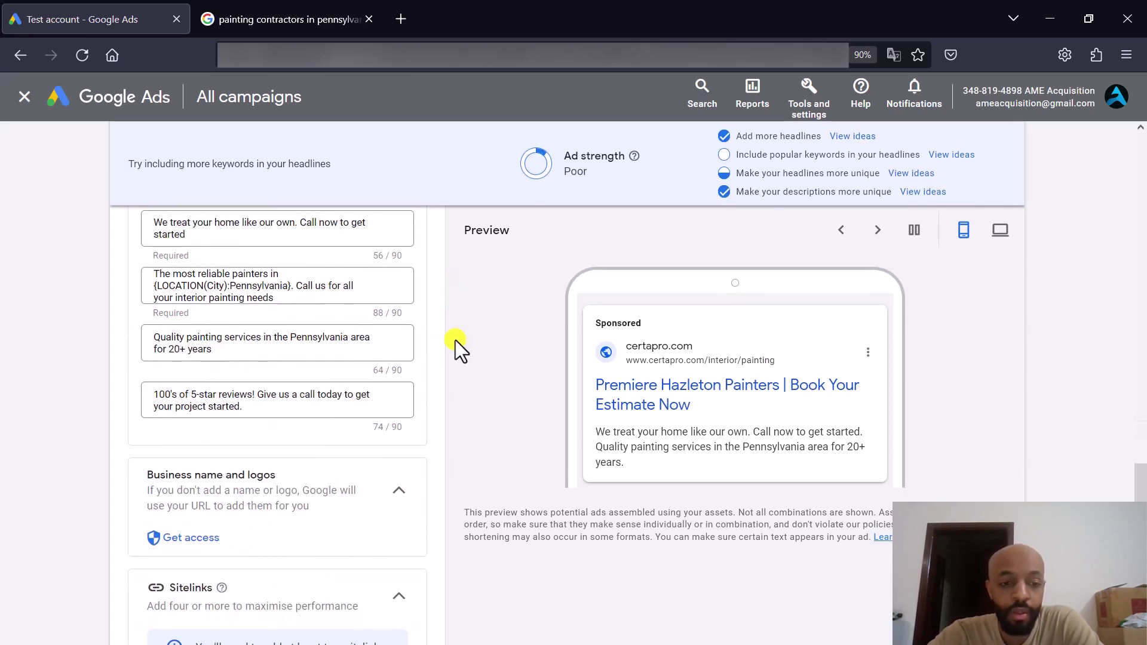
scroll(455, 339, "down", 2)
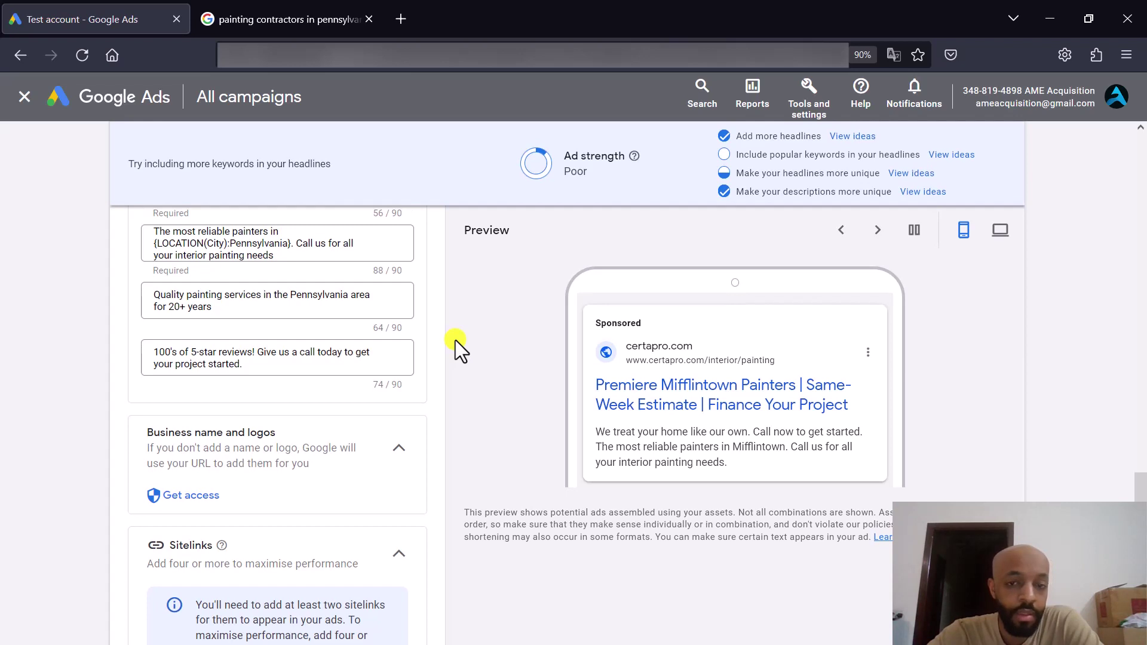
scroll(455, 340, "down", 5)
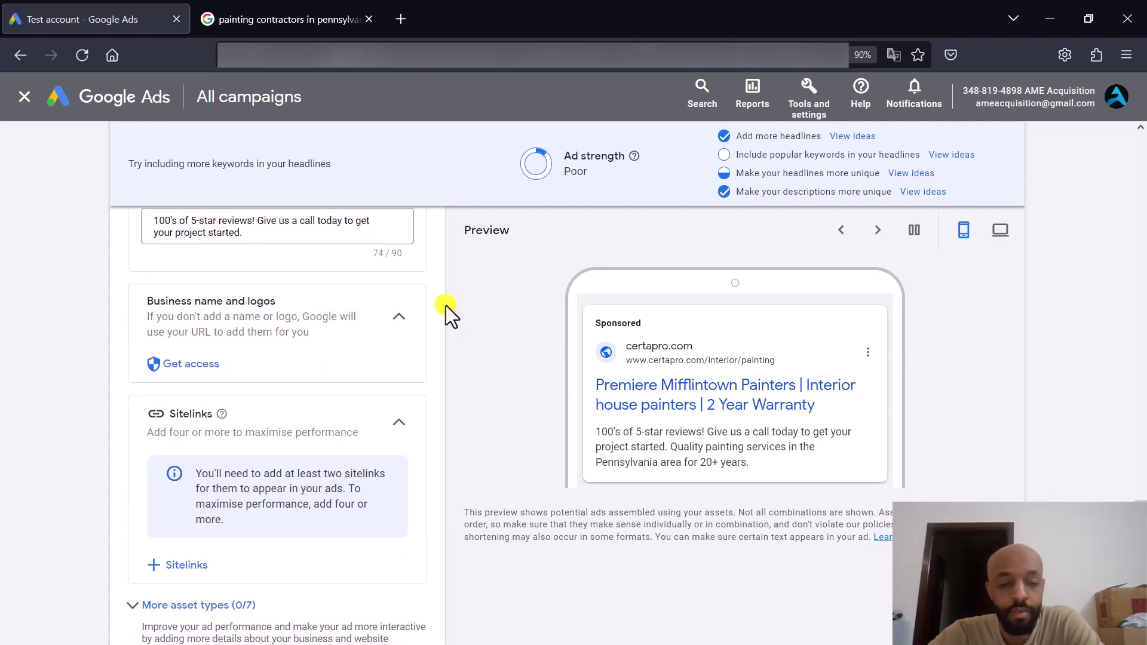
scroll(446, 306, "down", 2)
scroll(446, 306, "down", 2)
scroll(446, 306, "up", 3)
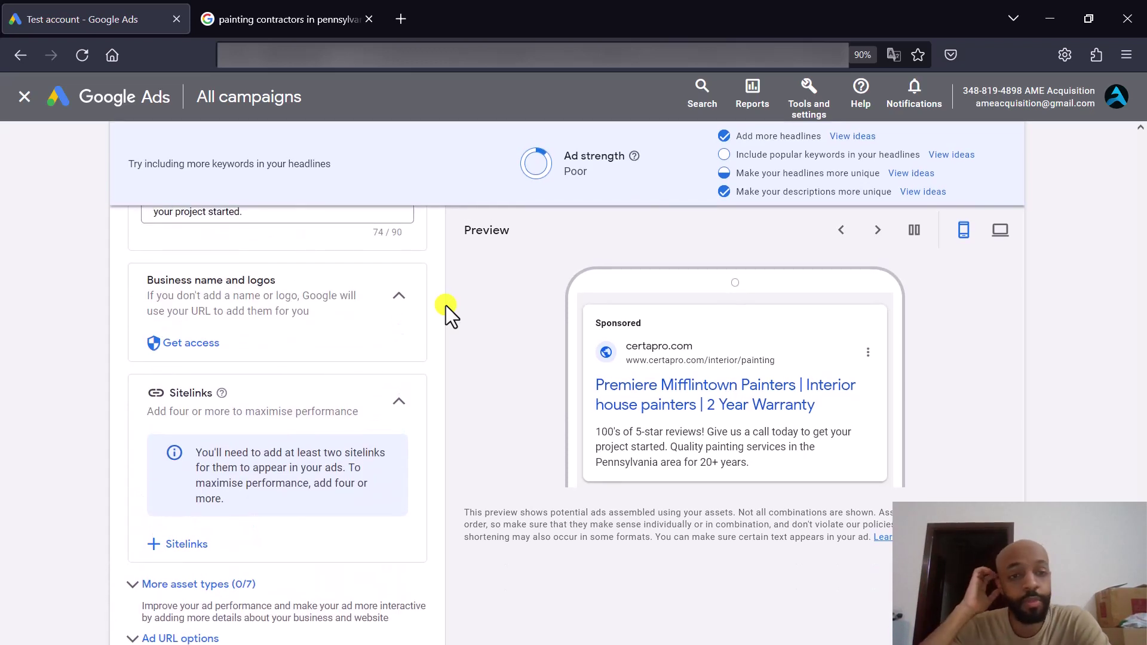
Check the second ad variation's descriptions, business name and sitelinks sections once more before saving
scroll(445, 306, "down", 2)
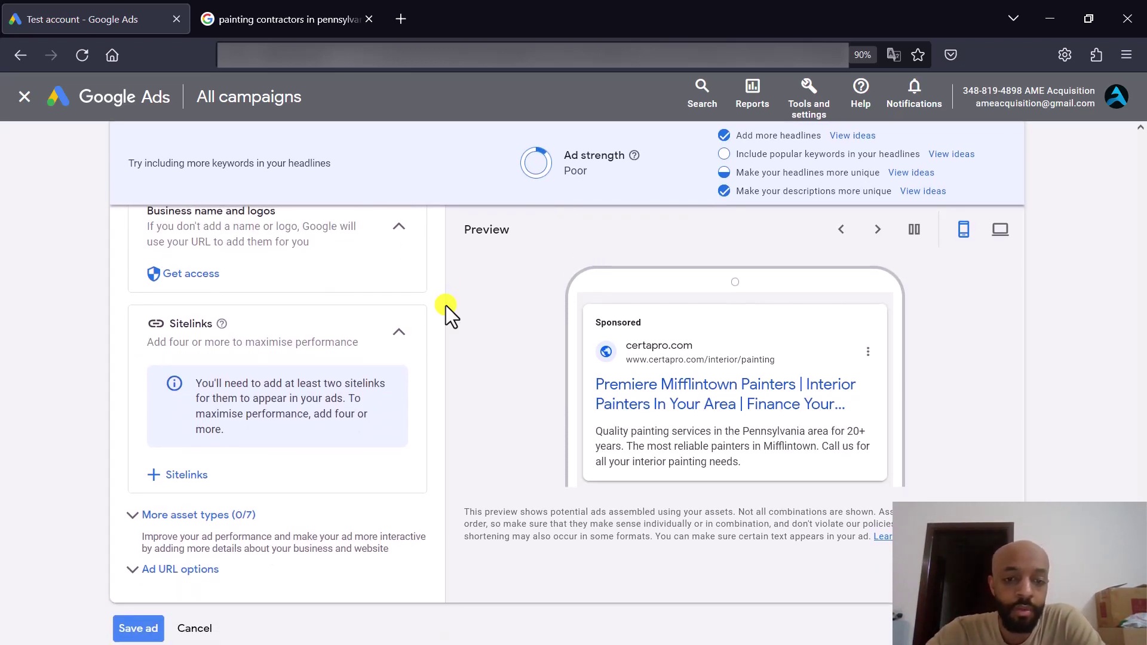
scroll(446, 306, "up", 4)
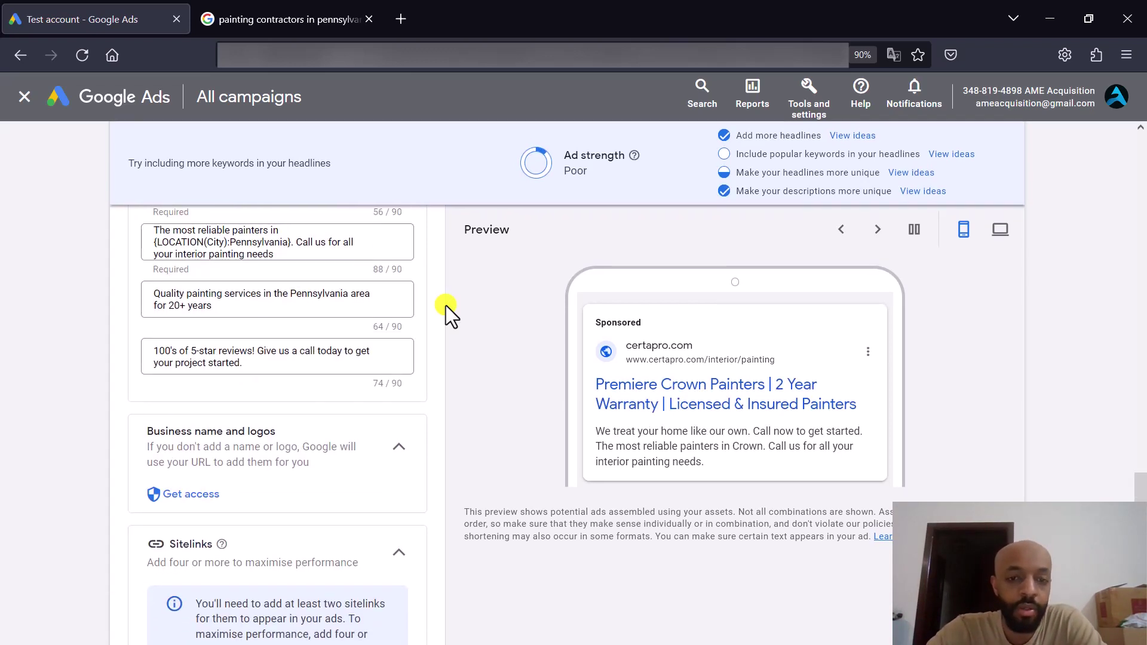
scroll(442, 302, "down", 1)
scroll(442, 302, "down", 4)
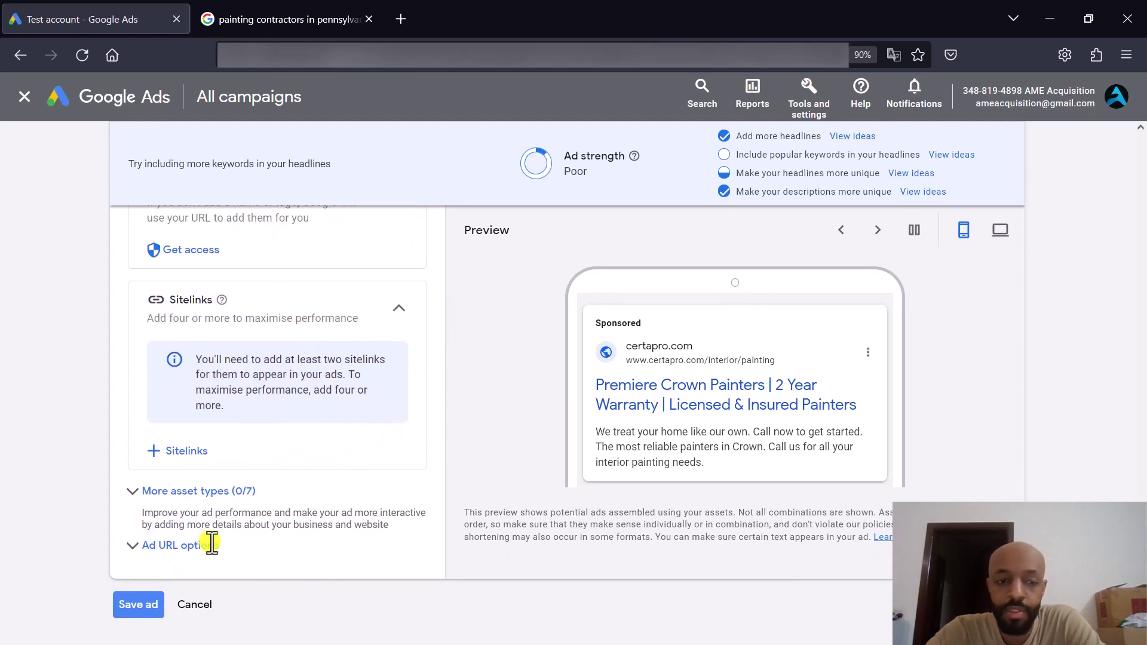
scroll(260, 406, "up", 1)
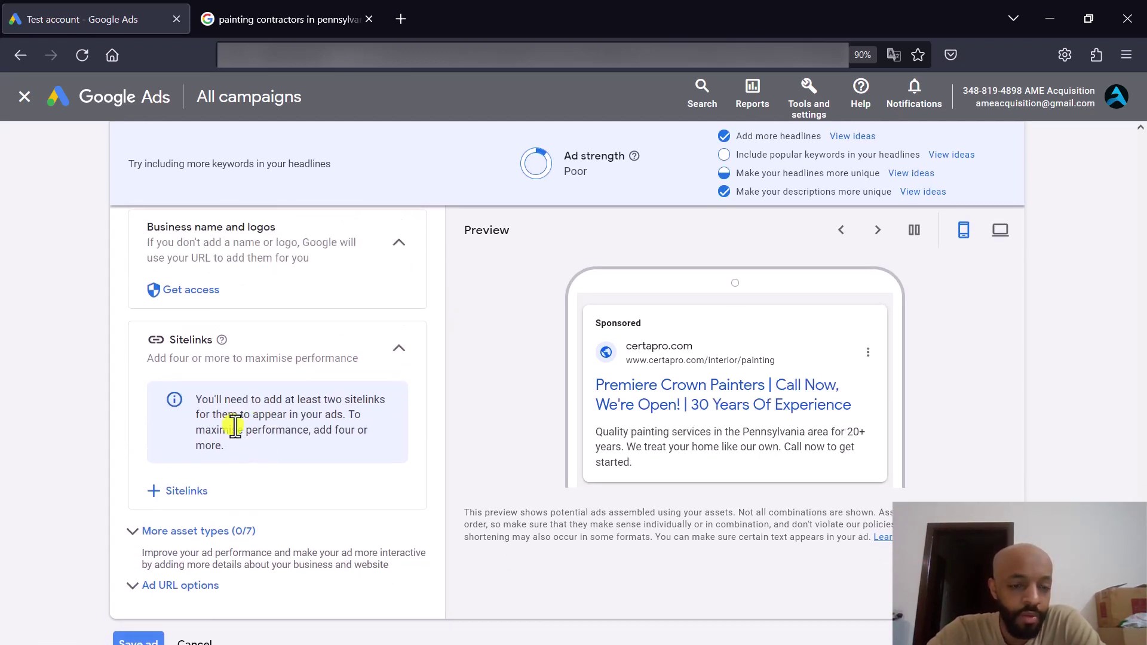
scroll(149, 392, "up", 7)
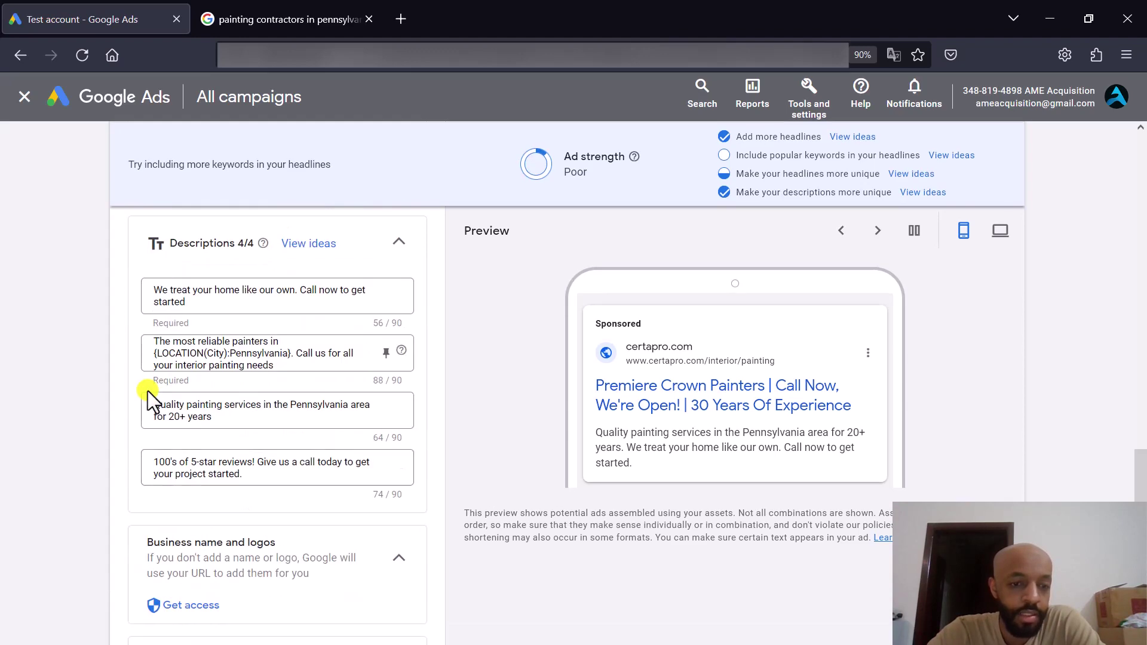
scroll(148, 391, "down", 3)
scroll(123, 481, "down", 5)
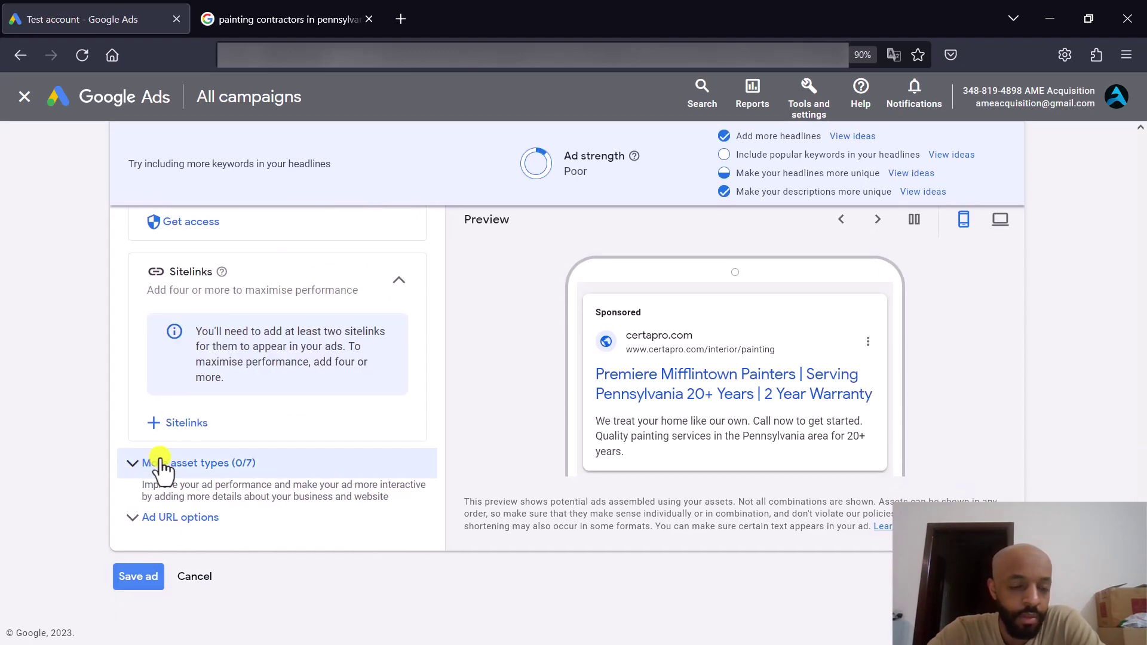
Expand the additional asset types, look over calls, callouts, snippets, lead forms and apps, and save the second ad variation
left_click(263, 463)
scroll(277, 324, "down", 7)
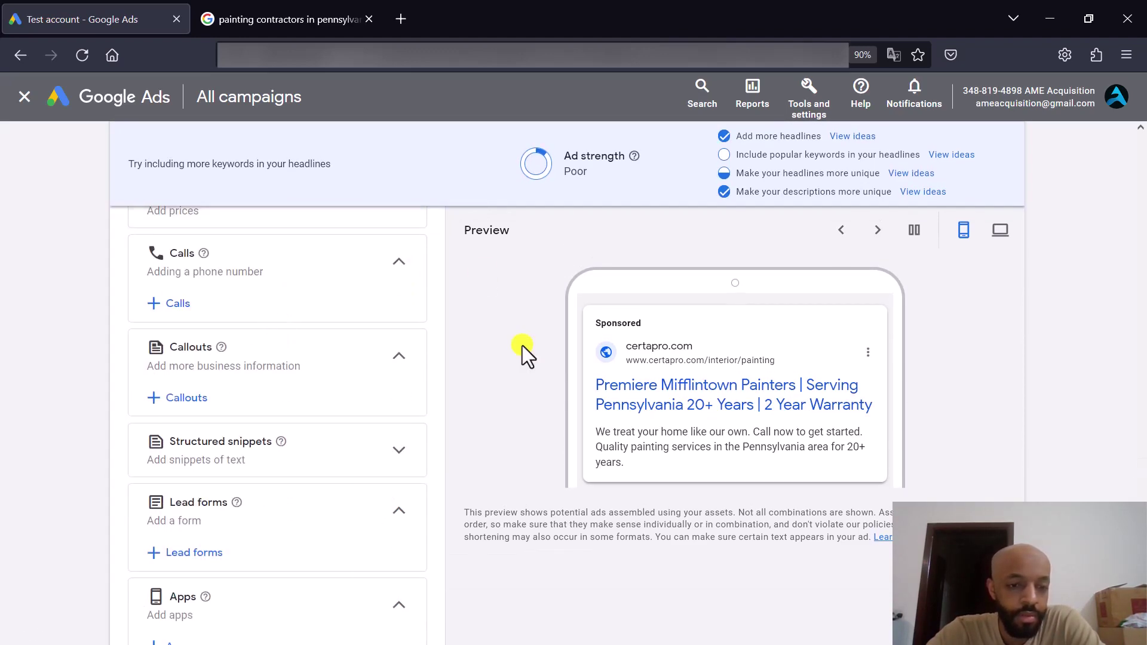
scroll(522, 347, "down", 2)
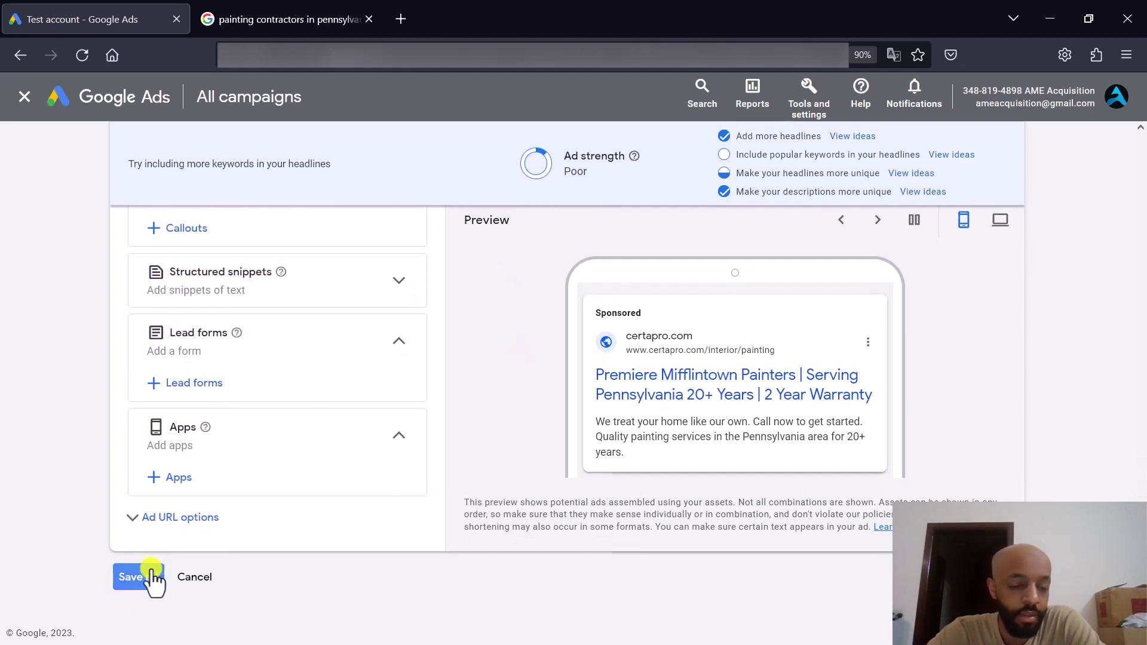
left_click(153, 572)
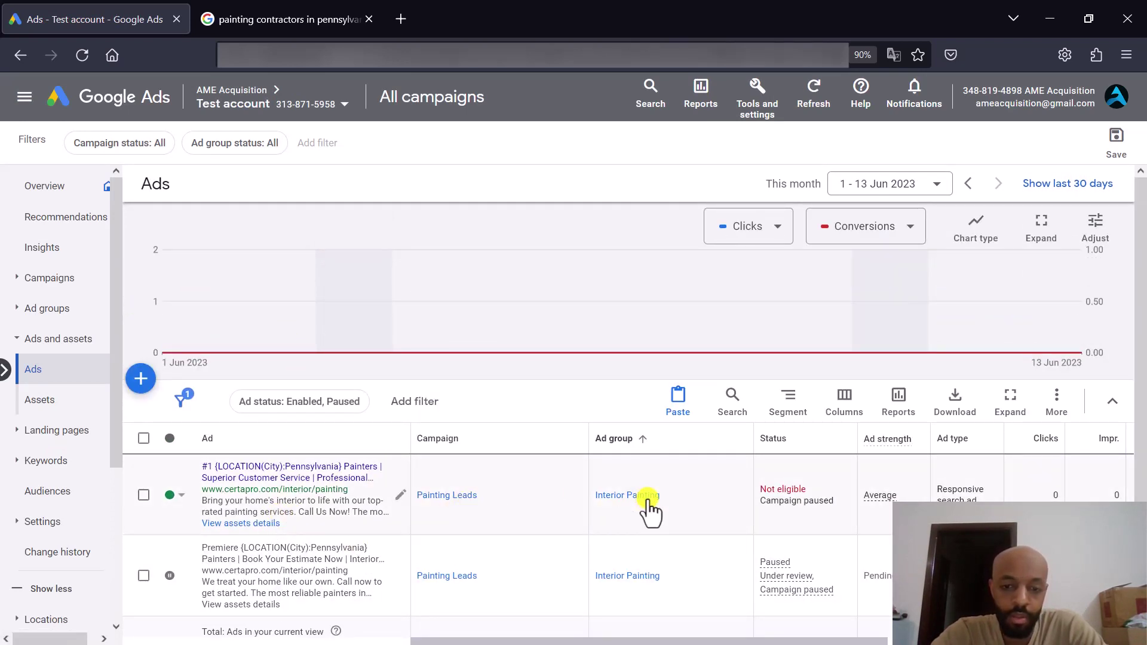
Open the Interior Painting ad group and look at its two ads
left_click(649, 500)
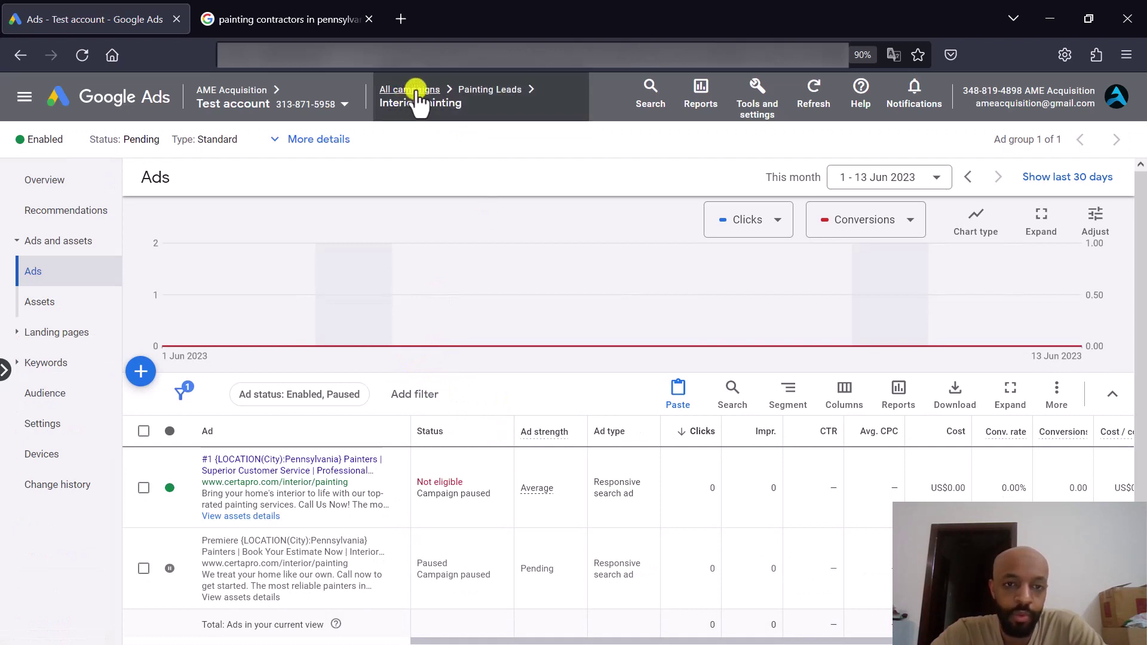
mouse_move(411, 94)
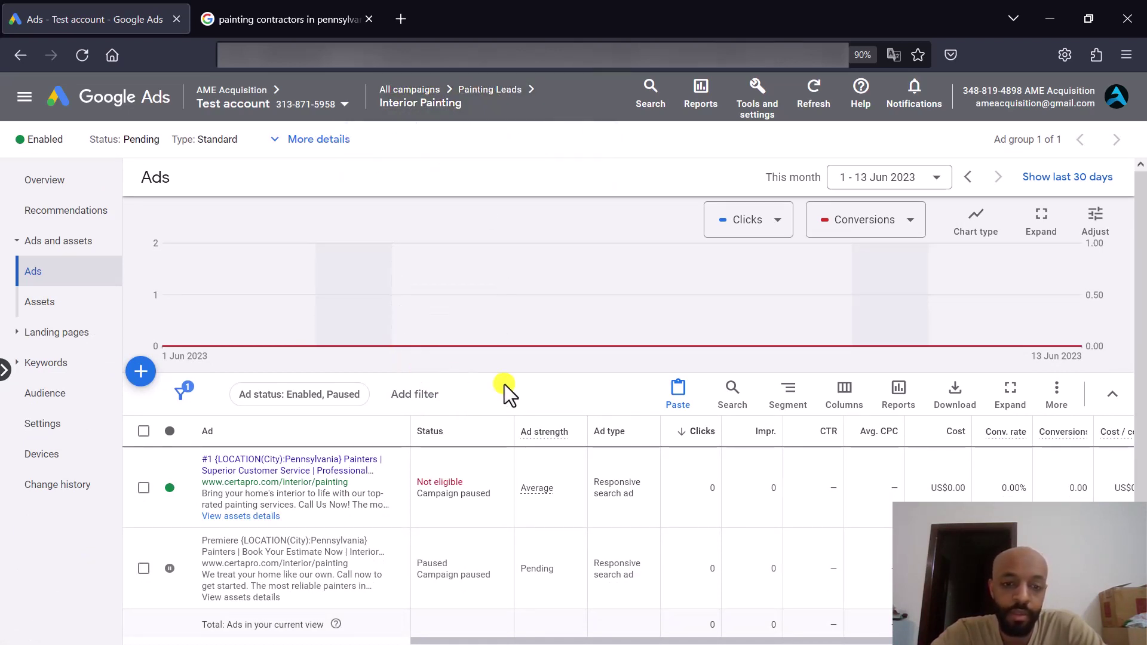
scroll(504, 385, "down", 1)
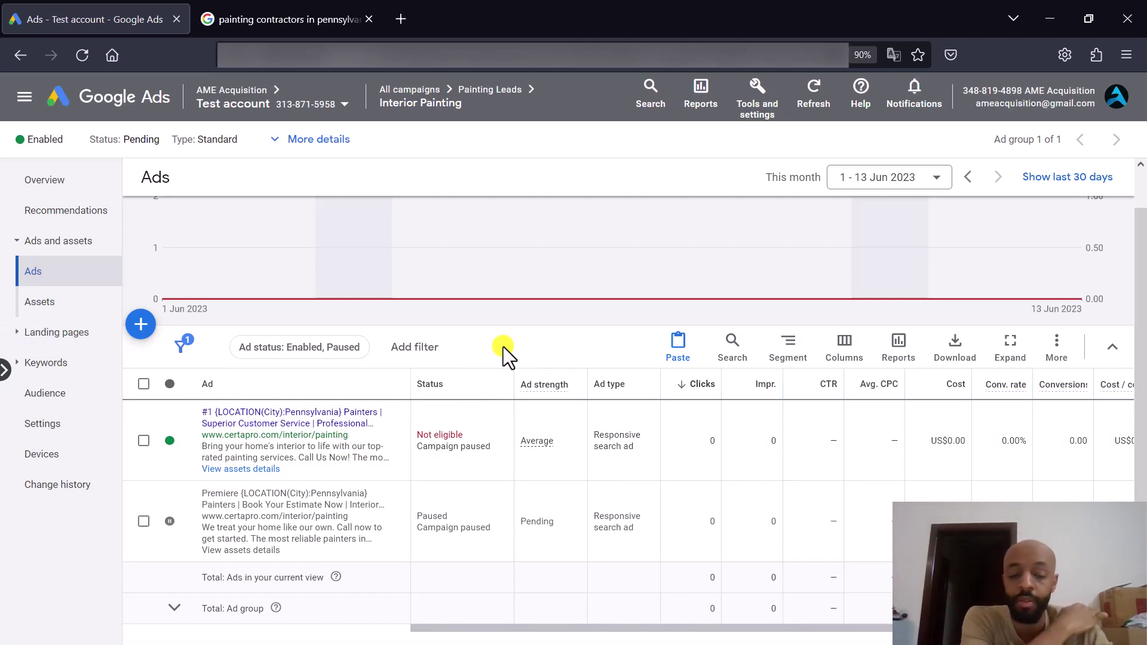
Copy the enabled ad that starts with "#1 {LOCATION(City):Pennsylvania} Painters"
left_click(146, 442)
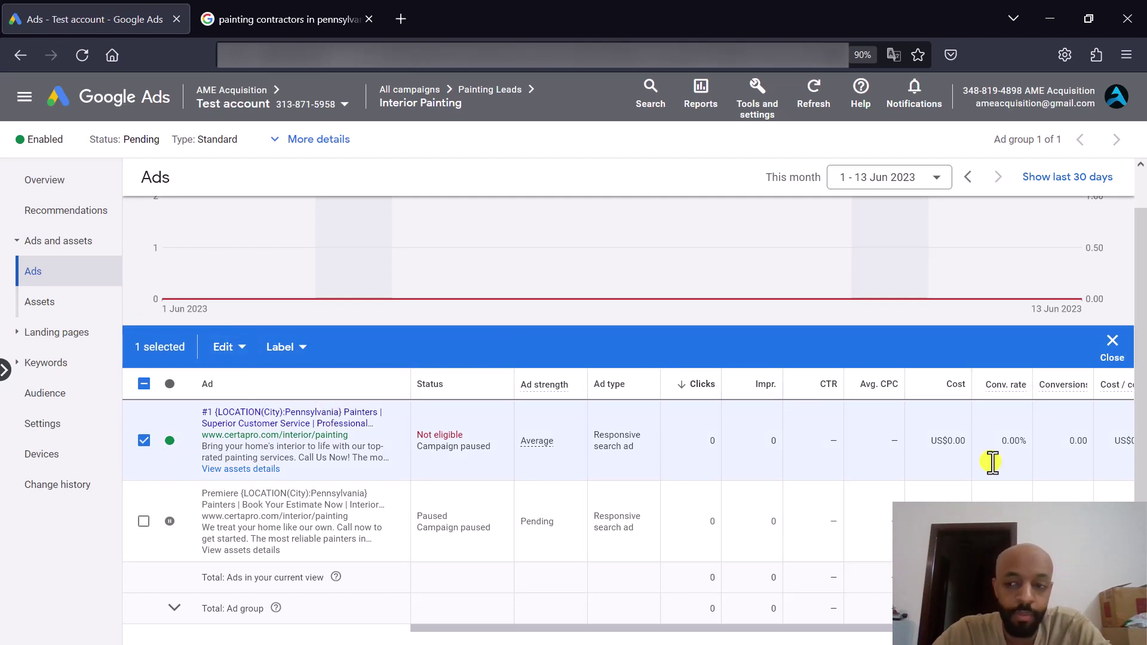
left_click(1115, 341)
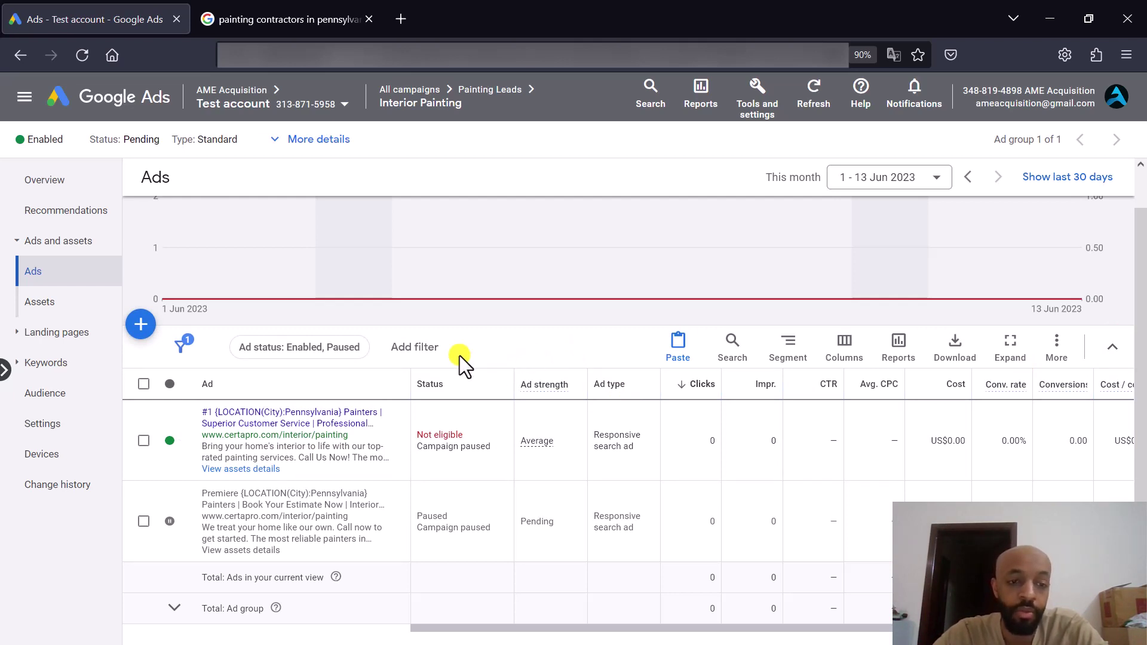
left_click(144, 441)
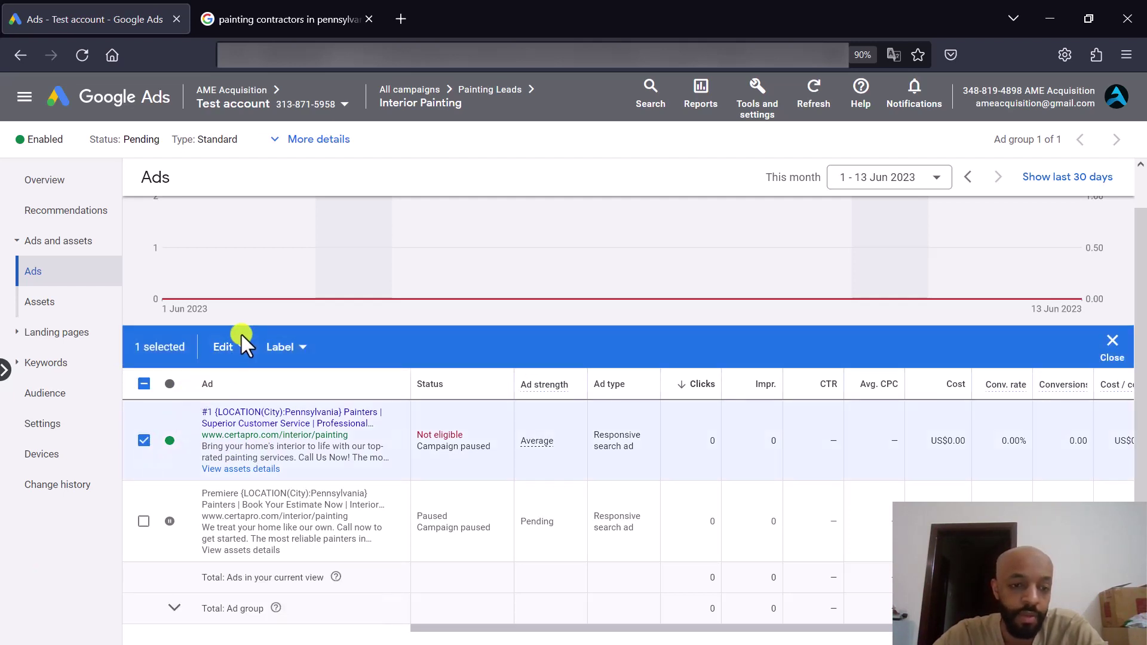
left_click(229, 345)
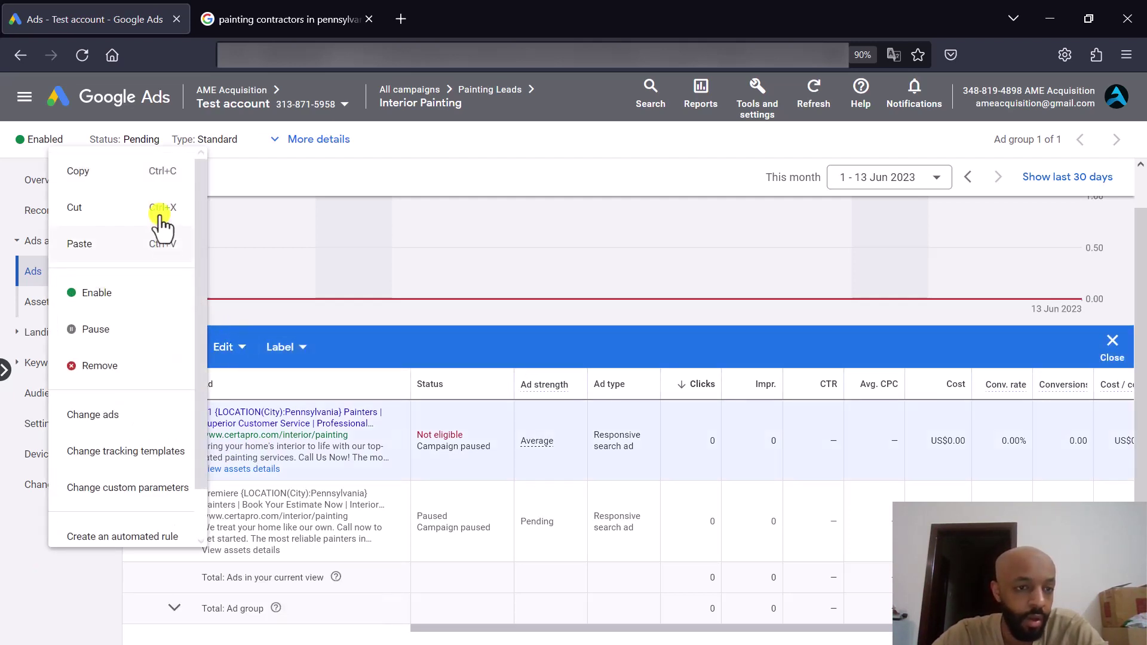
left_click(153, 171)
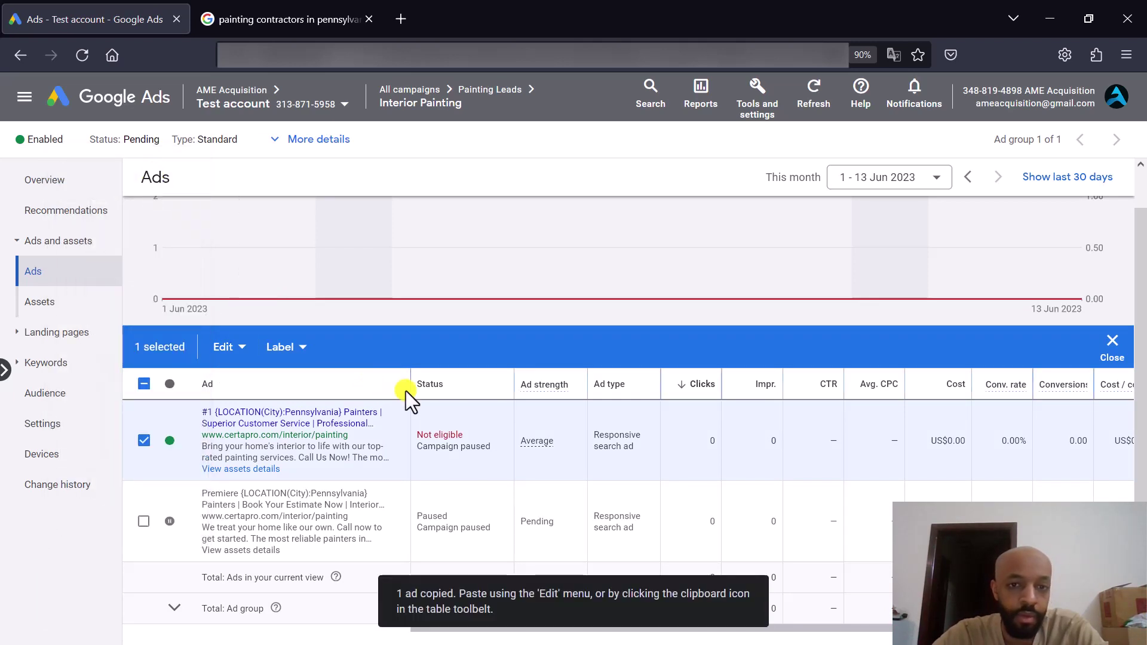
Go up to the Painting Leads campaign, hide the notice about ads not running and show the campaign's ad groups
left_click(489, 90)
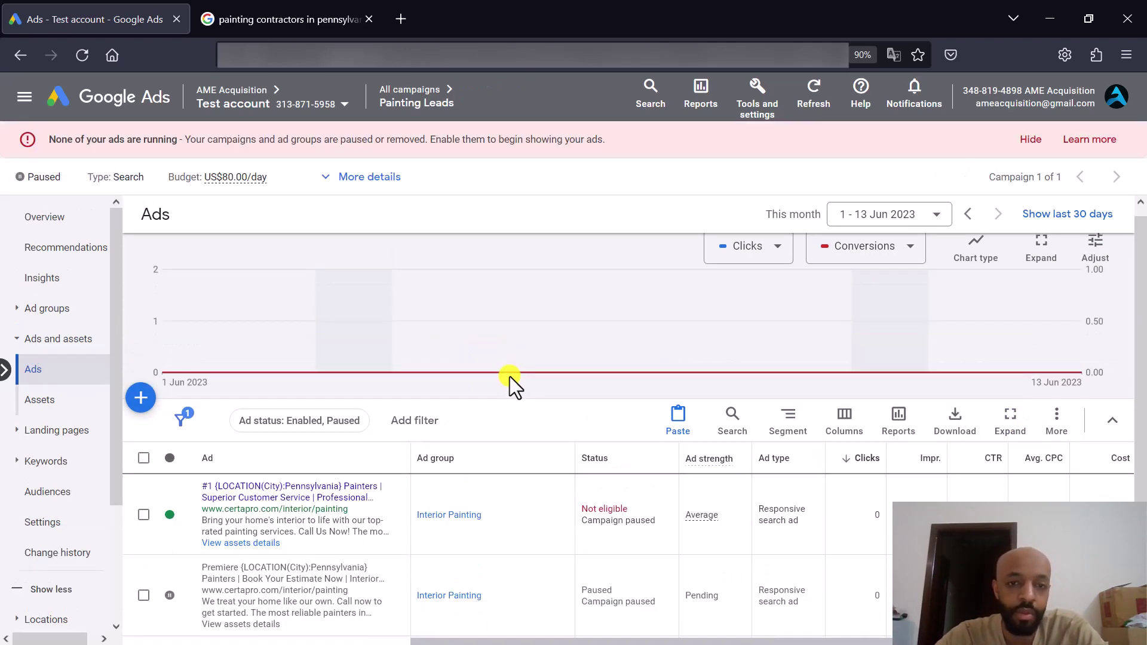
left_click(1031, 140)
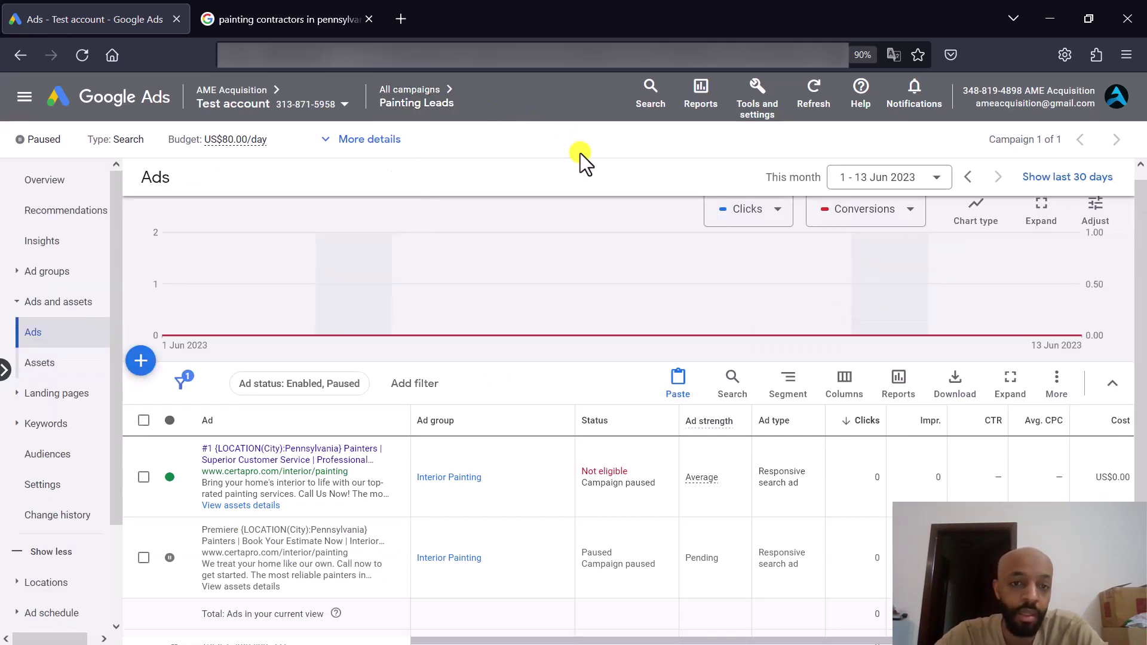
mouse_move(431, 102)
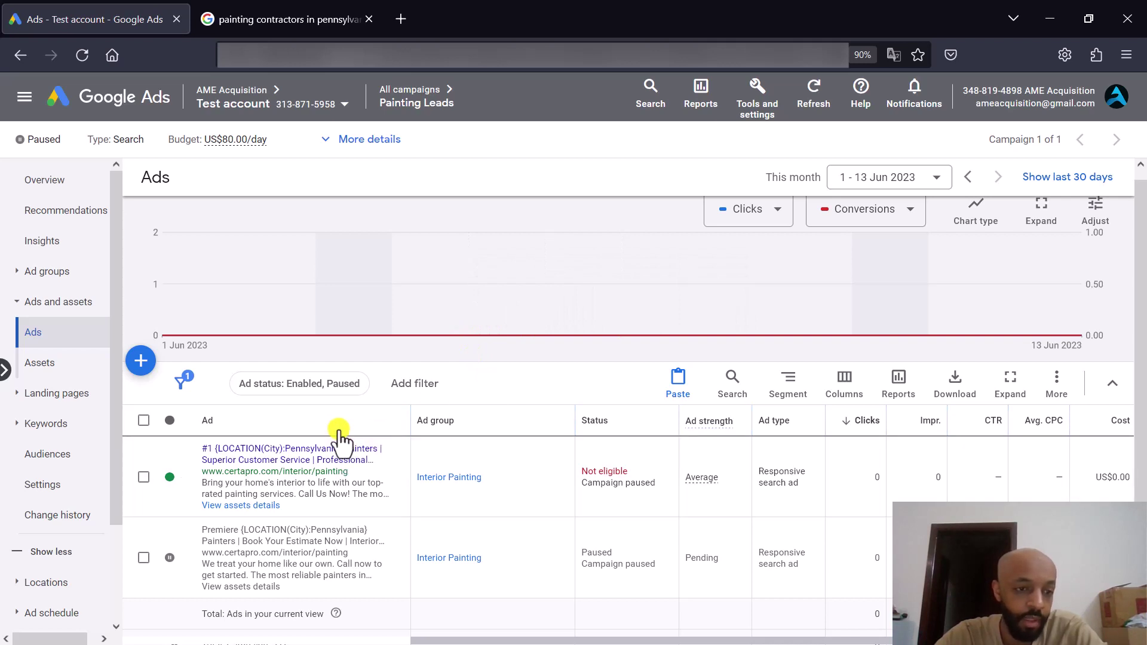
left_click(53, 271)
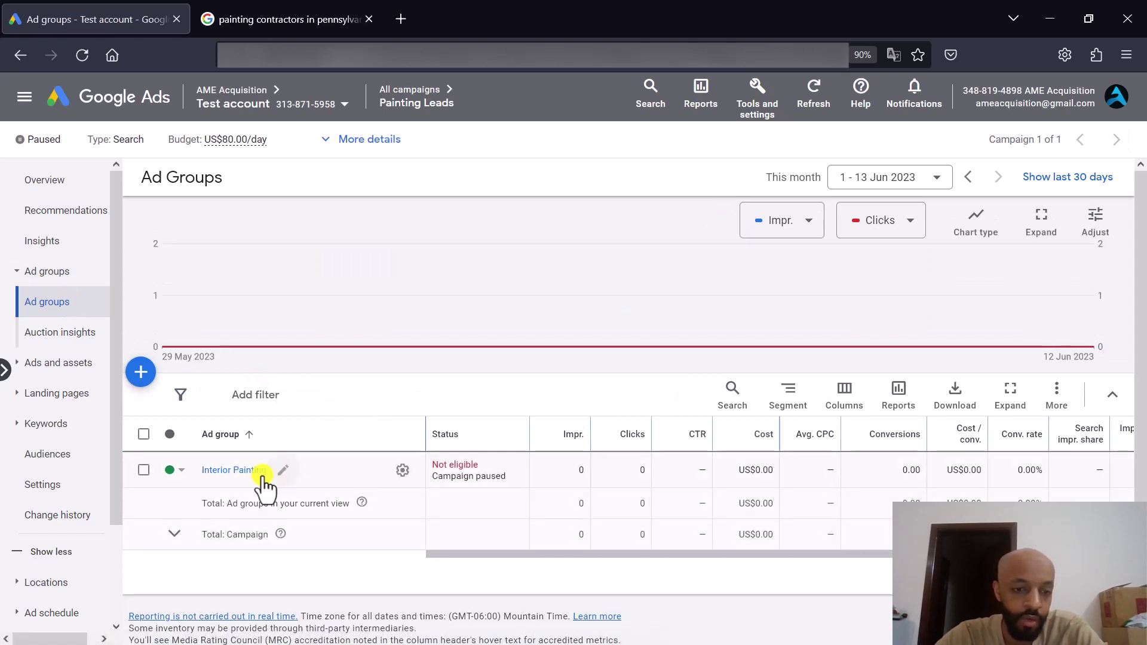
Start a new standard ad group in the Painting Leads campaign and name it "Exterior painting"
left_click(141, 372)
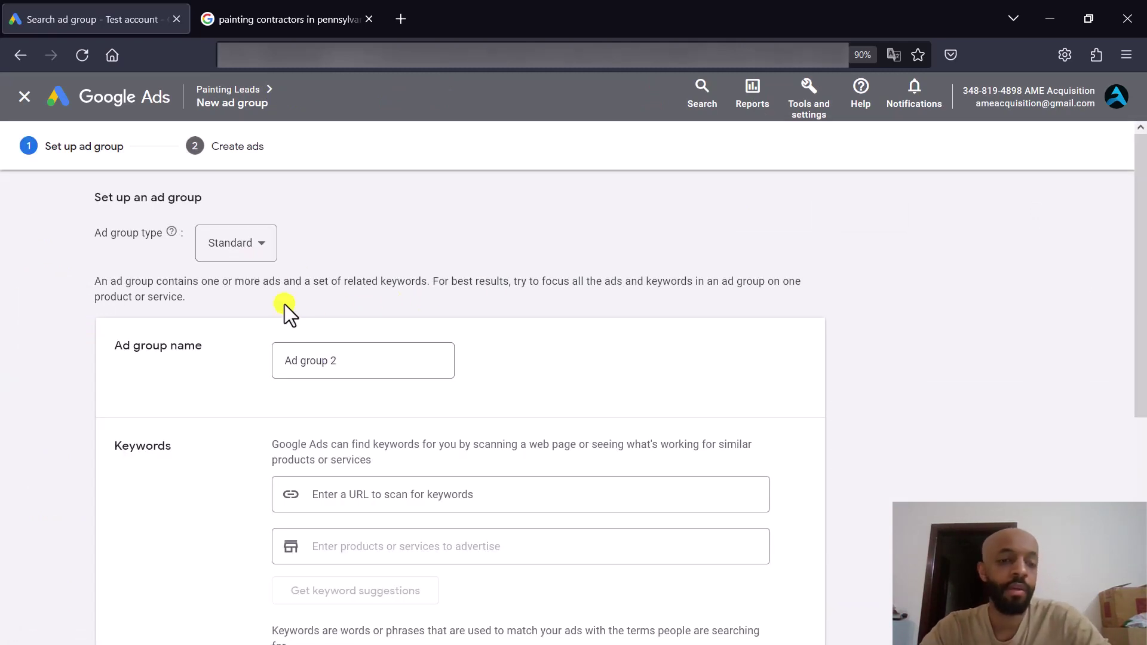
left_click(338, 362)
key("ctrl+a")
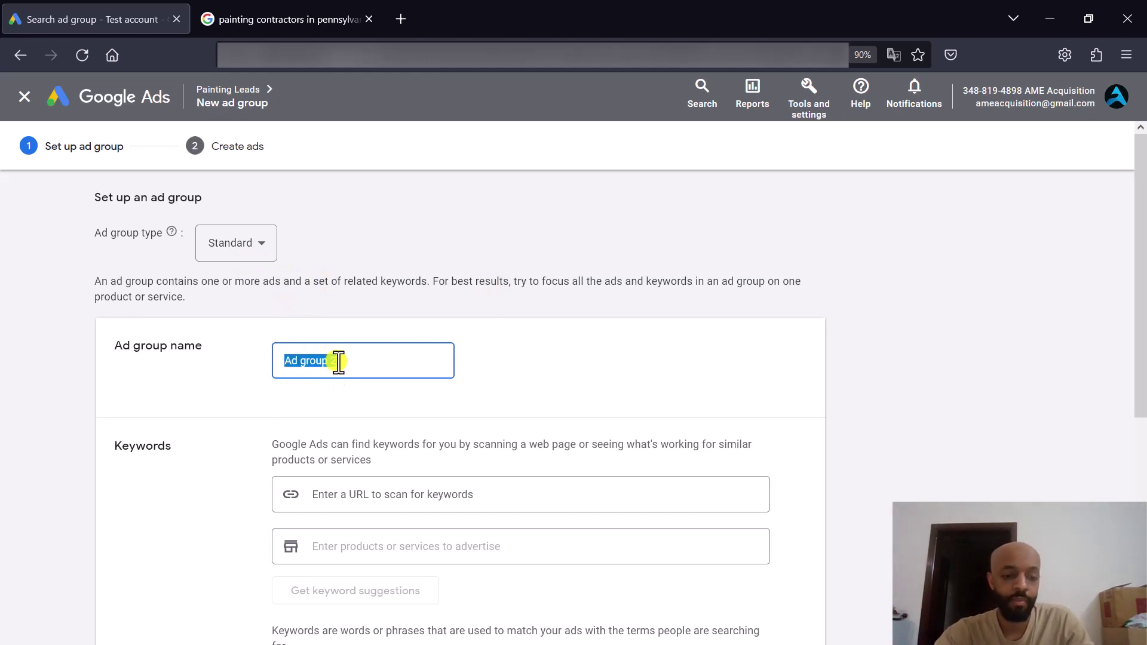
type("Exterior painting")
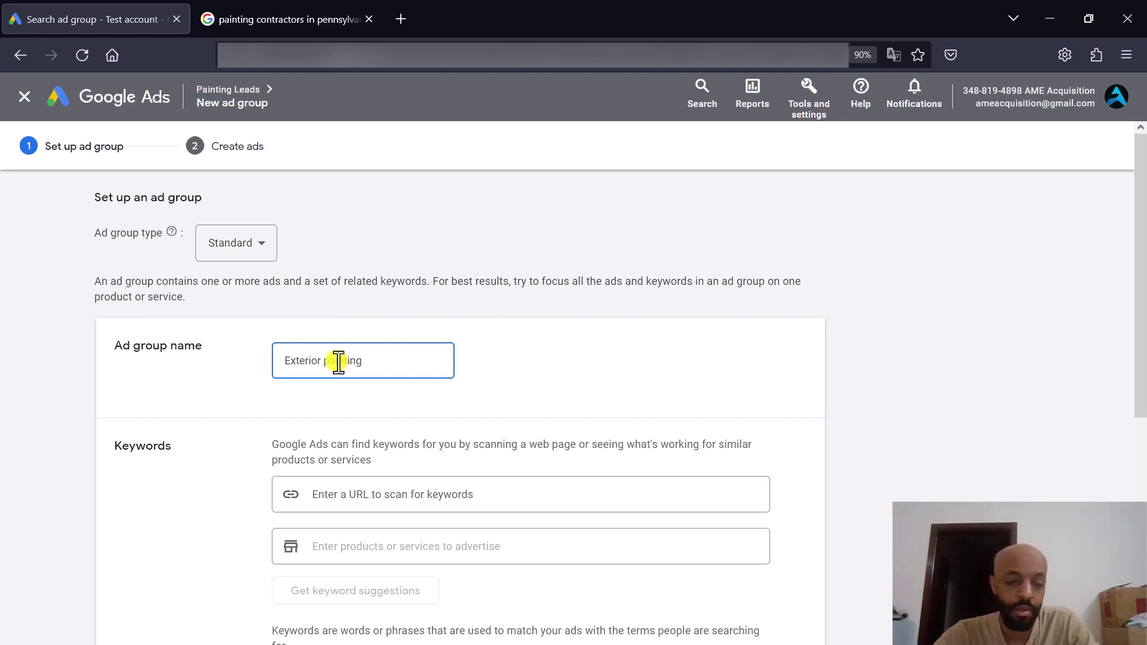
left_click(252, 388)
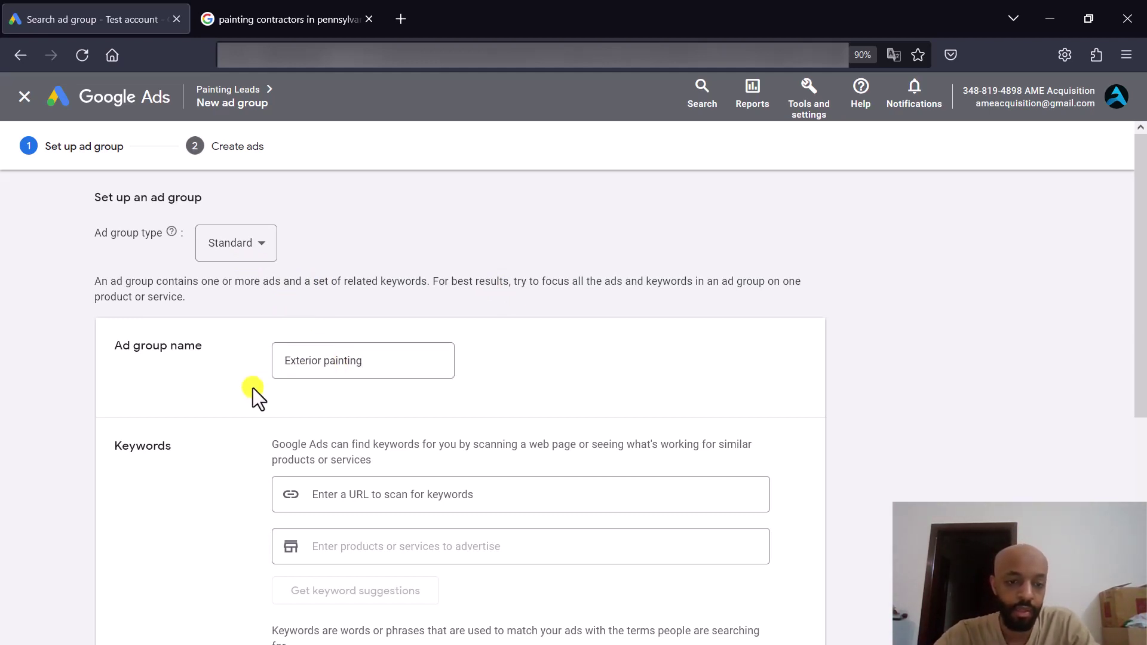
Leave the new ad group's keywords empty and save it to continue to ad creation
scroll(253, 389, "down", 6)
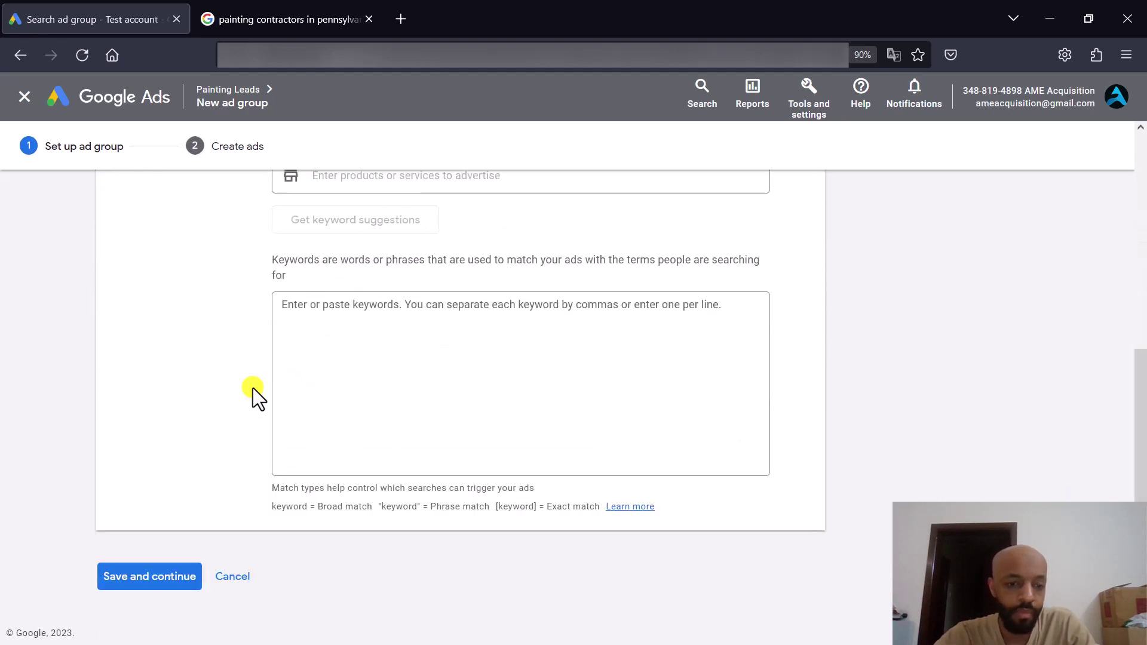
left_click(333, 340)
left_click(141, 426)
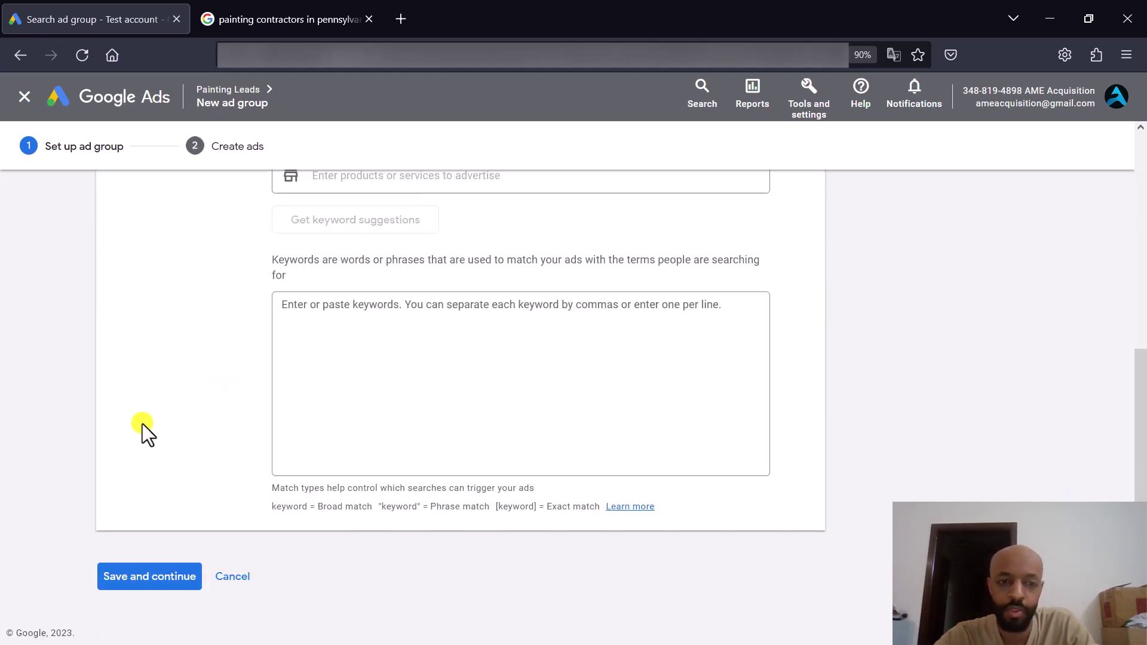
left_click(139, 581)
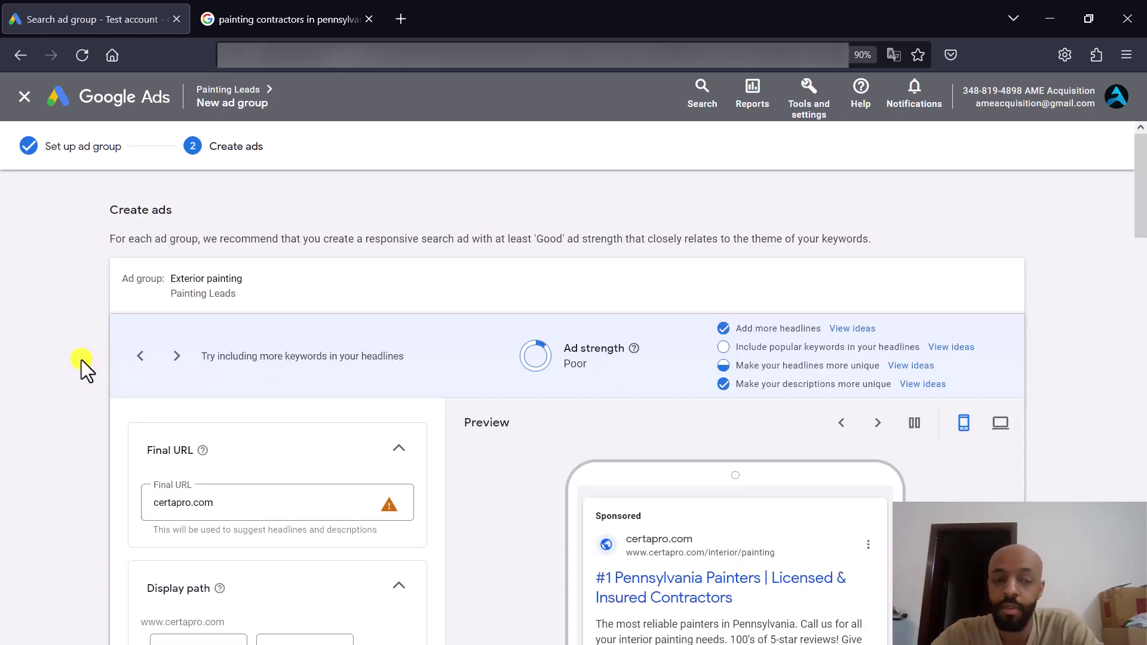
Change the first part of the new ad's display path to "exterior"
scroll(81, 360, "down", 5)
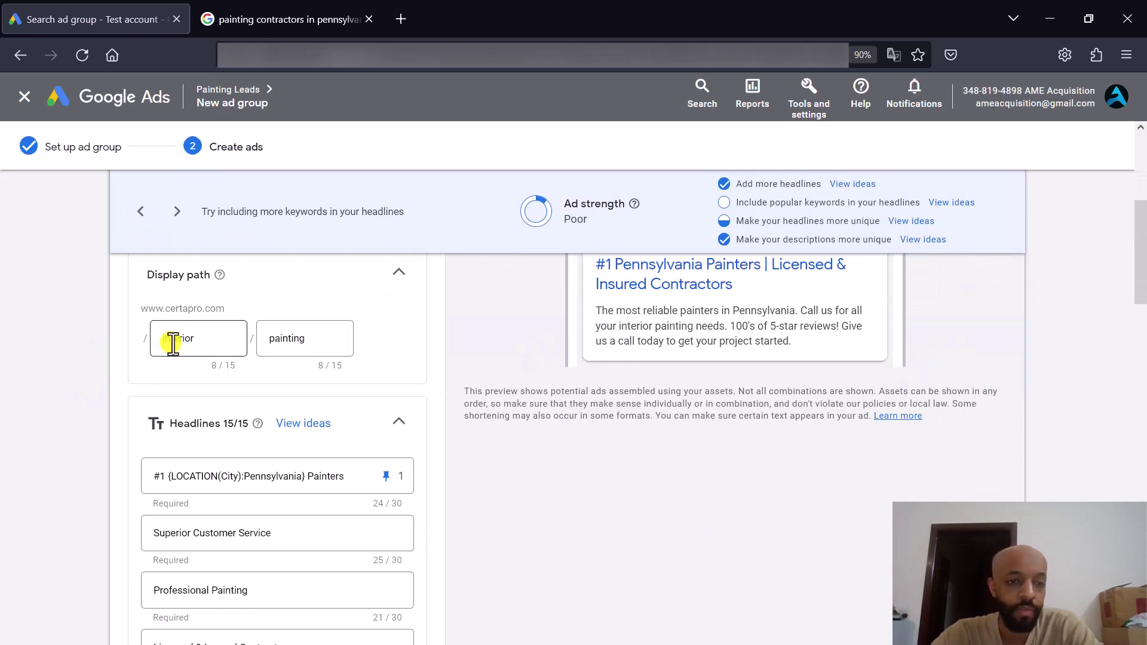
double_click(173, 343)
type("ext")
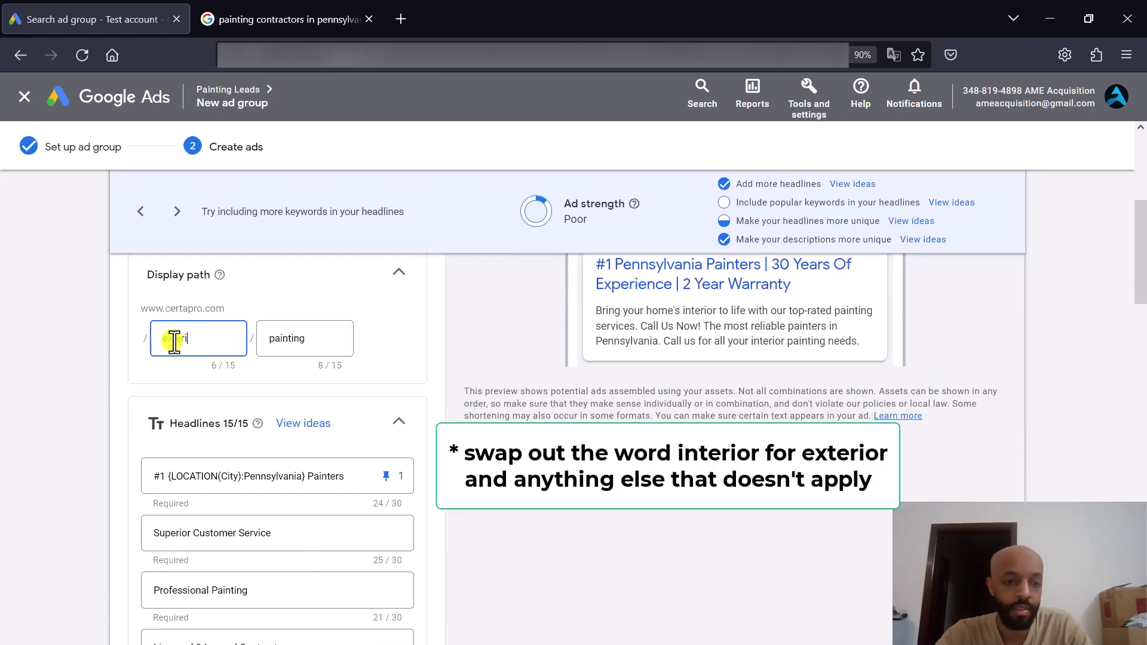
Look through the new ad's headlines for interior-painting wording that does not apply to exterior painting
scroll(114, 346, "down", 4)
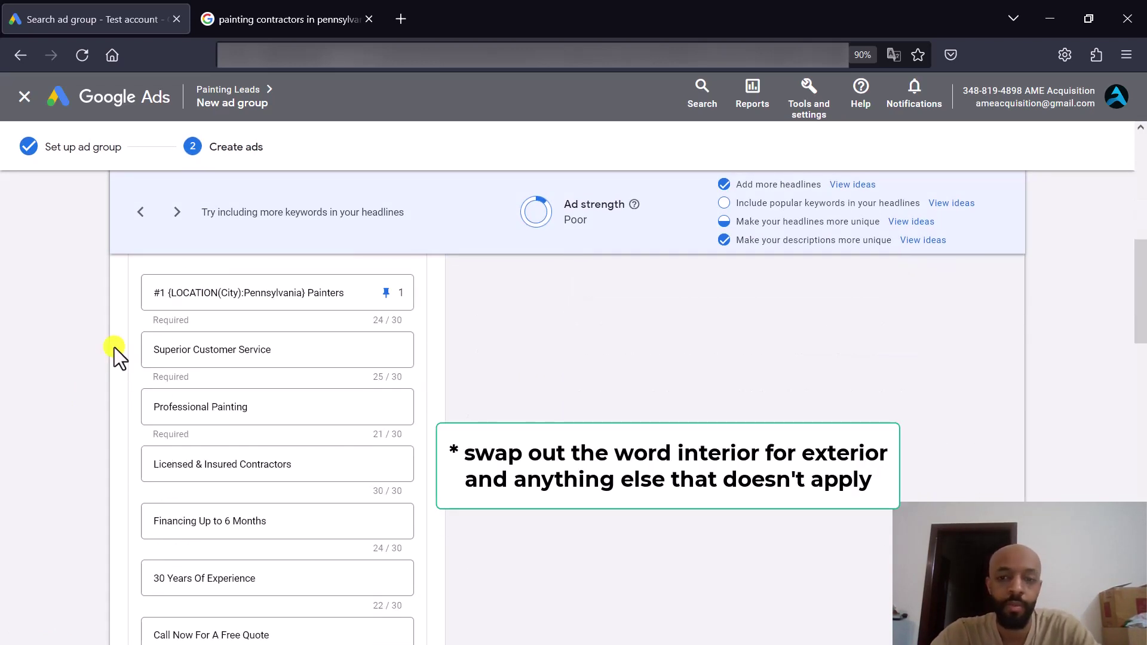
scroll(114, 347, "up", 5)
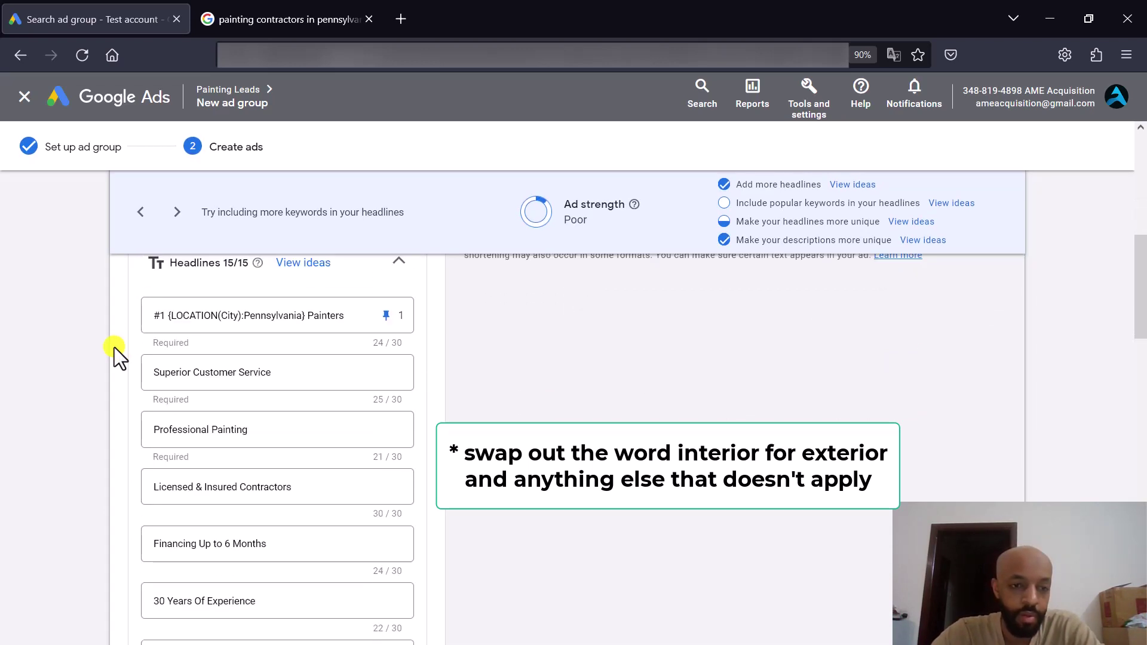
scroll(113, 347, "down", 1)
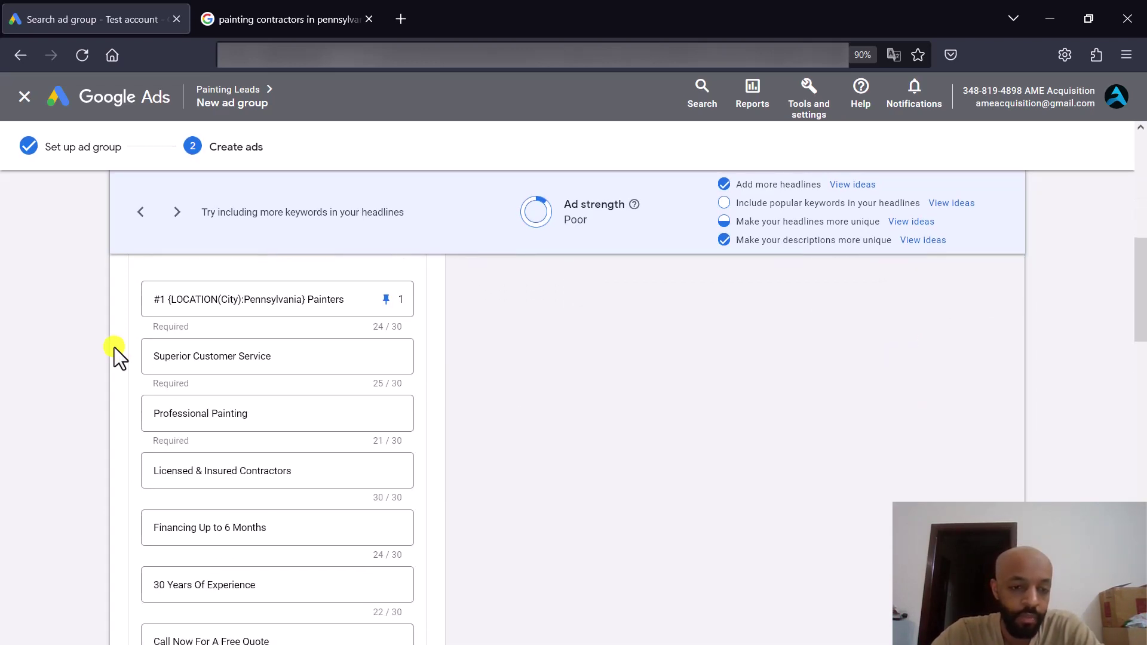
scroll(113, 347, "down", 10)
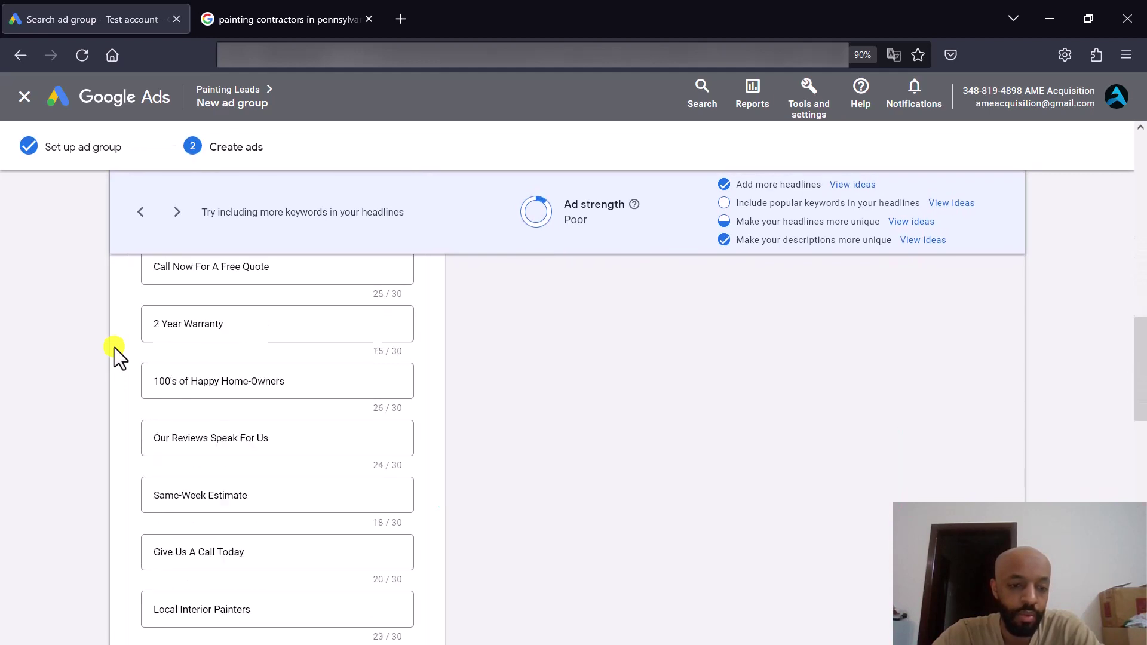
scroll(114, 346, "up", 10)
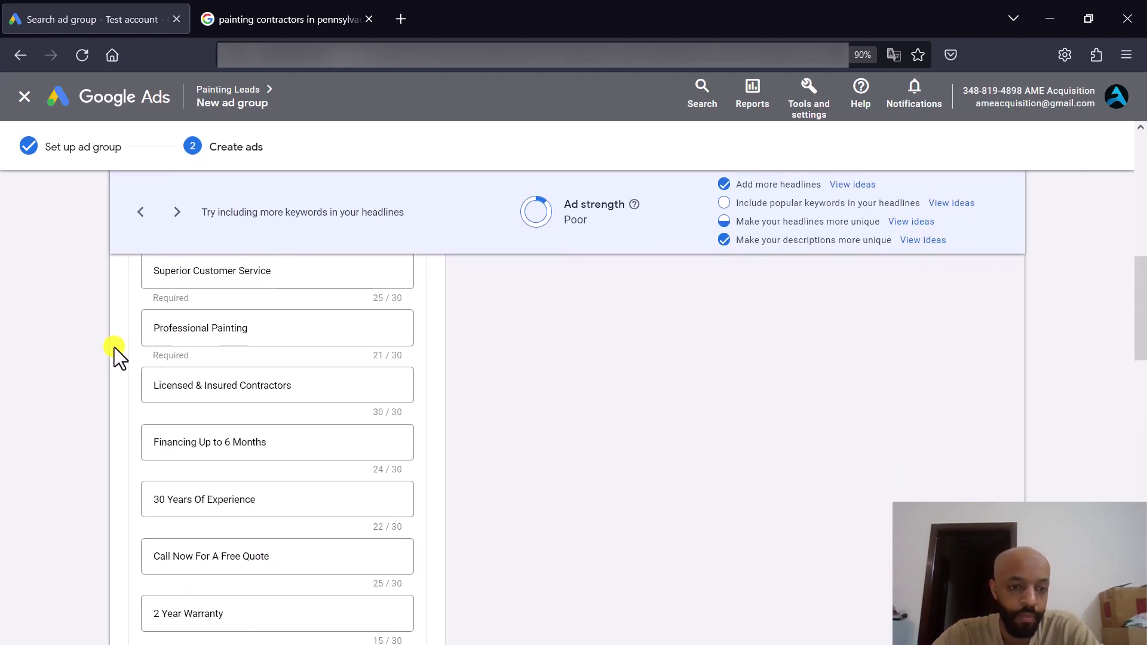
Change the "Professional Painting" headline to "Professional Exterior Painting"
scroll(114, 347, "up", 1)
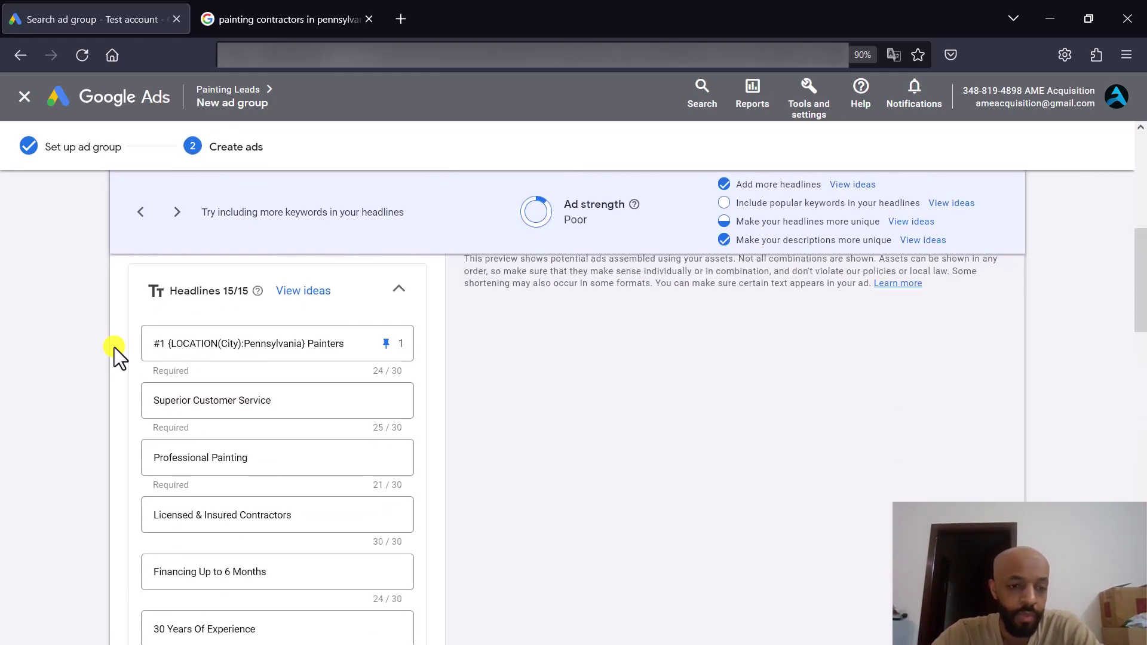
left_click(214, 461)
type("Exte")
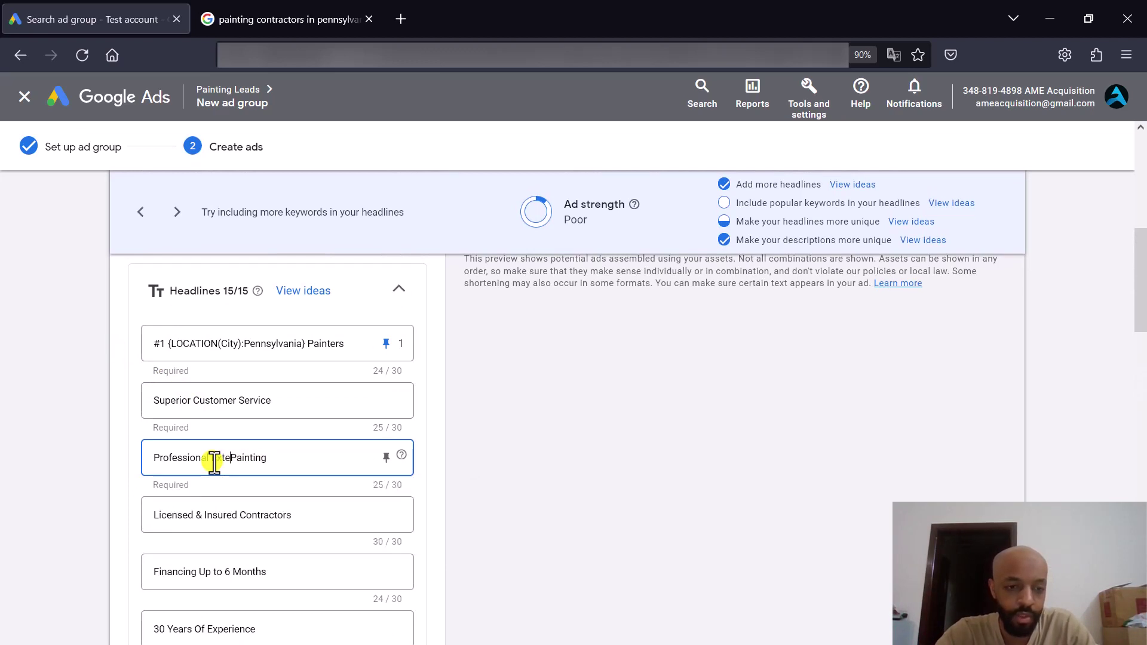
type("rior")
left_click(102, 429)
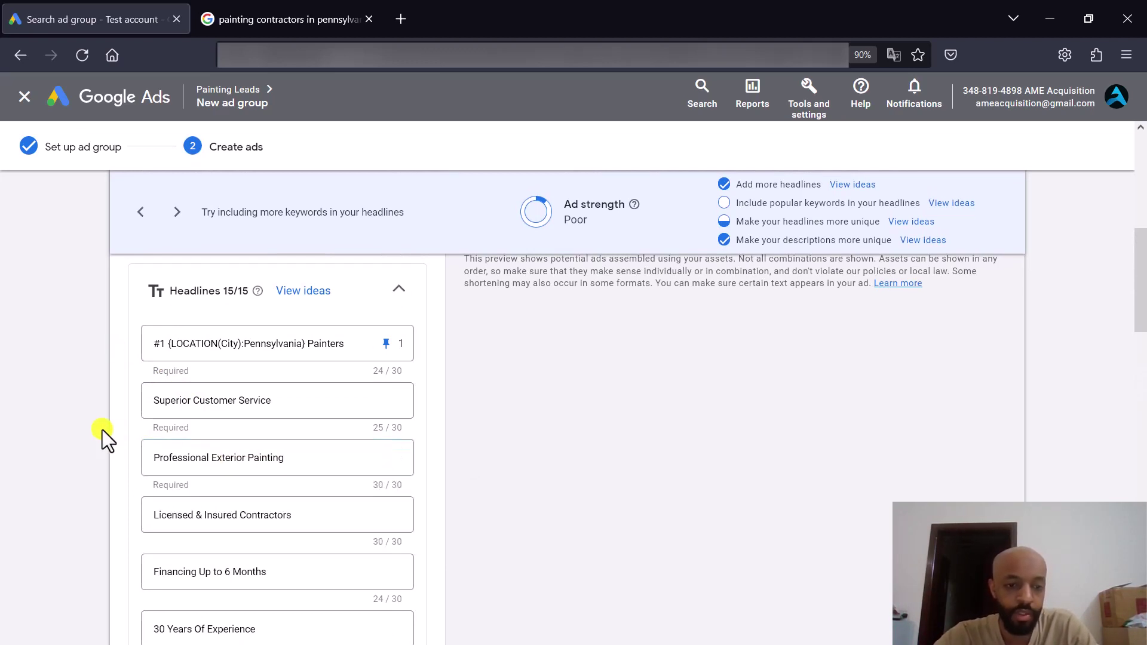
Change the "Local Interior Painters" headline to "Local Exterior Painters"
scroll(102, 429, "down", 4)
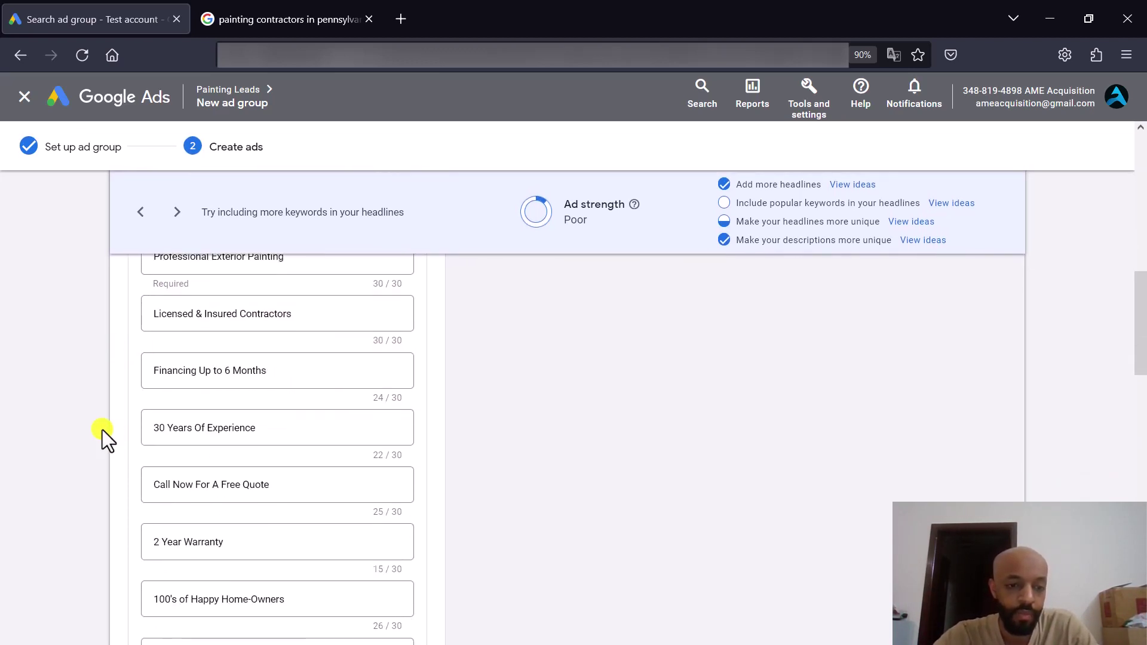
scroll(259, 525, "down", 1)
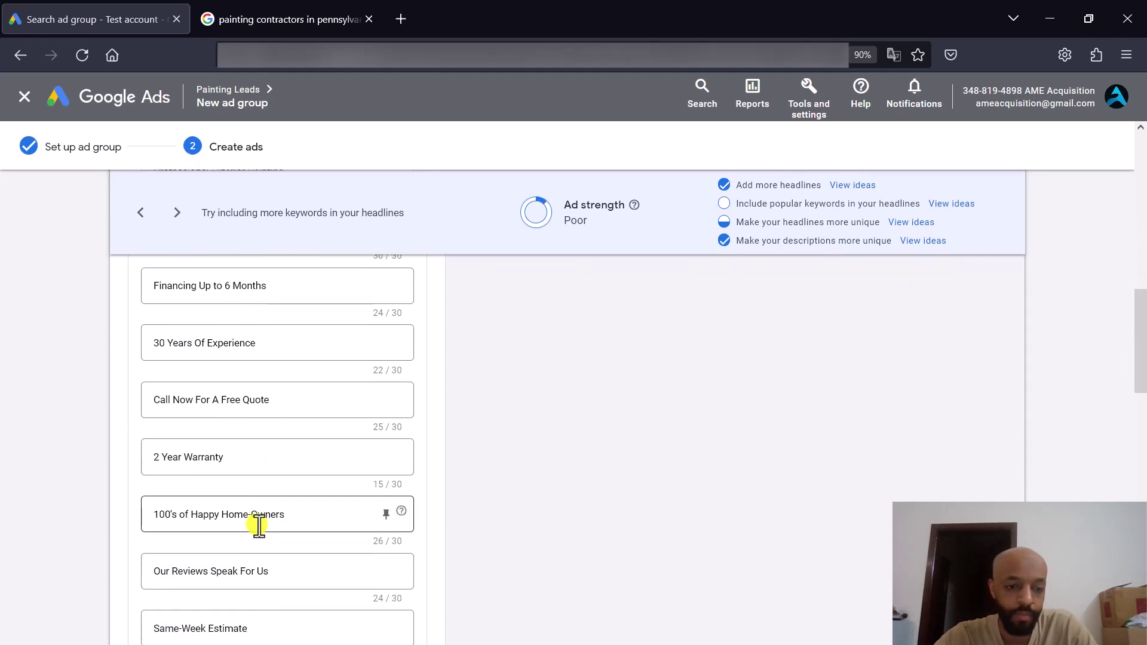
scroll(302, 502, "down", 6)
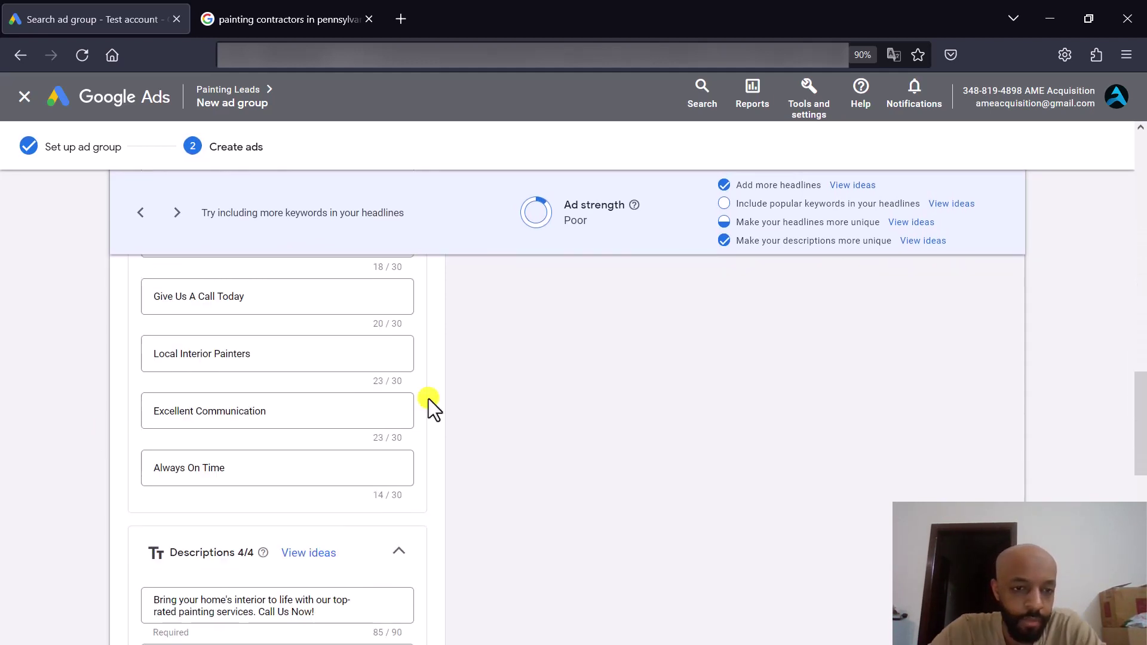
double_click(197, 356)
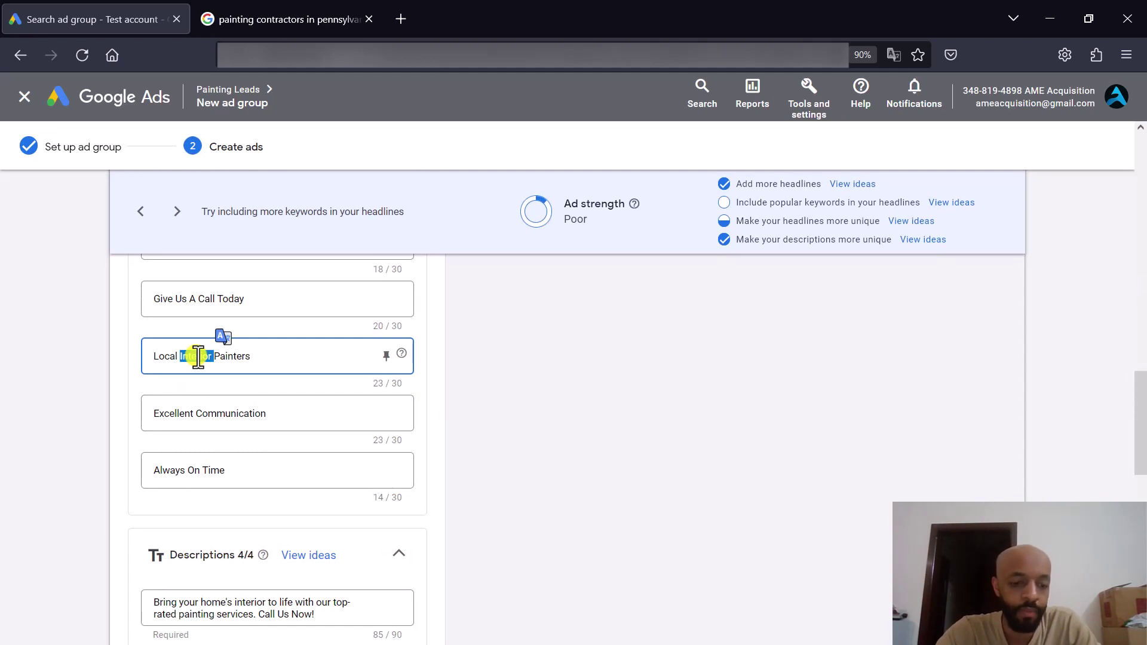
type("Ex")
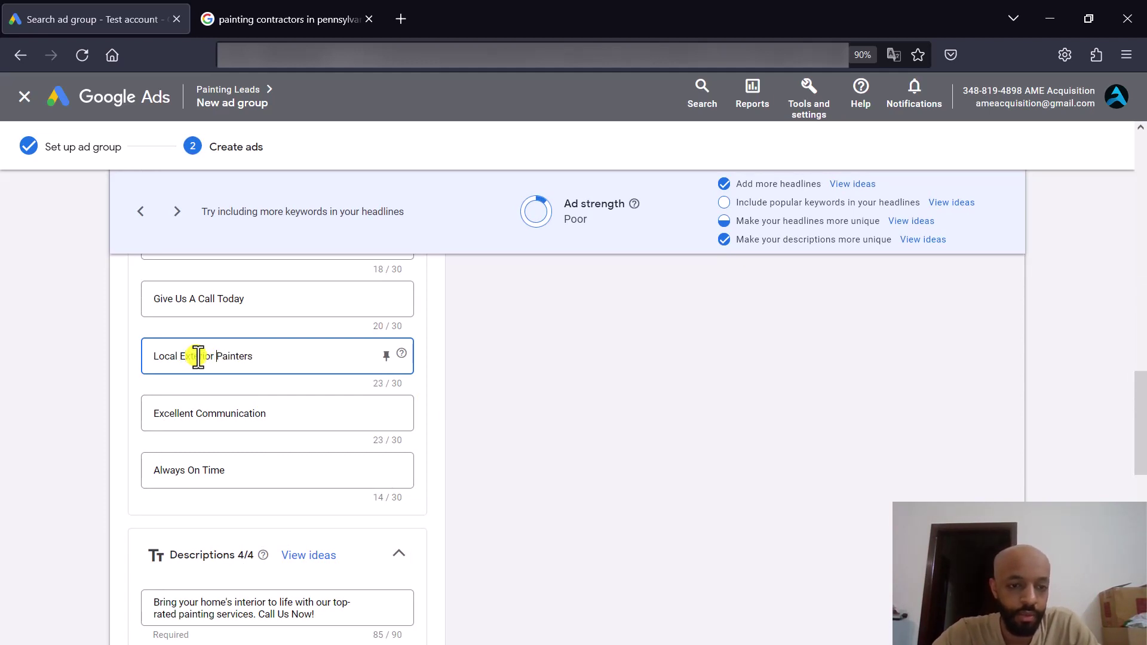
type("terior")
left_click(426, 375)
Replace the word "interior" with "exteior" in the ad's first description
scroll(426, 375, "down", 2)
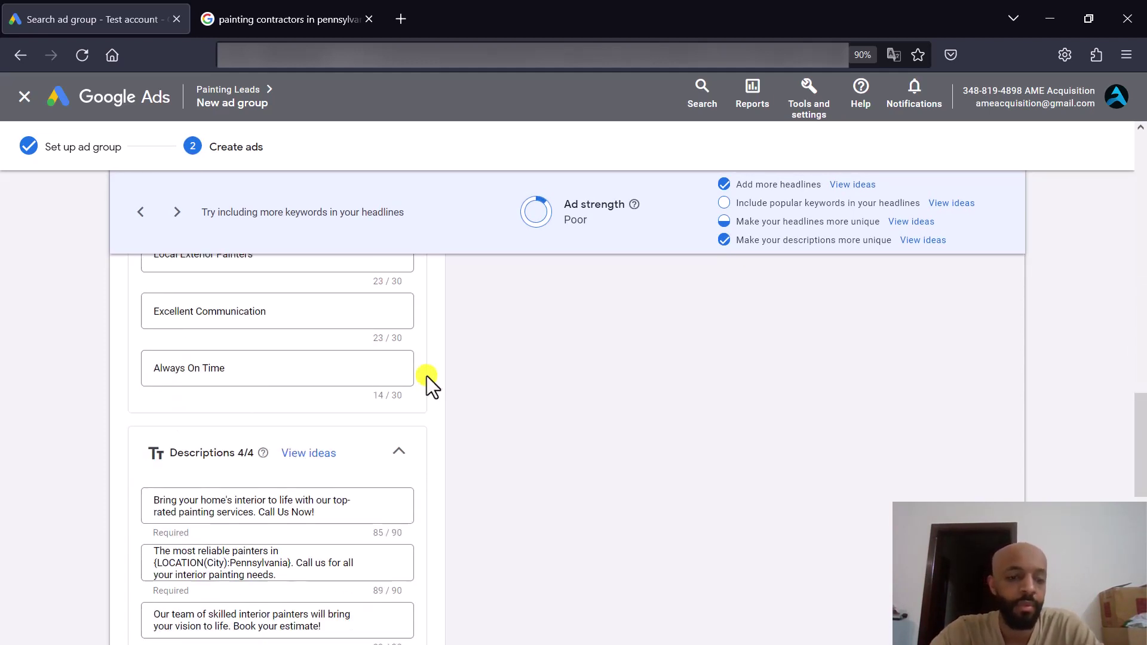
scroll(426, 375, "down", 2)
left_click(254, 397)
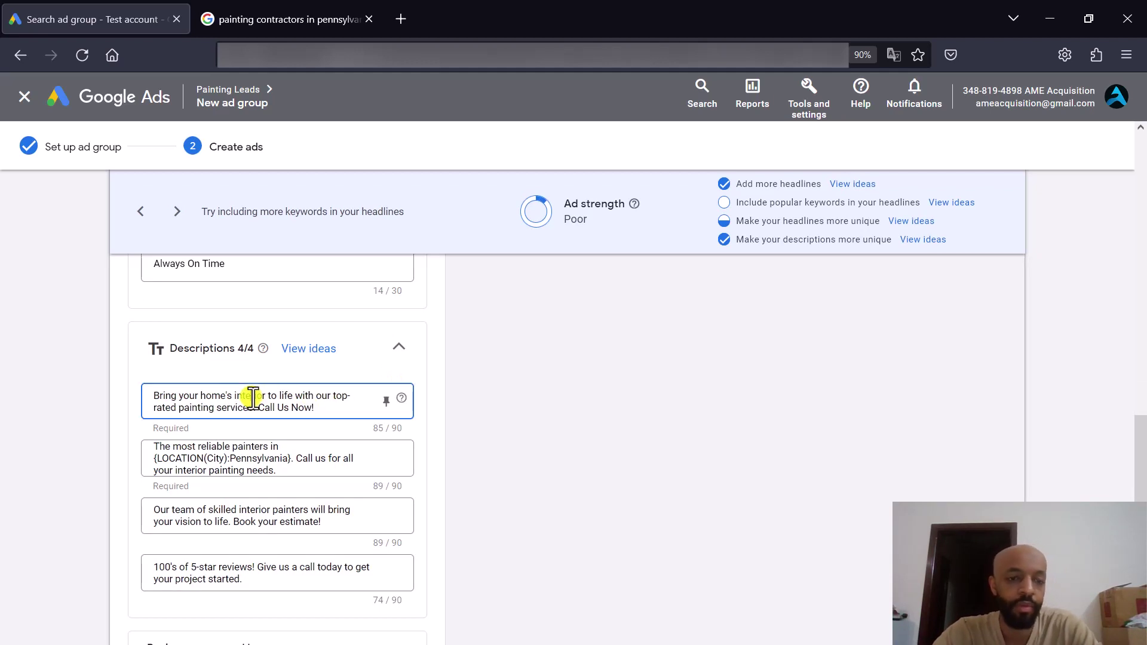
double_click(253, 398)
type("exterior")
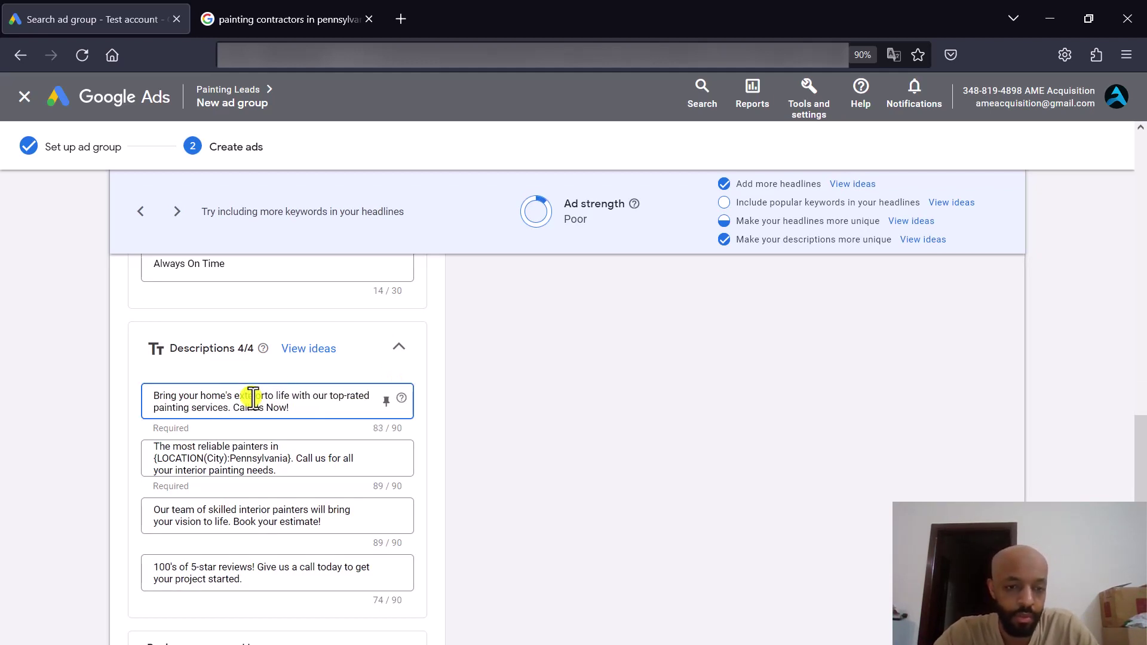
Replace the word "interior" with "exterior" in the ad's second and third descriptions
double_click(193, 472)
type("exterior")
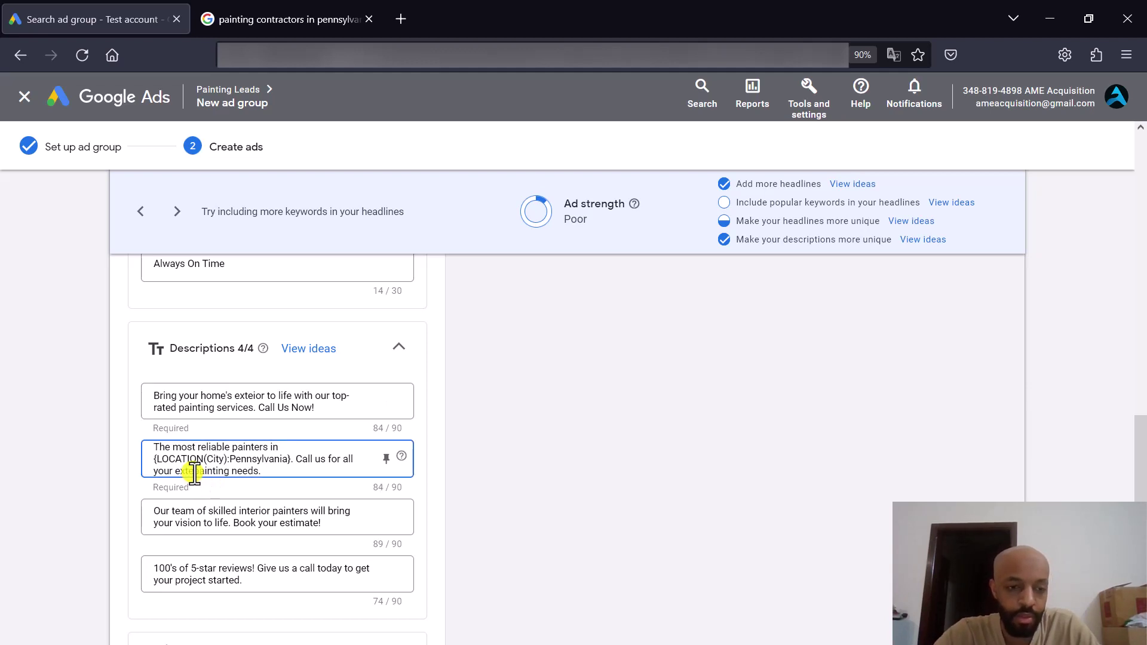
double_click(256, 510)
type("exteir")
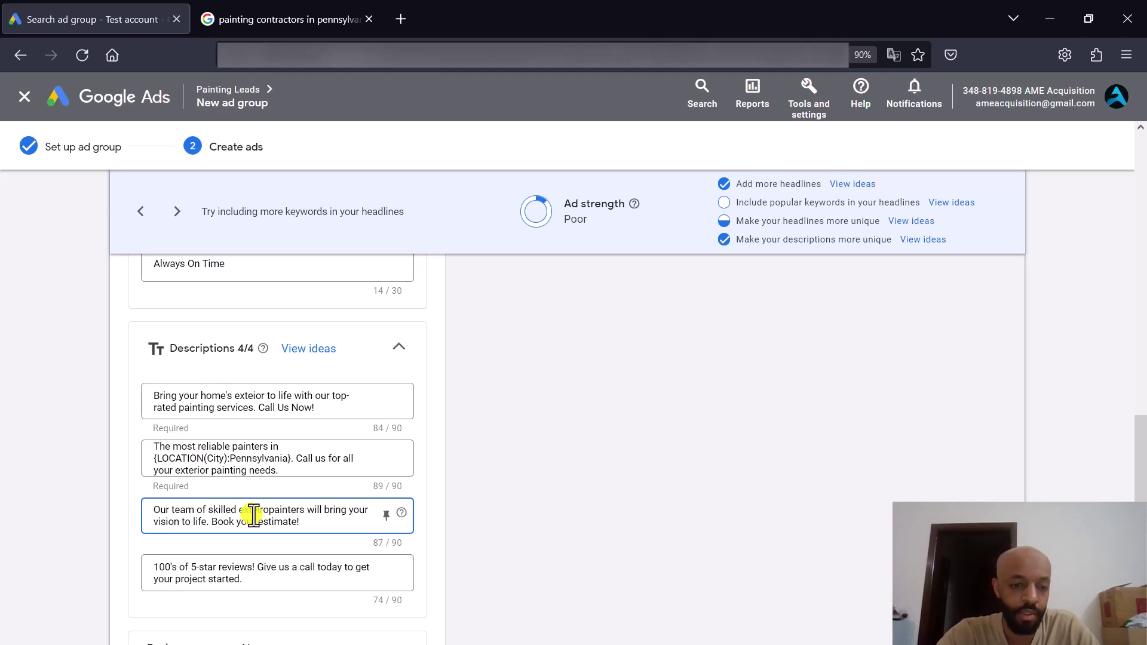
key("BackSpace")
key("BackSpace")
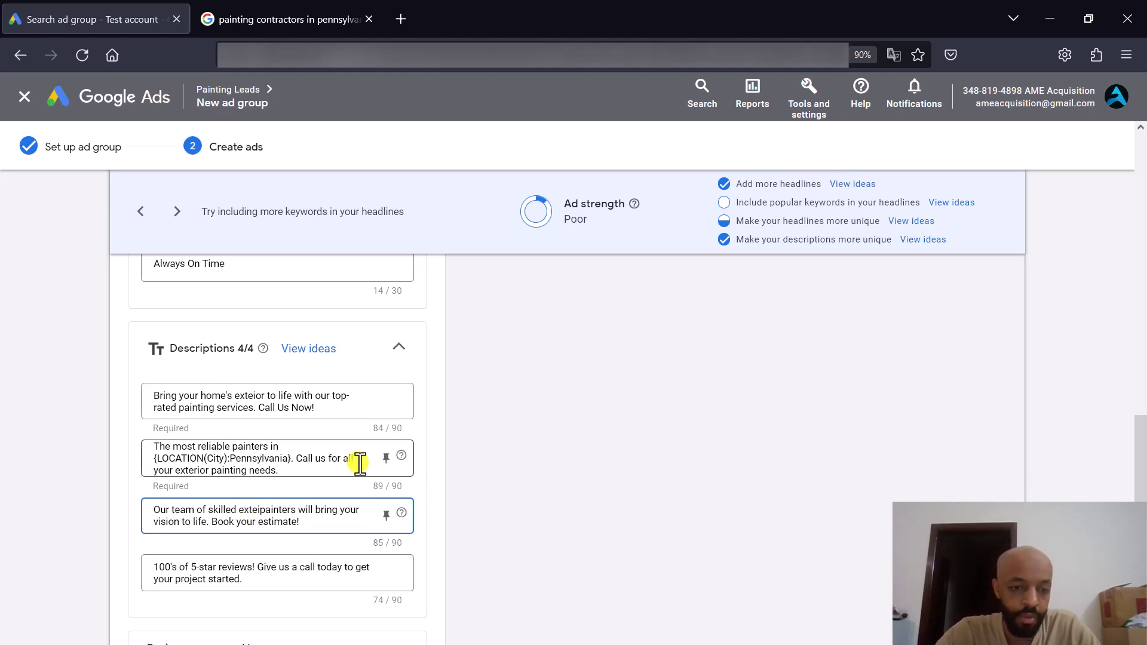
type("rior")
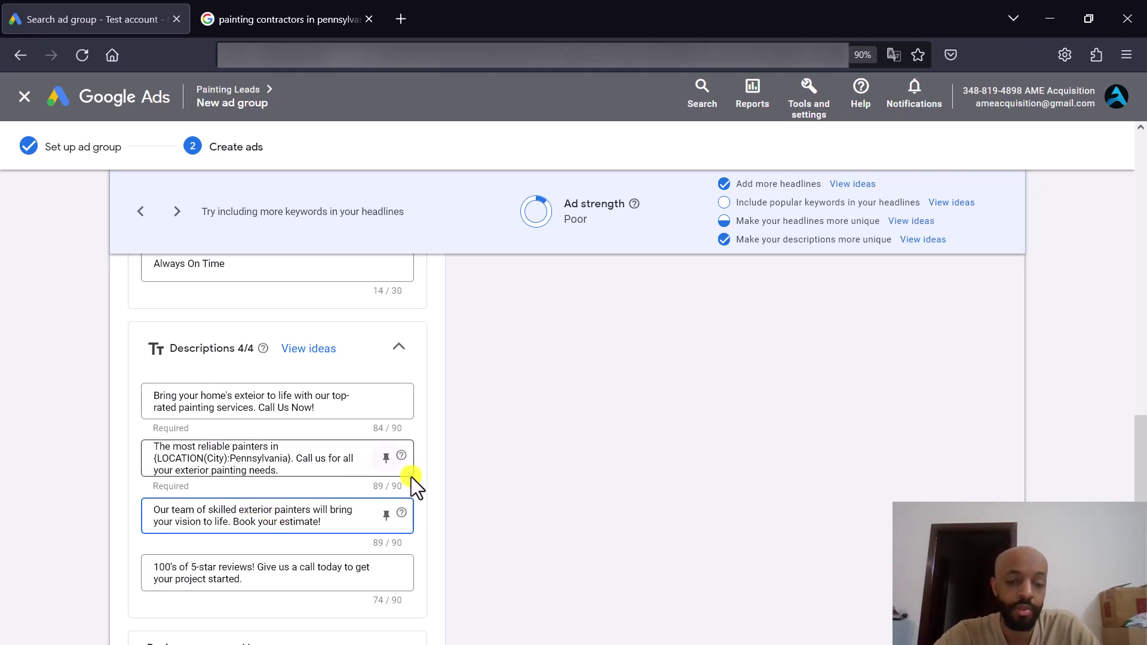
left_click(431, 483)
Finish the exterior painting ad without sitelinks or additional assets, and save the ad group
scroll(432, 482, "down", 1)
scroll(432, 483, "down", 3)
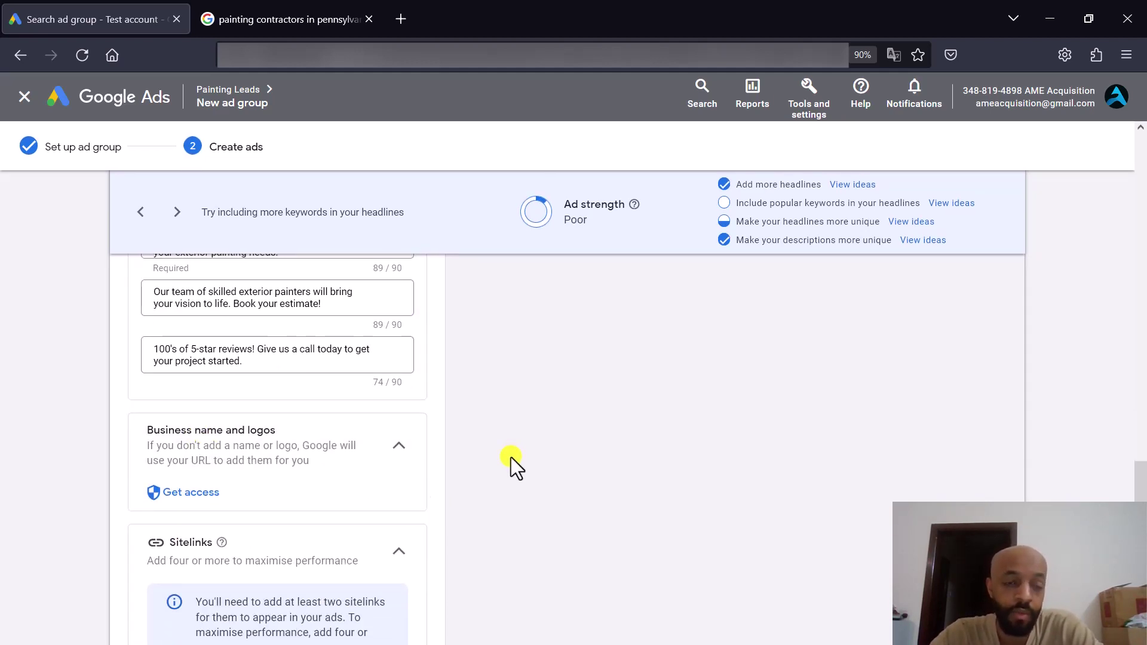
scroll(511, 457, "down", 2)
scroll(483, 420, "down", 1)
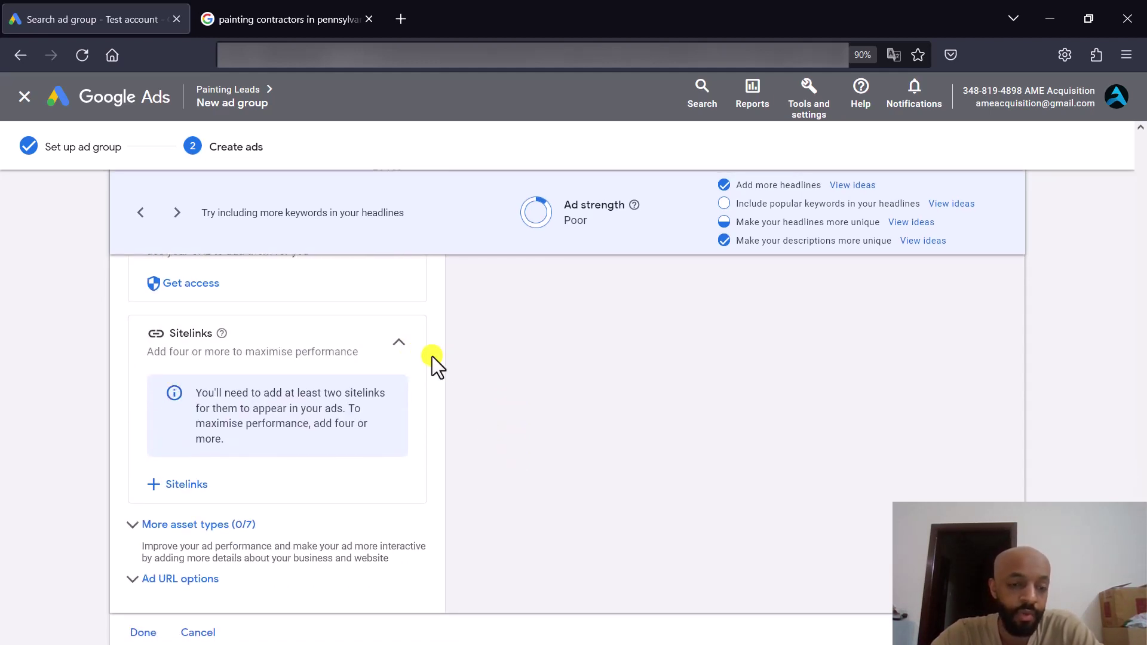
scroll(438, 345, "down", 2)
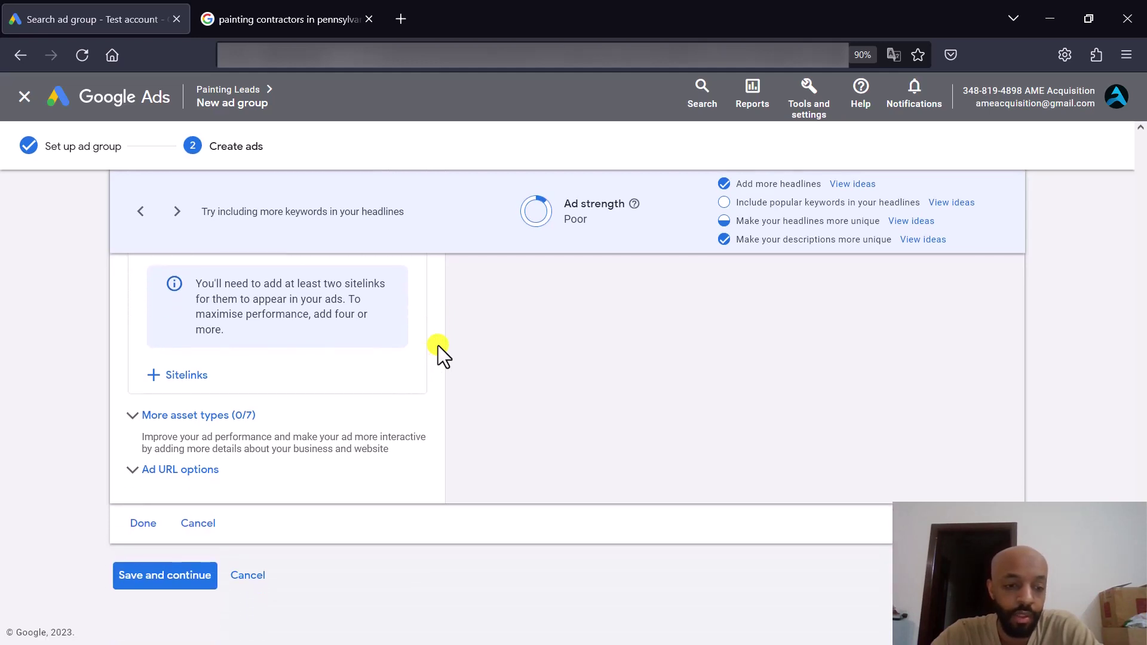
left_click(230, 426)
left_click(191, 415)
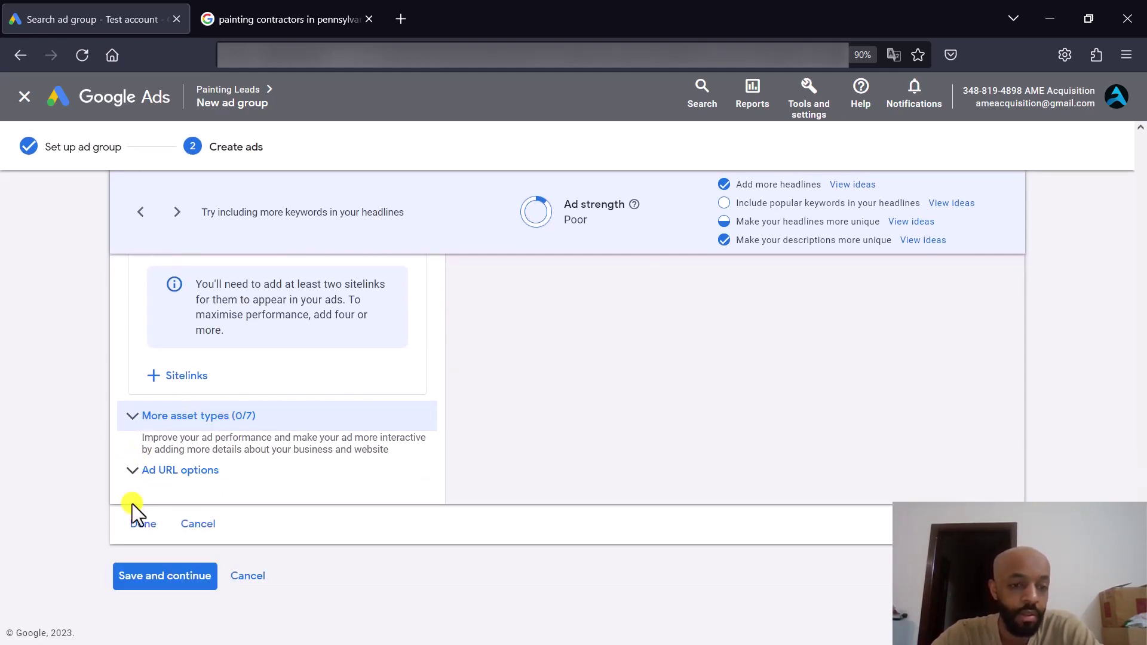
left_click(136, 524)
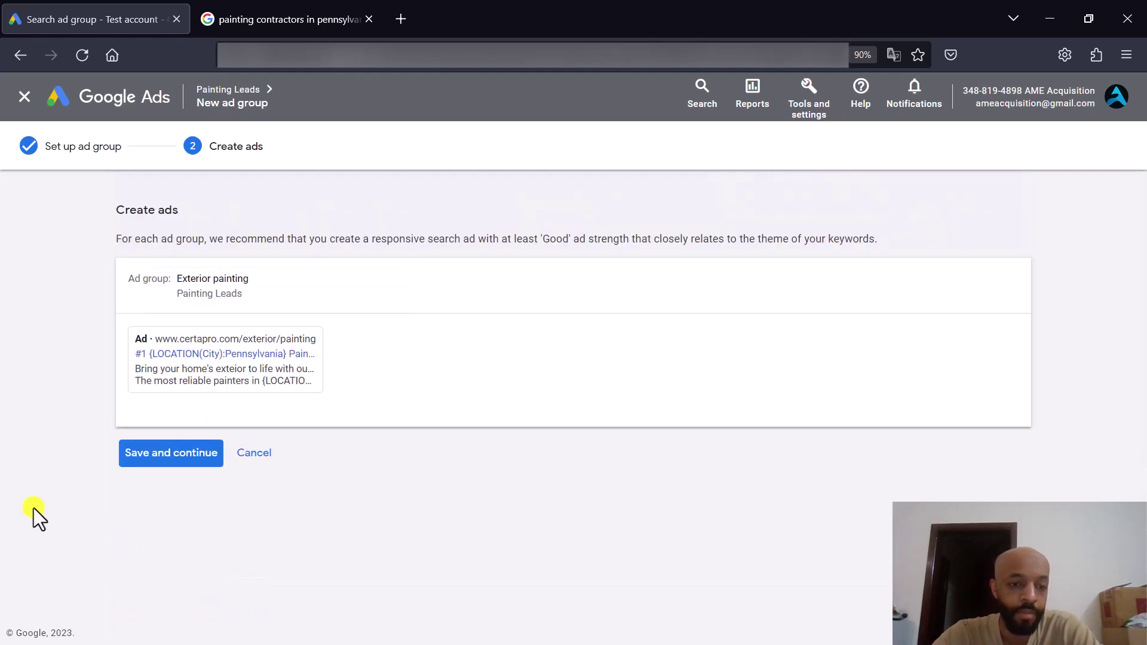
left_click(156, 454)
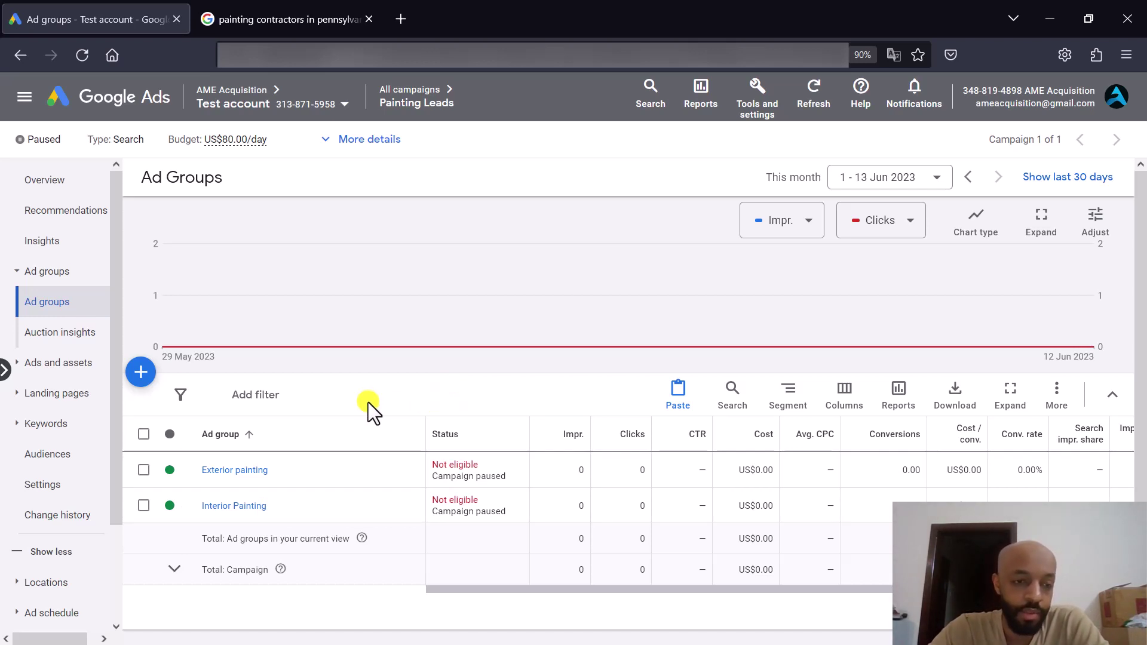
Open the Painting Leads campaign's assets, show only the sitelinks, and start adding a new sitelink
left_click(67, 366)
left_click(68, 392)
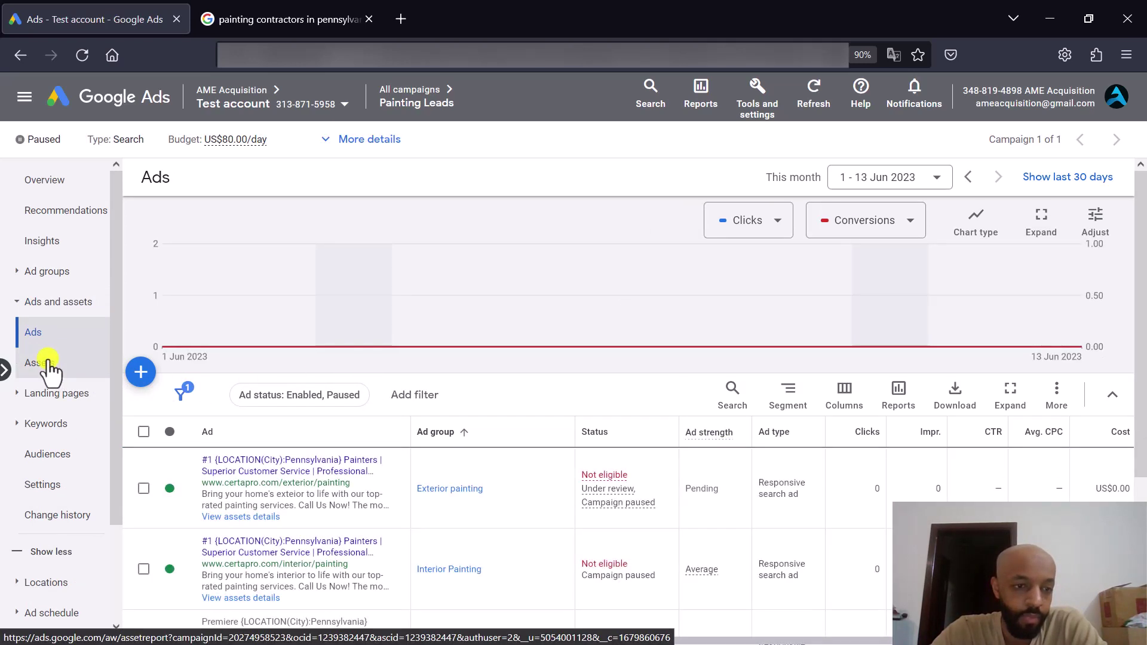
left_click(48, 365)
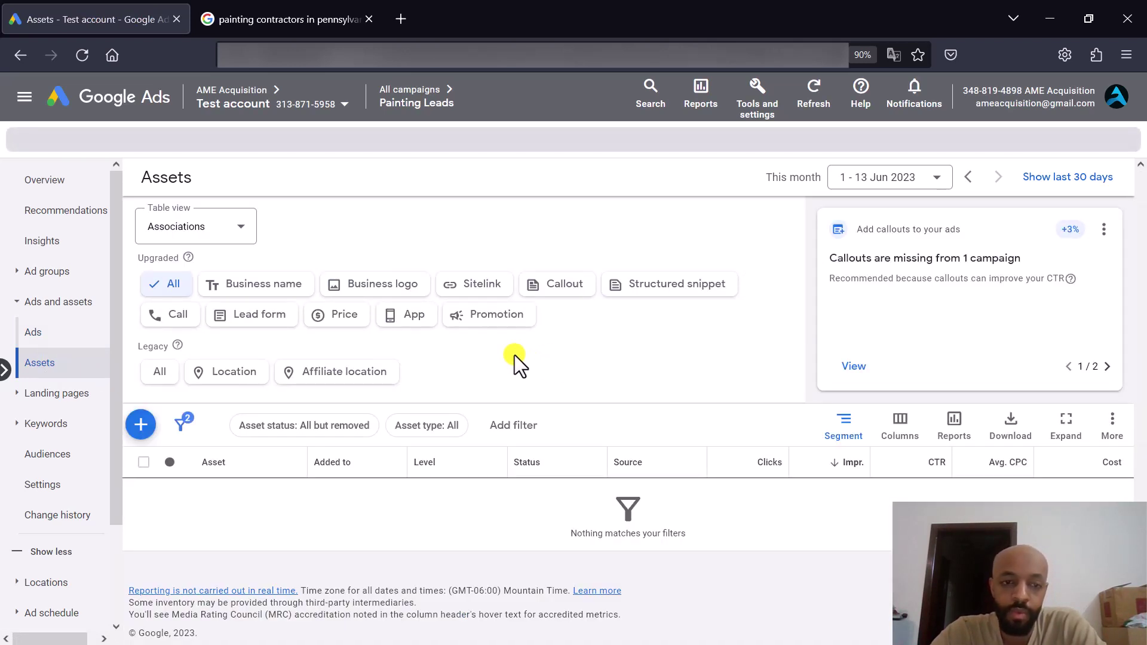
left_click(464, 293)
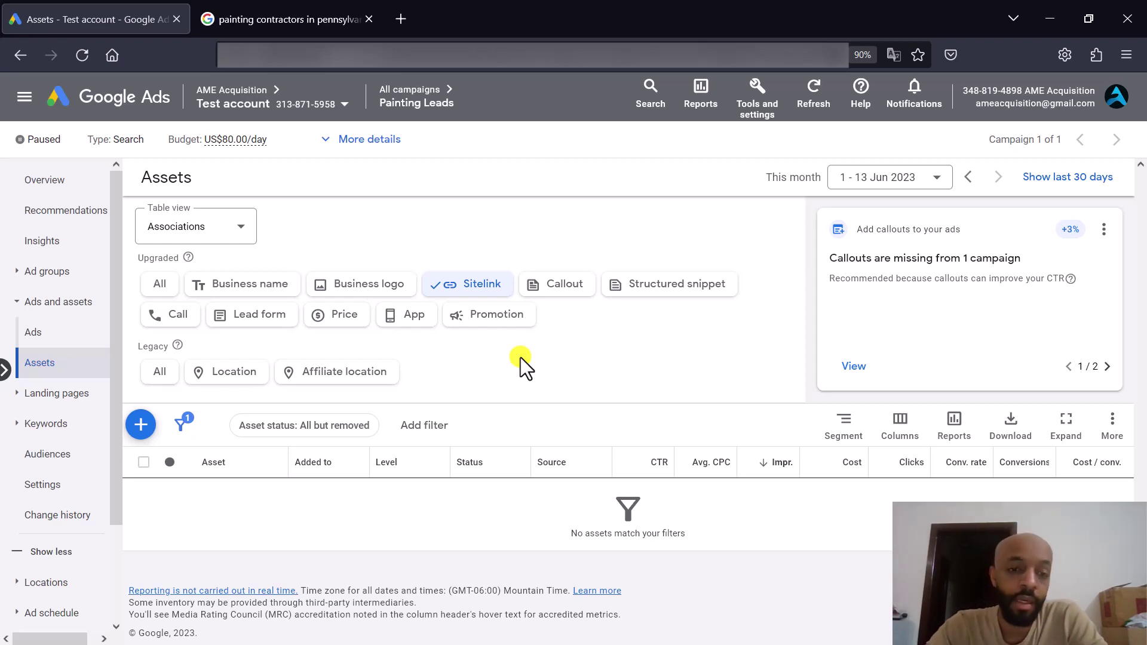
left_click(143, 426)
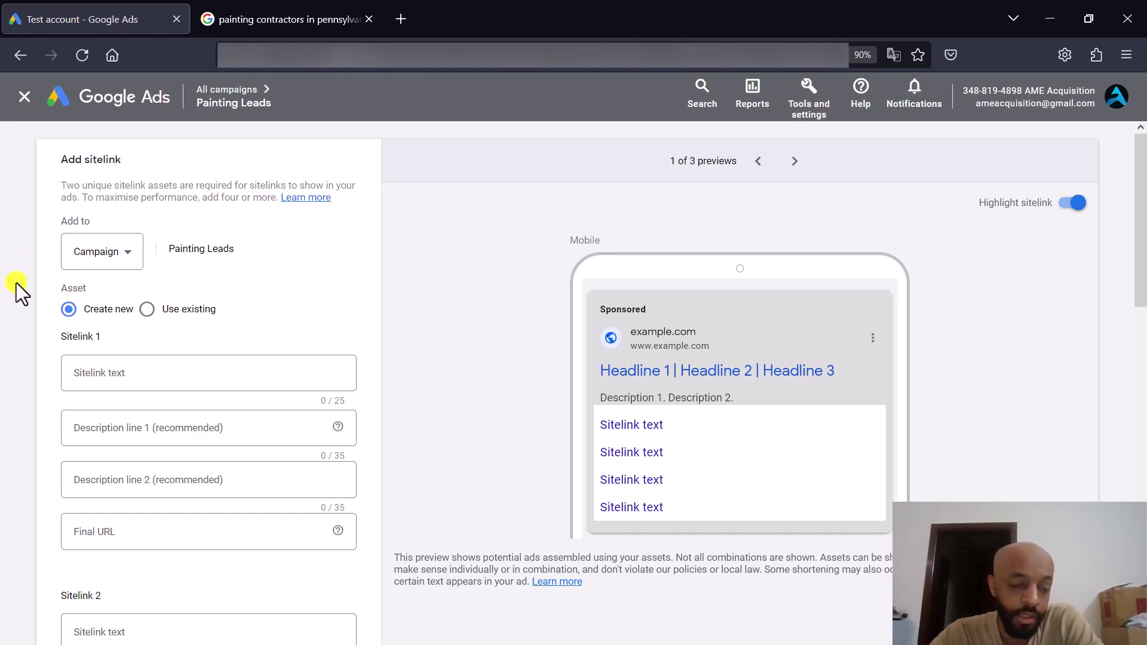
Set the text of Sitelink 1 to "Before & Afters"
scroll(24, 290, "down", 2)
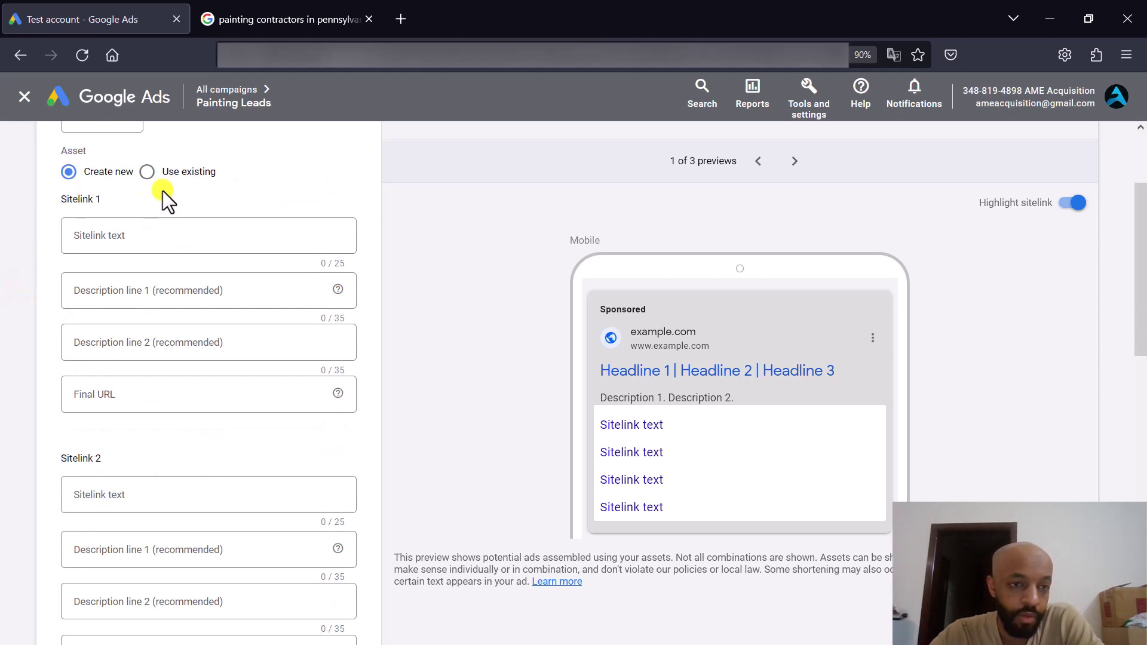
left_click(126, 238)
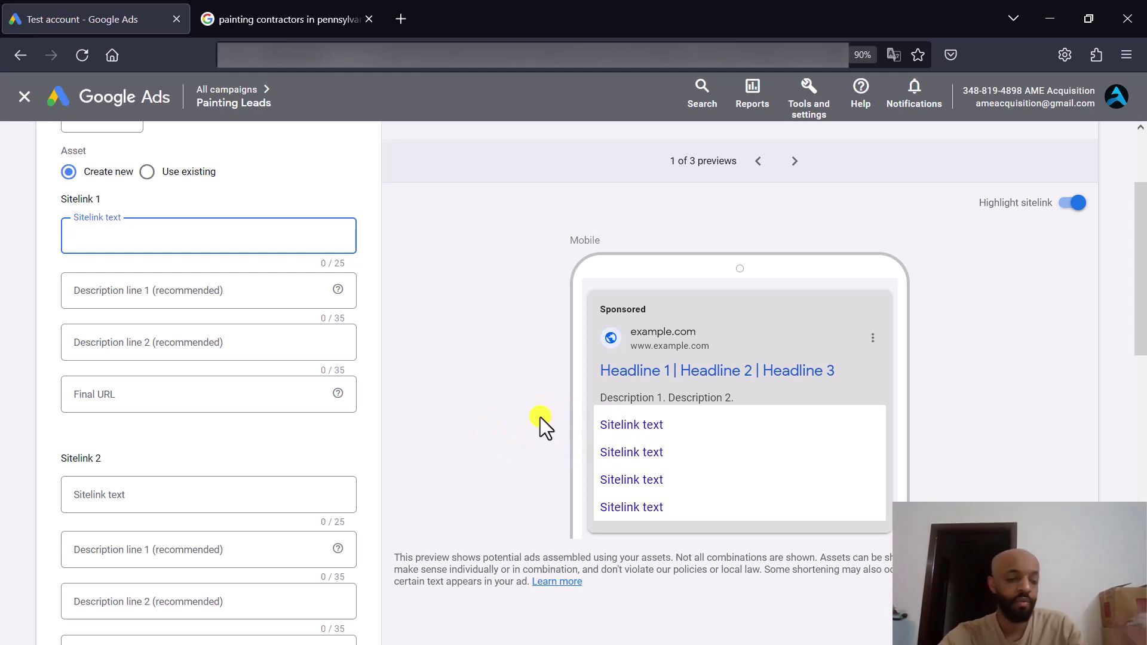
type("efore")
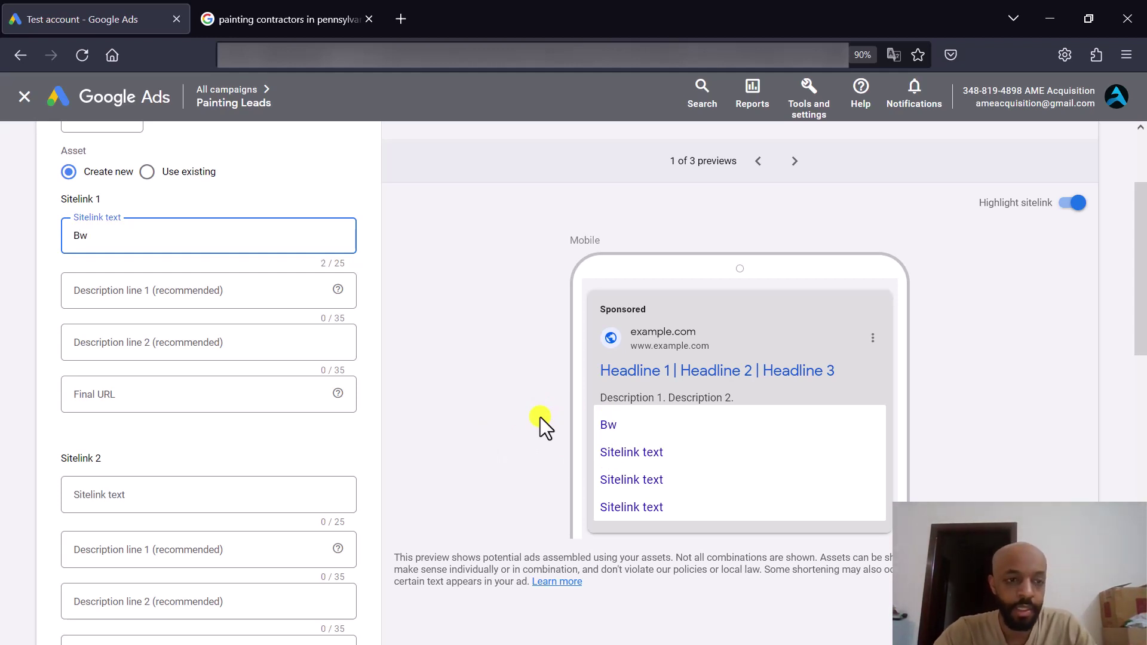
type(" & Afters")
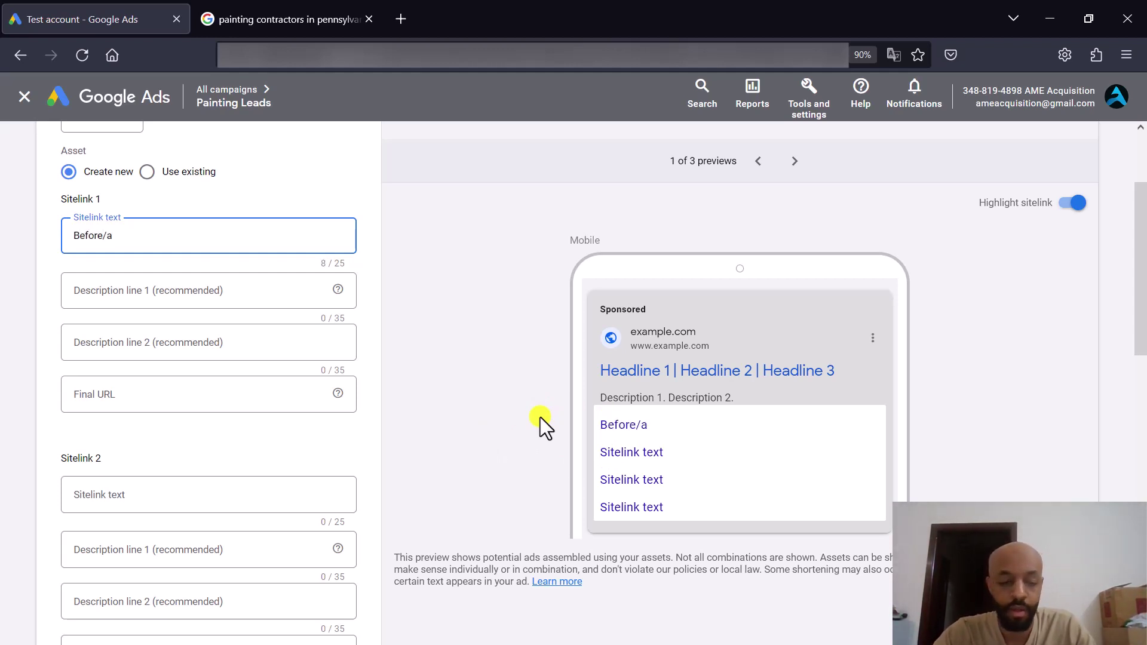
Set Sitelink 1's first description line to "Check out our amazing work"
left_click(245, 293)
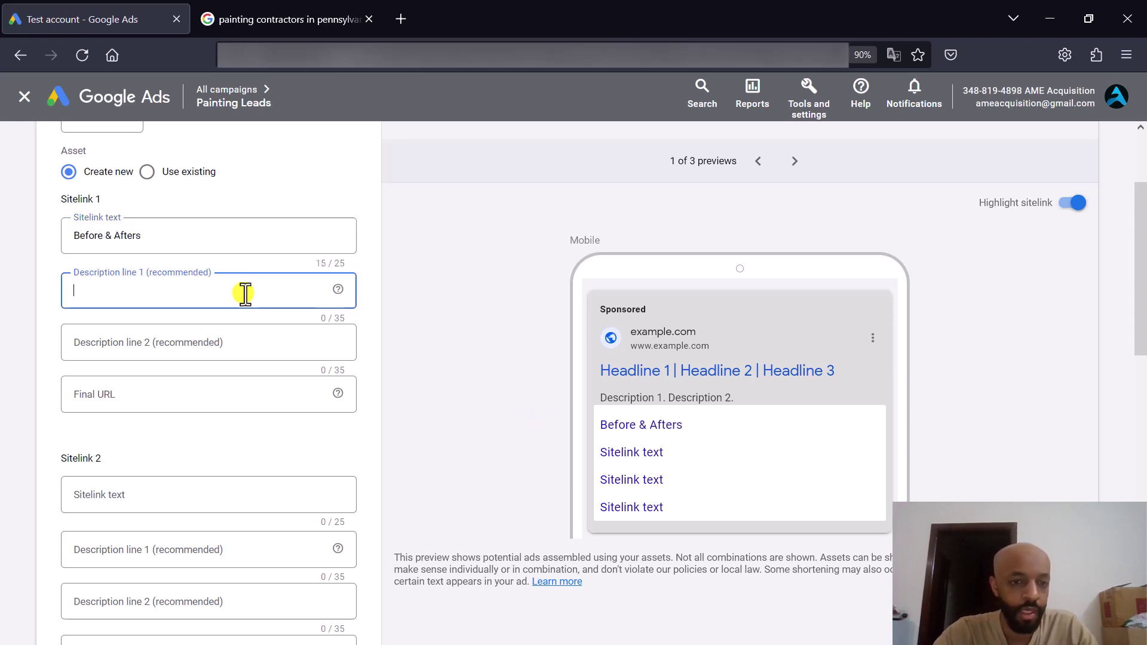
type("Check o")
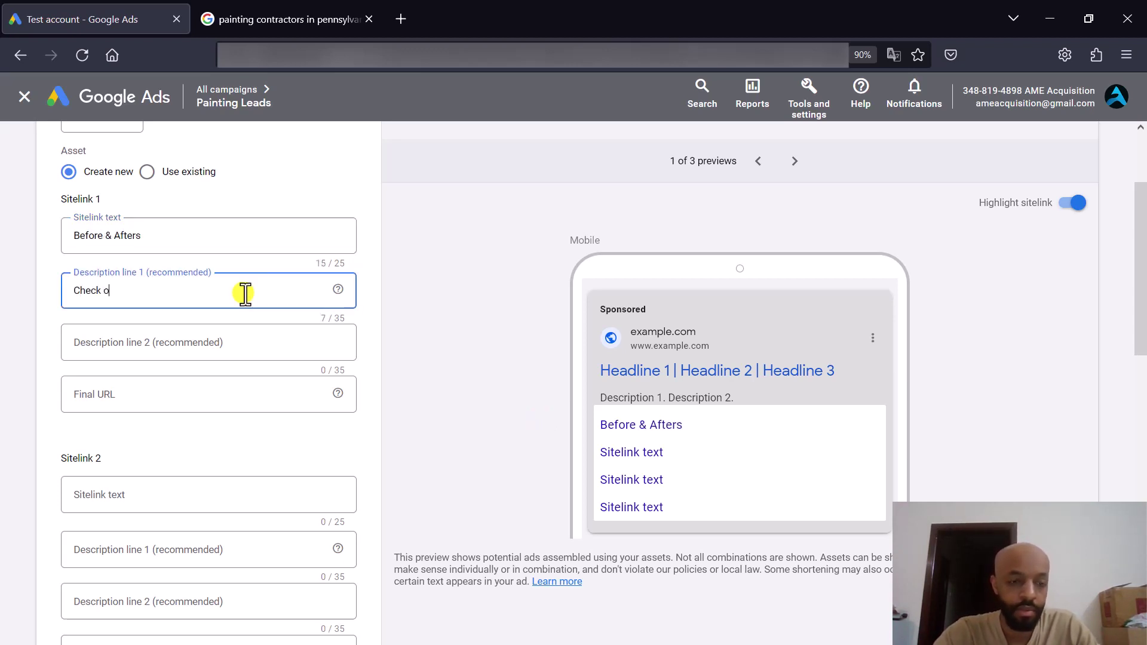
type("ut o")
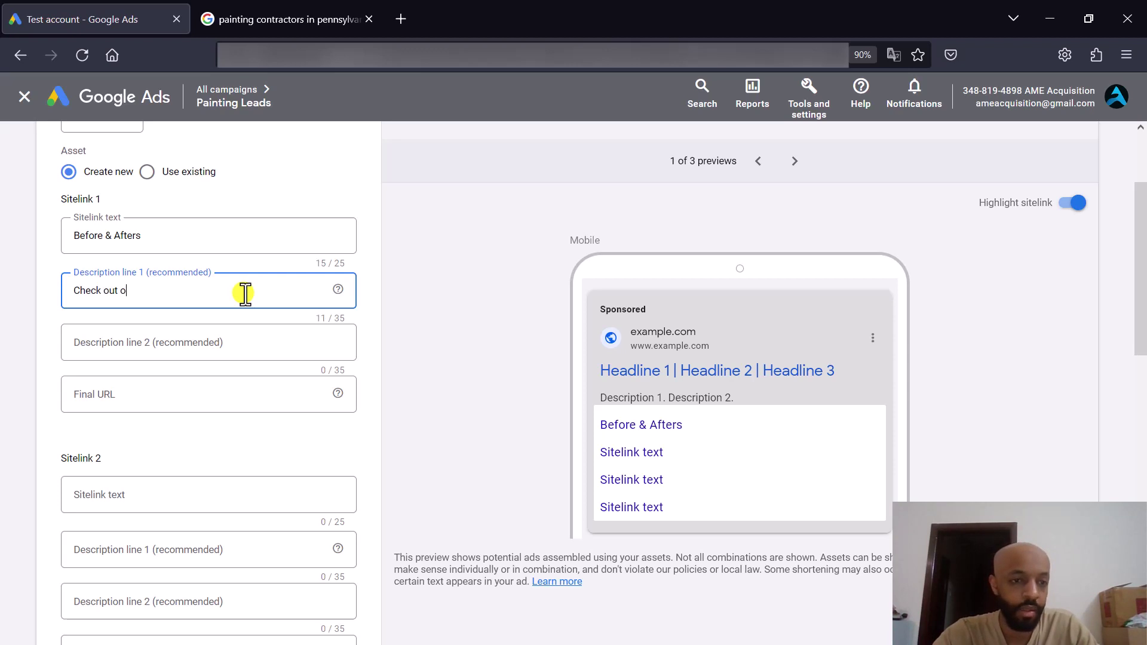
type("ur amazing work")
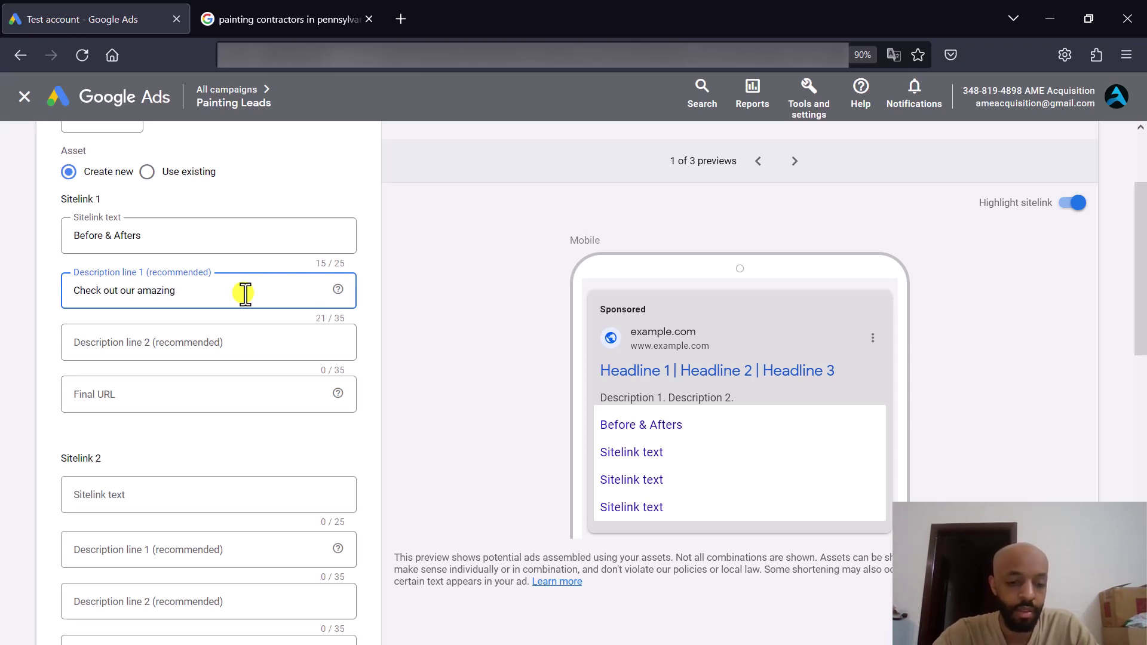
Set Sitelink 1's second description line to "Beautiful homes" and leave its final URL blank
left_click(210, 338)
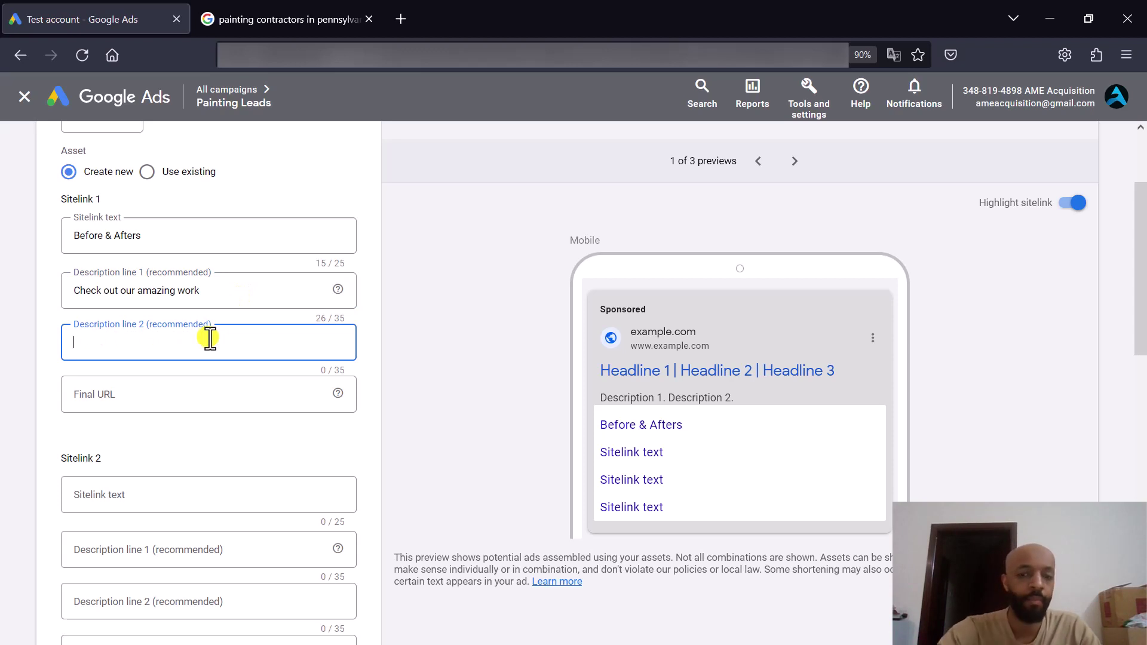
type("Beautiful homes")
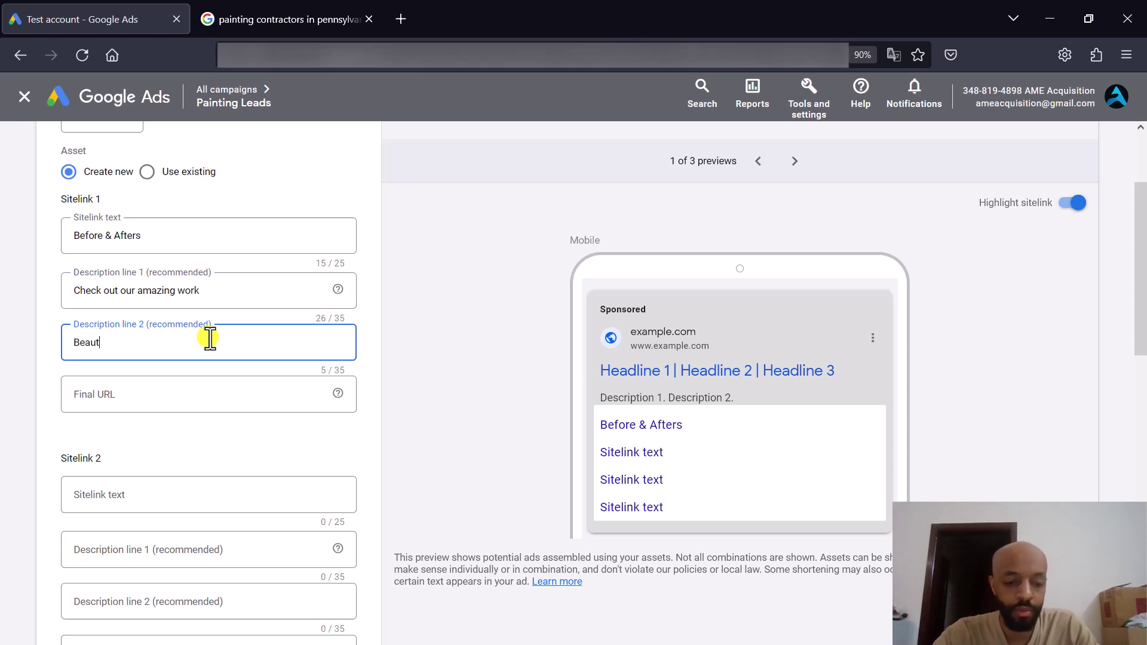
left_click(195, 384)
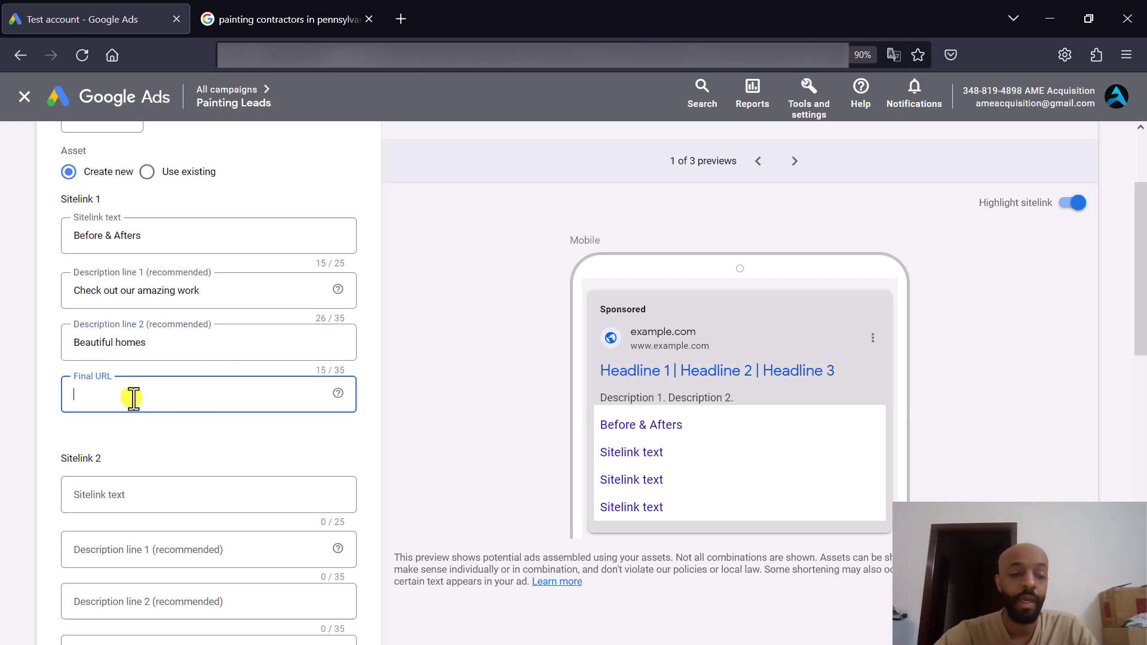
left_click(54, 327)
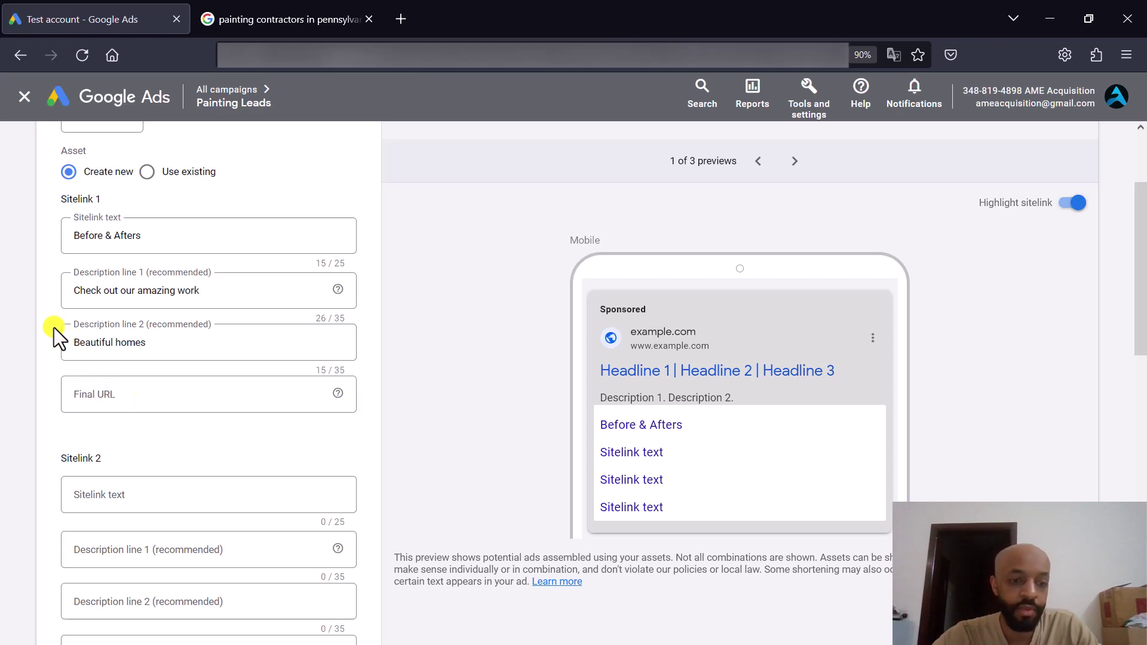
left_click(151, 393)
left_click(40, 335)
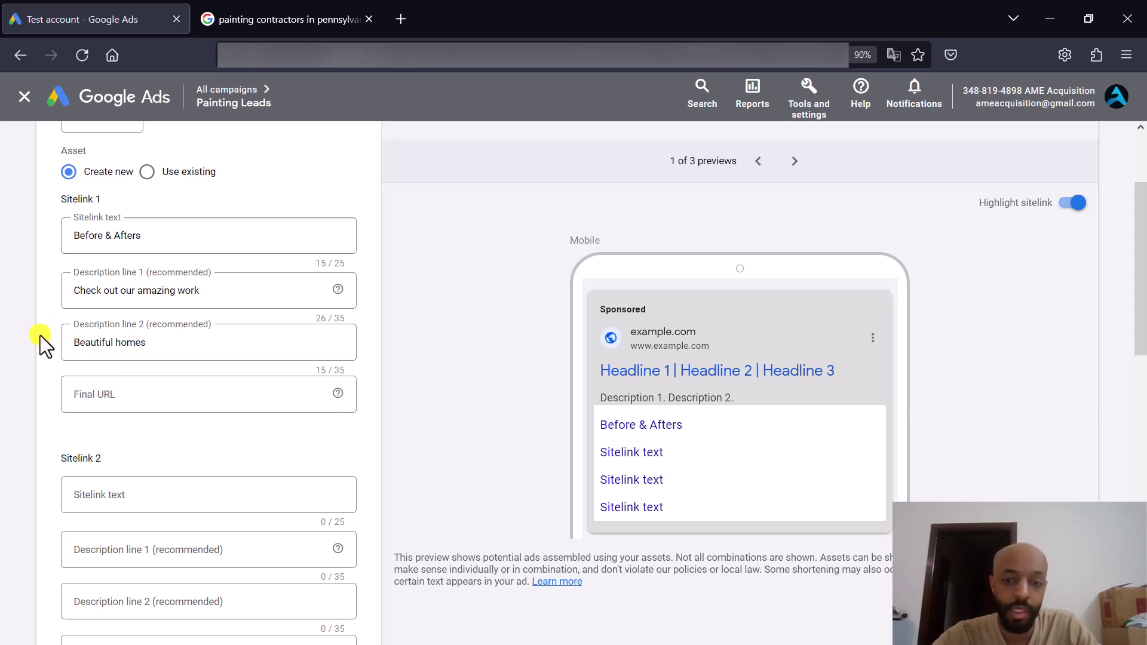
Turn off the sitelink highlighting in the mobile ad preview
scroll(41, 335, "down", 2)
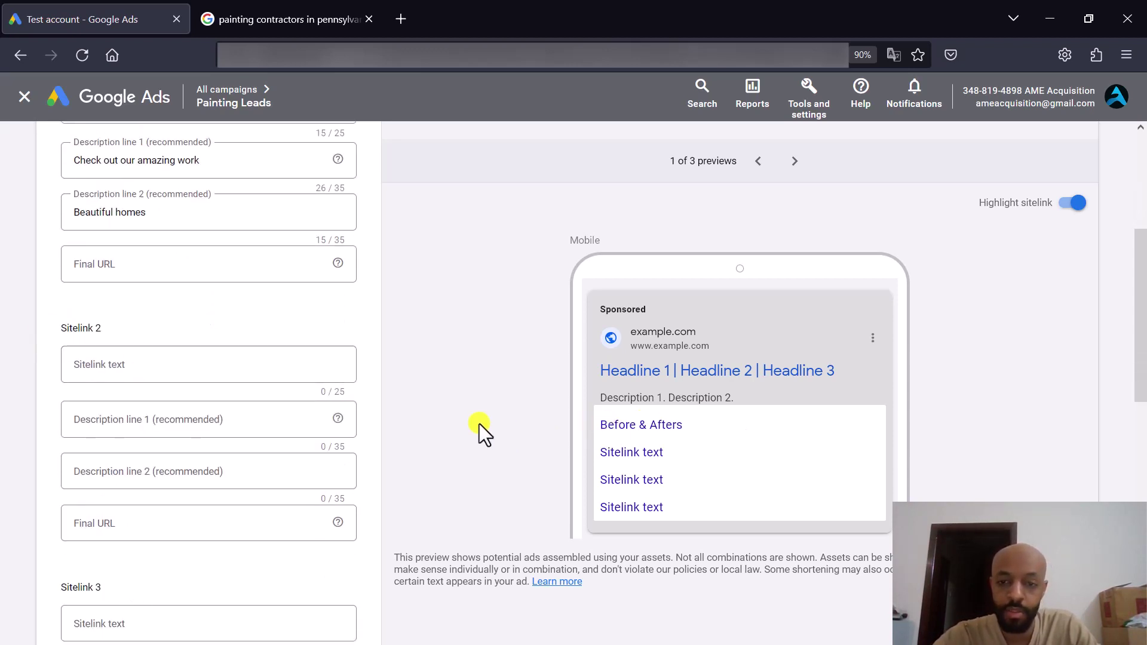
left_click(1077, 205)
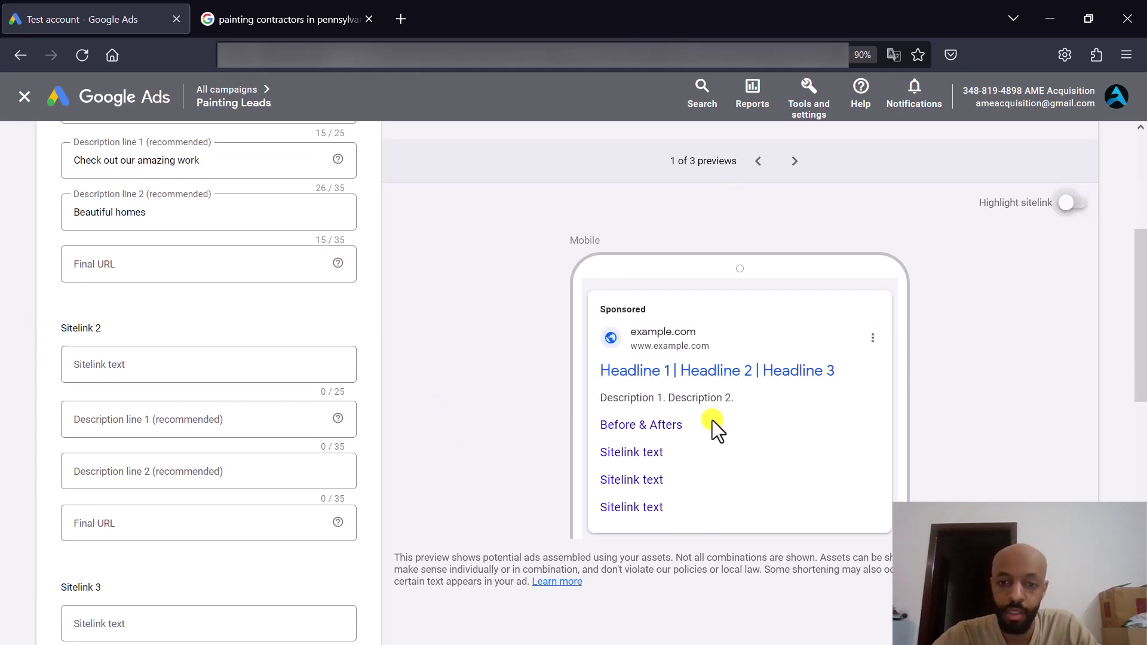
scroll(481, 282, "down", 1)
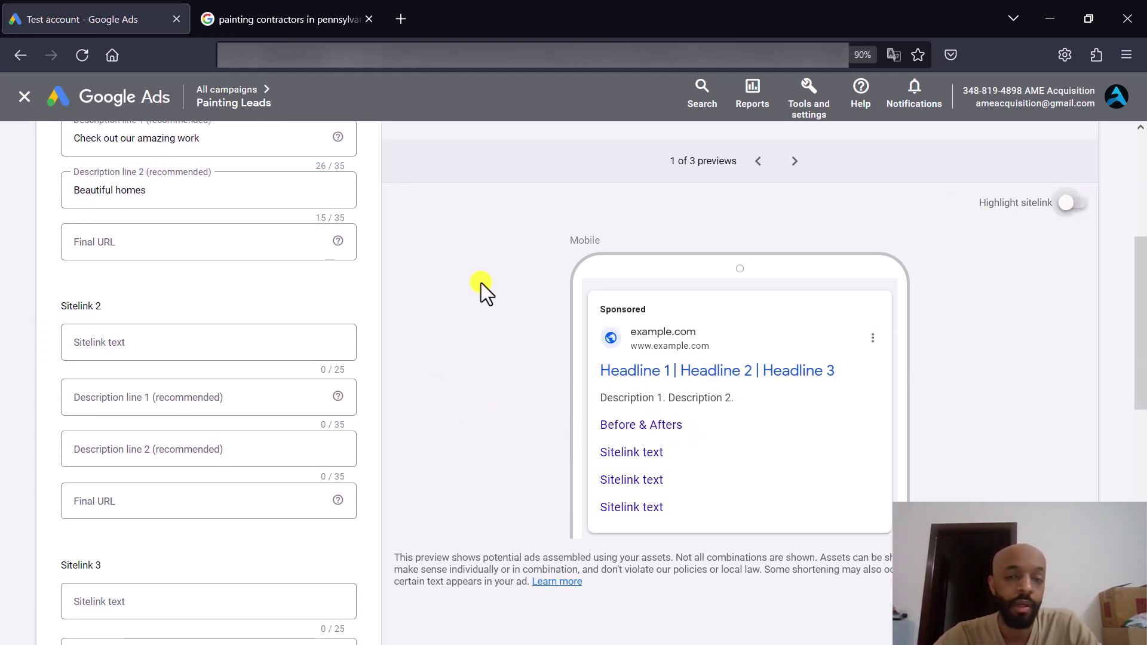
Set Sitelink 2's text to "Check out our reviews" and its first description line to "Listen to our raving clients"
scroll(482, 282, "down", 4)
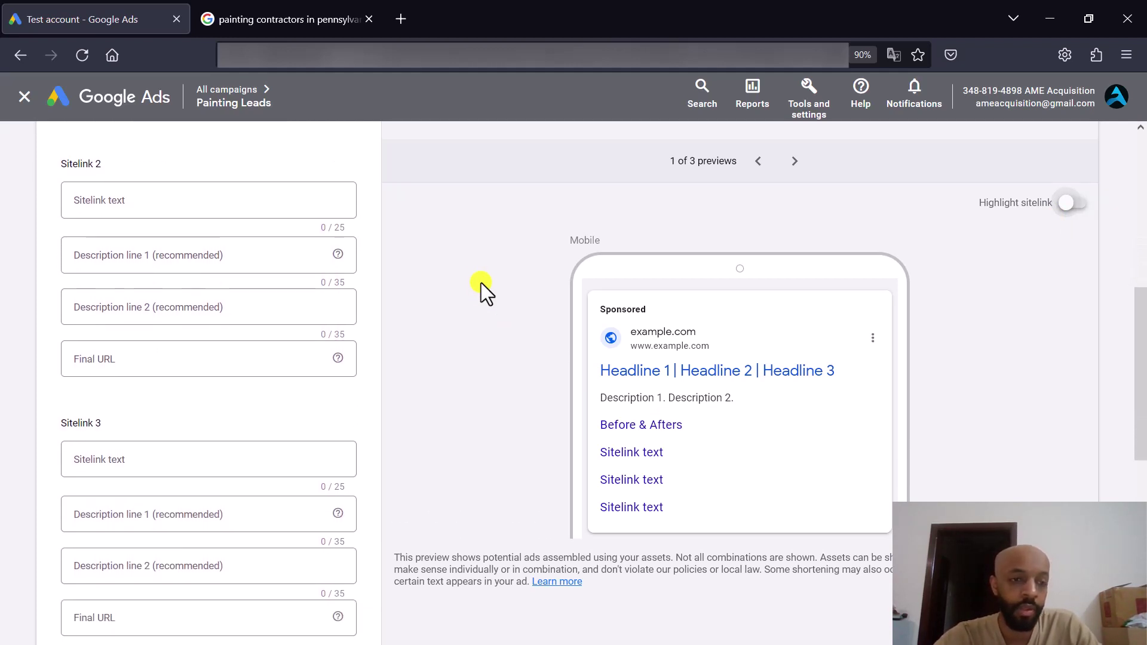
left_click(122, 195)
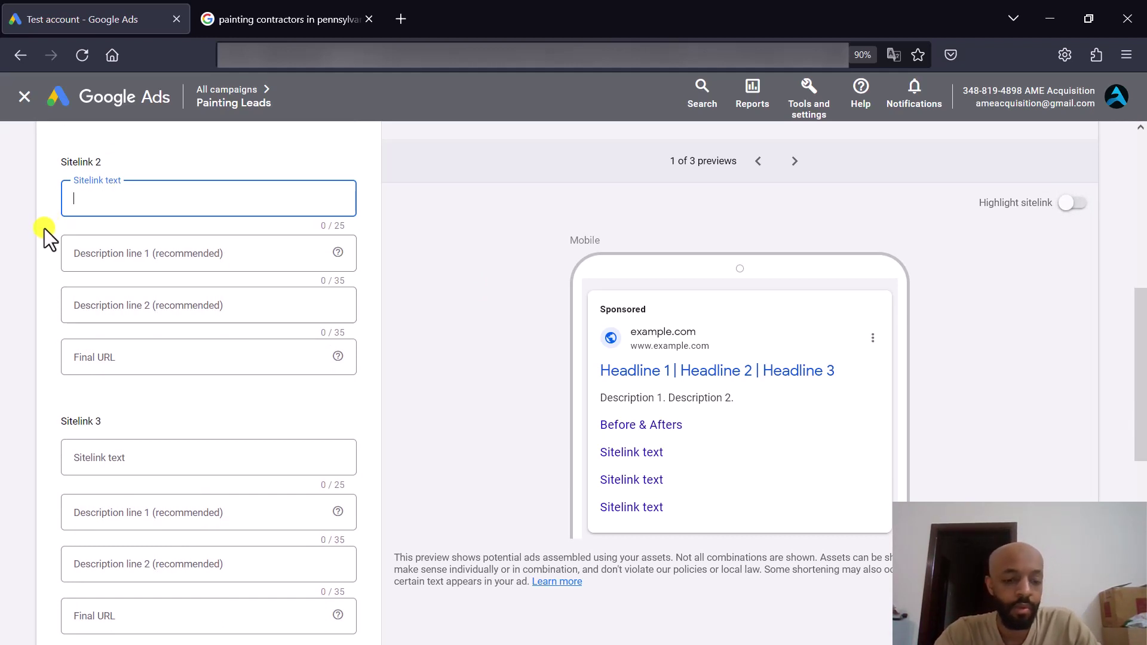
type("Check out")
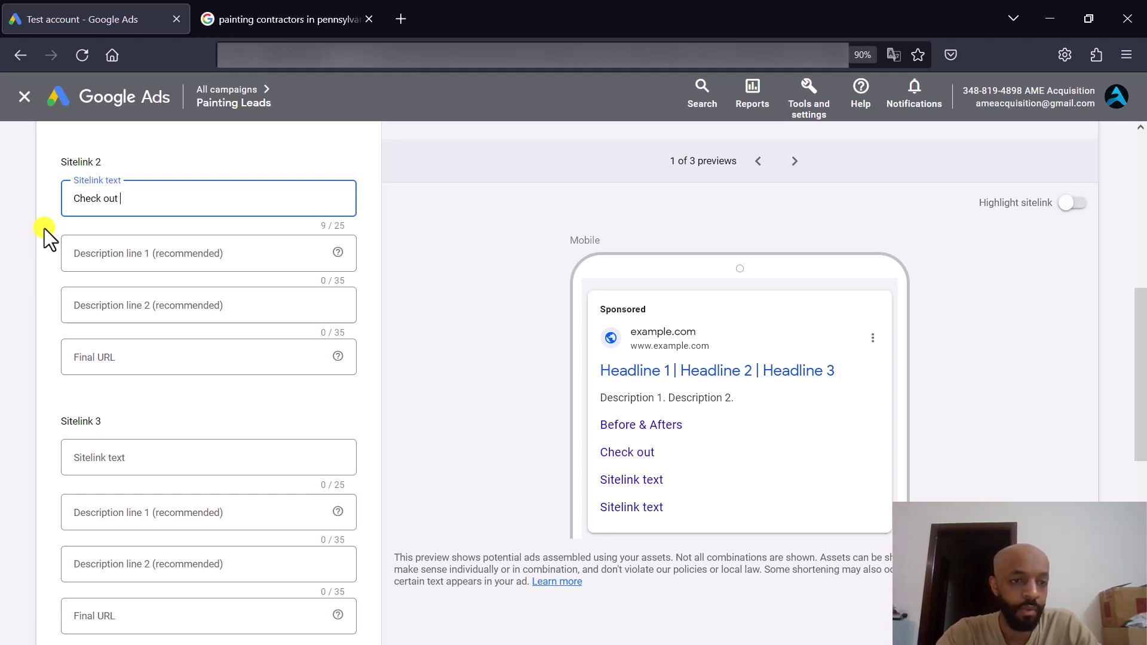
type(" our reviews")
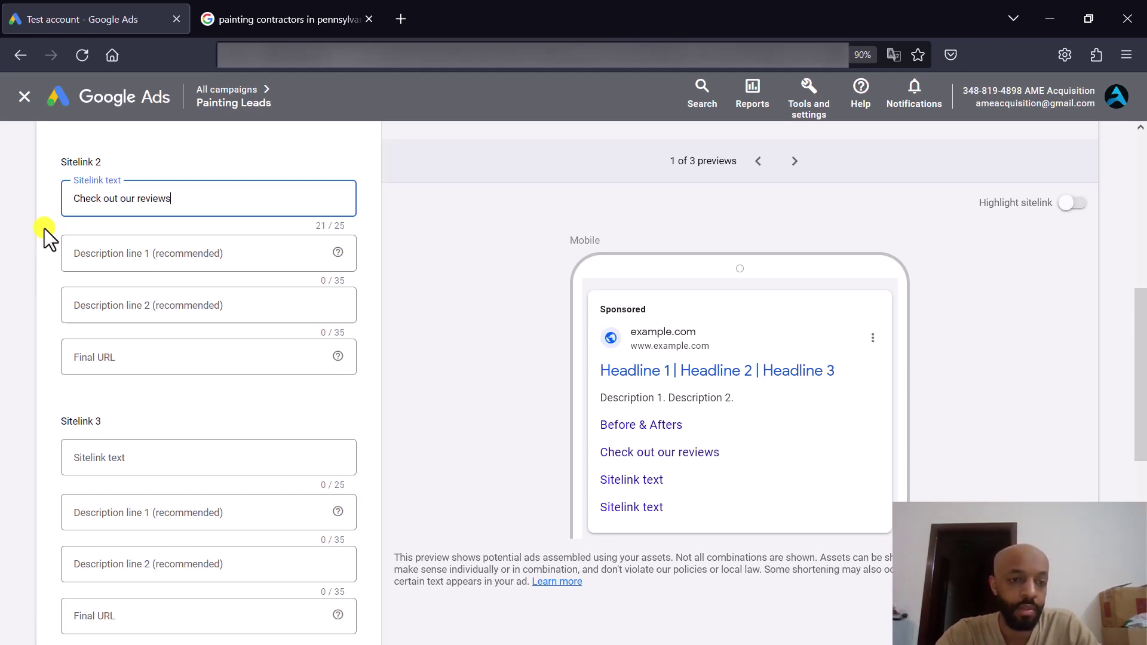
left_click(105, 251)
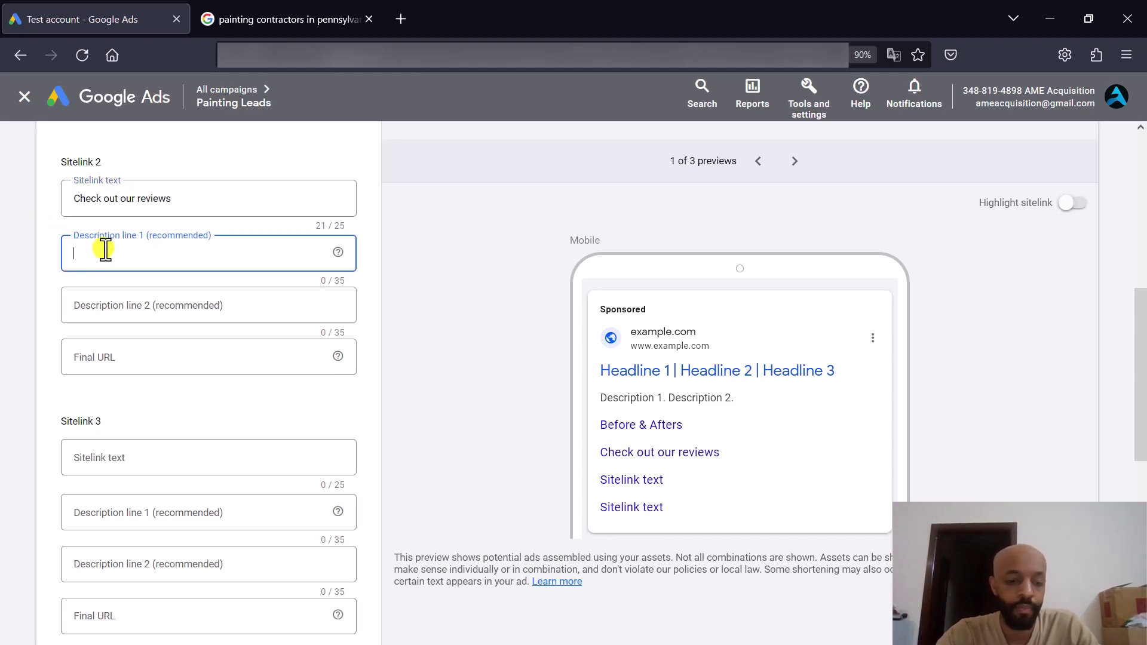
type("Listen")
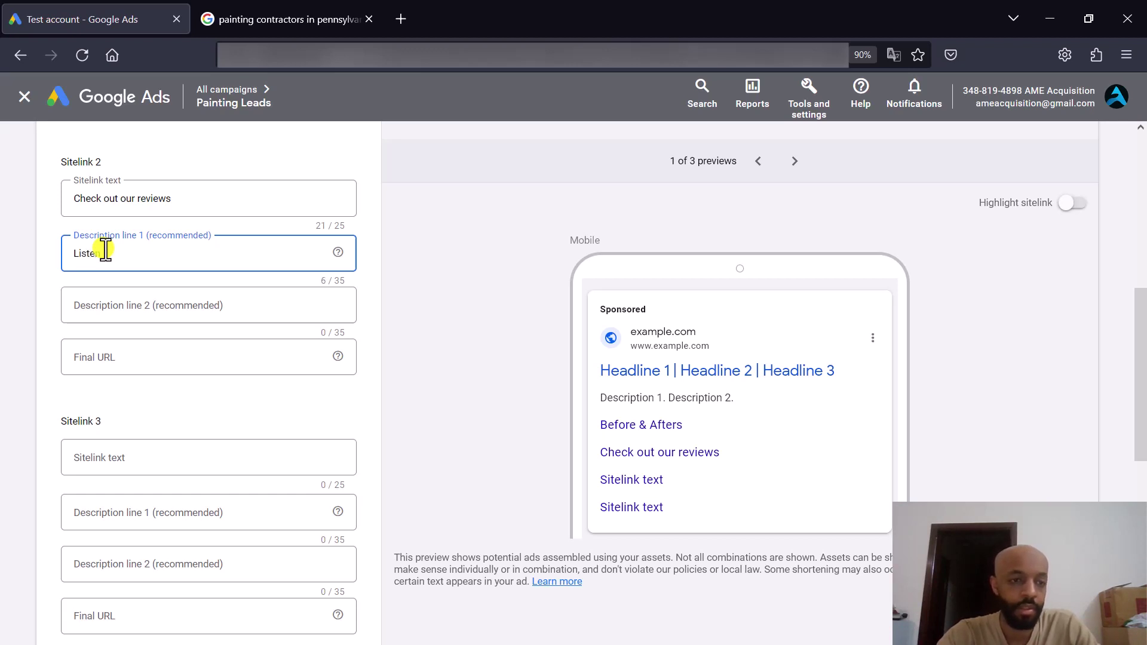
type(" to our ravi")
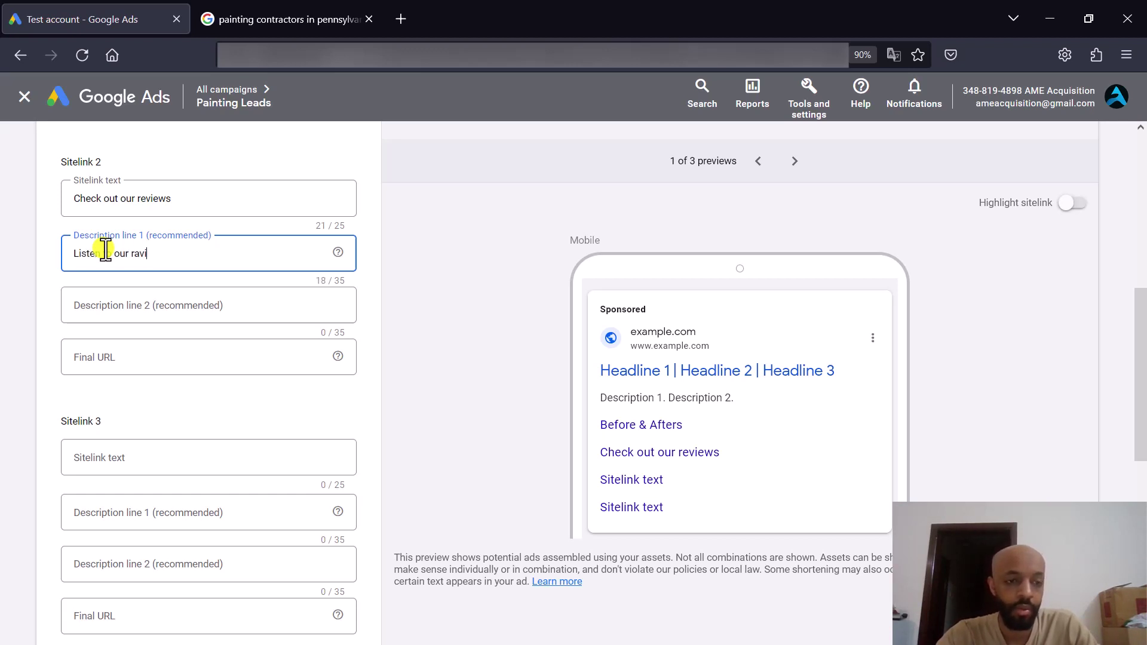
type("ng clients")
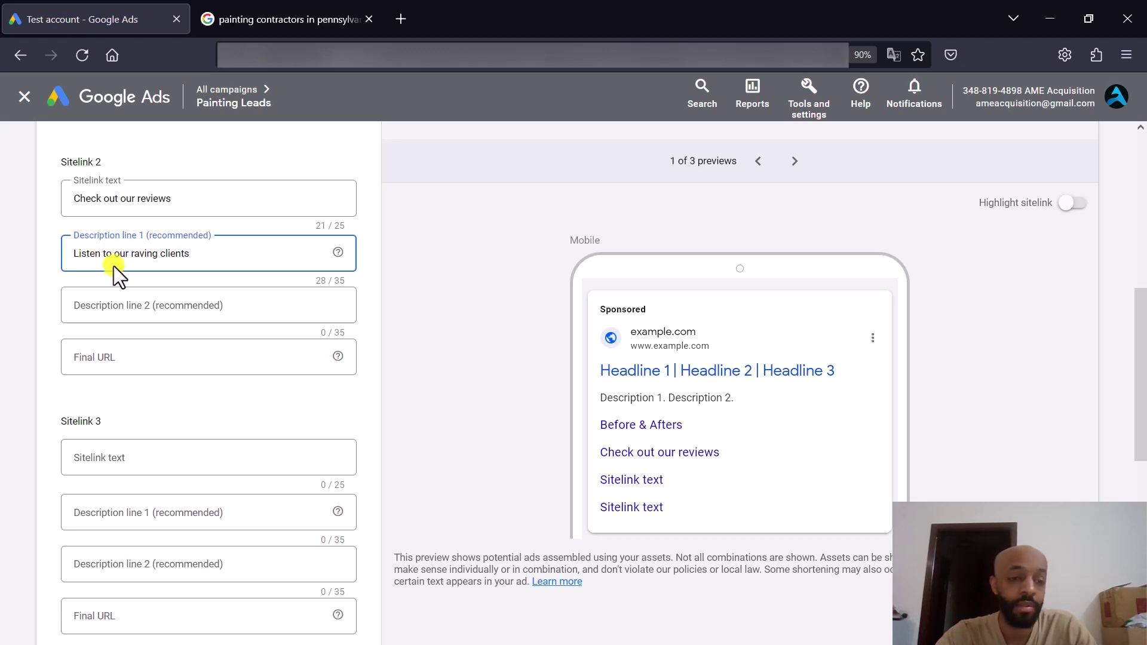
Enter "Our work speaks for itself" as Sitelink 2's second description line
left_click(129, 302)
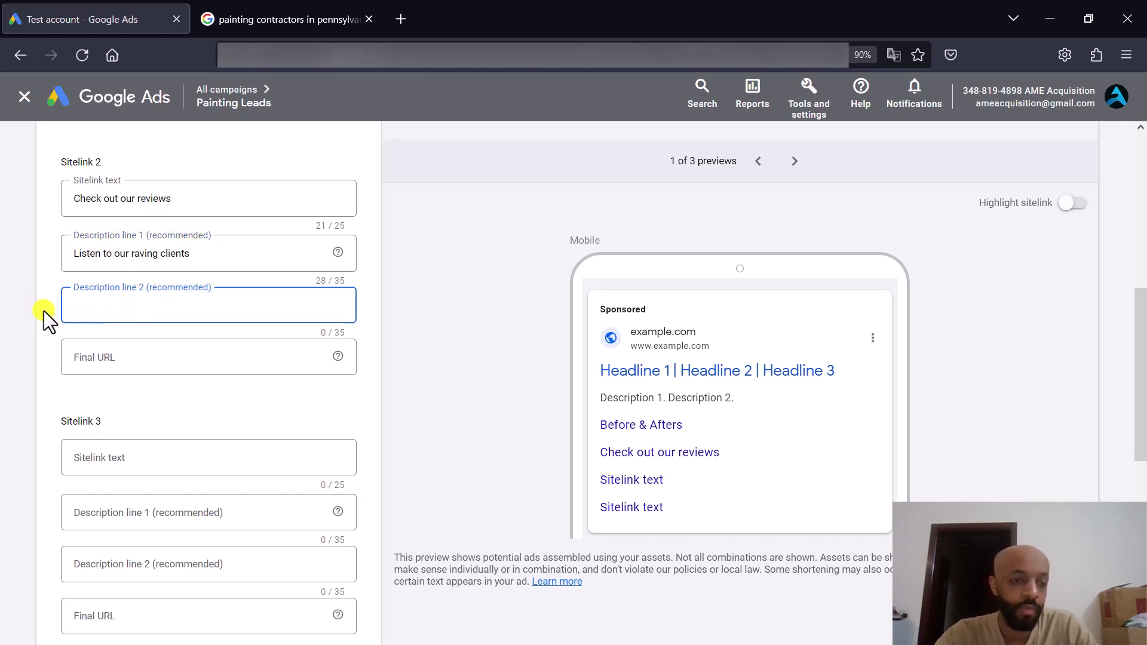
left_click(28, 309)
scroll(29, 309, "down", 2)
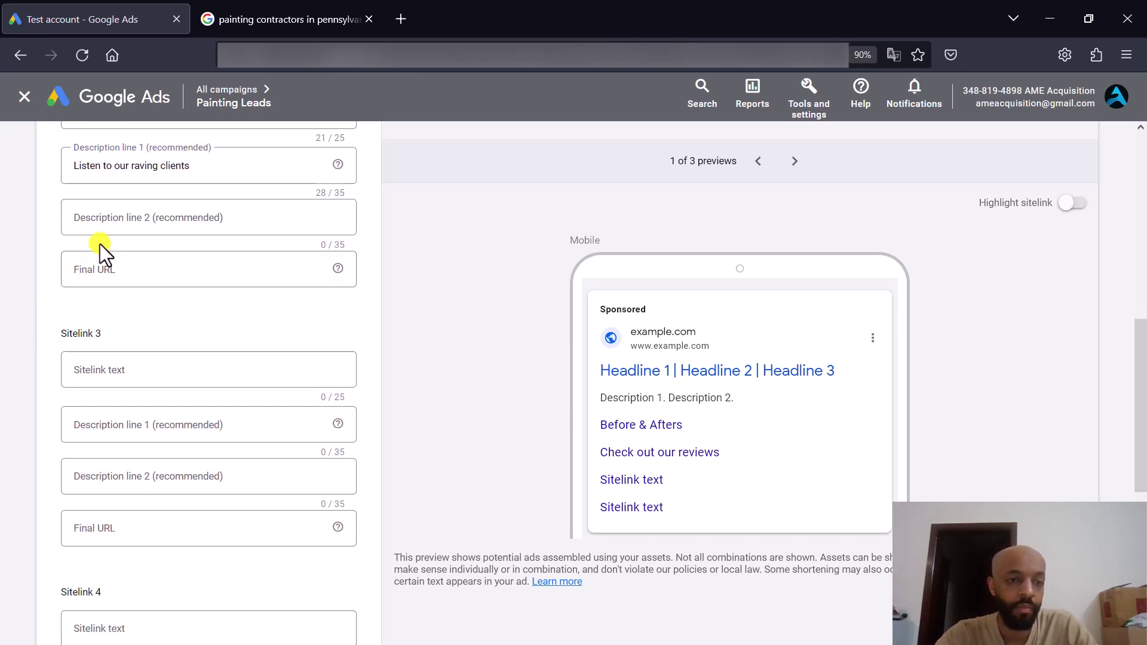
left_click(120, 217)
scroll(120, 217, "up", 1)
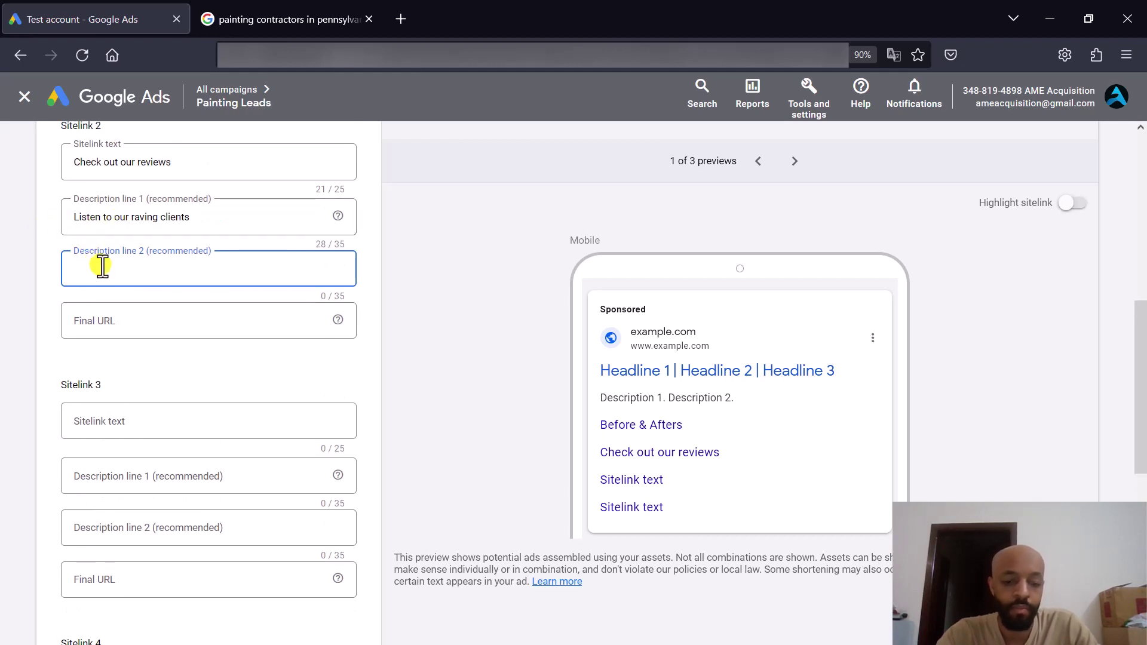
type("Our work")
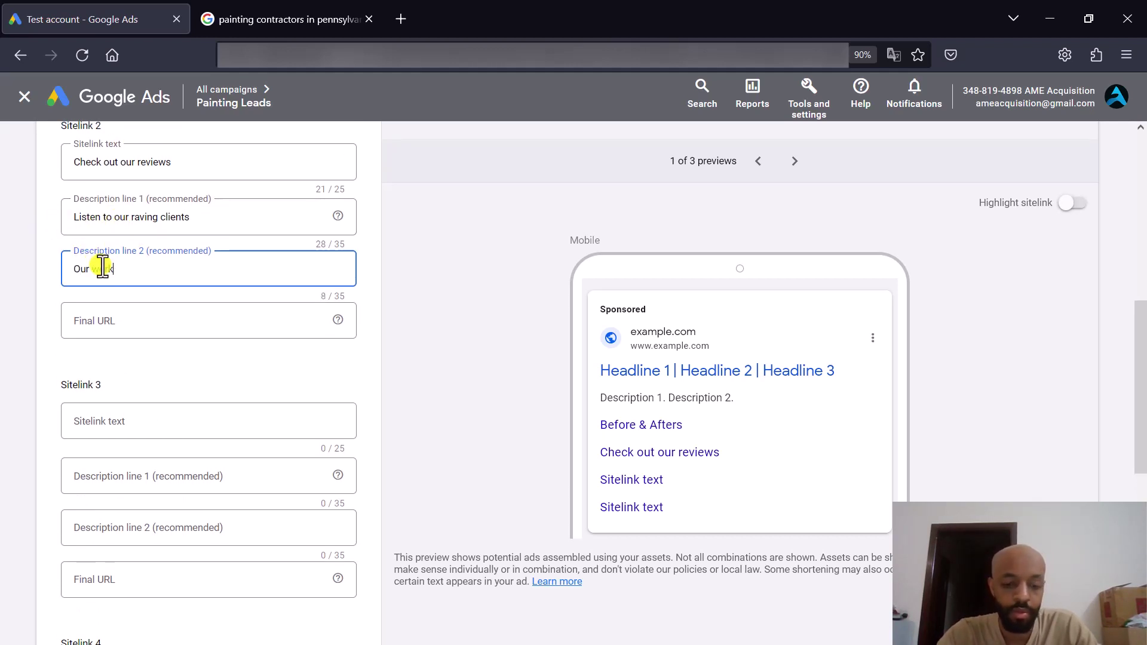
type("s speaks for i")
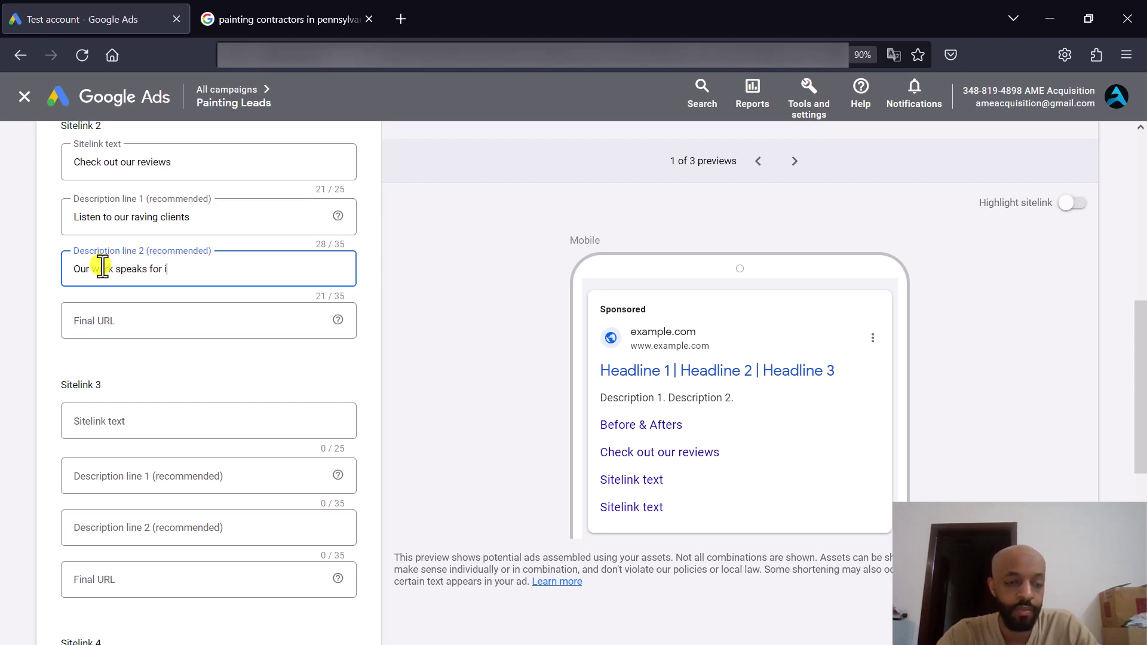
type("tself")
Move "Our work speaks for itself" from Sitelink 2's second description line to Sitelink 1's, replacing the text there
key("ctrl+a")
key("ctrl+c")
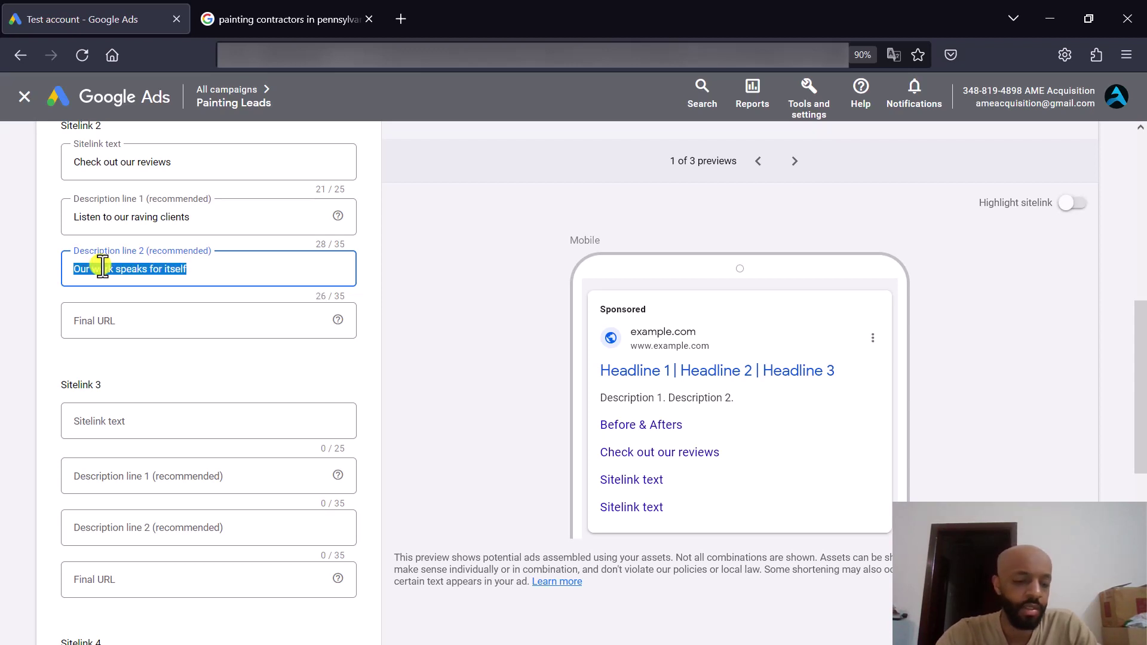
key("BackSpace")
scroll(102, 266, "up", 4)
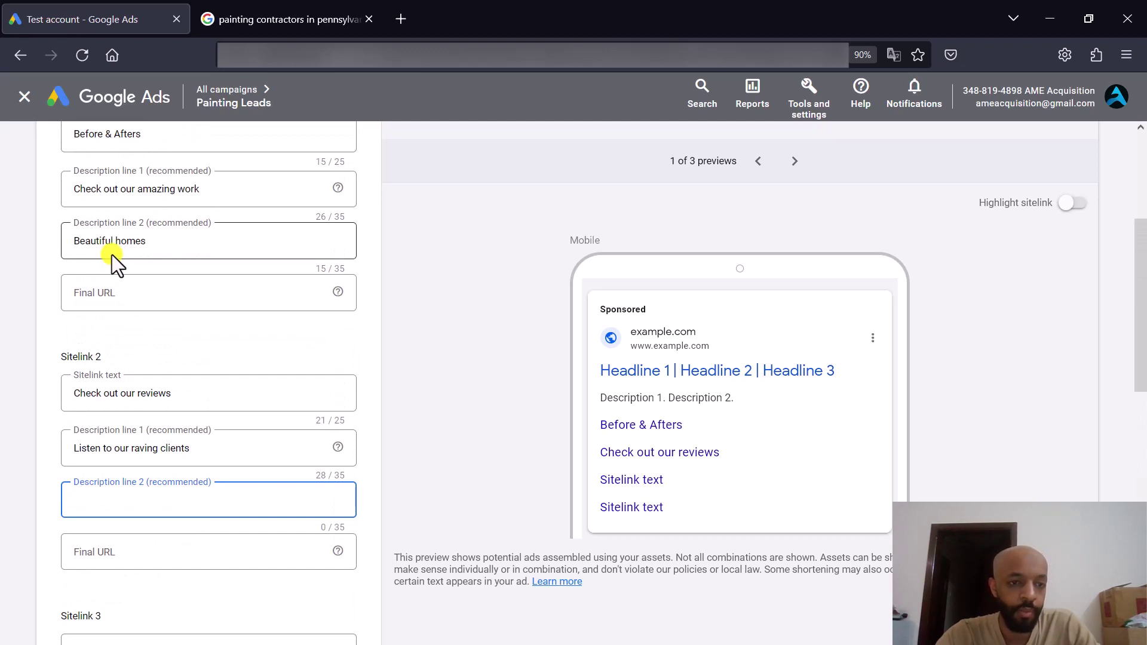
left_click(119, 245)
key("ctrl+a")
key("ctrl+v")
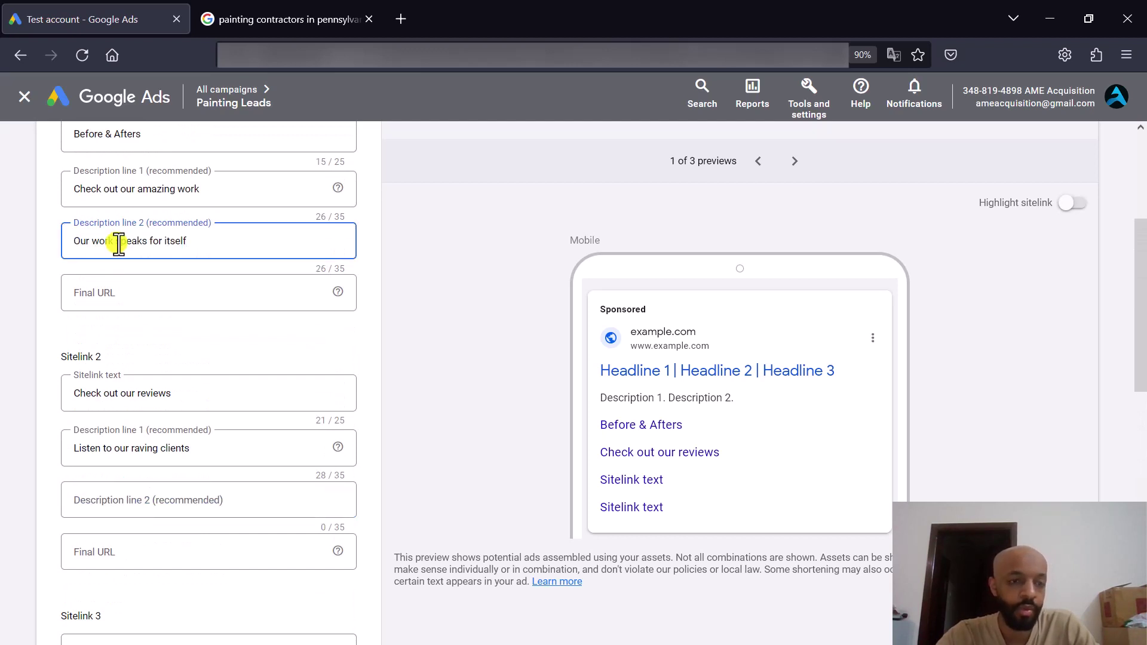
left_click(41, 326)
Fill Sitelink 2's empty second description line with "Happy customers all over Pennsylvania"
scroll(41, 326, "down", 3)
left_click(91, 350)
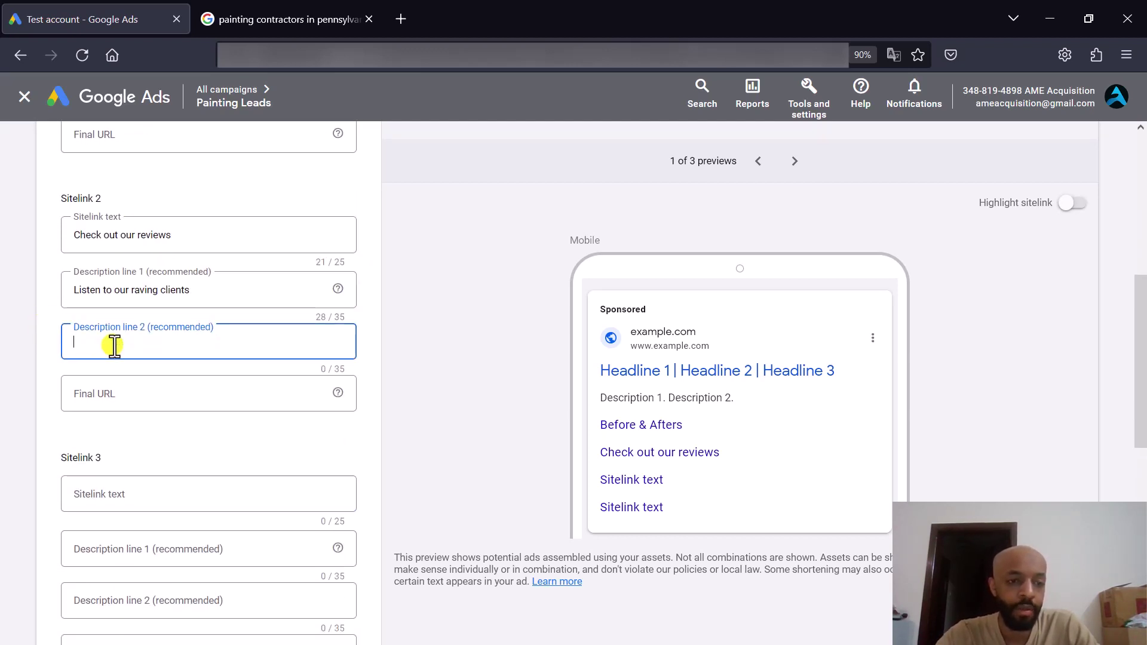
scroll(56, 318, "down", 1)
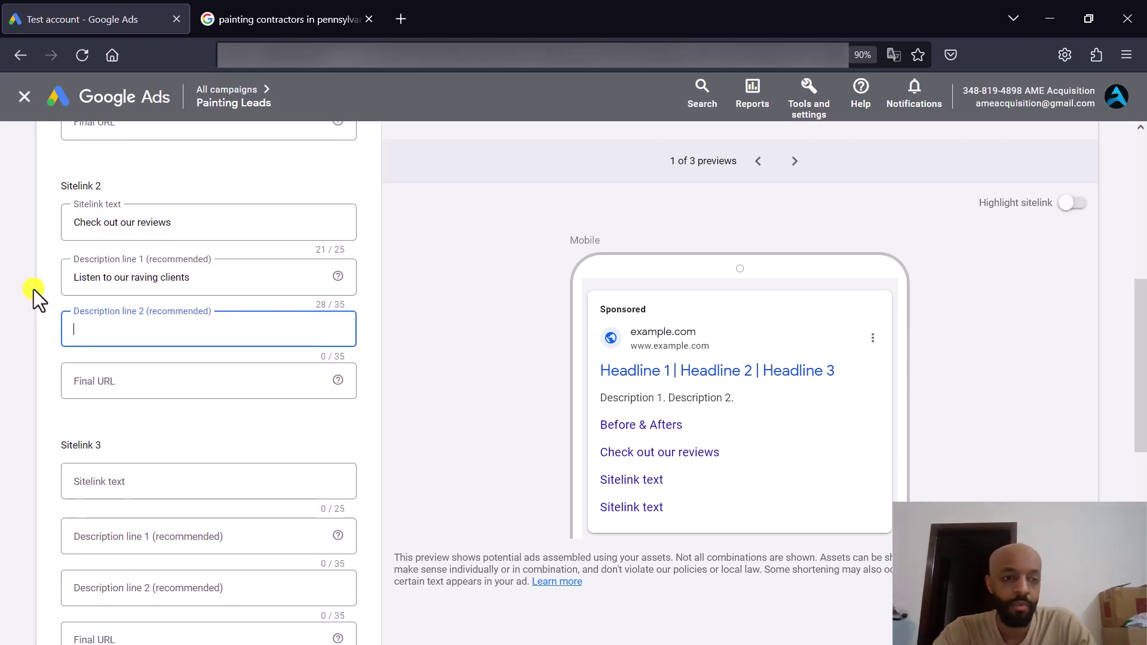
type("Hap")
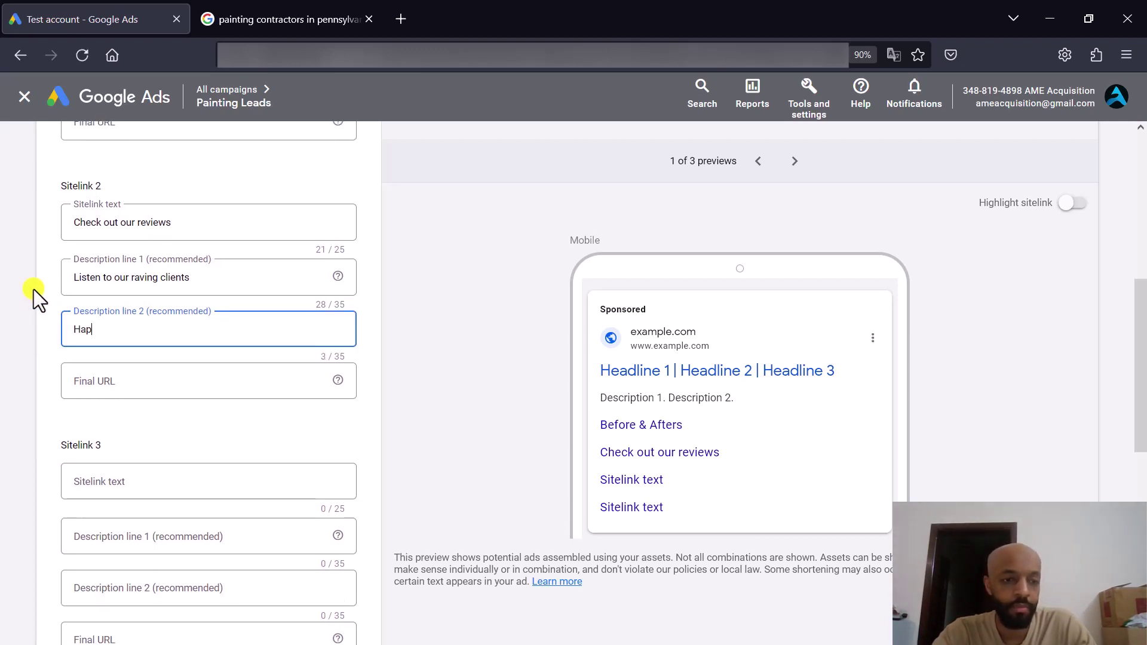
type("py customers")
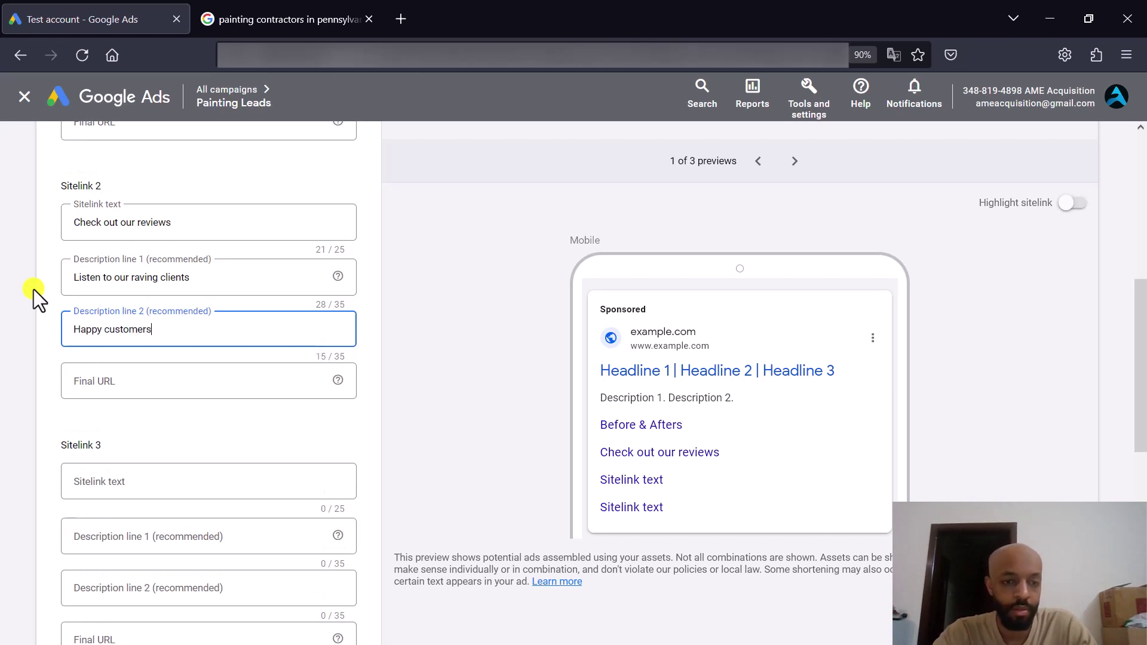
type(" all over ")
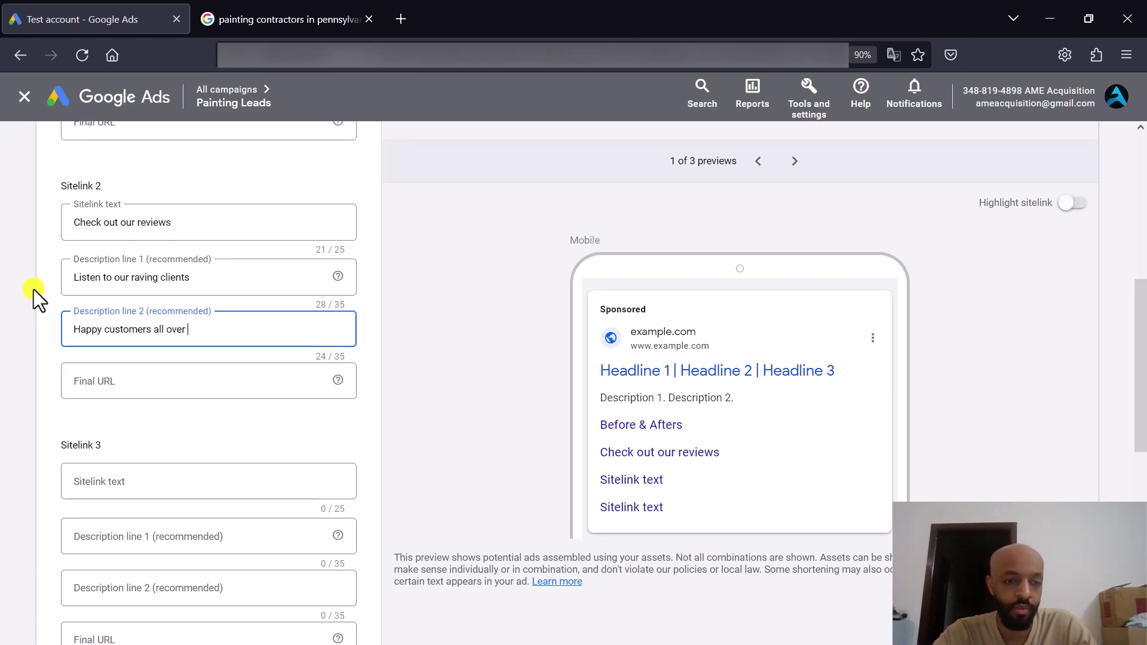
type("Pennsylv")
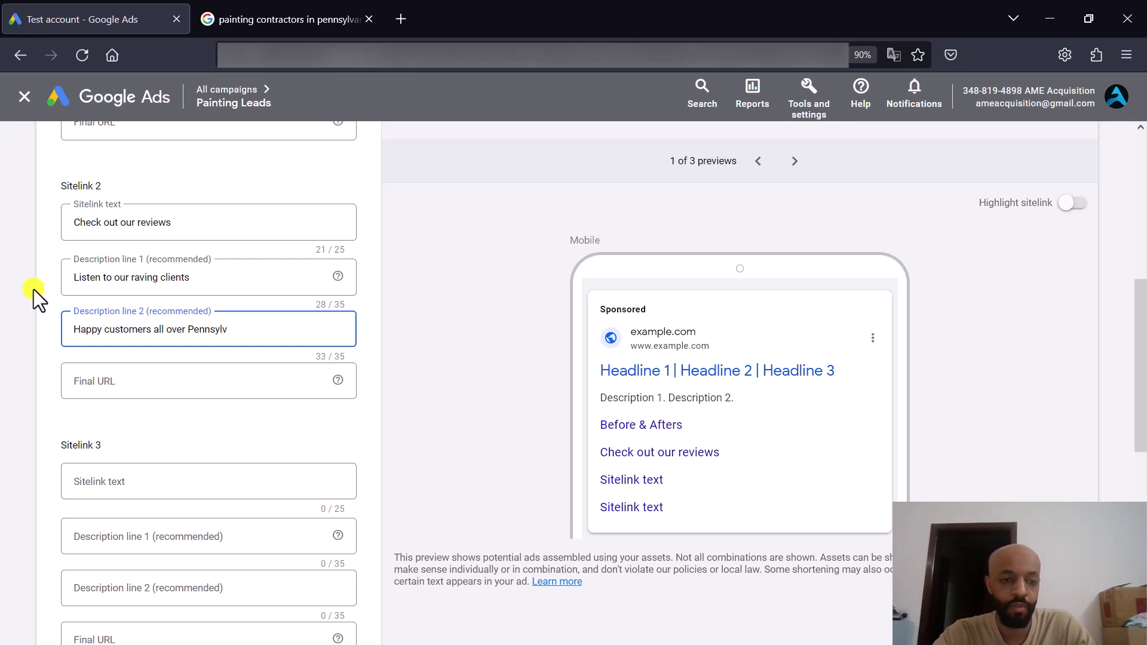
type("ania")
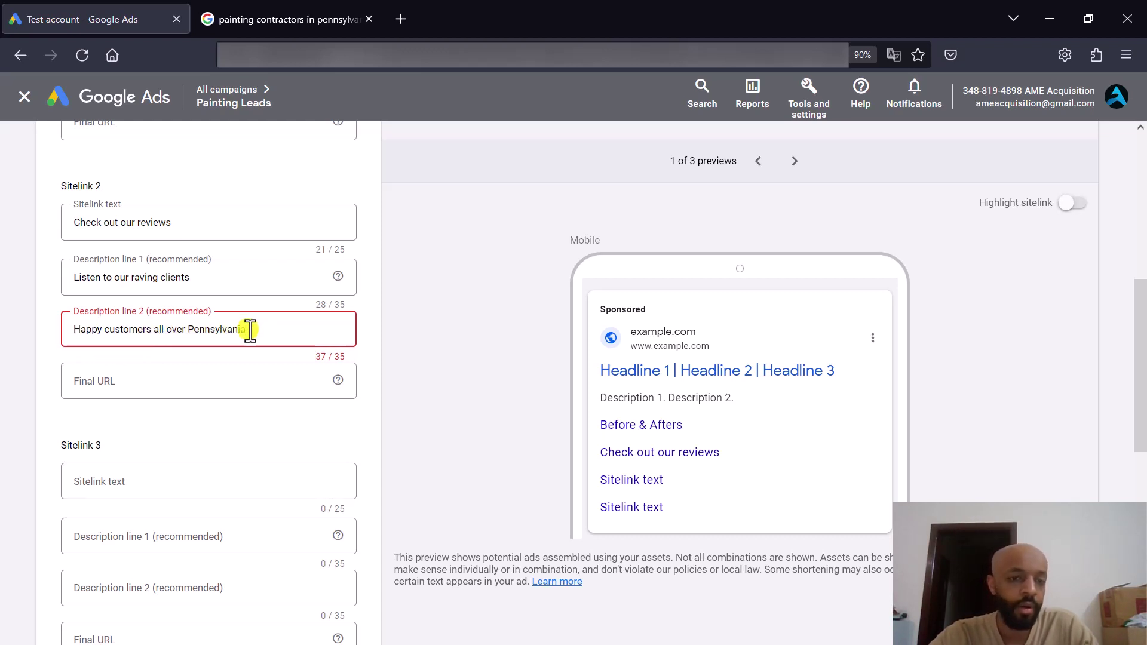
Replace Sitelink 2's second description line with "Delighted home-owners"
key("ctrl+a")
key("BackSpace")
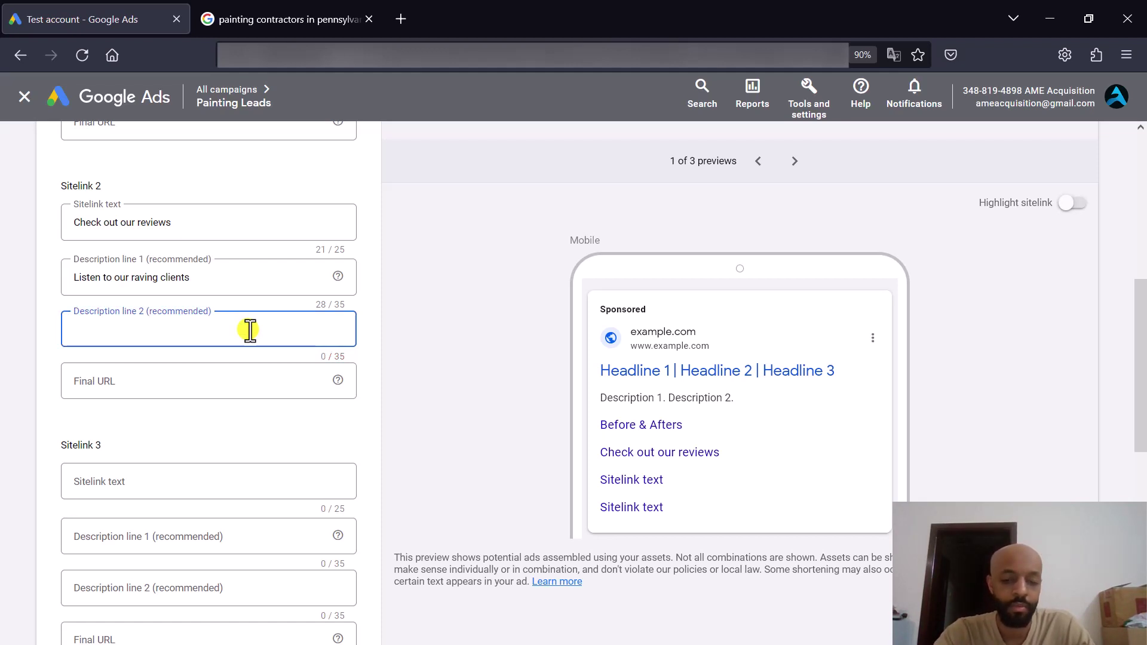
type("Delighted home-owners")
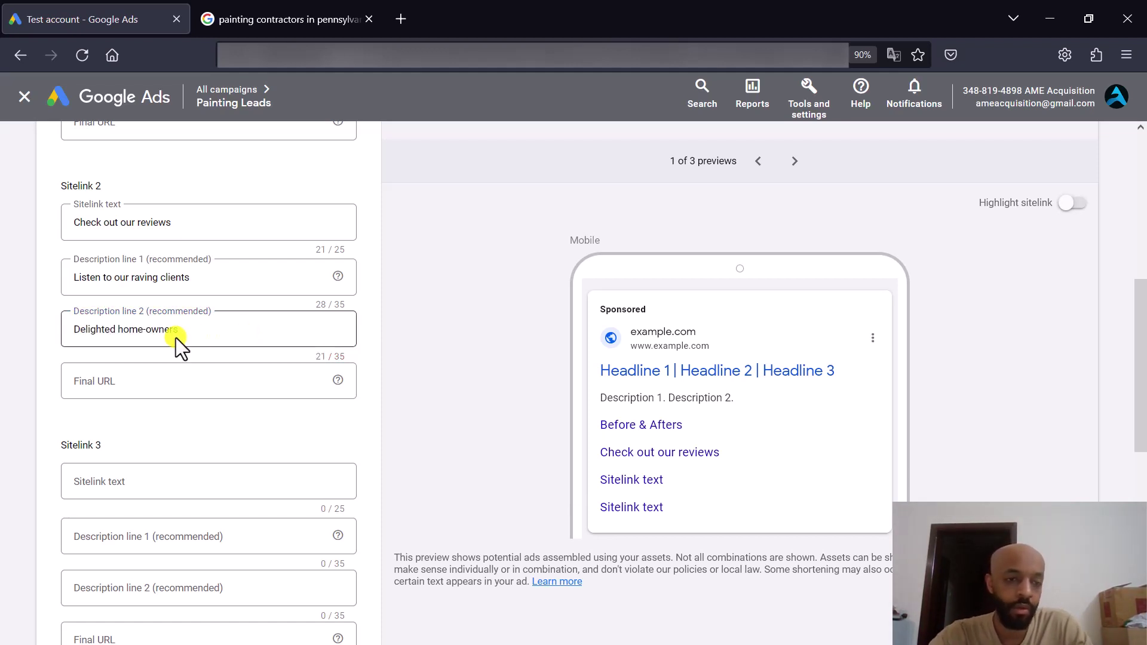
left_click(3, 334)
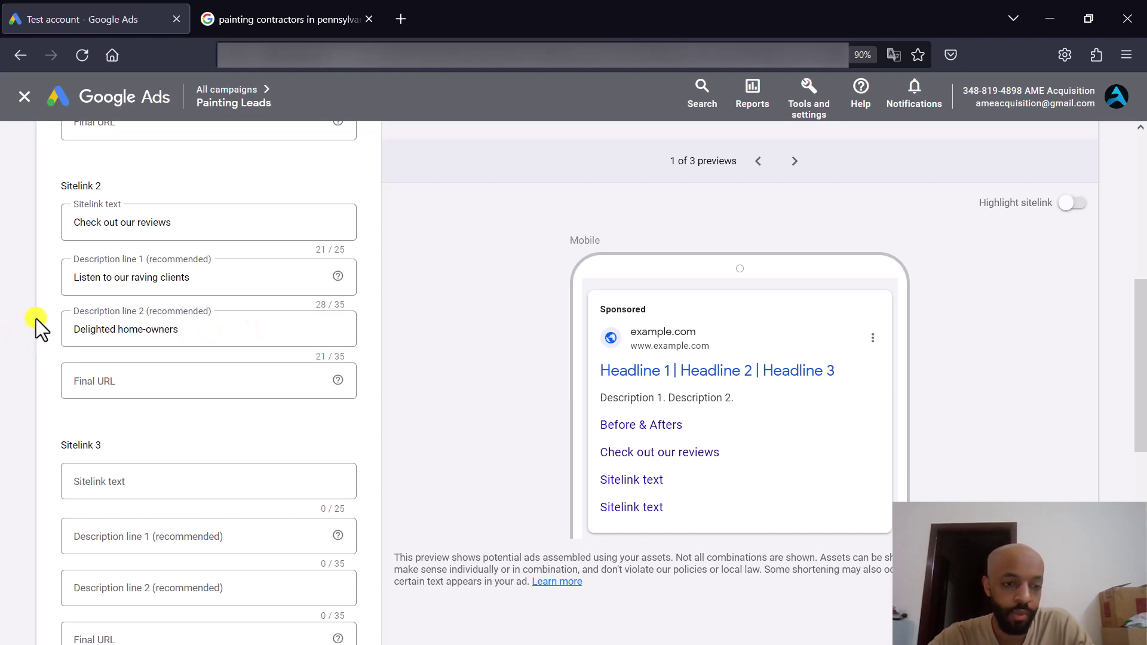
Set Sitelink 3's text to "Book Your Estimate"
scroll(36, 317, "down", 3)
left_click(109, 276)
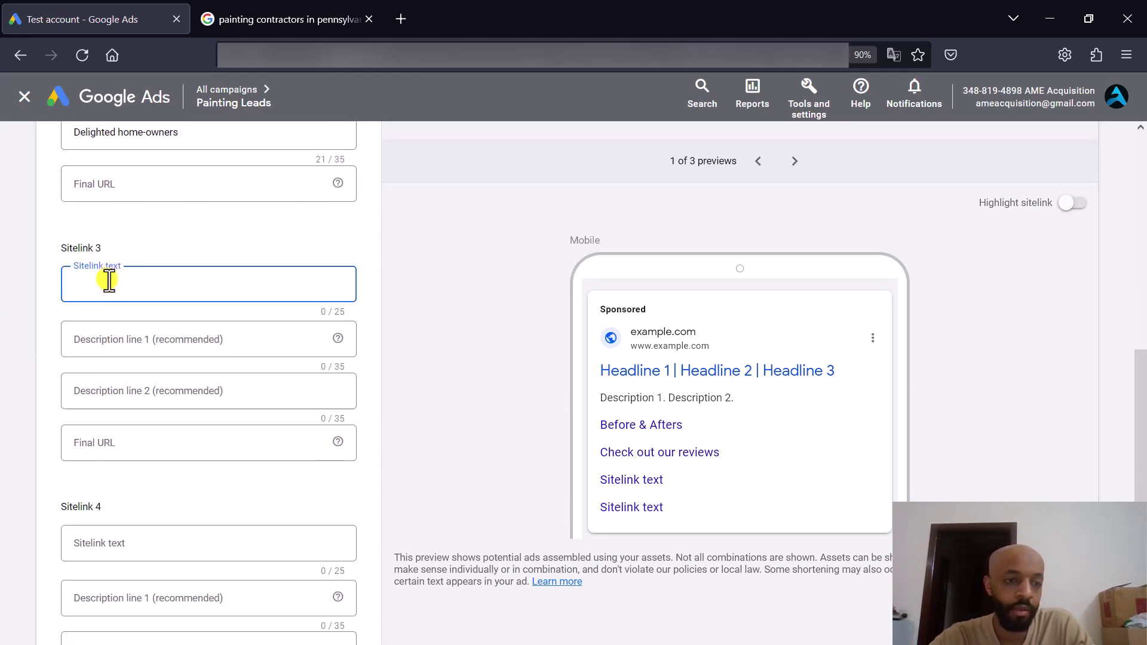
type("Bo")
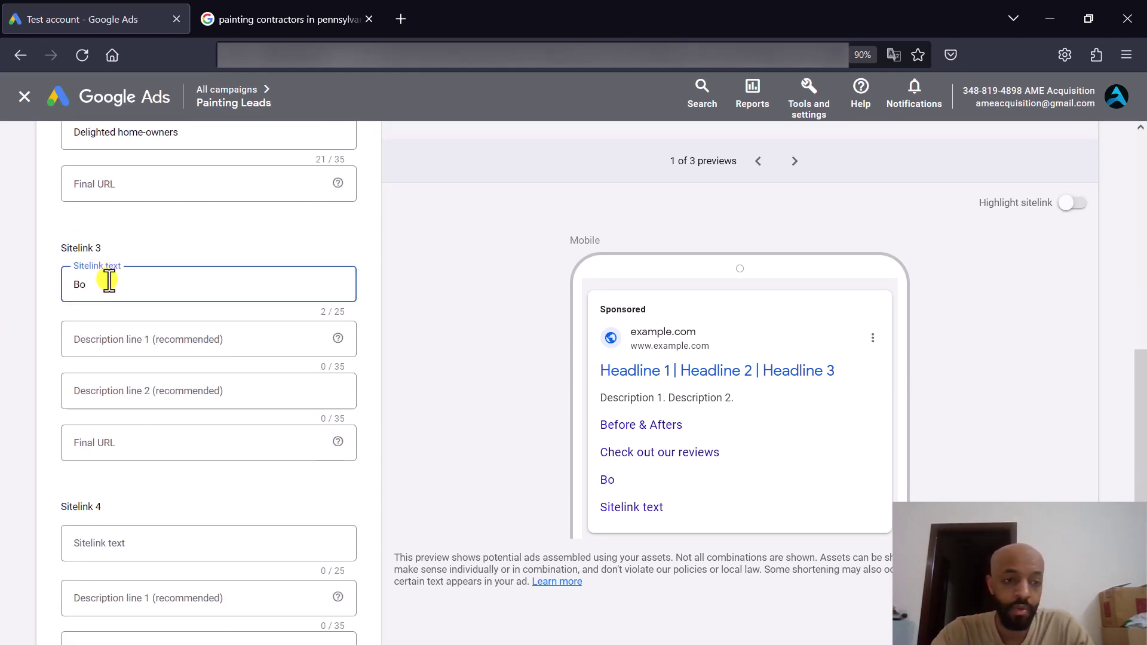
type("ok Your Es")
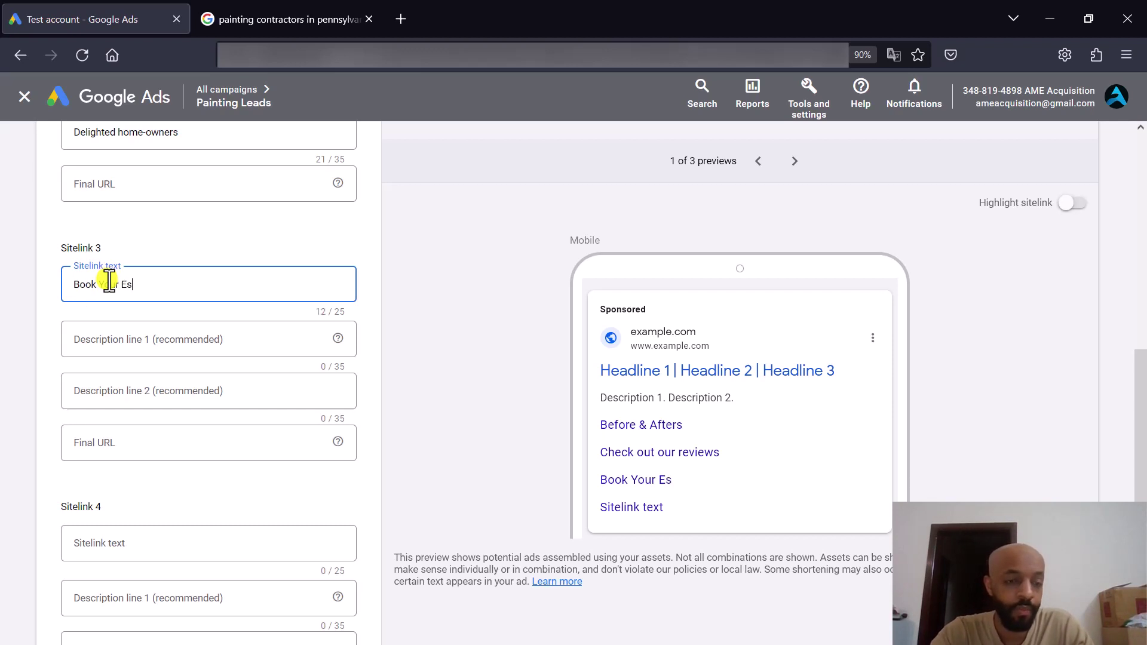
type("timate")
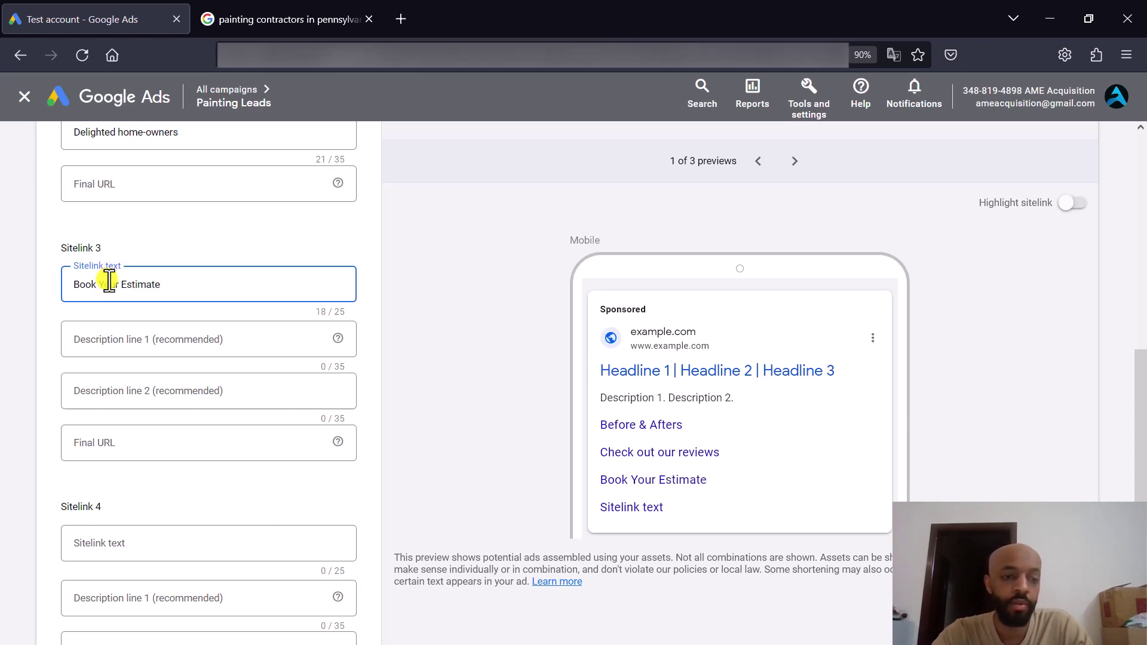
left_click(49, 309)
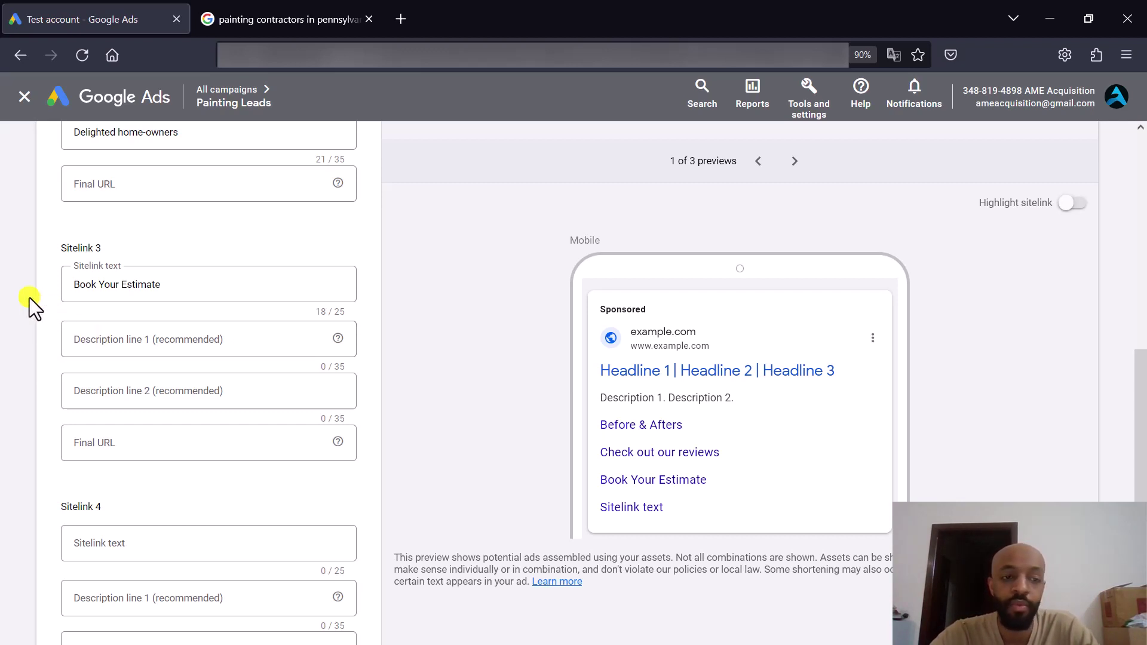
Fill Sitelink 3's description lines with "We have openings this week" and "Fast response times"
left_click(117, 338)
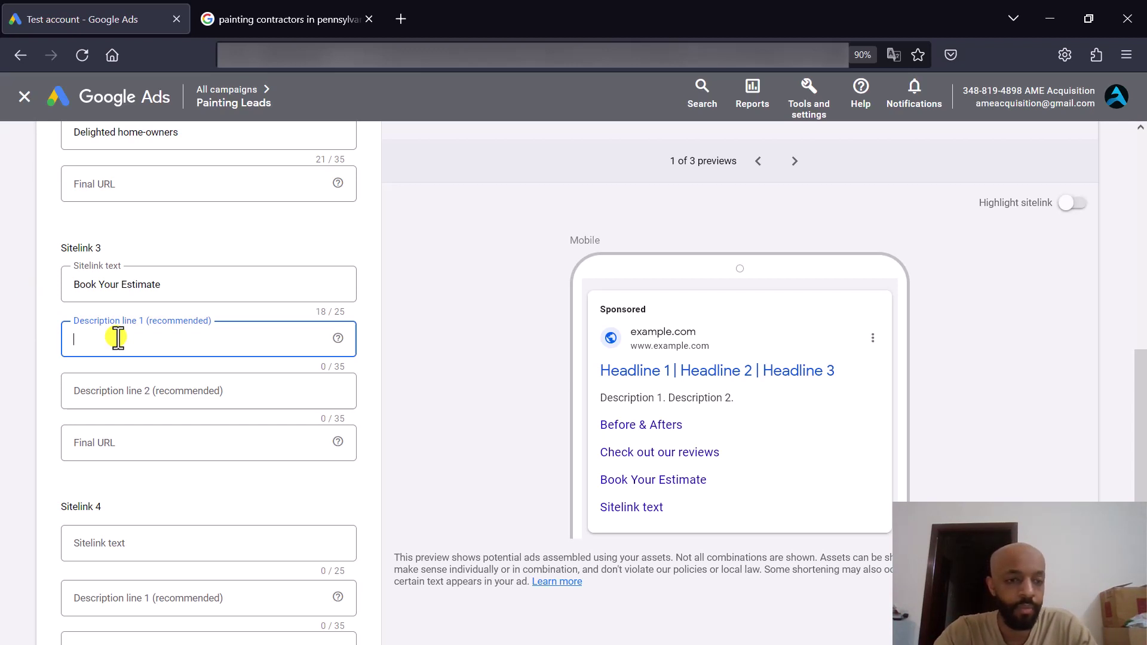
type("We ")
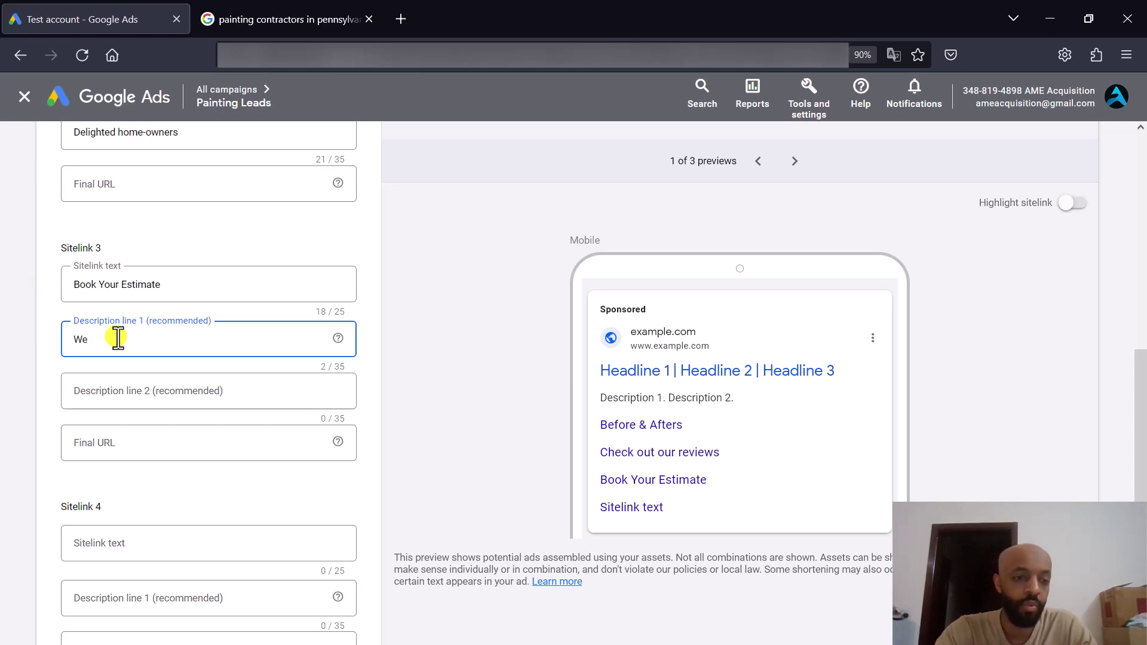
type("have openin")
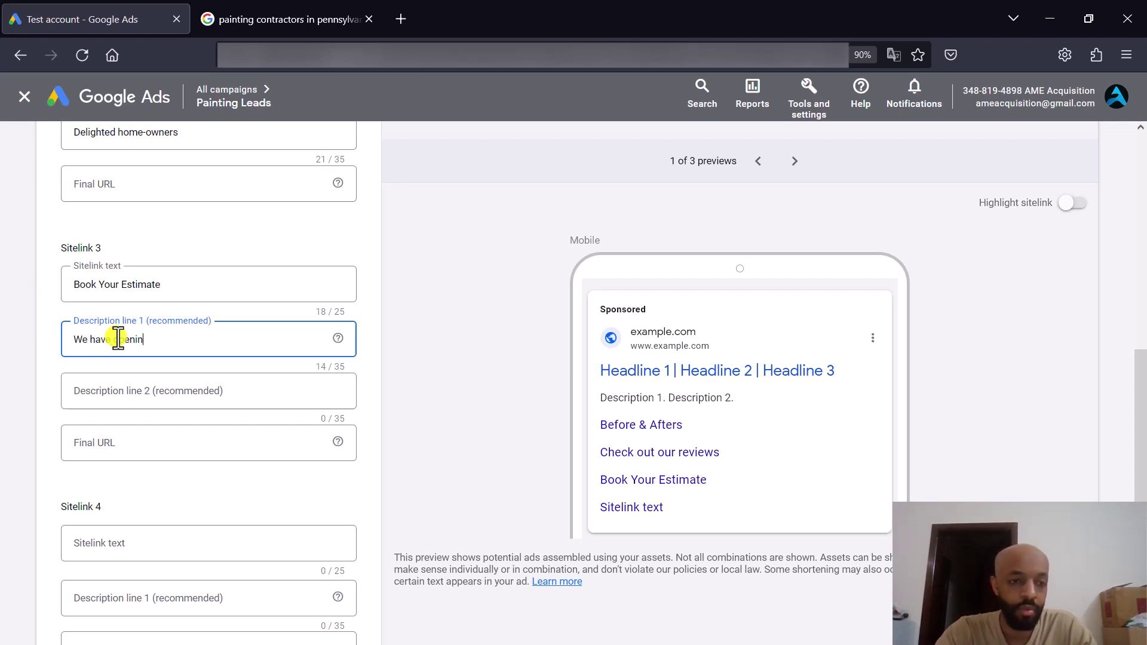
type("gs this week")
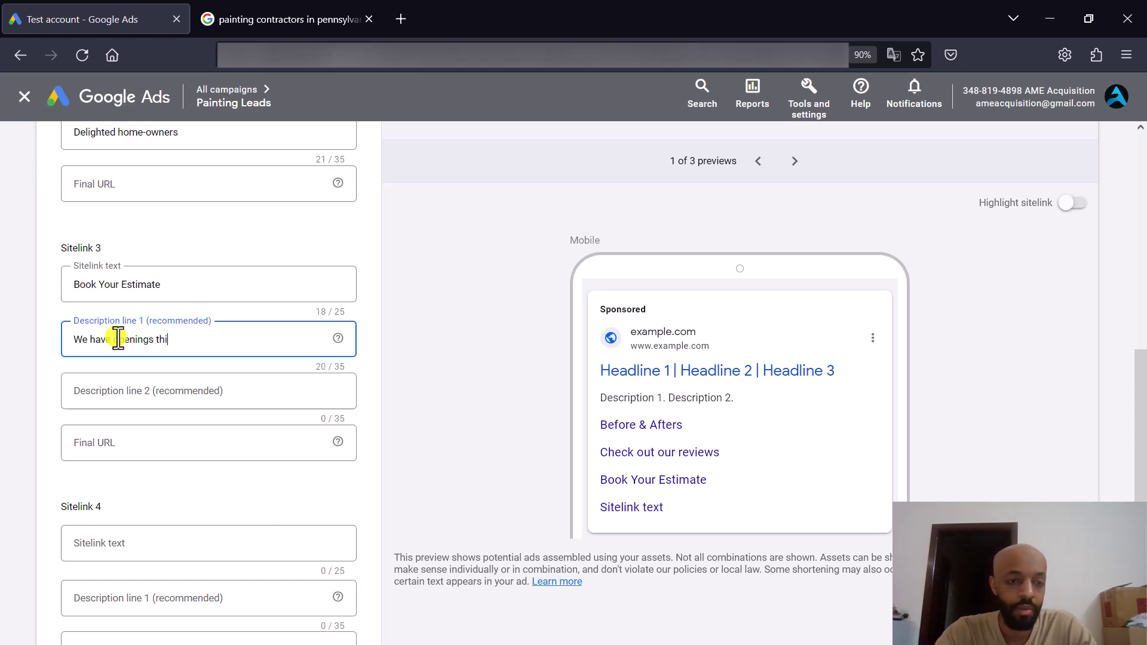
left_click(137, 382)
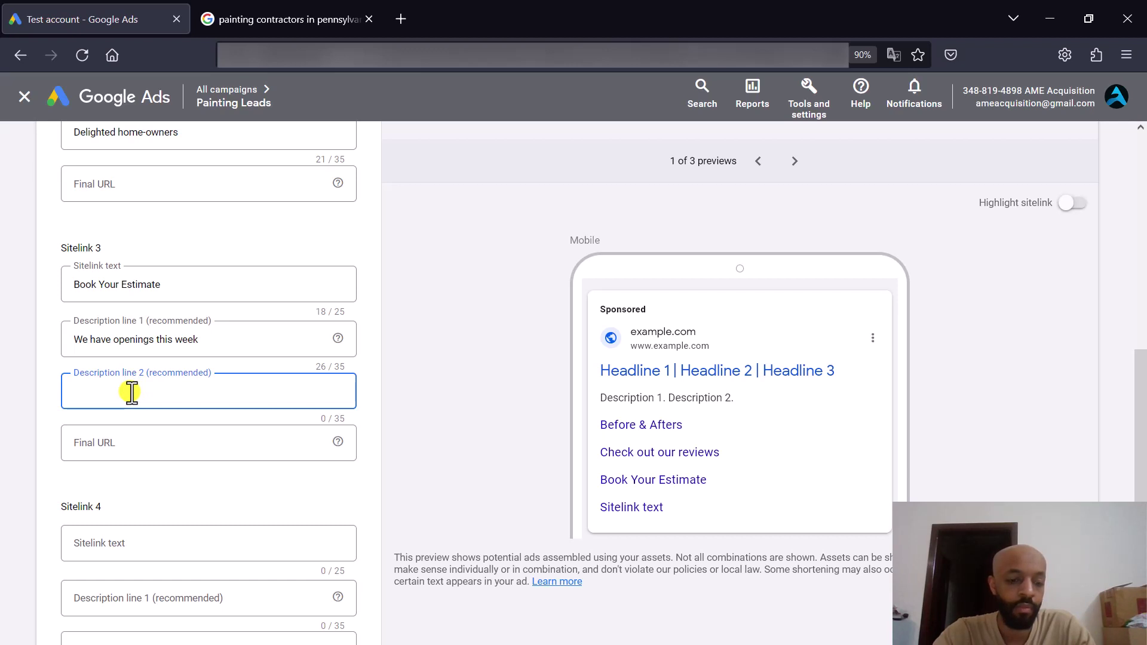
type("Fast res")
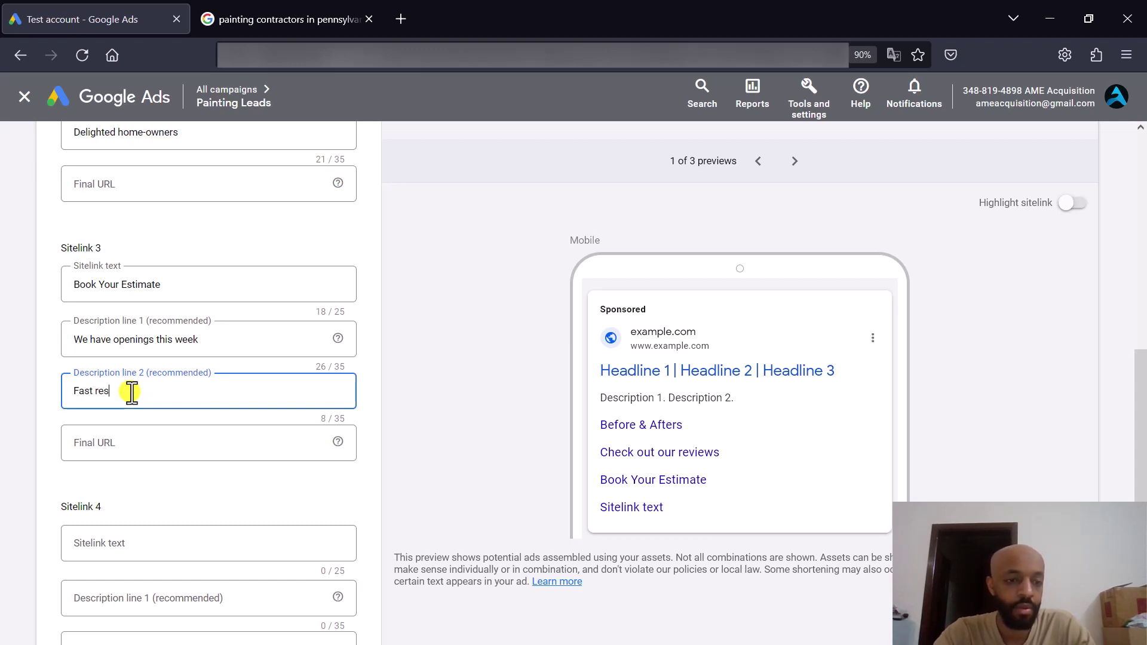
type("ponse times")
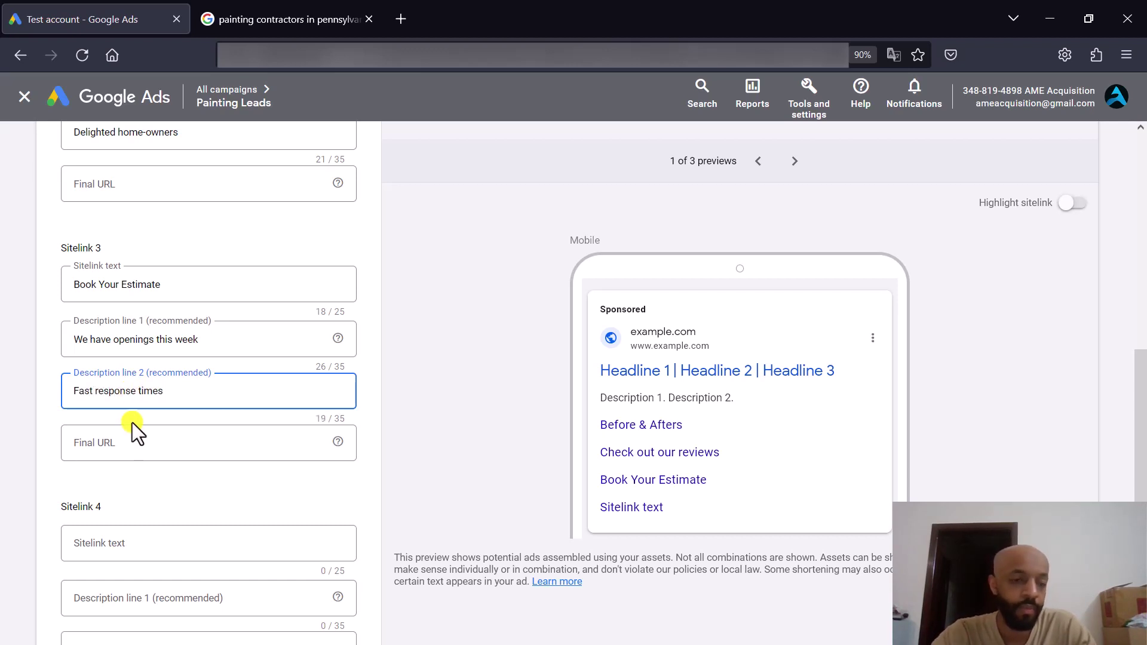
left_click(30, 419)
Set Sitelink 4's text to "Our locations", leaving its description lines empty
scroll(31, 419, "down", 3)
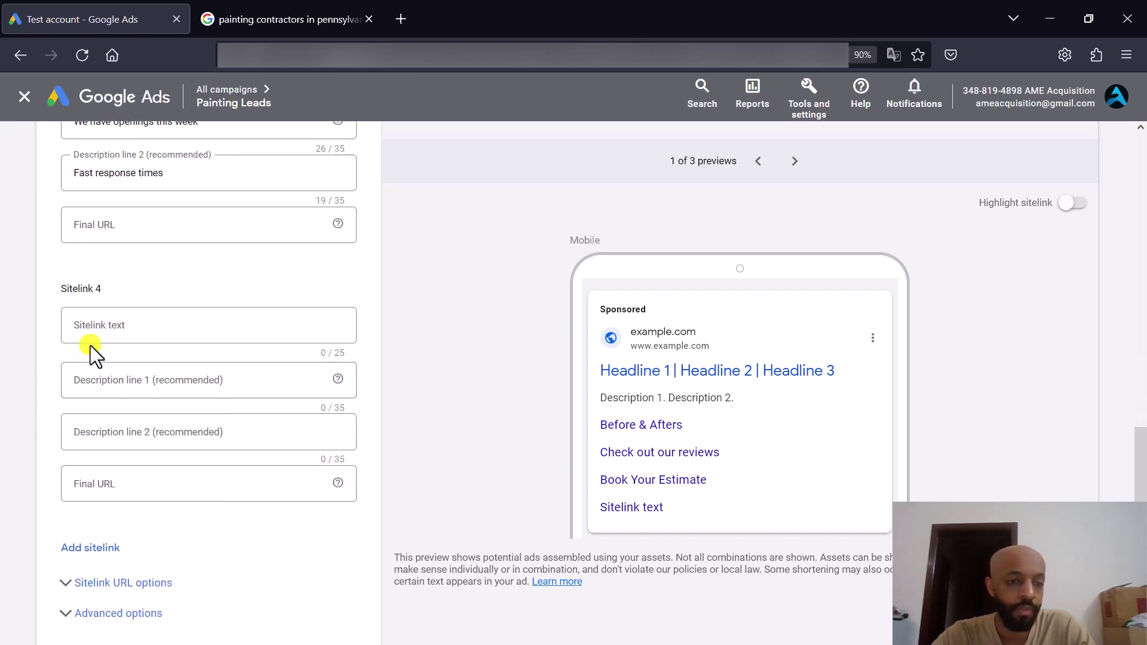
left_click(125, 326)
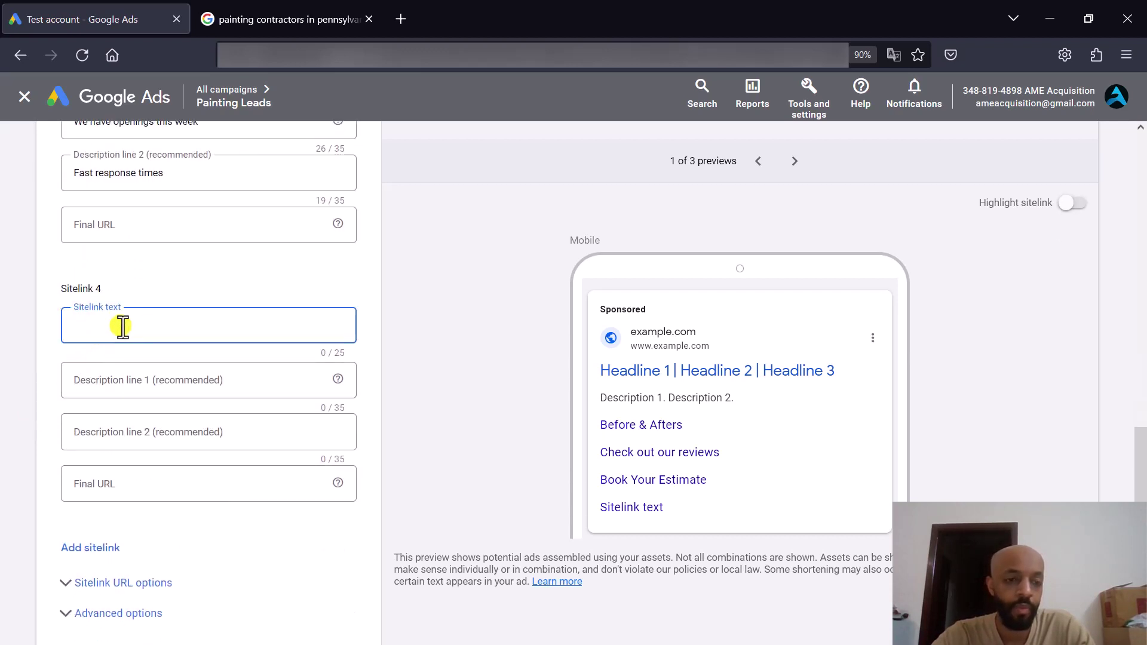
type("Our loca")
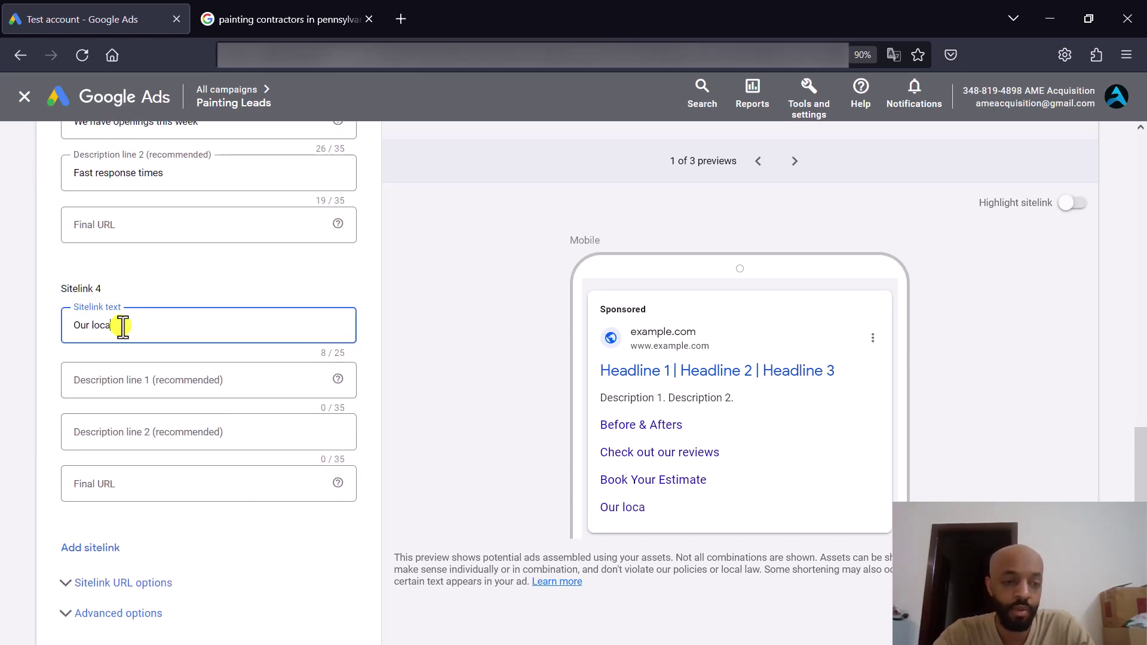
type("tions")
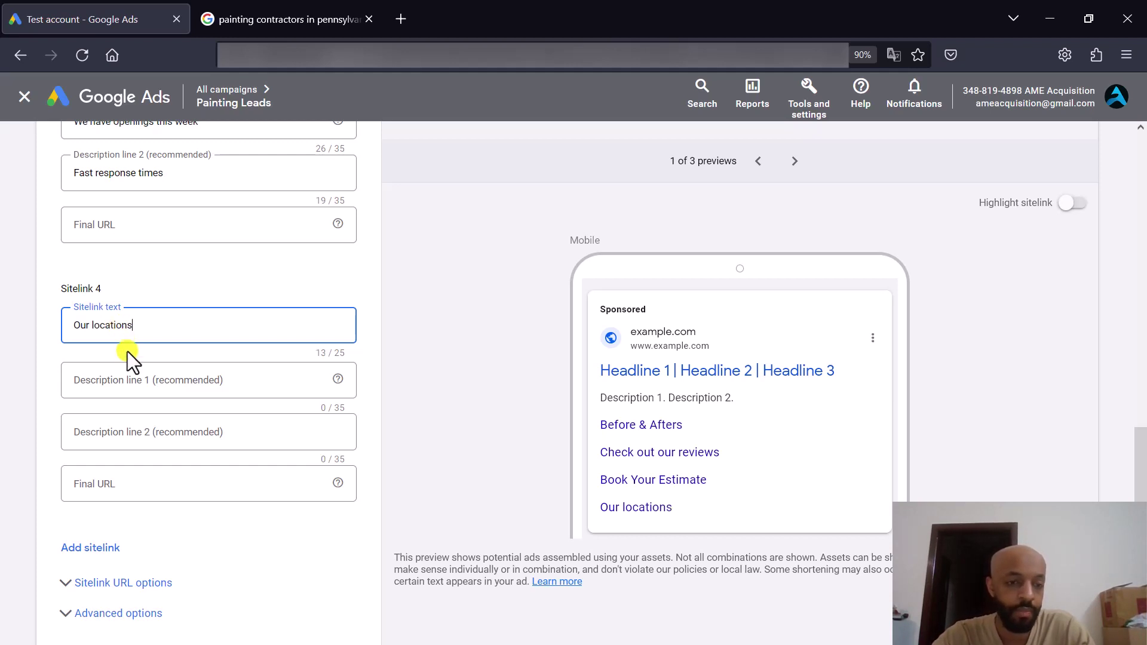
left_click(127, 364)
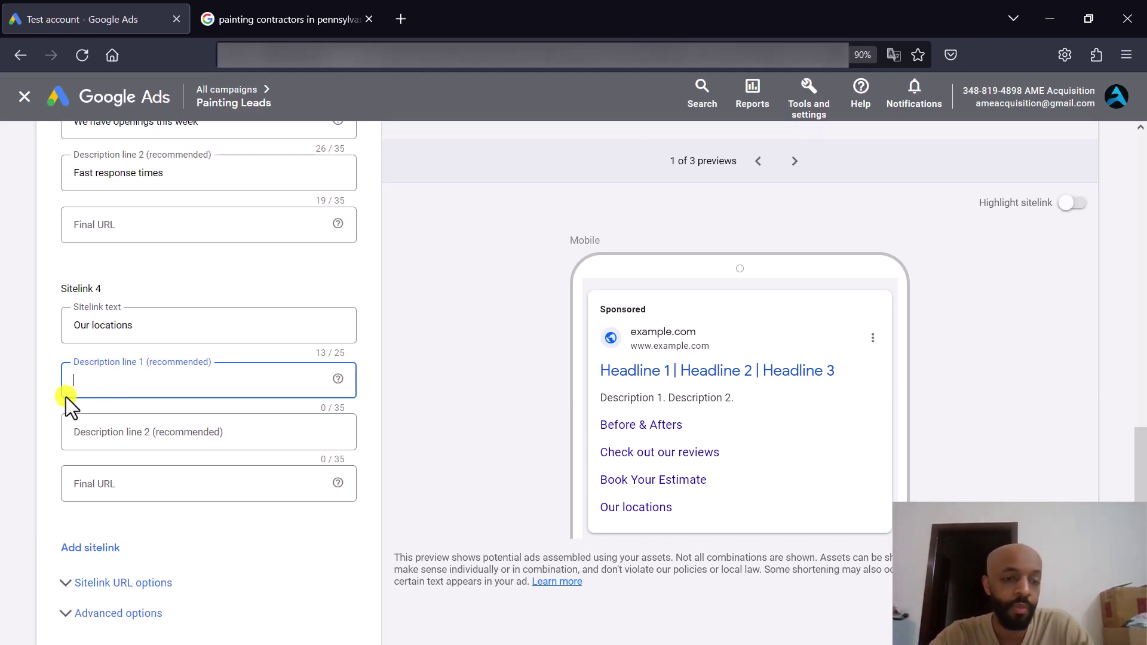
left_click(24, 410)
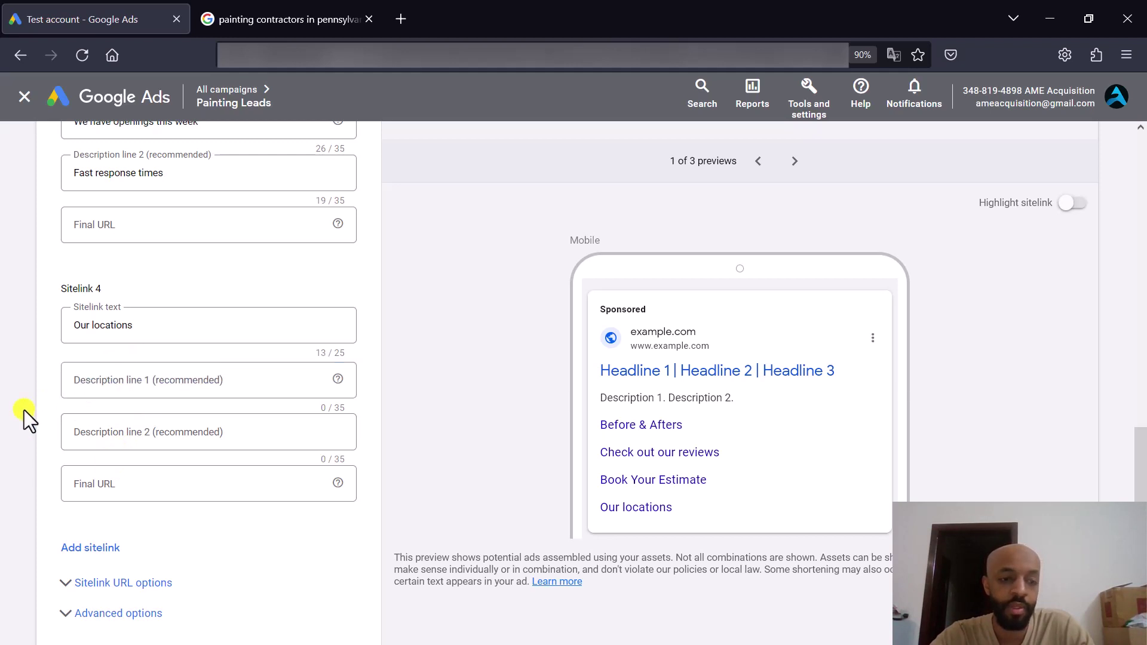
Review the sitelinks' advanced options for asset scheduling and collapse them again
scroll(56, 404, "down", 3)
left_click(71, 522)
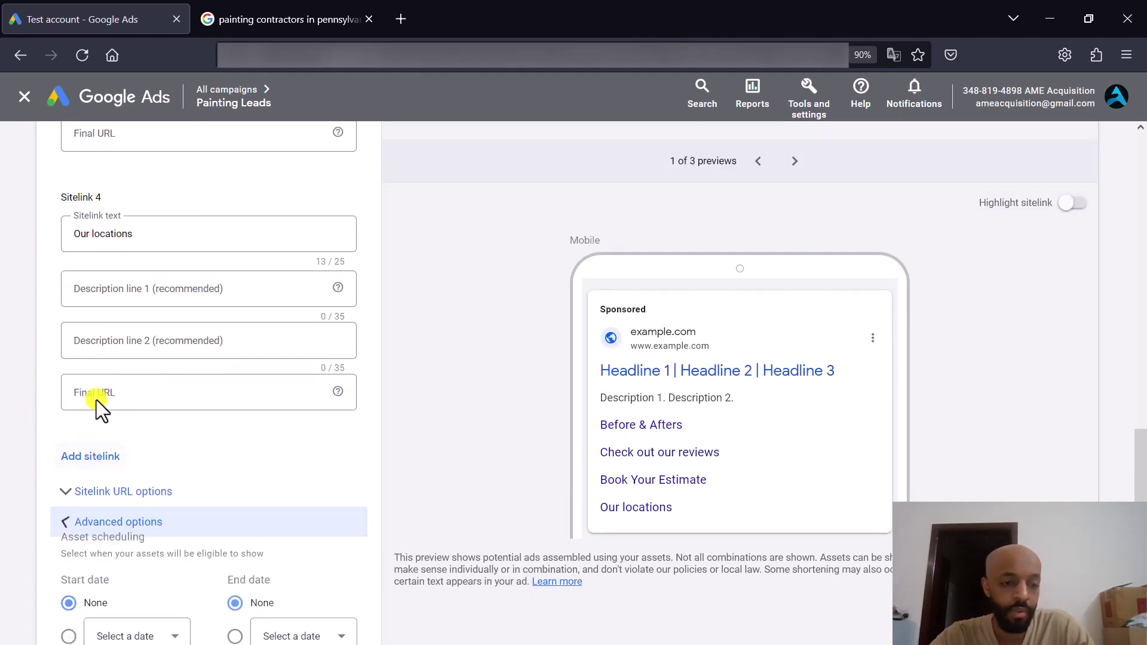
scroll(95, 400, "down", 5)
left_click(83, 311)
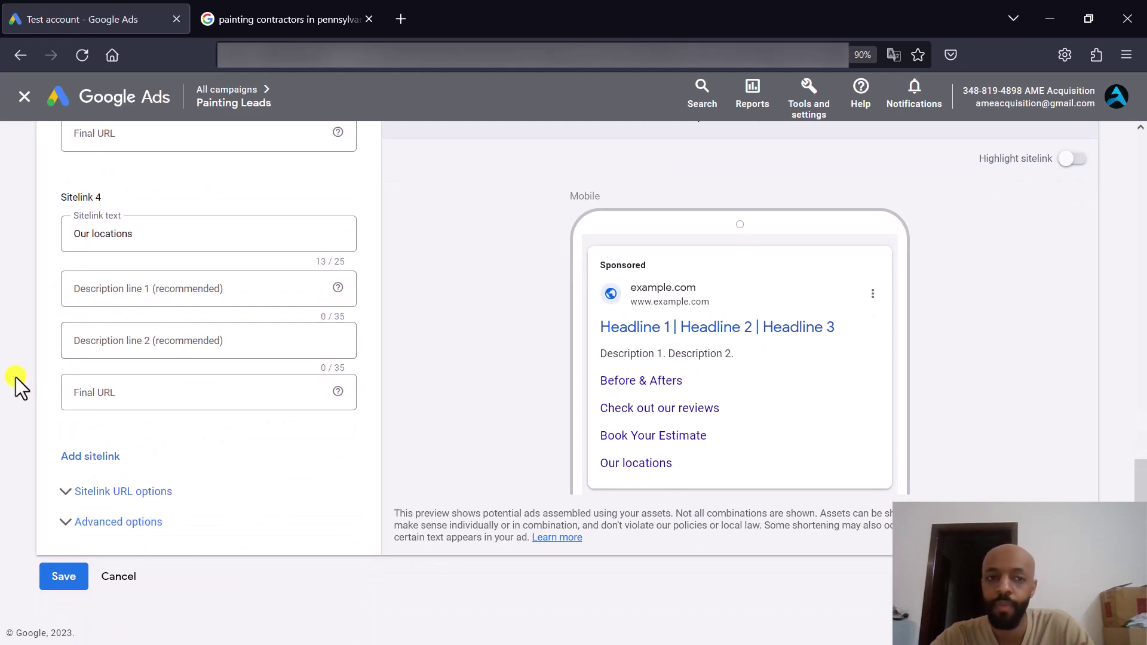
Try to save the four sitelinks to the Painting Leads campaign without final URLs
scroll(16, 377, "up", 3)
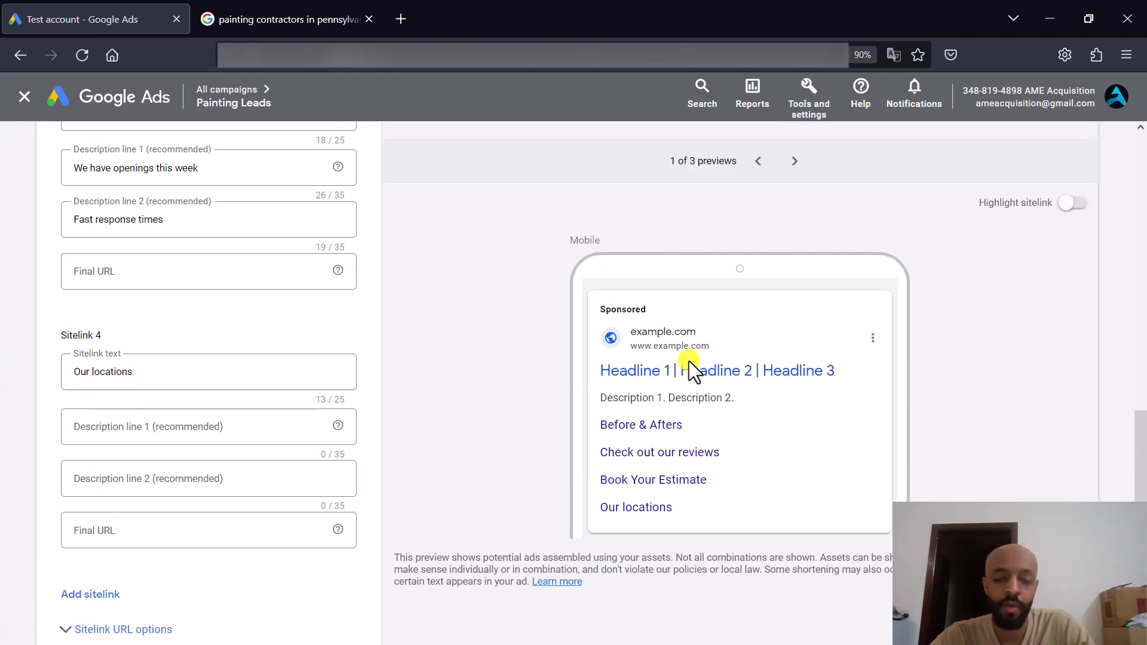
scroll(311, 390, "down", 3)
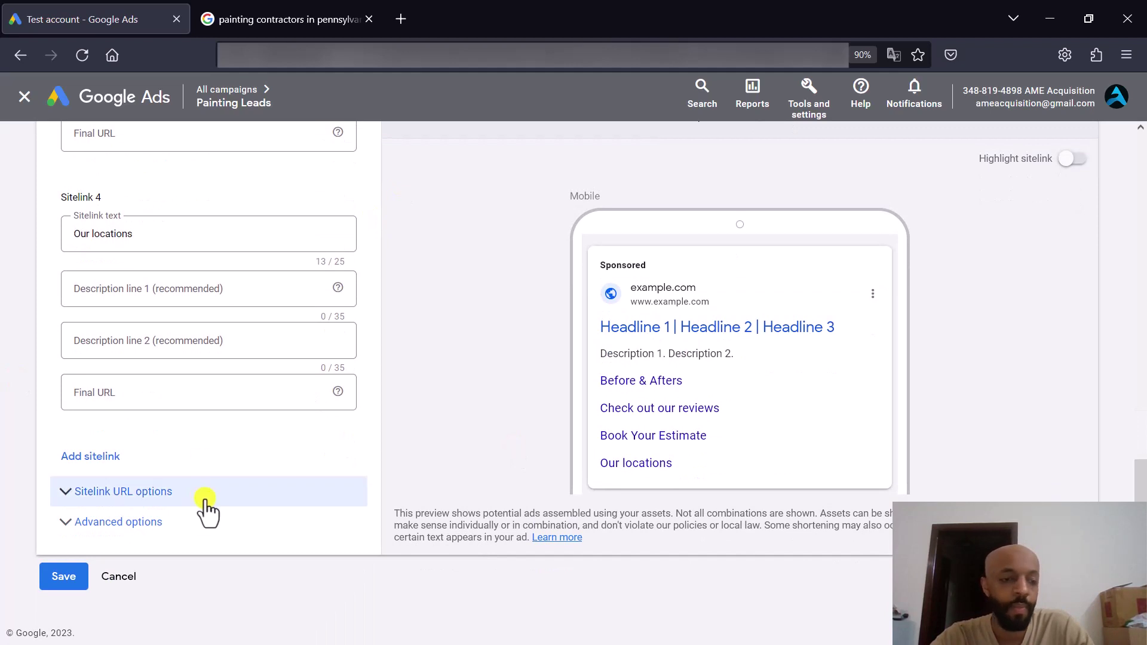
left_click(54, 576)
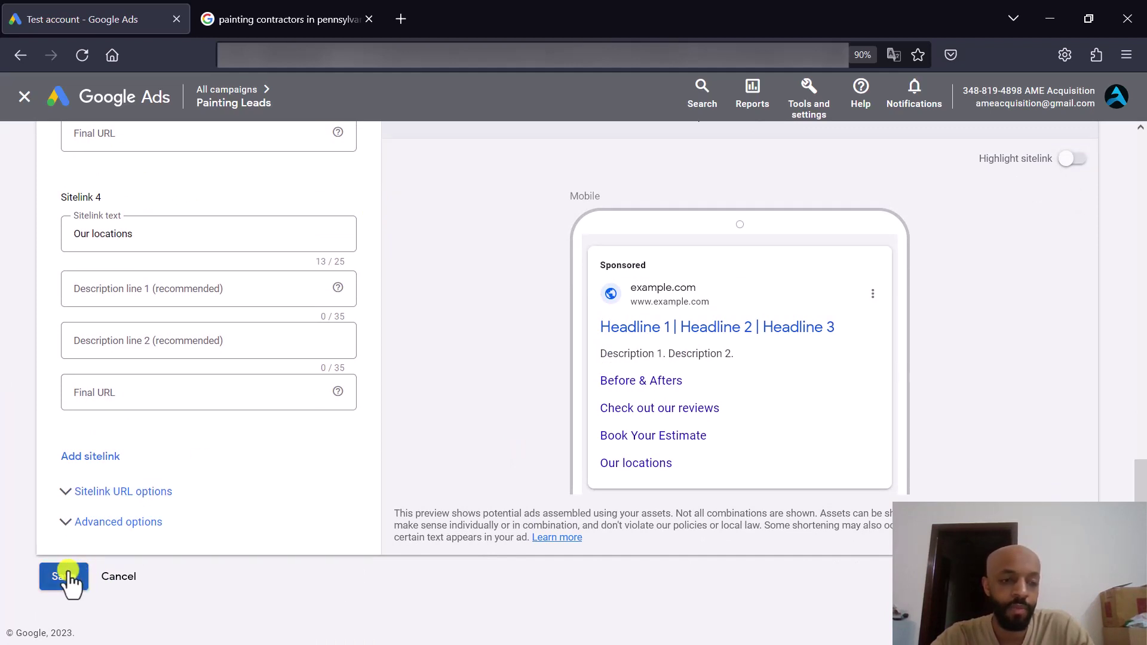
scroll(200, 442, "down", 1)
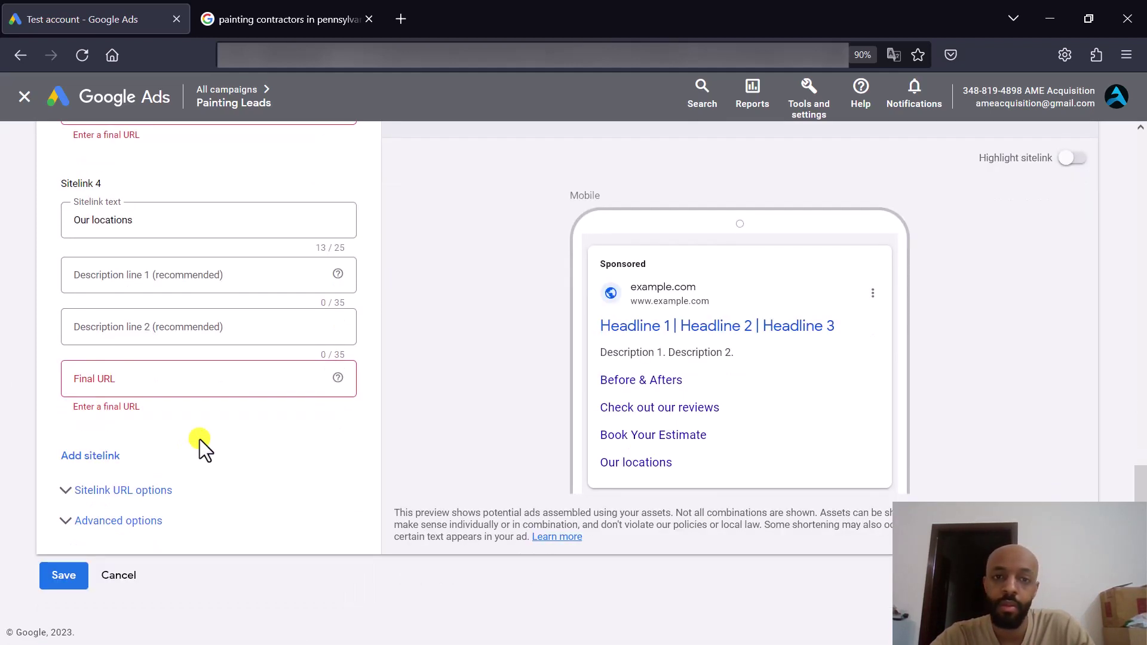
scroll(186, 458, "up", 15)
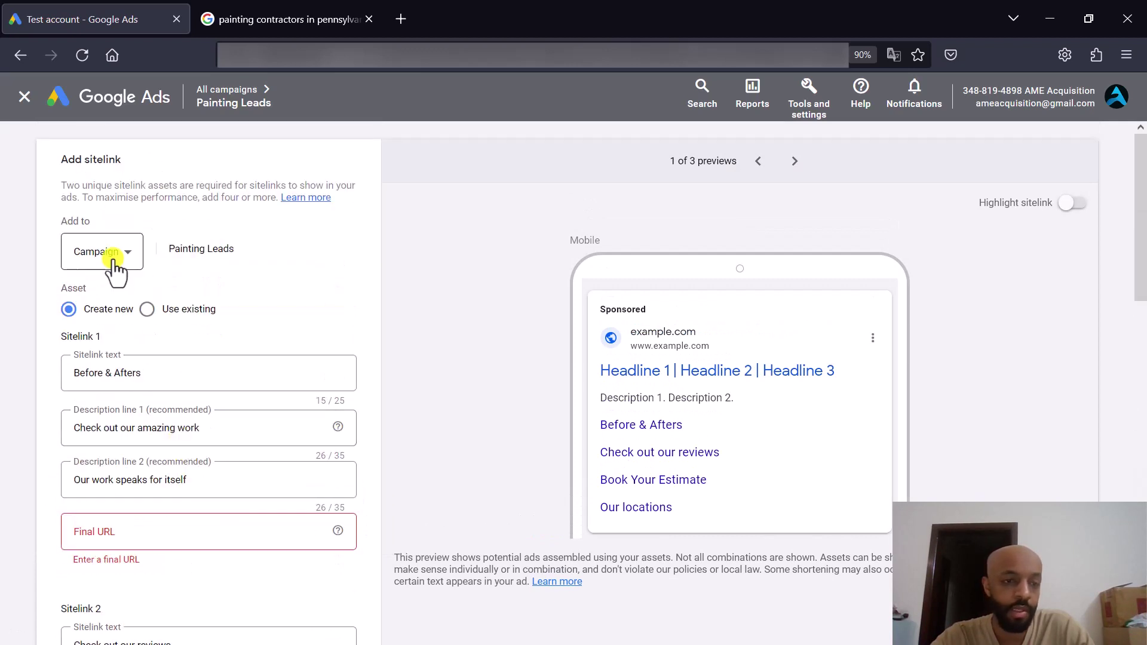
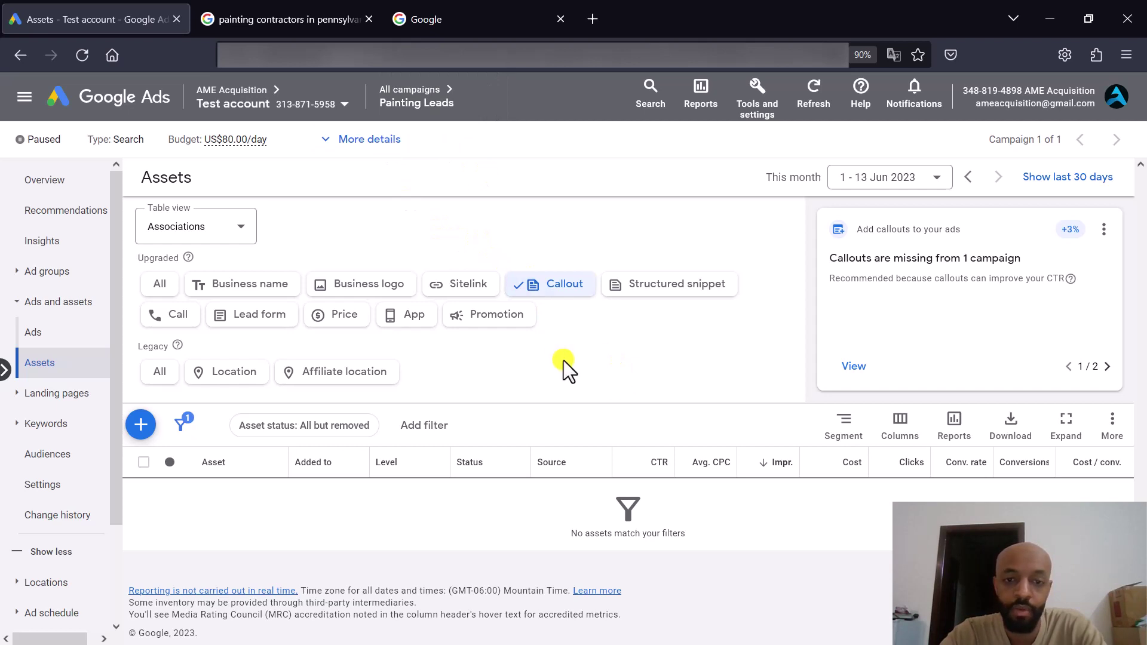
Start a new campaign-level callout asset and set its first callout text to "Financing available"
left_click(141, 425)
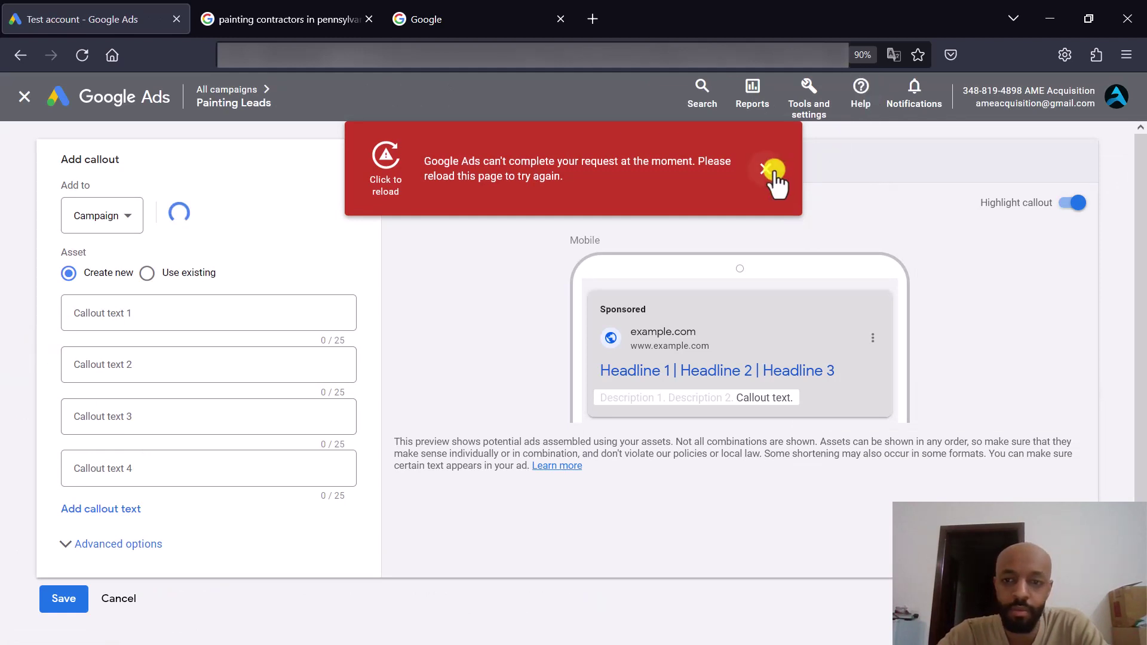
left_click(767, 170)
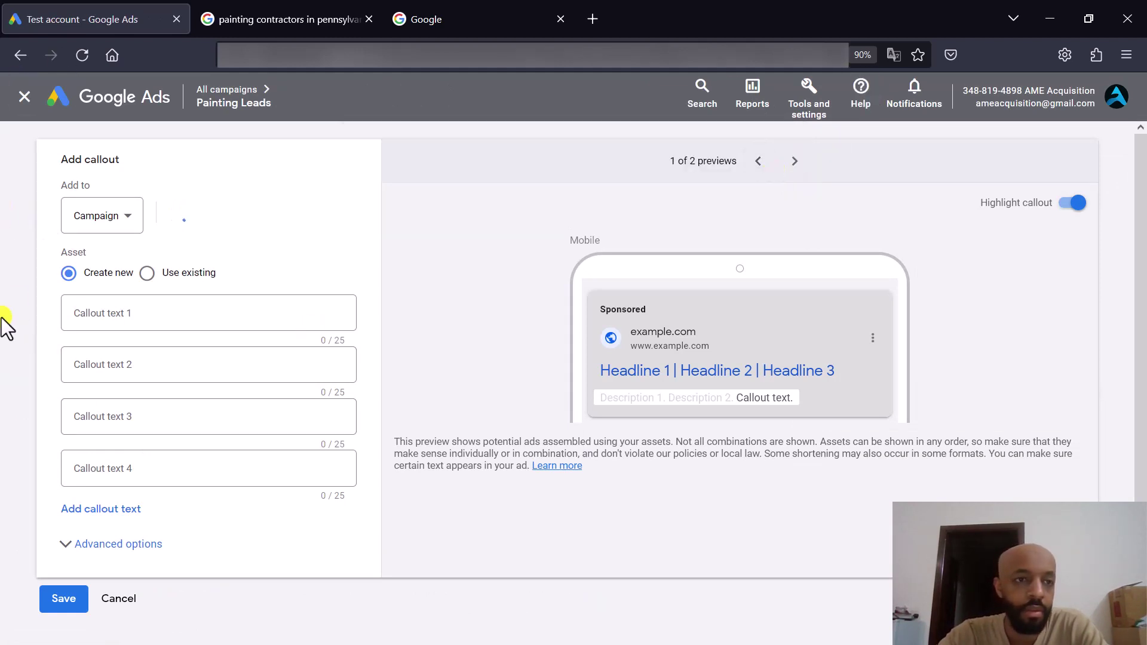
left_click(138, 312)
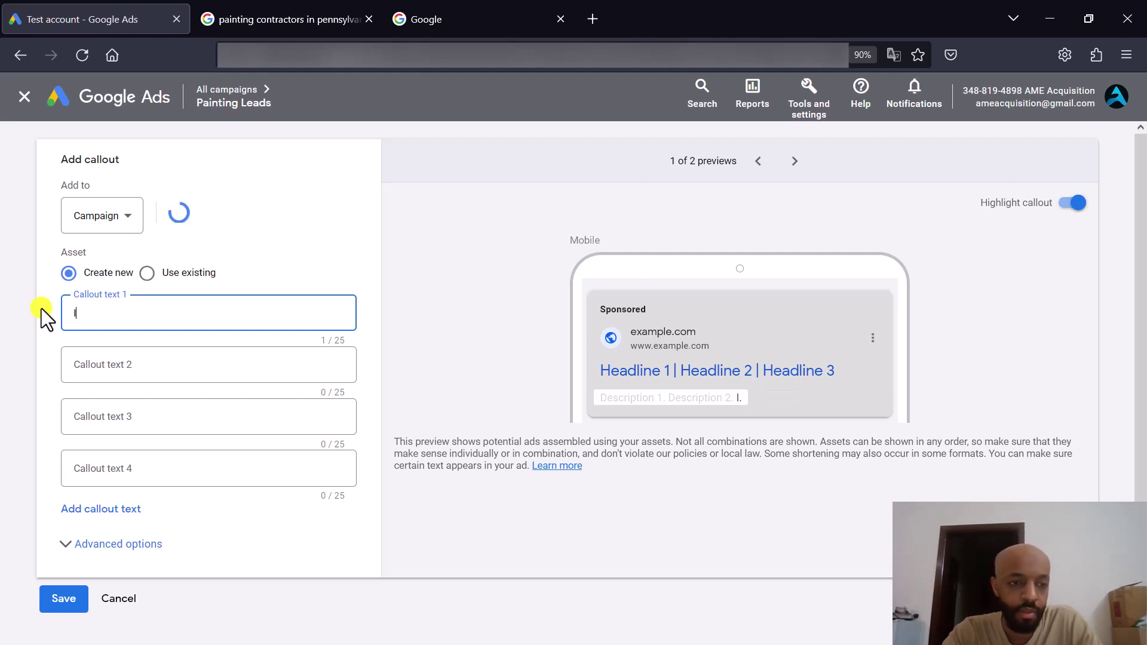
type("Financing available")
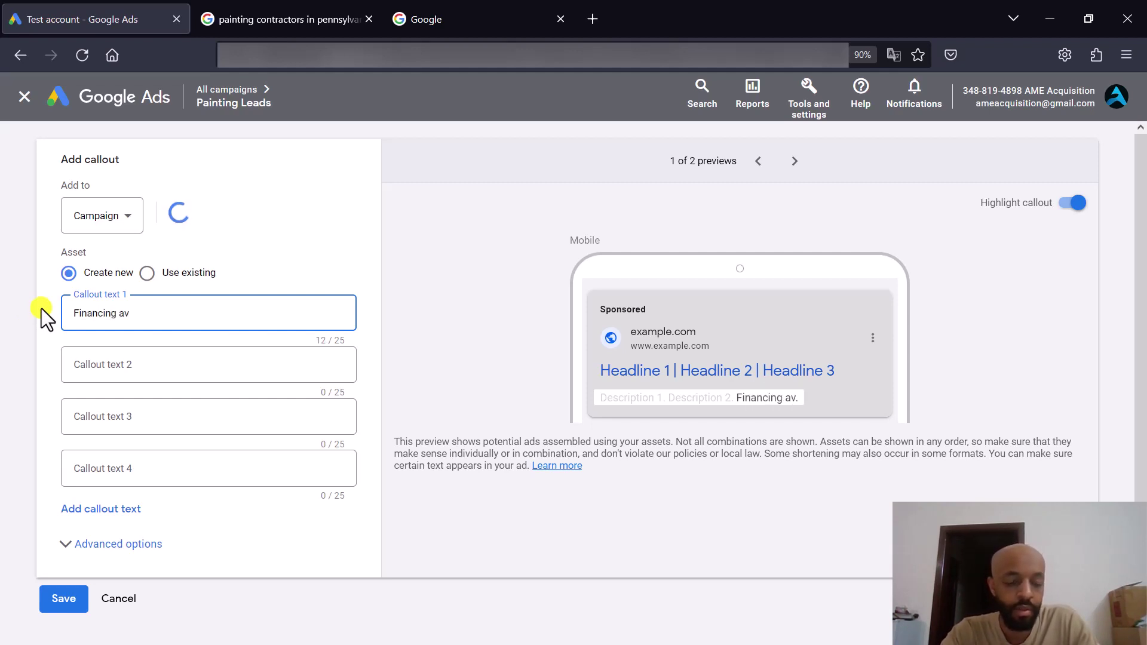
Set callout texts 2 to 4 to "30 years experience", "Licensed & insured" and "Fast response time"
left_click(118, 367)
type("30")
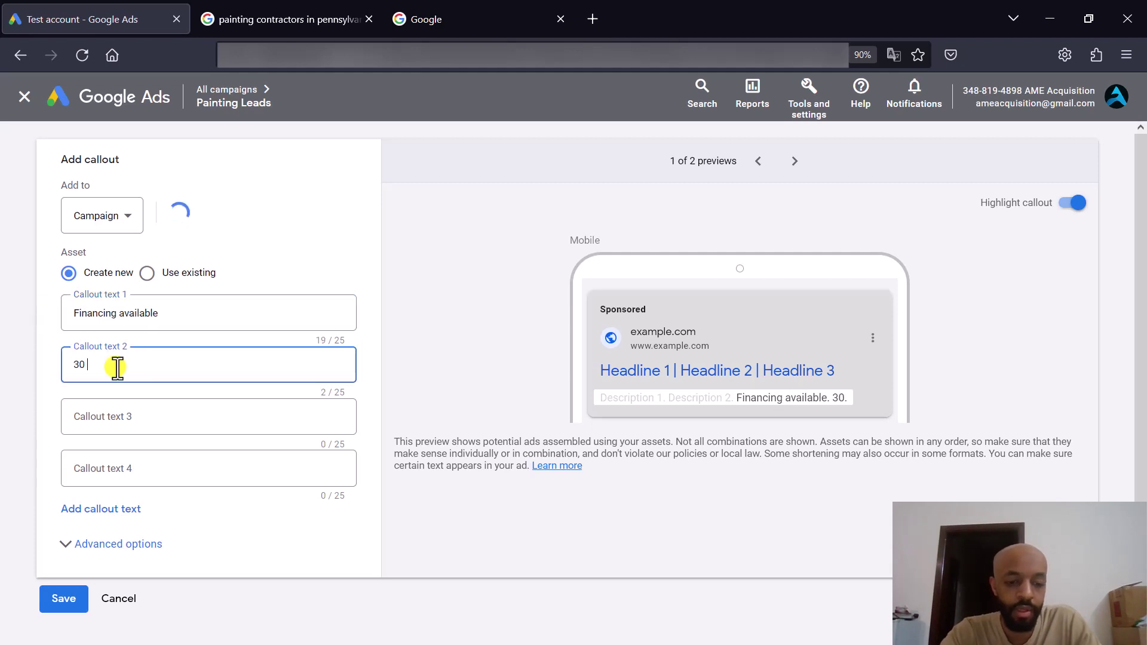
type(" years")
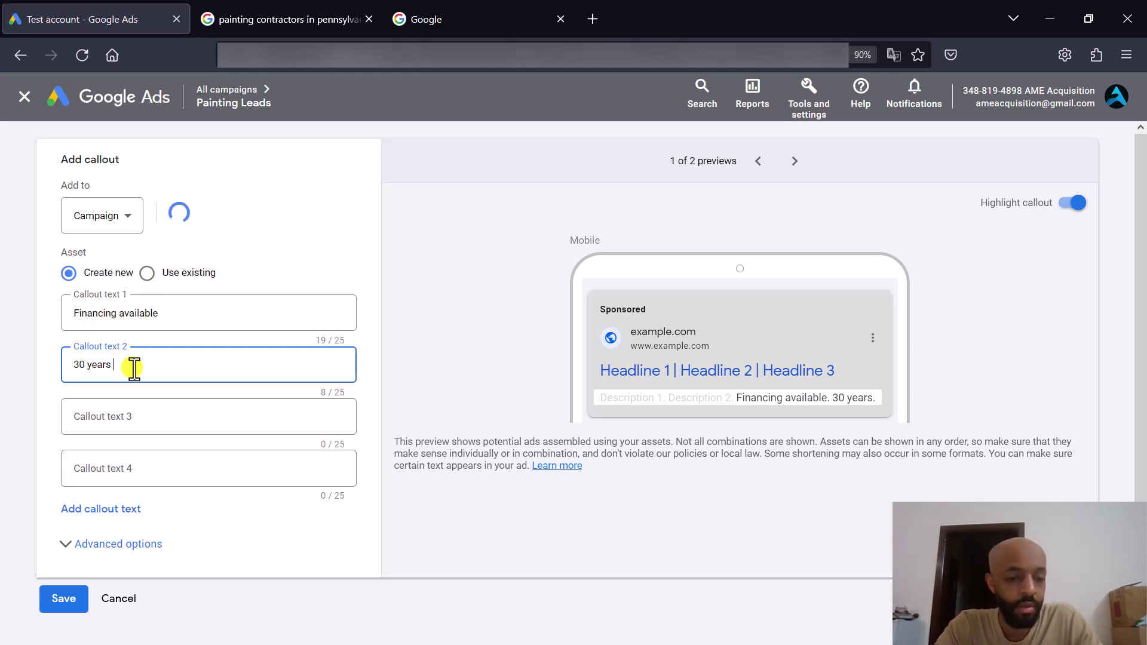
type("experience")
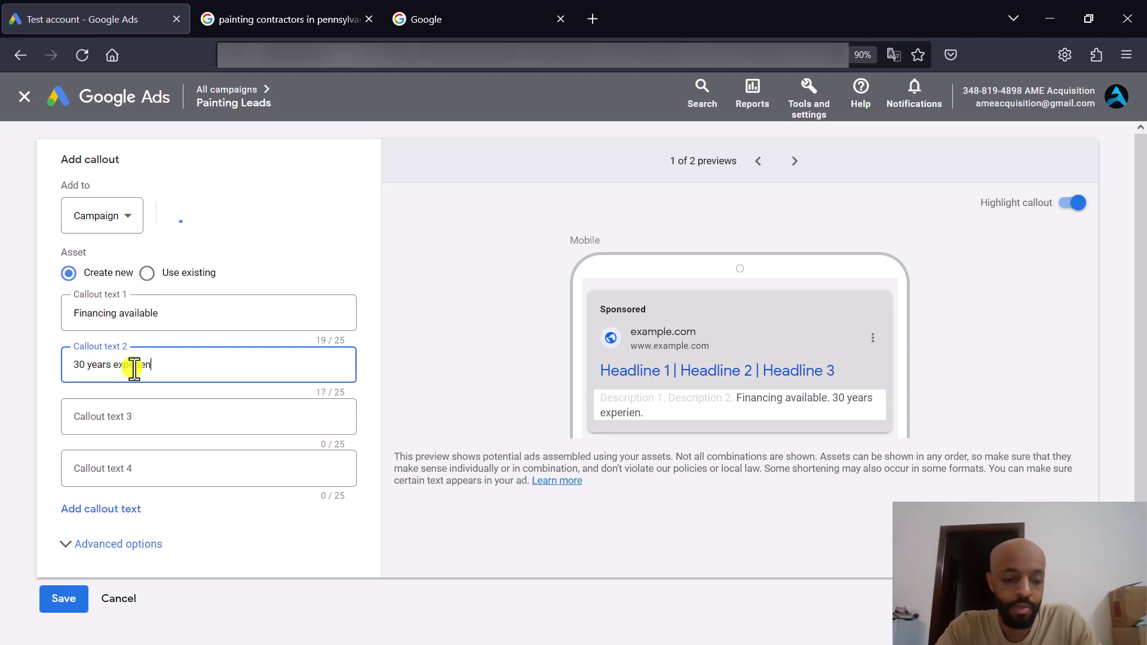
left_click(131, 415)
type("Licensed & insured")
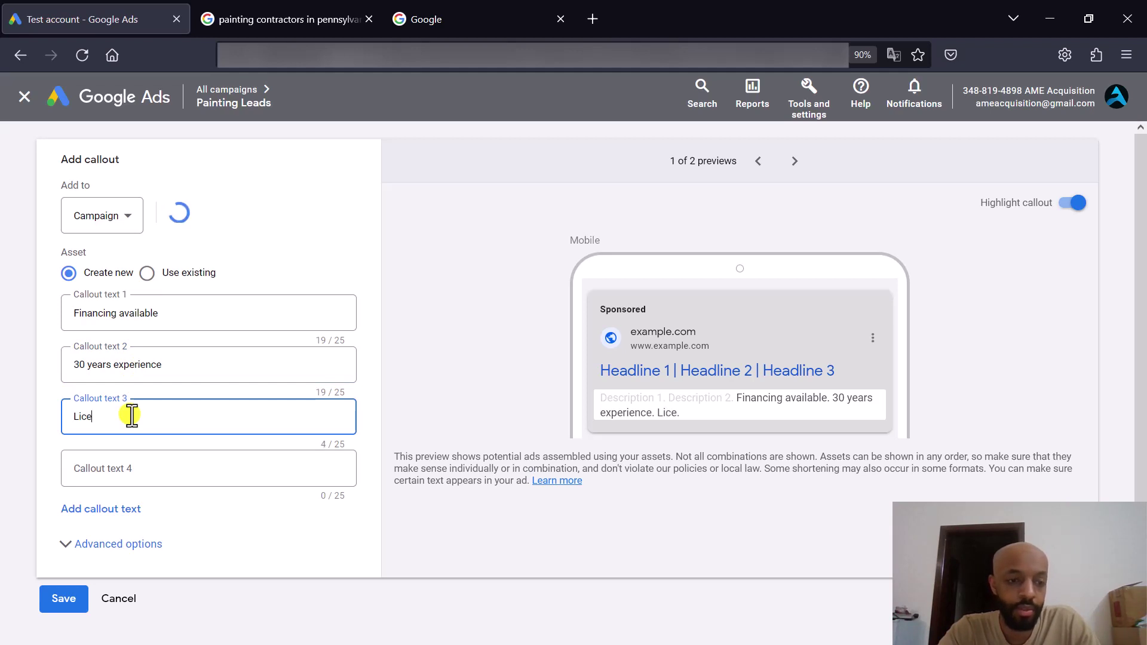
left_click(118, 449)
type("Fast res")
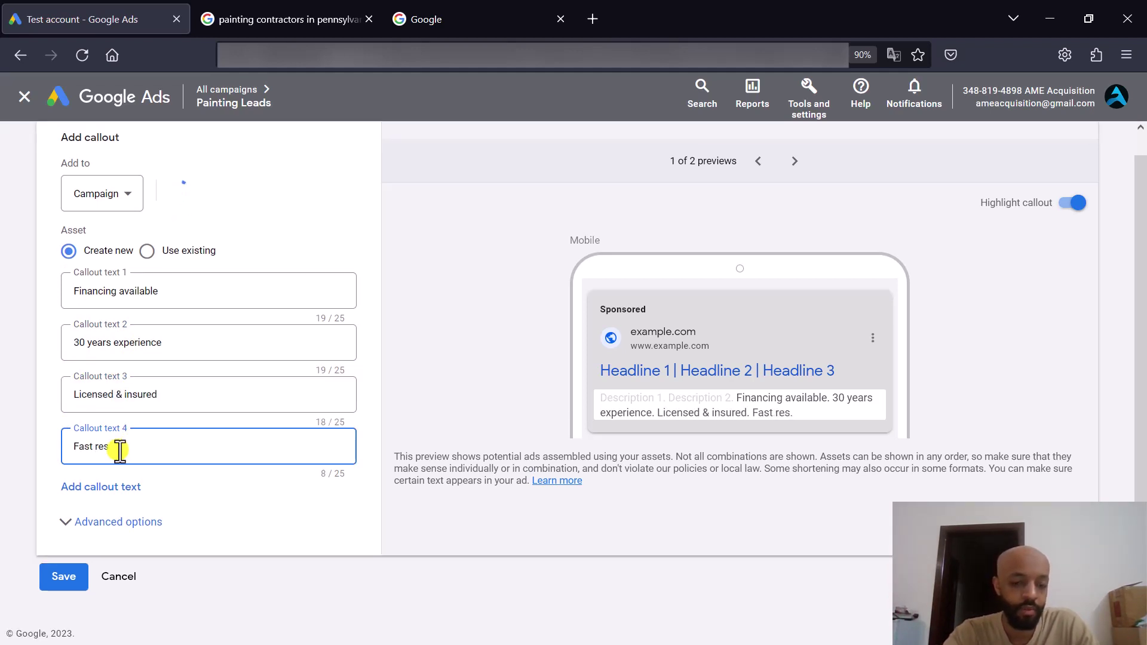
type("ponse time")
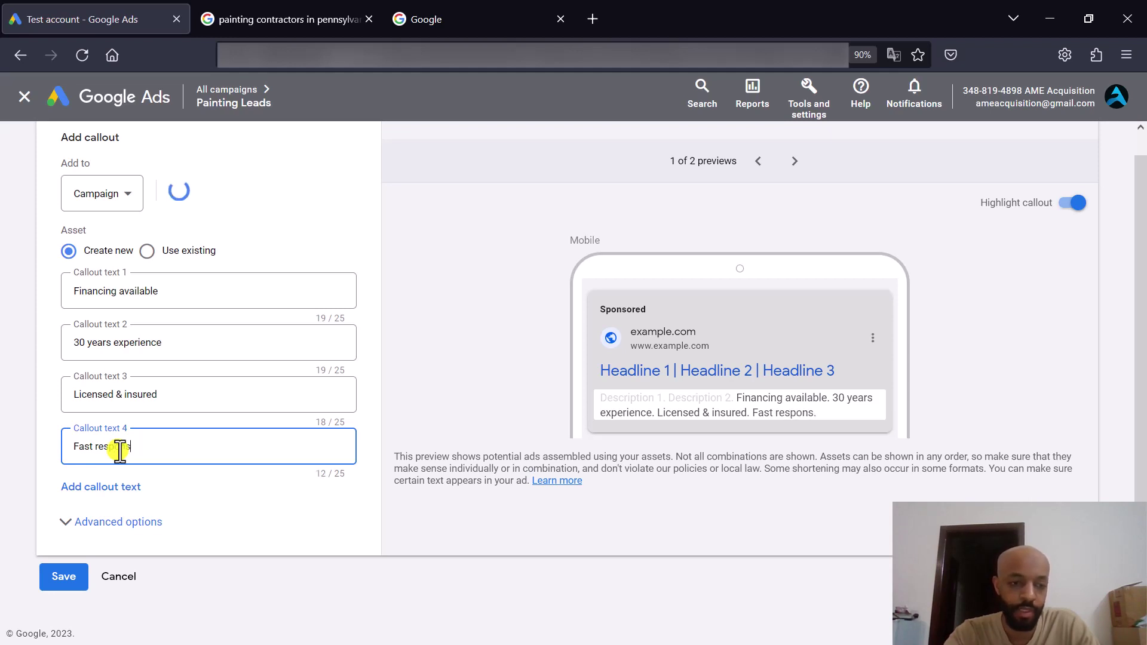
Add six more empty callout text fields, up to Callout text 10
left_click(122, 486)
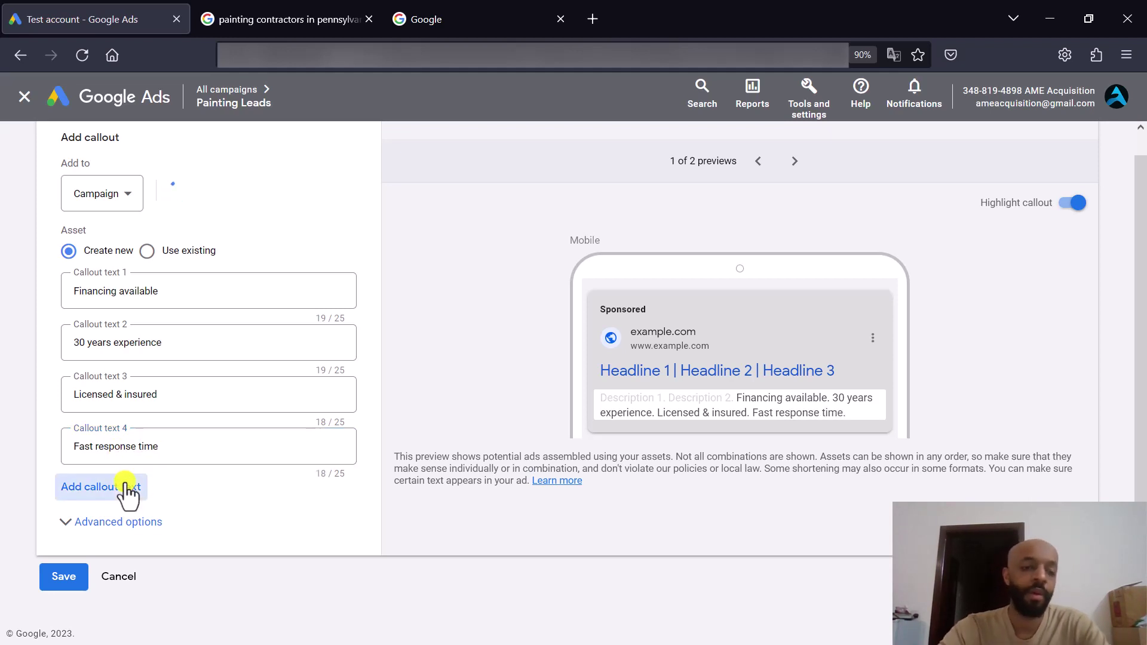
scroll(9, 436, "down", 1)
left_click(99, 487)
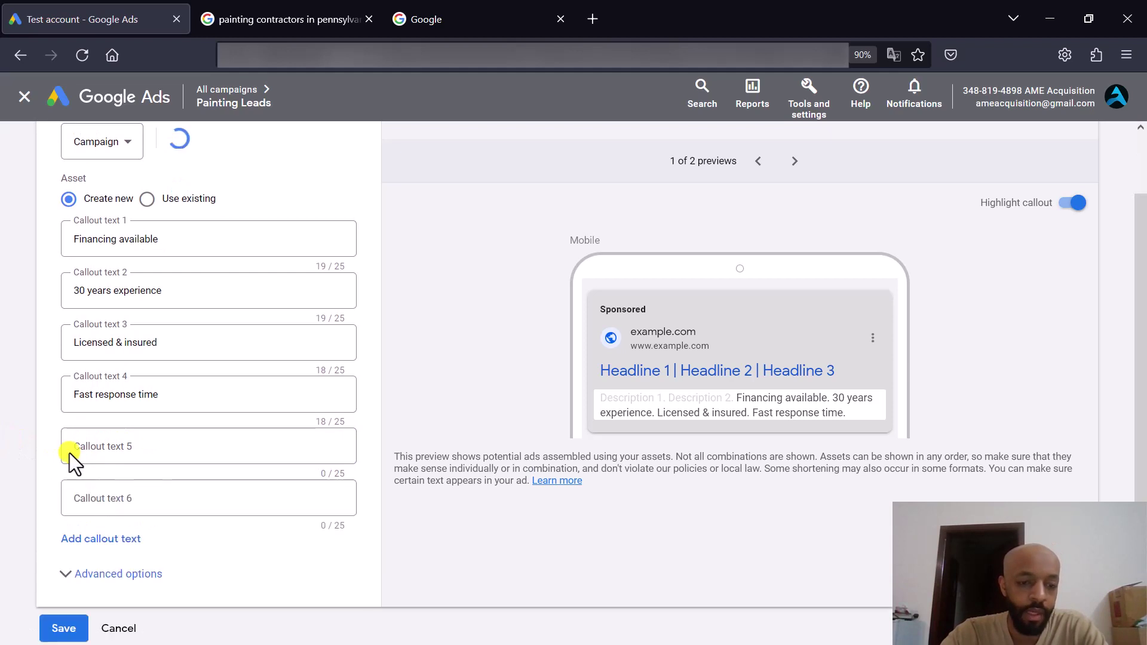
scroll(56, 439, "down", 1)
left_click(88, 487)
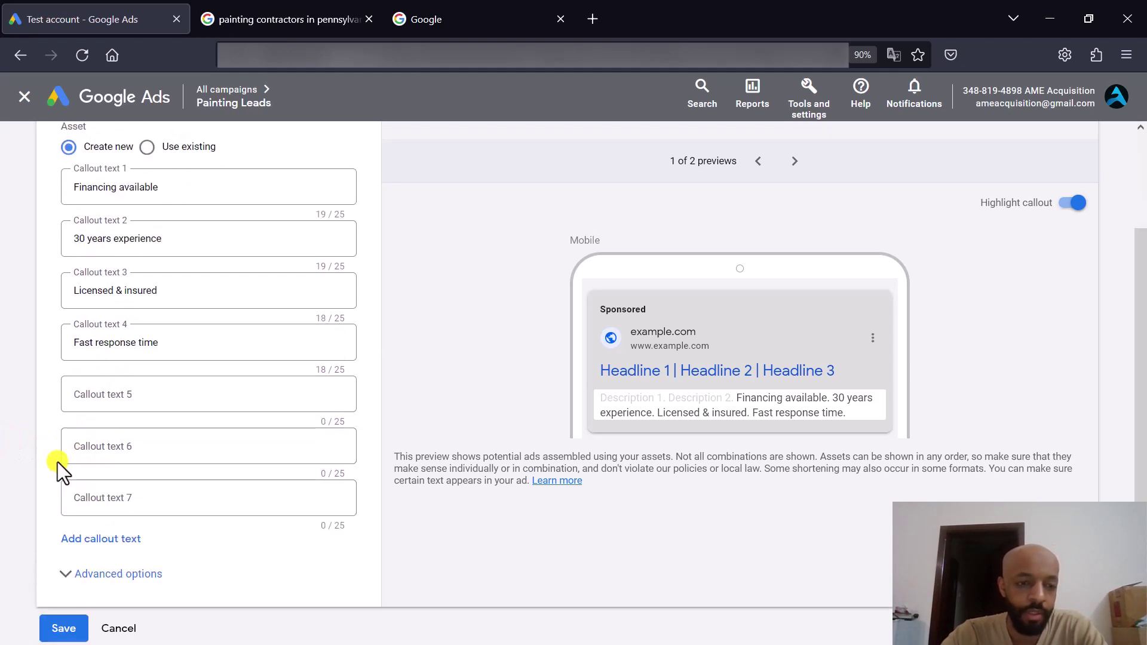
scroll(59, 461, "down", 1)
left_click(102, 485)
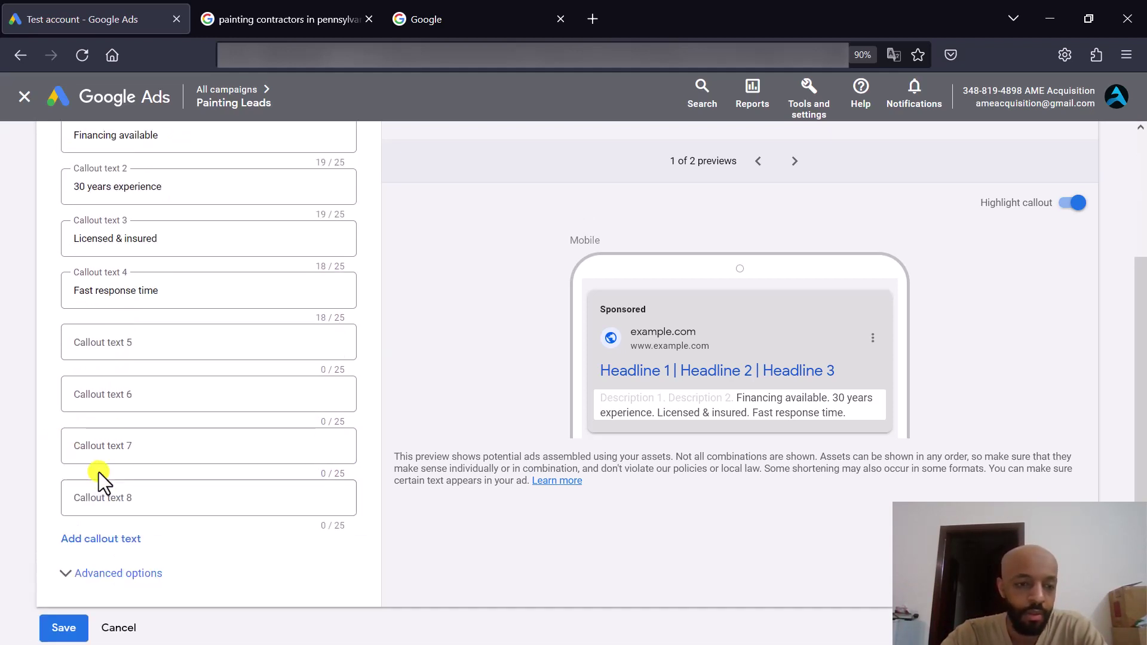
scroll(99, 472, "down", 2)
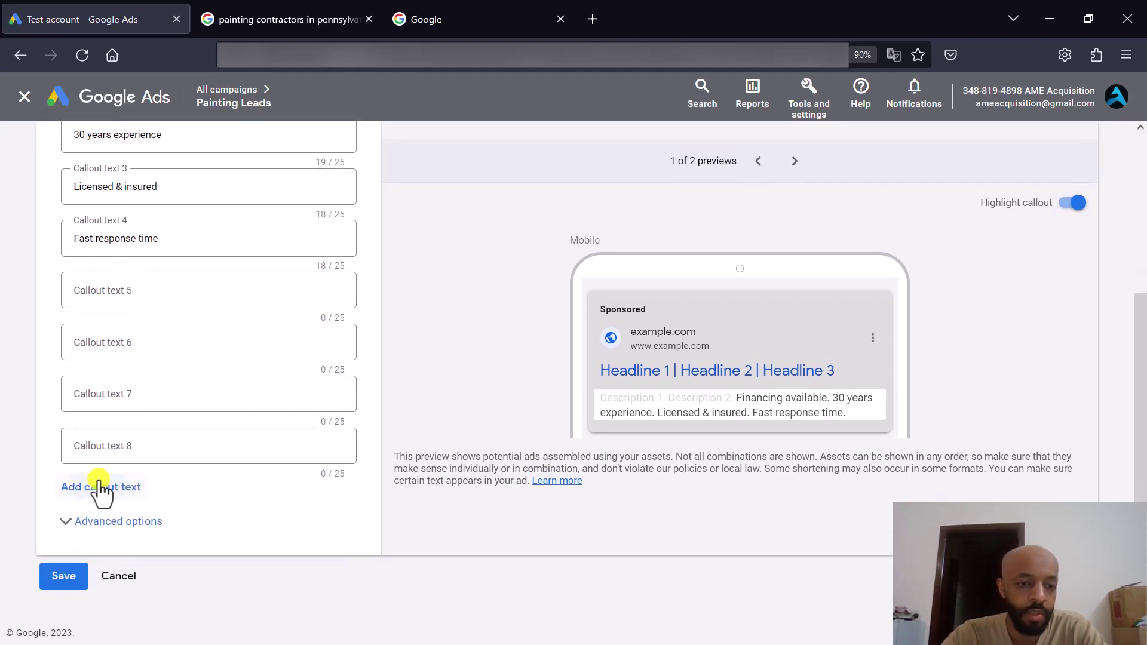
left_click(98, 485)
scroll(71, 428, "down", 1)
left_click(95, 487)
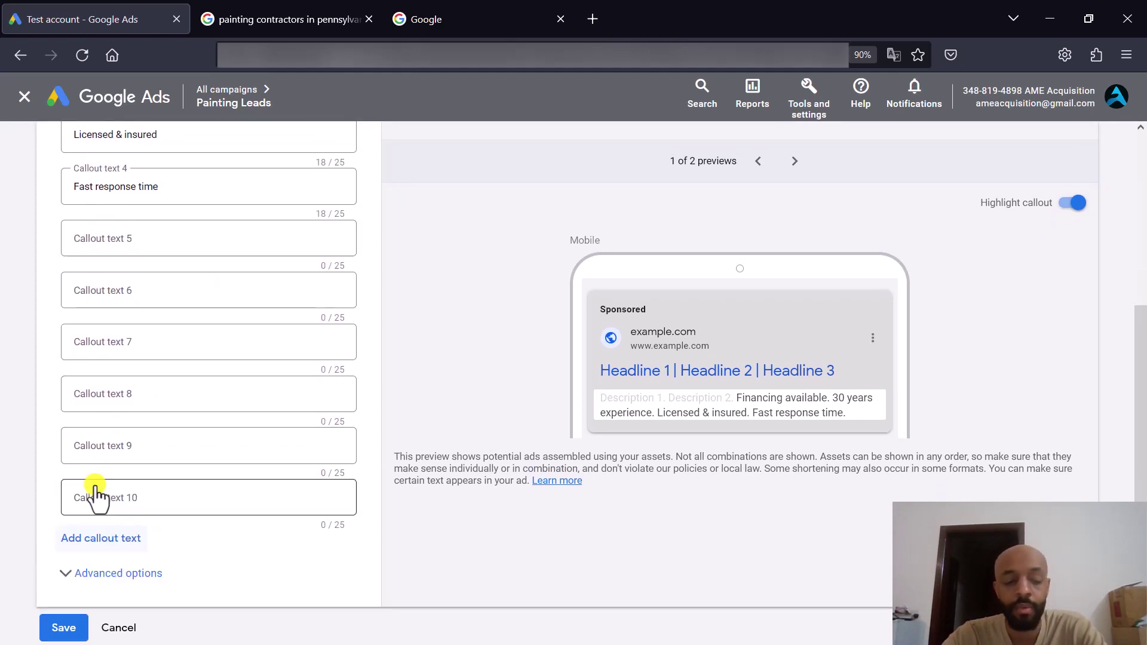
scroll(43, 450, "down", 1)
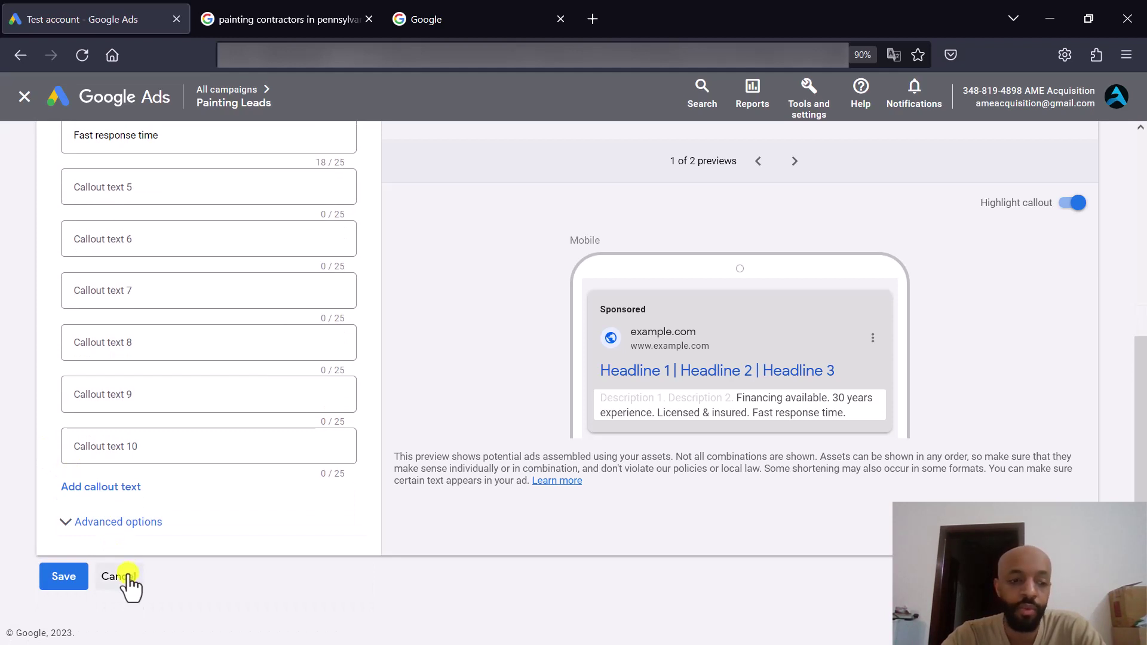
Review the callout texts and discard the new callout asset without saving it
scroll(166, 489, "up", 3)
scroll(166, 490, "down", 2)
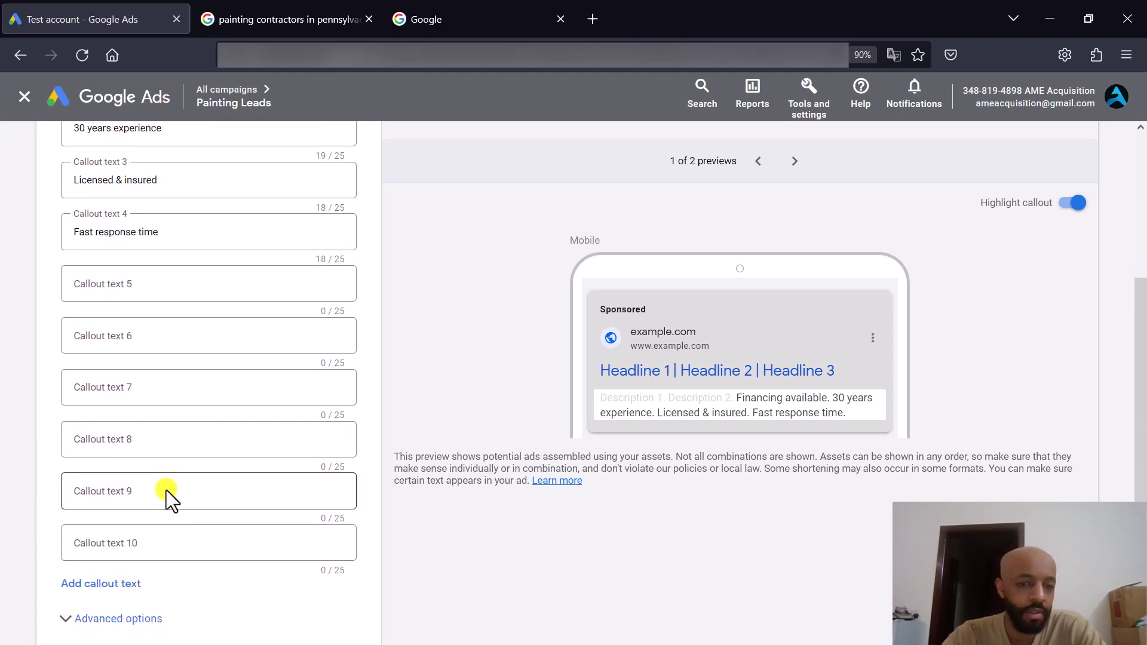
scroll(166, 490, "down", 1)
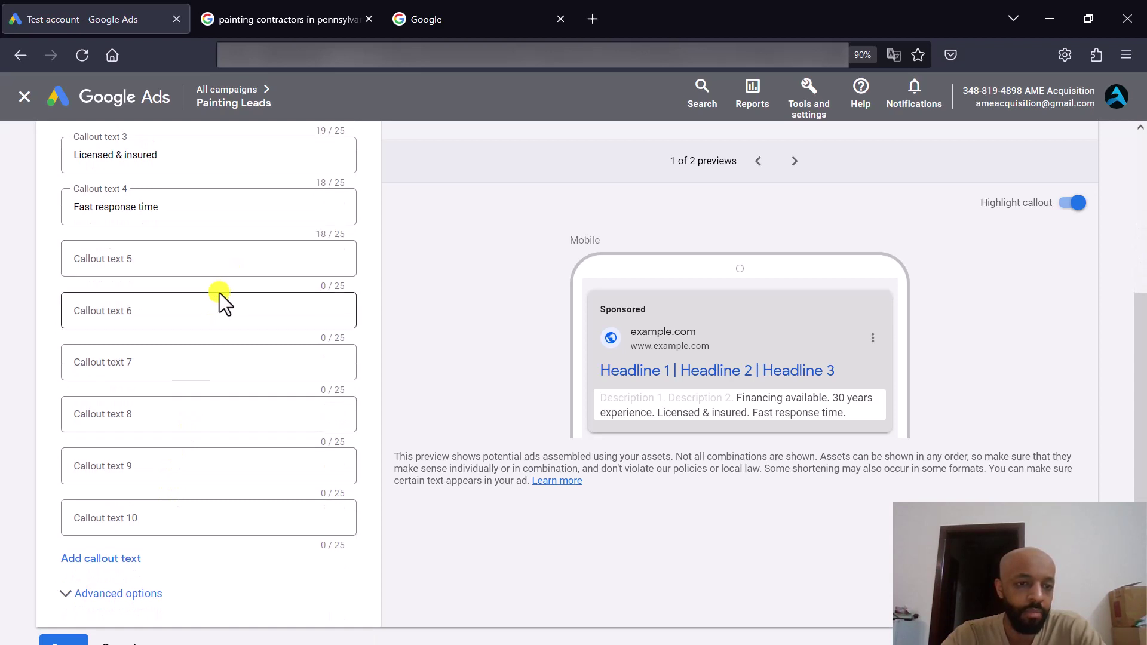
scroll(201, 307, "up", 3)
scroll(200, 307, "down", 2)
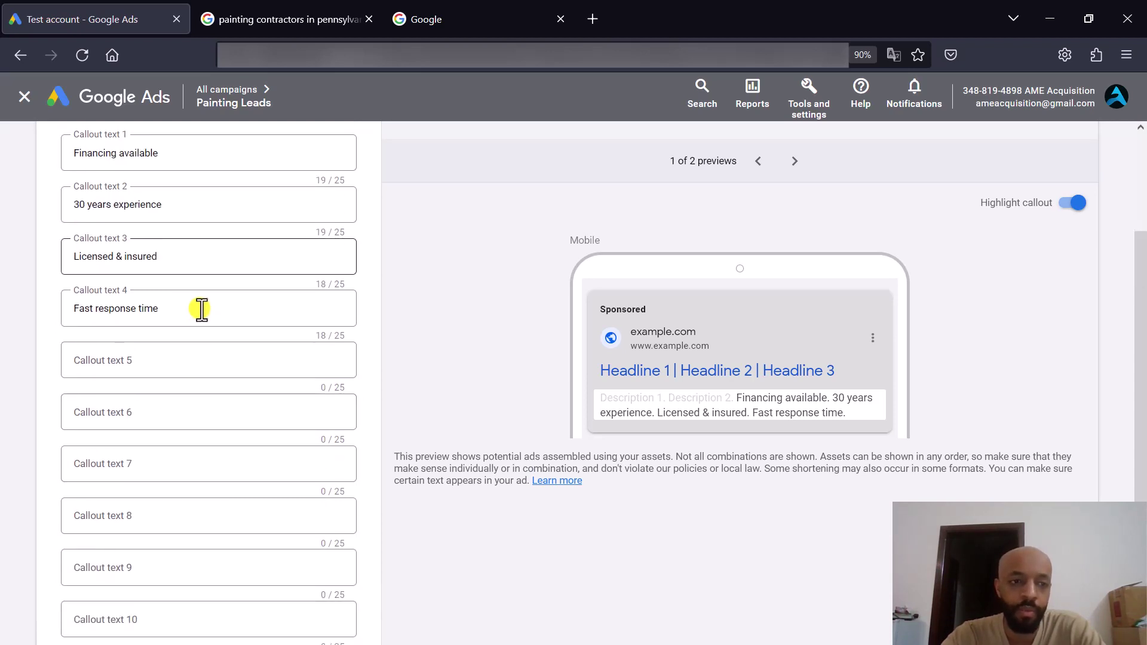
scroll(185, 307, "down", 2)
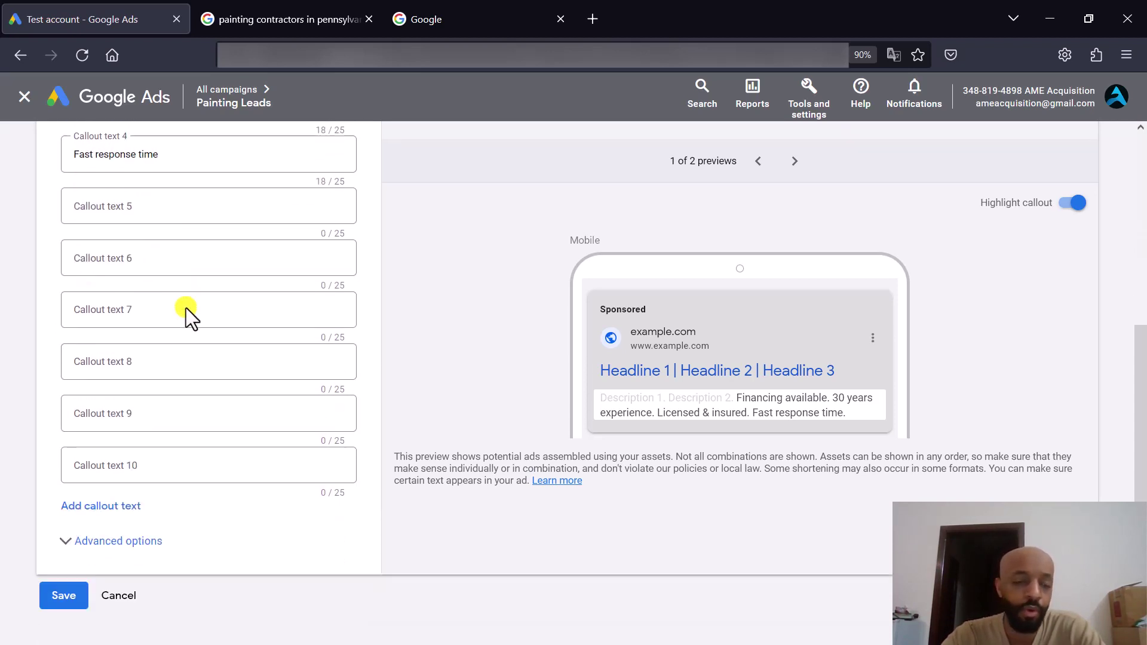
left_click(117, 576)
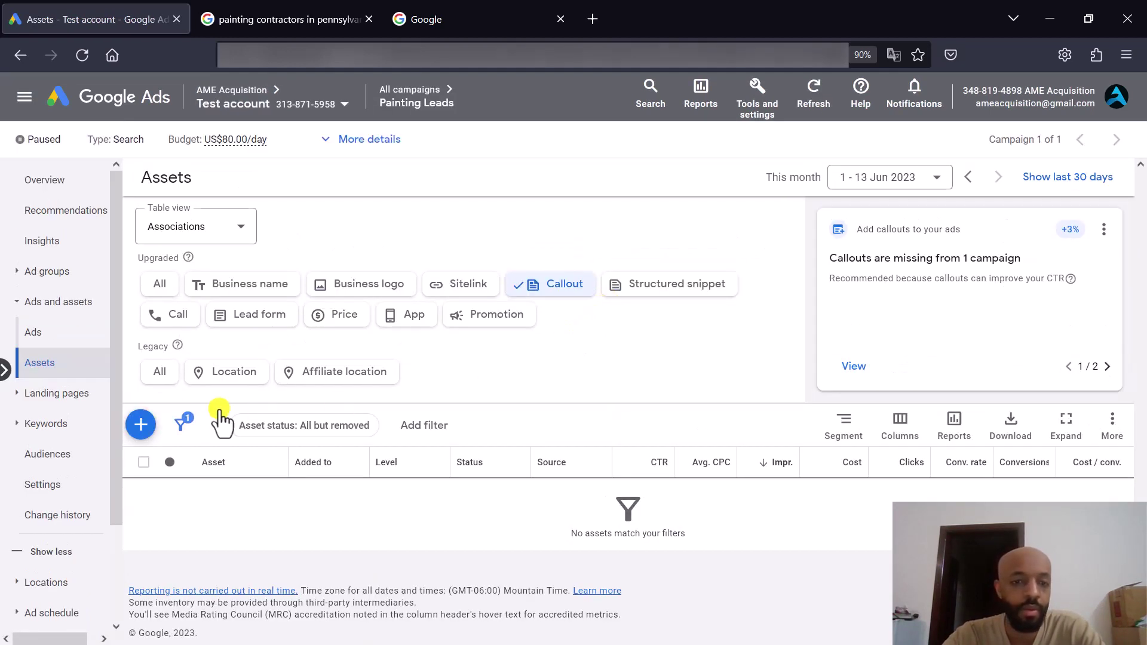
Start a new structured snippet asset for the Painting Leads campaign with the English header "Service catalog"
left_click(640, 289)
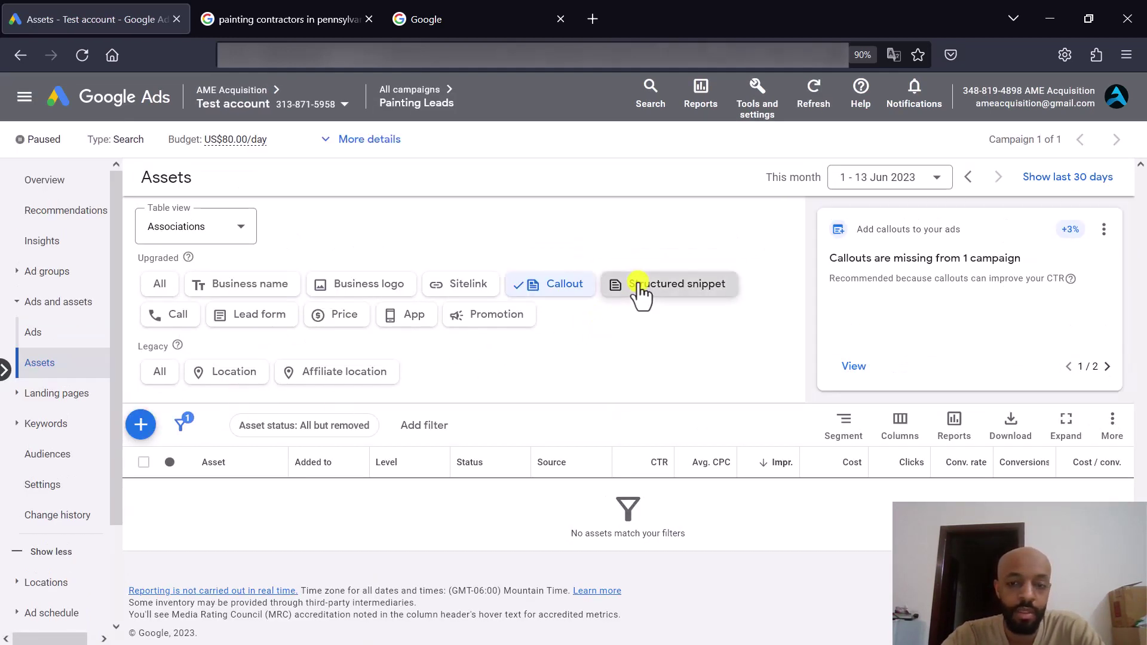
left_click(141, 425)
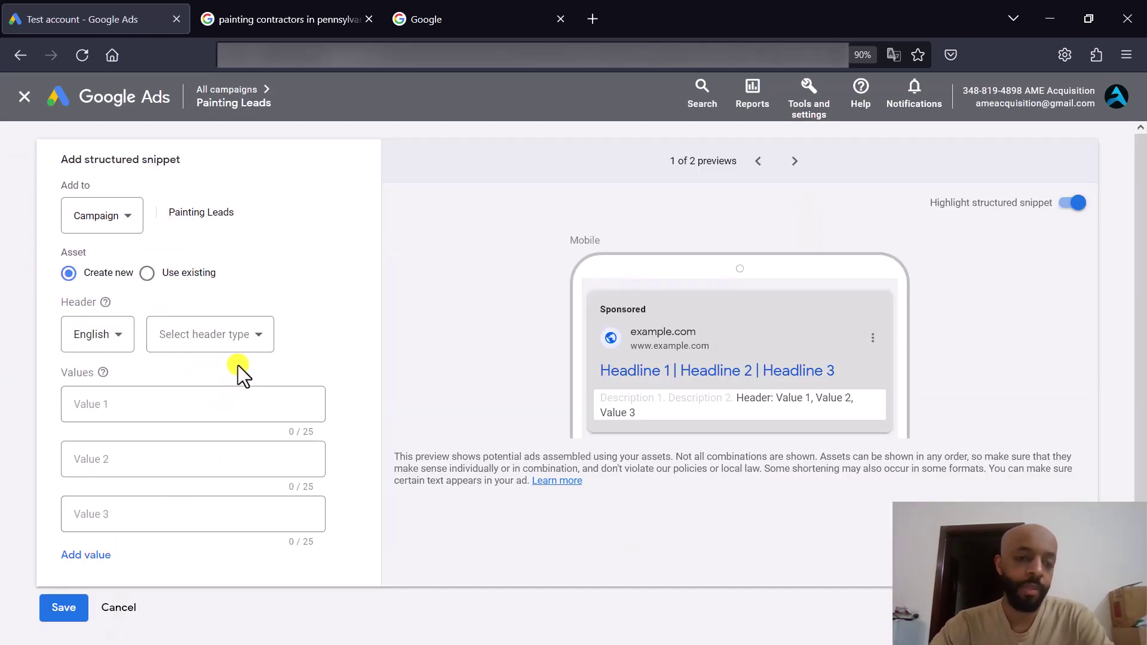
left_click(243, 341)
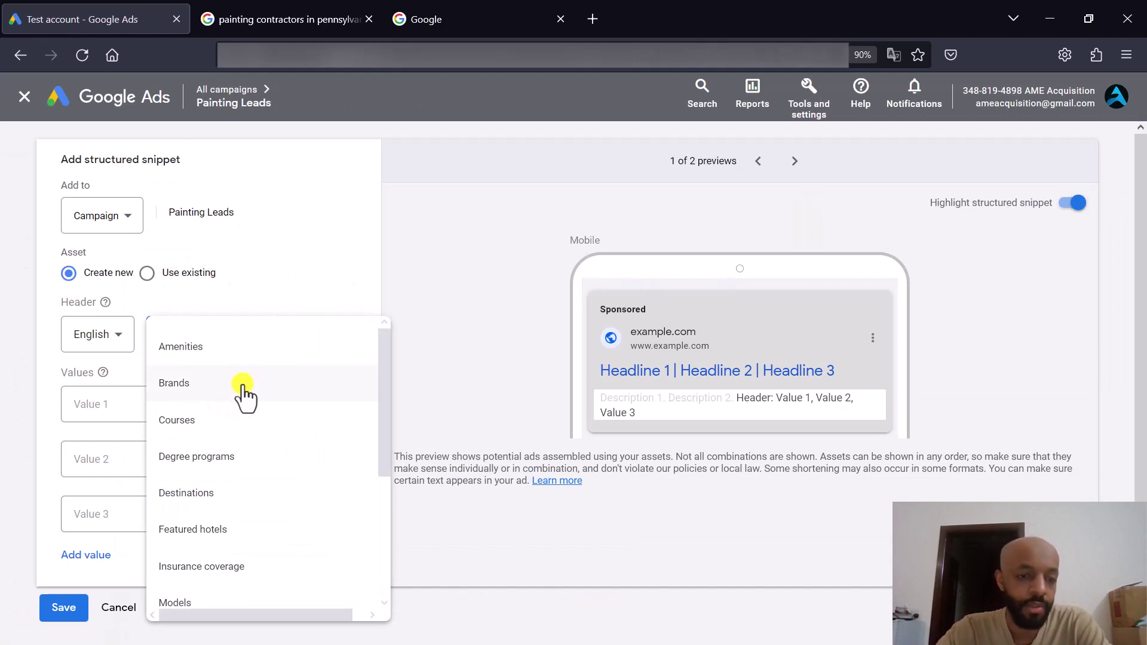
scroll(243, 391, "down", 3)
scroll(244, 391, "down", 1)
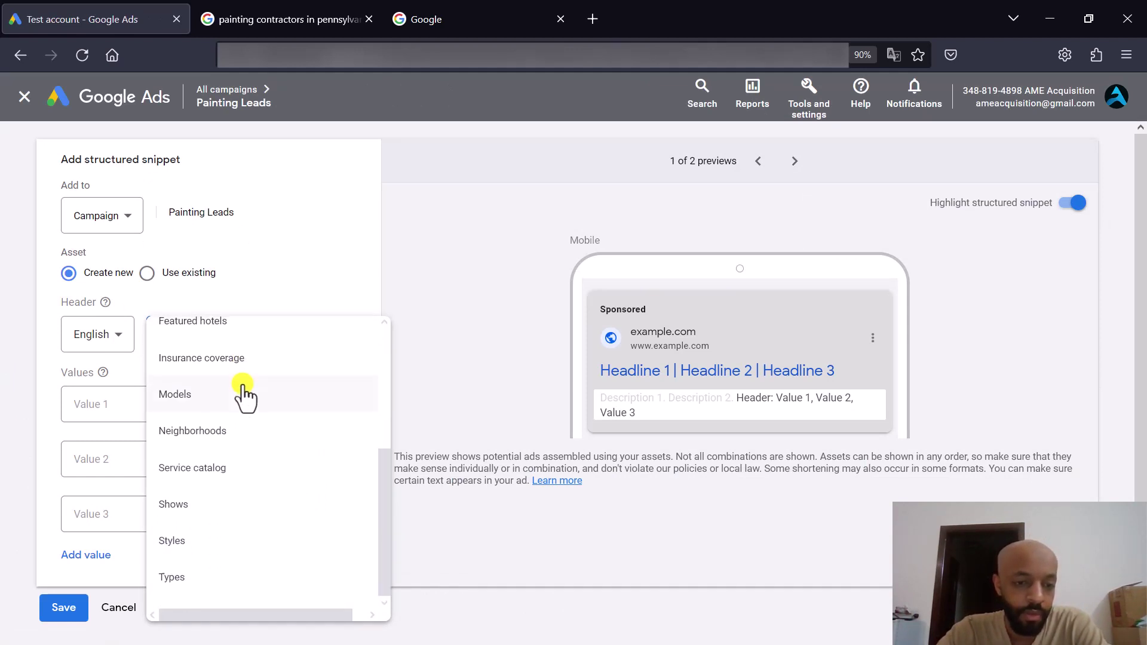
left_click(206, 469)
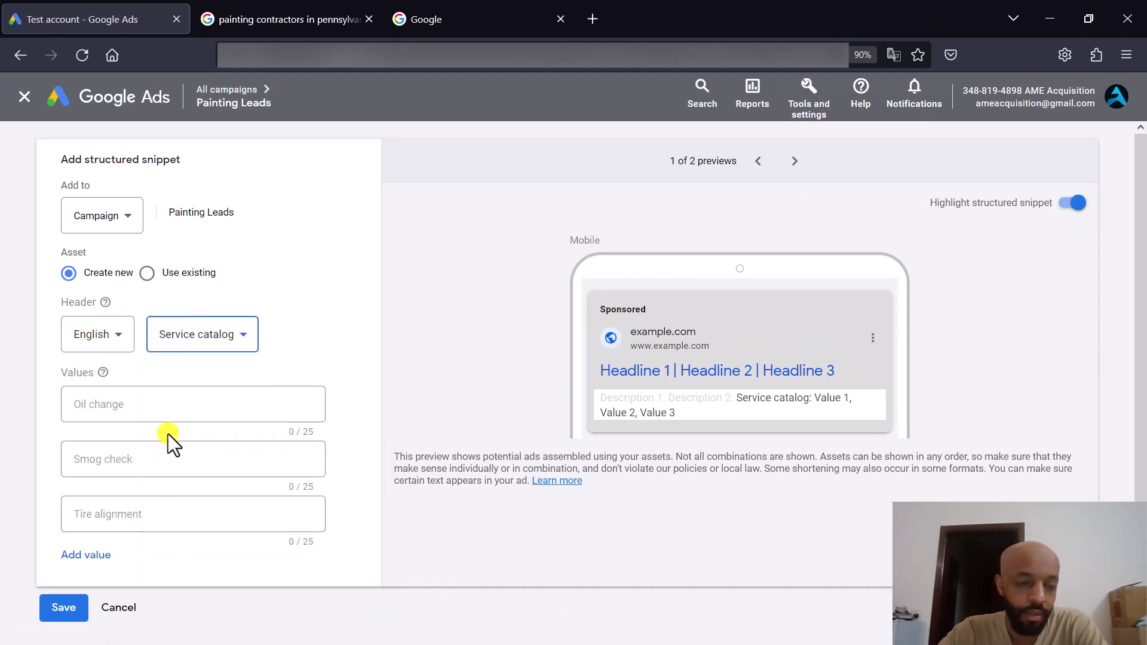
Set the structured snippet's first two values to "Interior" and "Exterior"
left_click(129, 405)
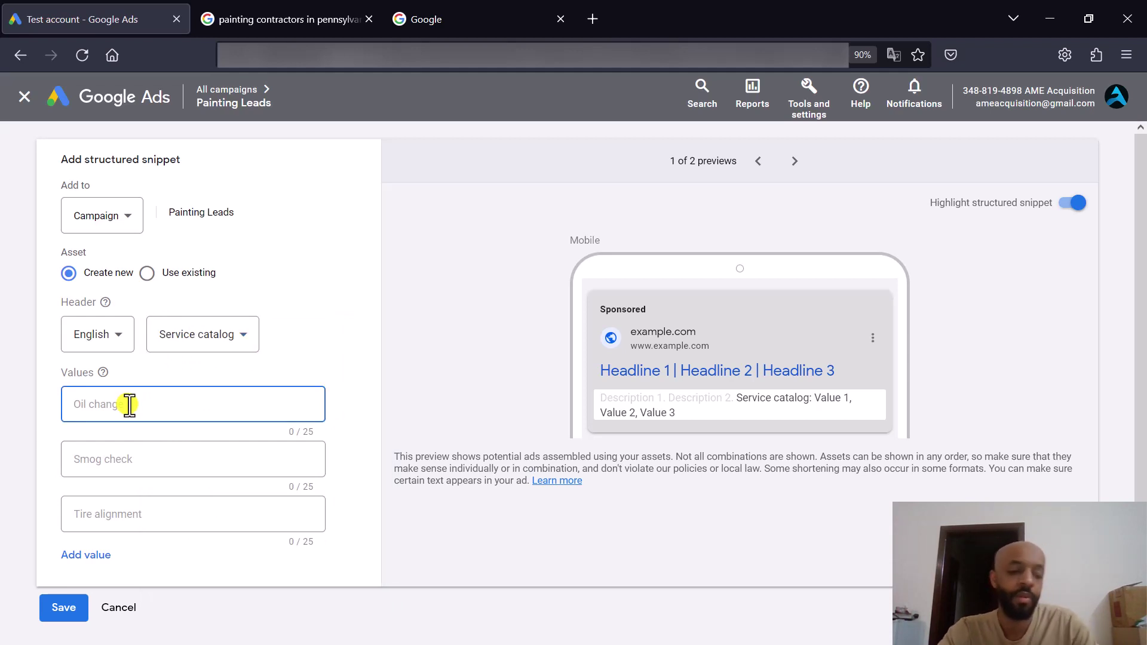
type("Ing")
key("BackSpace")
key("BackSpace")
key("BackSpace")
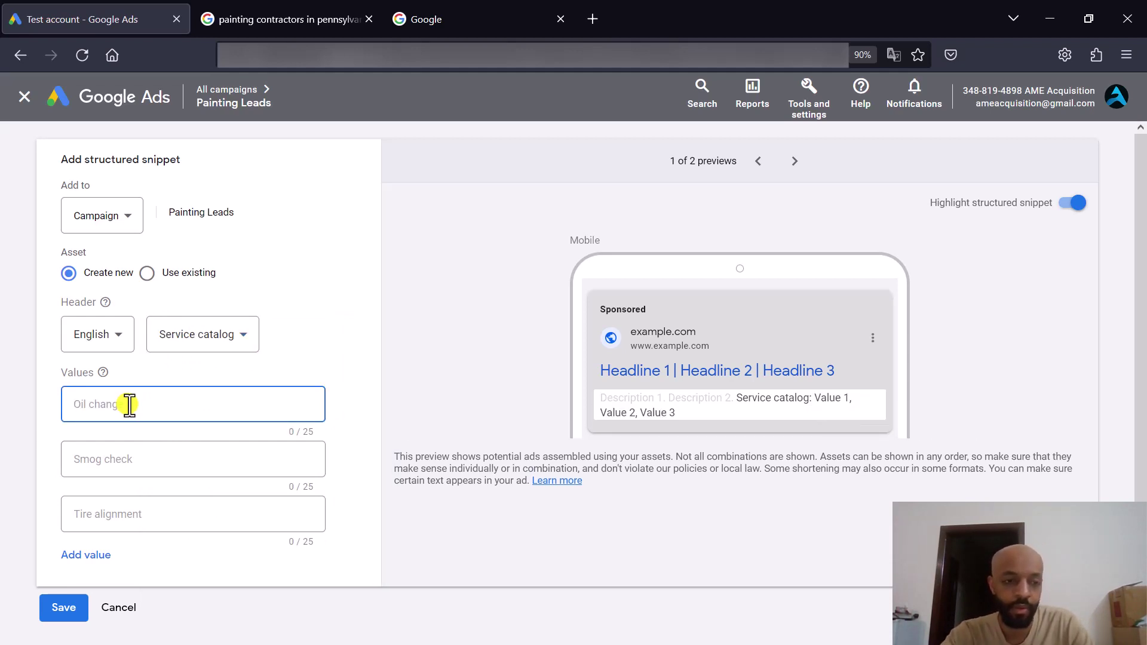
type("Interior")
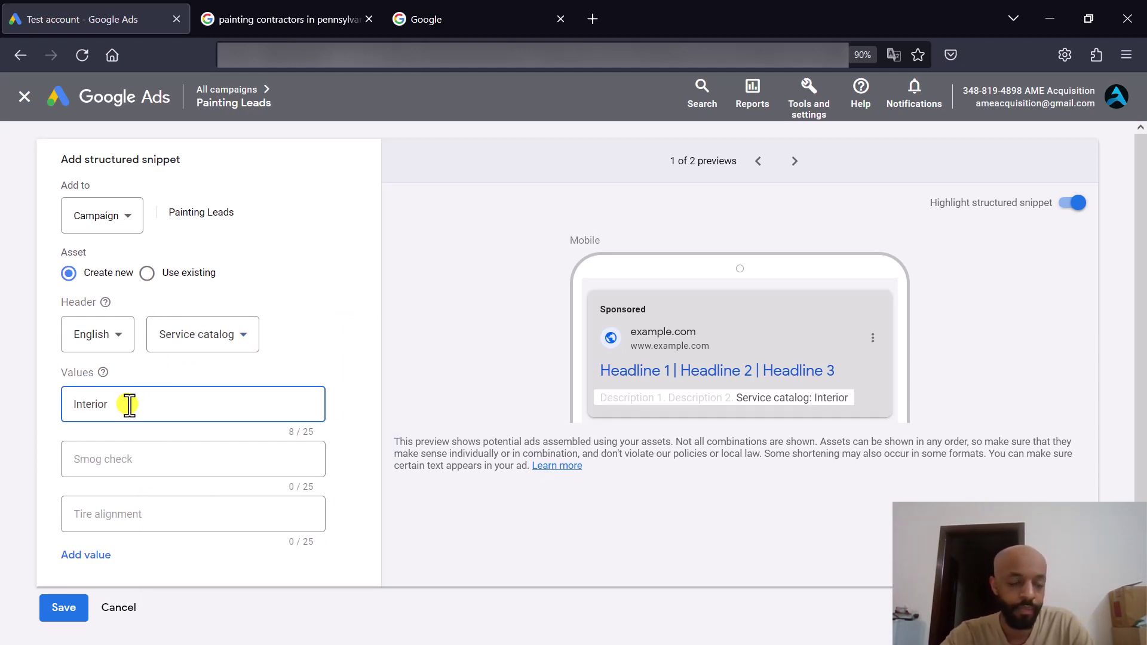
left_click(124, 451)
type("Exterior")
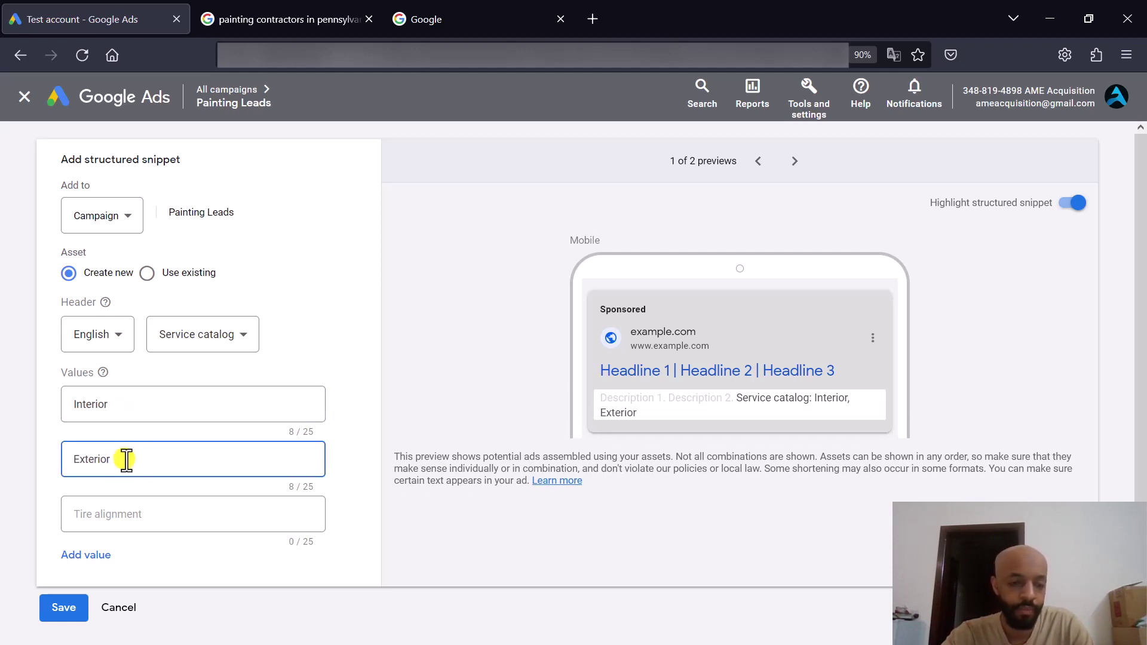
Set the snippet's third value to "Cabinets" and add a fourth value, "Commercial"
left_click(124, 512)
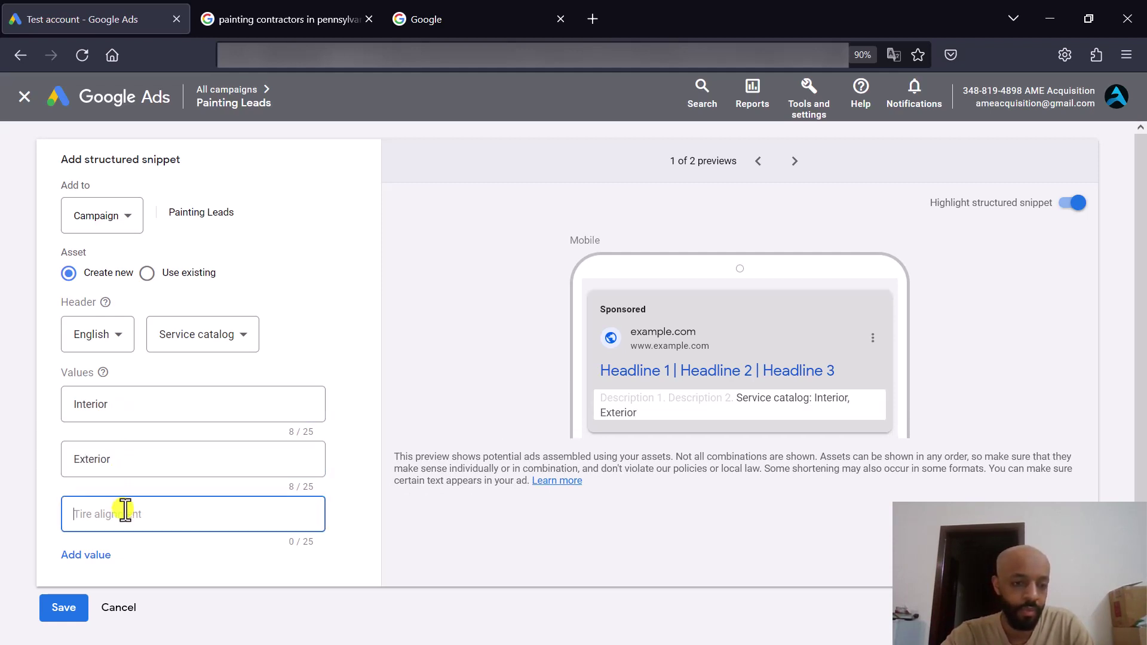
type("Cabinets")
left_click(106, 558)
type("Co")
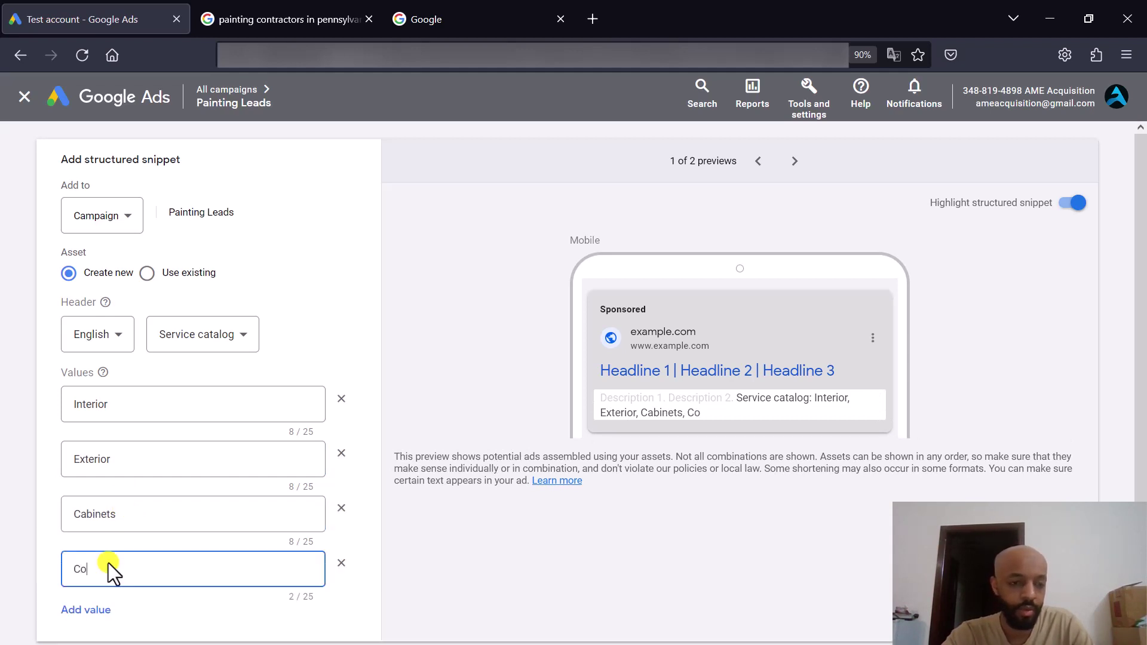
type("mmercial")
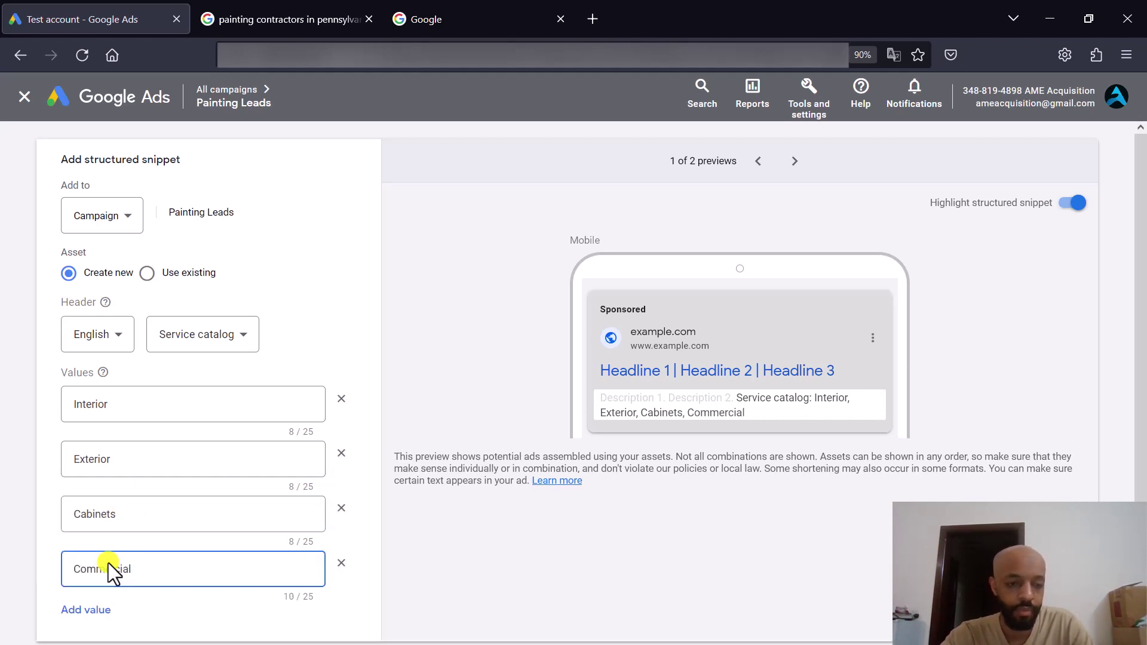
left_click(41, 517)
Add two more value fields to the structured snippet, leave them empty, and save the asset
scroll(42, 517, "down", 1)
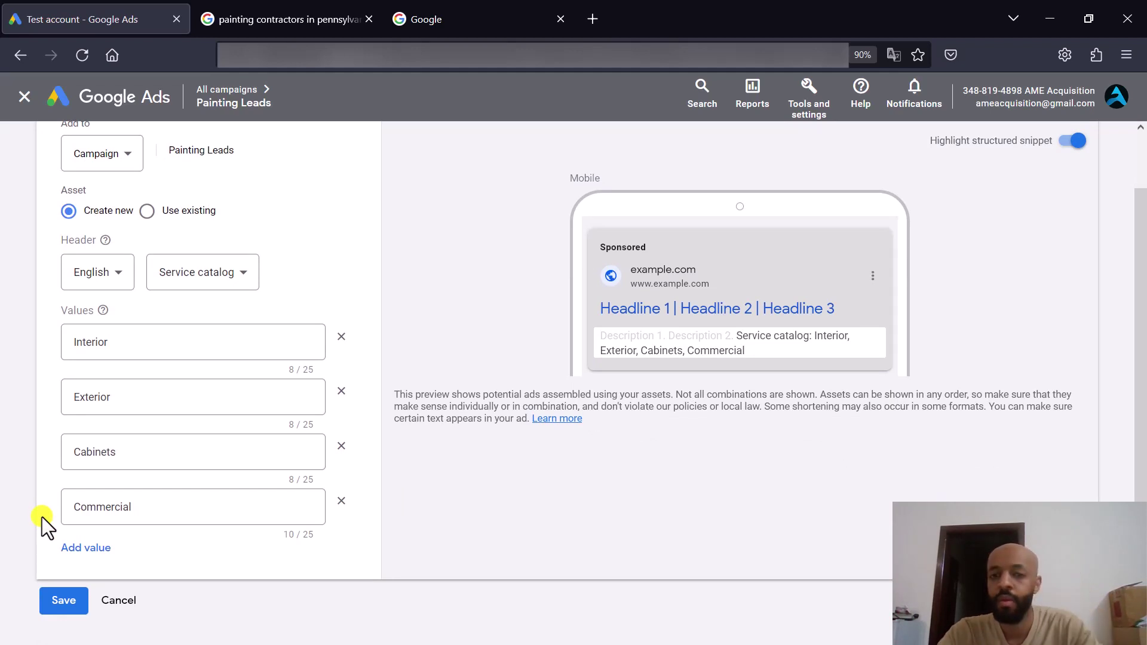
left_click(87, 547)
scroll(6, 425, "down", 1)
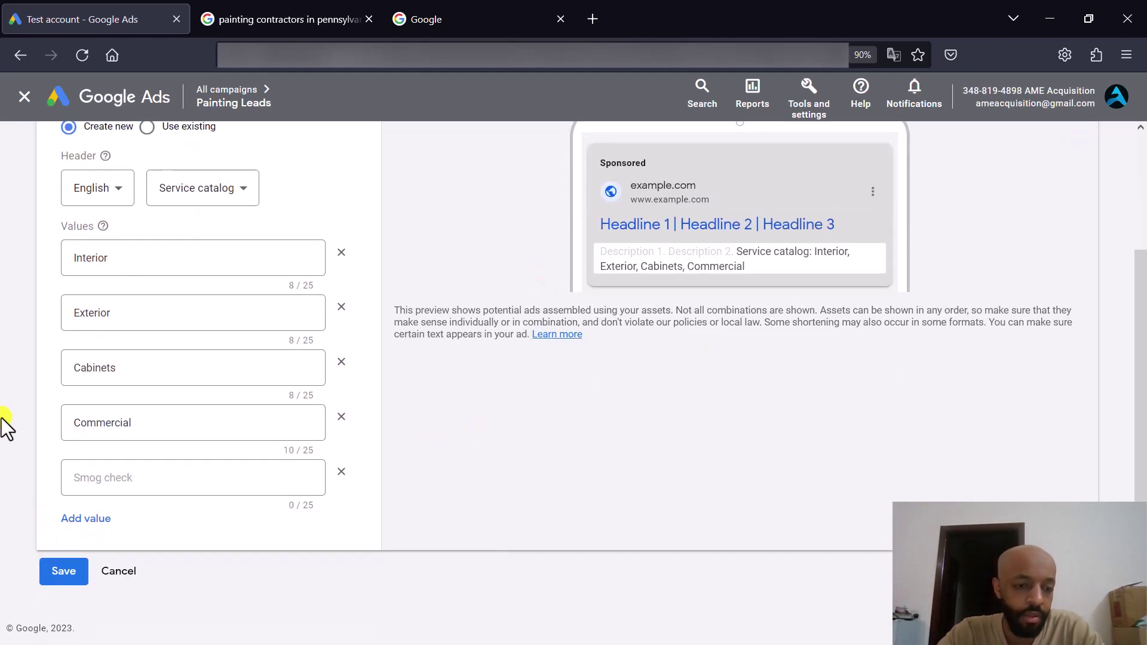
left_click(83, 517)
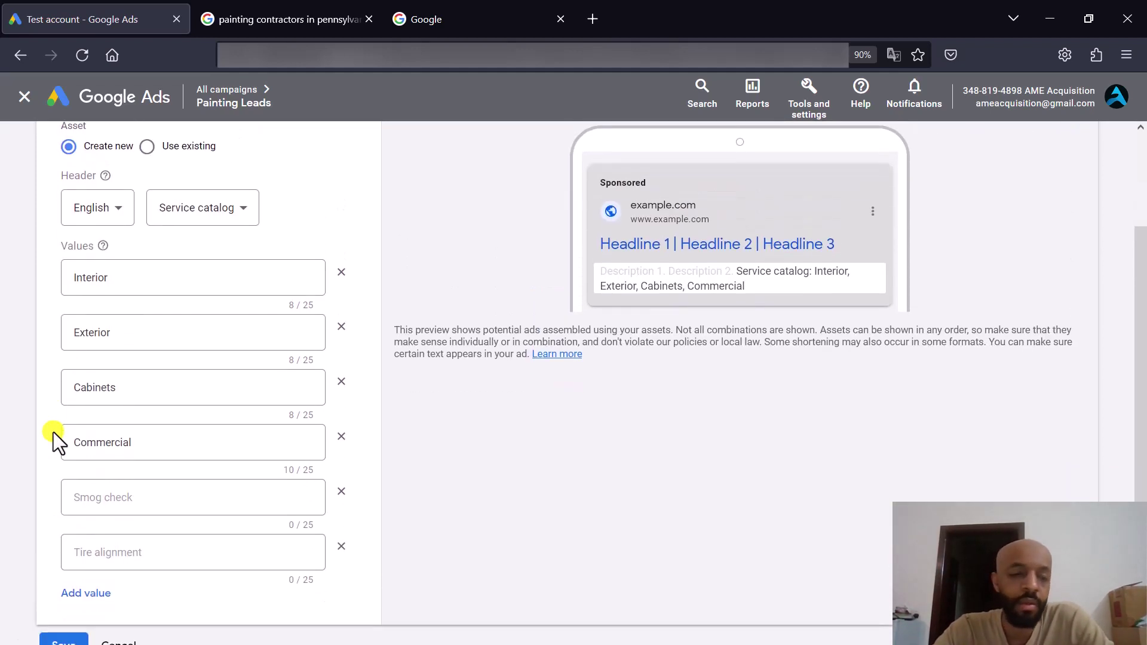
scroll(52, 432, "down", 1)
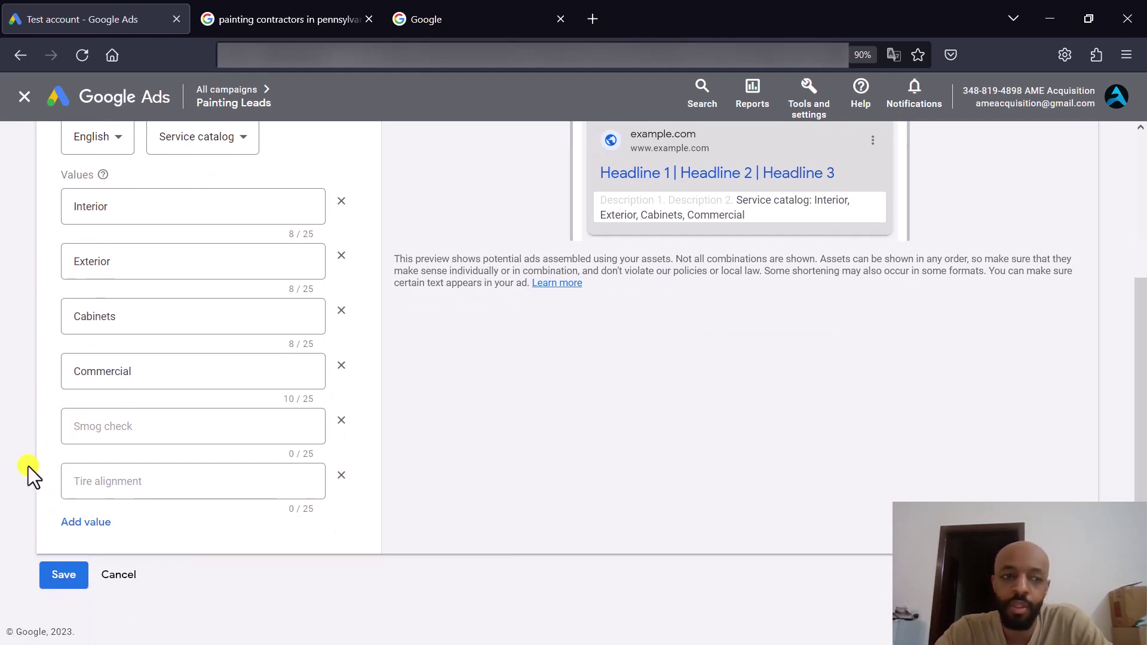
left_click(66, 574)
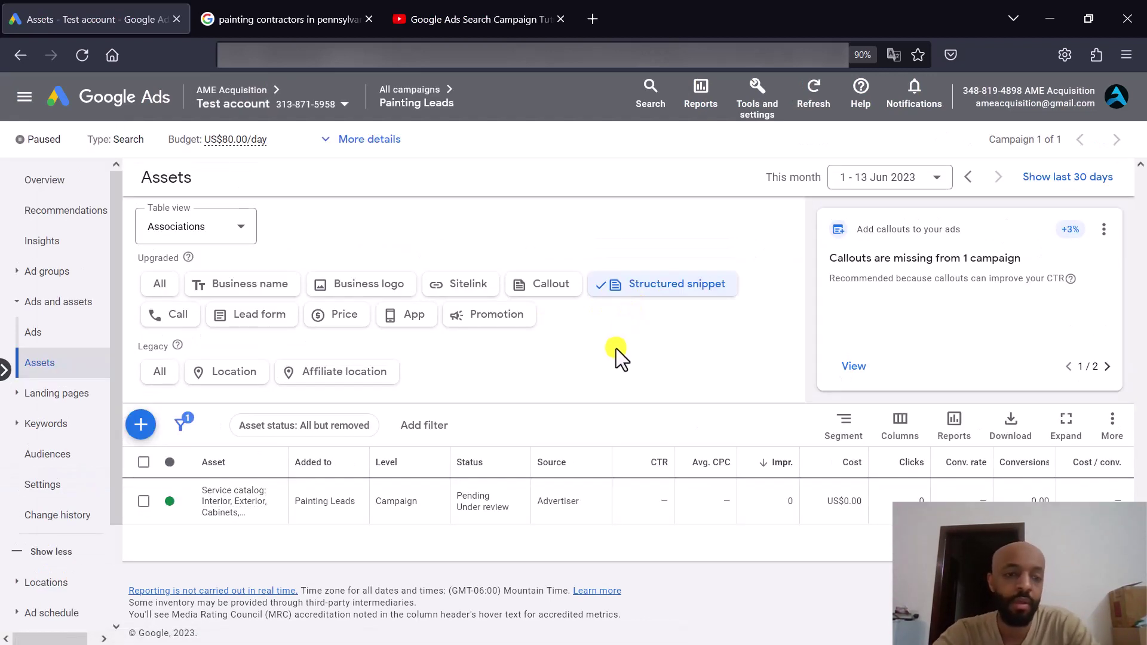
Review the campaign's ads and ad groups, and check the campaign status options while leaving it paused
left_click(52, 333)
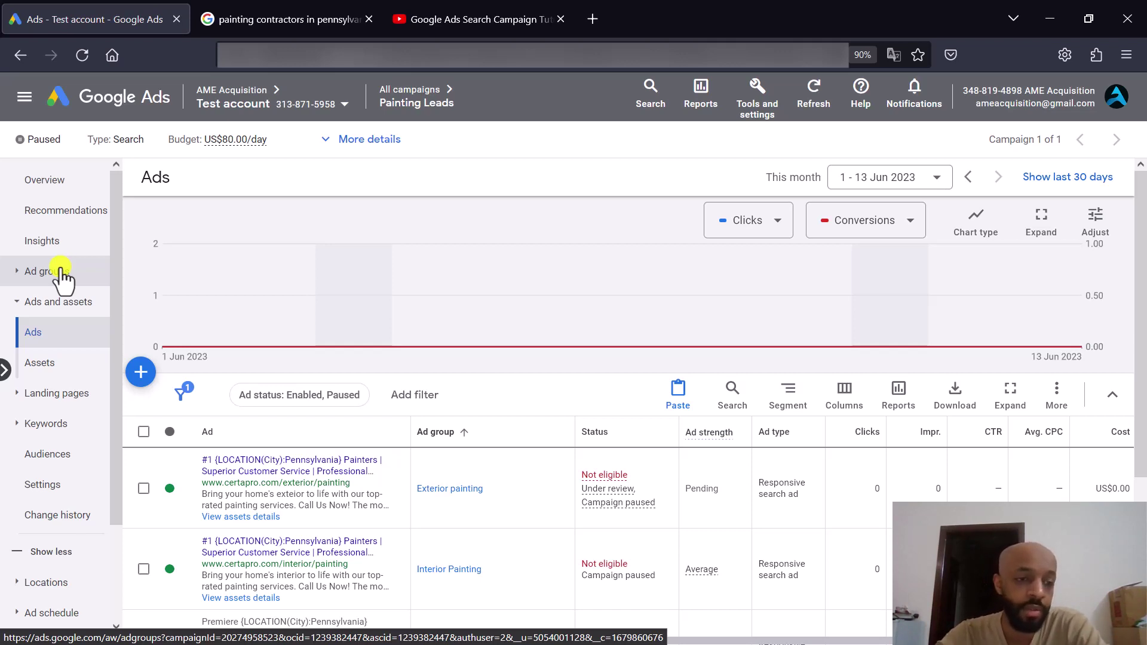
left_click(62, 273)
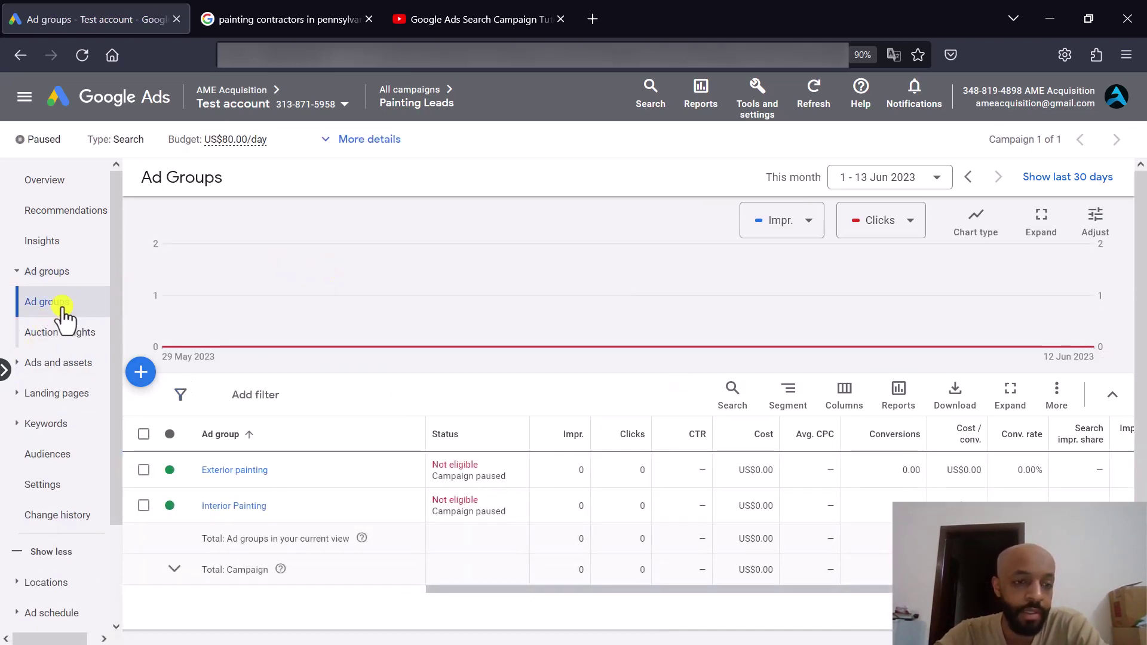
scroll(358, 393, "down", 1)
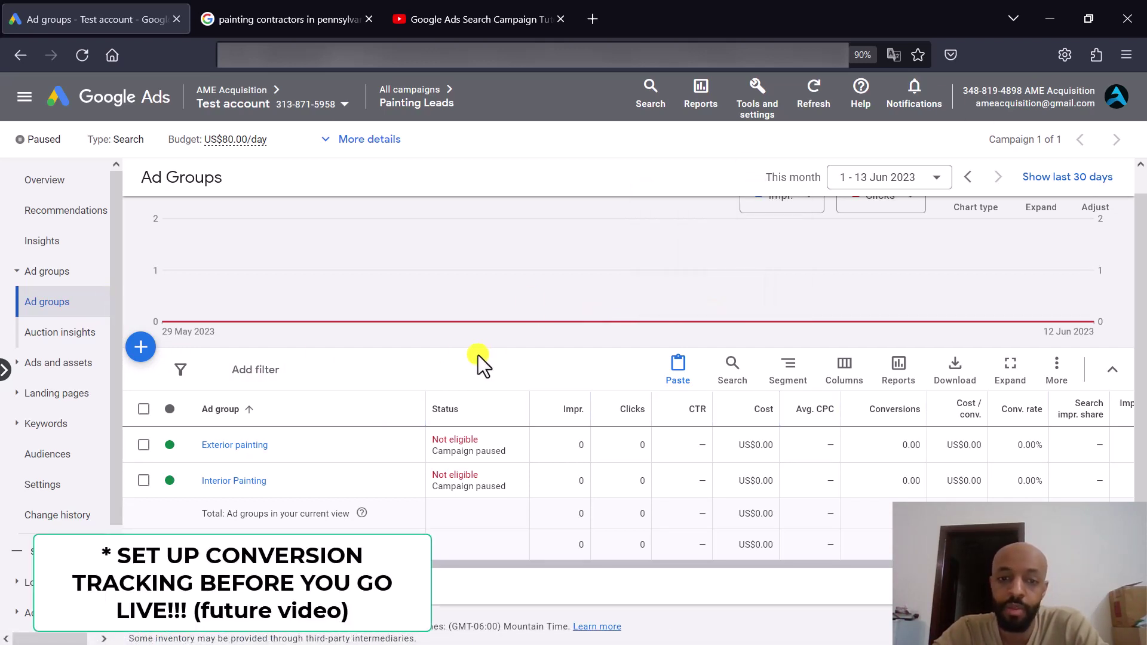
left_click(44, 141)
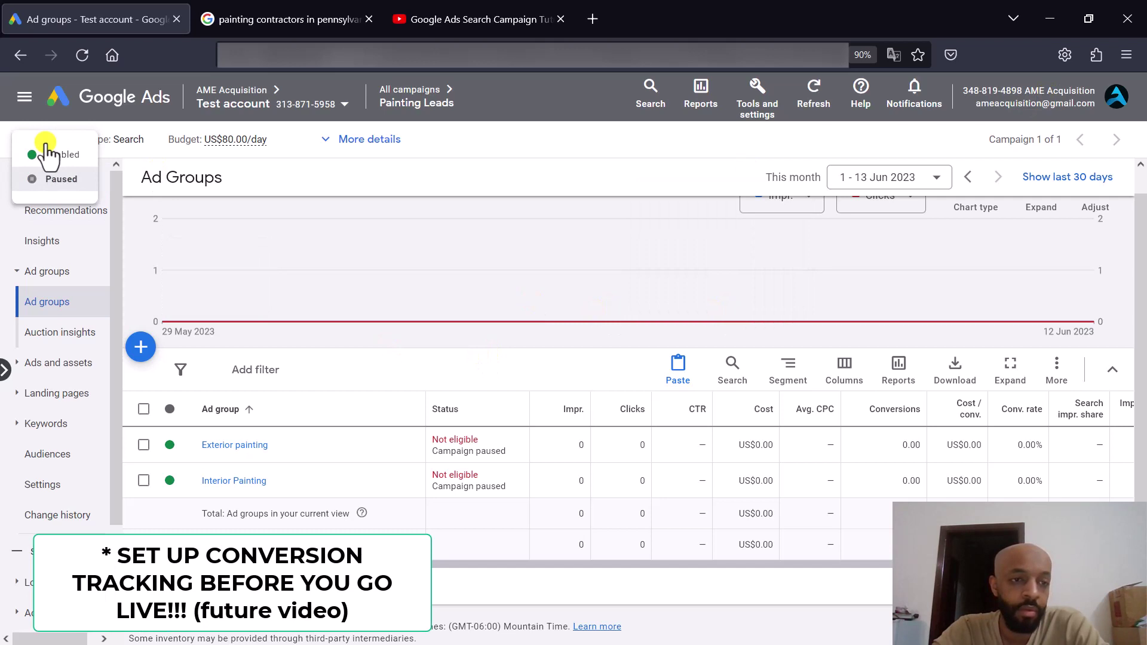
left_click(451, 388)
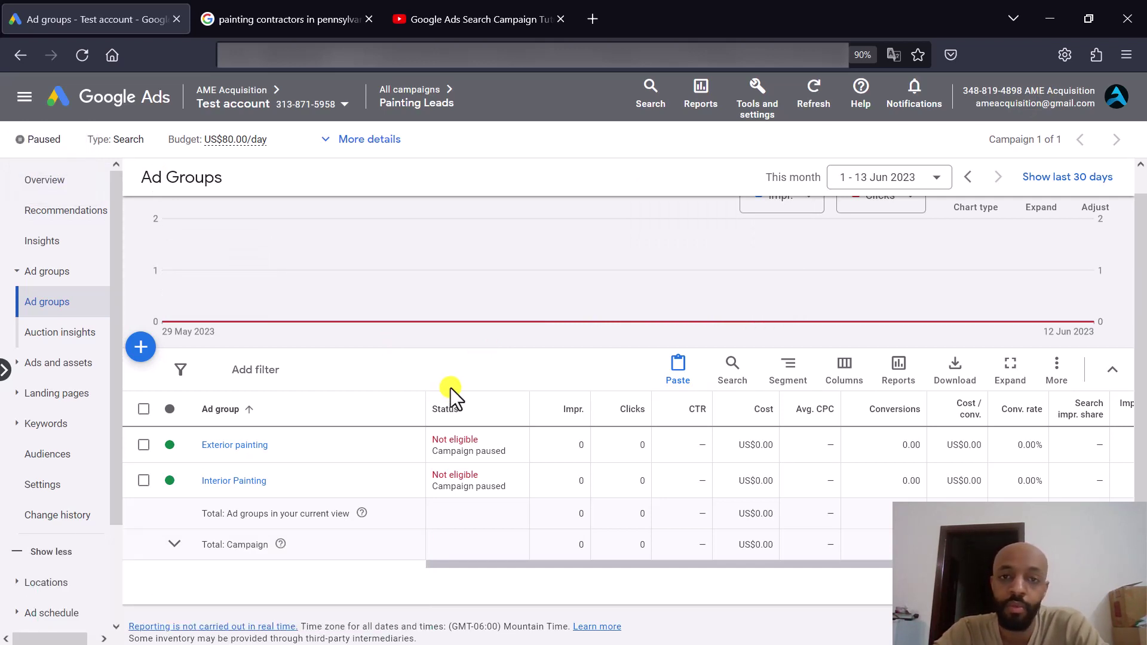